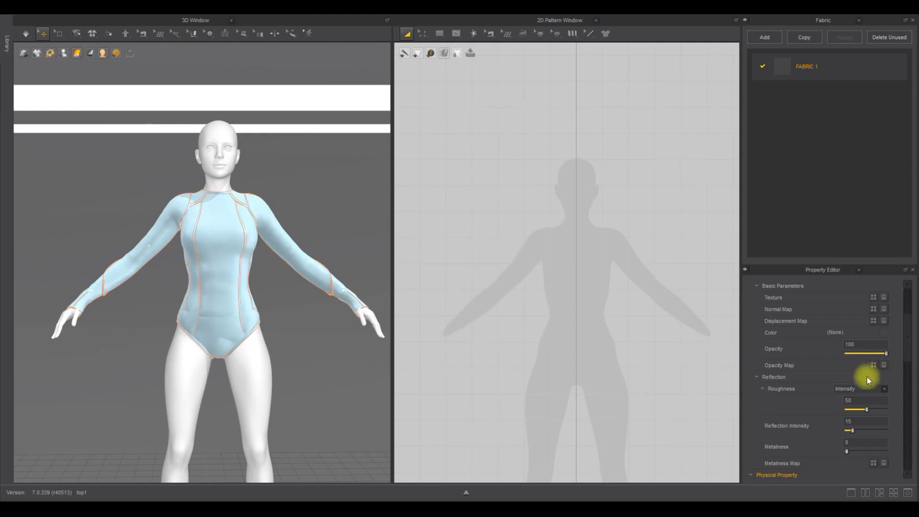
Step: Add a new fabric and rename it top, leaving its default colour
scroll(617, 350, down, 3)
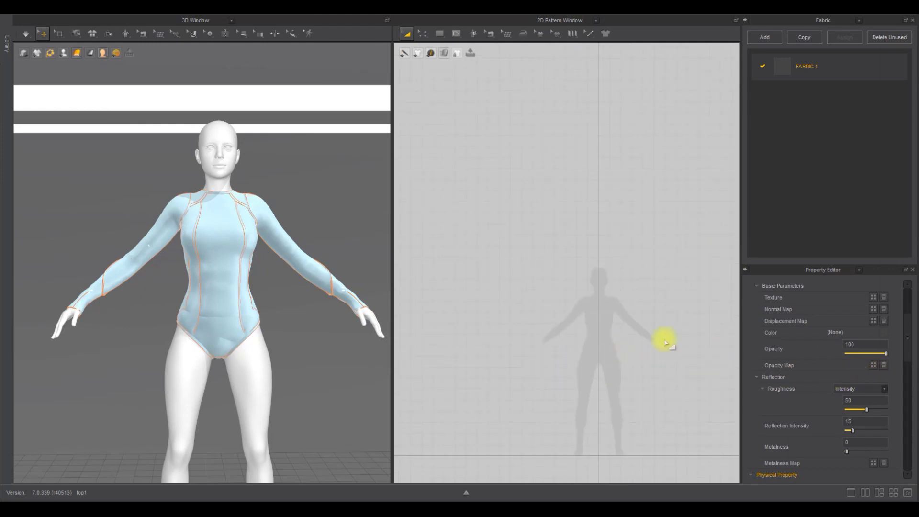
click(767, 36)
click(883, 332)
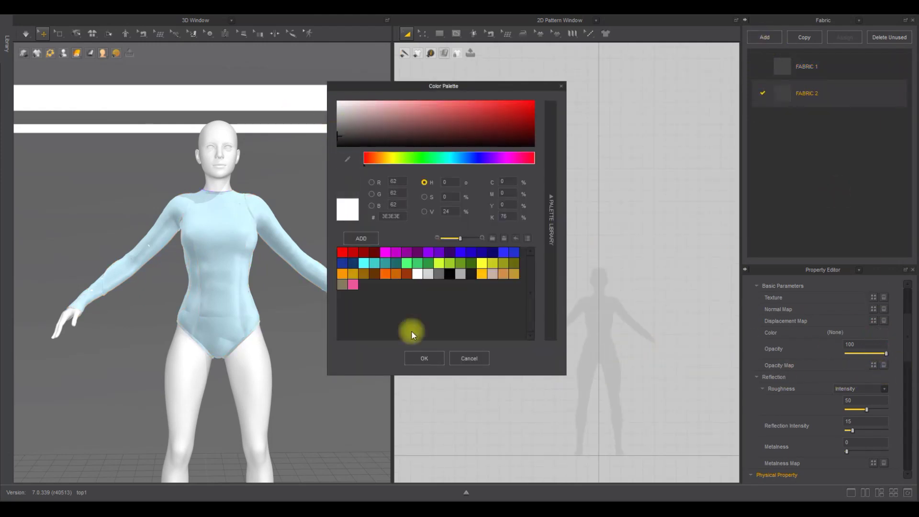
click(469, 358)
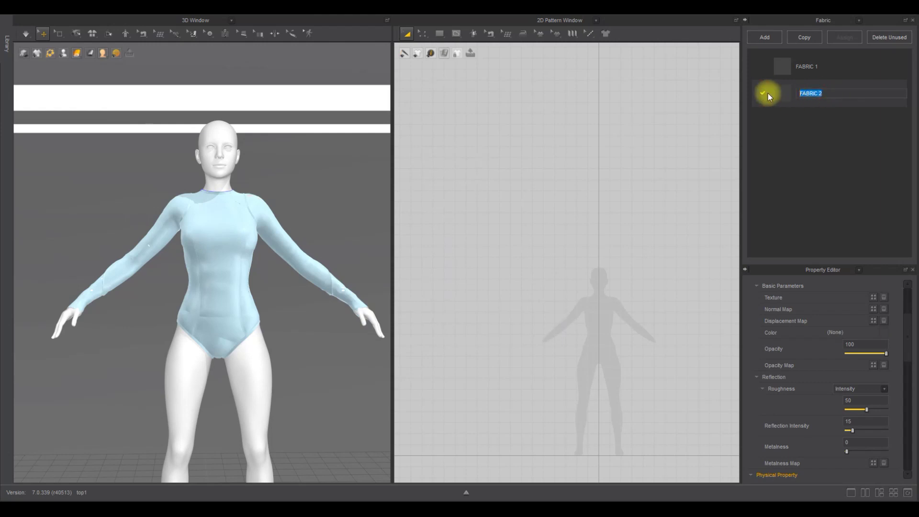
text(top)
key(Return)
Step: Draw a rectangular pattern about 155 mm wide and 257 mm high over the avatar's right chest, ending at the centre line
scroll(598, 313, up, 8)
click(439, 33)
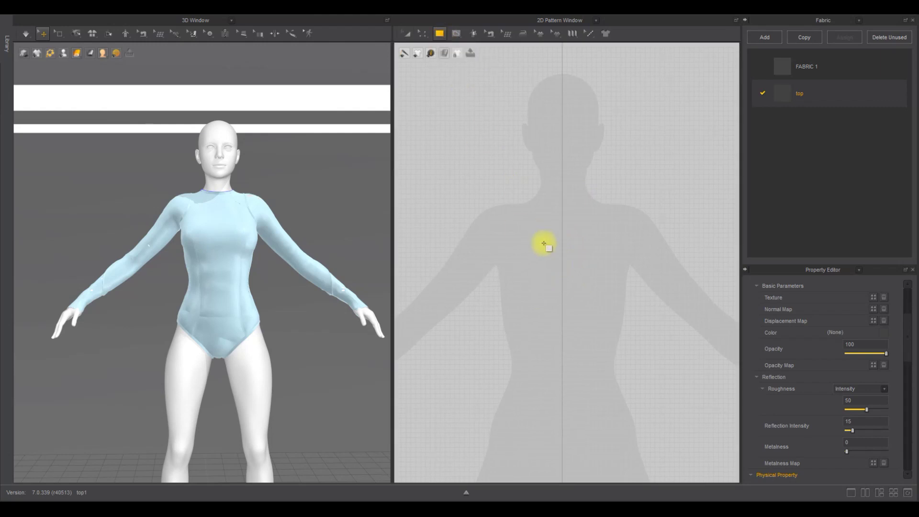
drag(488, 198, 563, 320)
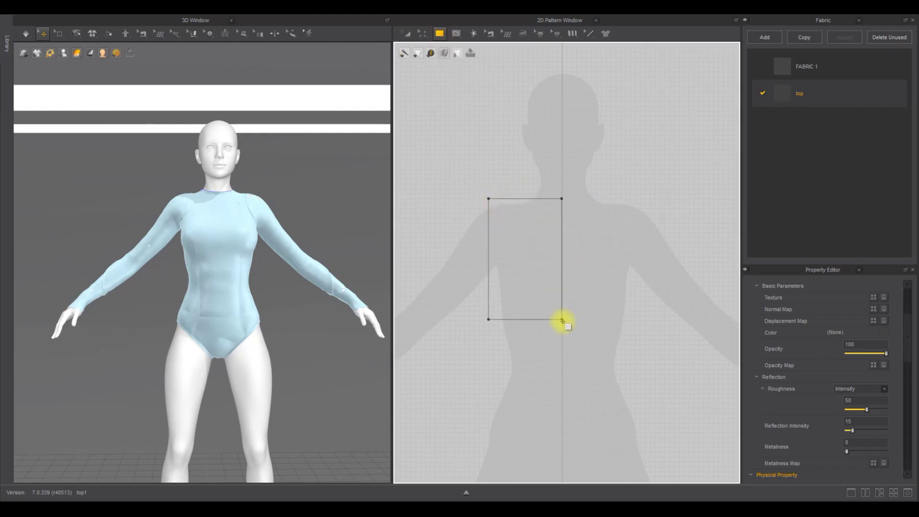
Step: Add a point on the rectangle's lower edge about 45 mm from its outer corner and narrow the piece by moving the inner edge 54 mm outward
click(407, 34)
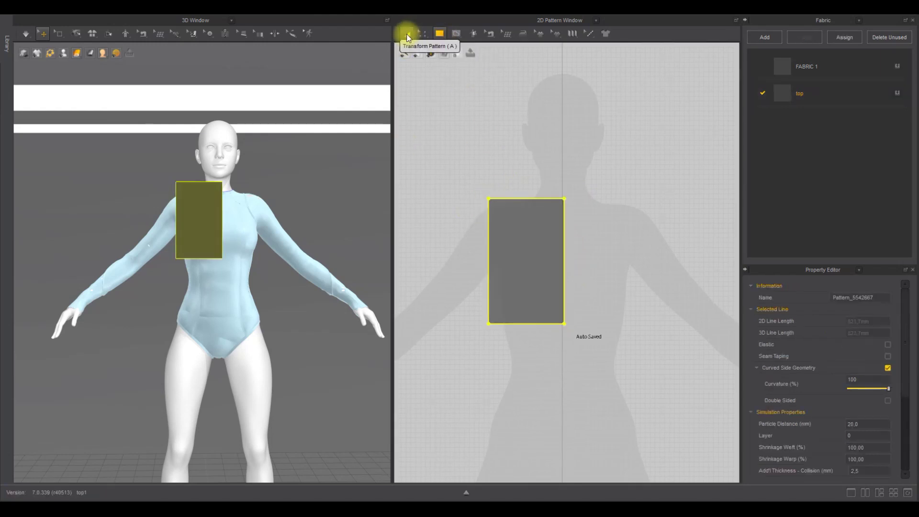
click(660, 155)
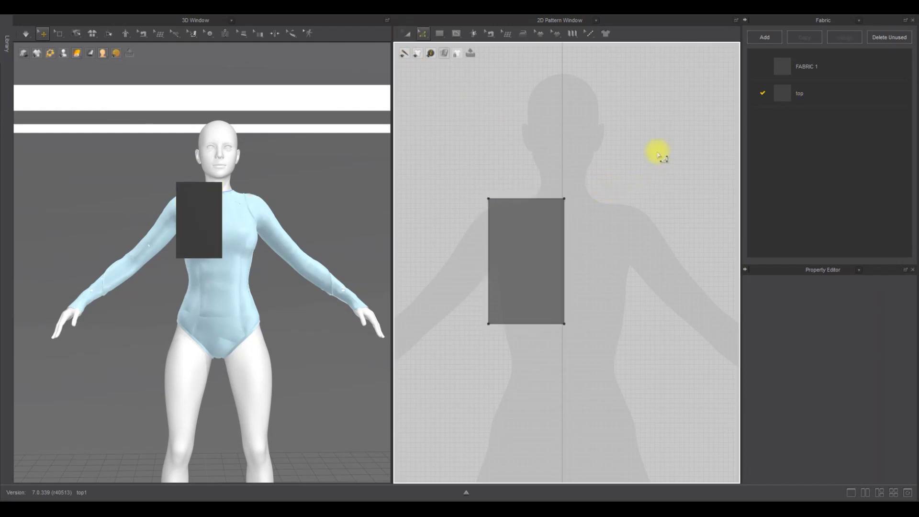
click(510, 324)
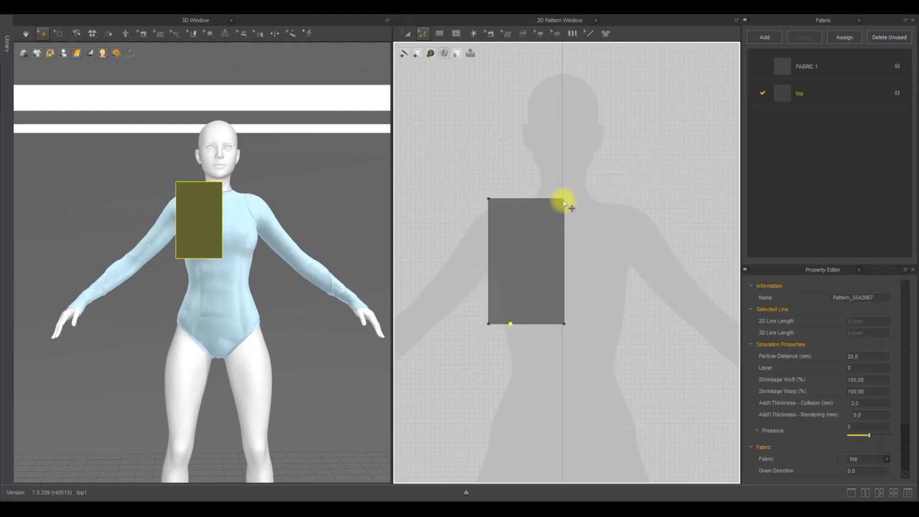
drag(564, 221, 537, 219)
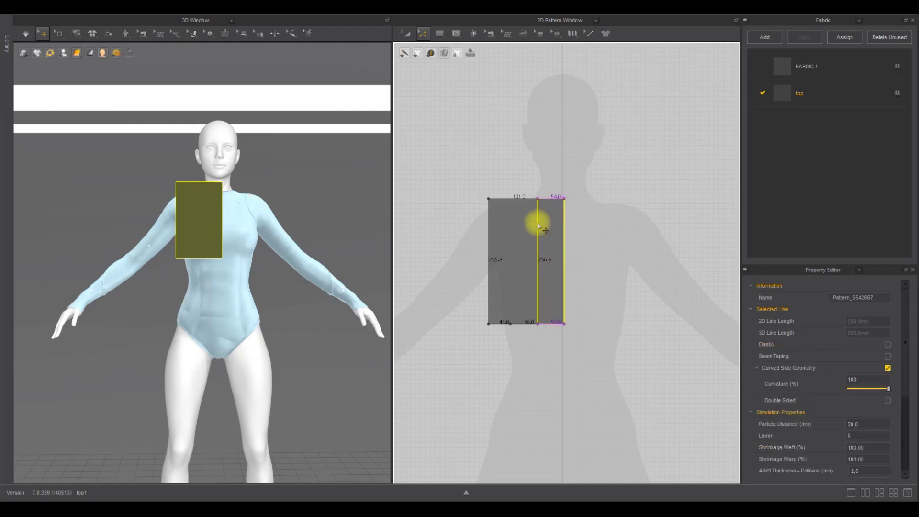
click(588, 228)
Step: Lower the outer upper corner to slope the shoulder edge and shift the whole panel slightly upward
drag(489, 199, 491, 209)
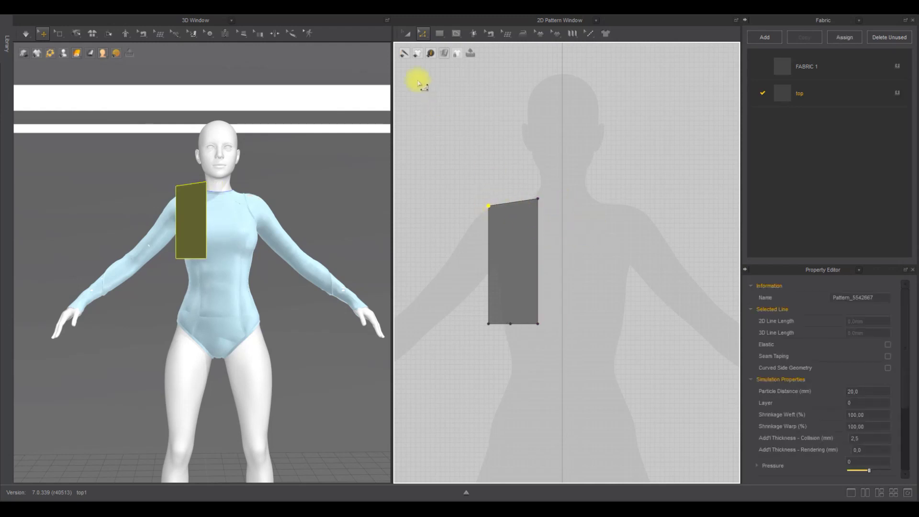
drag(505, 242, 505, 237)
click(625, 240)
Step: Add a point on the outer side edge about 70 mm above the lower edge and curve the section above it inward as an armhole
key(x)
click(488, 286)
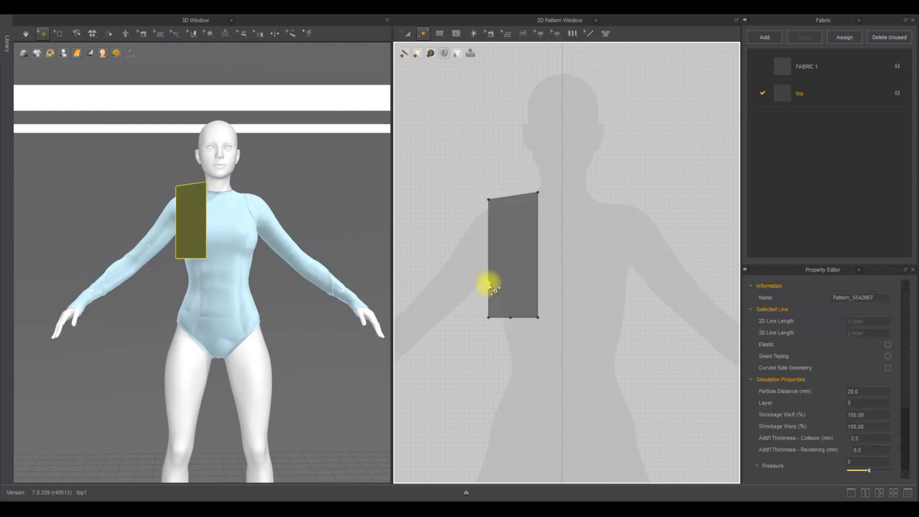
mouse_move(499, 280)
mouse_down()
mouse_move(504, 260)
mouse_move(498, 280)
mouse_up()
scroll(498, 261, up, 3)
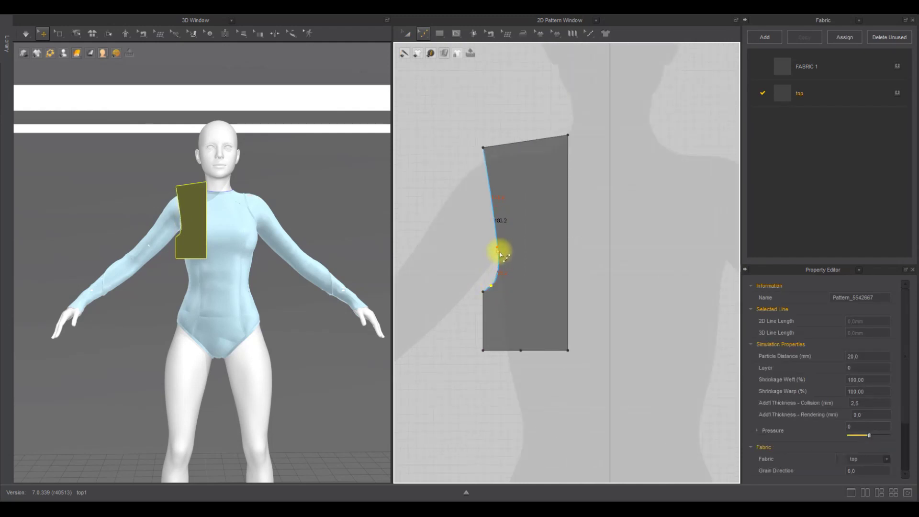
Step: Shorten the shoulder edge to about 92 mm and reshape the inner and lower edges into one rounded curve about 304 mm long
drag(581, 130, 560, 136)
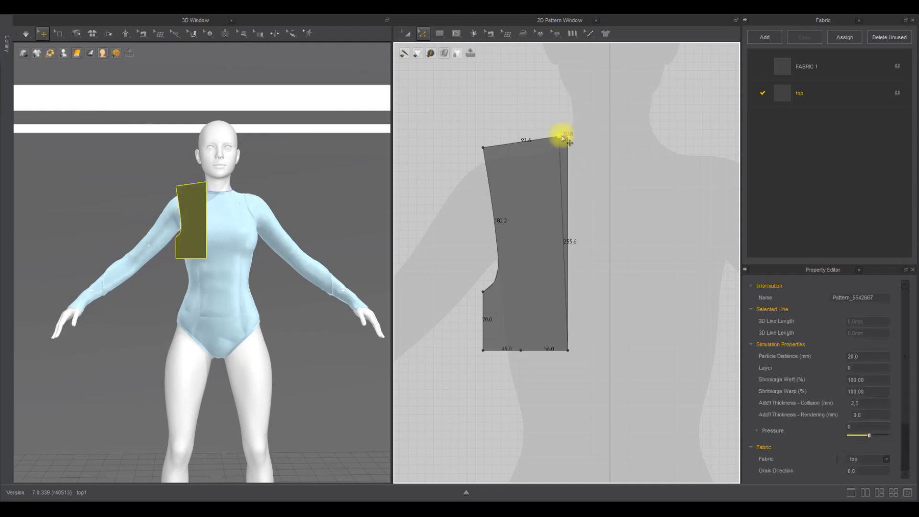
drag(568, 352, 608, 394)
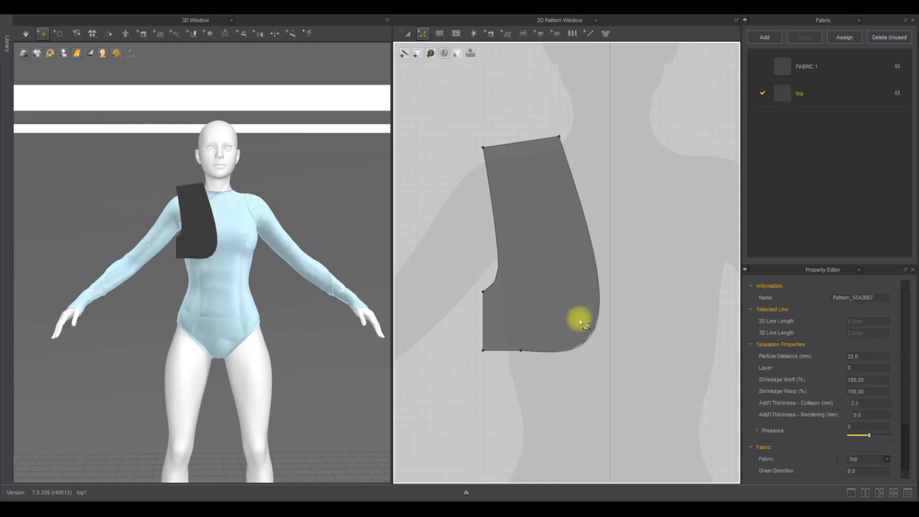
drag(571, 353, 581, 284)
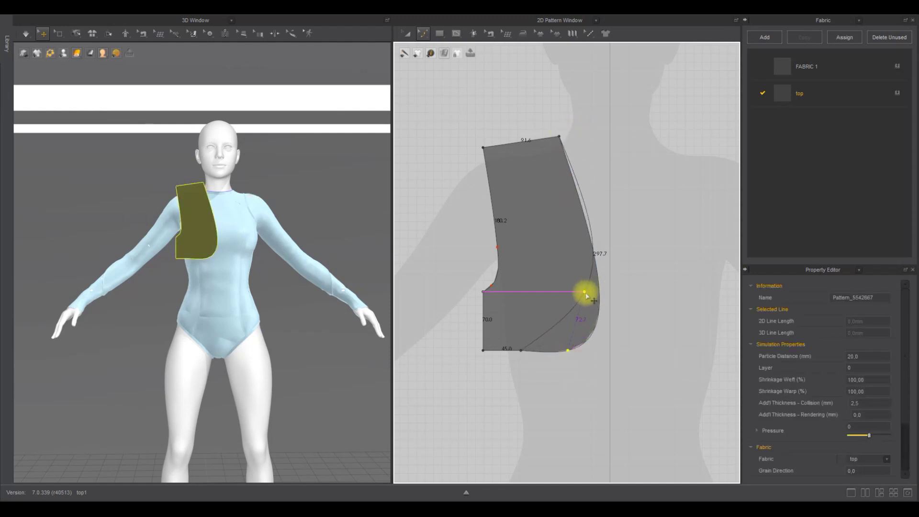
click(584, 292)
click(557, 327)
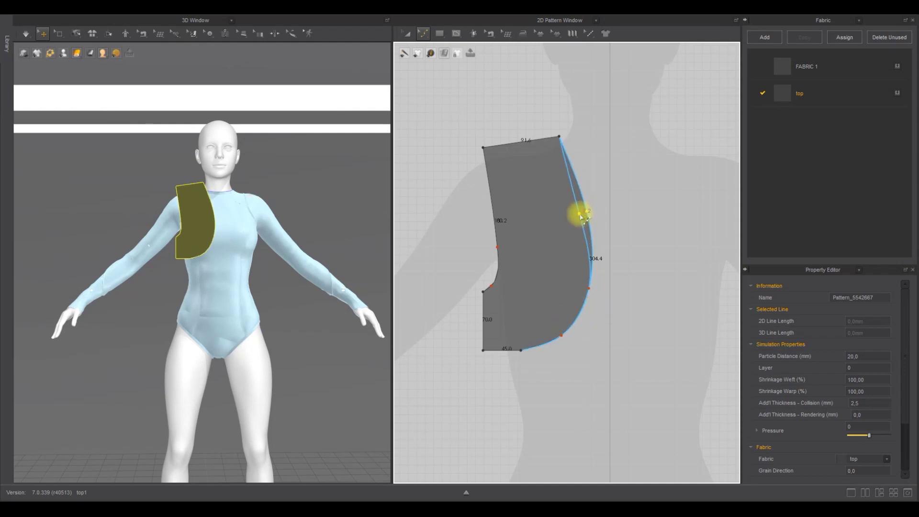
Step: Move the underarm corner slightly outward so the panel's short side edge slants
scroll(560, 245, down, 3)
click(423, 34)
click(480, 284)
drag(518, 268, 514, 268)
click(498, 290)
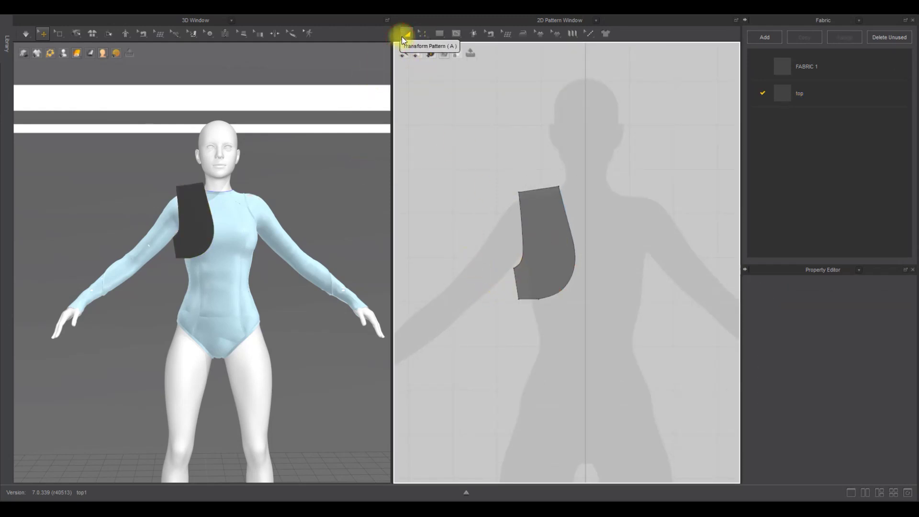
Step: Duplicate the front panel and place the copy about 214 mm away, on the other side of the centre line
click(546, 215)
key(ctrl+v)
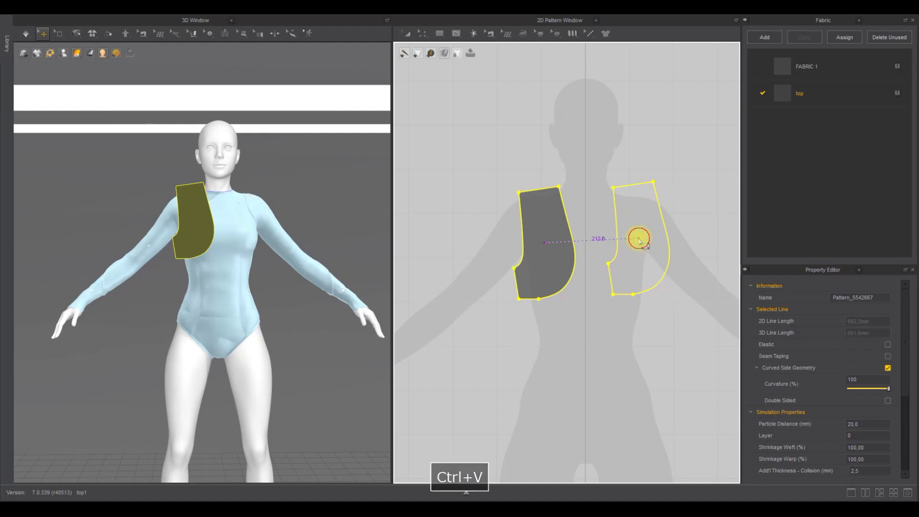
click(638, 239)
Step: Place the copied panel behind the avatar's right shoulder in 3D and flip it horizontally
scroll(197, 272, down, 5)
right_drag(271, 252, 182, 259)
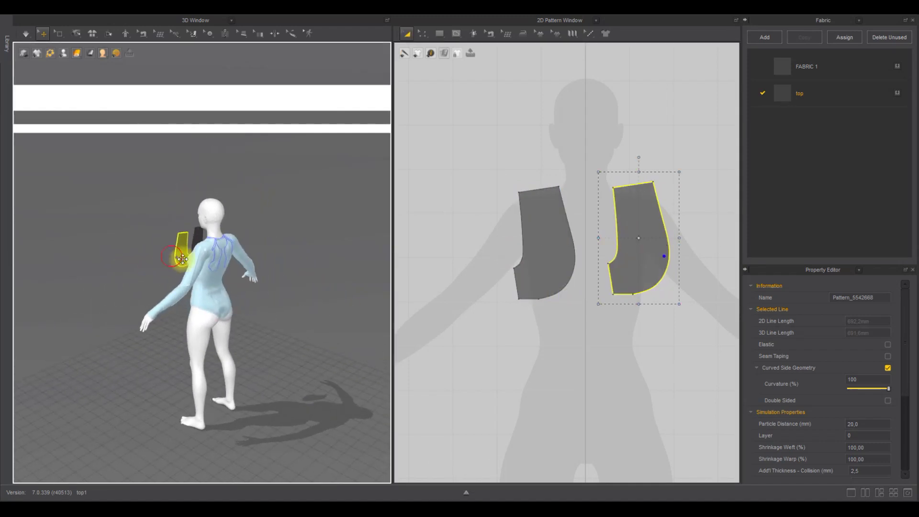
right_drag(246, 268, 240, 276)
scroll(224, 263, up, 4)
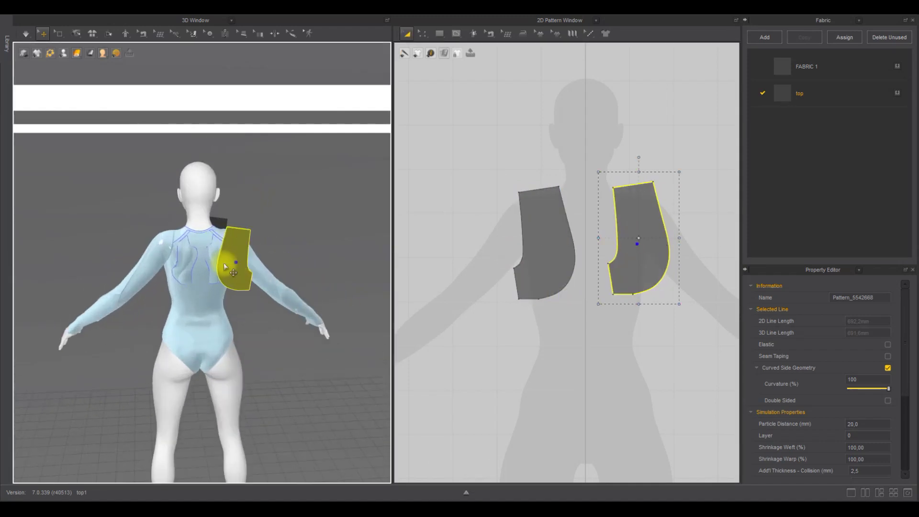
right_click(234, 262)
click(268, 138)
scroll(265, 228, up, 3)
click(312, 211)
Step: Sew the front and back panels together along their shoulder edges and their short side edges
key(n)
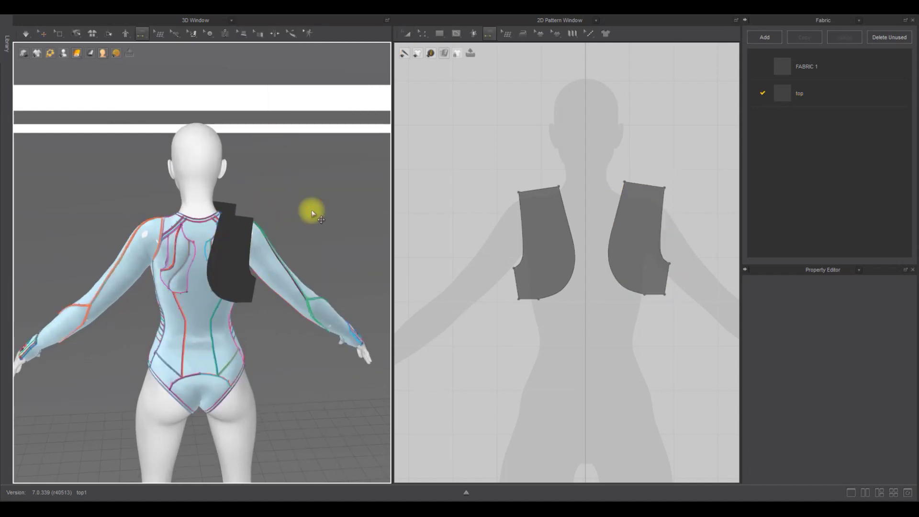
click(223, 205)
right_drag(308, 269, 179, 293)
click(207, 263)
click(255, 287)
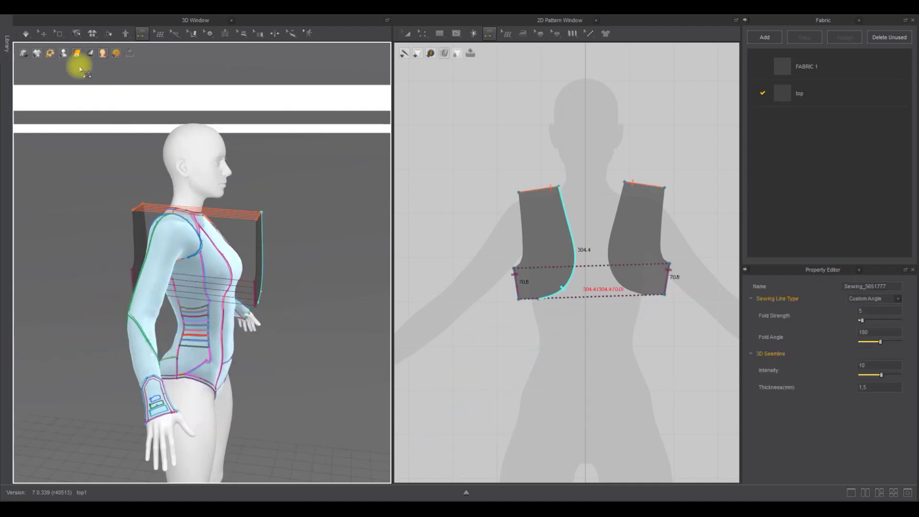
Step: Move the front panel closer to the avatar's chest in 3D
click(43, 34)
drag(263, 253, 231, 257)
right_drag(343, 231, 221, 199)
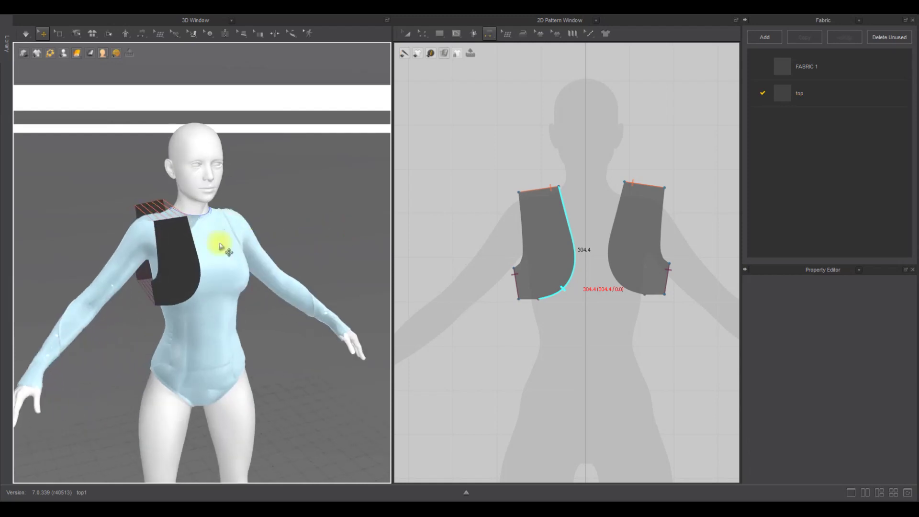
click(326, 218)
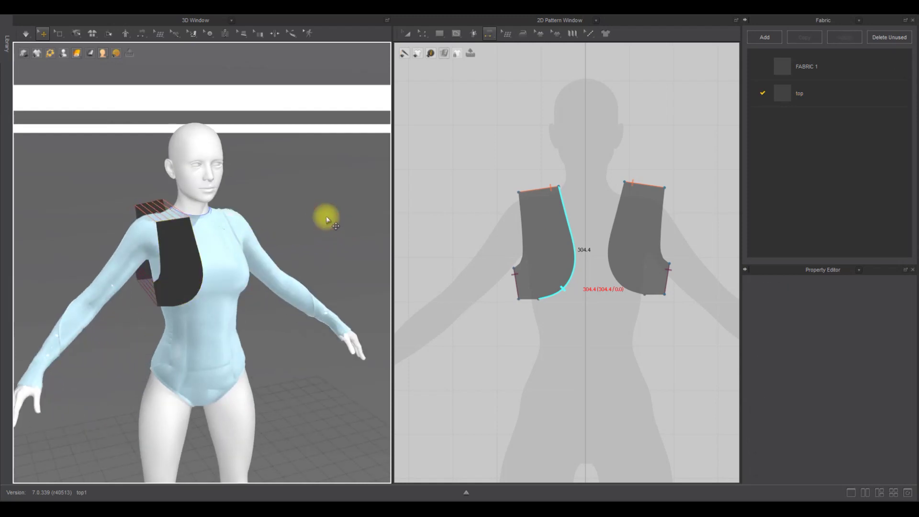
Step: Try simulating the sewn front and back panels on the avatar, and undo the simulation
key(space)
right_drag(229, 243, 403, 225)
key(ctrl+z)
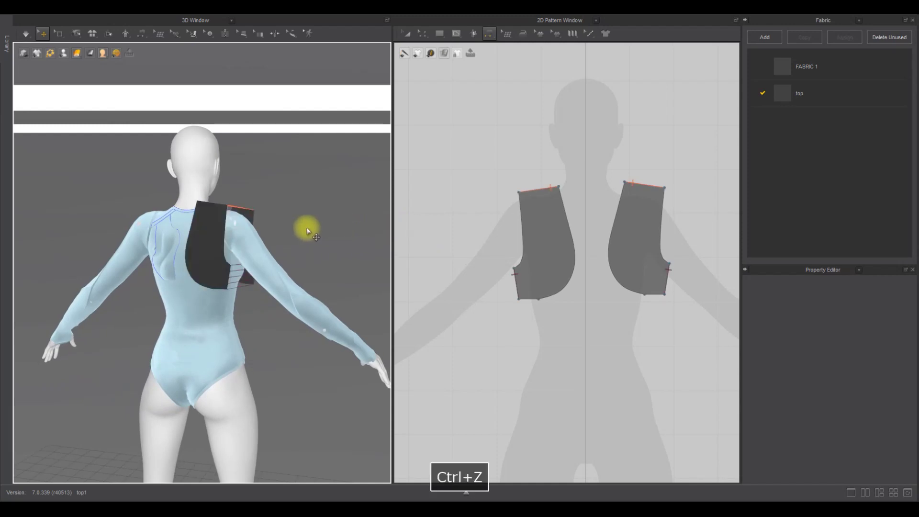
key(z)
click(569, 229)
Step: Move the back panel above the front panel in the 2D layout and flip it horizontally so both face the same way
click(406, 35)
drag(620, 220, 488, 103)
right_click(489, 104)
mouse_move(566, 365)
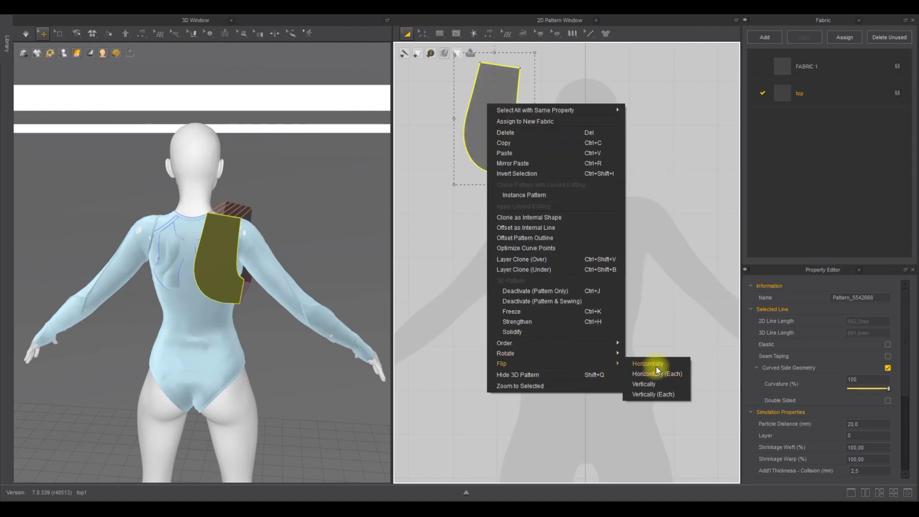
click(657, 369)
drag(503, 141, 519, 146)
click(574, 168)
Step: Reverse the shoulder seam's direction and flip the back panel in 3D so its armhole lies toward the avatar's arm
right_click(537, 188)
click(553, 208)
right_drag(318, 280, 258, 209)
right_drag(279, 238, 291, 268)
key(ctrl+z)
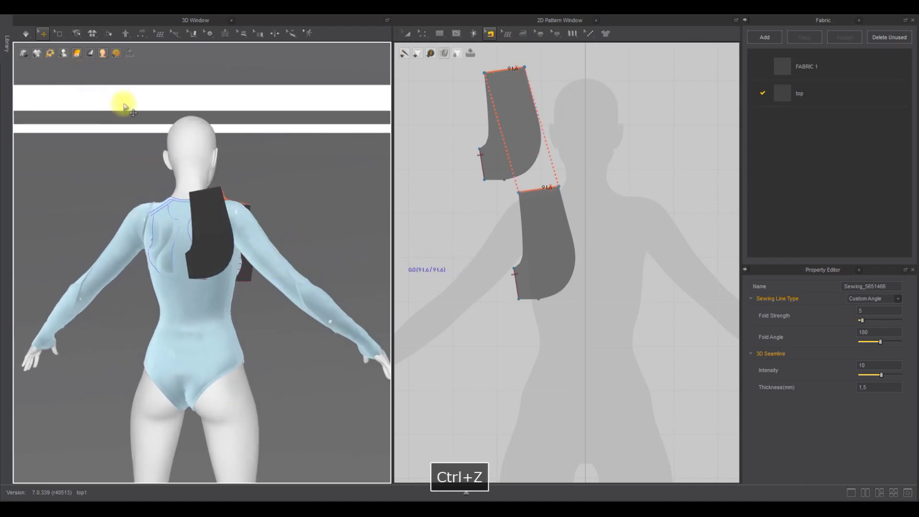
right_click(215, 227)
click(260, 253)
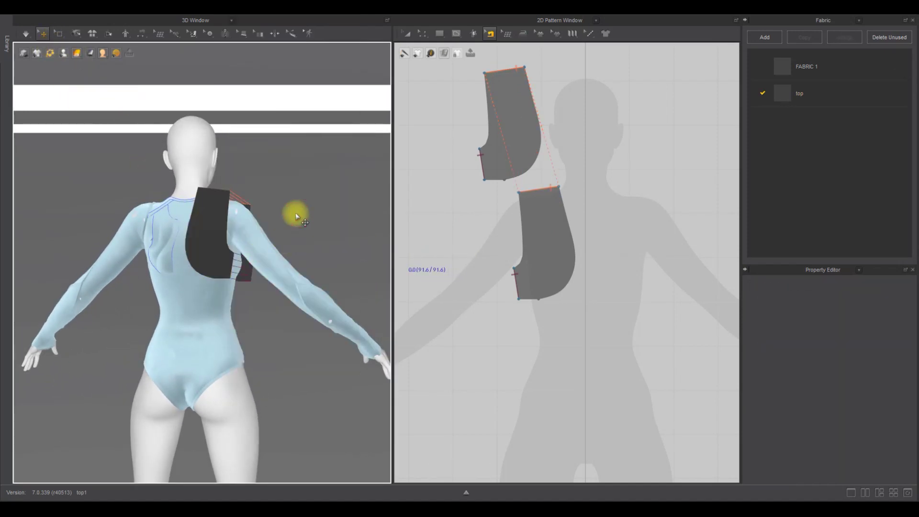
Step: Test the drape of the flipped back panel with a simulation and undo it
key(space)
key(ctrl+z)
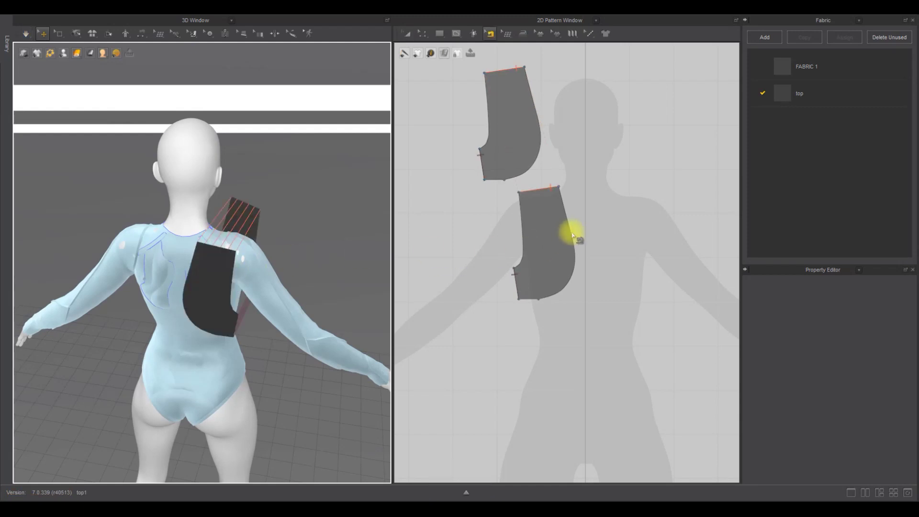
Step: Widen both panels by moving their curved inner edges together toward the centre of the body
key(z)
click(572, 233)
shift+click(541, 129)
drag(541, 129, 551, 129)
click(450, 177)
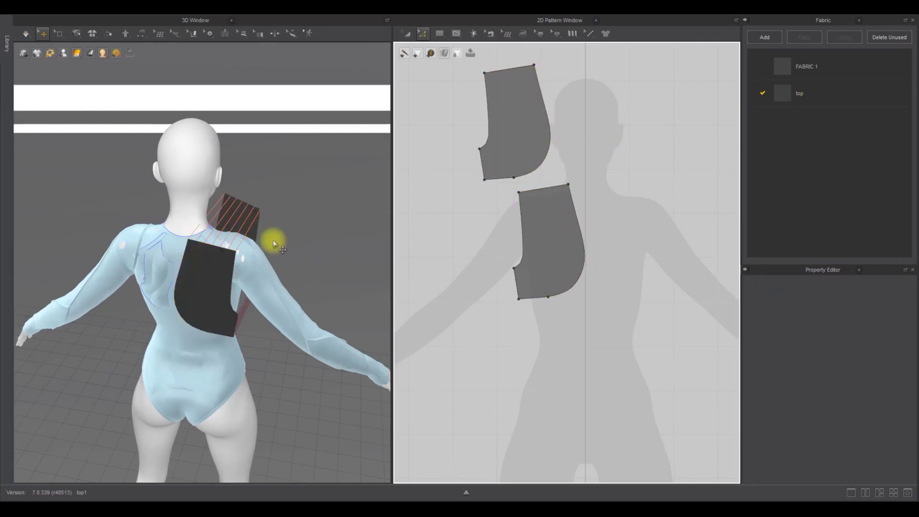
Step: Select the front and back panels together and lower their particle distance for a finer mesh
right_drag(274, 241, 278, 225)
click(406, 34)
click(520, 128)
shift+click(550, 240)
click(855, 423)
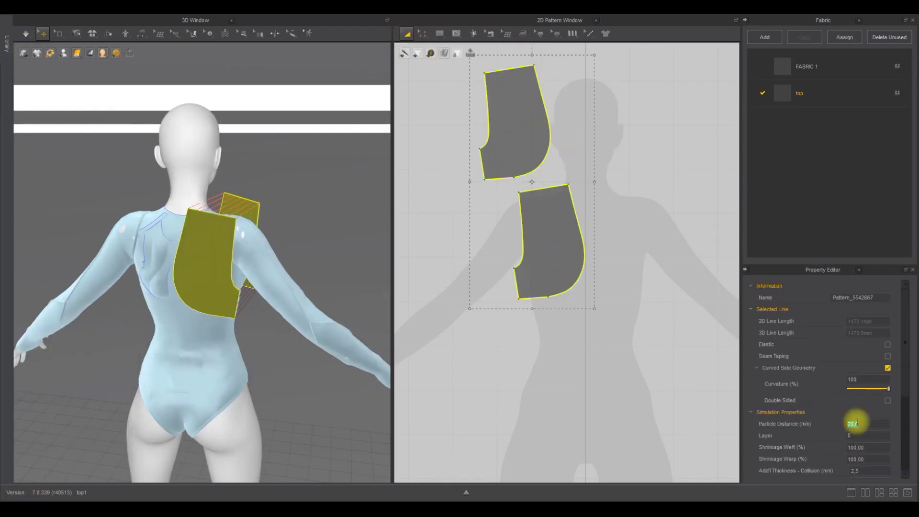
click(327, 197)
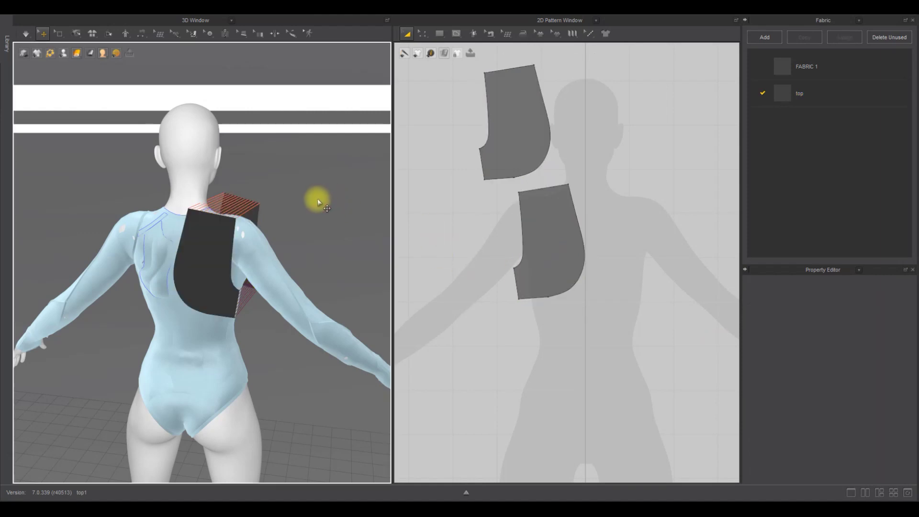
Step: Add another new fabric named belt and bring up its physical properties
right_drag(313, 206, 240, 219)
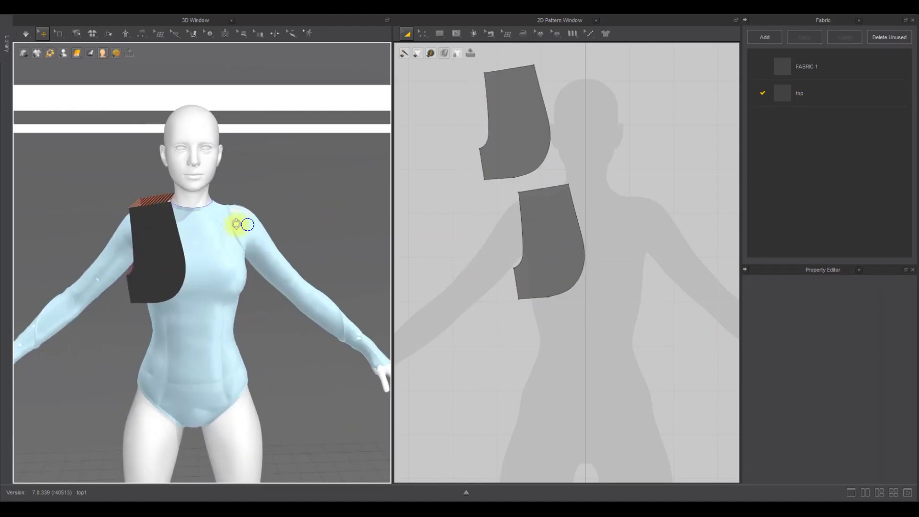
click(764, 37)
click(808, 123)
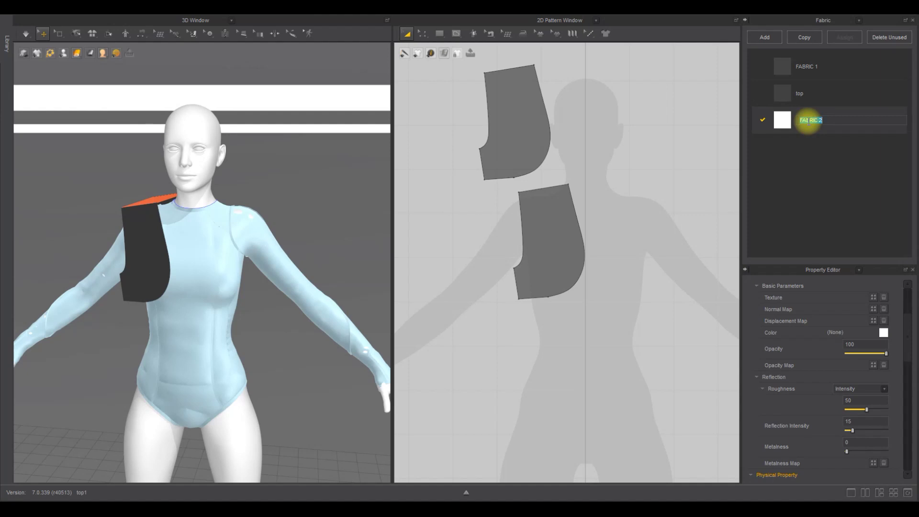
scroll(853, 400, down, 5)
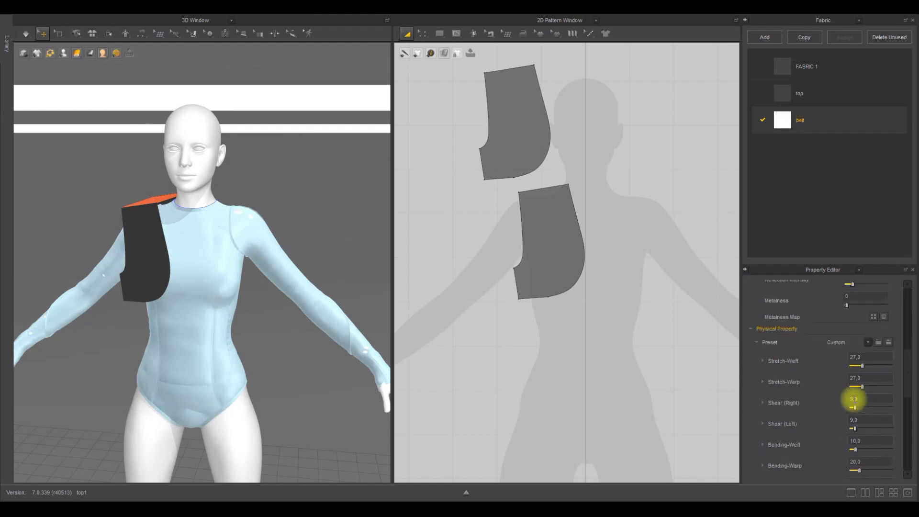
Step: Apply the Trim_Fusible_Rigid preset to the belt fabric and draw a thin horizontal rectangle beside the upper panel
click(865, 342)
double_click(766, 259)
click(439, 33)
right_drag(601, 139, 583, 165)
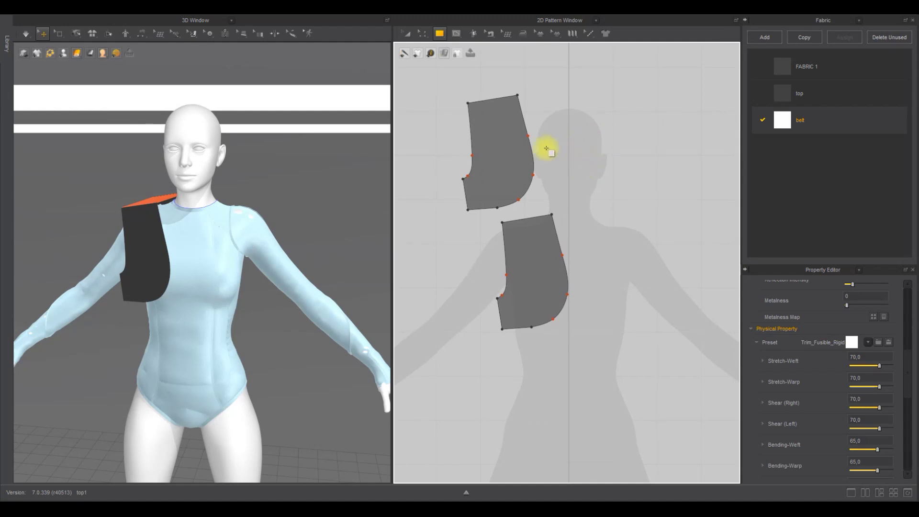
drag(614, 166, 615, 166)
Step: Change the belt fabric's colour from white to a near-black shade
click(406, 33)
click(861, 127)
scroll(887, 353, up, 4)
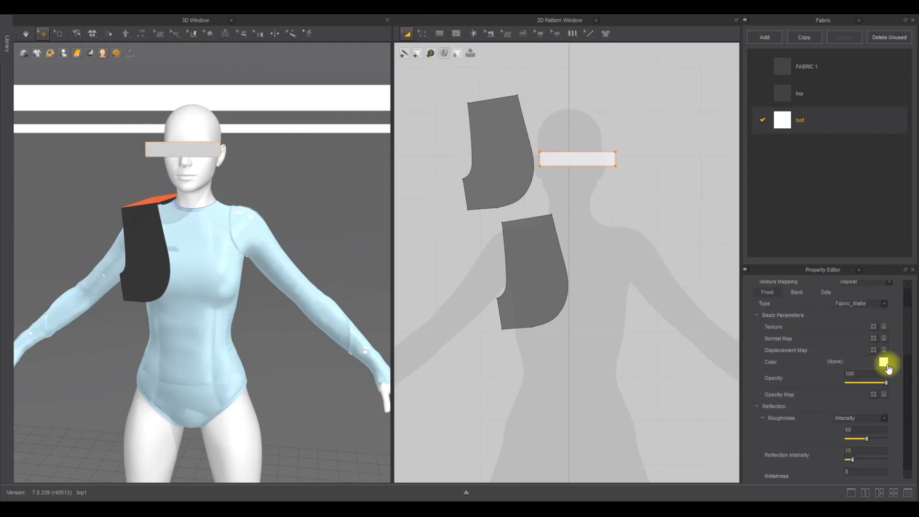
click(886, 361)
drag(355, 128, 330, 143)
click(421, 359)
Step: Lengthen the belt strip to about 510 mm and position it in front of the avatar's chest
key(z)
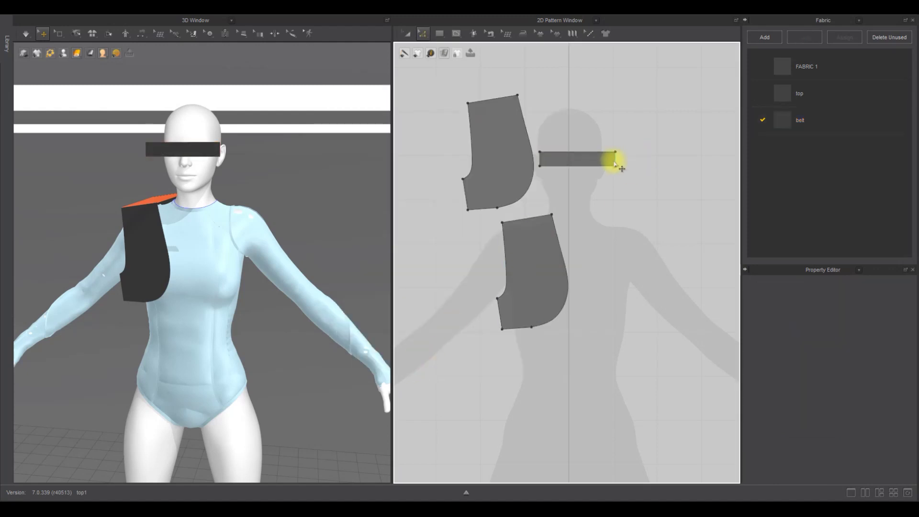
drag(616, 160, 638, 160)
drag(211, 155, 225, 276)
right_drag(239, 276, 192, 273)
drag(198, 271, 232, 272)
right_drag(238, 273, 307, 276)
drag(225, 262, 203, 264)
Step: Sew the belt strip's inner short end to the curved inner edge of the front panel
key(n)
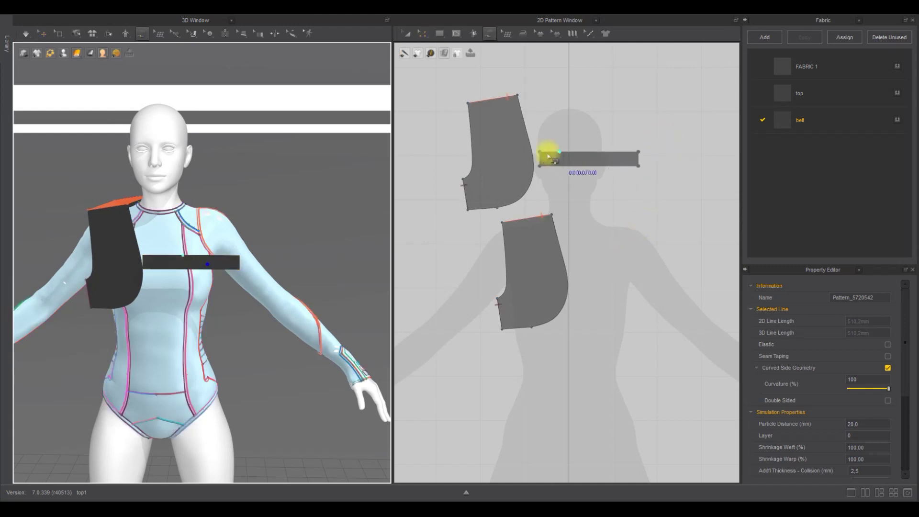
click(539, 166)
click(569, 272)
Step: Copy the belt strip and place the duplicate directly below it in the pattern layout
click(421, 32)
click(583, 154)
key(ctrl+v)
click(588, 193)
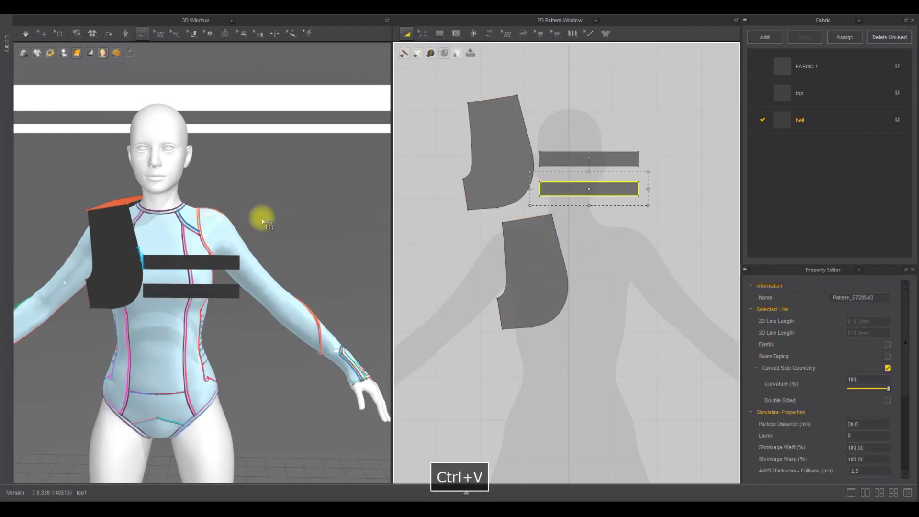
Step: Move the copied strip behind the avatar's back and flip it to suit the back side
right_drag(263, 215, 189, 294)
click(42, 33)
click(206, 300)
drag(206, 300, 339, 291)
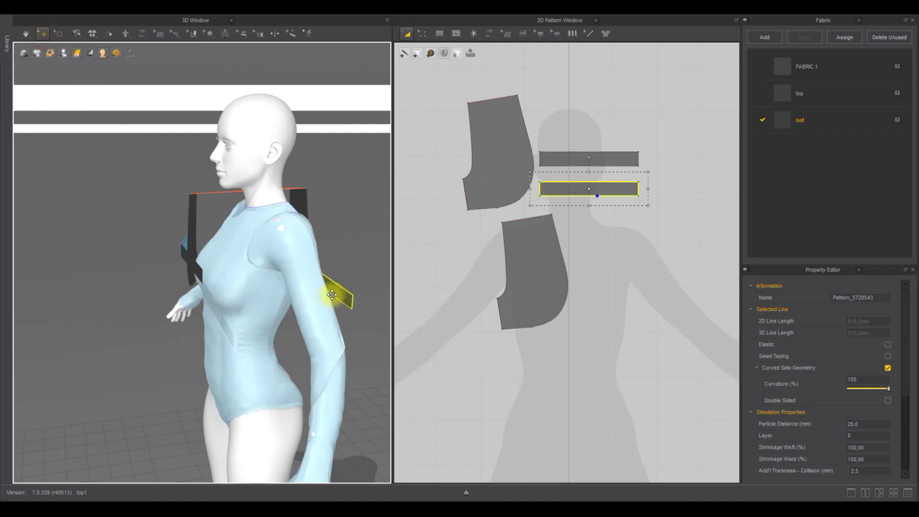
right_drag(338, 291, 211, 300)
drag(221, 324, 245, 334)
right_click(245, 334)
click(293, 250)
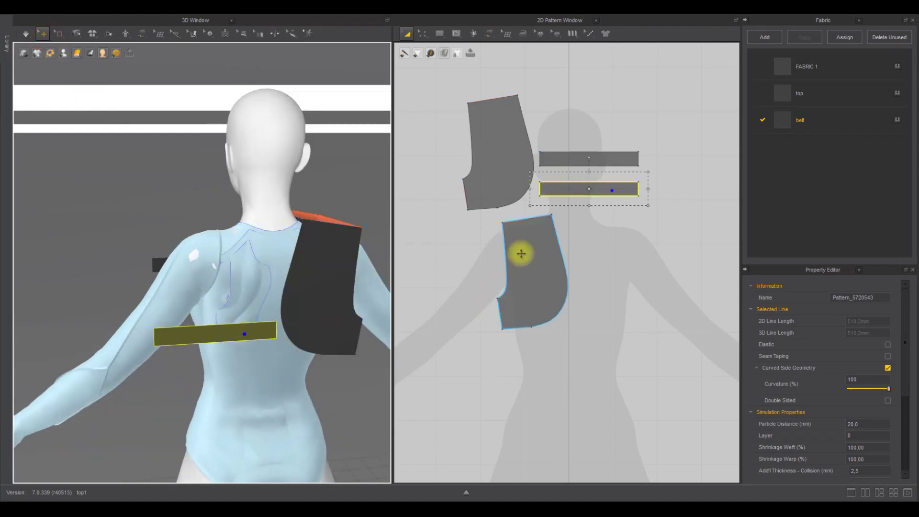
Step: Sew the end of the back strip nearest the back panel to that panel's curved inner edge
key(n)
click(640, 186)
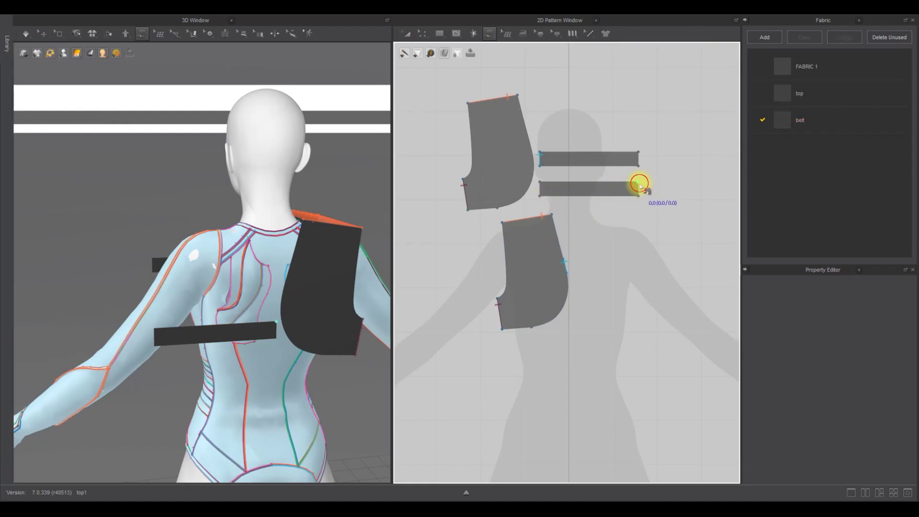
click(535, 158)
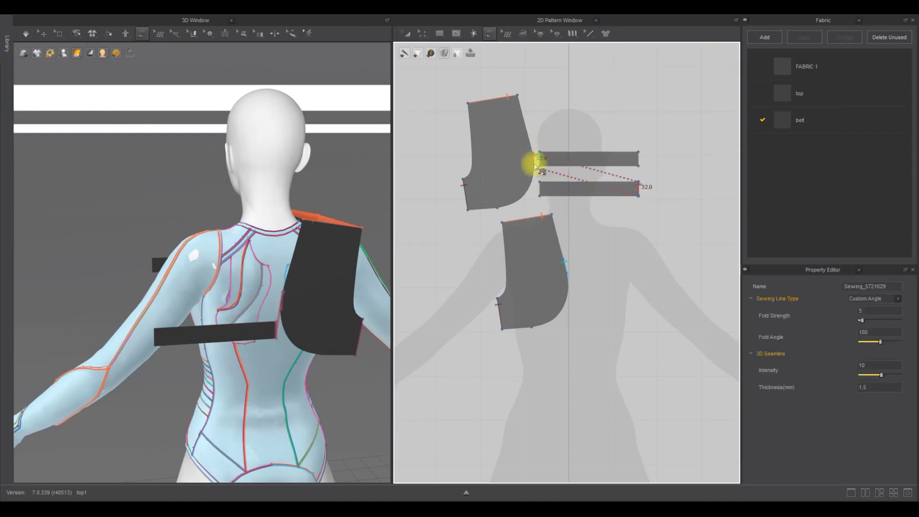
Step: Rotate the back strip so it runs diagonally from the back panel down toward the opposite side
click(419, 34)
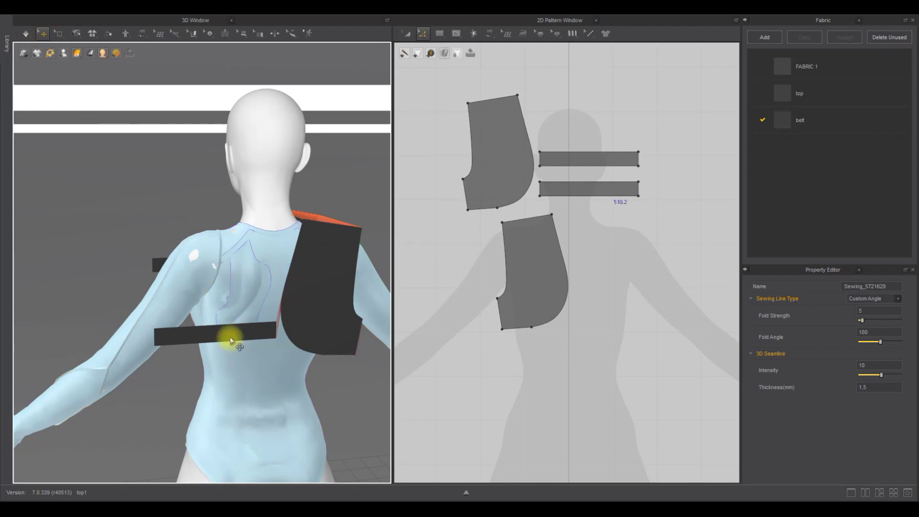
click(230, 337)
drag(229, 330, 242, 311)
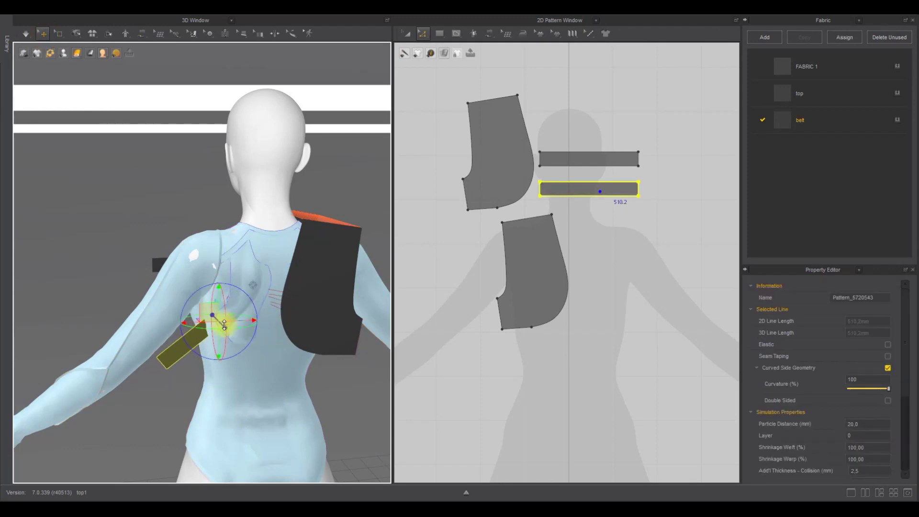
Step: Select both belt strips and set their particle distance to 5 mm
click(582, 194)
click(405, 34)
shift+click(582, 161)
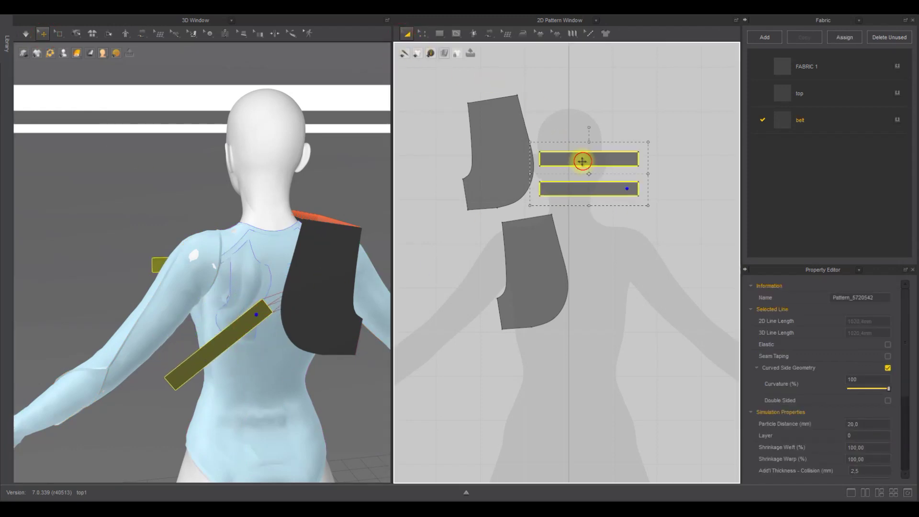
click(871, 421)
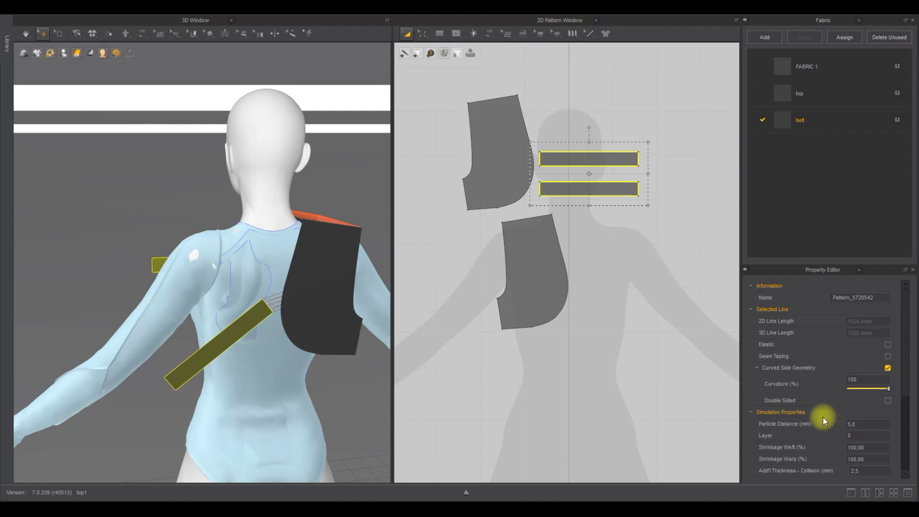
Step: Tilt the front strip diagonally down across the chest, undoing the unwanted attempts
right_drag(297, 287, 230, 266)
drag(254, 247, 243, 265)
key(ctrl+z)
click(186, 261)
click(208, 241)
key(ctrl+z)
key(ctrl+z)
key(ctrl+z)
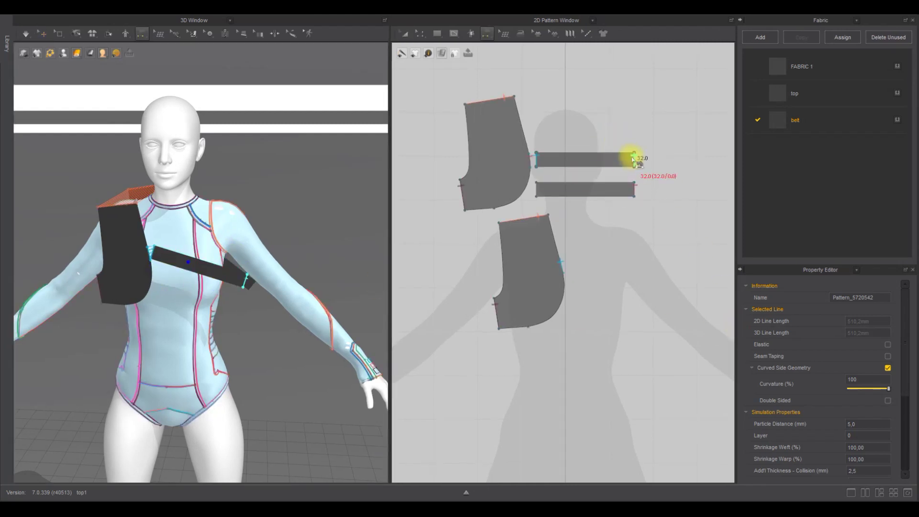
Step: Sew the free short ends of the front and back strips together
click(633, 159)
click(537, 190)
click(404, 33)
Step: Flip the back panel horizontally behind the avatar's shoulder
click(77, 53)
click(78, 63)
right_drag(306, 153, 117, 129)
click(42, 33)
right_click(298, 207)
click(334, 135)
click(341, 145)
Step: Test the drape of the sewn panels and strips with a simulation and undo it
right_drag(341, 146, 520, 173)
key(space)
key(ctrl+z)
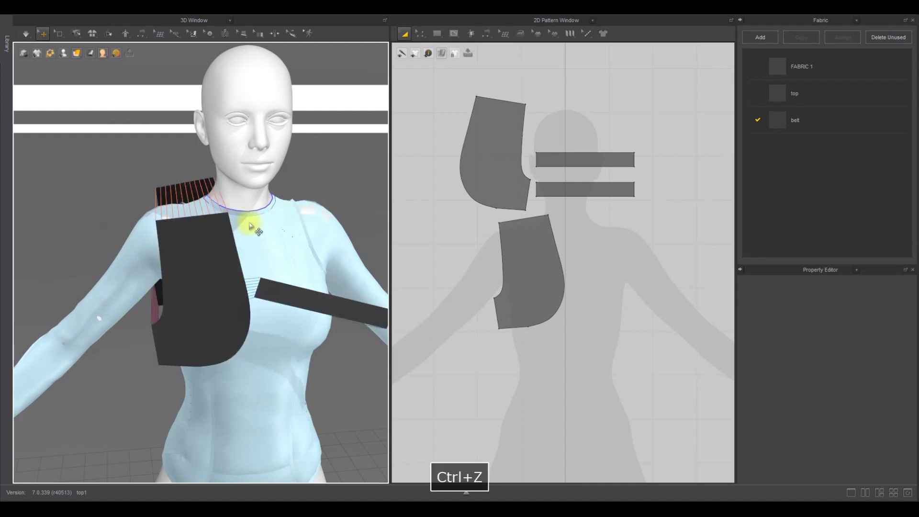
Step: Simulate the top and tug the panels into place over the shoulder and side of the torso
click(186, 235)
click(167, 189)
key(space)
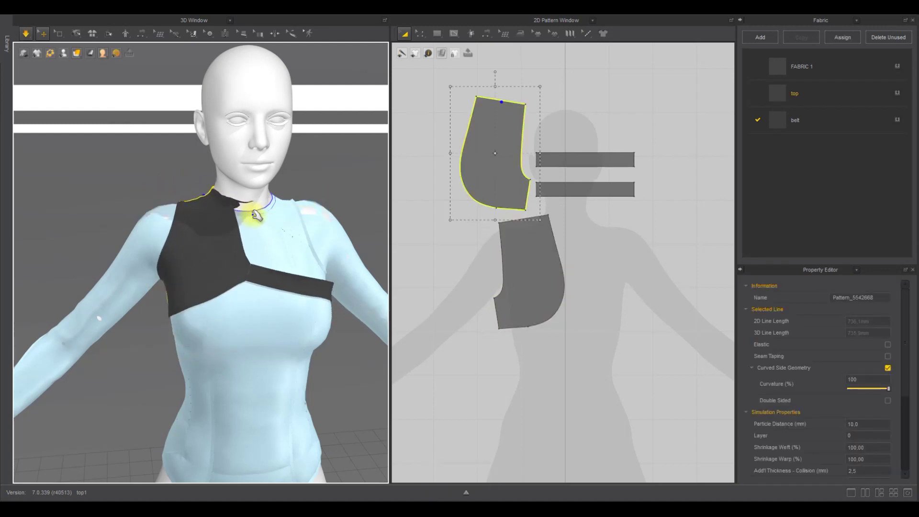
click(180, 205)
drag(203, 253, 204, 258)
drag(213, 273, 194, 290)
right_drag(173, 286, 184, 284)
drag(140, 311, 156, 377)
key(space)
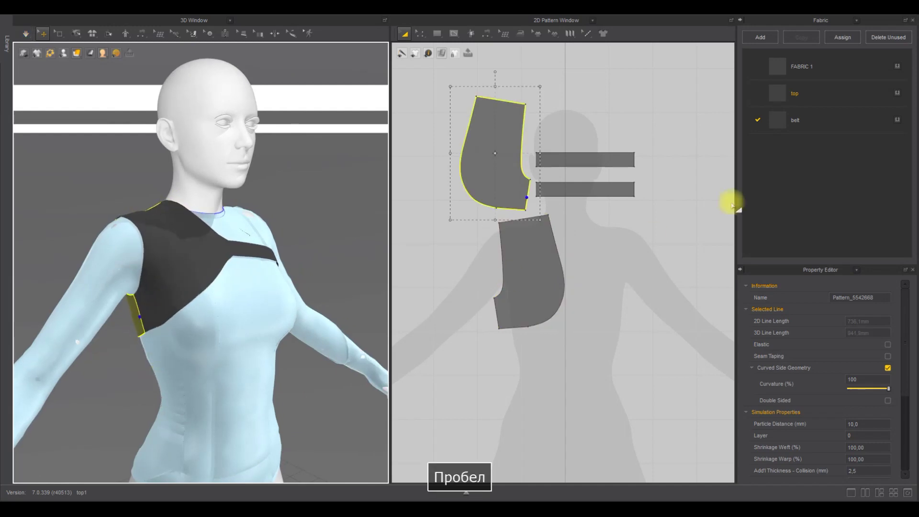
Step: Set the top fabric's friction to 34
click(849, 91)
scroll(820, 458, down, 10)
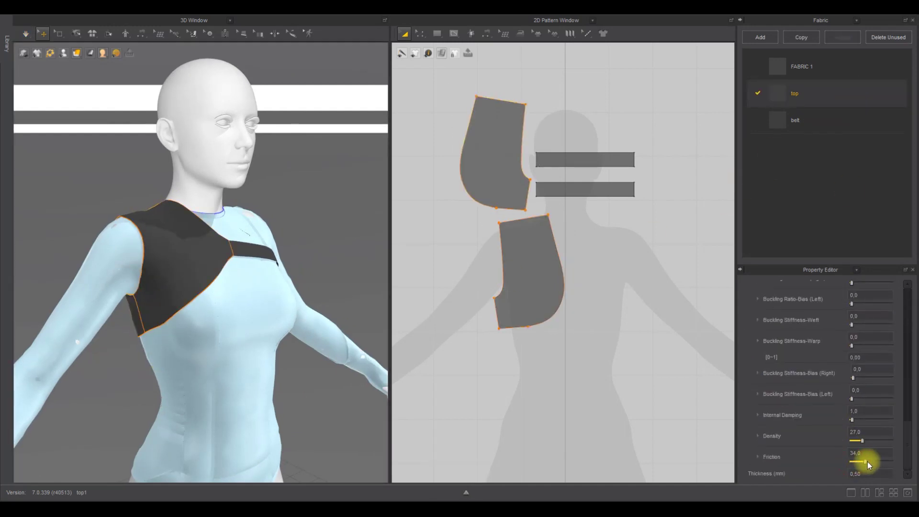
click(622, 394)
Step: Resimulate the top while pulling the back panel at the underarm and adjusting the shoulder
key(space)
click(138, 327)
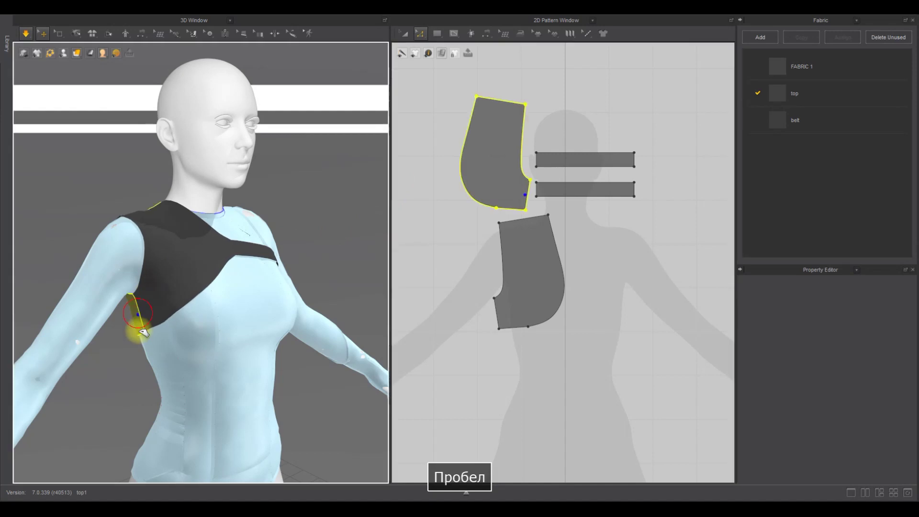
right_drag(177, 299, 143, 319)
drag(135, 231, 93, 234)
key(space)
Step: Lengthen both belt strips by moving their joined ends outward, making the front strip about 561 mm long
right_drag(311, 298, 215, 246)
click(634, 161)
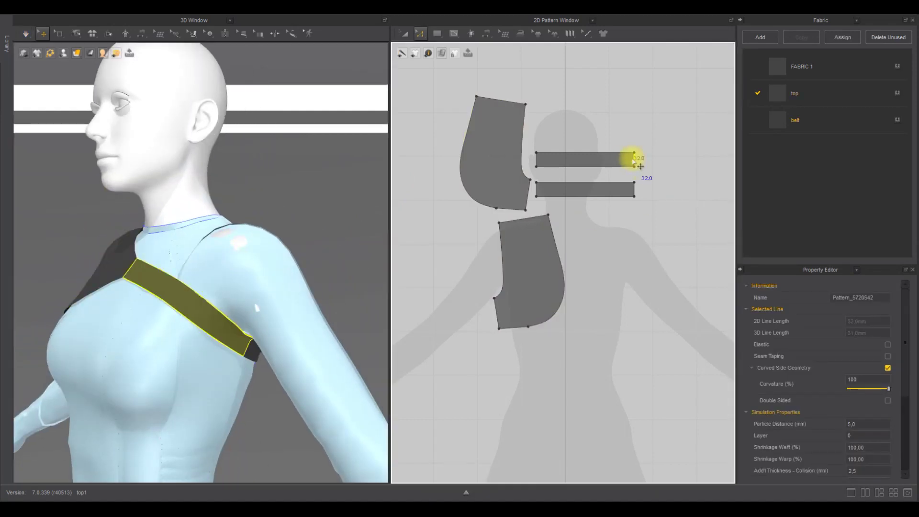
click(252, 353)
click(218, 329)
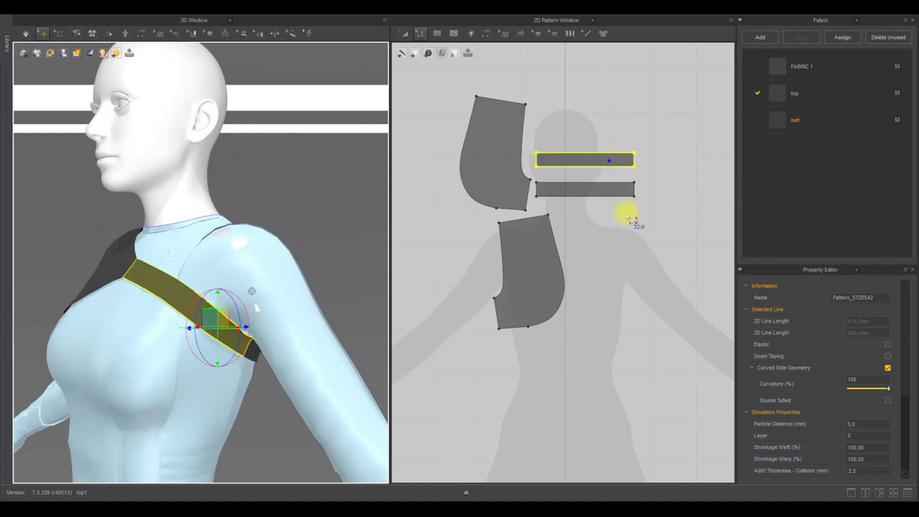
click(627, 214)
drag(636, 162, 652, 189)
Step: Test how the lengthened strips drape around the side and back, and undo the simulation
right_drag(285, 334, 225, 338)
click(177, 316)
right_drag(178, 316, 216, 321)
key(space)
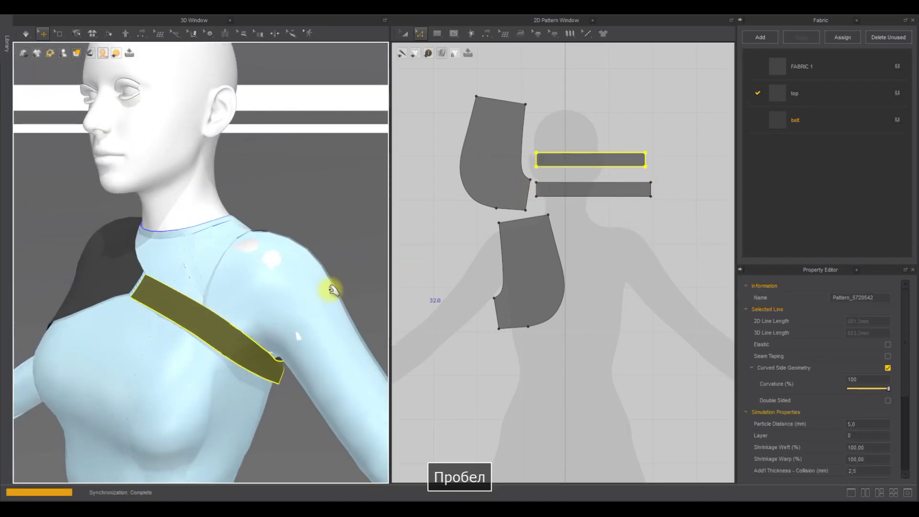
right_drag(372, 248, 225, 230)
key(space)
key(ctrl+z)
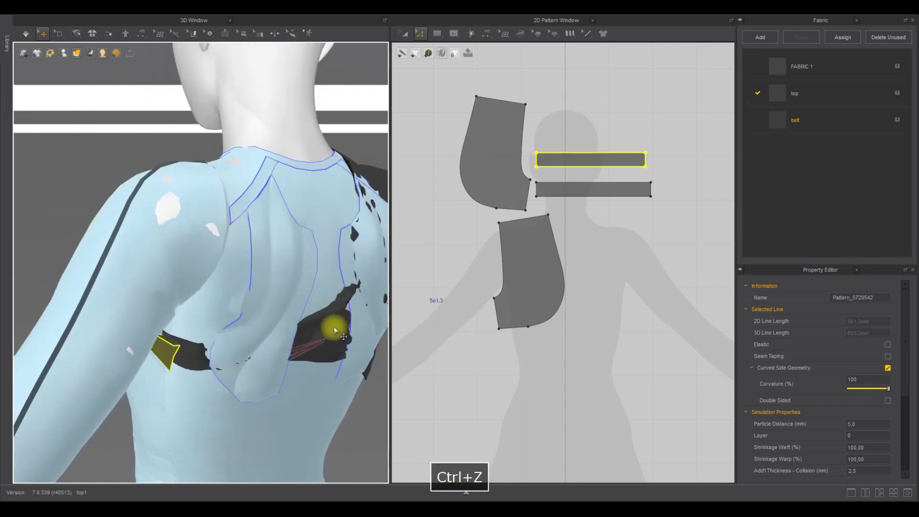
Step: Select the top's panels and strips and set their layer to 1
click(661, 95)
key(ctrl+a)
click(851, 437)
click(560, 411)
Step: Simulate the layered top until the panels and strips settle over the back of the bodysuit
key(space)
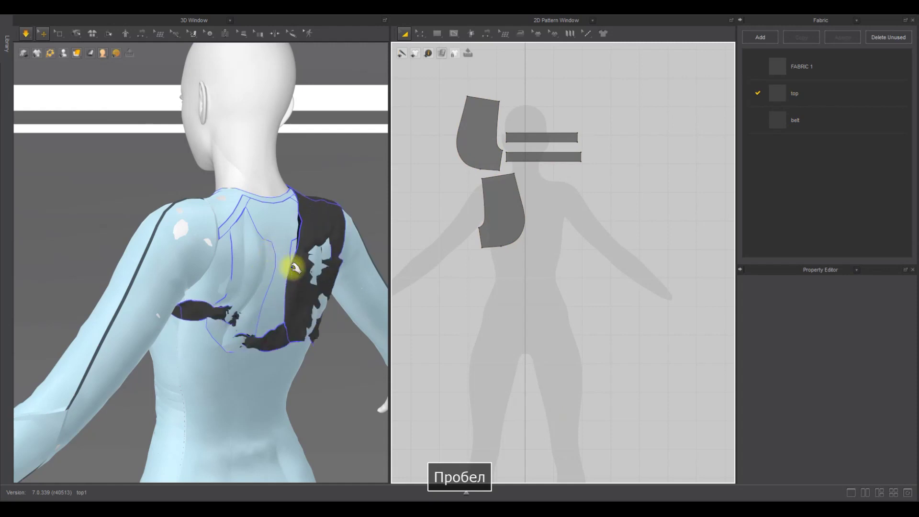
scroll(295, 310, down, 3)
right_drag(295, 310, 262, 316)
key(space)
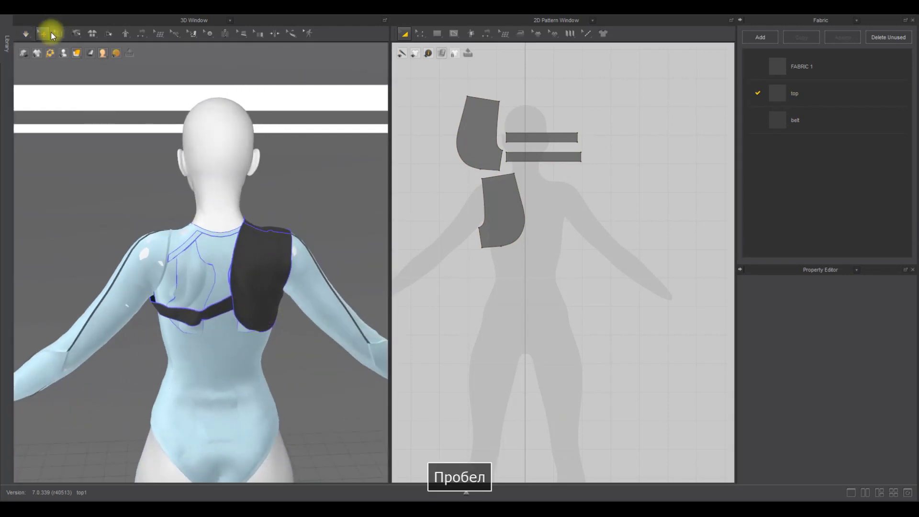
Step: Select all the bodysuit pieces and set their layer to 0
scroll(559, 191, down, 6)
middle_drag(474, 168, 645, 170)
drag(425, 203, 634, 356)
click(865, 459)
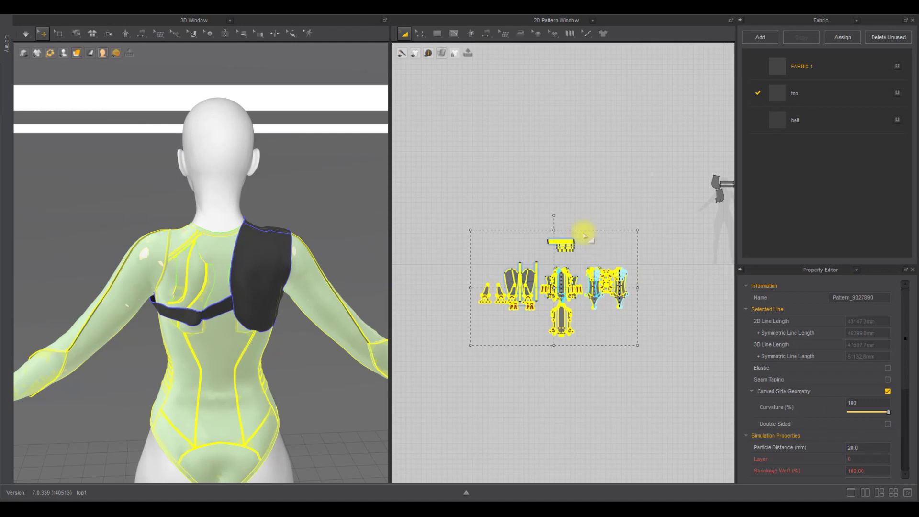
click(563, 191)
Step: Run a simulation while pulling the back strip into position on the body
key(space)
drag(186, 320, 176, 318)
key(space)
Step: Shorten the back strip by moving its free end inward
middle_drag(720, 189, 559, 197)
scroll(564, 196, up, 7)
key(z)
click(588, 215)
drag(570, 214, 554, 215)
click(561, 244)
Step: Resimulate the top with the shortened back strip and inspect the fit from the front
key(space)
right_drag(217, 288, 213, 329)
key(space)
Step: Slide the front strip's seam lower along the front panel's curved inner edge and restart the simulation
key(b)
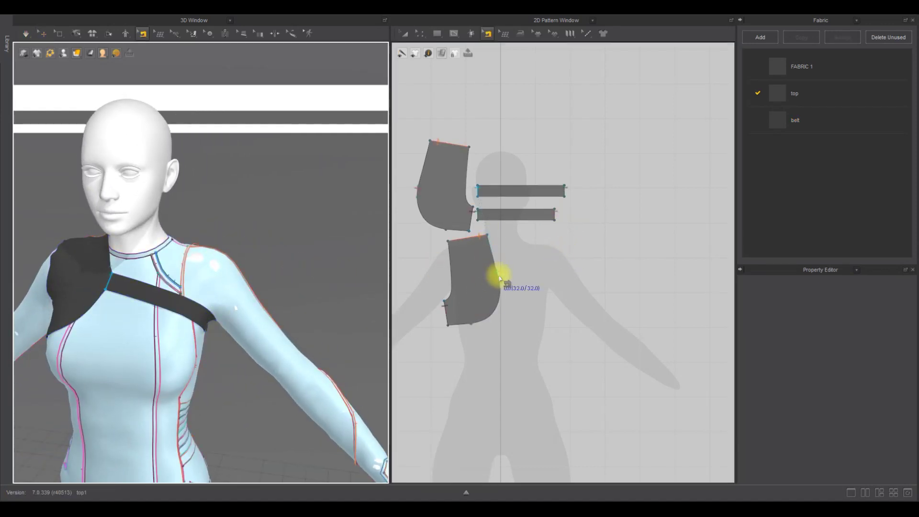
click(498, 280)
key(space)
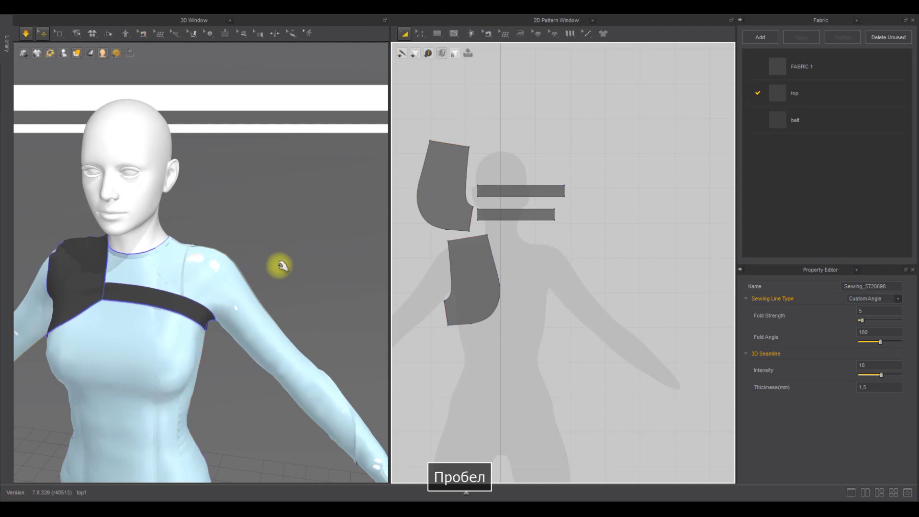
Step: Pull the panels and both strips into place around the torso during the simulation, and stop it
right_drag(283, 258, 142, 330)
drag(141, 330, 109, 378)
right_drag(269, 353, 219, 344)
drag(245, 357, 293, 378)
right_drag(296, 378, 213, 303)
click(136, 353)
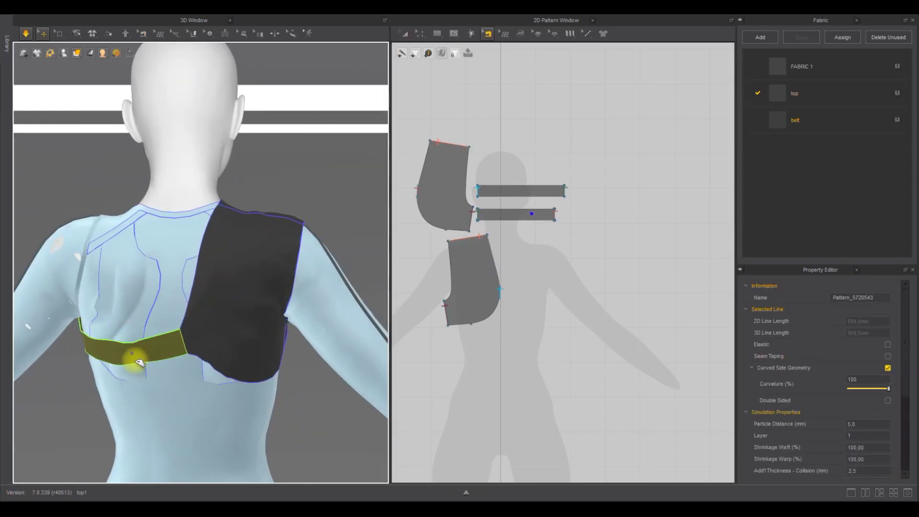
right_drag(137, 355, 328, 284)
drag(223, 272, 211, 355)
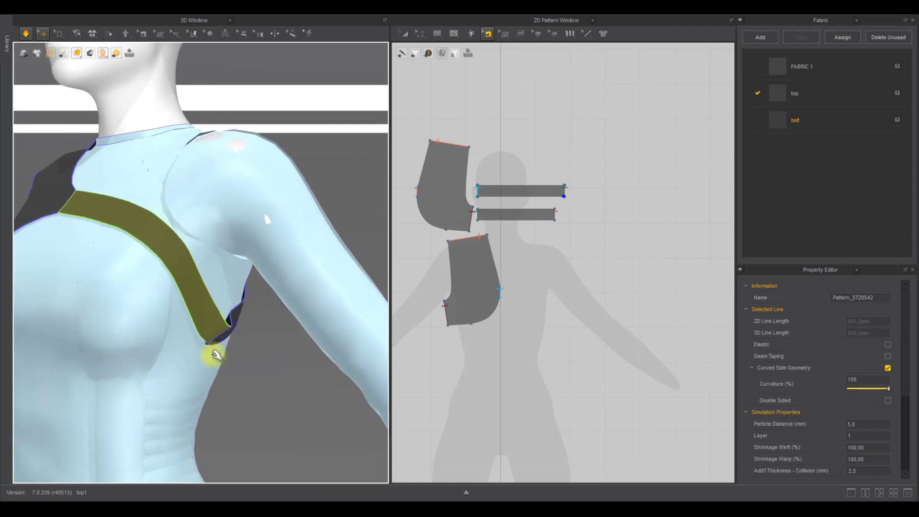
key(space)
Step: Set the belt fabric's friction to 51
click(795, 120)
scroll(817, 436, down, 5)
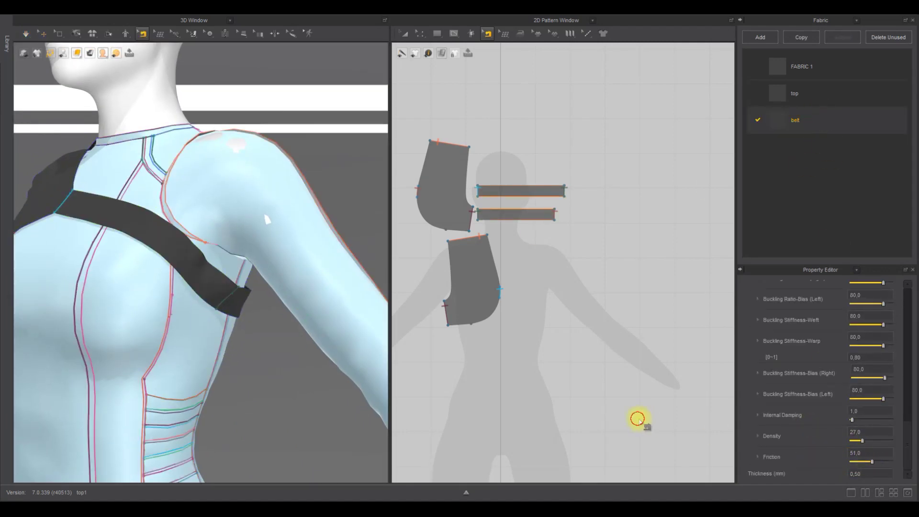
click(405, 33)
click(42, 33)
Step: Resimulate the top, pulling the front strip and the underarm part of the back panel downward
key(space)
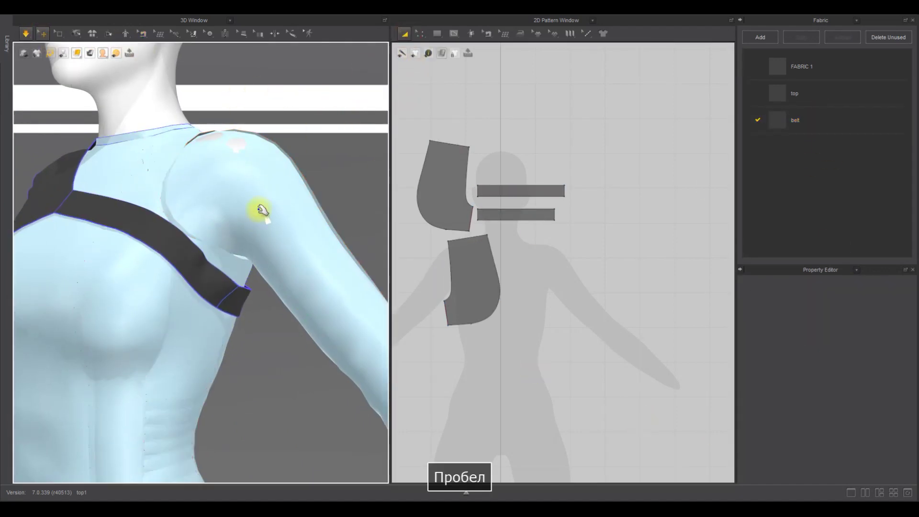
right_drag(257, 217, 257, 273)
scroll(256, 273, down, 3)
drag(184, 266, 182, 274)
right_drag(120, 259, 154, 254)
middle_drag(154, 254, 249, 192)
drag(128, 251, 129, 328)
key(space)
Step: Move the back panel beside the front panel in the pattern layout so their armholes face each other
key(z)
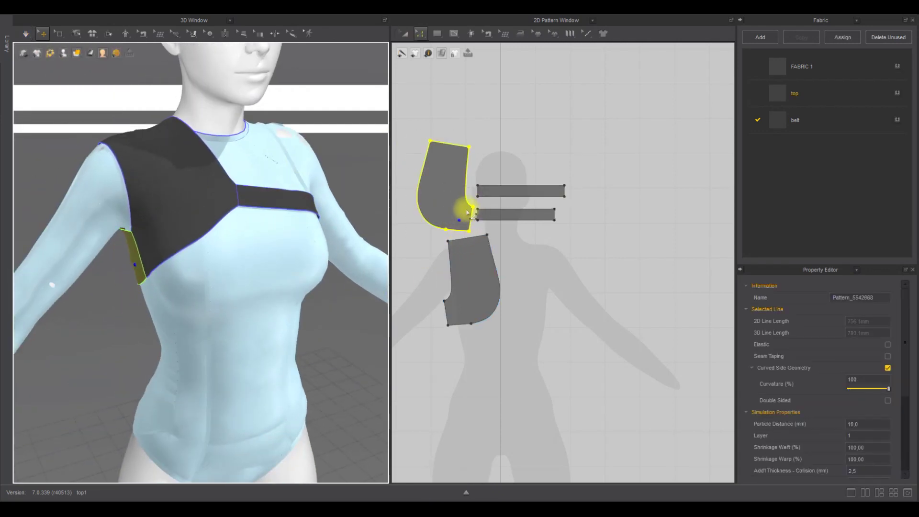
click(404, 33)
drag(426, 189, 401, 282)
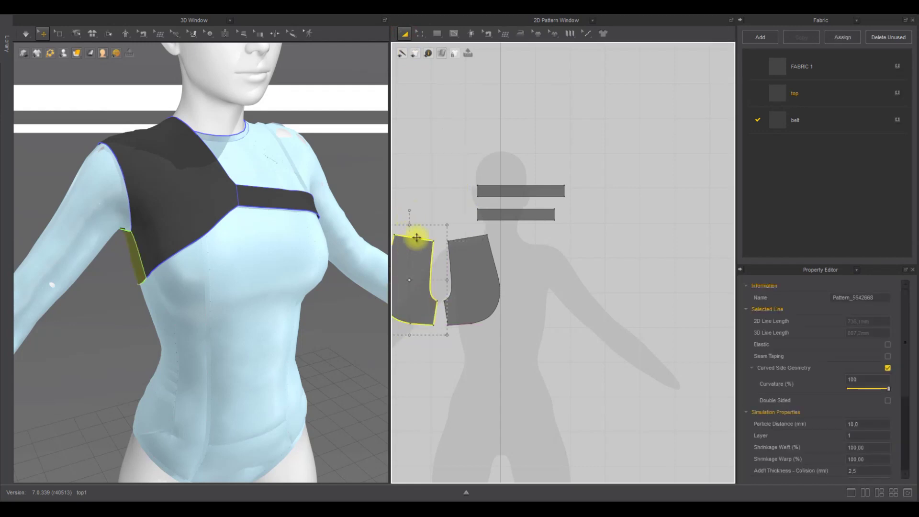
drag(405, 210, 404, 210)
Step: Try to lower the underarm corner points of the panels, and undo the change
key(z)
click(437, 300)
scroll(441, 301, up, 3)
shift+drag(445, 298, 445, 310)
key(ctrl+z)
click(443, 251)
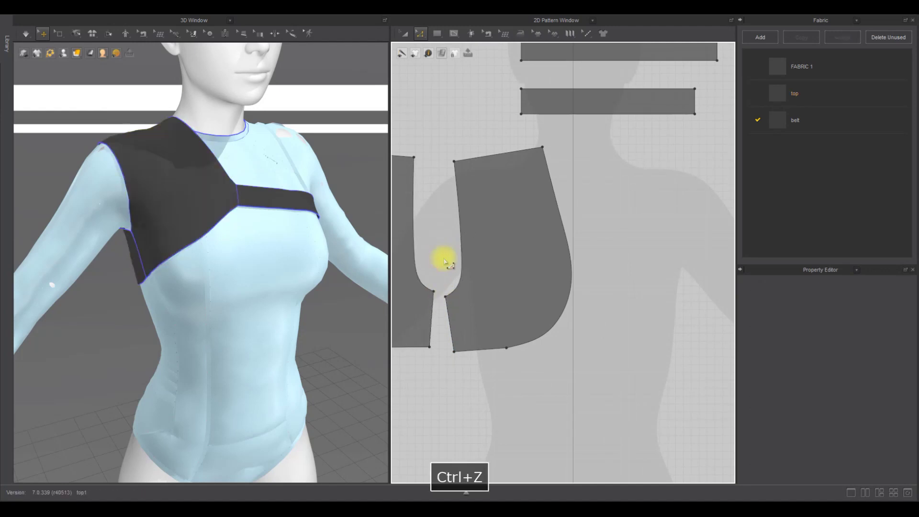
Step: Set the underarm side edges of the front and back panels to 50 mm and resimulate
click(445, 297)
key(ctrl+z)
right_click(449, 321)
click(486, 382)
key(BackSpace)
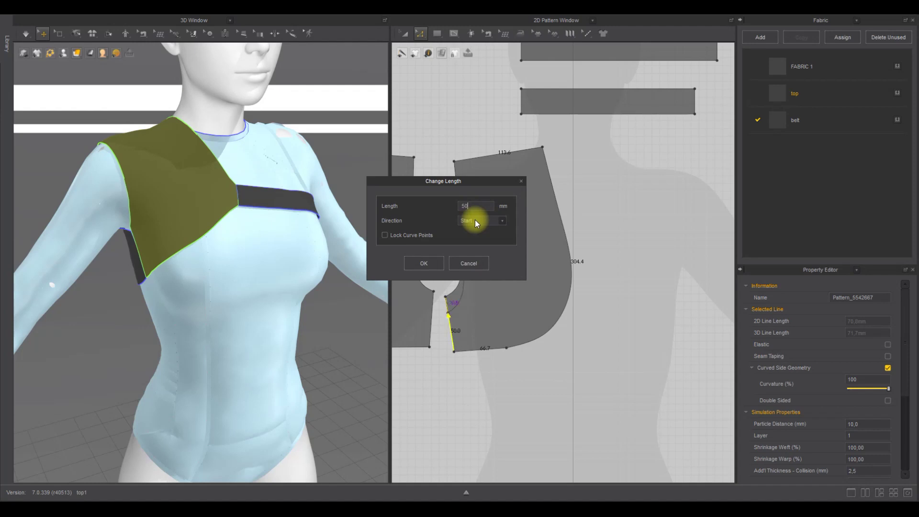
click(426, 267)
right_click(430, 320)
click(463, 380)
text(50)
click(426, 266)
key(space)
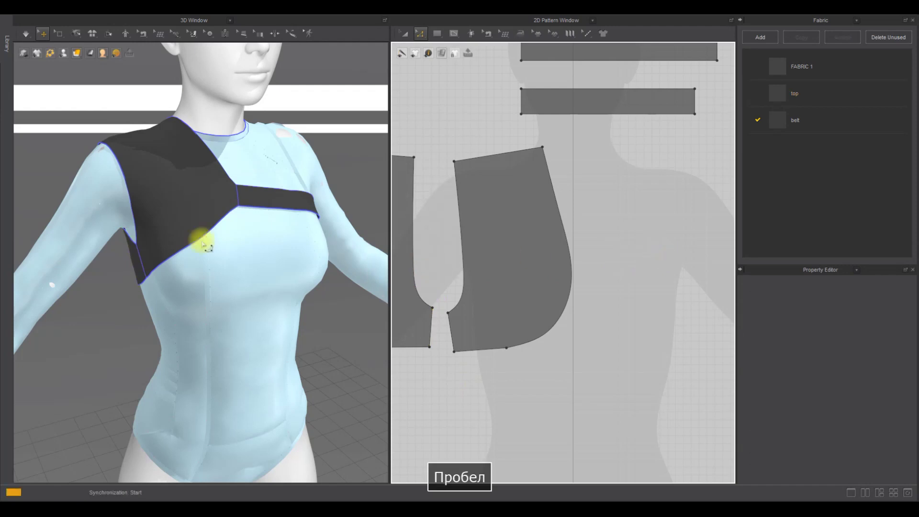
Step: Lower the bottom corners of the front and back panels' underarm side edges
click(492, 404)
click(454, 352)
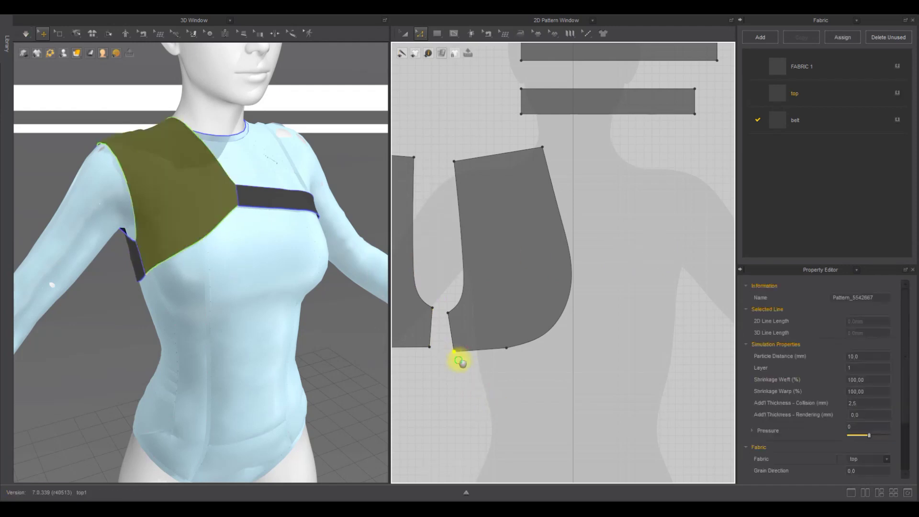
middle_drag(461, 362, 526, 326)
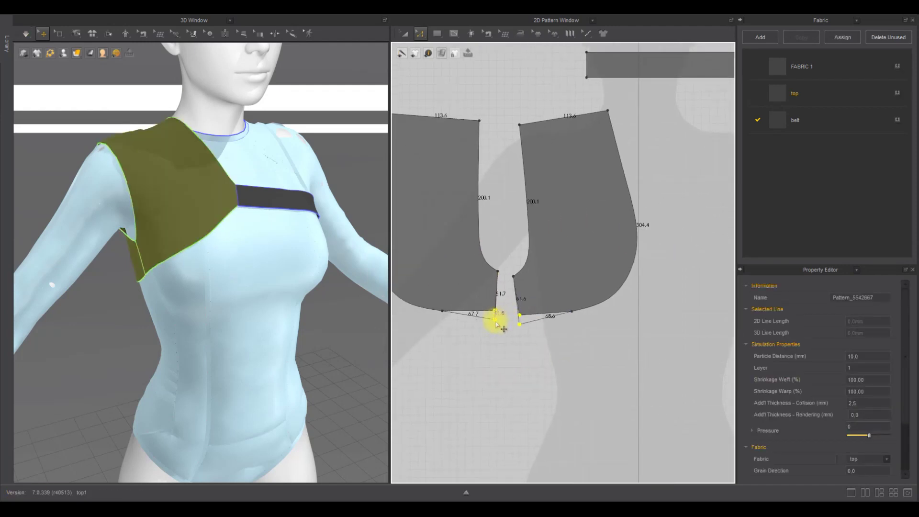
drag(496, 324, 495, 324)
Step: Simulate the top and pull the front panel's lower edge downward and toward the bust
key(space)
click(308, 340)
right_drag(173, 281, 197, 279)
drag(196, 279, 209, 314)
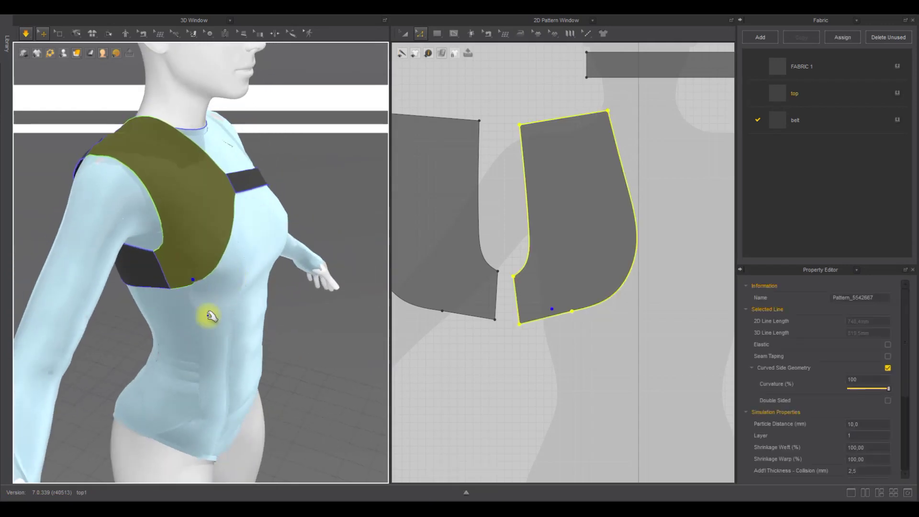
key(space)
right_drag(307, 320, 189, 254)
key(space)
click(228, 255)
drag(228, 255, 322, 243)
Step: Continue the simulation, pulling the underarm area of the panels downward to smooth the fit
right_drag(306, 246, 219, 258)
drag(183, 311, 186, 369)
right_drag(157, 368, 181, 338)
drag(165, 341, 161, 448)
drag(213, 335, 238, 374)
click(325, 275)
click(325, 276)
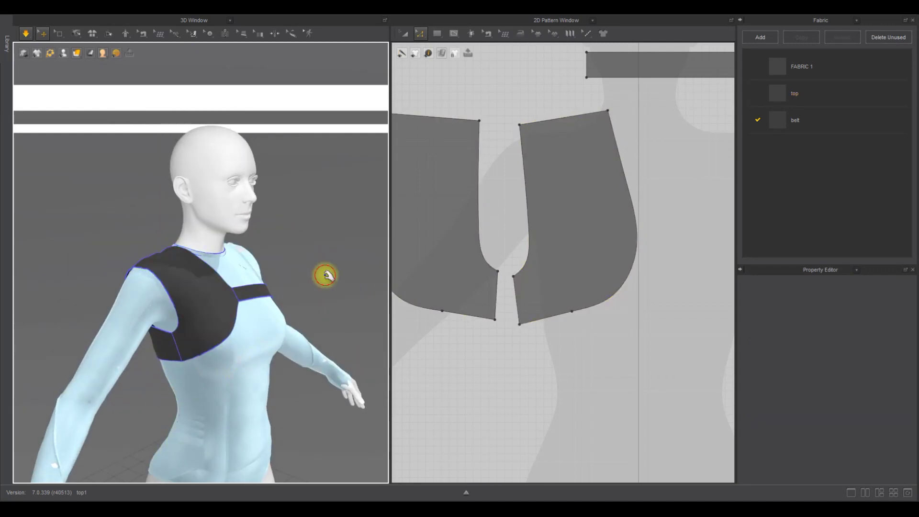
key(space)
Step: Resimulate from behind, pulling the back panel's inner edge toward the spine
right_drag(330, 270, 471, 274)
key(space)
drag(236, 295, 199, 312)
drag(251, 264, 239, 252)
click(187, 284)
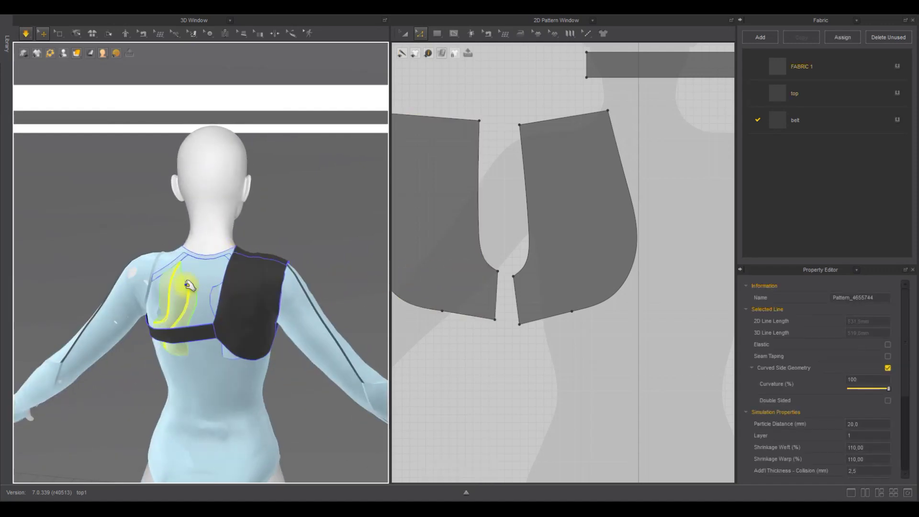
key(space)
Step: Select the bodysuit's body pieces in the pattern layout and change their simulation layer
scroll(560, 306, down, 10)
middle_drag(536, 309, 670, 215)
click(405, 34)
scroll(590, 297, up, 4)
scroll(594, 304, up, 3)
scroll(552, 166, down, 4)
drag(478, 170, 634, 336)
click(866, 458)
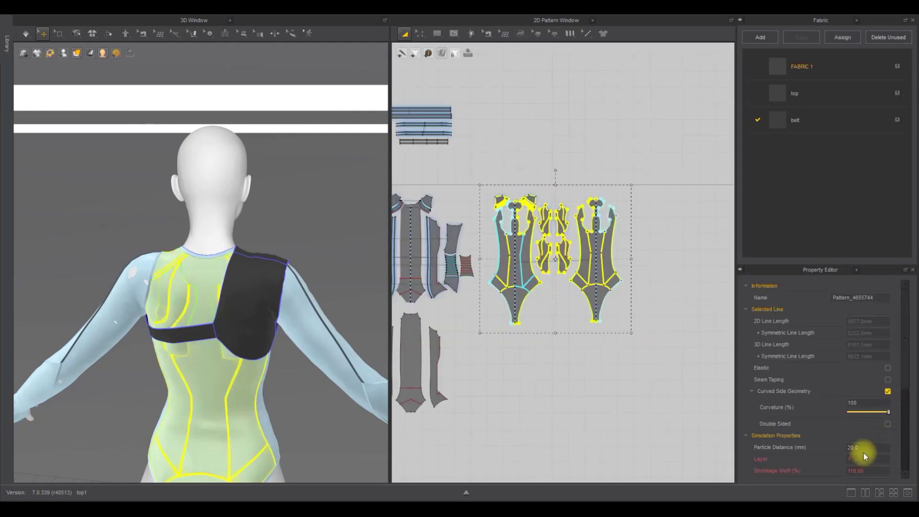
click(590, 431)
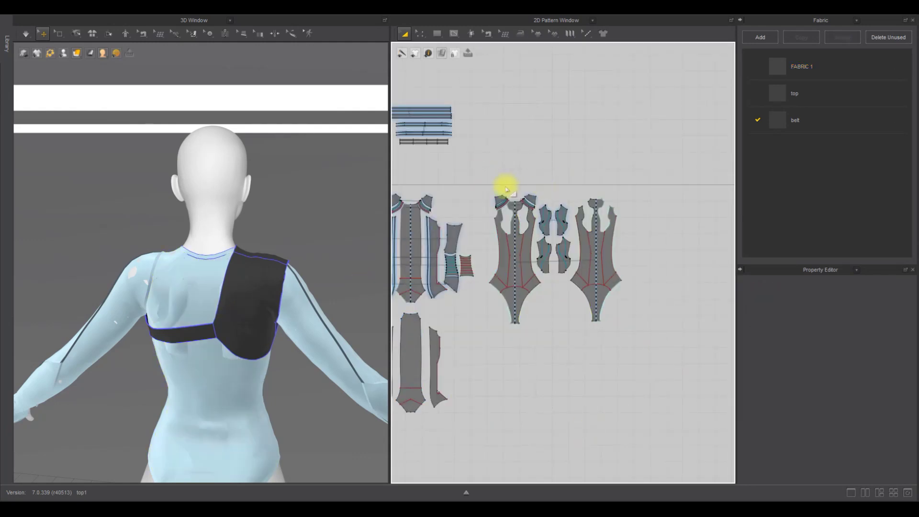
Step: Change the simulation layer of the bodysuit's neckband and related strip pieces
click(211, 256)
middle_drag(478, 170, 584, 213)
drag(584, 213, 467, 142)
click(862, 458)
click(329, 226)
scroll(215, 246, up, 3)
click(216, 246)
click(857, 436)
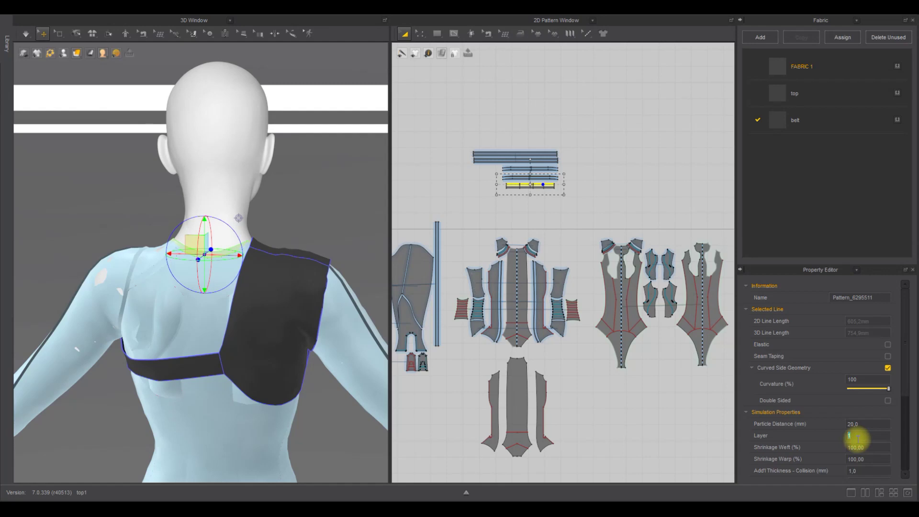
click(327, 223)
Step: Choose a physical property preset for the top fabric of the two shoulder panels
scroll(325, 234, down, 3)
right_drag(329, 238, 130, 257)
scroll(132, 256, down, 2)
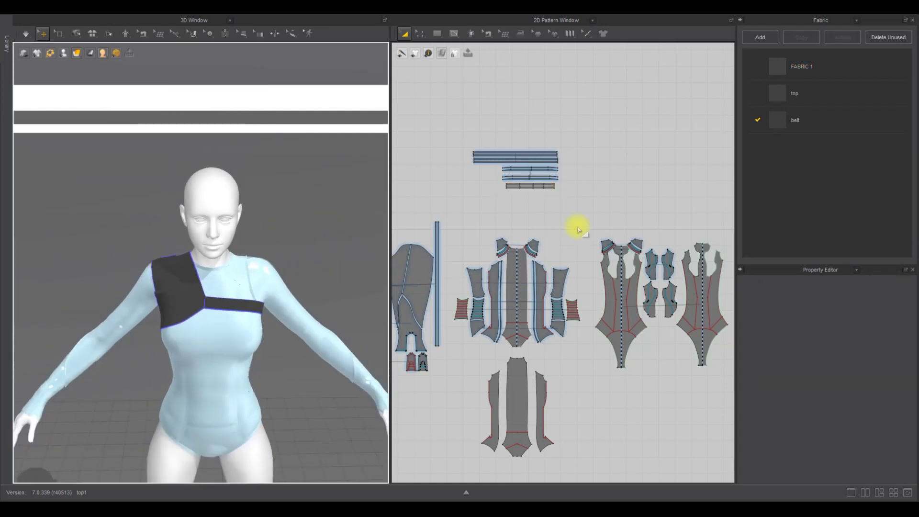
scroll(579, 229, down, 4)
middle_drag(725, 247, 566, 216)
scroll(566, 214, up, 5)
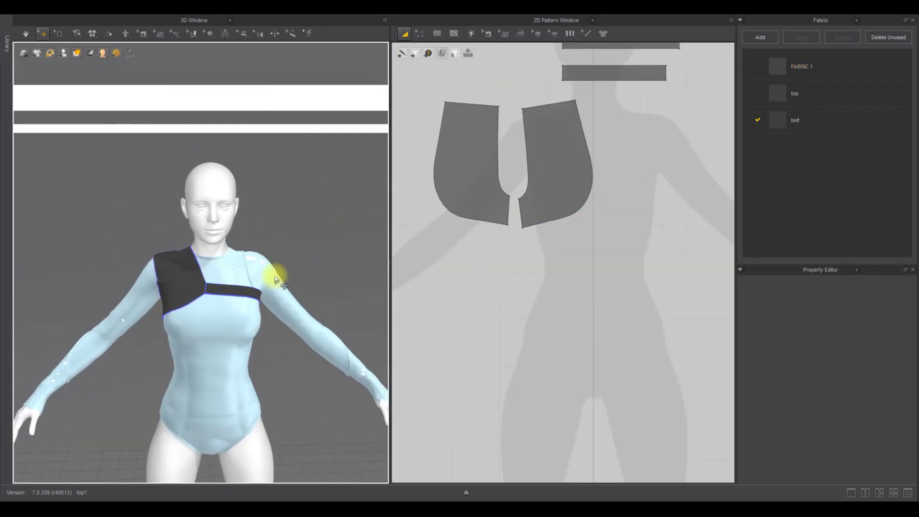
click(822, 96)
scroll(850, 406, up, 5)
click(870, 374)
click(780, 299)
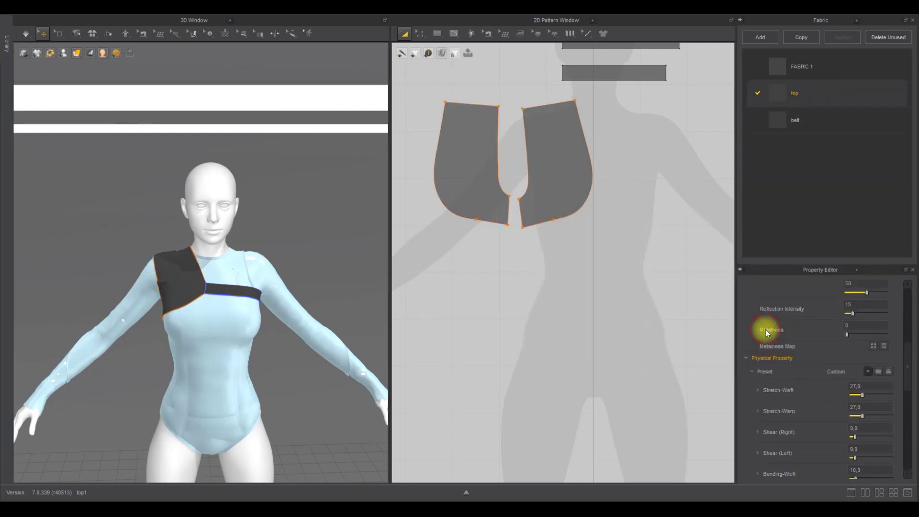
click(599, 340)
Step: Simulate the top, pulling the underarm part of the back panel downward
key(space)
right_drag(195, 306, 224, 311)
drag(166, 316, 175, 331)
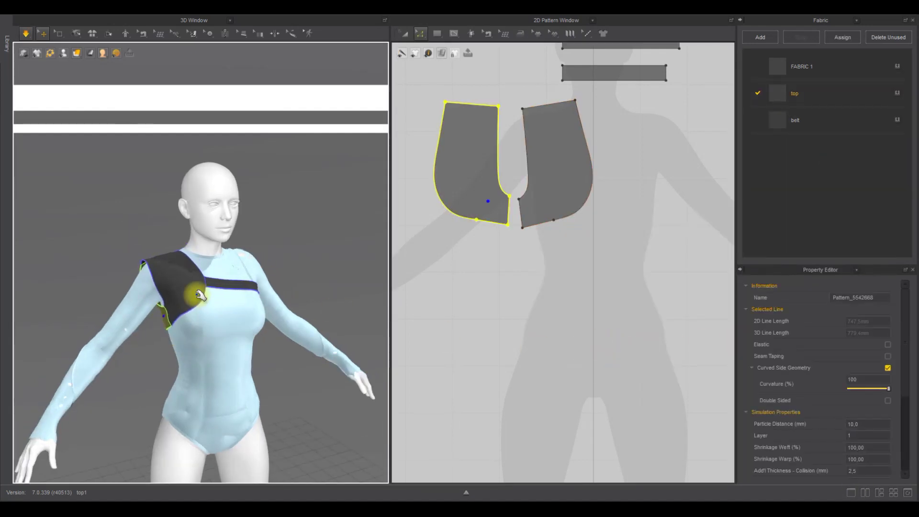
key(space)
Step: Adjust the top fabric's friction and resimulate, pulling the back panel down under the arm
click(821, 94)
scroll(862, 435, down, 10)
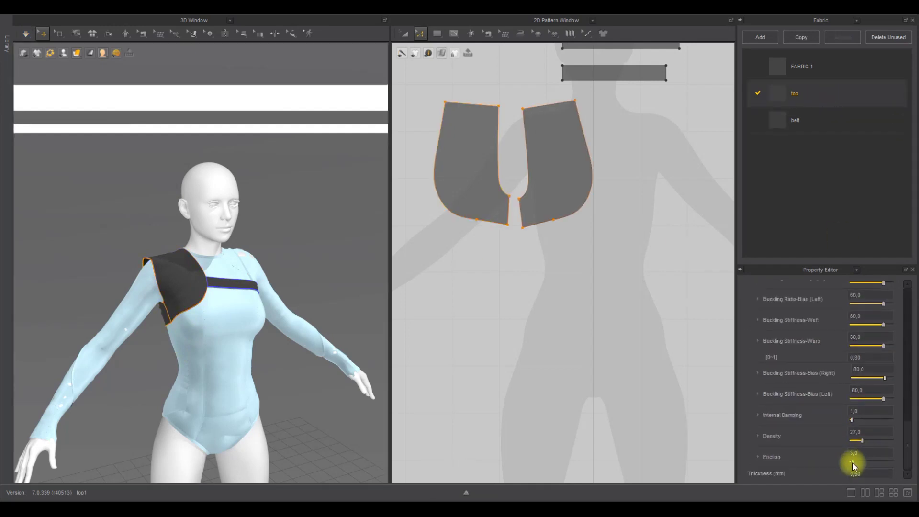
key(space)
click(172, 358)
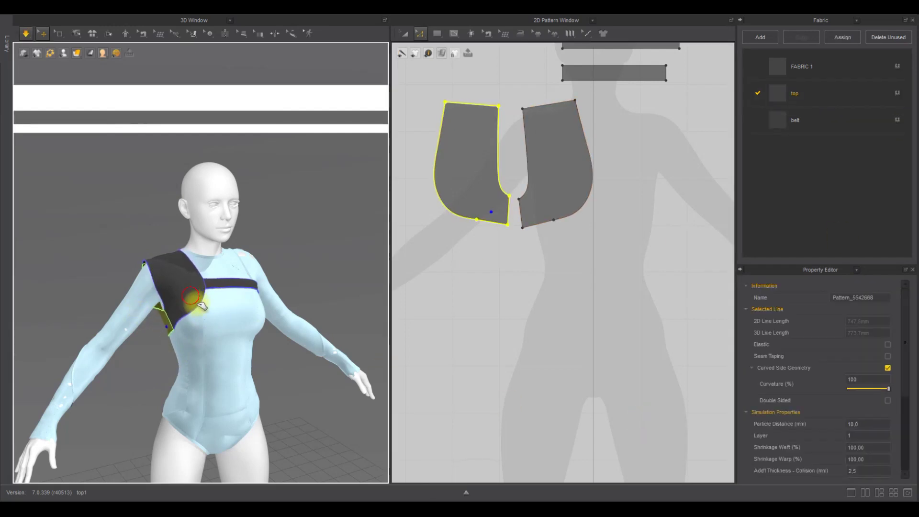
Step: Pull the front panel's lower corner and curved chest edge into place during the simulation
click(216, 305)
click(207, 304)
drag(206, 302, 228, 319)
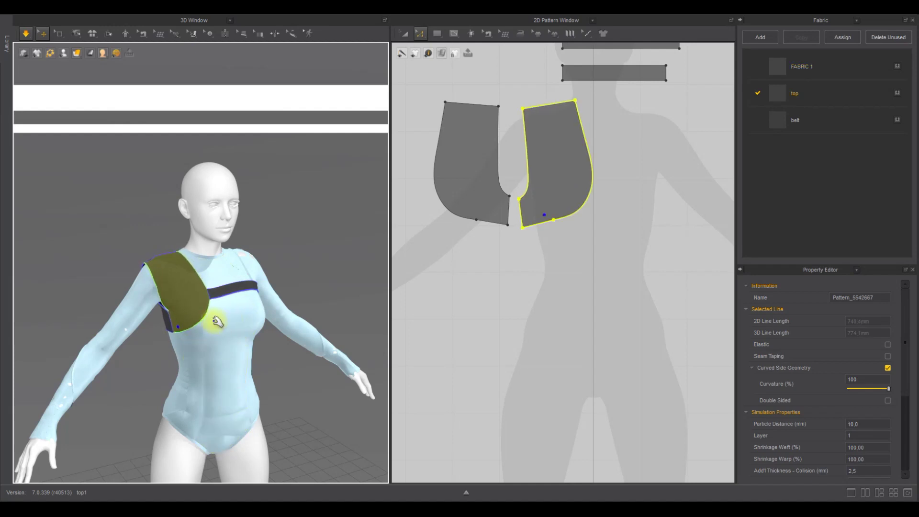
click(178, 364)
click(211, 316)
right_drag(242, 318, 165, 237)
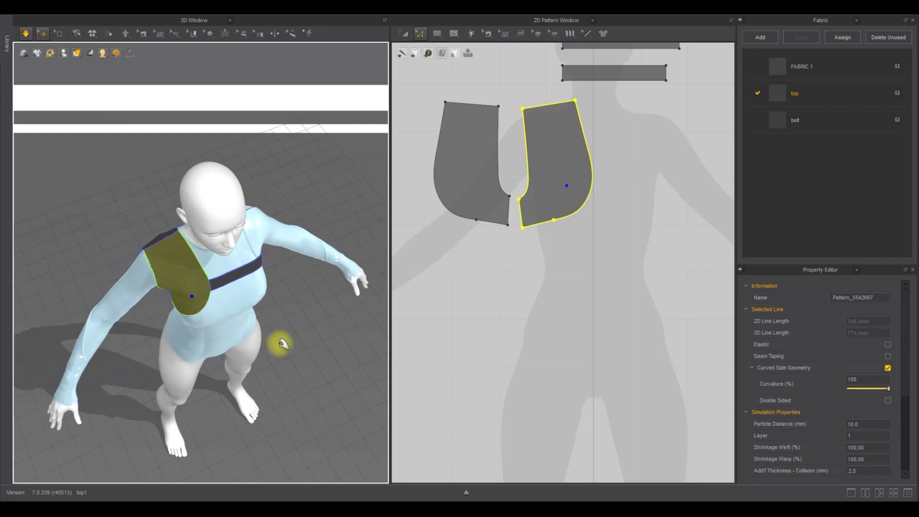
right_drag(258, 336, 269, 291)
click(311, 228)
right_drag(289, 249, 143, 247)
right_drag(321, 265, 274, 262)
key(space)
Step: Lower the armhole-side shoulder corners of both panels and resimulate the top
right_drag(308, 312, 111, 310)
middle_drag(523, 280, 524, 329)
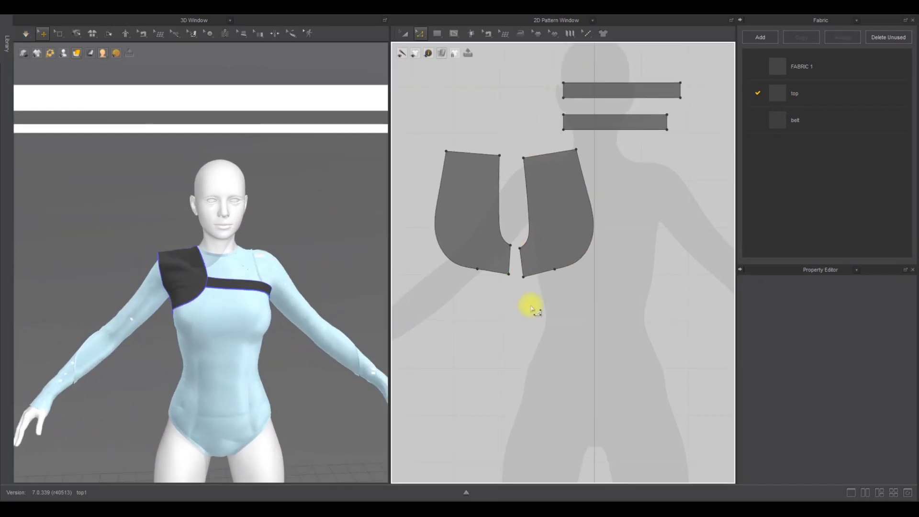
scroll(297, 279, up, 3)
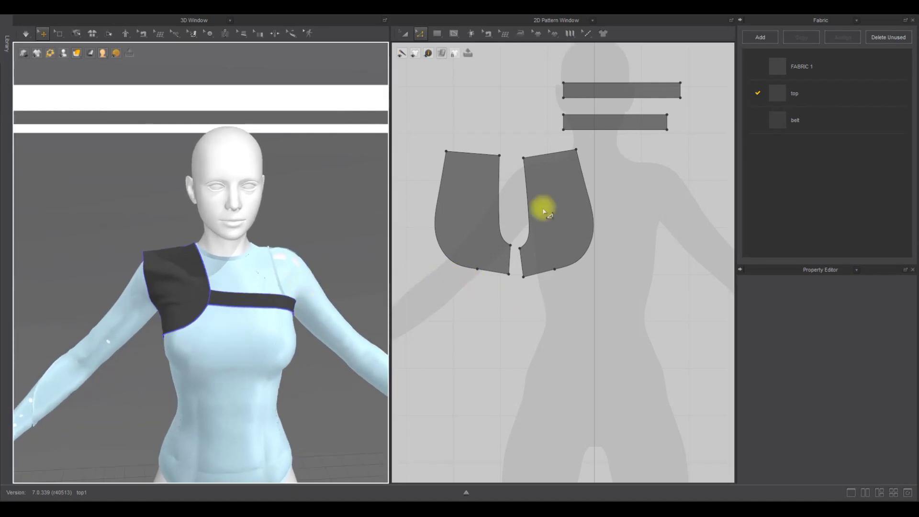
click(499, 157)
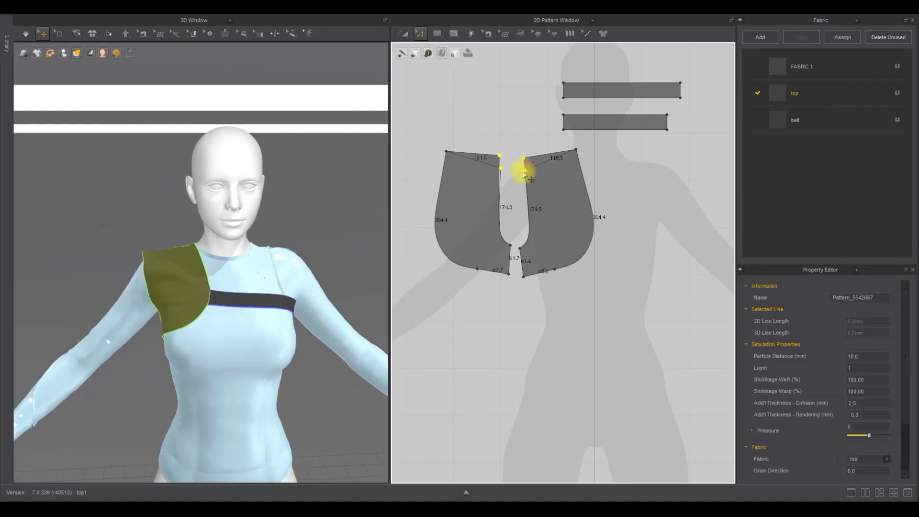
key(space)
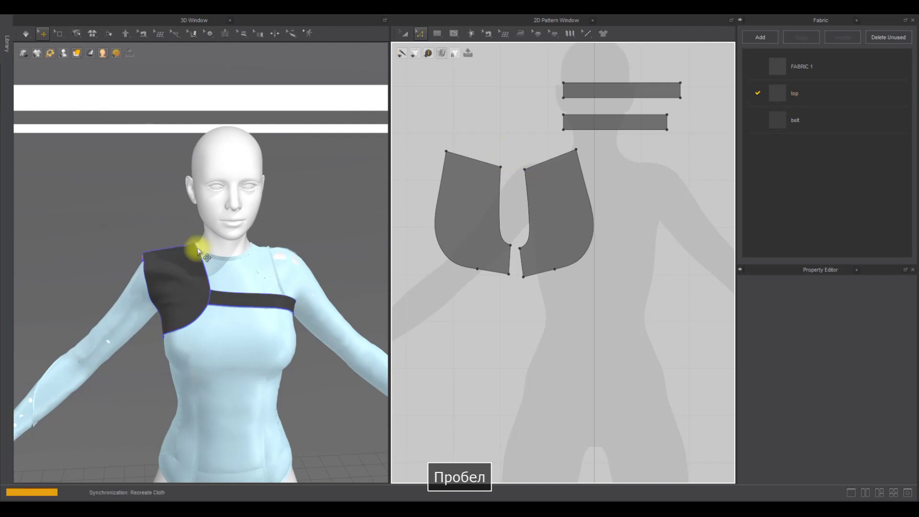
click(197, 276)
right_drag(180, 349, 189, 318)
Step: Make FABRIC 1 the current fabric
click(826, 96)
click(826, 96)
click(795, 67)
click(685, 421)
Step: Try to pull the top down under the arm by simulation, and undo the changes
key(space)
right_drag(297, 287, 225, 289)
right_drag(316, 334, 272, 331)
drag(298, 335, 291, 405)
drag(314, 350, 317, 392)
right_drag(332, 378, 313, 352)
key(ctrl+z)
key(ctrl+z)
Step: Resimulate the top, pulling the underarm end of the back strip slightly downward
key(space)
drag(314, 346, 311, 370)
right_drag(318, 375, 336, 362)
middle_drag(368, 372, 261, 341)
drag(298, 325, 300, 342)
right_drag(257, 352, 398, 324)
key(space)
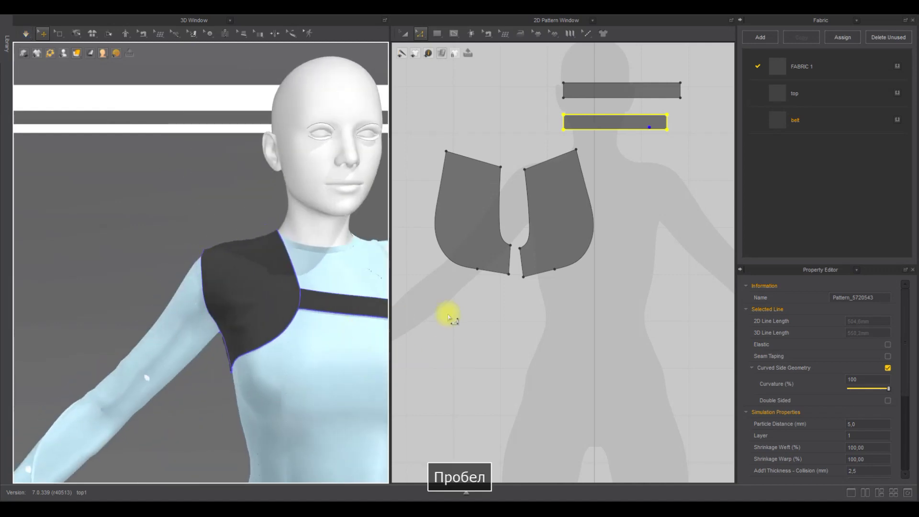
Step: Shift the front strip's seam along the front panel's curved edge and simulate, pulling the strip into place
key(n)
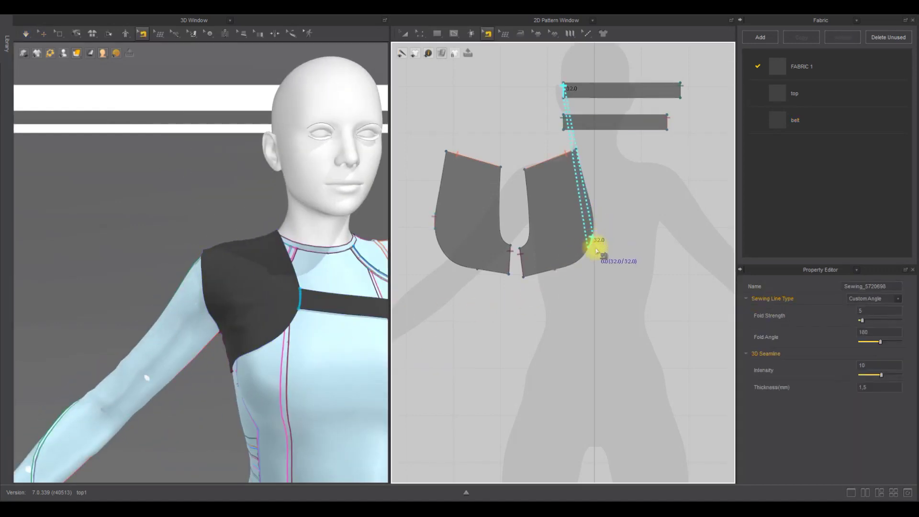
key(space)
click(344, 321)
right_drag(369, 337, 244, 310)
drag(305, 294, 353, 331)
right_drag(353, 331, 309, 316)
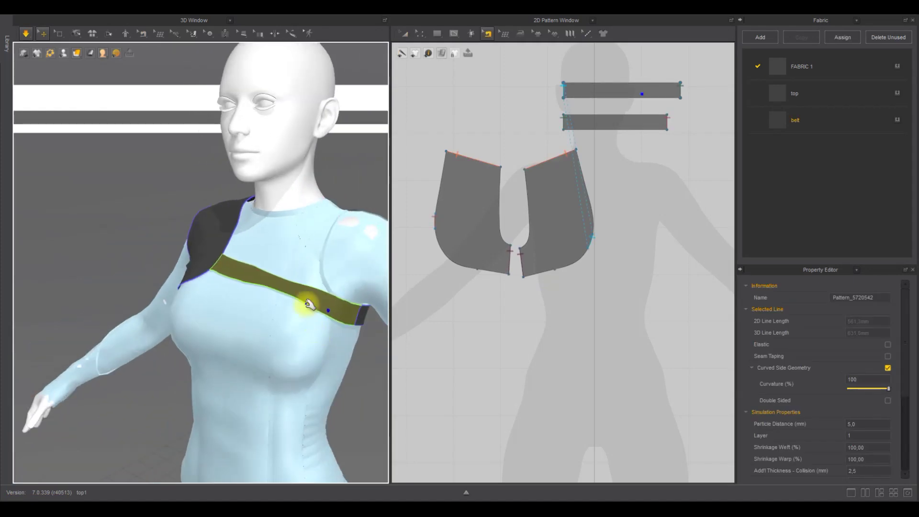
scroll(252, 328, down, 3)
right_drag(253, 328, 306, 384)
scroll(307, 386, up, 1)
key(space)
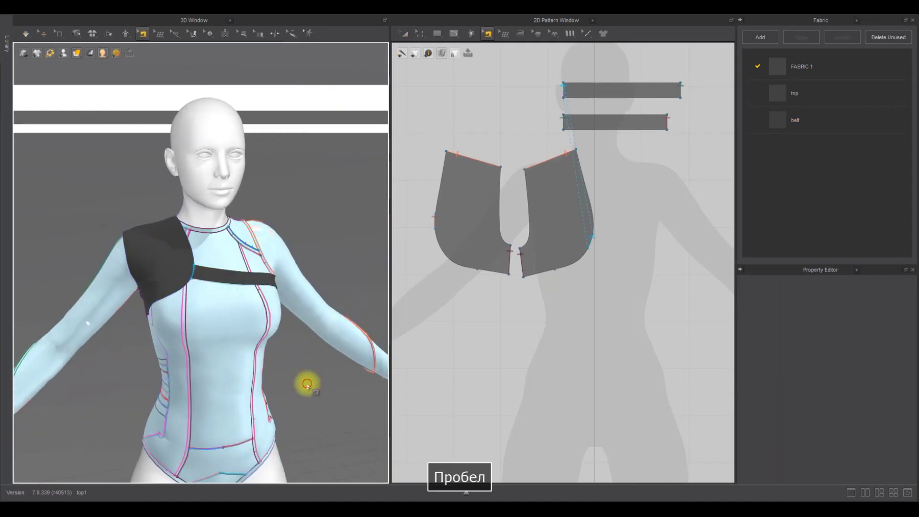
Step: Lower the front panel's hem point to flatten its bottom edge and restart the simulation
right_drag(223, 343, 251, 347)
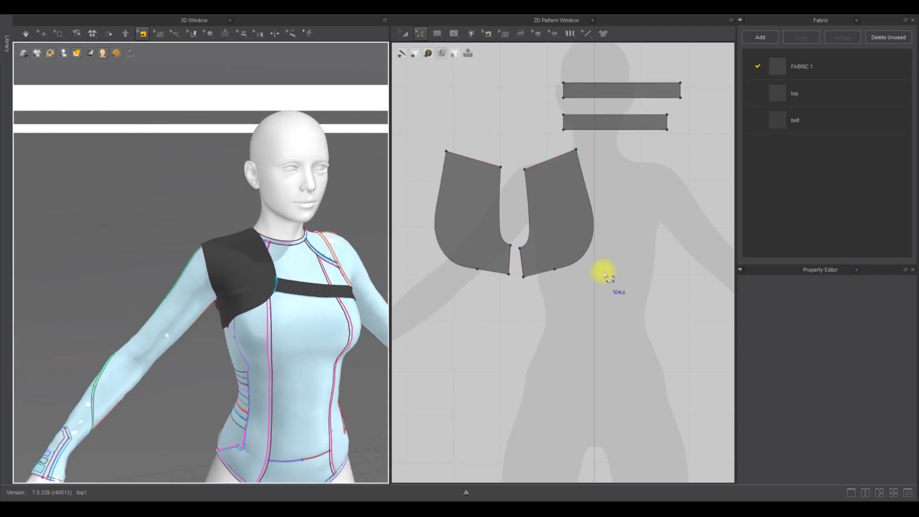
right_drag(228, 315, 478, 318)
click(557, 275)
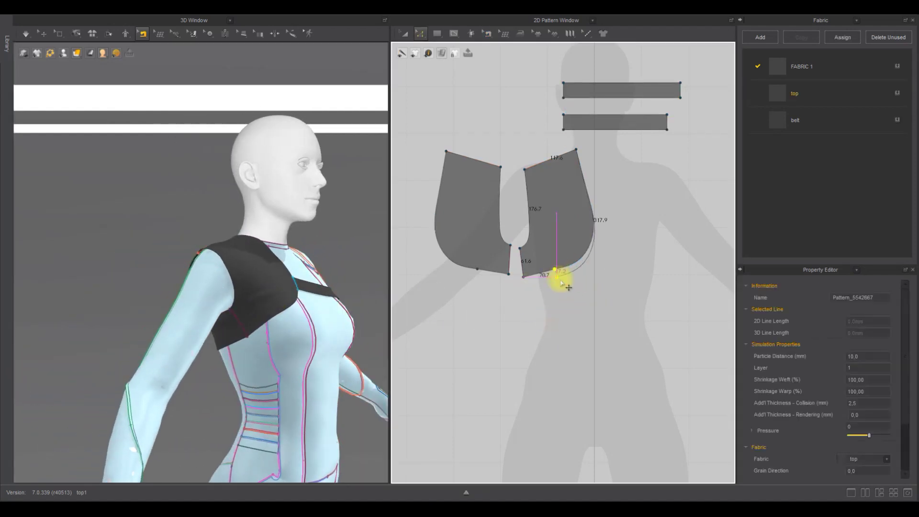
key(space)
Step: Pull the front panel's lower underarm area down and forward during the simulation
right_drag(328, 318, 218, 326)
click(239, 333)
drag(227, 371, 241, 389)
mouse_move(206, 338)
mouse_down()
mouse_move(213, 357)
mouse_move(219, 344)
mouse_up()
key(space)
Step: Select the underarm side seam with Edit Sewing
key(b)
click(211, 323)
click(43, 34)
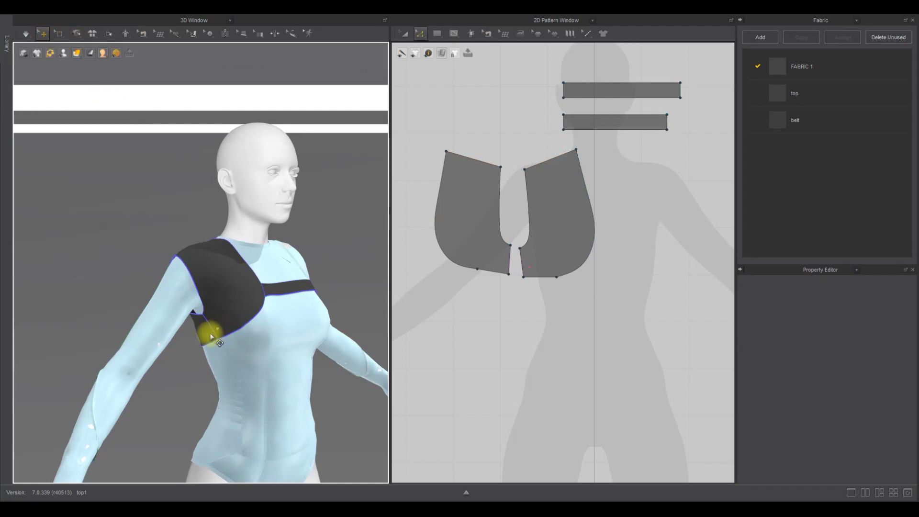
Step: Simulate the top and pull the back panel's inner edge and shoulder toward the neck and spine
key(space)
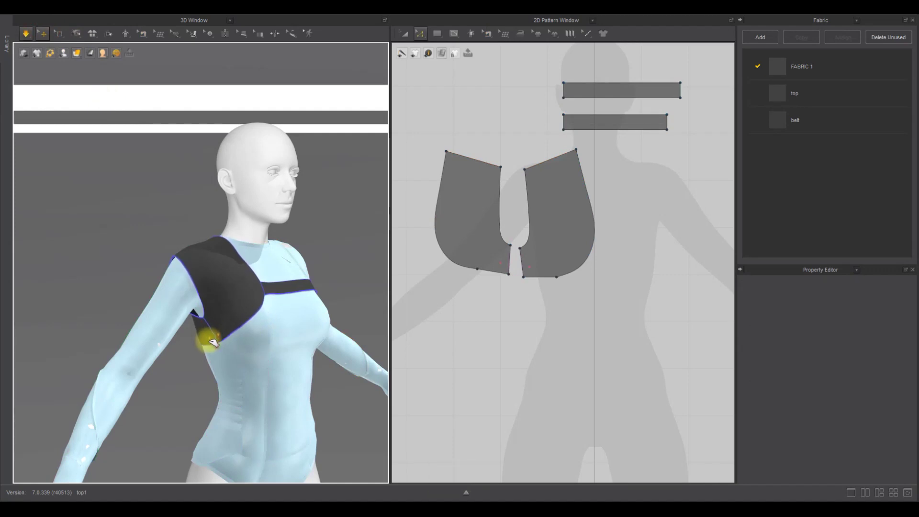
right_drag(244, 312, 412, 302)
click(171, 250)
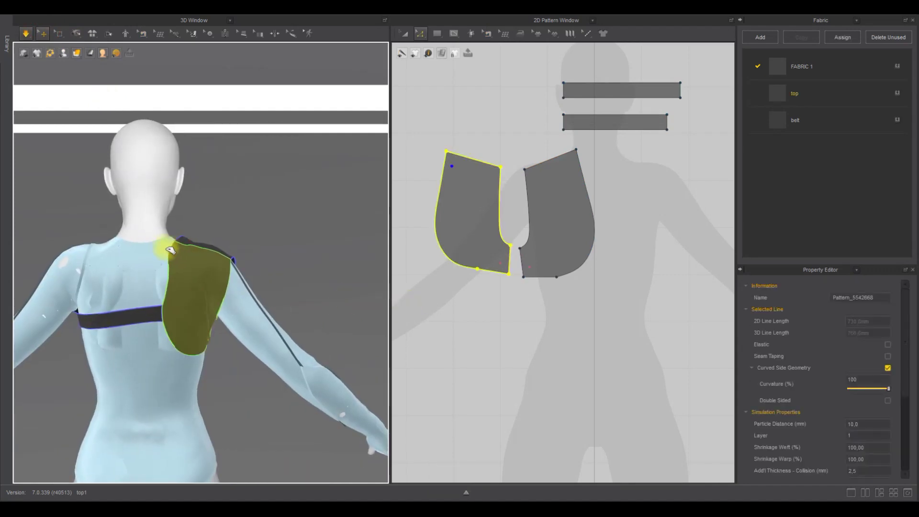
drag(169, 313, 128, 319)
drag(187, 278, 141, 273)
right_drag(175, 271, 196, 316)
drag(187, 236, 184, 230)
Step: Pull the front panel's inner edge toward the neck and stop the simulation
right_drag(264, 208, 150, 207)
click(210, 261)
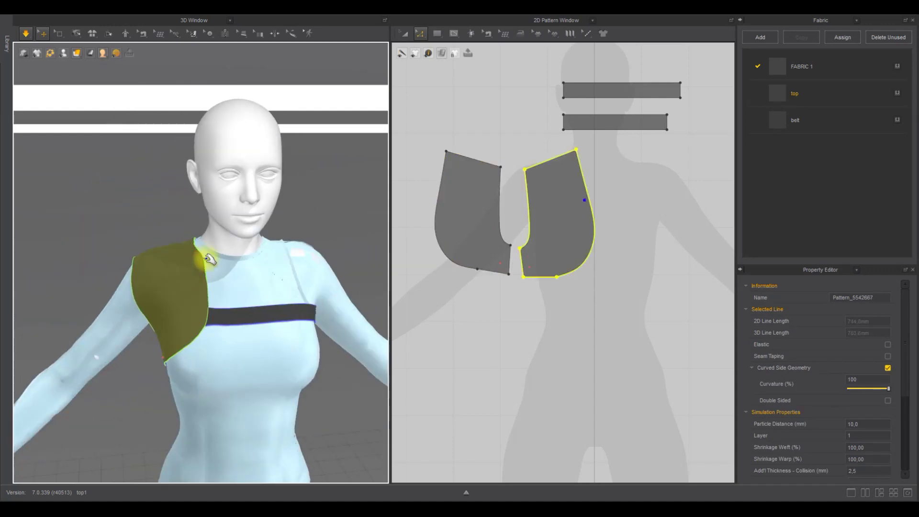
click(421, 211)
key(space)
Step: Draw a rectangular pattern piece about 166 by 480 mm beside the shoulder panels, along the body's centre line
right_drag(201, 238, 414, 226)
right_drag(325, 219, 280, 260)
click(436, 36)
scroll(584, 201, down, 4)
middle_drag(612, 215, 553, 222)
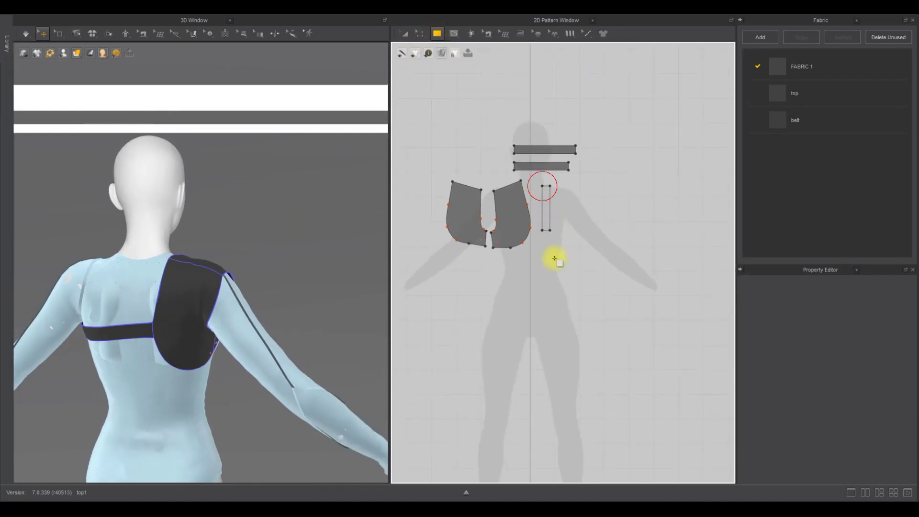
drag(584, 304, 583, 304)
key(z)
Step: Lower the new rectangle's outer top corner to slant its top edge, leaving the outer side about 393 mm long
drag(583, 186, 584, 202)
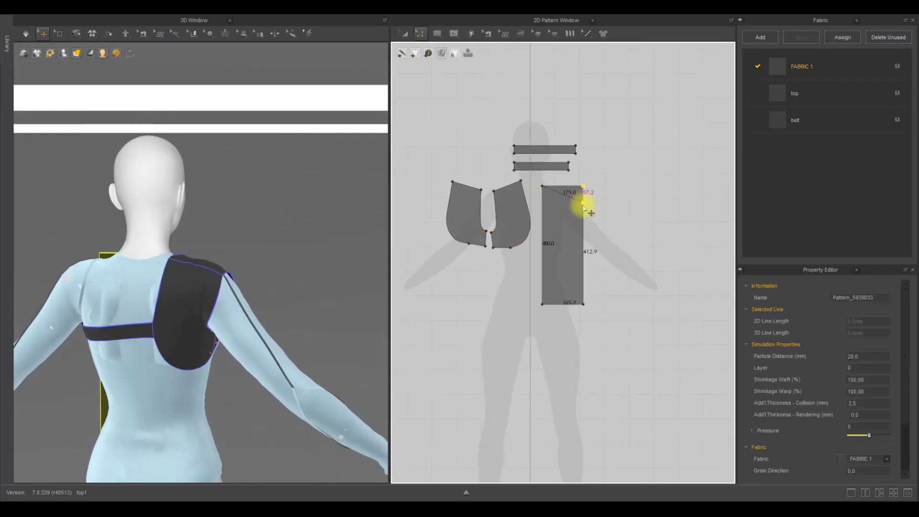
click(615, 186)
scroll(555, 191, up, 3)
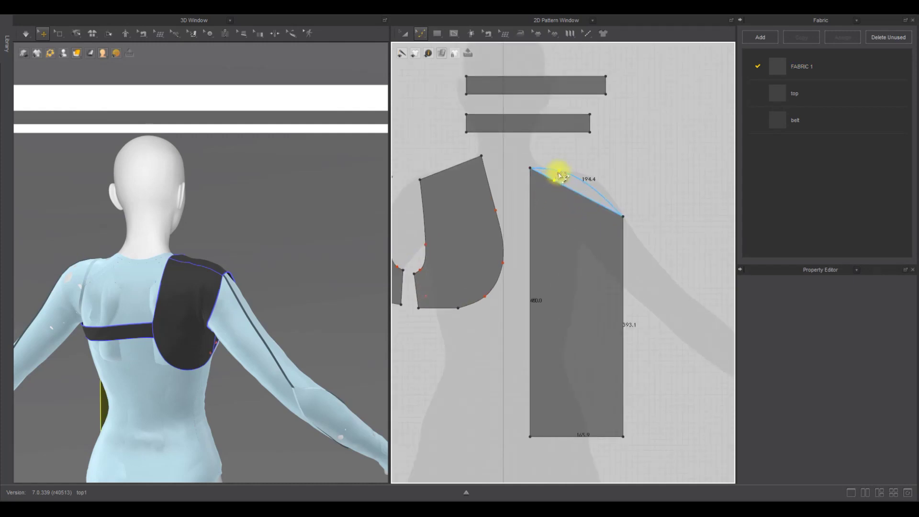
Step: Bend the rectangle's slanted top edge into an S-shaped sleeve cap and set that edge's length to 176 mm
click(596, 205)
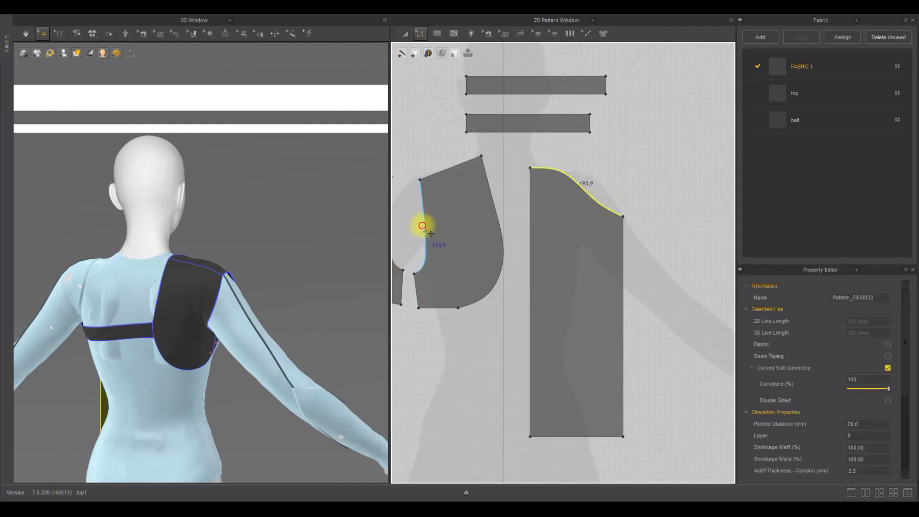
right_click(595, 200)
click(625, 266)
text(176)
click(415, 266)
click(676, 318)
Step: Move the bottom outer corner in under the top corner and unfold the half sleeve about its straight inner edge
drag(622, 436, 614, 437)
click(644, 350)
right_click(530, 323)
click(556, 432)
Step: Select the full sleeve and position it in 3D beside the arm on the shoulder panels' side, angled along the arm
click(404, 33)
click(570, 240)
scroll(218, 293, down, 3)
scroll(218, 292, down, 3)
right_drag(303, 286, 111, 300)
drag(165, 295, 86, 292)
drag(140, 262, 189, 294)
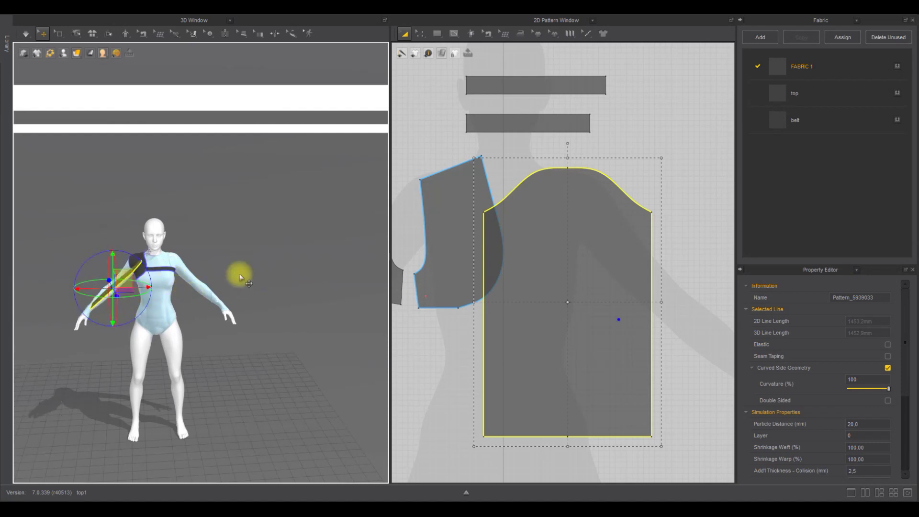
right_drag(194, 261, 236, 272)
drag(108, 281, 94, 278)
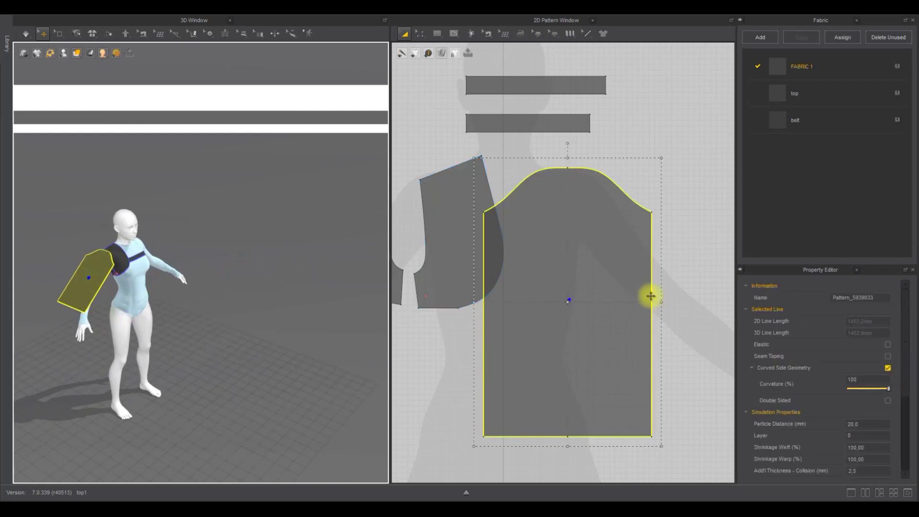
Step: Sew the two halves of the sleeve cap to the armhole edges of the front and back shoulder panels
scroll(636, 284, down, 3)
key(n)
click(618, 228)
click(524, 243)
click(587, 225)
click(507, 242)
Step: Adjust the sleeve's position around the arm in 3D and simulate it onto the armhole
key(z)
click(43, 34)
scroll(131, 253, up, 4)
middle_drag(182, 244, 282, 245)
scroll(158, 268, up, 3)
drag(163, 272, 135, 280)
right_drag(134, 279, 154, 302)
key(space)
key(space)
Step: Lengthen the sleeve by moving its bottom edge down about 67 mm and simulate it
click(499, 392)
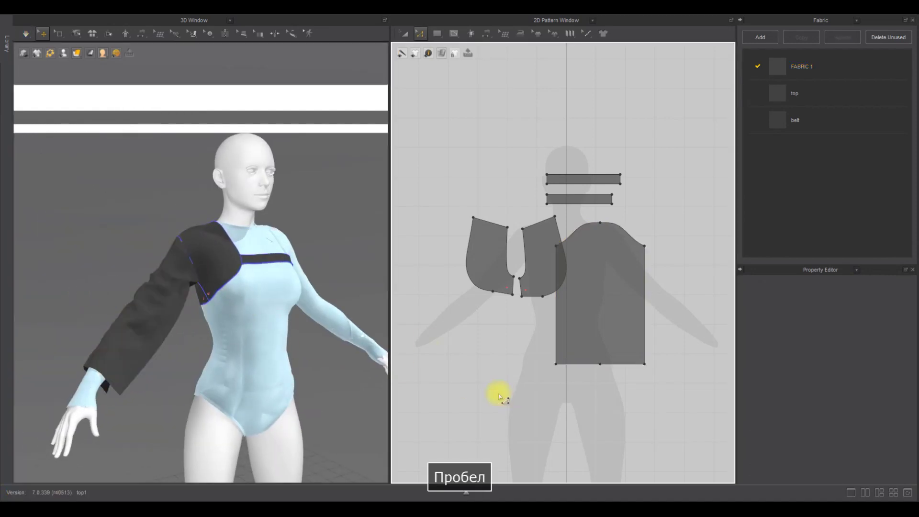
drag(601, 366, 601, 382)
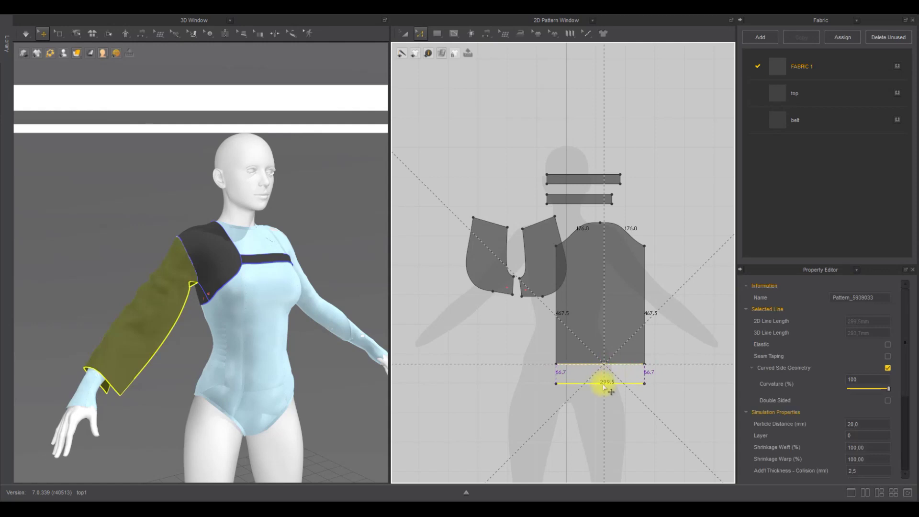
key(space)
Step: Sew the sleeve's two long side edges together and shift its pattern piece clear of the shoulder panel
key(n)
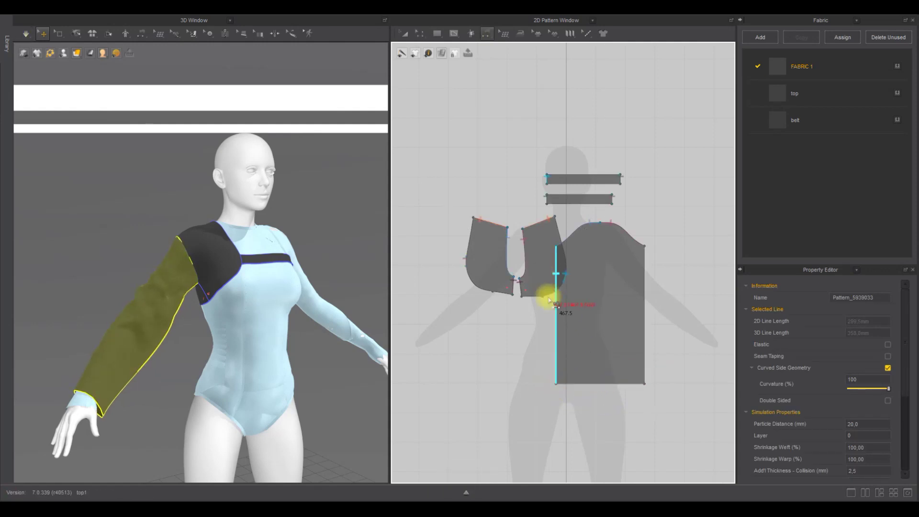
click(554, 294)
click(405, 34)
drag(630, 260, 642, 254)
click(488, 350)
Step: Simulate the closed sleeve and pull its fabric along the forearm and upper arm to settle it
right_drag(240, 338, 213, 340)
key(space)
drag(154, 330, 140, 346)
drag(171, 388, 168, 378)
drag(158, 319, 183, 316)
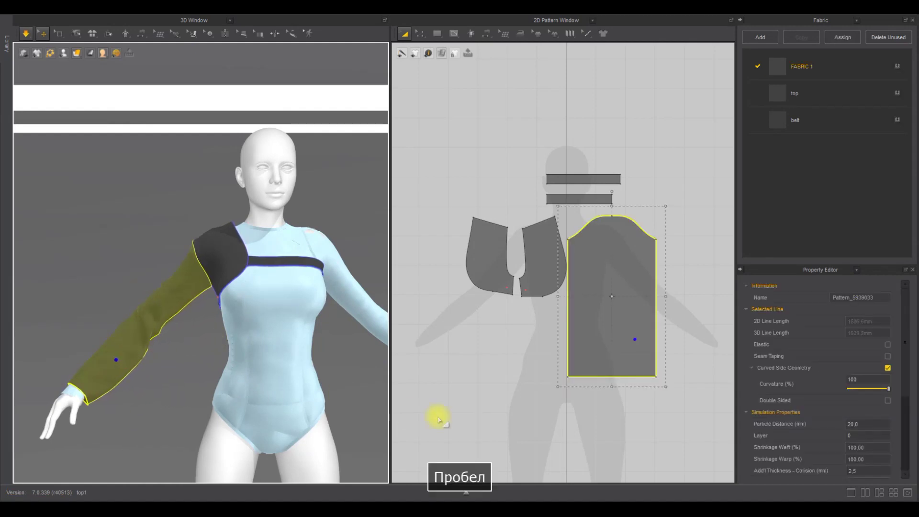
key(space)
Step: Offset the sleeve's bottom edge inward by 50 mm as an internal line and split off the cuff there, keeping it sewn
key(z)
right_click(617, 377)
click(652, 441)
text(60)
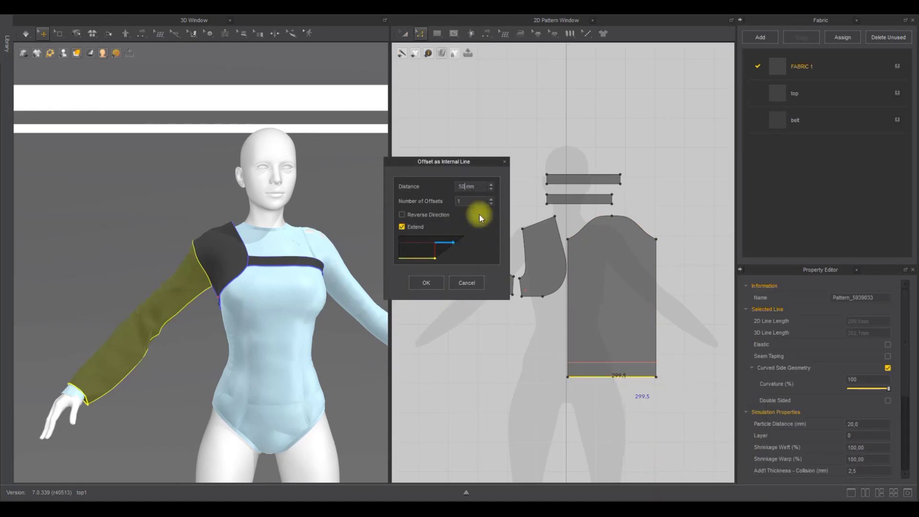
click(423, 283)
right_click(592, 365)
click(614, 278)
Step: Shorten the cuff piece from both ends, taking about 44 mm off its inner end, and simulate the sleeve
middle_drag(564, 386, 494, 349)
scroll(494, 346, up, 5)
drag(514, 344, 538, 335)
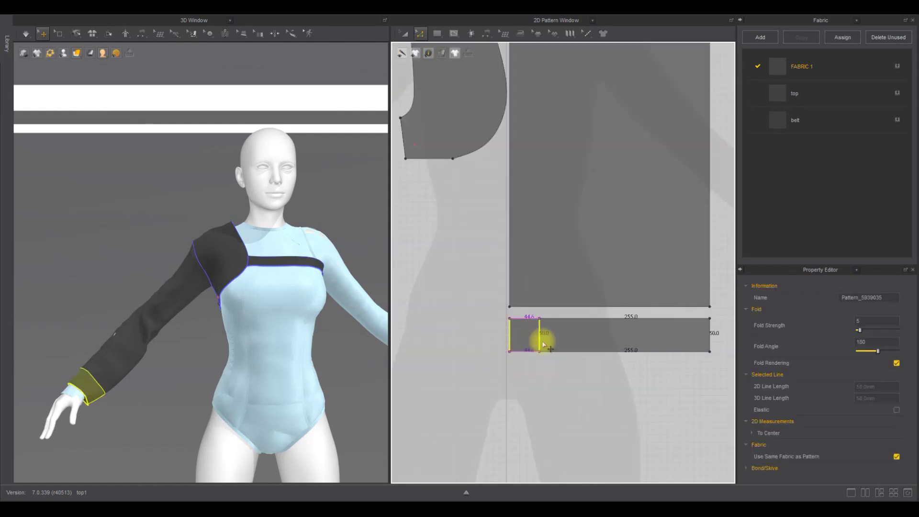
drag(712, 339, 668, 335)
key(space)
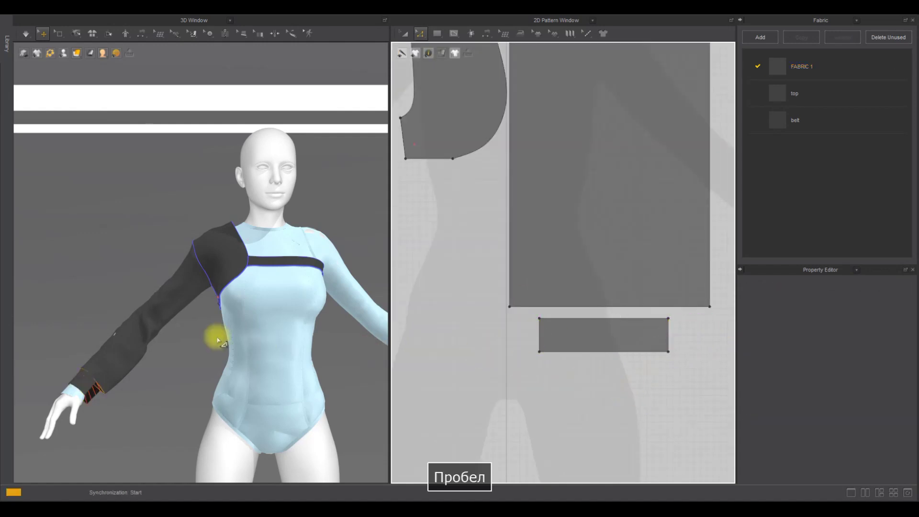
key(space)
Step: Duplicate the top fabric and rename the copy top nylon
click(797, 94)
click(803, 38)
double_click(814, 147)
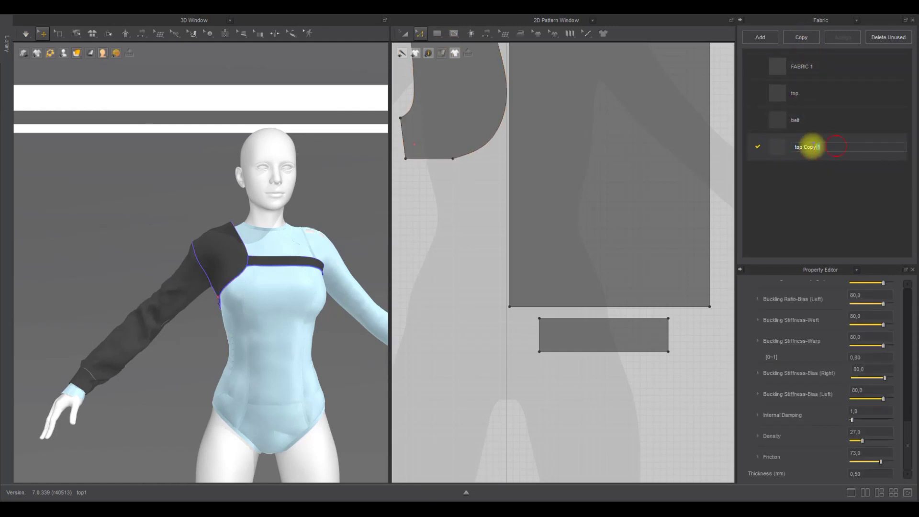
text(top nylon)
key(Return)
Step: Browse the physical property presets of the top nylon fabric for a nylon material
scroll(463, 189, down, 3)
click(404, 34)
scroll(857, 378, up, 3)
scroll(856, 378, up, 5)
click(866, 349)
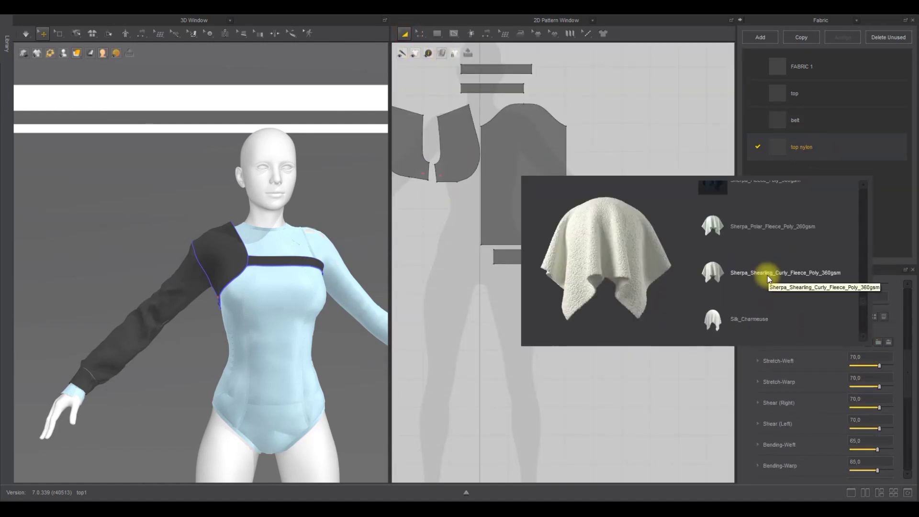
scroll(766, 274, up, 3)
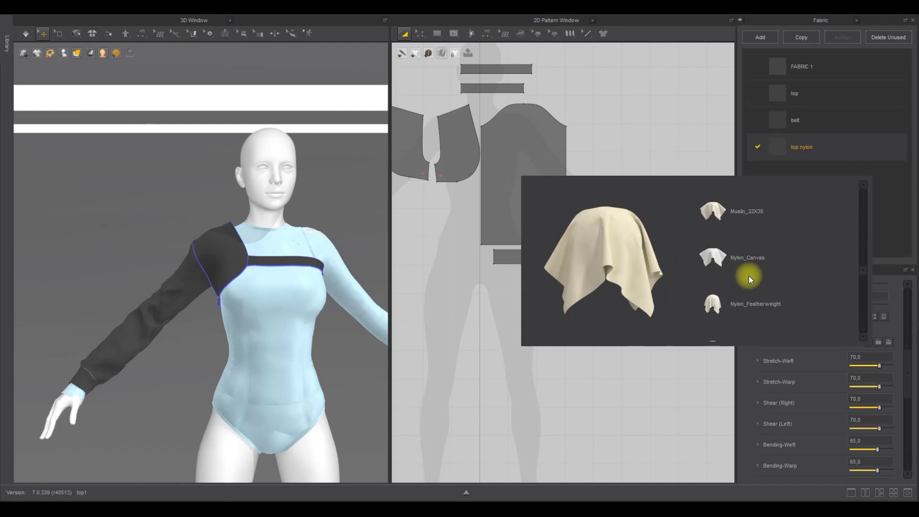
Step: Assign the top nylon fabric to the sleeve piece, then simulate it and pull it along the forearm
click(549, 148)
click(898, 148)
click(602, 254)
key(space)
drag(146, 324, 119, 354)
key(space)
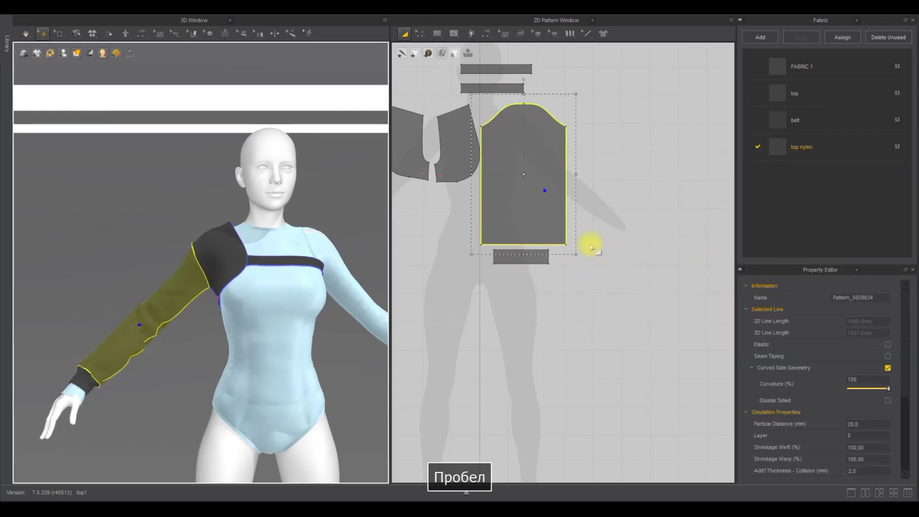
Step: Fine-tune the cuff's width so it is slightly narrower, simulating and pulling the sleeve to test the fit
click(533, 258)
drag(558, 257, 550, 258)
click(521, 271)
key(space)
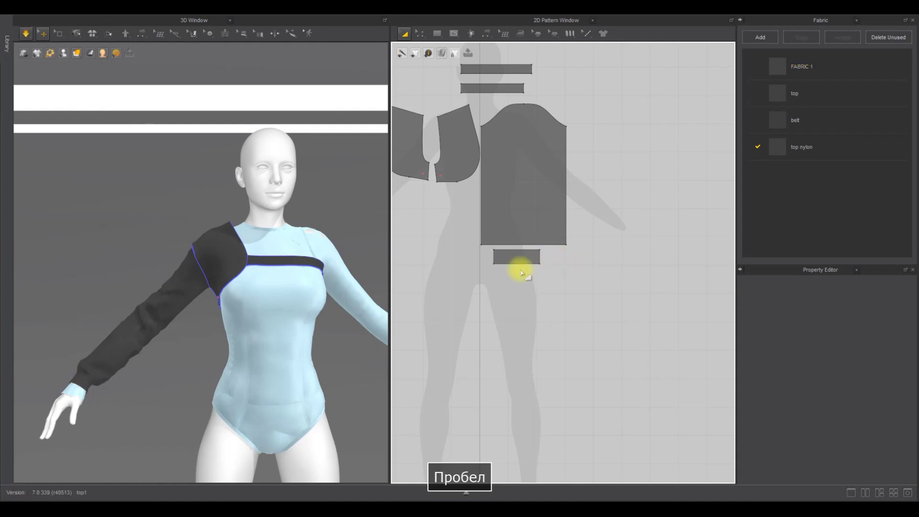
click(531, 257)
click(579, 260)
key(space)
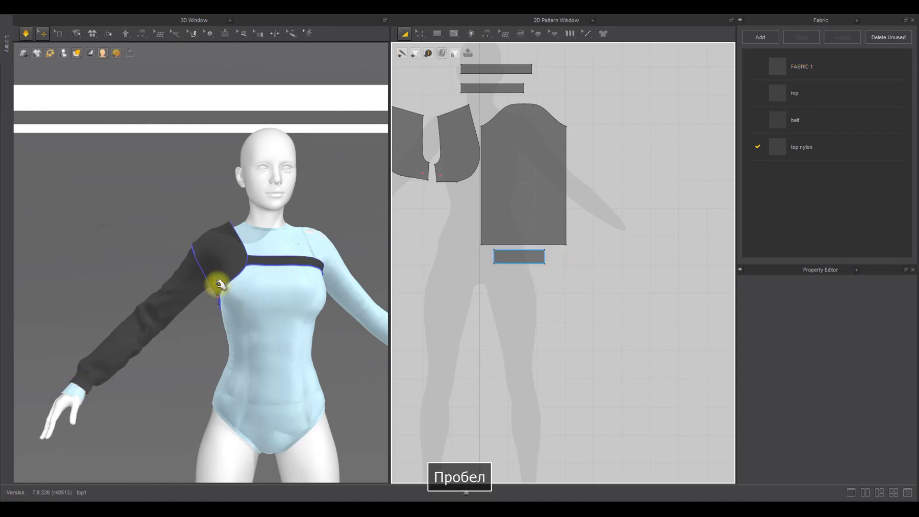
drag(148, 329, 151, 336)
key(space)
Step: Move the front and back shoulder panels away from the sleeve piece in the pattern layout
middle_drag(417, 292, 464, 317)
double_click(462, 318)
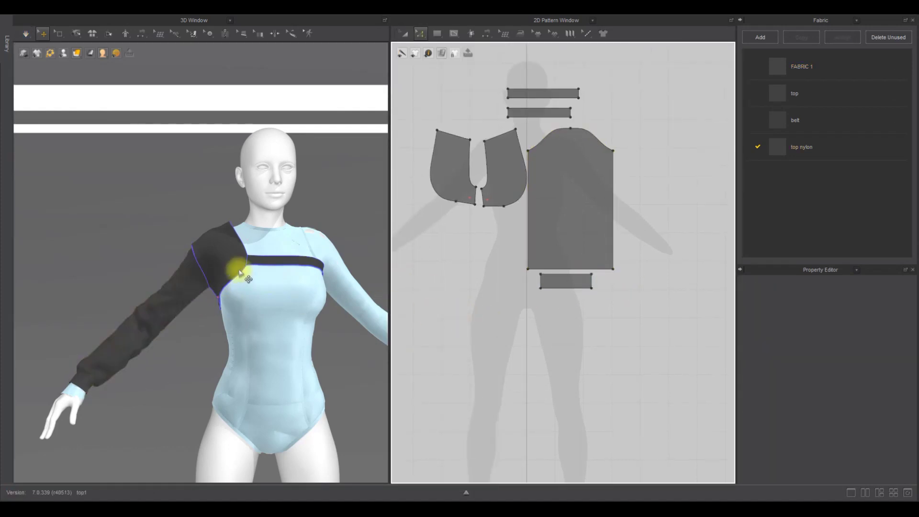
right_drag(239, 271, 227, 287)
click(404, 35)
drag(457, 183, 430, 183)
drag(509, 178, 497, 184)
click(476, 249)
click(471, 261)
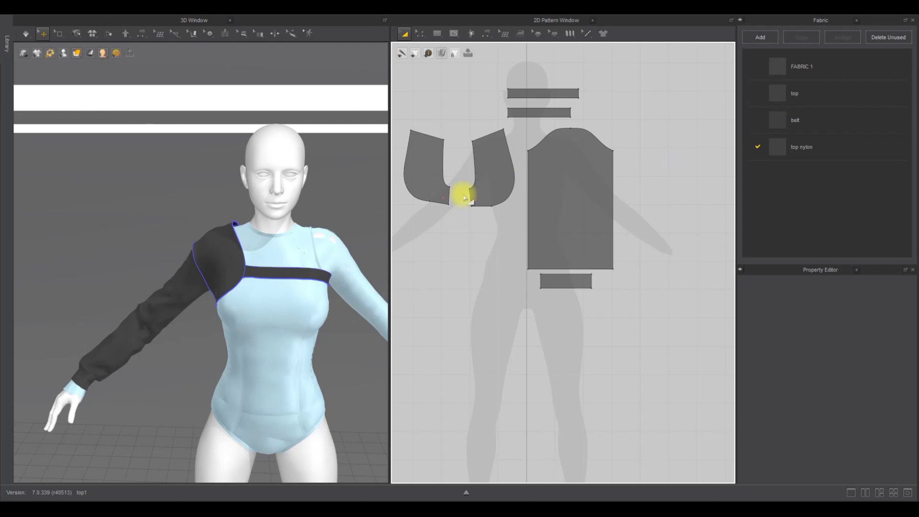
Step: Flip the back shoulder panel horizontally in the pattern layout and place it below the front panel
mouse_move(224, 250)
right_down()
mouse_move(254, 246)
mouse_move(238, 259)
mouse_move(234, 252)
right_up()
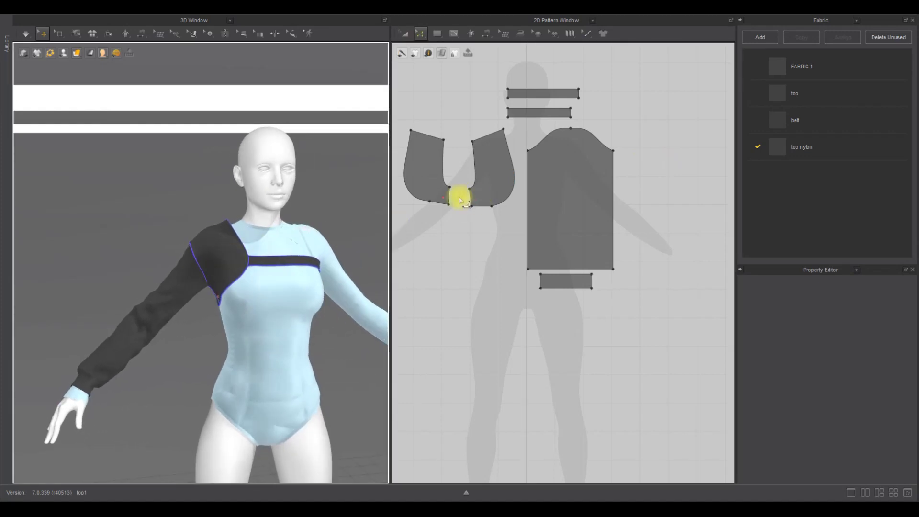
click(404, 34)
drag(435, 166, 440, 197)
right_click(439, 197)
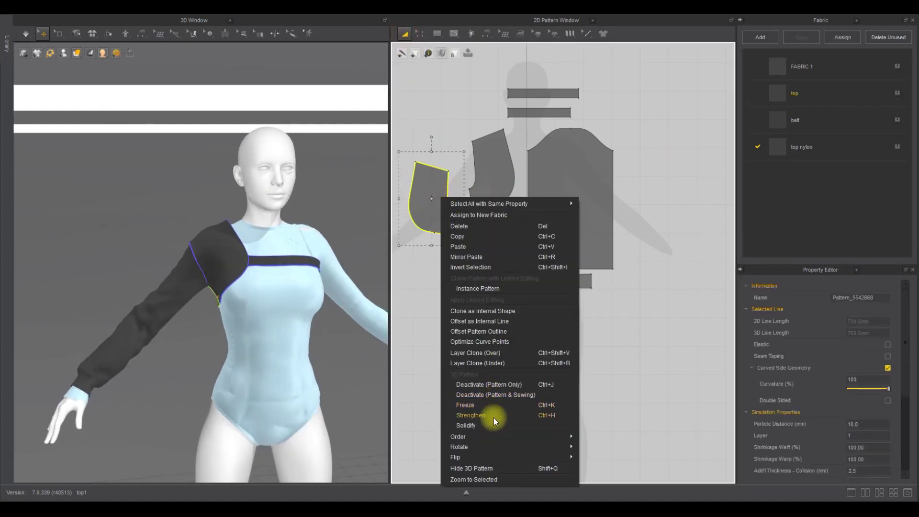
mouse_move(573, 458)
click(611, 457)
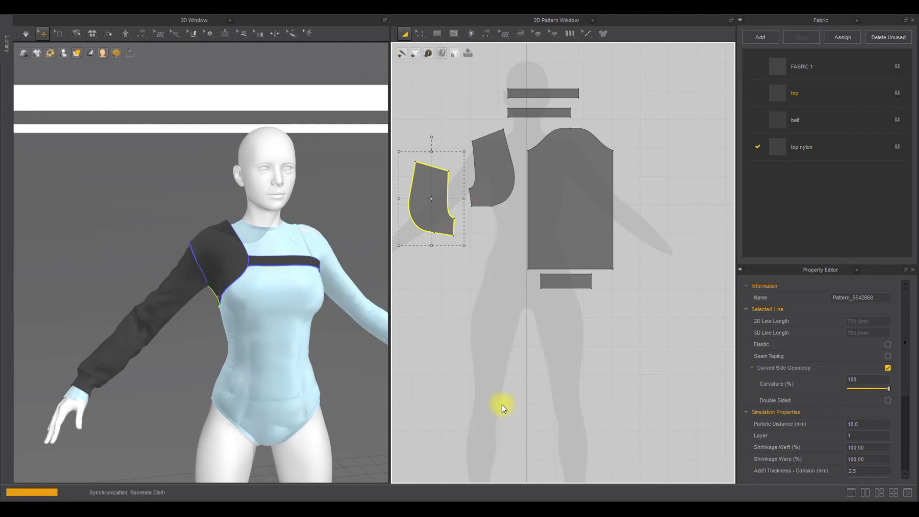
drag(445, 207, 498, 259)
Step: Reposition the flipped back panel over the shoulder blade in 3D and simulate it
right_drag(316, 288, 301, 317)
scroll(287, 318, up, 4)
right_click(240, 324)
click(296, 252)
click(312, 268)
right_drag(312, 268, 254, 311)
drag(239, 368, 191, 374)
right_drag(190, 374, 266, 380)
drag(233, 384, 271, 371)
key(space)
right_drag(265, 403, 213, 408)
key(space)
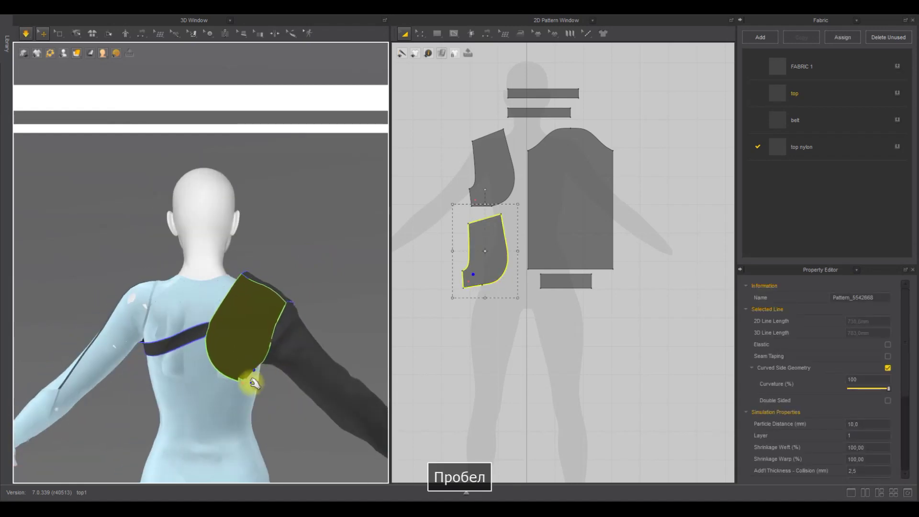
Step: Simulate the top and pull the back panel's lower corner into place under the arm
right_click(244, 382)
click(260, 389)
right_drag(267, 377, 234, 363)
key(space)
right_drag(316, 383, 259, 385)
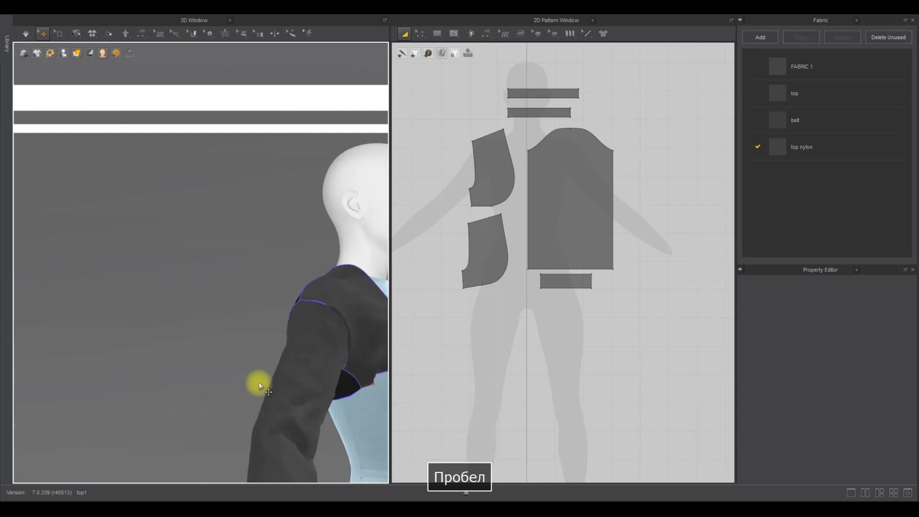
scroll(258, 387, down, 3)
right_click(312, 380)
key(space)
click(366, 391)
drag(288, 381, 313, 397)
key(space)
Step: Assign the top fabric to both the front and back shoulder panels and simulate the garment
click(326, 346)
shift+click(290, 382)
click(898, 94)
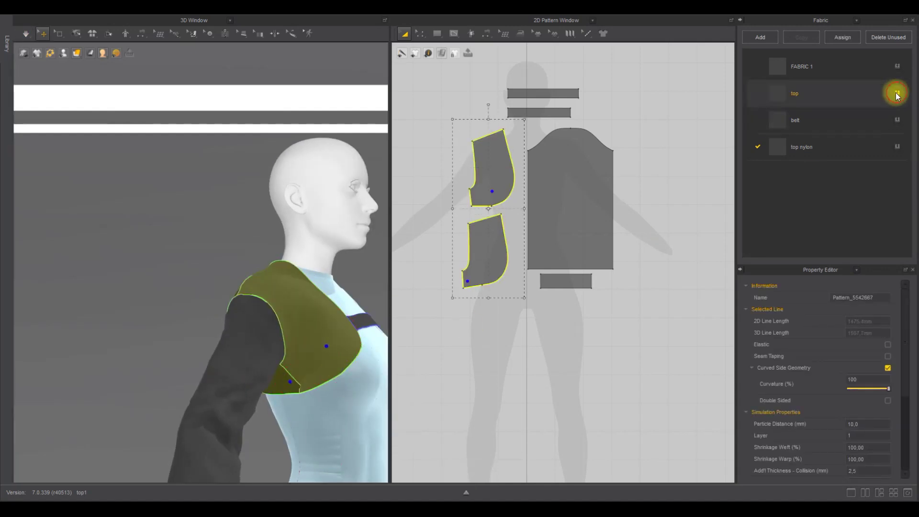
click(559, 339)
key(space)
right_drag(375, 303, 299, 305)
click(345, 252)
key(space)
click(486, 308)
Step: Lower the side seam edges of the front and back shoulder panels together and simulate the change
key(z)
click(472, 197)
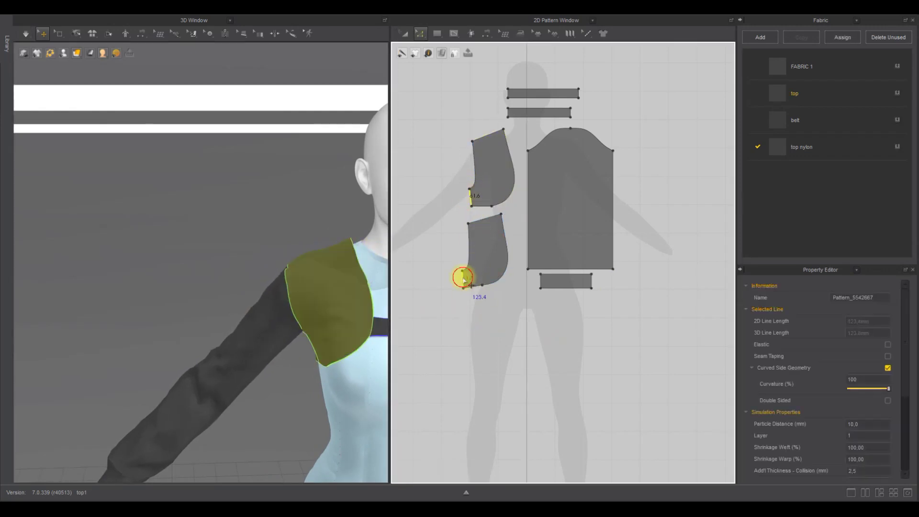
click(480, 289)
click(482, 288)
click(486, 317)
key(space)
right_drag(295, 314, 347, 304)
Step: Convert the corner points on both panels' bottom edges to curve points, smooth the hem curves and simulate
right_click(482, 288)
click(529, 327)
click(493, 345)
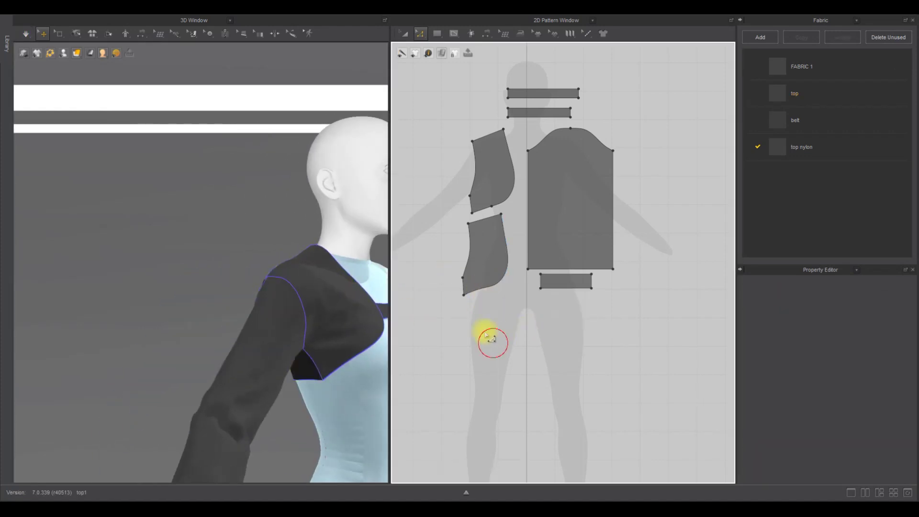
right_click(495, 207)
click(512, 244)
scroll(482, 290, up, 2)
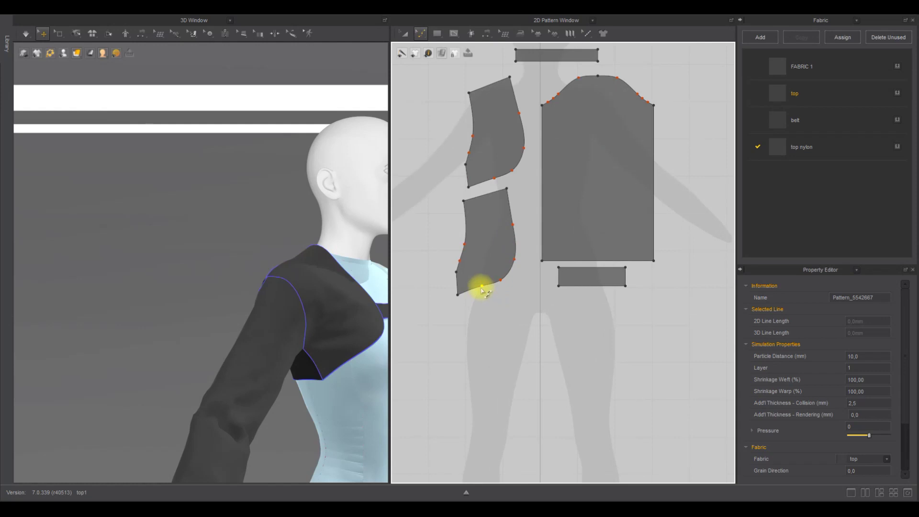
click(495, 179)
click(499, 337)
right_drag(335, 302, 489, 290)
key(space)
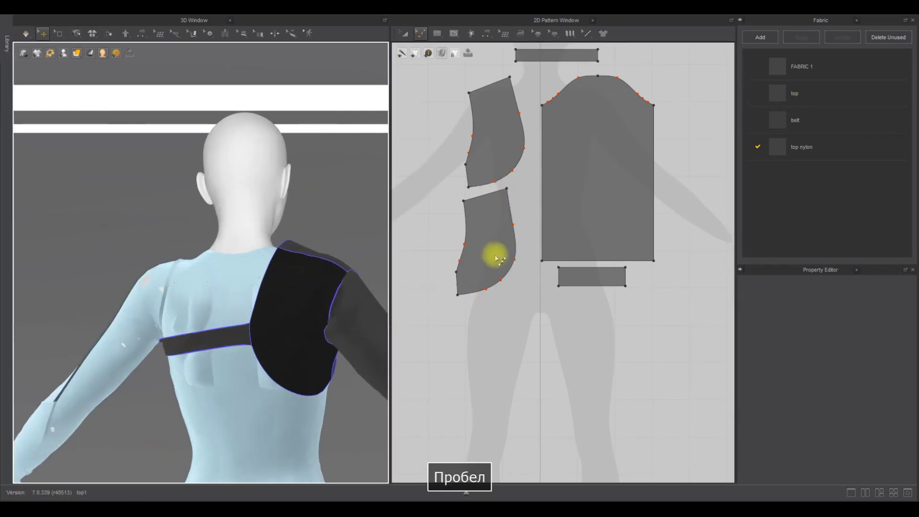
Step: Reshape the armhole curves of the back and front panels by moving their lower curve points inward
click(462, 264)
click(474, 157)
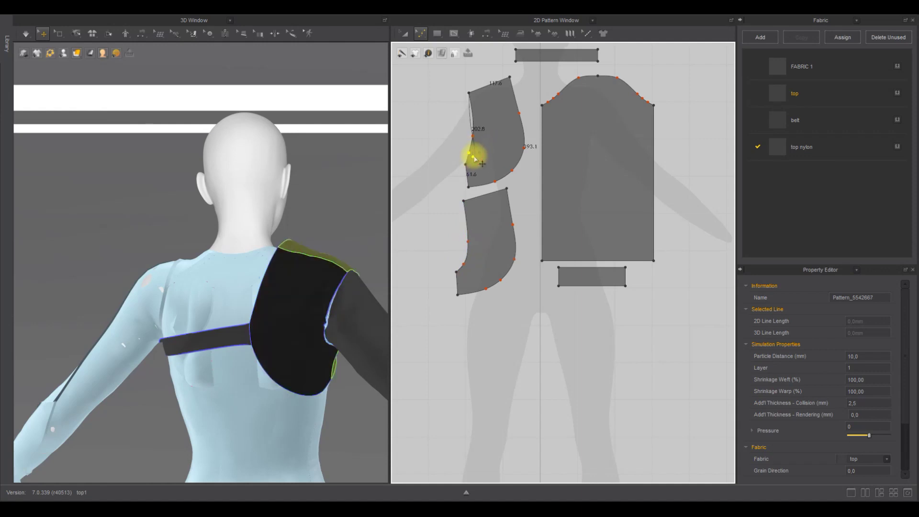
Step: Widen the top of the sleeve by moving both underarm corners outward evenly and simulate it
scroll(527, 192, down, 3)
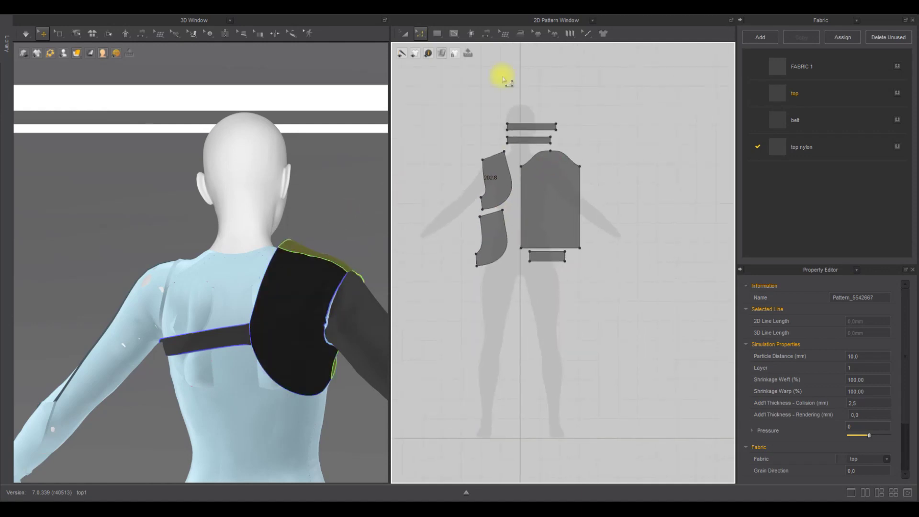
scroll(522, 166, up, 3)
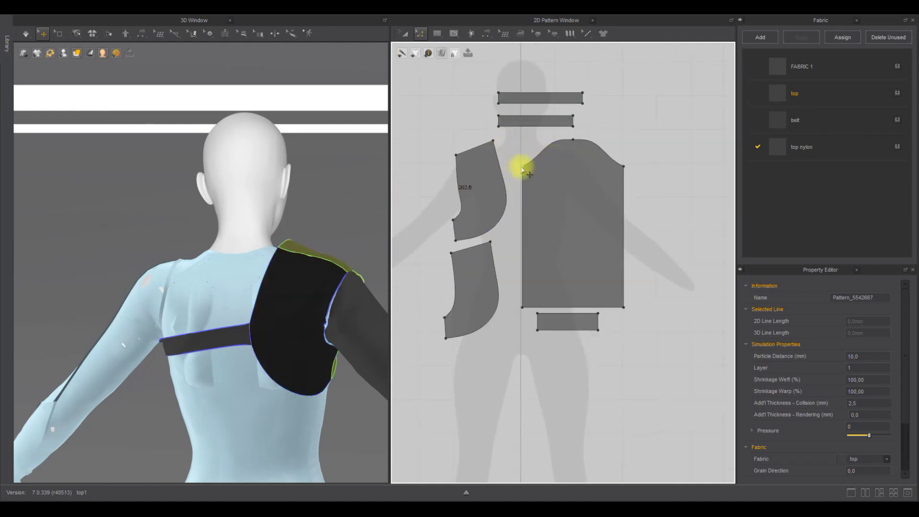
drag(523, 167, 511, 166)
drag(624, 166, 635, 166)
key(space)
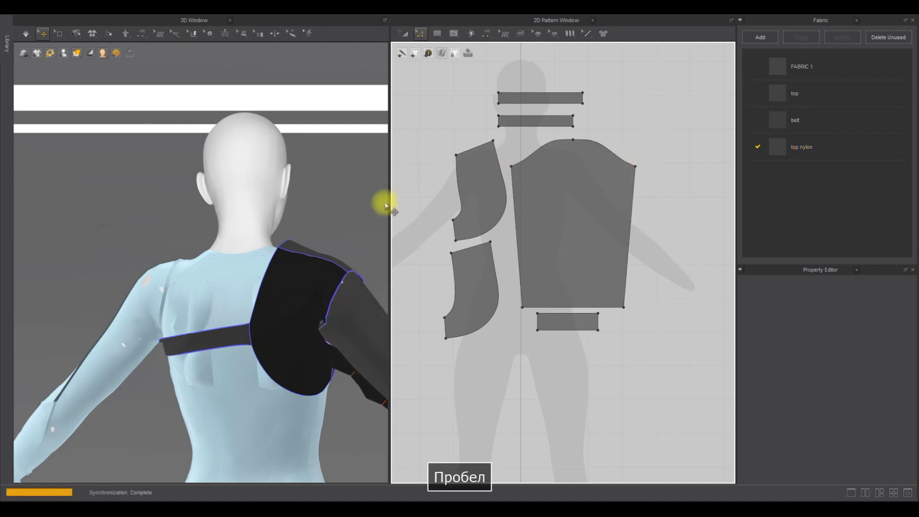
Step: Simulate the garment and try pulling the front shoulder panel's underarm corner into place on the avatar
scroll(359, 264, down, 2)
right_drag(359, 264, 213, 248)
key(space)
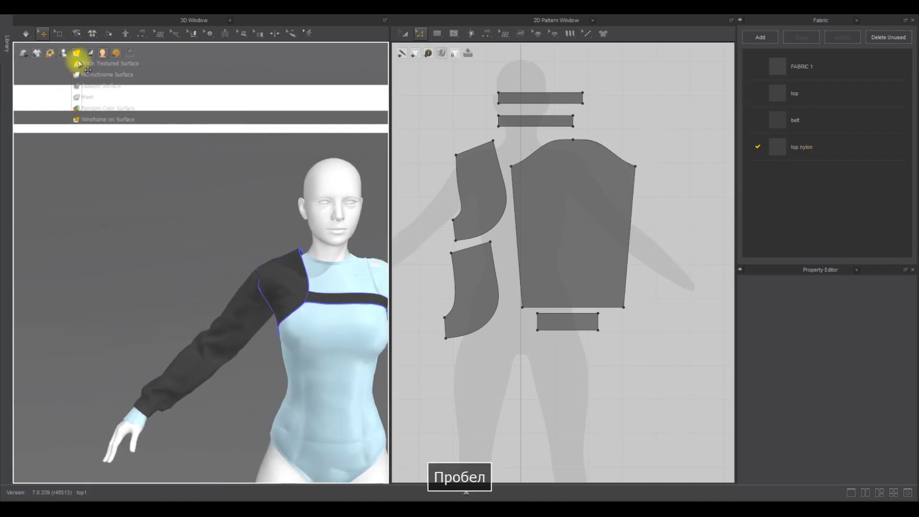
scroll(254, 195, up, 2)
middle_drag(254, 195, 247, 165)
key(space)
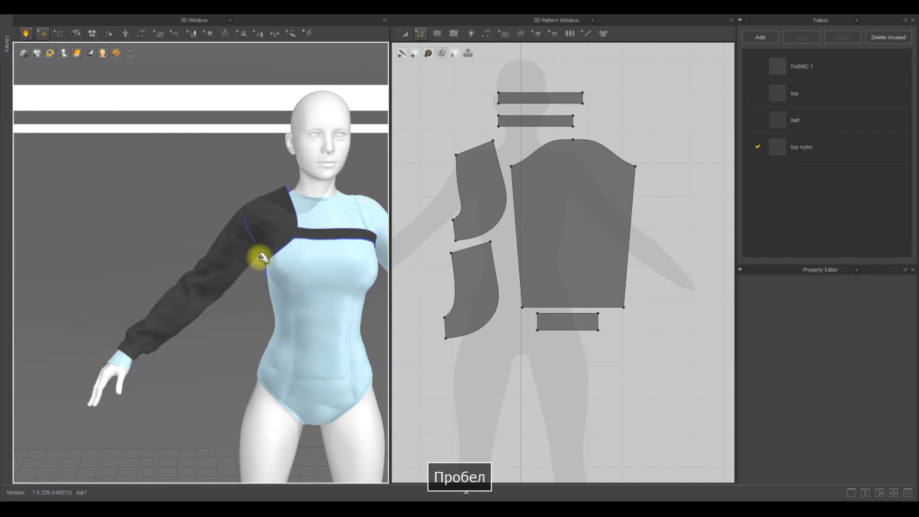
click(273, 261)
right_drag(273, 264, 275, 242)
drag(273, 242, 325, 277)
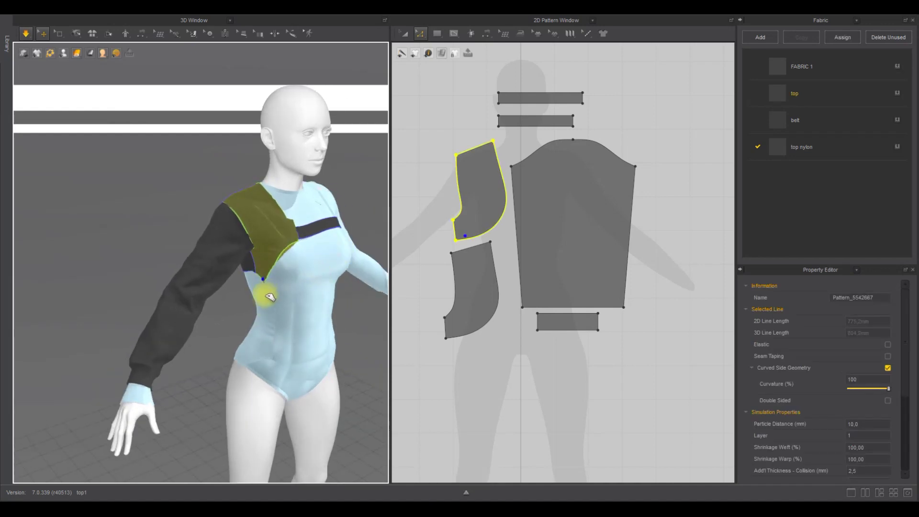
drag(270, 297, 284, 269)
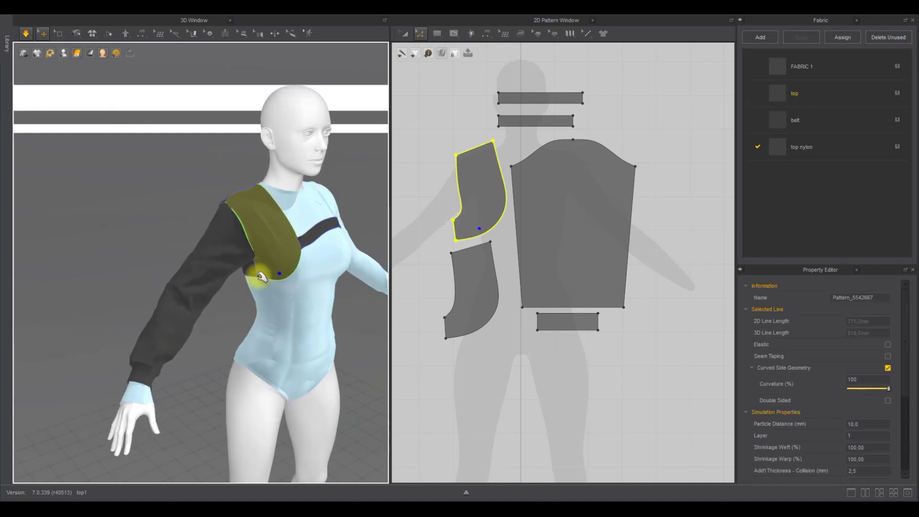
Step: Undo the pulls made on the front shoulder panel
key(ctrl+z)
key(ctrl+z)
key(ctrl+z)
key(ctrl+z)
key(ctrl+z)
Step: Set the simulation layer of both shoulder panels and both belt strips to 0
click(405, 33)
scroll(581, 210, down, 6)
click(546, 202)
shift+click(543, 231)
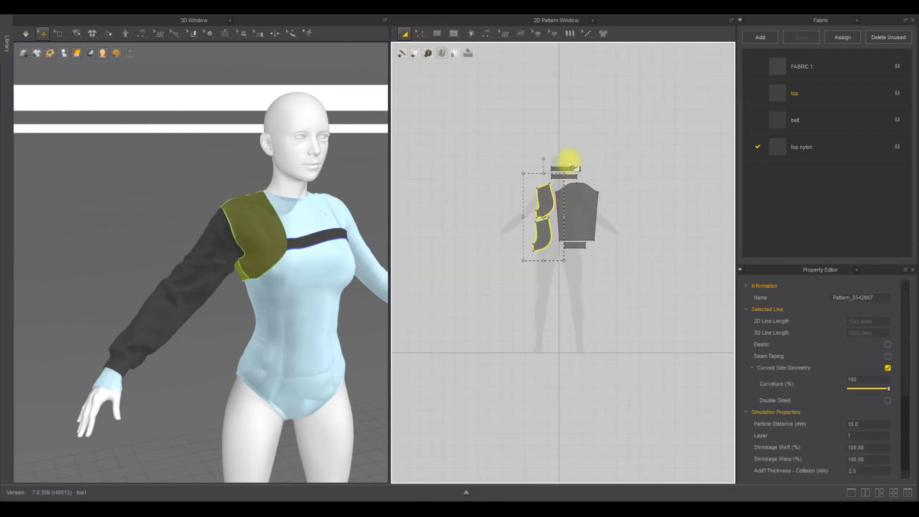
click(857, 437)
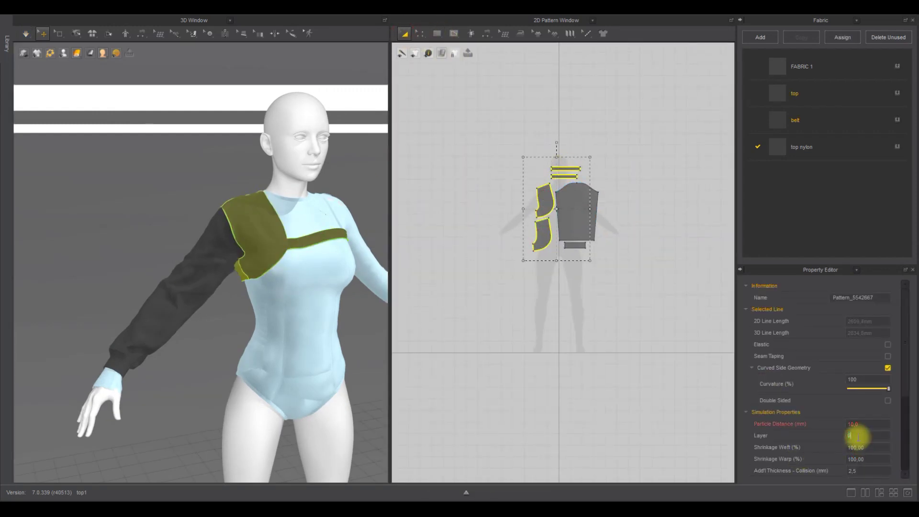
click(518, 423)
Step: Simulate the top while pulling the side corners of the front and back panels into place under the arm
key(space)
mouse_move(246, 276)
mouse_down()
mouse_move(249, 308)
mouse_move(262, 302)
mouse_move(260, 270)
mouse_up()
right_drag(295, 275, 334, 277)
drag(278, 267, 240, 302)
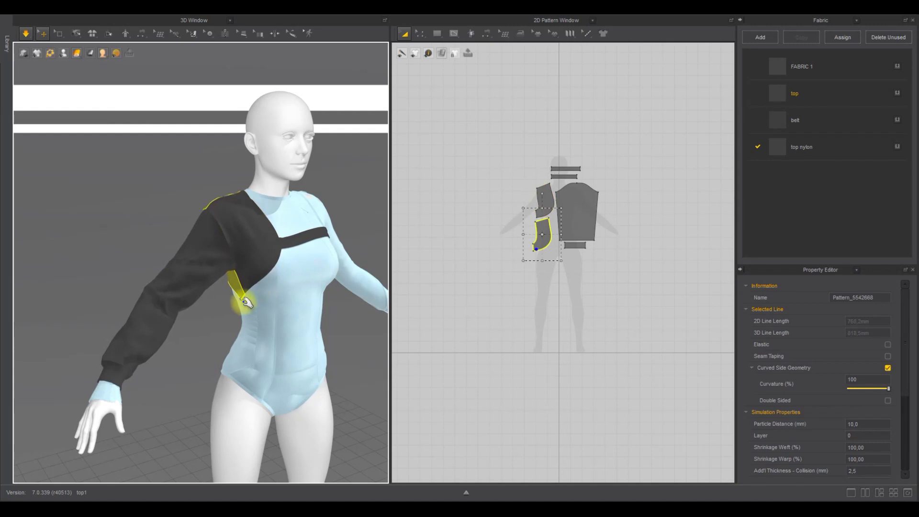
click(357, 322)
key(space)
Step: Compare the physical properties of the FABRIC 1 and top fabrics
click(850, 69)
scroll(862, 459, down, 10)
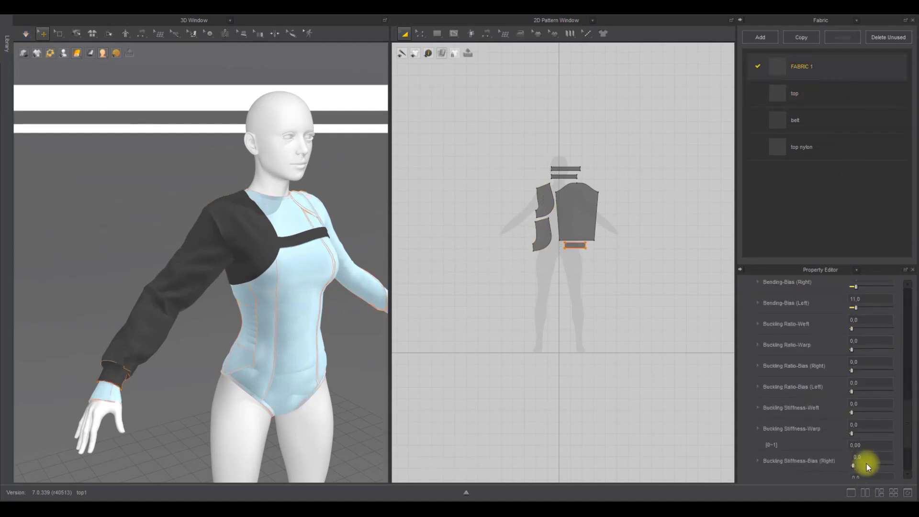
click(822, 94)
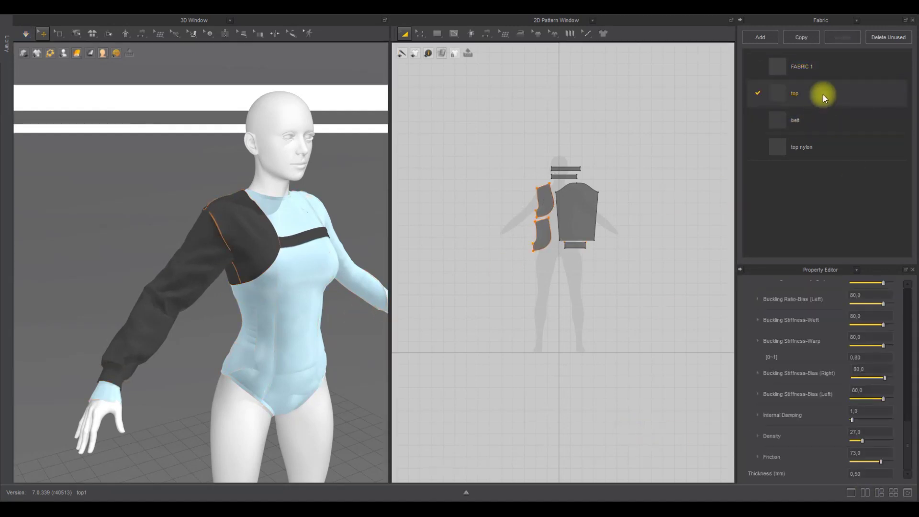
double_click(623, 402)
Step: Simulate the top, and reshape the front shoulder panel's outer edge by repositioning its curve points
key(space)
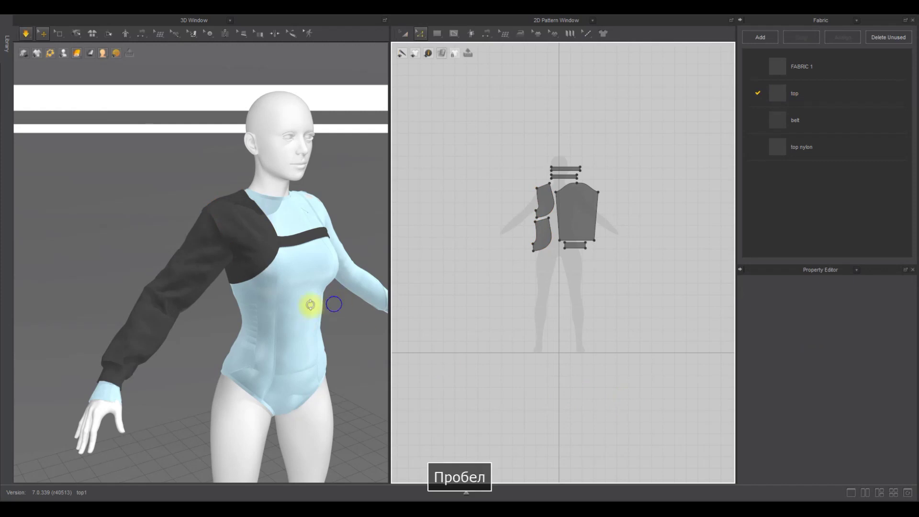
right_drag(310, 305, 283, 293)
key(space)
scroll(558, 249, up, 3)
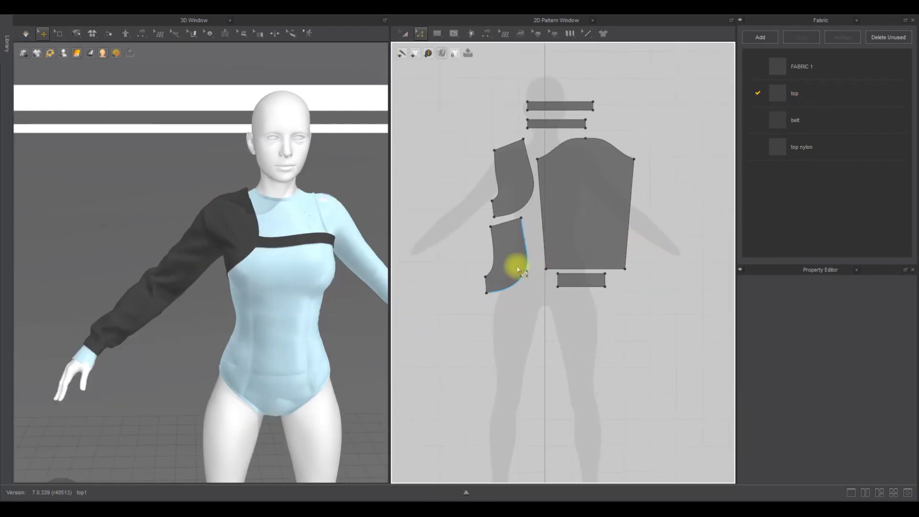
click(246, 244)
scroll(532, 196, up, 5)
click(521, 266)
drag(513, 244, 541, 194)
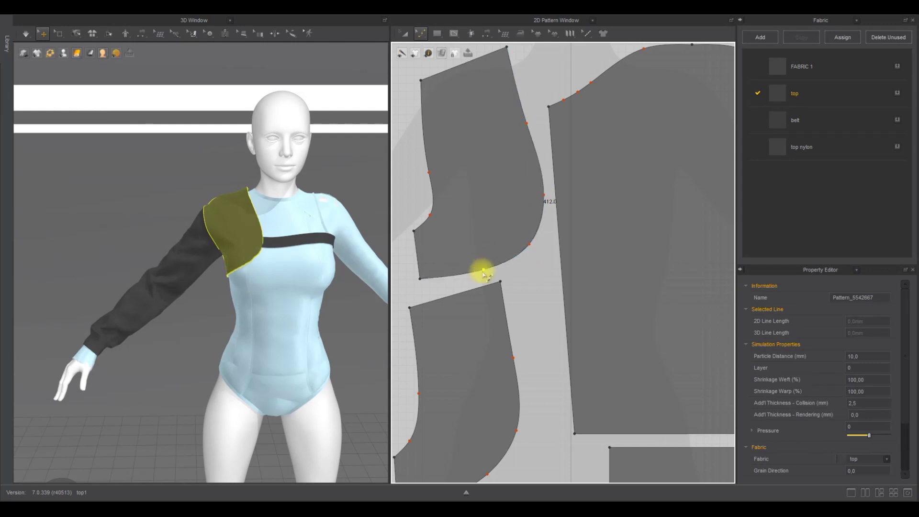
Step: Simulate the reshaped front panel and pull it and the back panel down at the side seam
key(space)
drag(253, 246, 286, 266)
right_drag(286, 266, 330, 263)
drag(232, 276, 224, 297)
key(space)
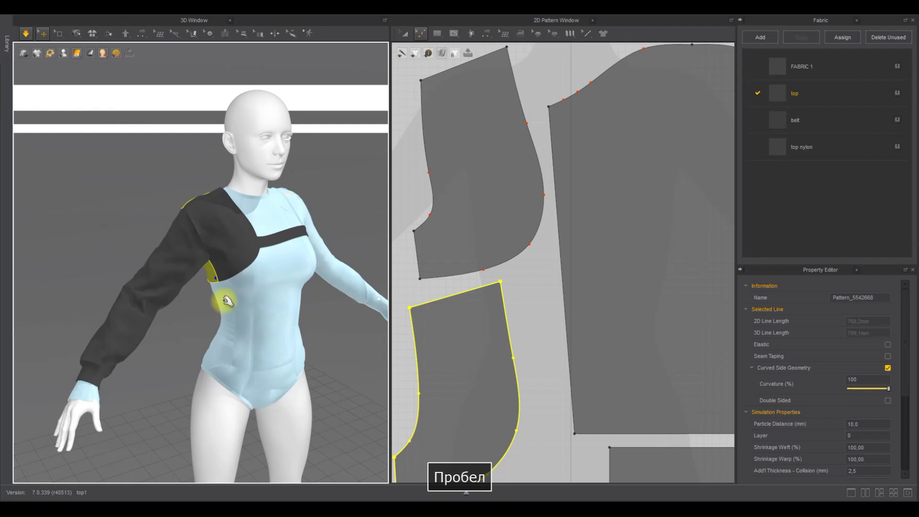
Step: Adjust the front panel's armhole curve by repositioning its middle curve point, and simulate the fit
click(504, 181)
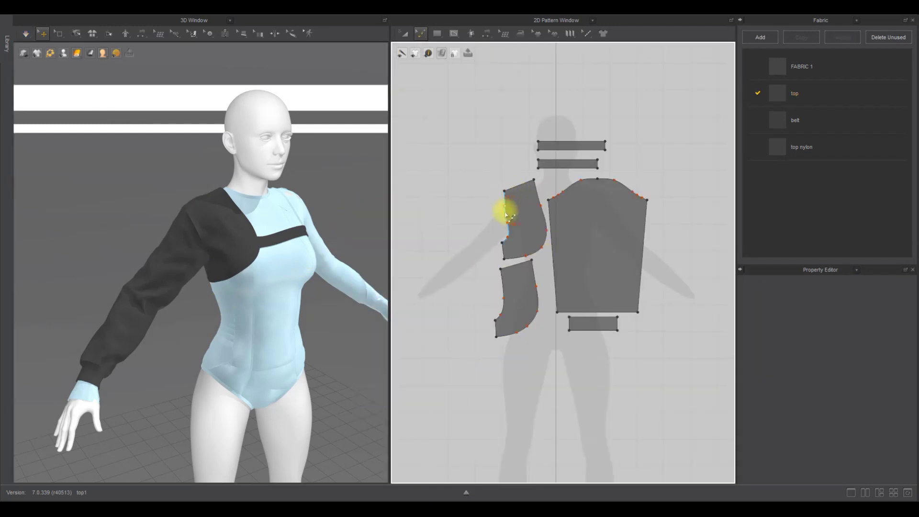
scroll(509, 225, up, 3)
click(517, 231)
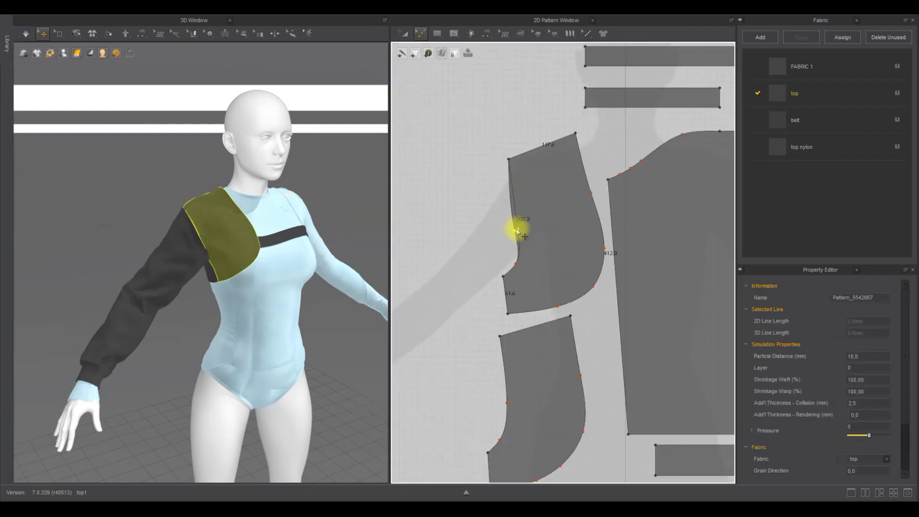
click(481, 232)
key(space)
right_drag(277, 238, 253, 199)
key(space)
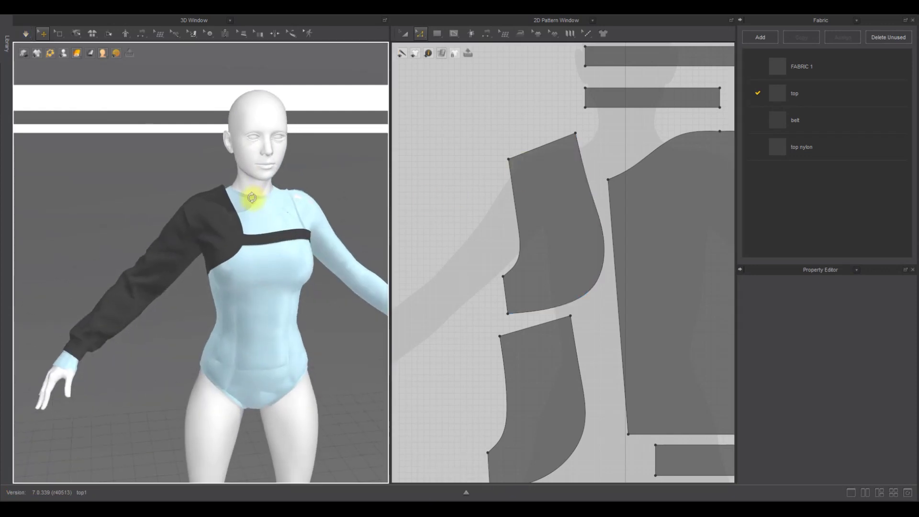
Step: Move the armhole-side shoulder corners of both panels inward, to a front shoulder seam of about 92 mm, and simulate
click(508, 160)
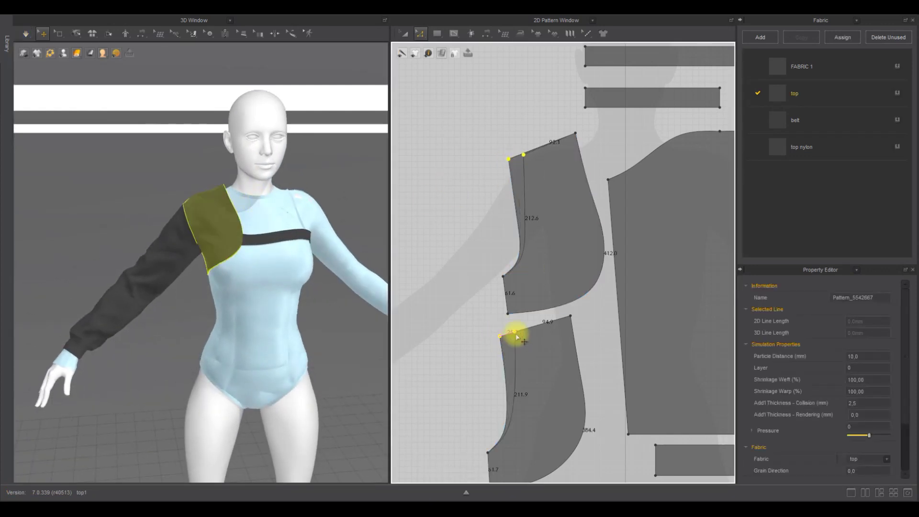
click(452, 327)
key(space)
click(235, 193)
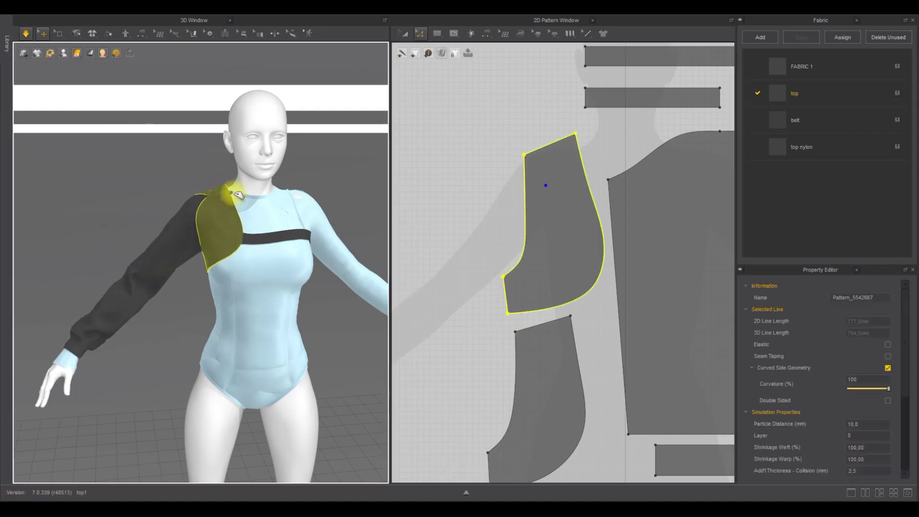
click(464, 205)
click(219, 245)
scroll(424, 243, down, 4)
key(space)
Step: Raise the top point of the sleeve cap and simulate the change
click(548, 199)
click(611, 183)
key(space)
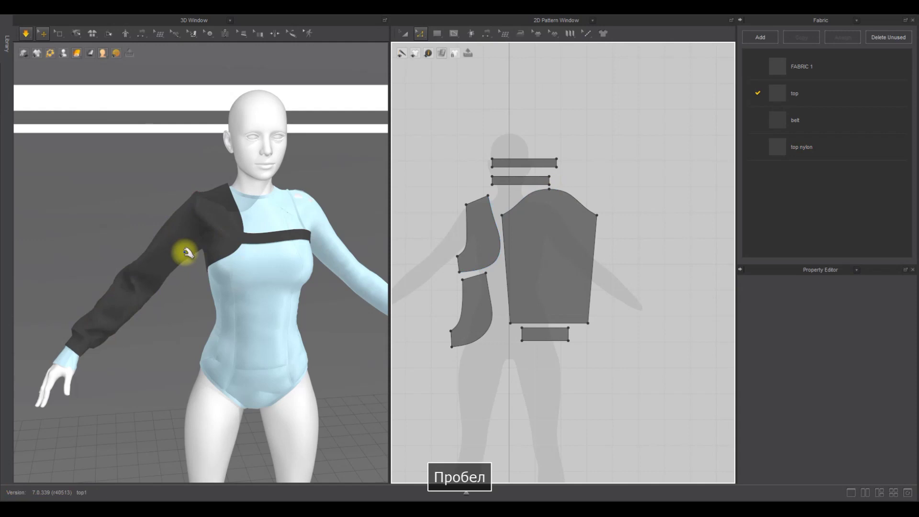
Step: Move both belt strips slightly upward together in the 2D pattern layout
click(405, 32)
click(517, 162)
shift+click(507, 181)
drag(507, 182, 507, 171)
click(592, 161)
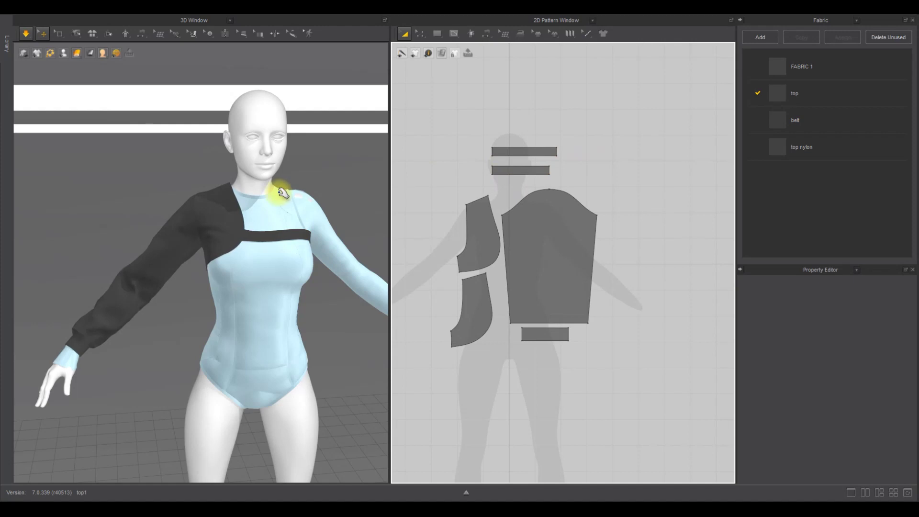
Step: Pull the underarm area in the simulation, widen the whole sleeve pattern slightly and simulate it again
right_drag(285, 196, 246, 236)
key(space)
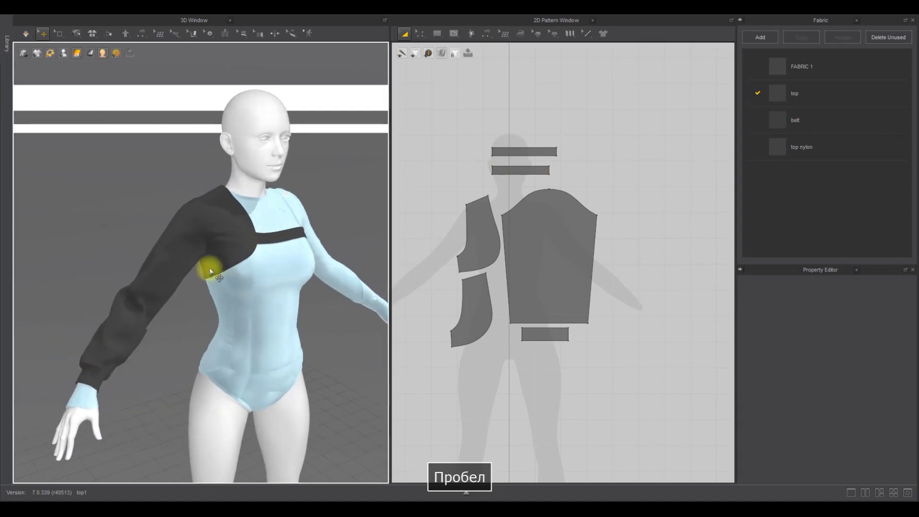
drag(209, 271, 212, 304)
key(space)
click(538, 244)
drag(609, 257, 619, 257)
key(space)
Step: Pull the front panel's underarm corner and the armhole area into place during the simulation
click(211, 279)
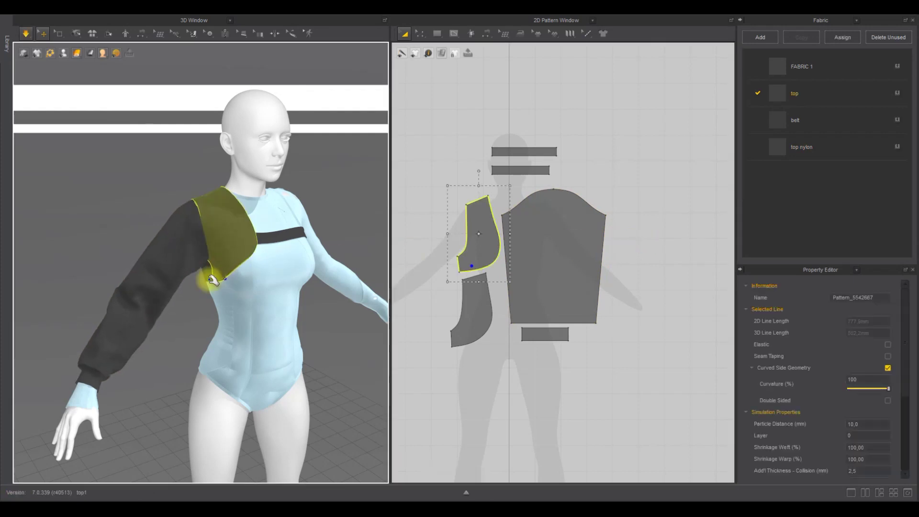
drag(216, 313, 218, 314)
click(344, 318)
right_drag(318, 316, 236, 289)
drag(207, 242, 225, 226)
key(space)
Step: Freeze the front and back shoulder panels
shift+click(481, 306)
right_click(480, 306)
click(512, 232)
click(352, 240)
right_drag(234, 249, 154, 259)
middle_drag(153, 259, 234, 250)
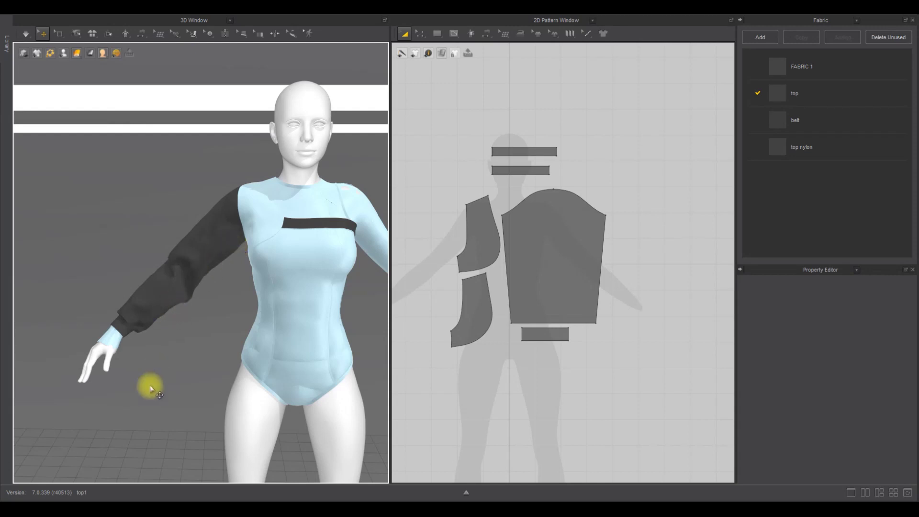
Step: Simulate the sleeve and pull its lower part and cuff to arrange the folds around the wrist
scroll(153, 283, up, 4)
click(130, 300)
click(197, 342)
right_drag(197, 342, 195, 300)
key(space)
click(142, 314)
click(231, 337)
key(space)
click(141, 289)
click(213, 366)
Step: Strengthen the cuff piece and run the simulation
scroll(185, 326, up, 4)
click(88, 306)
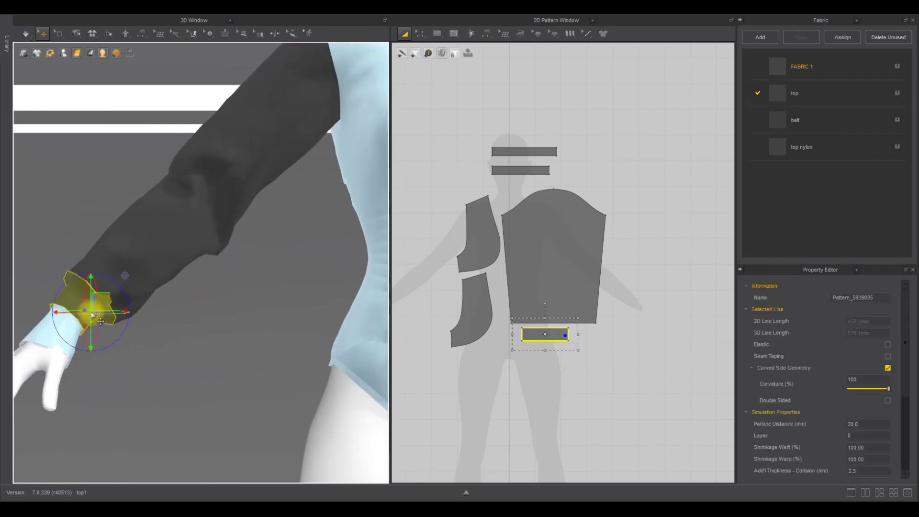
right_click(70, 290)
click(110, 71)
click(226, 318)
key(space)
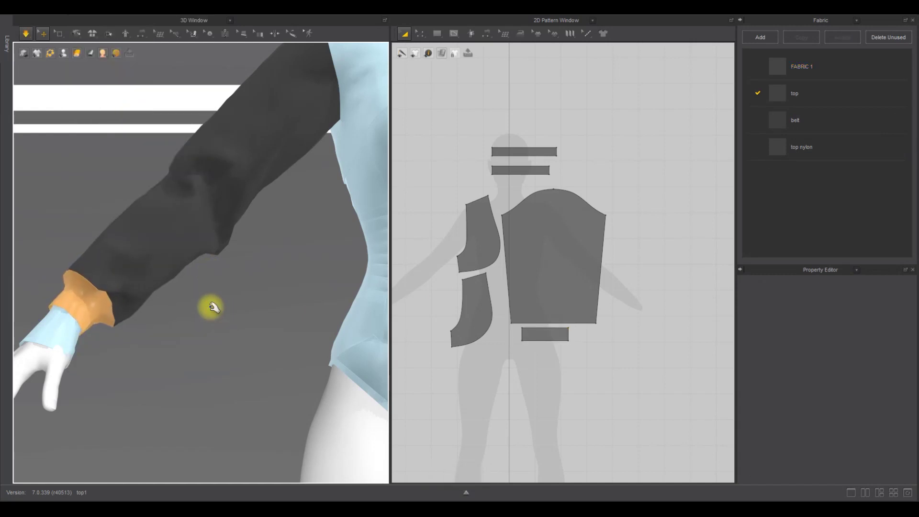
Step: Turn off strengthening on the cuff and simulate the sleeve again
key(space)
click(841, 91)
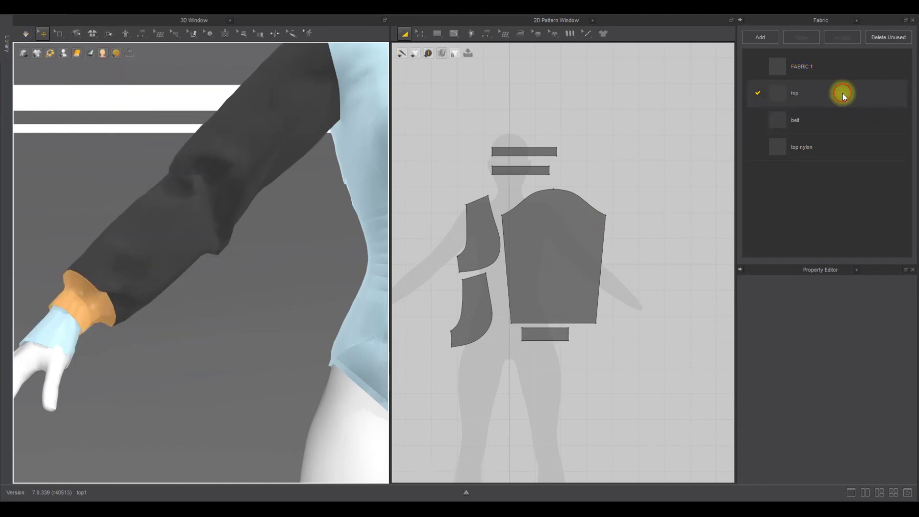
scroll(554, 266, down, 5)
click(551, 301)
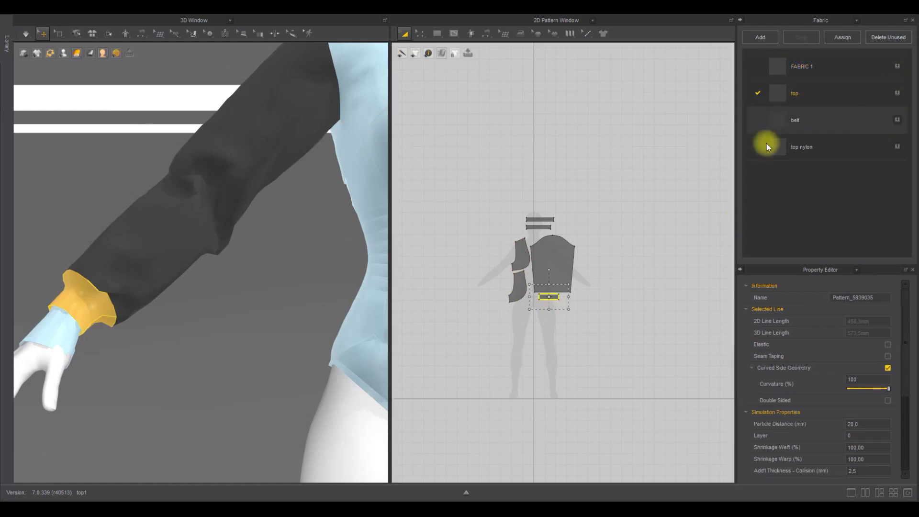
click(656, 206)
right_drag(101, 200, 111, 197)
right_click(92, 312)
click(131, 77)
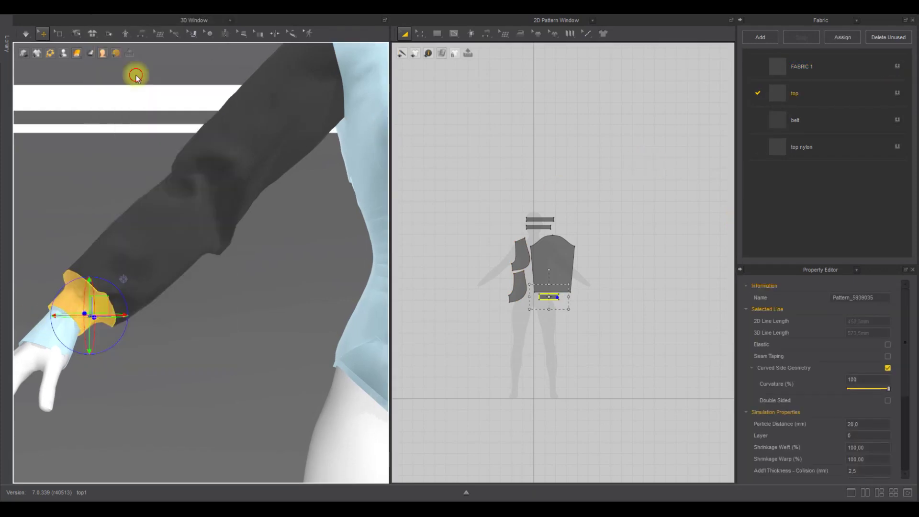
key(space)
key(space)
Step: Draw a lengthwise internal line on the sleeve from the cap curve to the hem
scroll(196, 341, down, 3)
scroll(194, 333, up, 2)
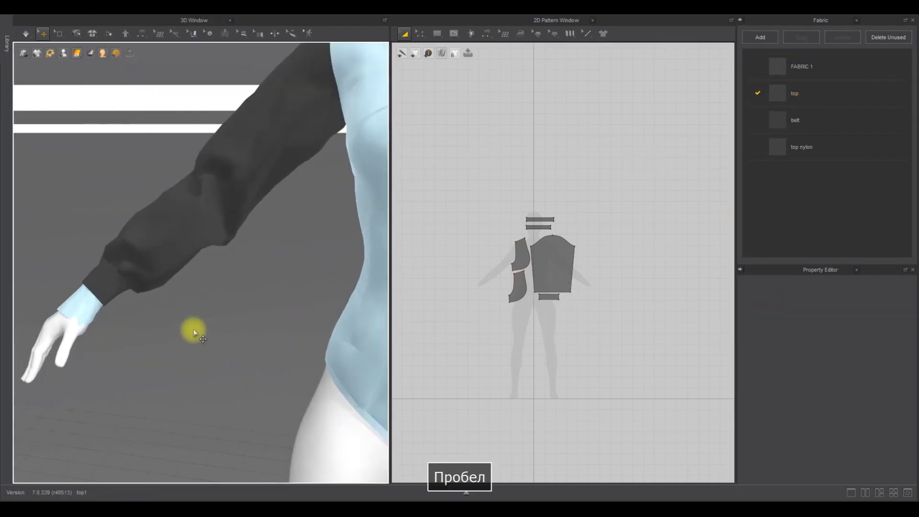
scroll(223, 327, down, 3)
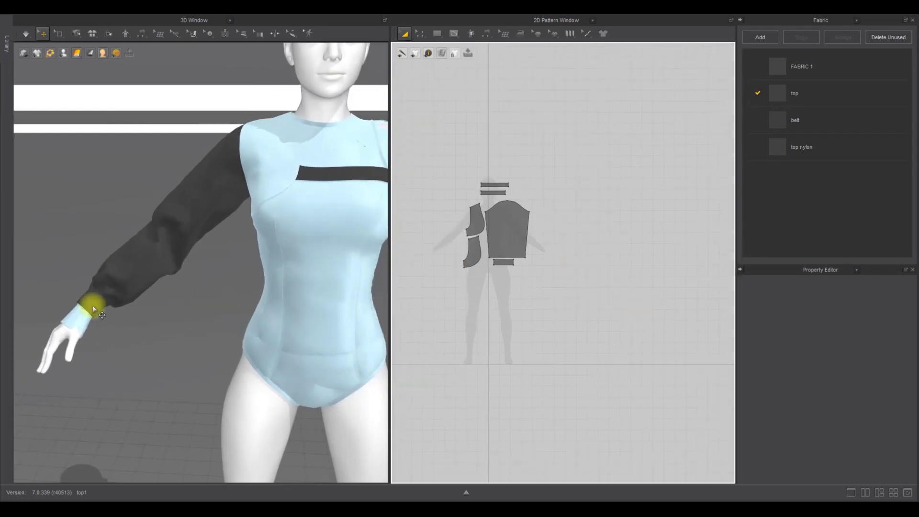
click(454, 33)
click(483, 53)
scroll(509, 236, up, 4)
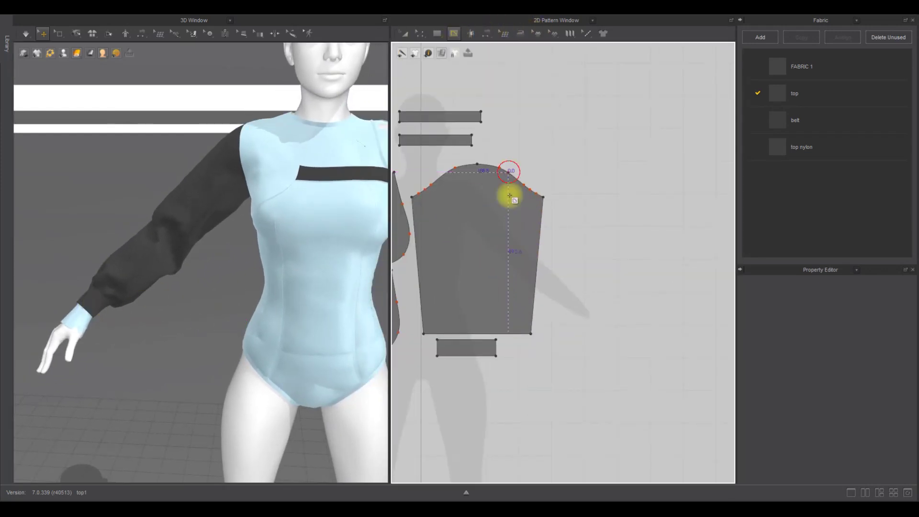
click(501, 333)
Step: Shift the sleeve's internal line endpoints along the cap and hem toward the nearer side edge
key(z)
click(504, 334)
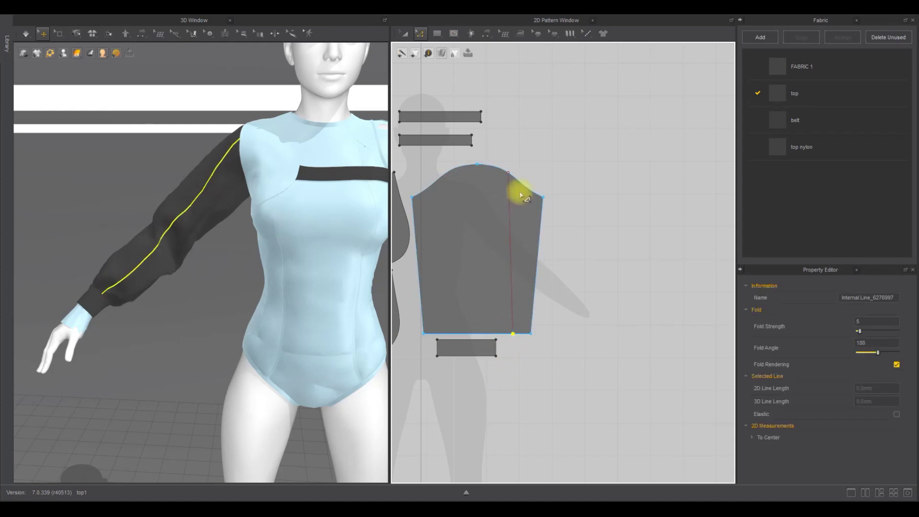
drag(513, 176, 520, 179)
click(531, 156)
Step: Turn on the display of internal lines on the garment in the 3D view
mouse_move(37, 53)
click(67, 89)
scroll(571, 157, down, 4)
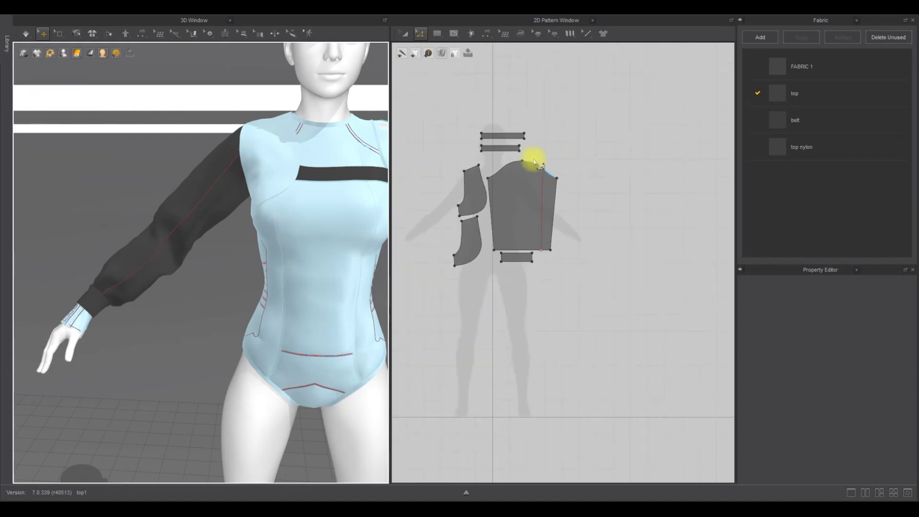
Step: Draw an internal line about 120 mm long across the front shoulder panel from the armhole to the outer edge
click(237, 156)
click(454, 33)
scroll(470, 199, up, 5)
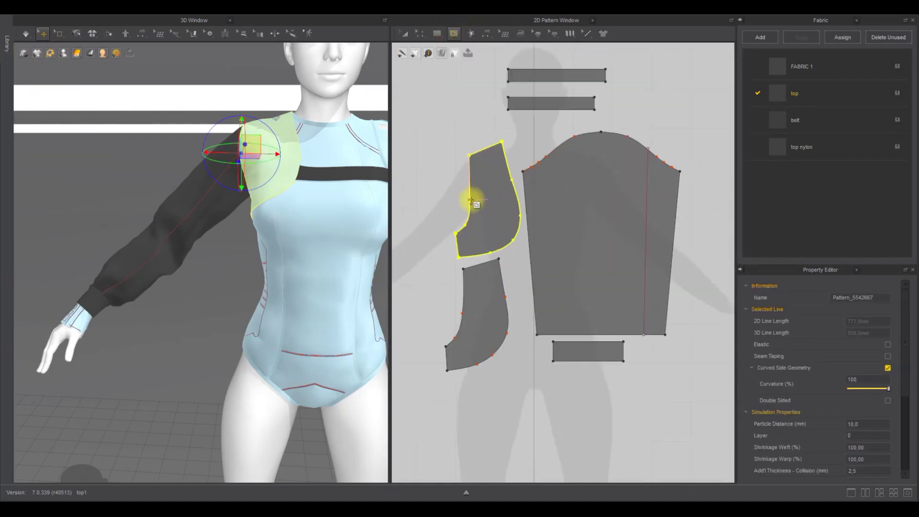
click(469, 198)
click(516, 194)
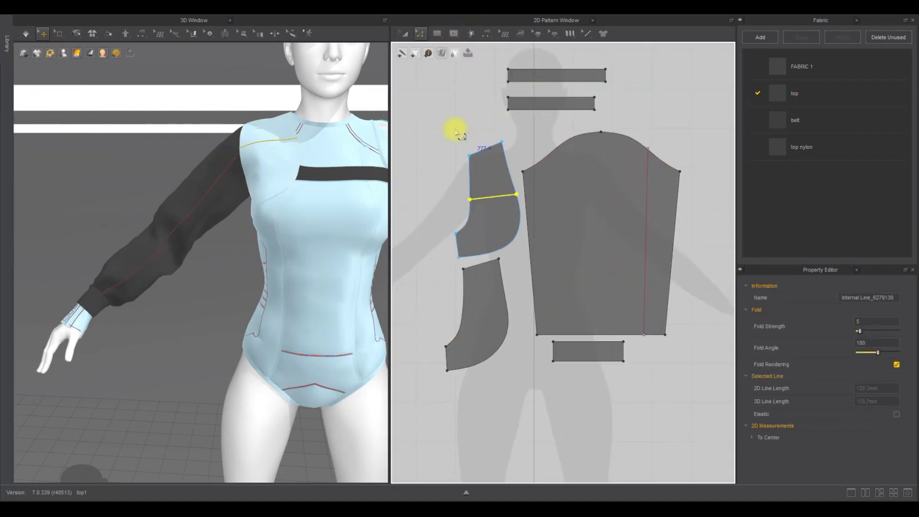
Step: Unfreeze the front shoulder panel and simulate the garment briefly to settle it on the body
scroll(493, 194, up, 3)
click(405, 33)
right_click(474, 116)
click(499, 302)
click(208, 308)
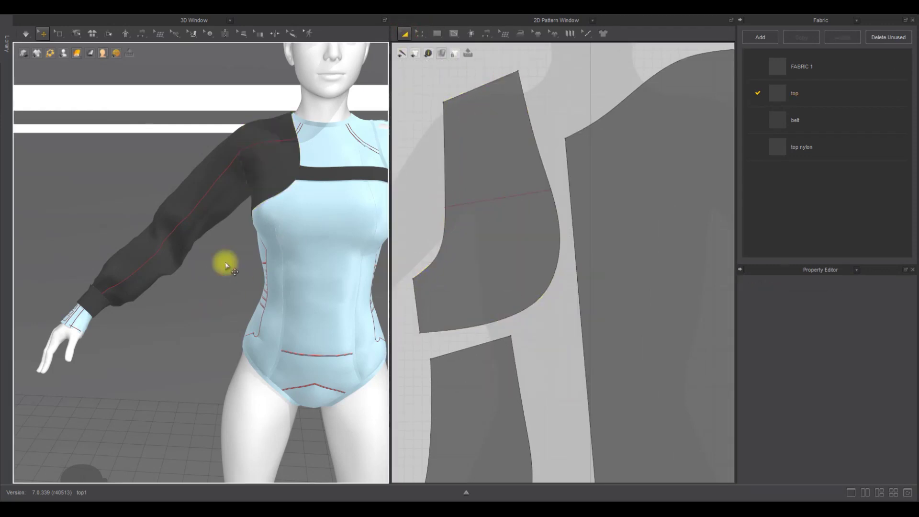
scroll(254, 293, up, 5)
key(space)
key(space)
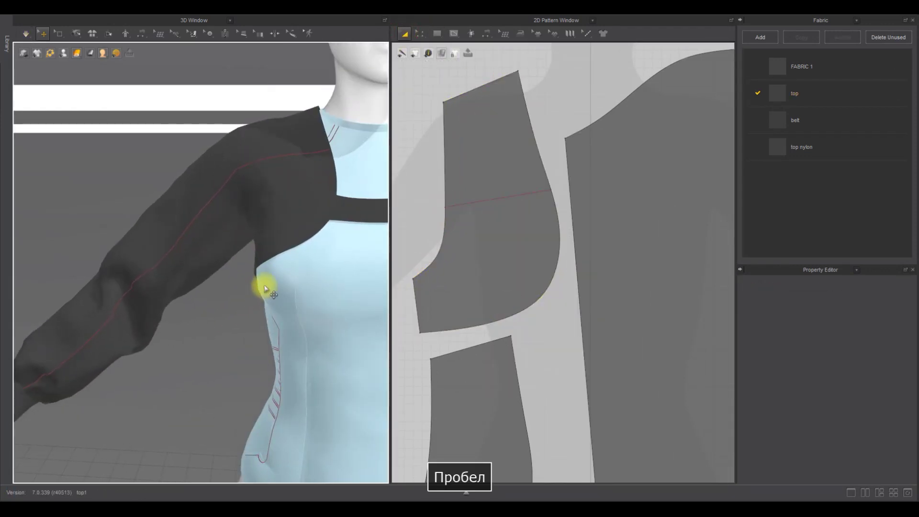
Step: Slide the shoulder panel line's outer-edge endpoint slightly upward and re-simulate to check its alignment with the sleeve line
key(z)
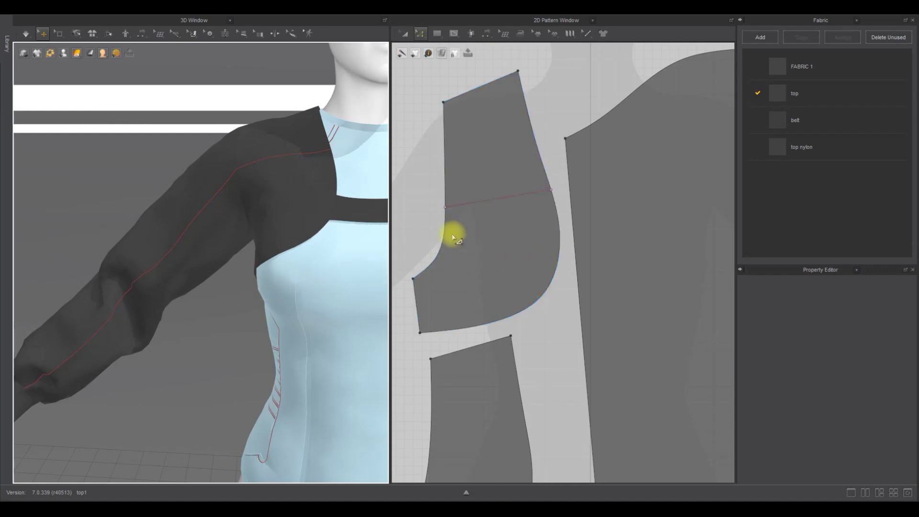
click(550, 188)
key(space)
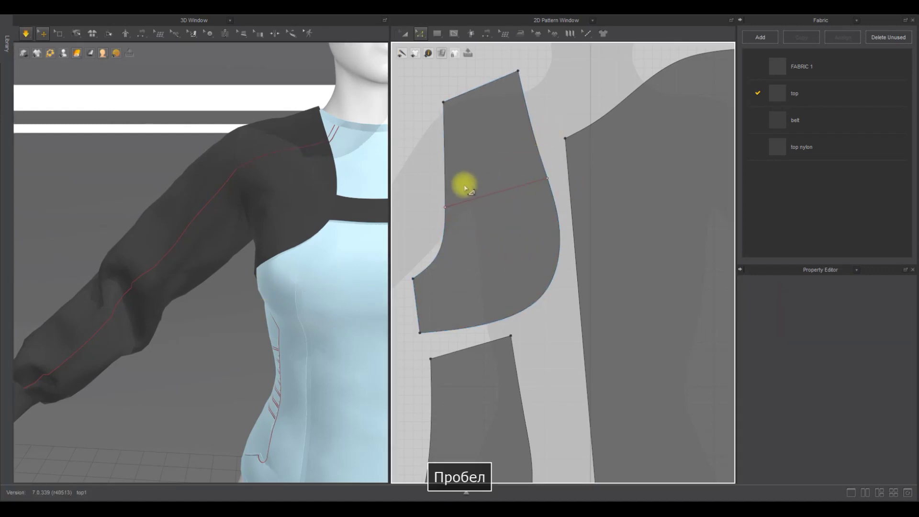
Step: Cut and sew the sleeve and the front shoulder panel along their internal lines
scroll(436, 233, down, 2)
scroll(436, 233, down, 3)
scroll(452, 242, up, 2)
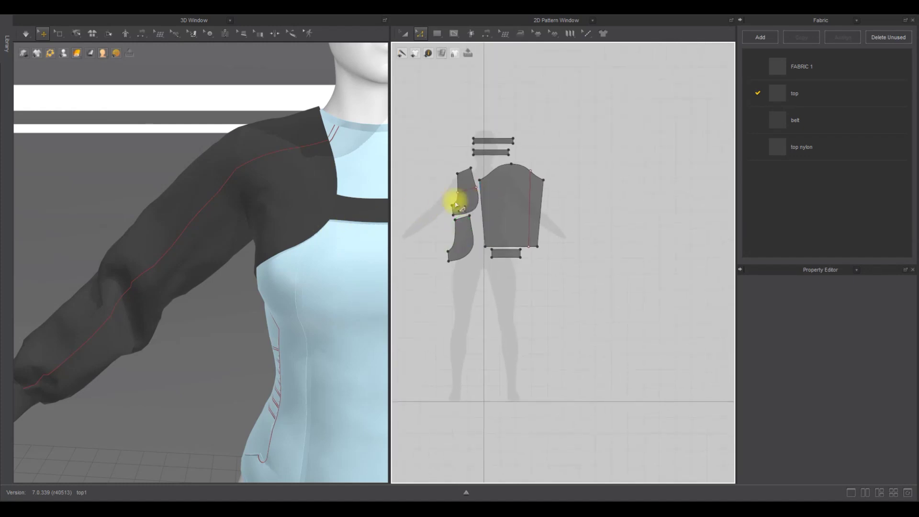
scroll(416, 205, up, 2)
click(447, 186)
click(584, 198)
right_click(590, 198)
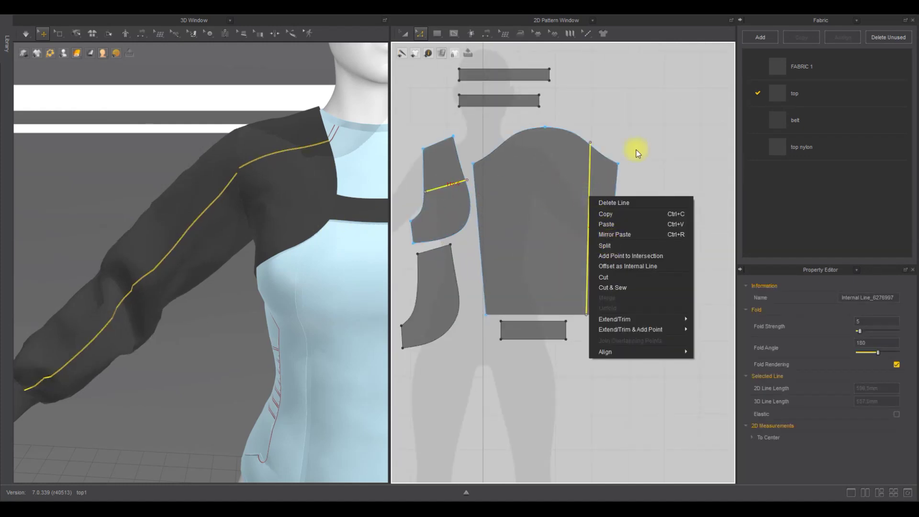
key(ctrl+z)
right_click(586, 201)
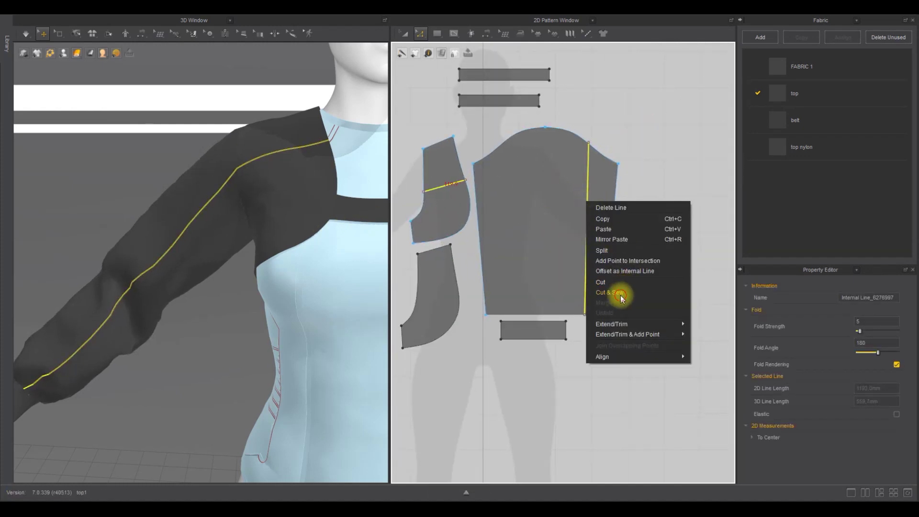
click(615, 297)
scroll(217, 246, down, 5)
Step: Examine the newly cut front shoulder pieces and the narrow sleeve piece in the 3D view by selecting them
click(226, 241)
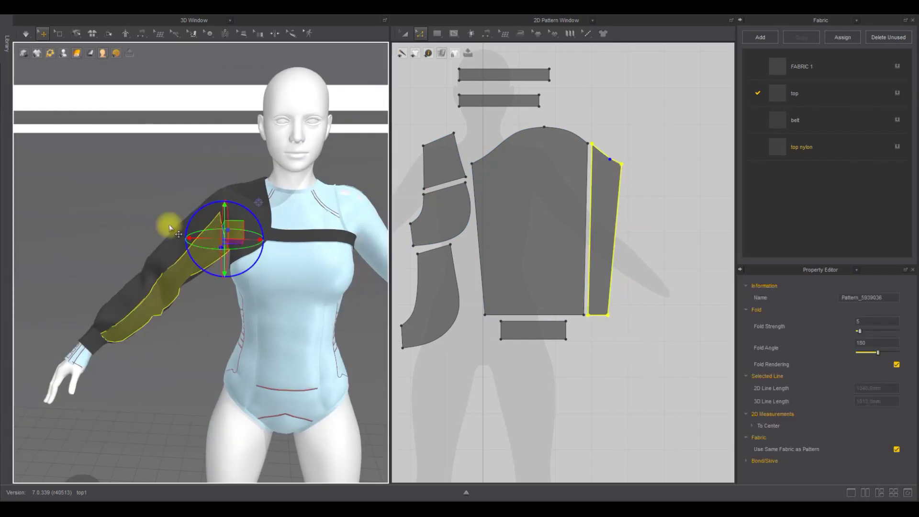
click(128, 221)
click(246, 246)
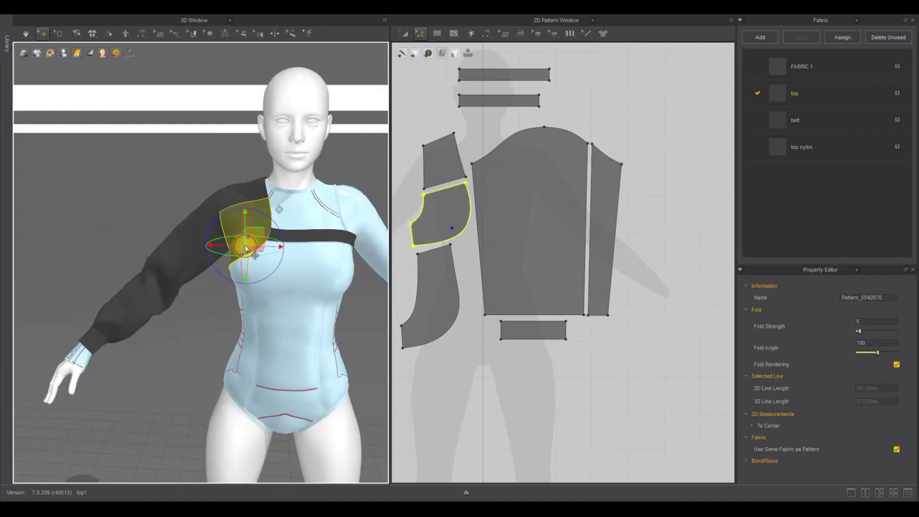
click(170, 264)
click(196, 262)
click(242, 199)
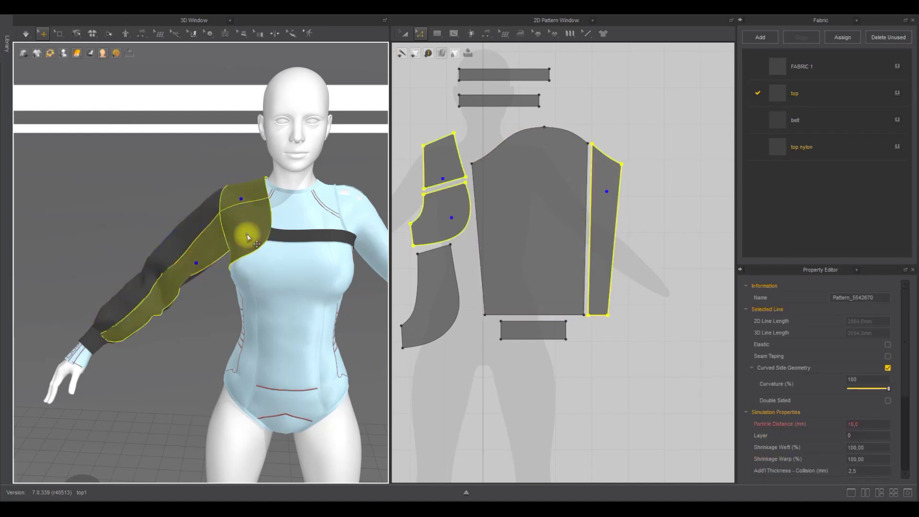
click(623, 324)
Step: Offset the main sleeve piece's new cut edge inward by 10 mm as one extended internal line
click(586, 250)
right_click(586, 251)
click(610, 325)
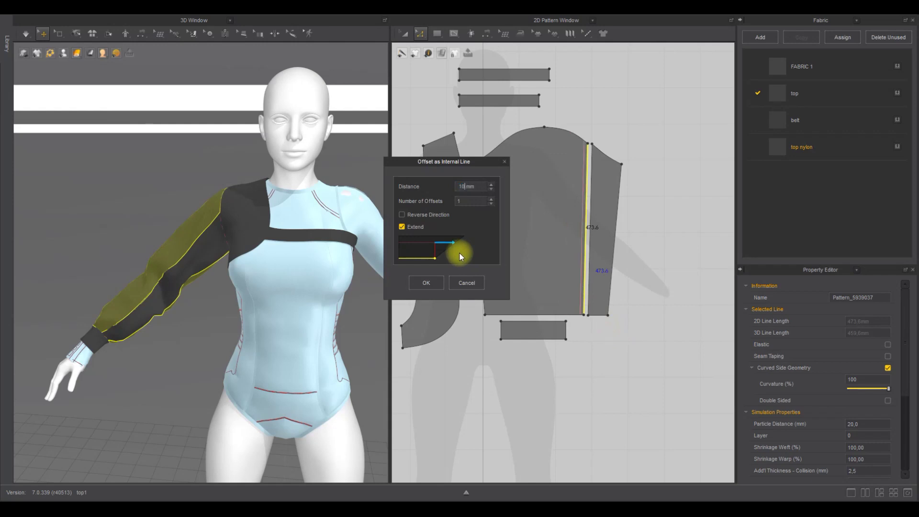
click(423, 286)
Step: Offset the lower cut edge of the upper front shoulder piece inward as an internal line
scroll(278, 243, up, 2)
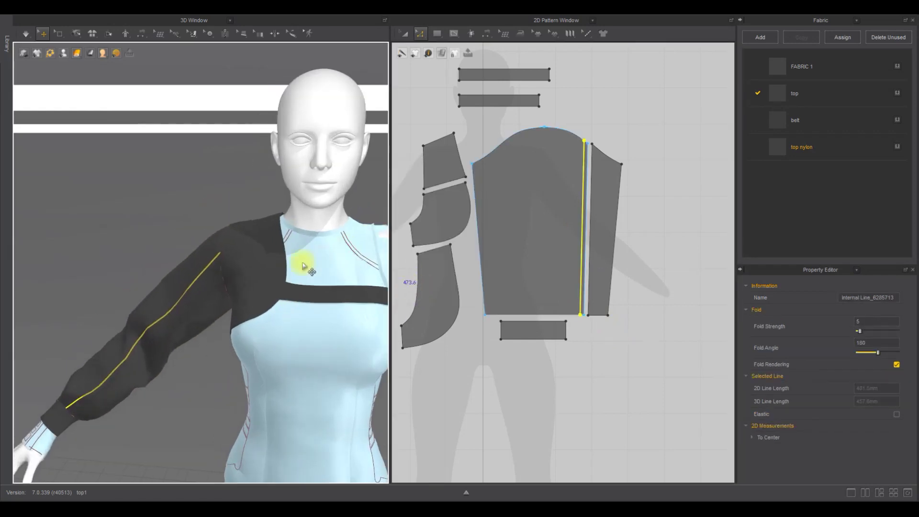
scroll(287, 228, up, 4)
click(303, 213)
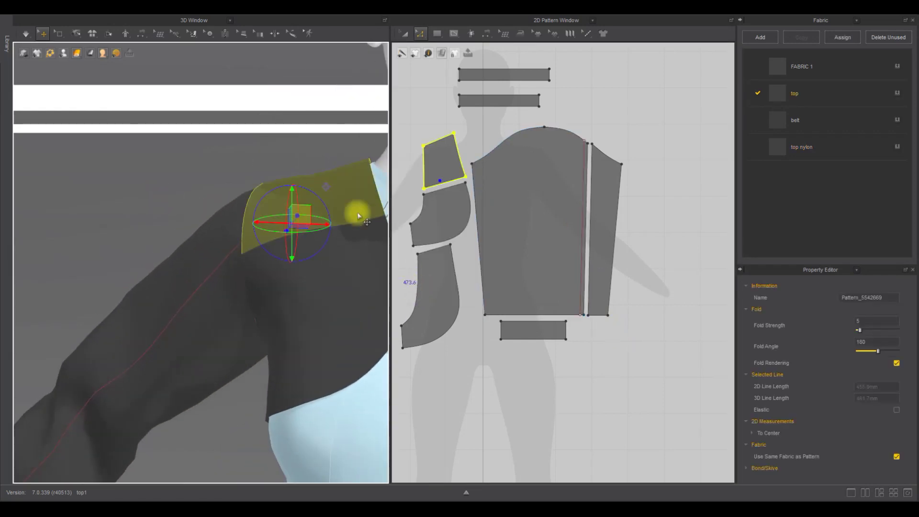
click(444, 183)
right_click(450, 186)
click(484, 257)
click(415, 291)
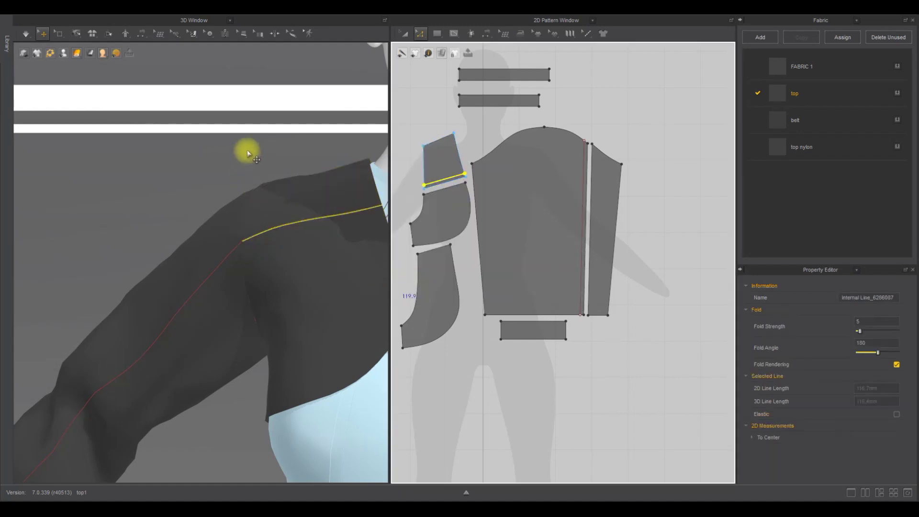
Step: Cut and sew along both offset lines to separate narrow strips from the shoulder piece and the sleeve
click(460, 175)
shift+click(583, 185)
right_click(583, 188)
click(620, 268)
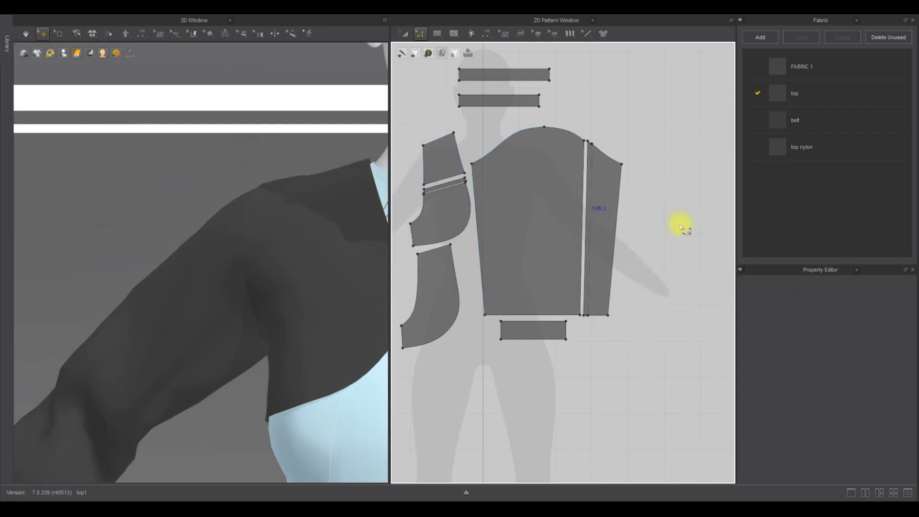
Step: Merge the front shoulder strip's armhole end with the sleeve strip's cap edge into one continuous strip
scroll(214, 262, down, 3)
scroll(216, 265, down, 3)
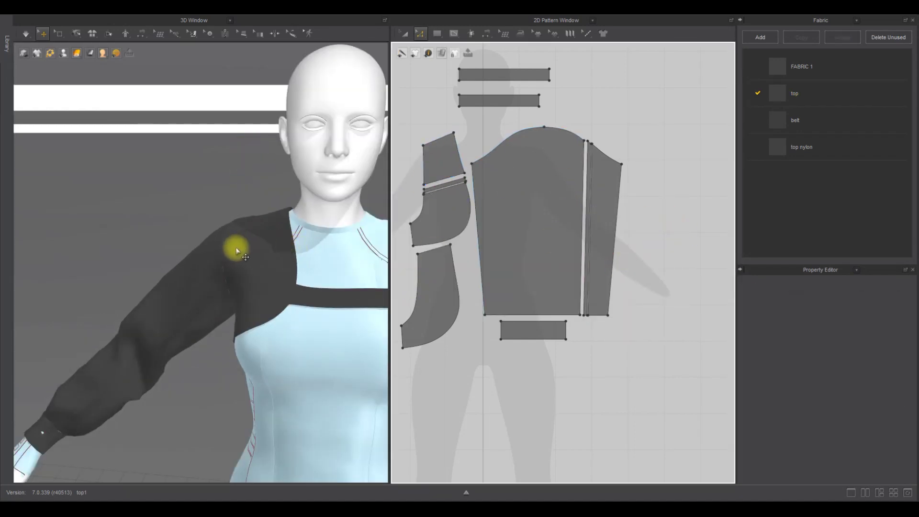
click(230, 259)
scroll(428, 206, up, 5)
click(417, 156)
scroll(423, 179, down, 5)
scroll(605, 122, up, 3)
scroll(608, 123, up, 1)
shift+click(606, 122)
right_click(607, 122)
click(629, 222)
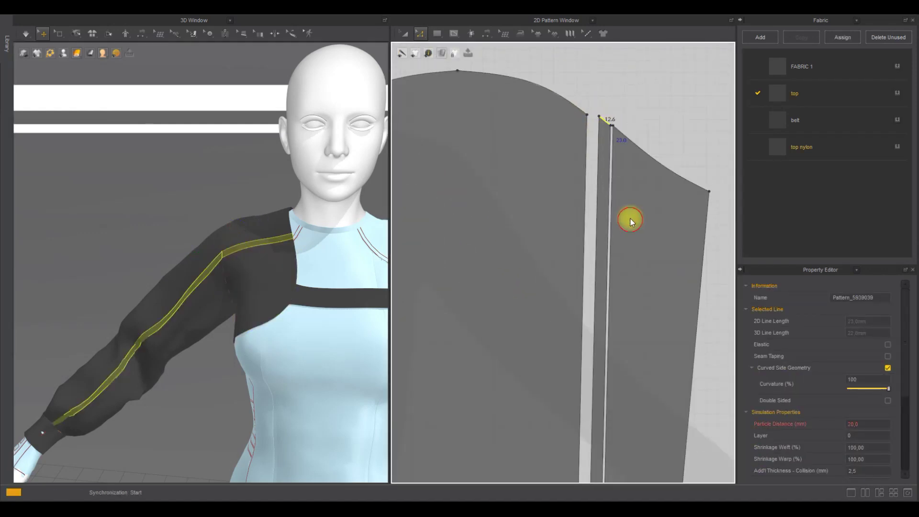
click(678, 112)
Step: Simulate the garment to settle the merged front strip along the shoulder and sleeve
scroll(602, 153, down, 3)
key(space)
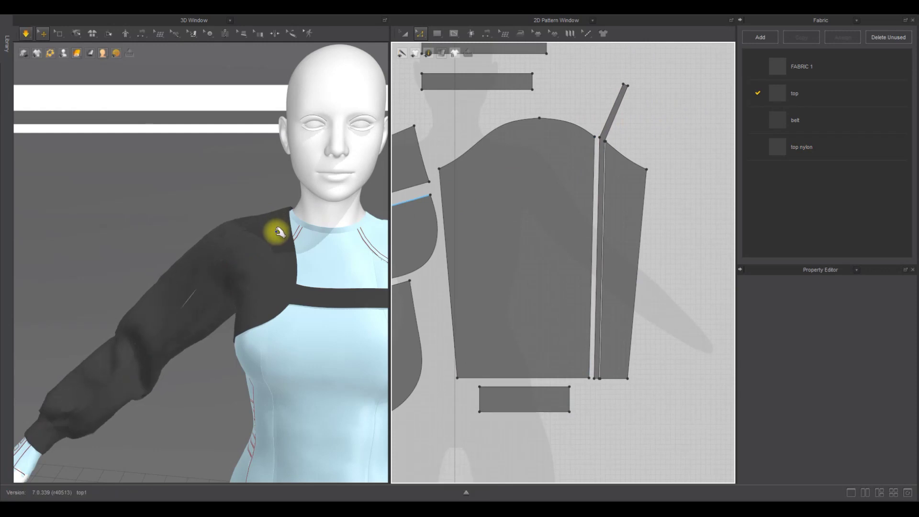
click(240, 252)
key(space)
Step: Draw an internal line about 496 mm long down the back side of the sleeve from cap curve to hem
right_drag(269, 221, 423, 223)
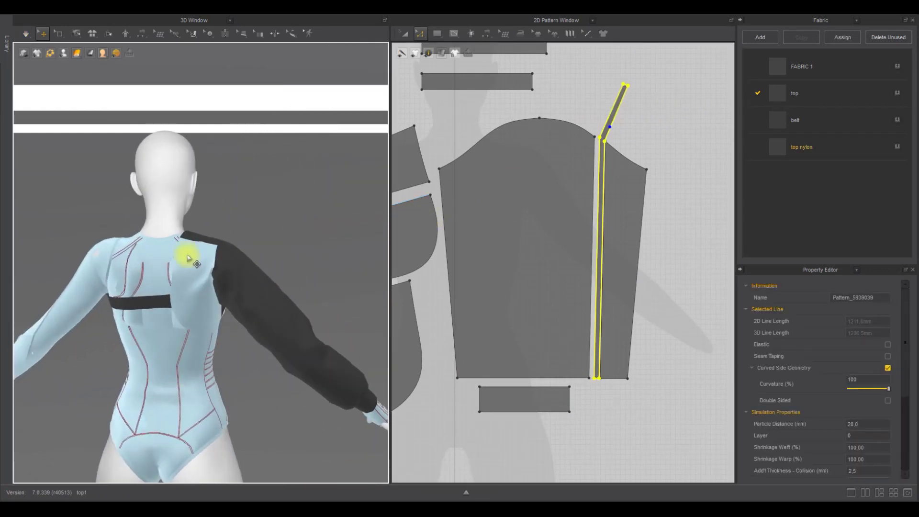
middle_drag(504, 220, 518, 200)
click(454, 34)
click(506, 110)
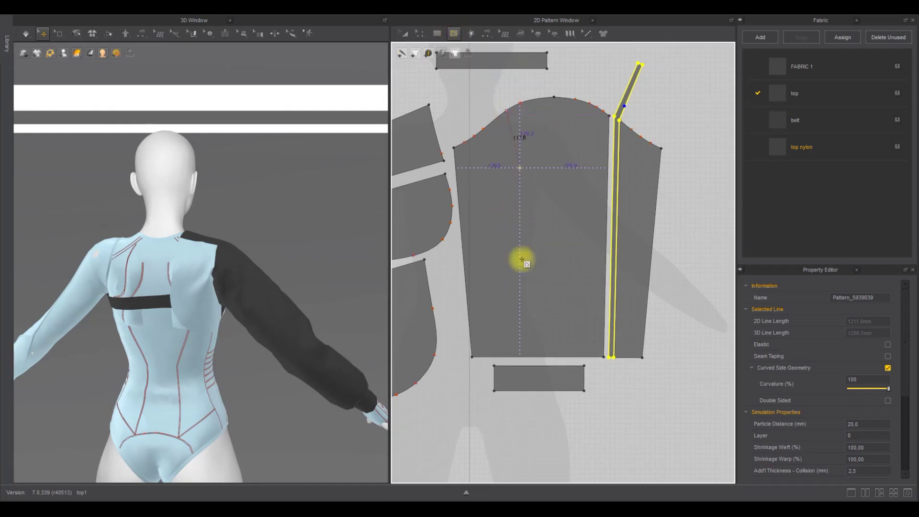
click(517, 358)
key(z)
drag(506, 110, 510, 109)
Step: Unfreeze the back shoulder panel
right_click(195, 301)
click(232, 49)
click(289, 158)
Step: Simulate the garment while pulling the back shoulder panel downward, and pin a point near its lower edge
scroll(309, 203, up, 3)
key(space)
drag(186, 292, 201, 364)
key(space)
right_drag(249, 390, 213, 375)
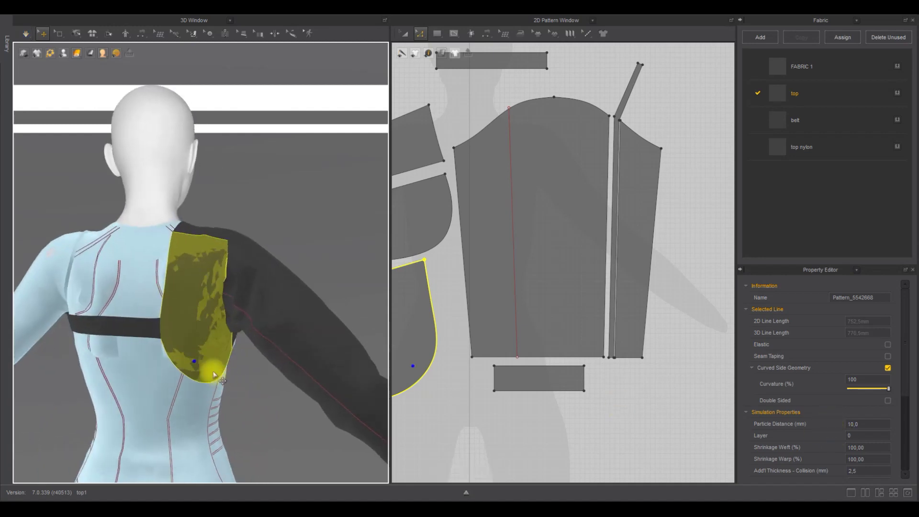
click(188, 372)
key(space)
Step: Draw an internal line across the back shoulder panel from the outer edge to the armhole, adjusting its endpoint
middle_drag(407, 200, 474, 199)
click(214, 292)
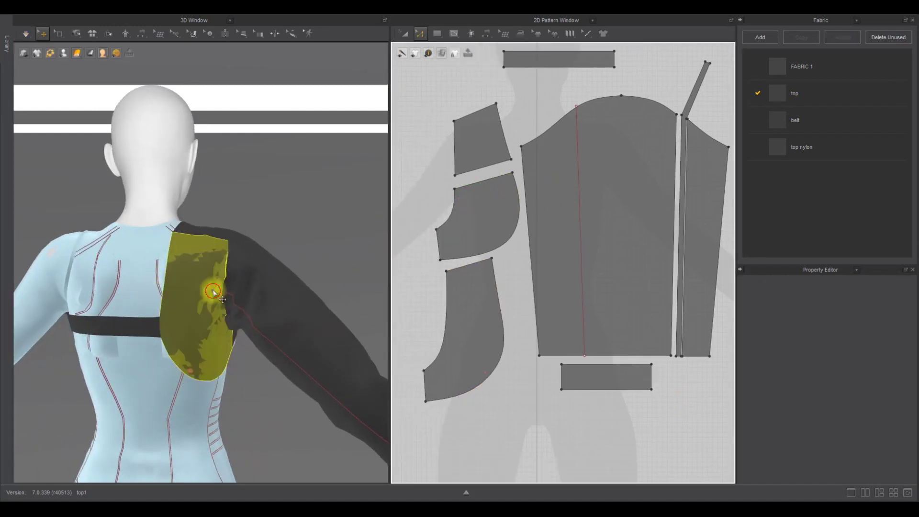
click(454, 33)
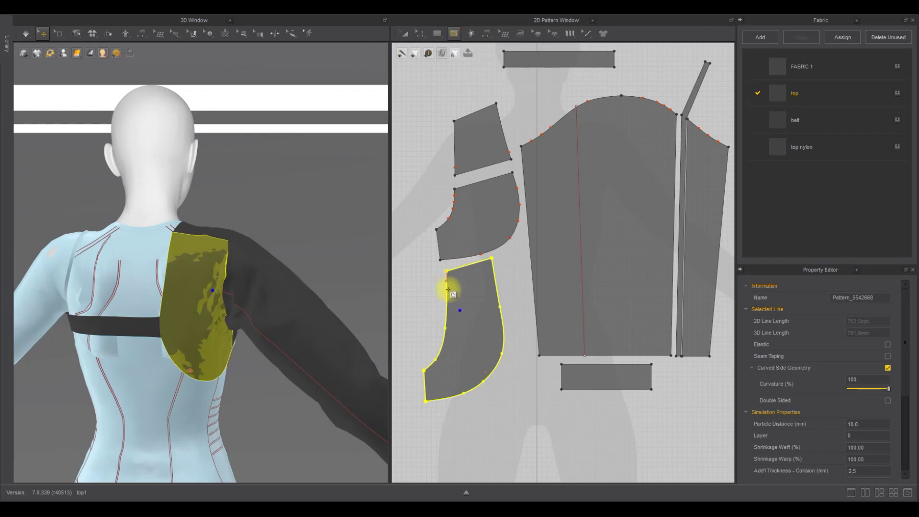
double_click(499, 289)
key(z)
click(446, 318)
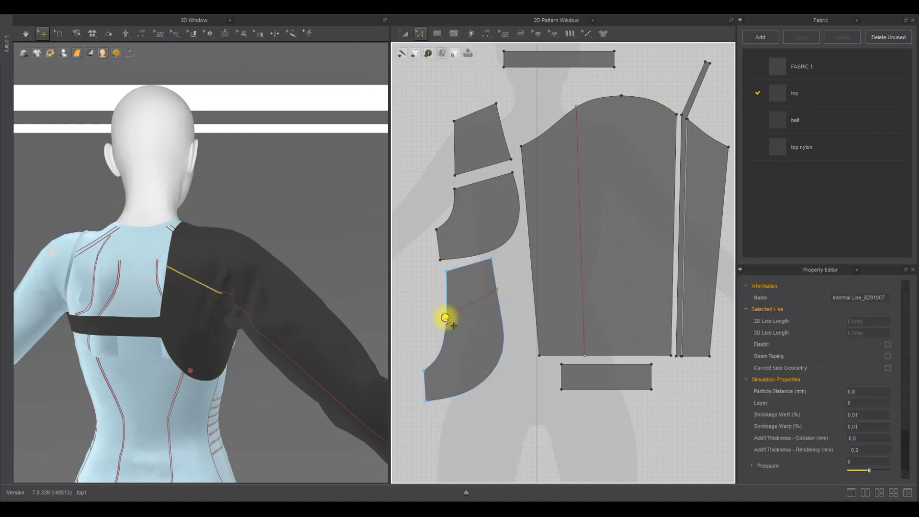
drag(445, 318, 445, 316)
Step: Simulate the garment to check how the back panel line meets the sleeve line
key(space)
scroll(201, 314, up, 4)
click(287, 319)
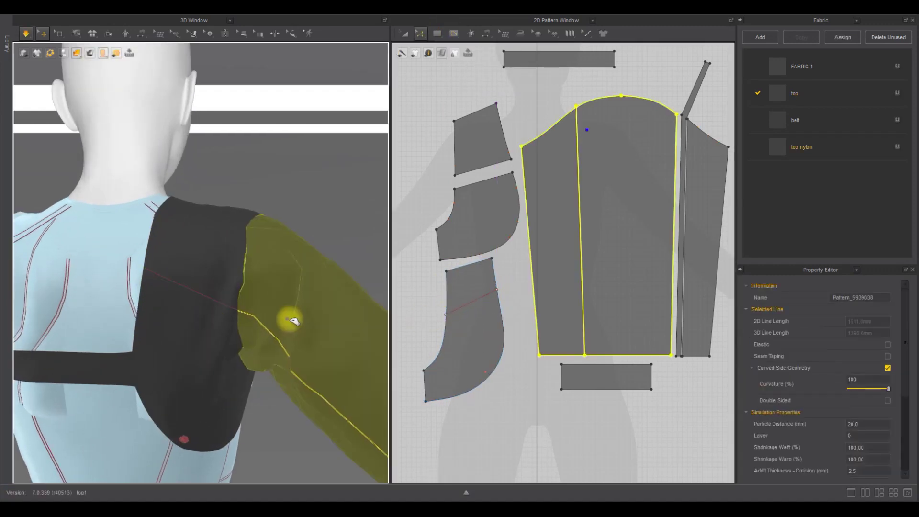
key(space)
Step: Cut and sew the sleeve and the back shoulder panel along their back internal lines
click(579, 263)
right_click(587, 271)
click(593, 351)
Step: Offset the new cut edges of the main sleeve piece and the upper back panel piece inward as internal lines
click(585, 295)
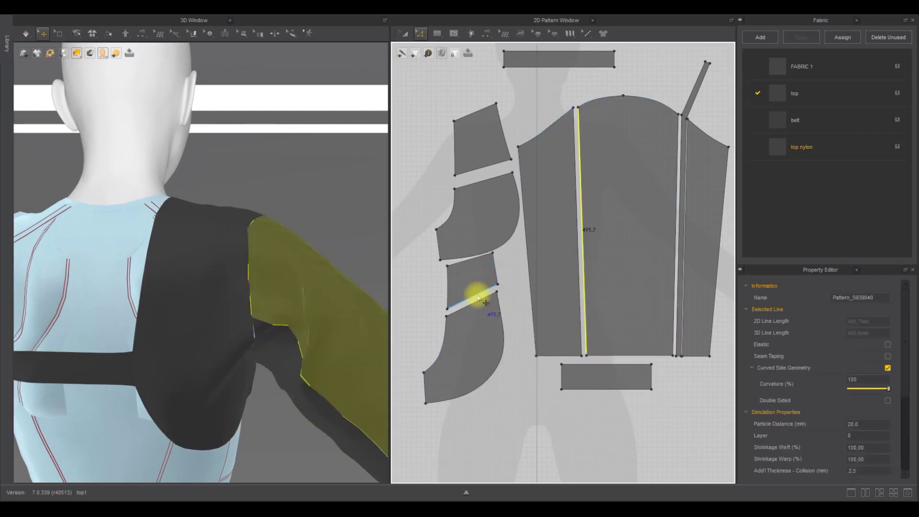
right_click(484, 290)
click(508, 353)
click(426, 282)
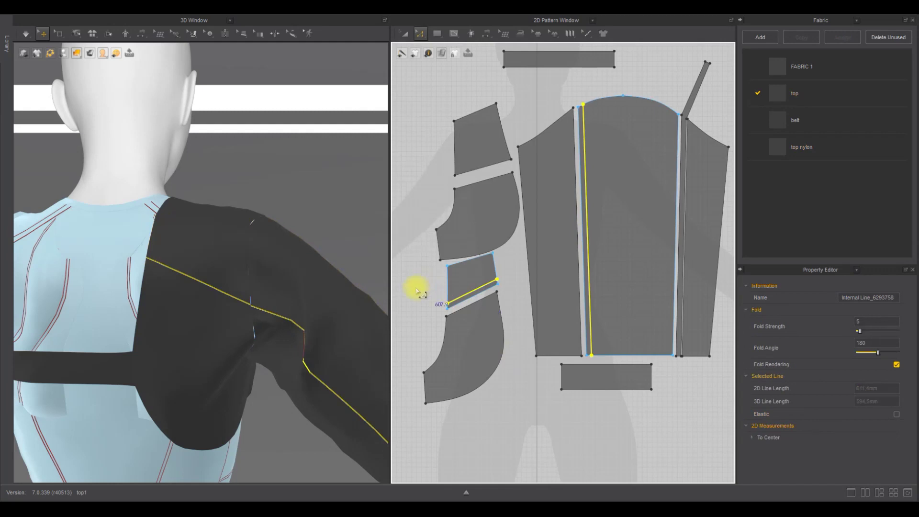
Step: Cut and sew along both back offset lines to separate narrow strips from the back panel and the sleeve
click(333, 242)
scroll(311, 310, up, 3)
click(469, 292)
shift+click(589, 265)
right_click(589, 265)
click(630, 348)
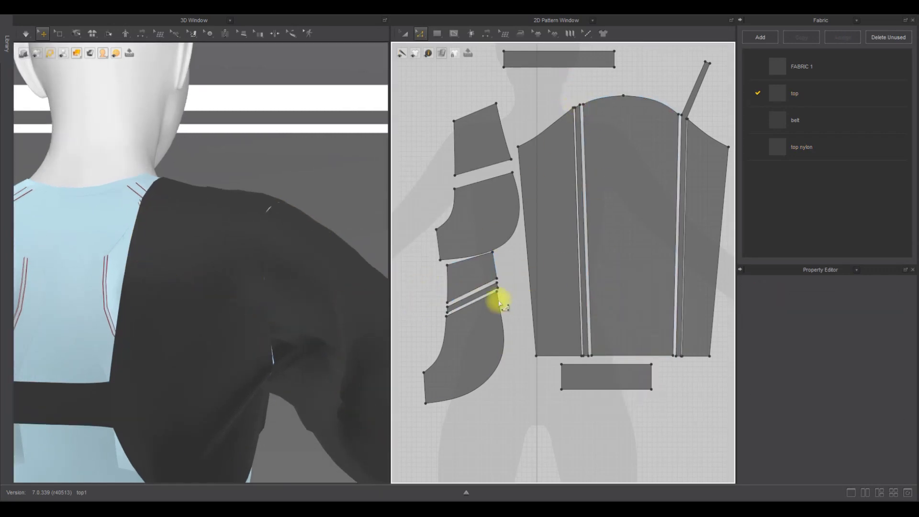
Step: Try to merge the back panel strip's armhole end with the back sleeve strip's cap edge
scroll(447, 311, up, 3)
click(446, 314)
scroll(447, 314, down, 4)
scroll(547, 160, up, 5)
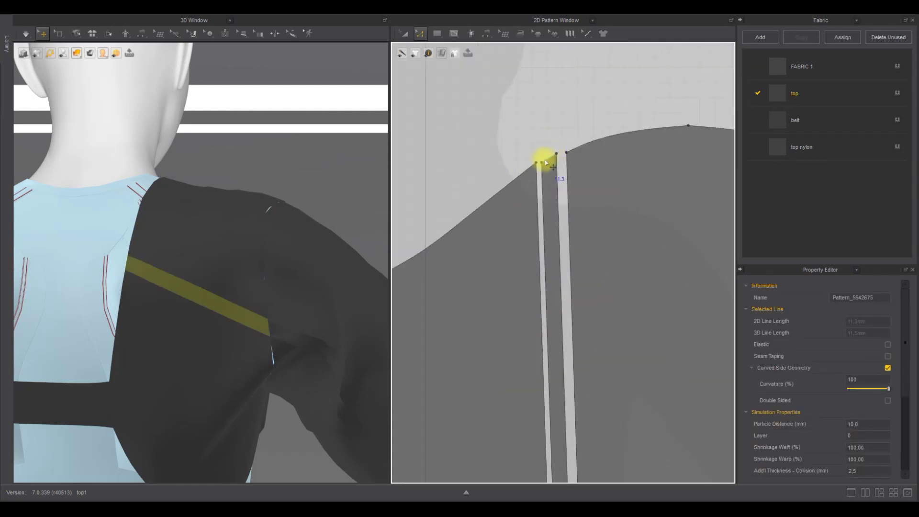
shift+click(548, 158)
right_click(546, 157)
click(562, 206)
click(558, 240)
scroll(558, 239, down, 4)
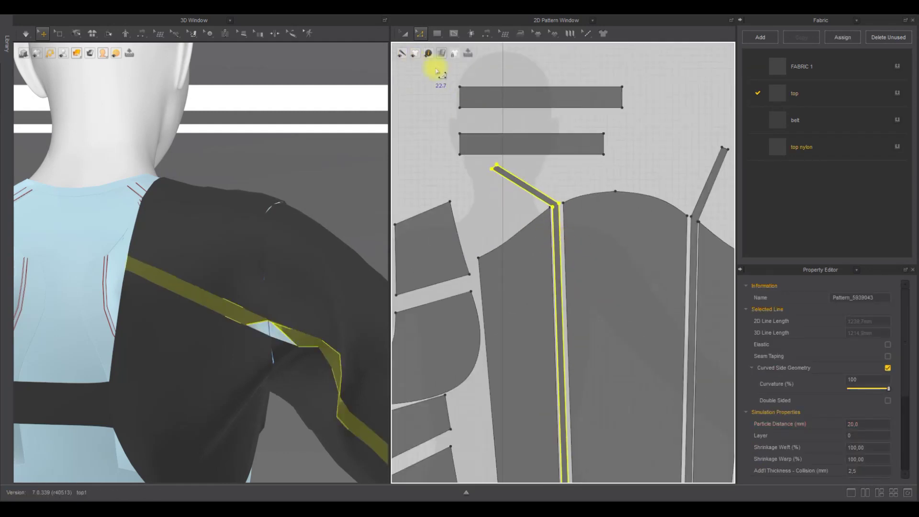
Step: Simulate the garment while pulling the fabric at the back armhole, and undo the back strip merge
key(space)
drag(261, 315, 280, 373)
key(ctrl+z)
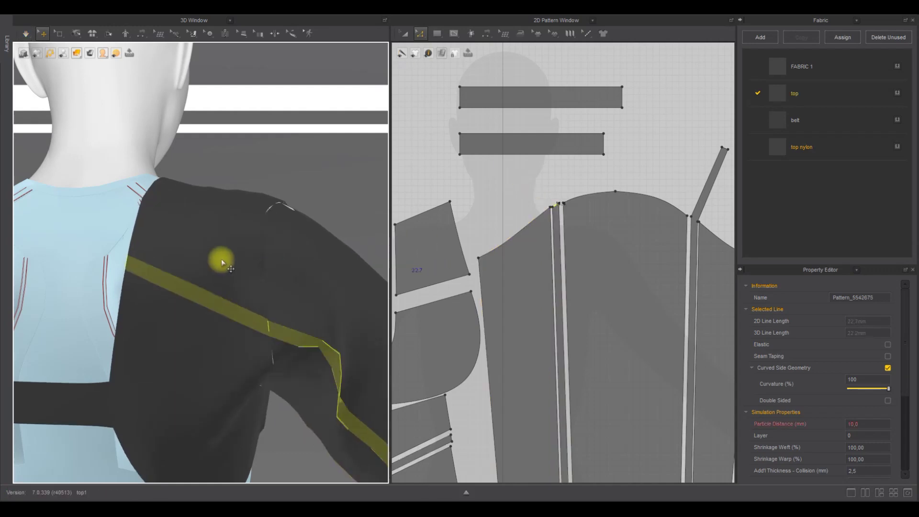
Step: Flip the normals of the back shoulder strip and of the upper and lower back panel pieces
right_click(225, 316)
click(185, 294)
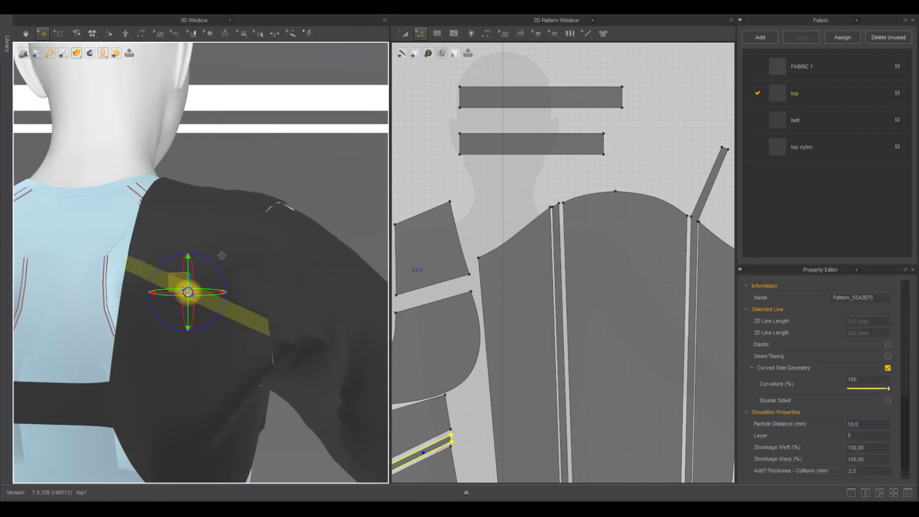
right_click(187, 291)
click(233, 117)
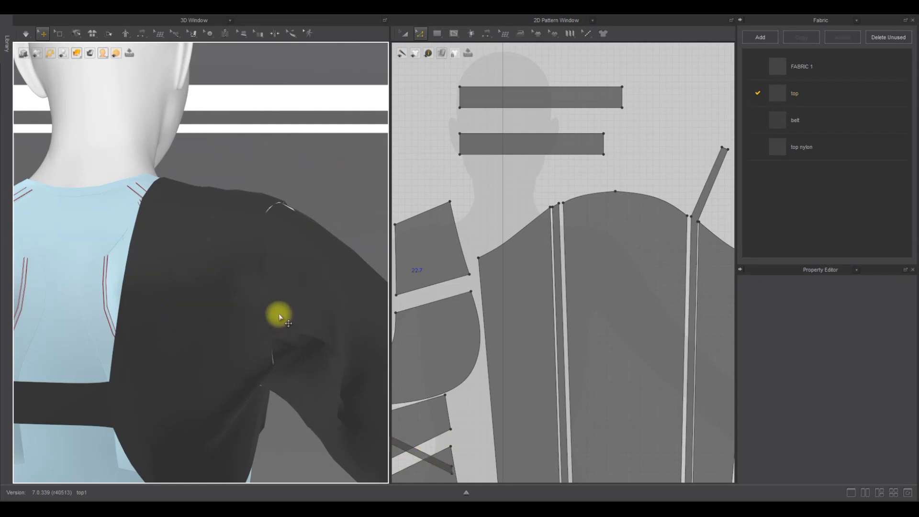
right_click(214, 228)
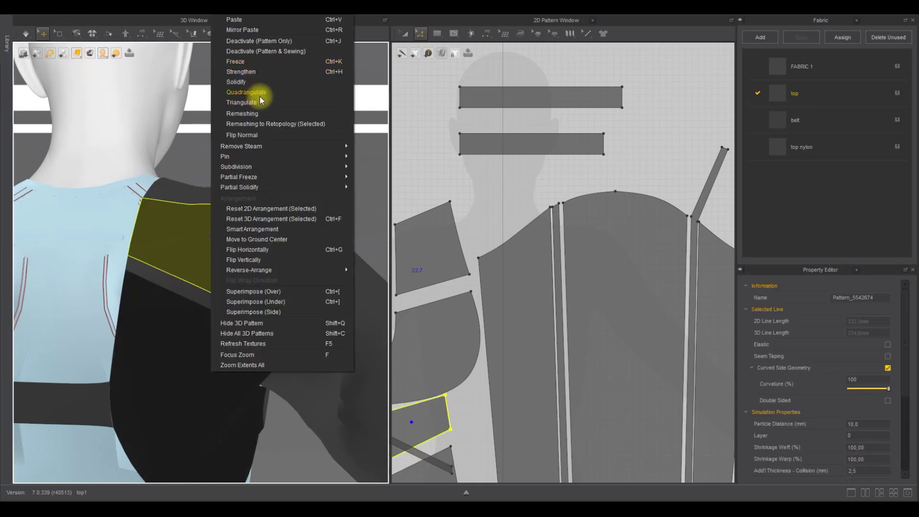
click(257, 136)
right_click(171, 391)
click(221, 136)
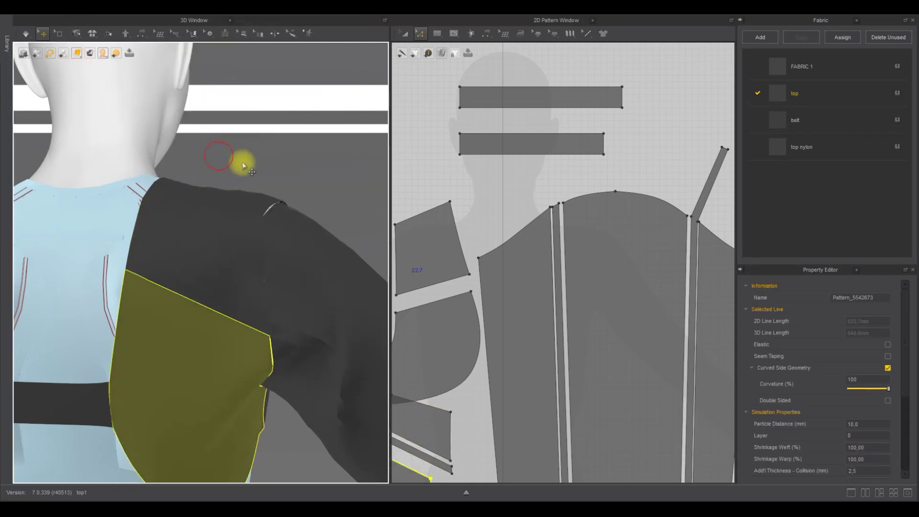
Step: Merge the back panel strip's armhole end with the back sleeve strip's cap edge and briefly simulate the garment
click(260, 324)
scroll(520, 274, down, 2)
scroll(485, 410, up, 3)
click(485, 411)
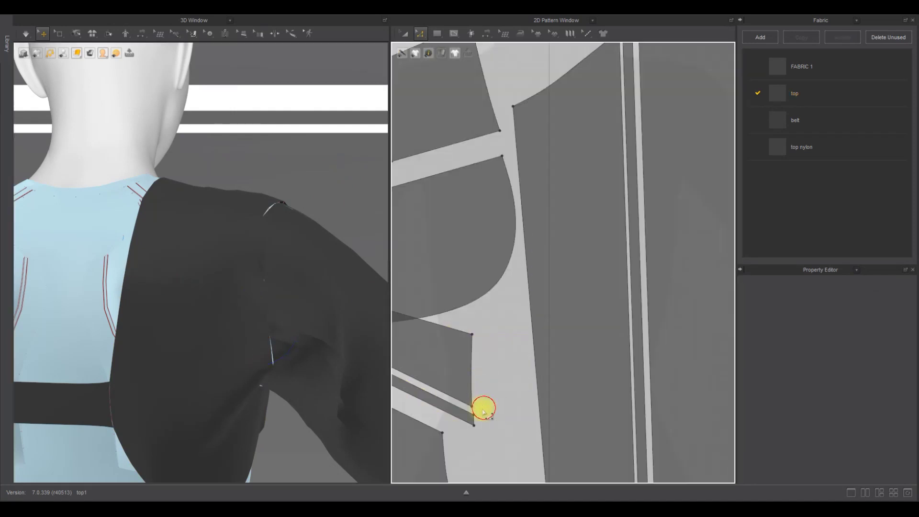
click(473, 419)
middle_drag(584, 143, 541, 272)
shift+click(586, 157)
right_click(584, 157)
click(613, 237)
click(494, 145)
key(space)
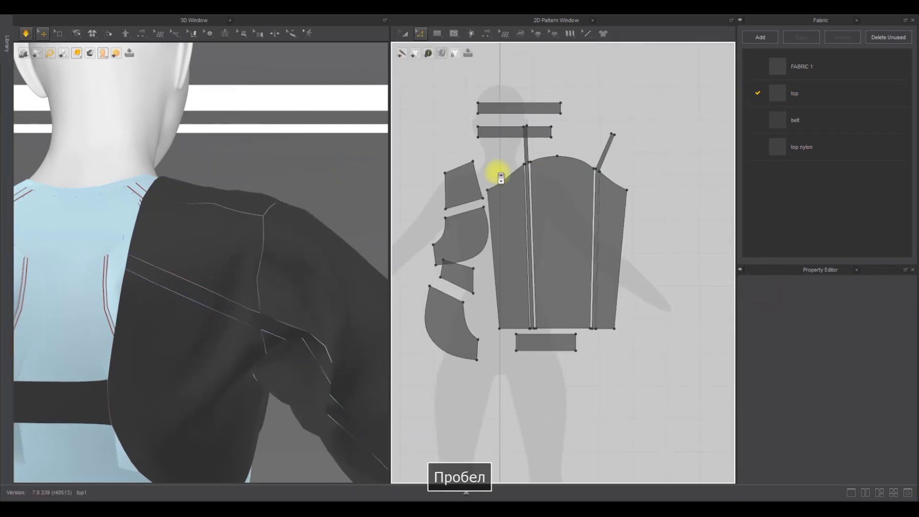
key(space)
Step: Duplicate the top fabric and give the copy a lighter gray color for the contrast strips
scroll(306, 213, down, 2)
right_drag(278, 214, 211, 309)
click(212, 310)
right_drag(149, 252, 321, 255)
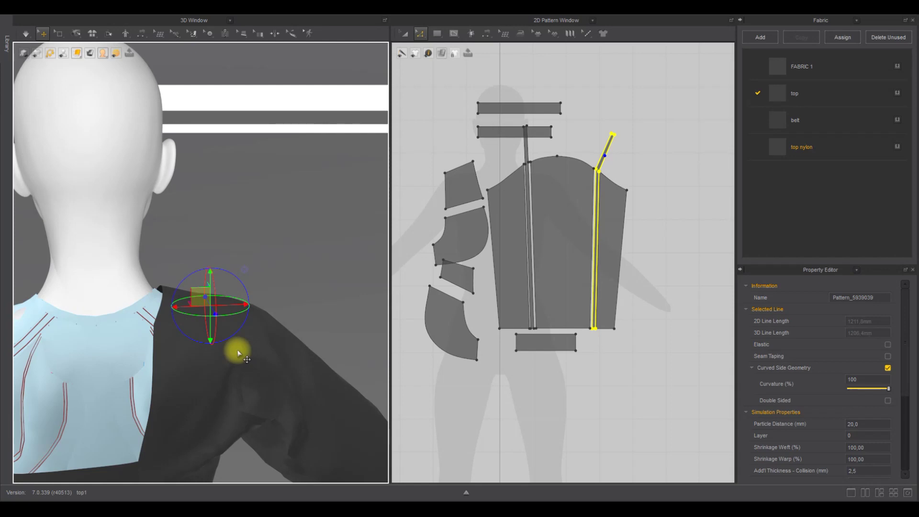
click(405, 34)
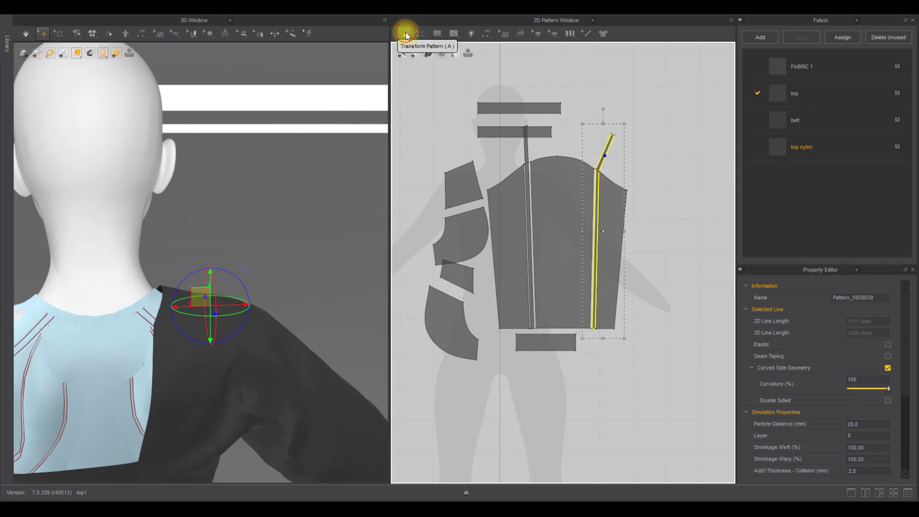
scroll(545, 174, up, 3)
shift+click(511, 149)
scroll(302, 198, down, 3)
right_drag(302, 198, 197, 172)
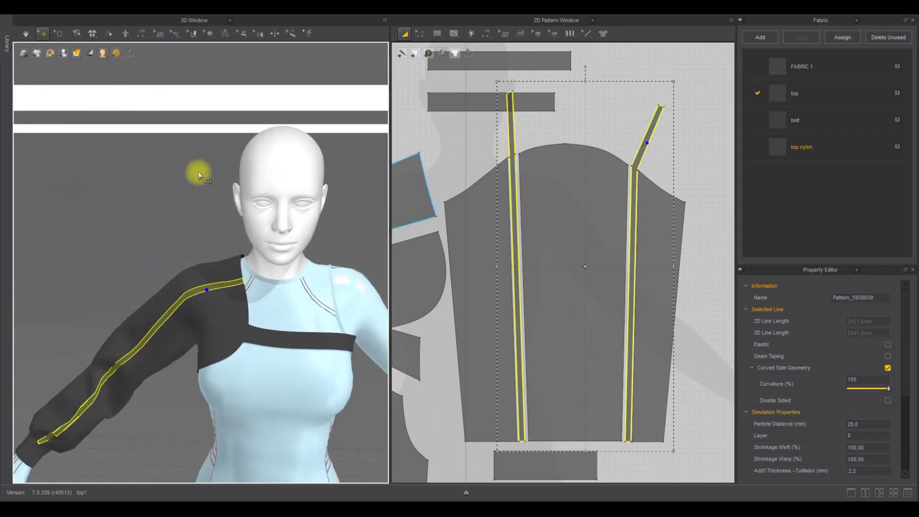
click(804, 93)
click(804, 39)
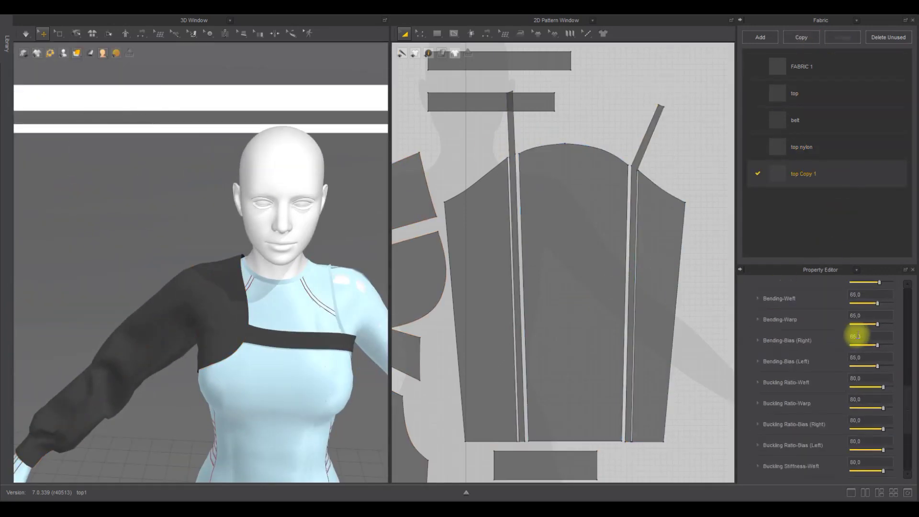
scroll(886, 349, down, 10)
click(883, 362)
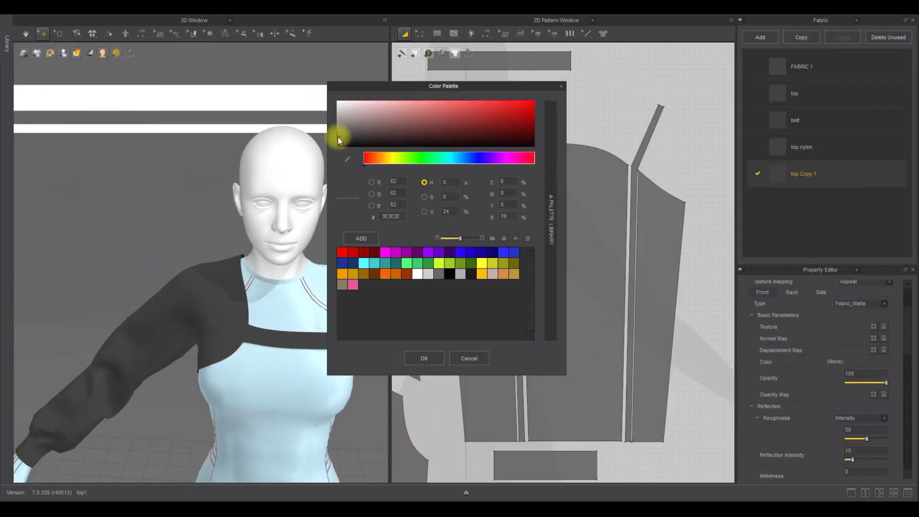
click(424, 357)
Step: Assign the lighter fabric copy to both long contrast strips and place the second belt strip directly beneath the first in the pattern layout
click(638, 150)
shift+click(512, 143)
drag(889, 174, 549, 62)
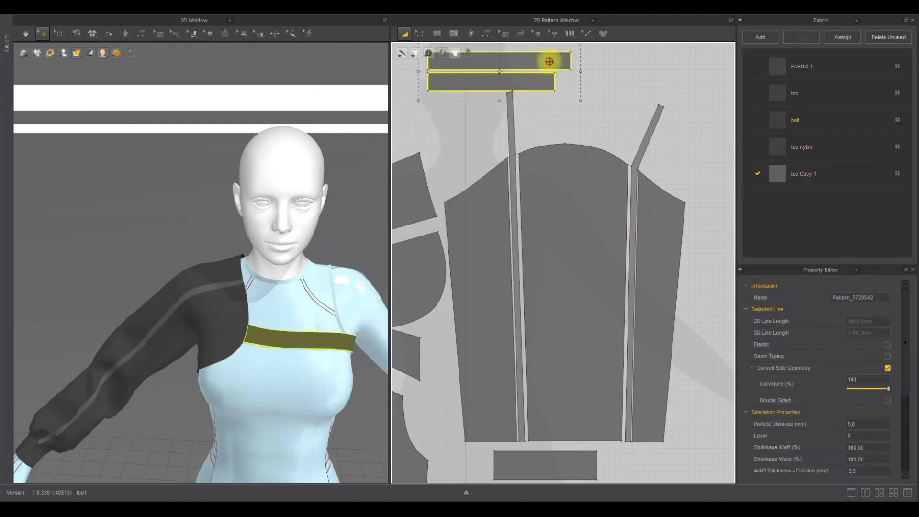
Step: Simulate the garment while pulling the two belt strips into place around the chest, with the belt fabric selected
scroll(587, 136, down, 5)
click(555, 93)
middle_drag(328, 221, 333, 138)
key(space)
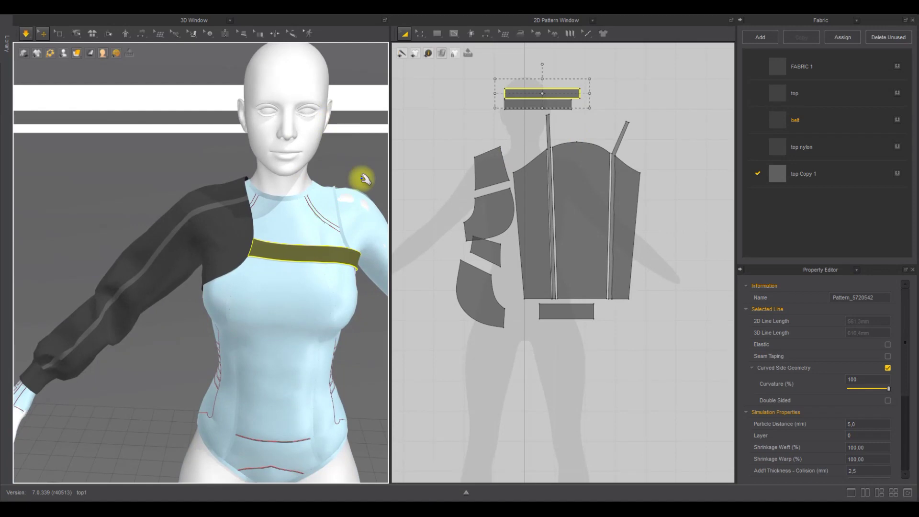
click(858, 124)
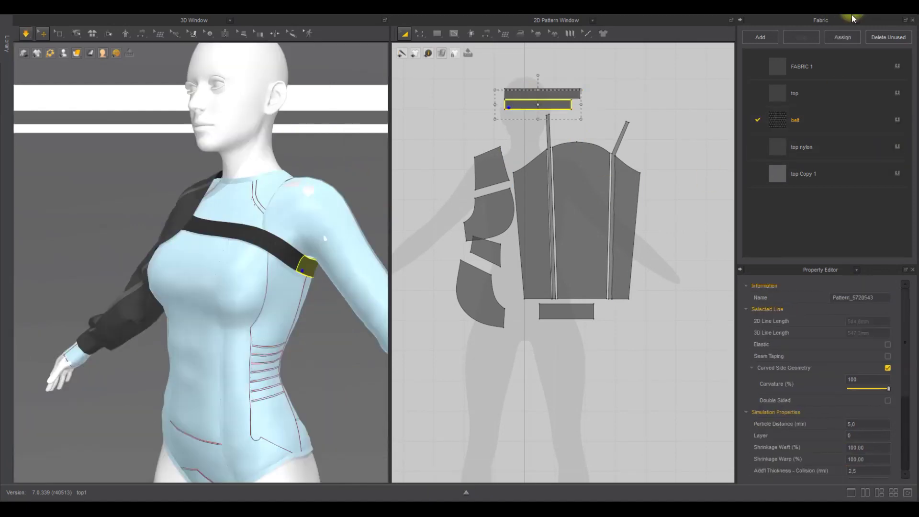
drag(310, 272, 319, 326)
drag(269, 254, 227, 265)
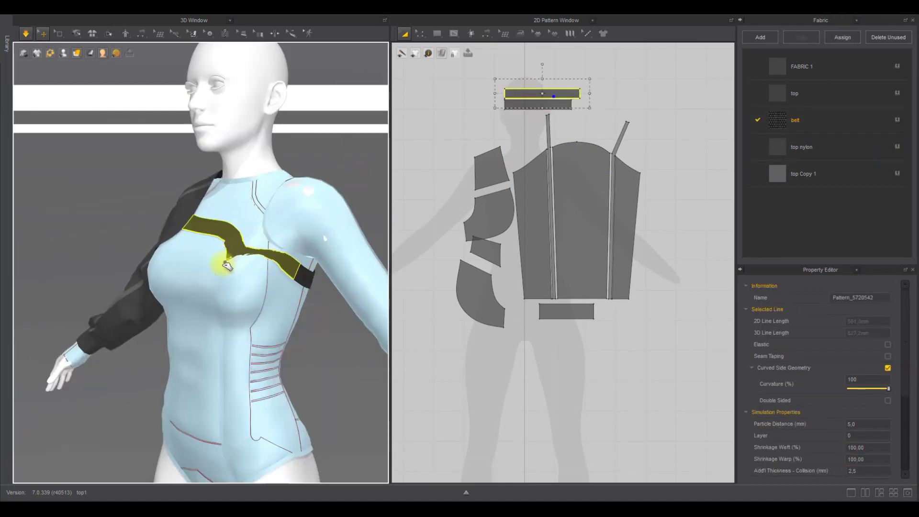
key(space)
click(328, 304)
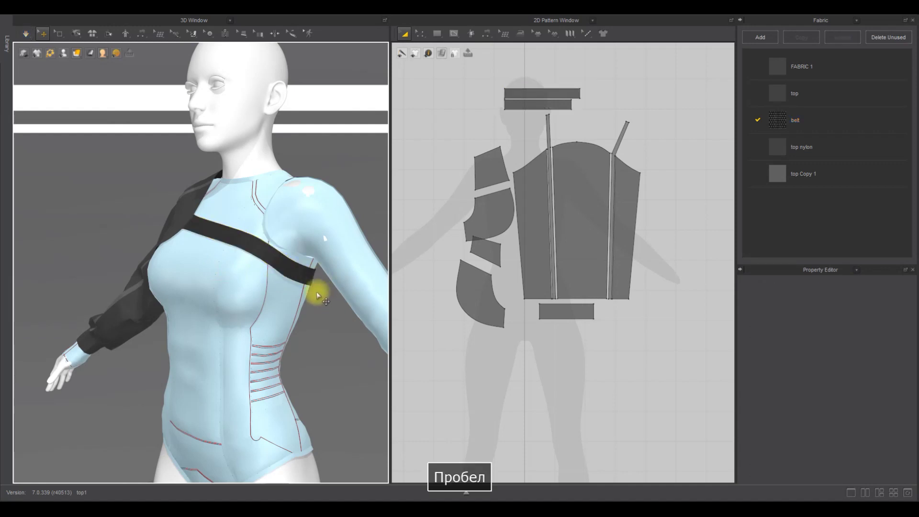
right_drag(318, 293, 349, 293)
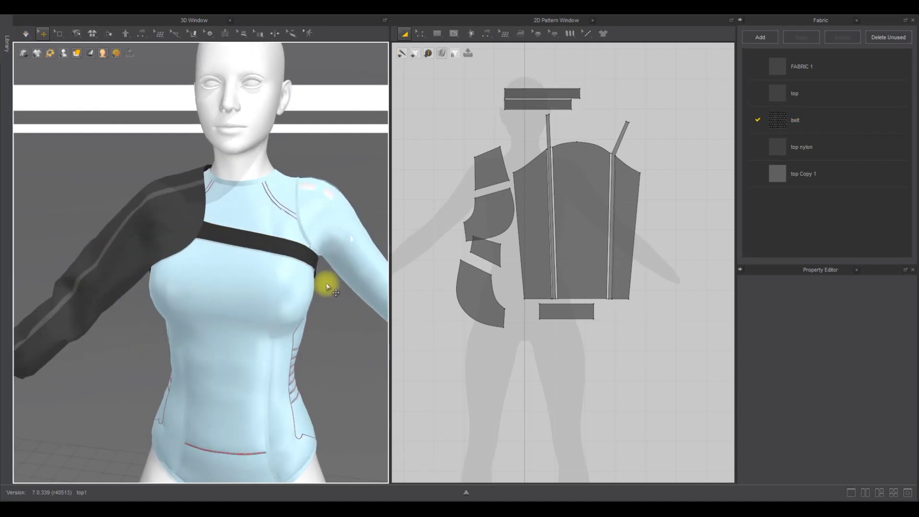
Step: Examine the belt fabric's properties and the fit of the garment from the front
click(816, 122)
scroll(866, 462, down, 10)
scroll(866, 466, down, 3)
click(874, 462)
click(576, 438)
scroll(225, 322, down, 3)
right_drag(221, 322, 268, 294)
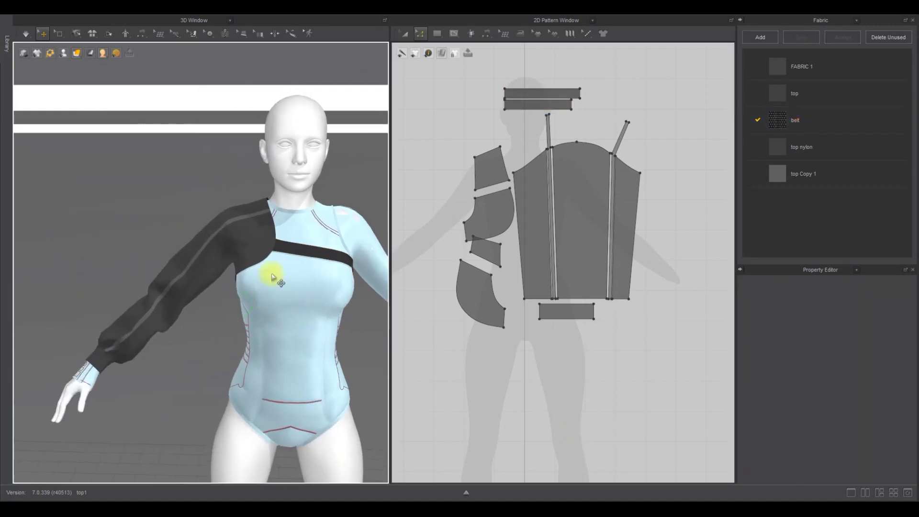
Step: Separate the overlapping shoulder panel pieces in the pattern layout by moving the front pieces away from the back pieces
click(259, 254)
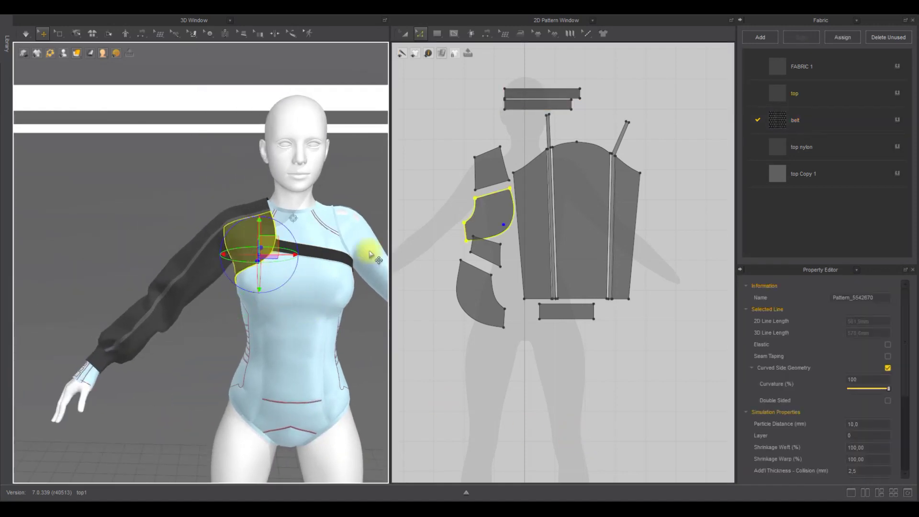
middle_drag(432, 81, 415, 117)
drag(472, 208, 468, 189)
drag(471, 238, 468, 211)
drag(478, 285, 470, 293)
drag(481, 217, 481, 220)
drag(467, 294, 468, 287)
click(511, 268)
Step: Offset the outer edges of the front and back shoulder panels as a single extended internal line at 10 mm
click(255, 261)
click(457, 400)
key(z)
click(463, 359)
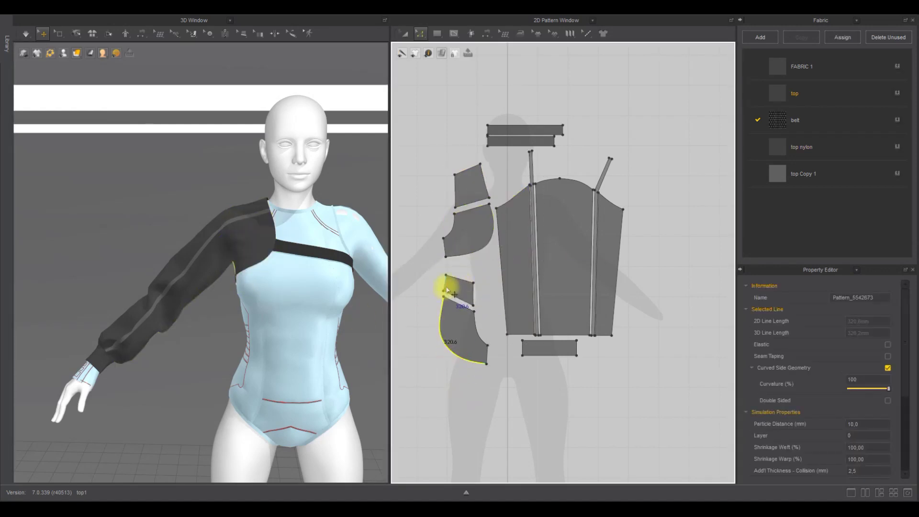
right_click(487, 178)
click(517, 248)
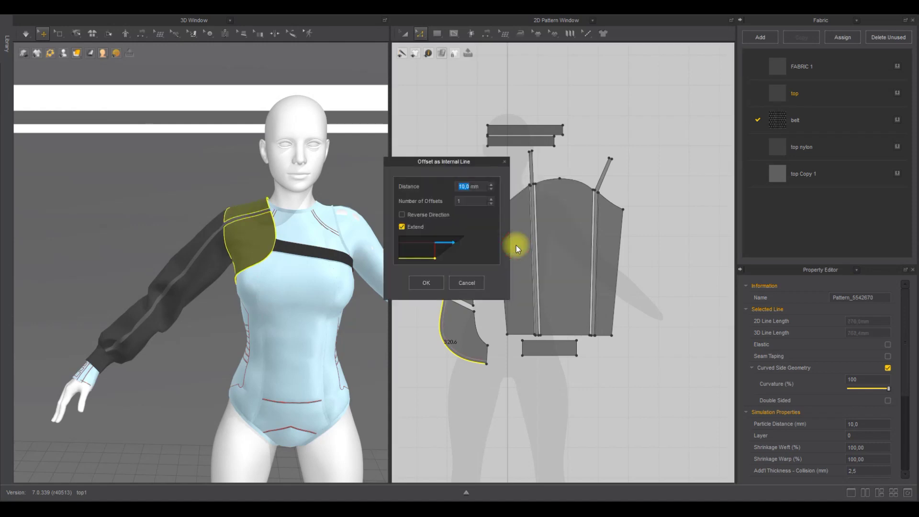
click(420, 283)
click(412, 309)
Step: Merge the upper front and upper back shoulder panels into one piece along the shoulder edge
right_drag(322, 264, 494, 258)
scroll(293, 274, up, 4)
click(263, 288)
shift+click(273, 202)
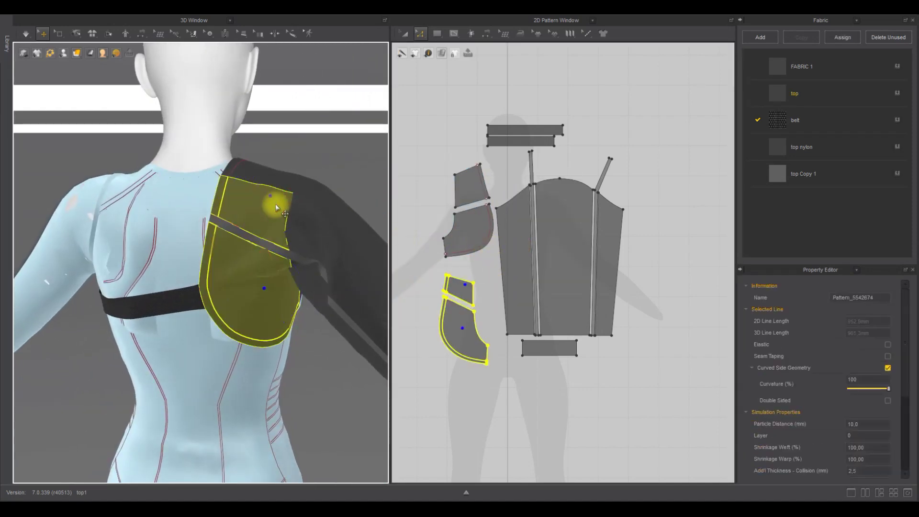
right_drag(275, 205, 293, 203)
shift+click(293, 203)
click(468, 169)
shift+click(461, 279)
right_click(461, 280)
click(495, 371)
click(531, 395)
Step: Rearrange the merged upper shoulder panel and the lower back panel in the pattern layout
click(403, 36)
drag(458, 276, 410, 206)
drag(463, 328, 457, 296)
Step: Clone the three shoulder panel pieces and place the copies beside the originals, level with them and away from the sleeve
scroll(324, 263, down, 2)
right_drag(323, 263, 295, 273)
click(277, 211)
right_drag(277, 211, 413, 227)
scroll(301, 239, down, 3)
shift+click(460, 295)
right_click(459, 295)
click(533, 181)
scroll(396, 246, down, 4)
middle_drag(378, 261, 453, 266)
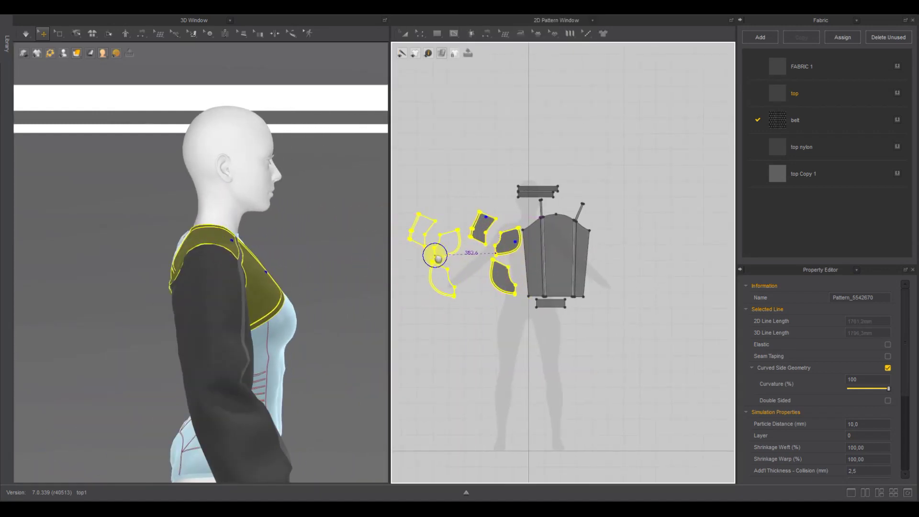
click(426, 254)
right_click(439, 243)
click(471, 140)
click(469, 140)
Step: Simulate the doubled shoulder panels while pulling the fabric near the front belt joint
right_drag(283, 258, 156, 269)
middle_drag(435, 218, 518, 213)
key(space)
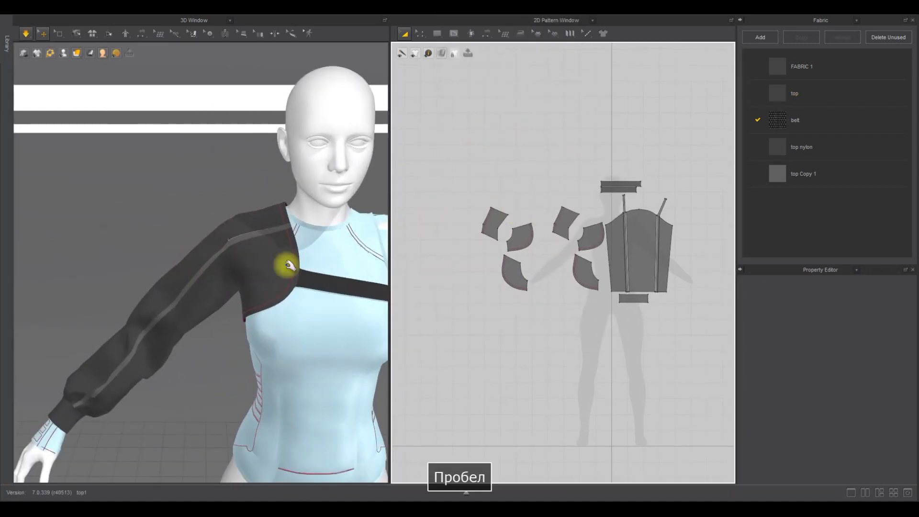
drag(325, 281, 290, 282)
key(space)
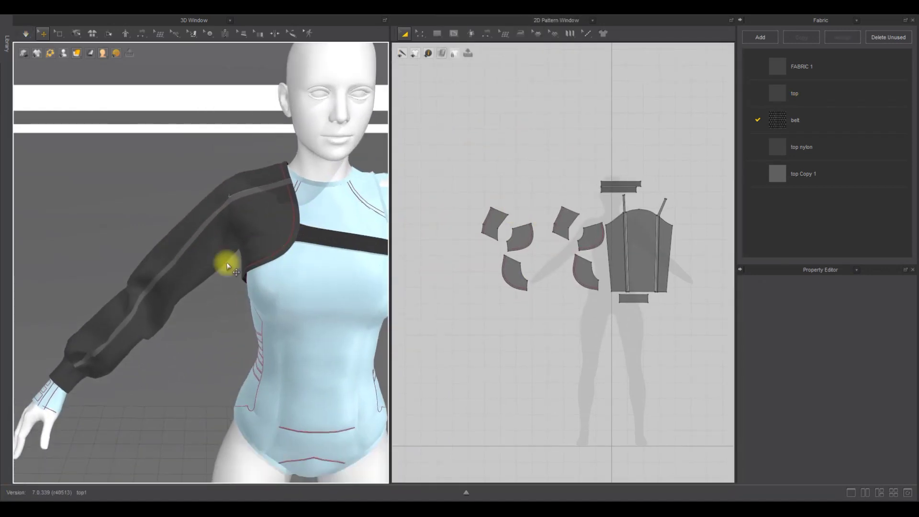
click(206, 259)
shift+click(142, 259)
middle_drag(514, 262, 461, 257)
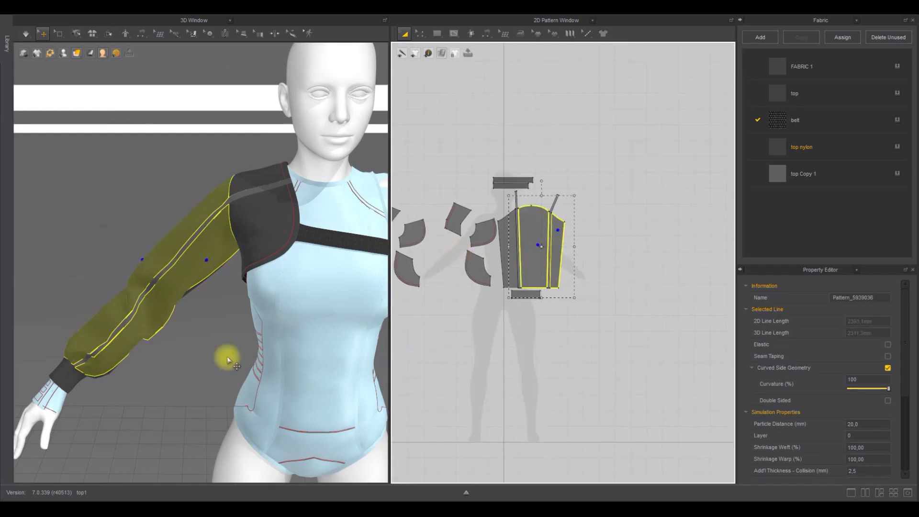
click(204, 375)
Step: Offset the cuff's short side edge as 35 internal lines spaced 5 mm apart
click(66, 379)
scroll(528, 311, up, 5)
key(z)
right_click(466, 317)
click(498, 402)
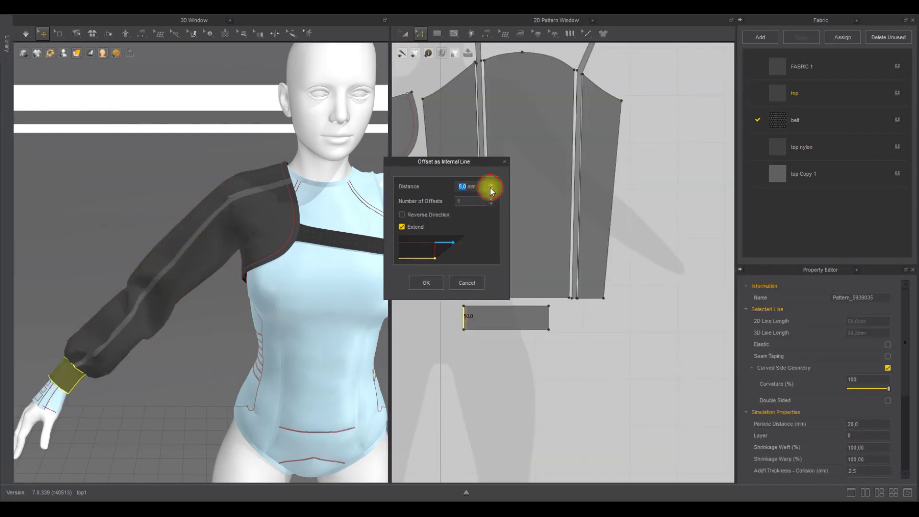
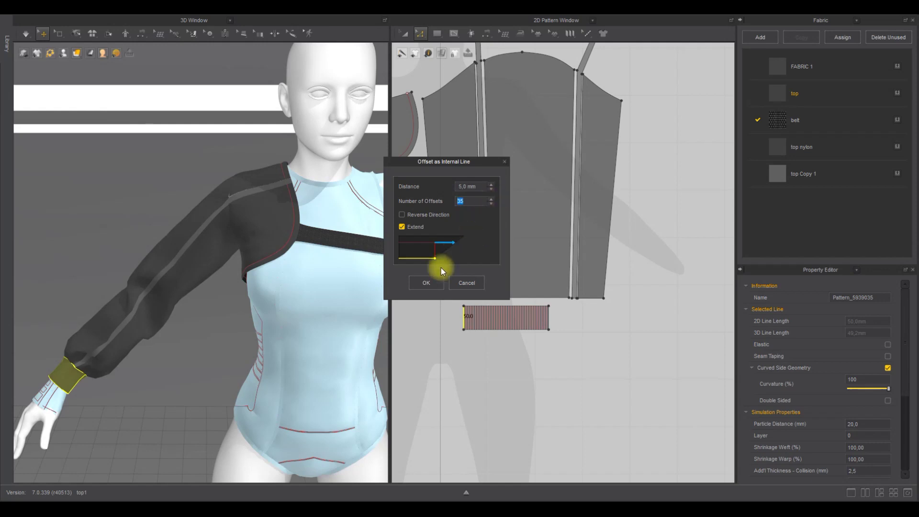
click(433, 282)
click(404, 34)
click(519, 431)
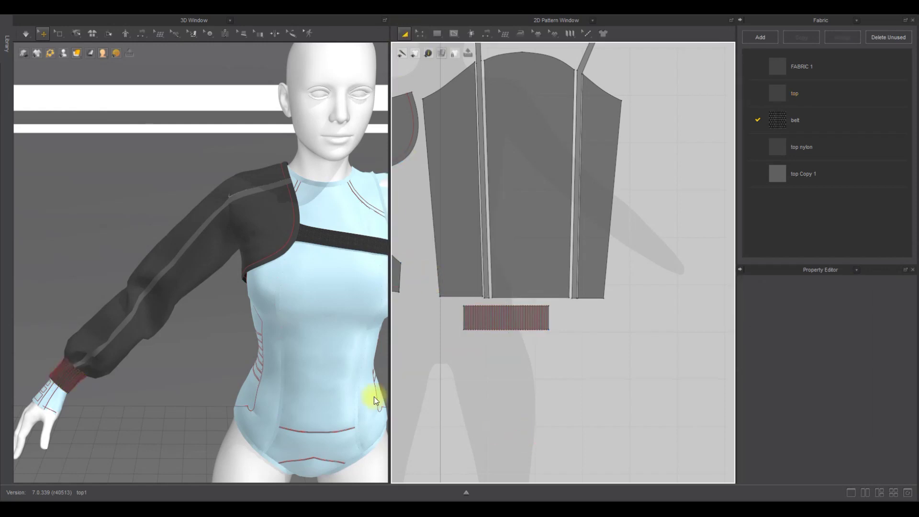
Step: Set the particle distance of all three nylon sleeve panels to 10 mm
right_drag(198, 346, 195, 320)
middle_drag(194, 319, 226, 244)
mouse_move(227, 244)
right_down()
mouse_move(244, 258)
mouse_move(222, 243)
right_up()
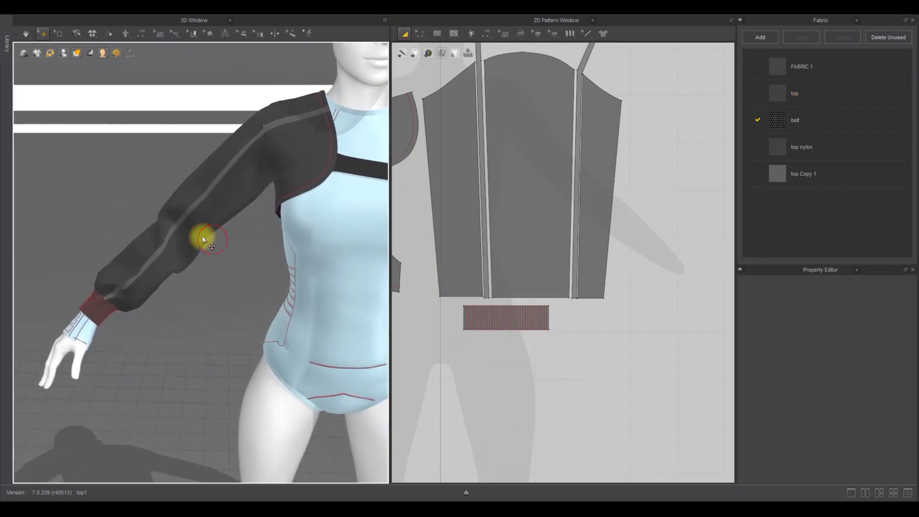
click(203, 239)
shift+click(148, 221)
click(864, 425)
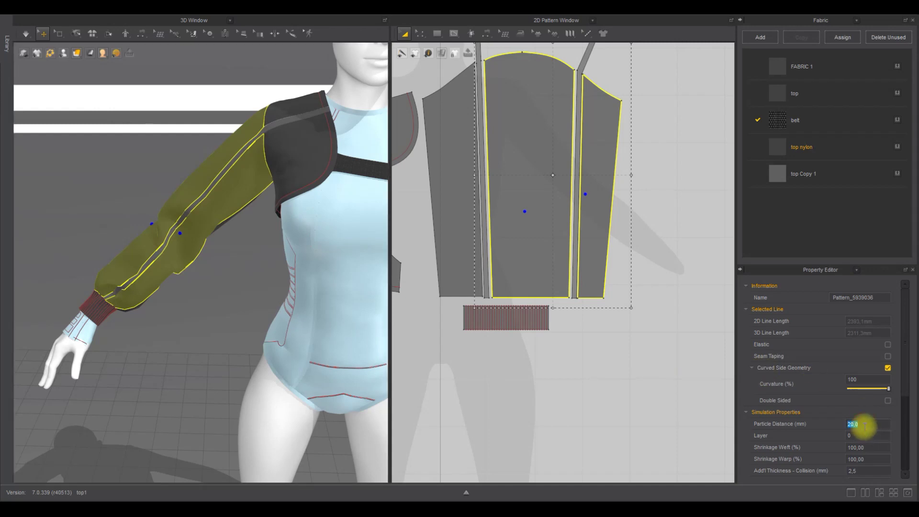
shift+click(471, 286)
click(857, 424)
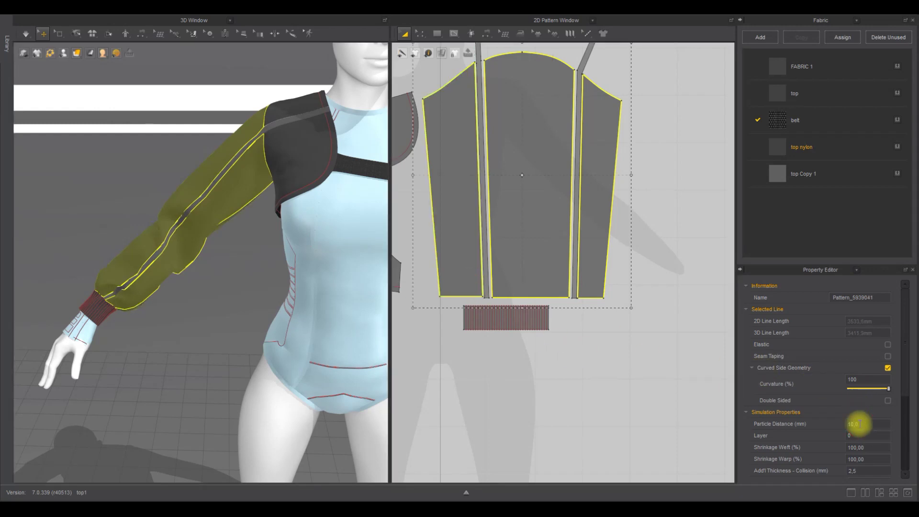
click(230, 332)
Step: Simulate the refined sleeve while pulling its panels to settle the folds
key(space)
click(197, 253)
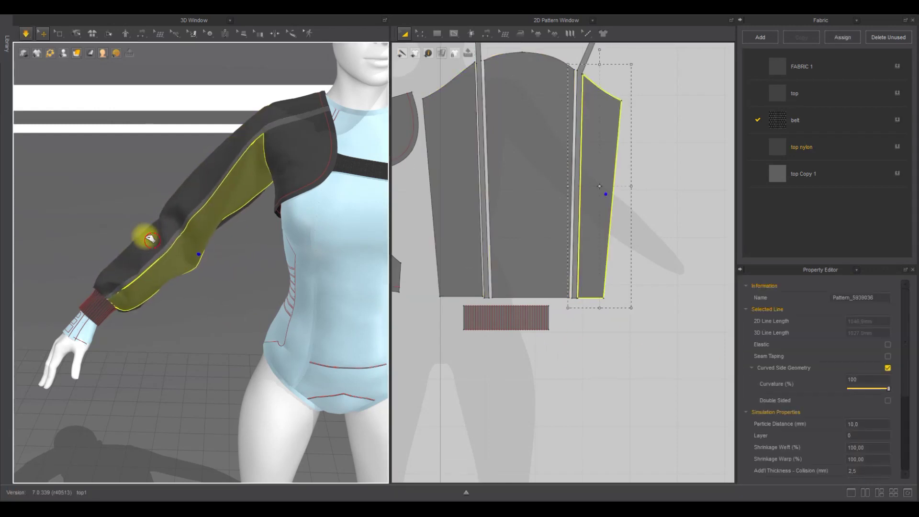
click(231, 221)
key(space)
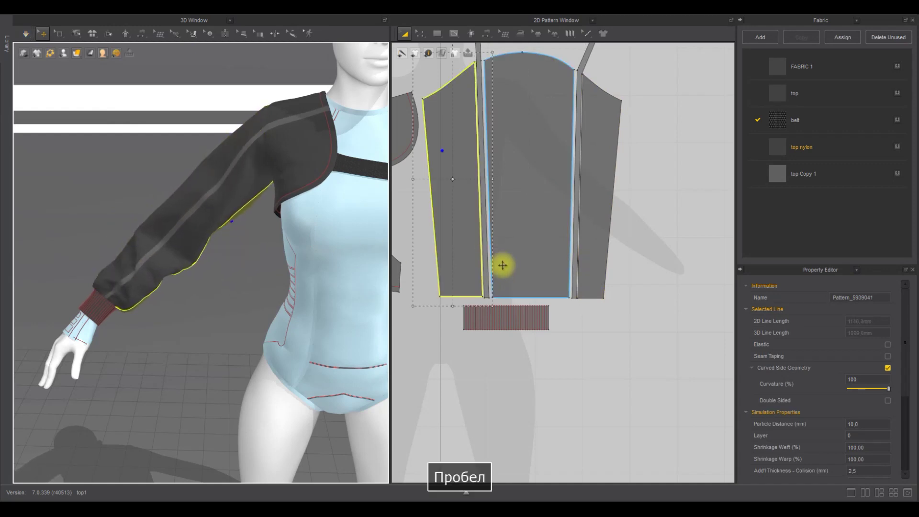
Step: Draw a tall narrow rectangular strip about 33 mm wide beside the sleeve pattern, using the belt fabric
scroll(503, 265, down, 3)
middle_drag(515, 267, 500, 281)
click(615, 239)
right_drag(259, 262, 275, 294)
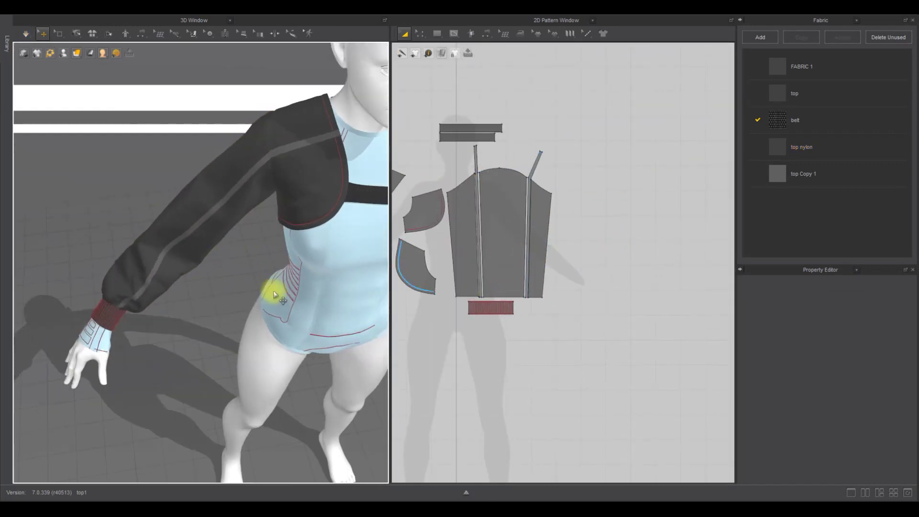
click(795, 120)
click(437, 33)
scroll(512, 180, up, 3)
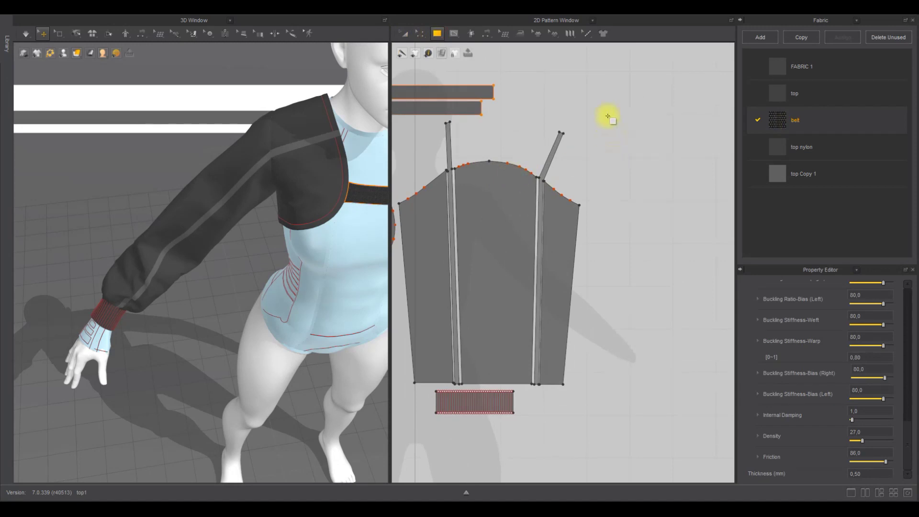
drag(595, 114, 606, 373)
click(405, 33)
click(617, 244)
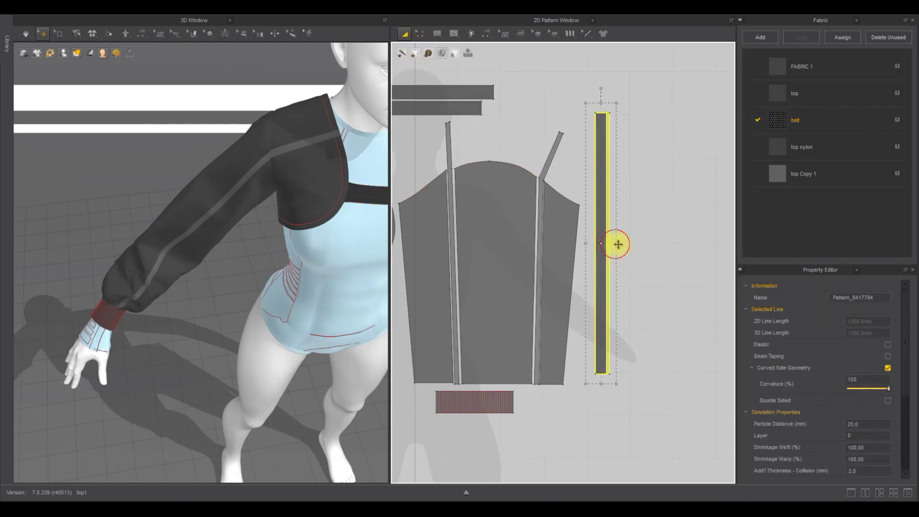
drag(617, 244, 618, 244)
click(651, 213)
scroll(227, 214, down, 5)
Step: Move the belt-fabric strip in 3D so it floats beside the avatar's sleeved shoulder
key(n)
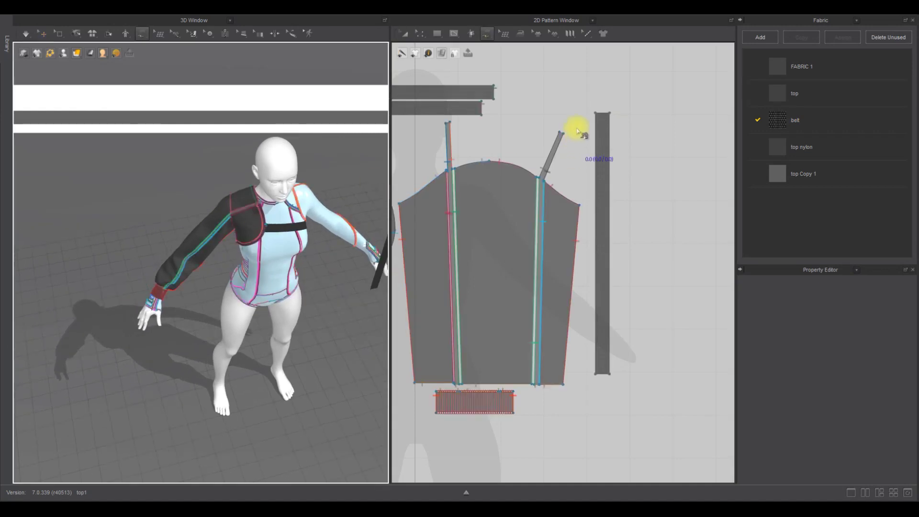
scroll(586, 158, down, 3)
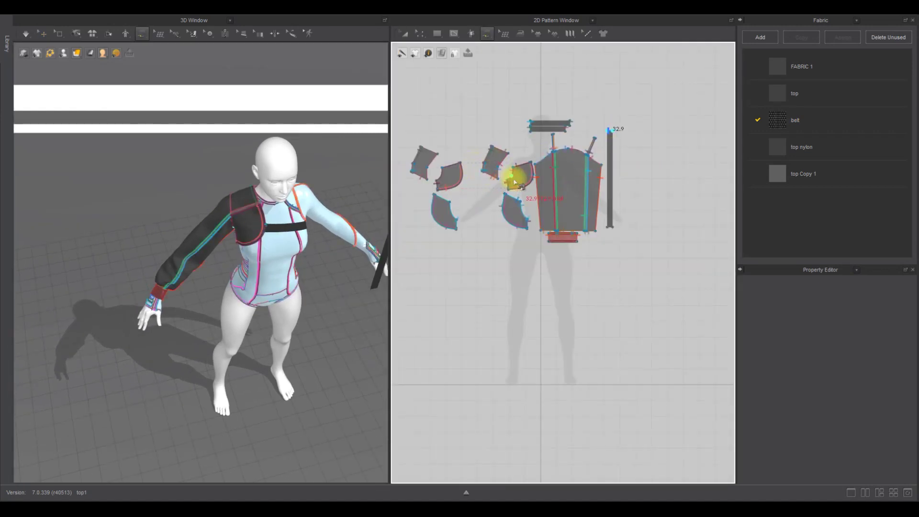
scroll(473, 166, up, 5)
click(404, 34)
scroll(564, 167, down, 5)
drag(451, 134, 519, 240)
right_drag(359, 203, 209, 188)
scroll(209, 188, up, 3)
click(43, 33)
scroll(307, 197, down, 3)
right_drag(336, 212, 378, 270)
drag(378, 270, 182, 252)
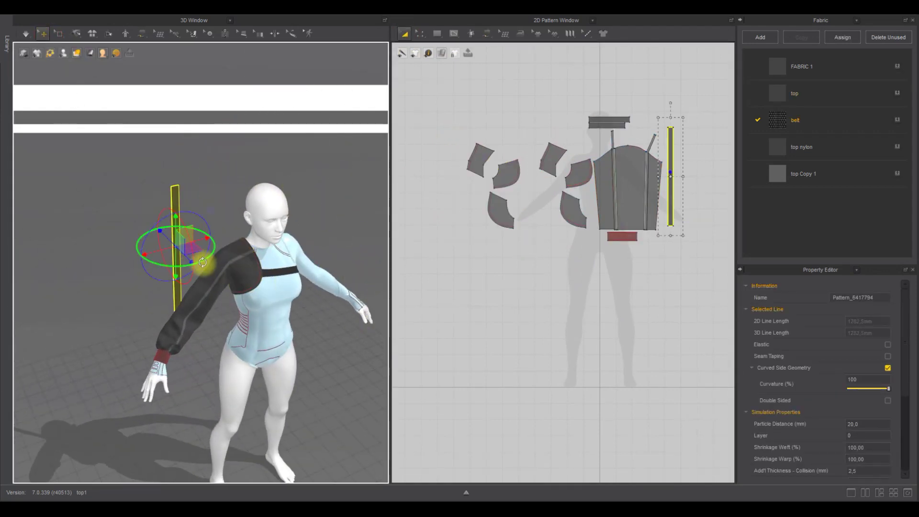
Step: Rotate and position the strip in 3D so it lies along the outer sleeve, starting at the shoulder
drag(190, 210, 225, 204)
click(204, 180)
right_drag(205, 180, 285, 191)
drag(207, 281, 251, 298)
right_drag(319, 247, 189, 268)
scroll(246, 275, up, 3)
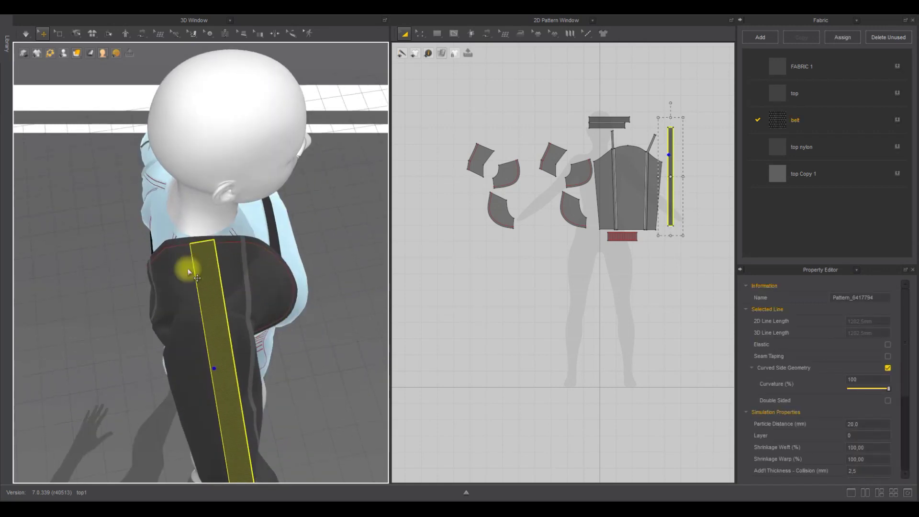
Step: Sew the strip's short upper end to a 32.9 mm section of the back shoulder panel's neck-side edge
click(179, 249)
middle_drag(571, 229, 534, 243)
key(m)
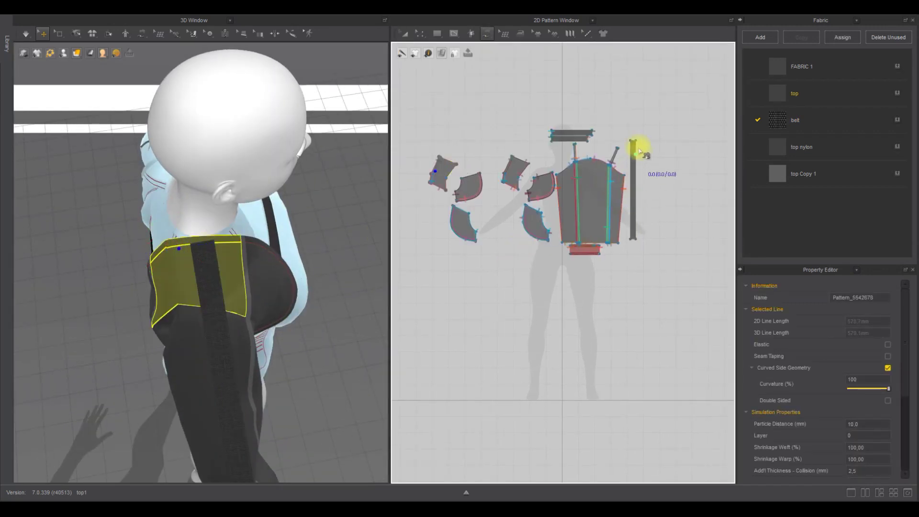
click(636, 141)
click(631, 140)
scroll(433, 176, up, 5)
middle_drag(415, 174, 465, 184)
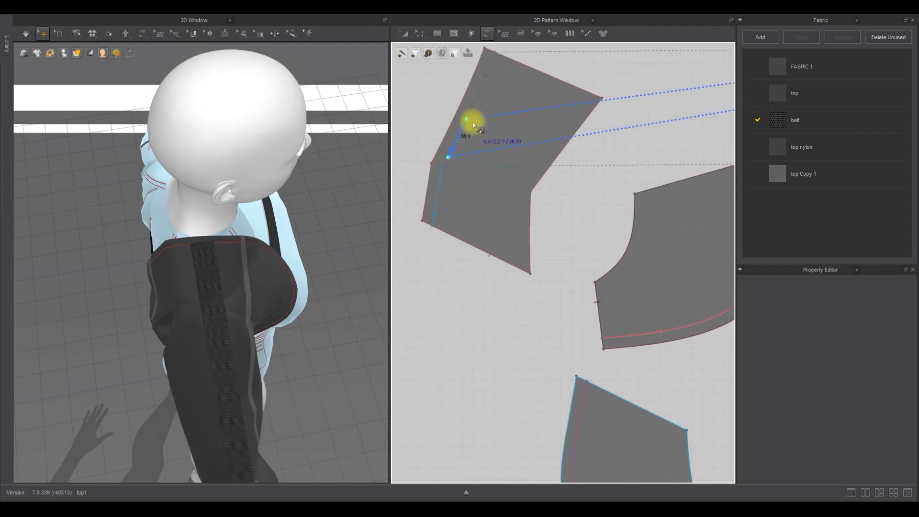
right_drag(260, 228, 267, 203)
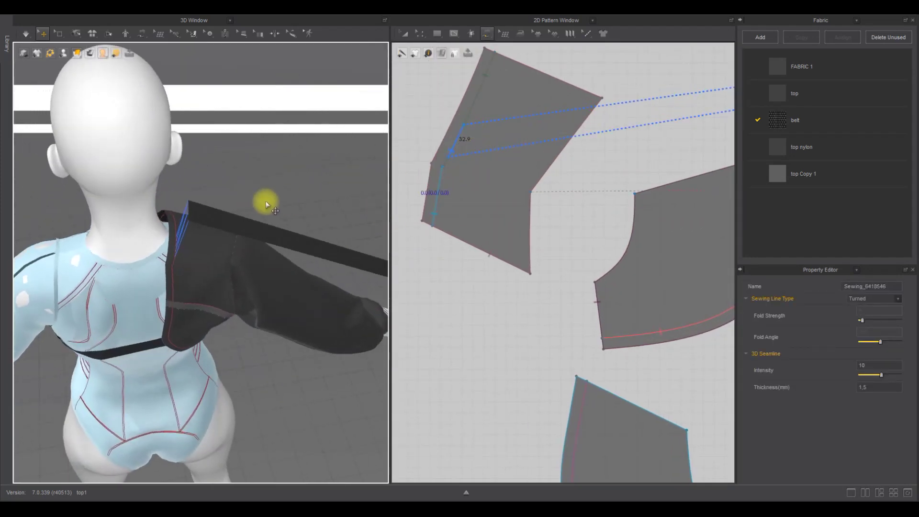
click(258, 231)
Step: Draw an internal line straight across the belt-fabric strip, roughly a quarter of the way below its upper end
scroll(488, 178, down, 3)
key(b)
click(452, 34)
scroll(588, 164, up, 4)
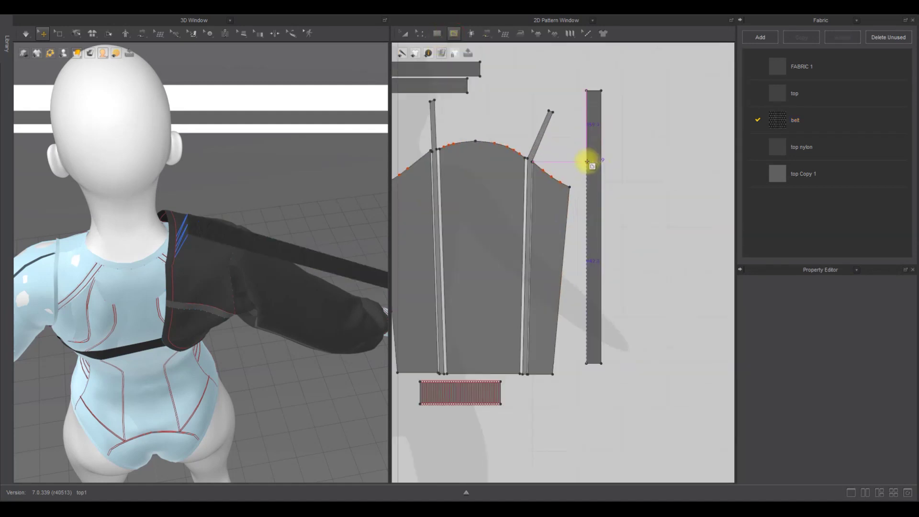
click(589, 159)
double_click(604, 159)
Step: Sew the strip's crosswise internal line to the upper curved edge of the middle sleeve panel
key(m)
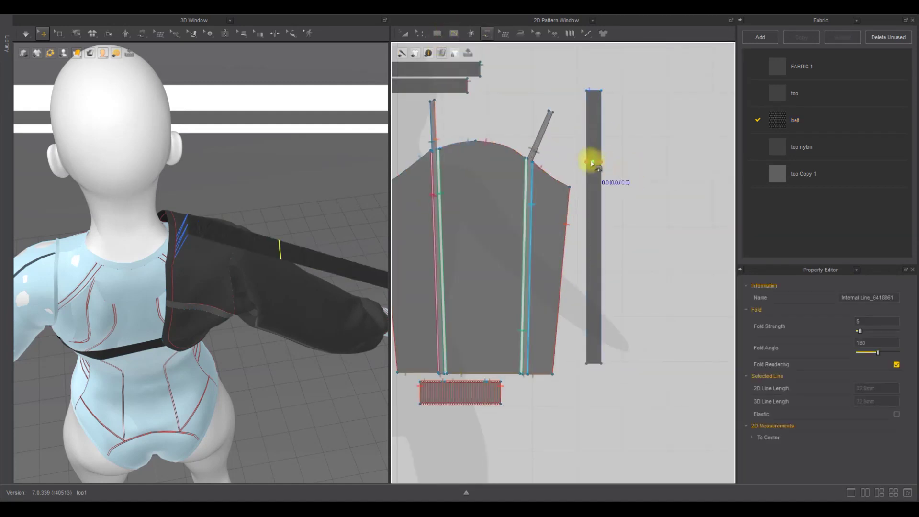
key(ctrl+z)
scroll(479, 141, up, 3)
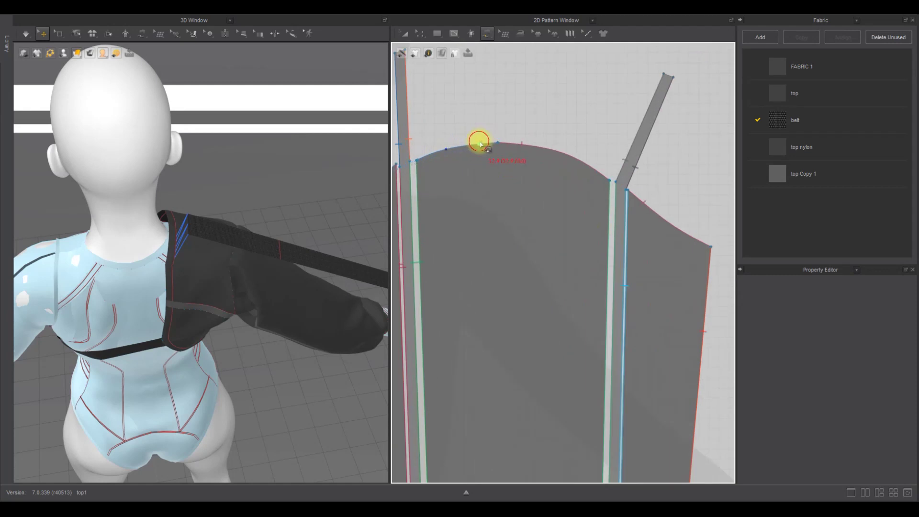
click(512, 146)
Step: Simulate the strip briefly and move its crosswise internal line higher up the pattern
key(z)
scroll(524, 117, down, 5)
scroll(592, 151, up, 4)
click(577, 152)
click(625, 148)
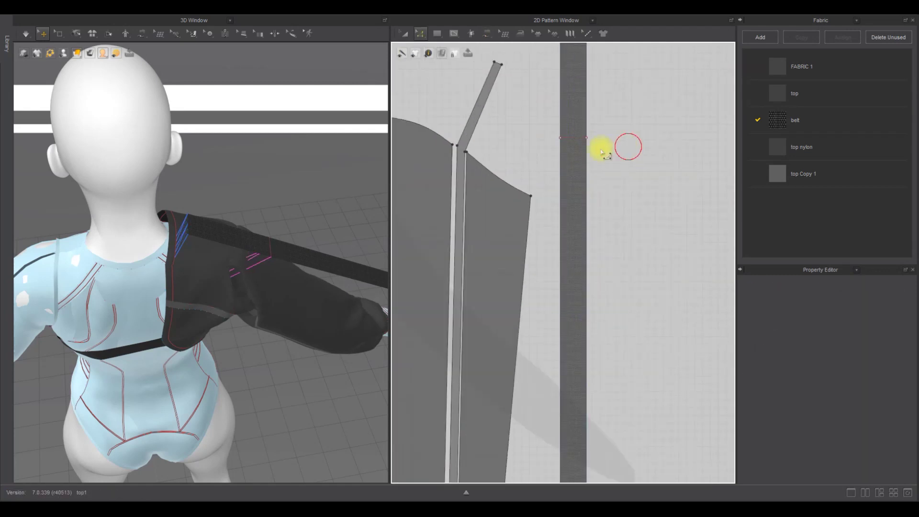
key(space)
key(space)
drag(577, 137, 576, 109)
Step: Pull the strip into place during simulation and set its particle distance to 10 mm
key(space)
drag(282, 271, 287, 273)
key(space)
double_click(868, 424)
text(1)
Step: Simulate the refined strip so it settles over the shoulder and down the sleeve
click(311, 194)
right_drag(311, 194, 258, 264)
scroll(259, 265, up, 3)
mouse_move(77, 58)
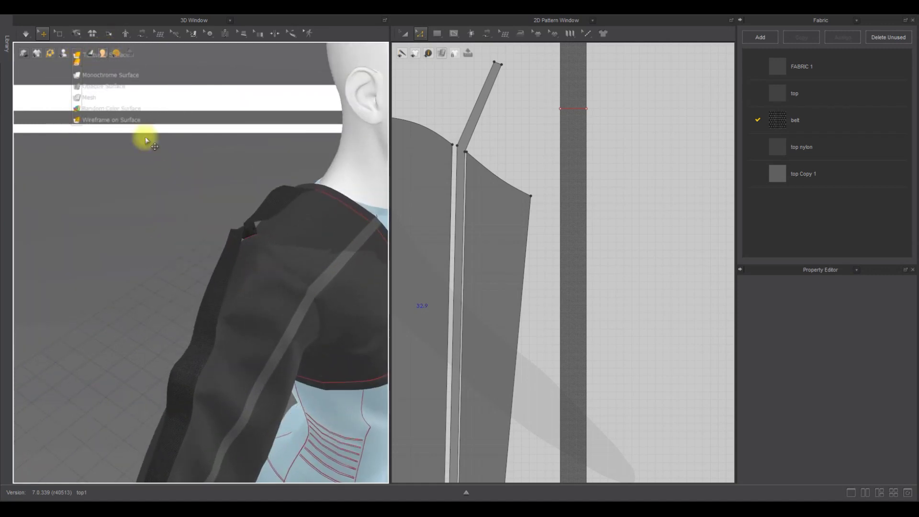
right_drag(200, 182, 156, 194)
key(space)
right_drag(260, 178, 275, 186)
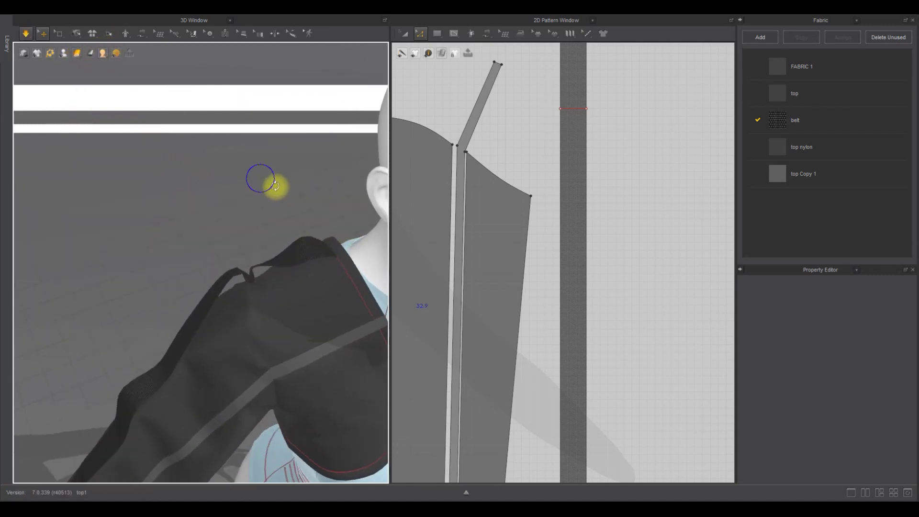
middle_drag(274, 281, 348, 141)
scroll(349, 142, down, 3)
key(space)
scroll(520, 207, down, 3)
Step: Copy the strip's internal line and paste it at three heights down the centre of the middle sleeve panel
middle_drag(534, 212, 544, 148)
click(579, 119)
key(ctrl+c)
key(ctrl+v)
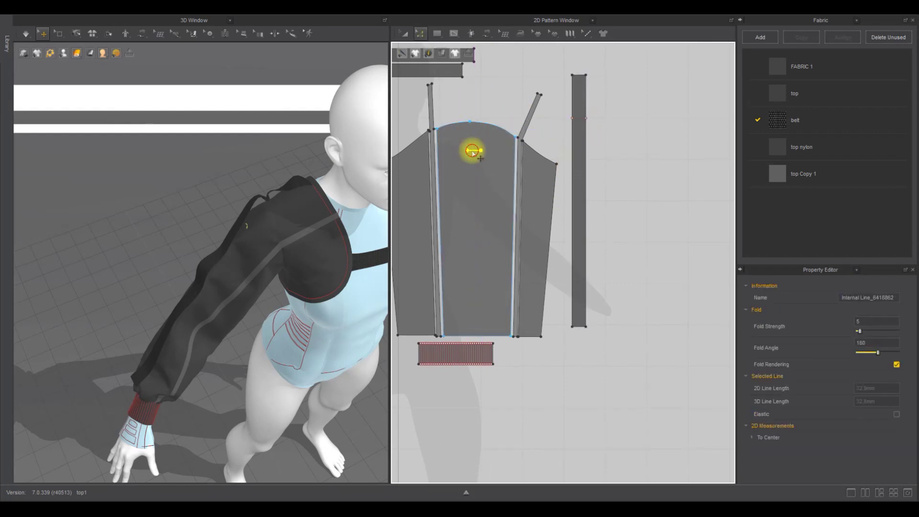
click(216, 246)
right_drag(218, 247, 501, 199)
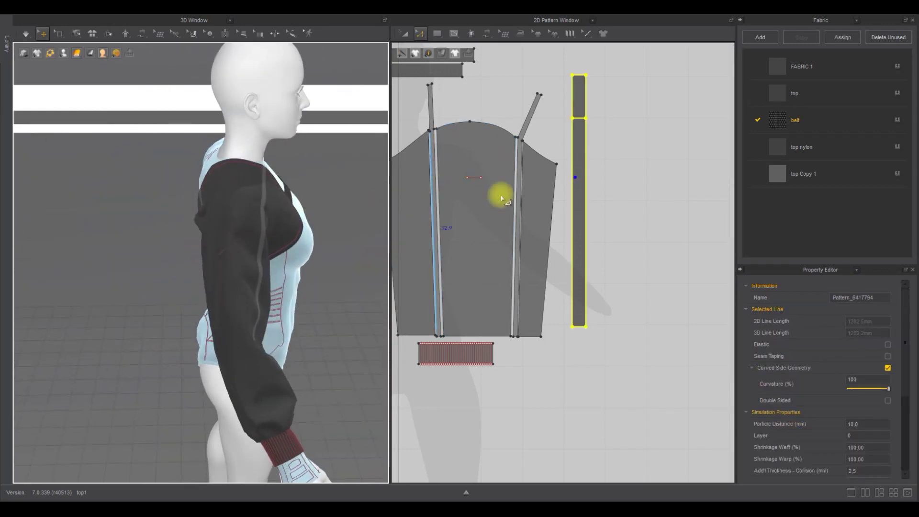
click(475, 181)
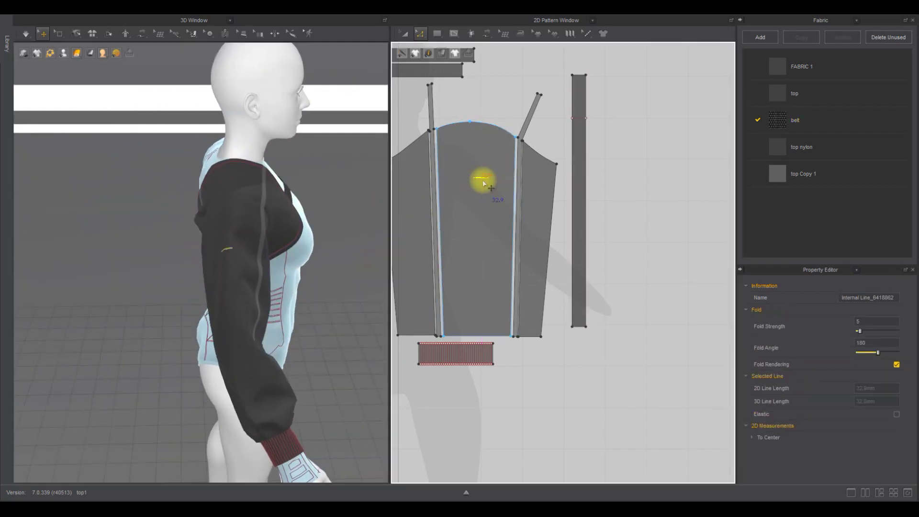
key(ctrl+v)
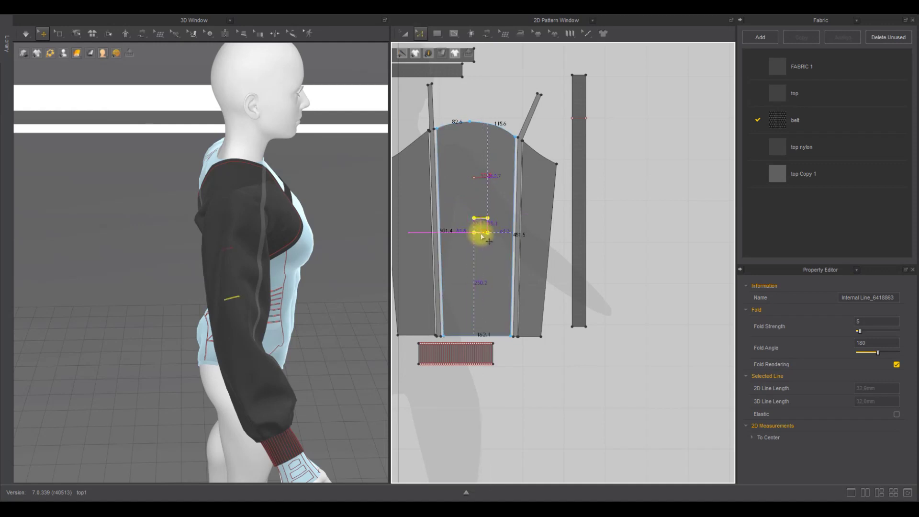
click(481, 235)
key(ctrl+v)
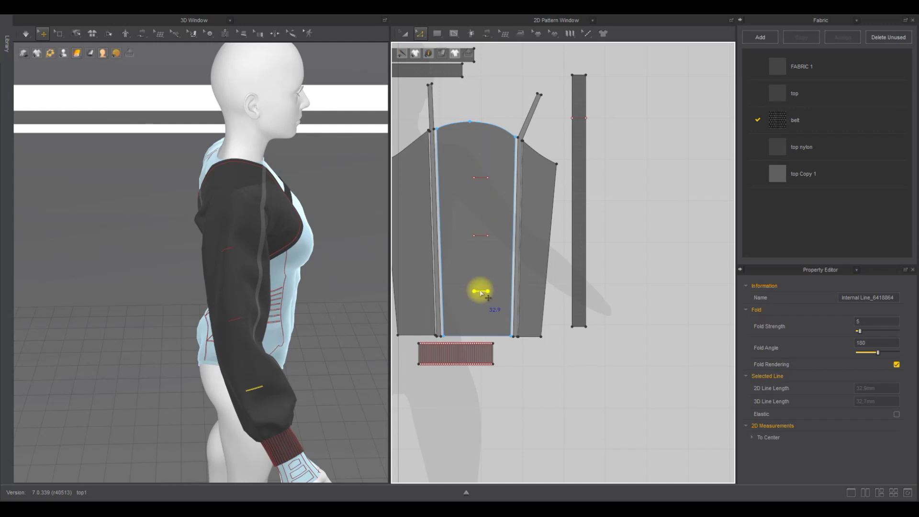
Step: Paste three more crosswise internal lines at roughly even spacing down the strip, below the existing one
click(583, 118)
key(ctrl+v)
click(580, 164)
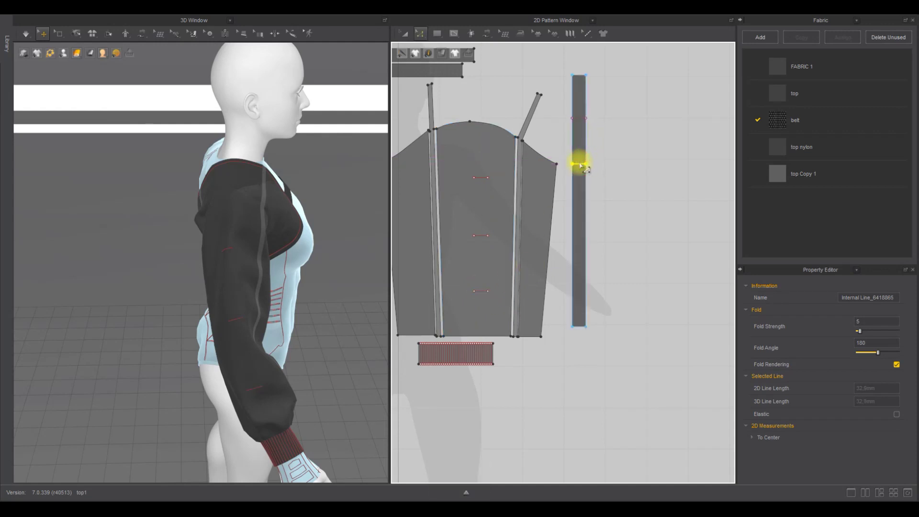
key(ctrl+v)
click(579, 224)
key(ctrl+v)
click(579, 280)
Step: Sew the strip's three lower internal lines to the three matching lines on the middle sleeve panel
right_drag(347, 259, 353, 252)
key(n)
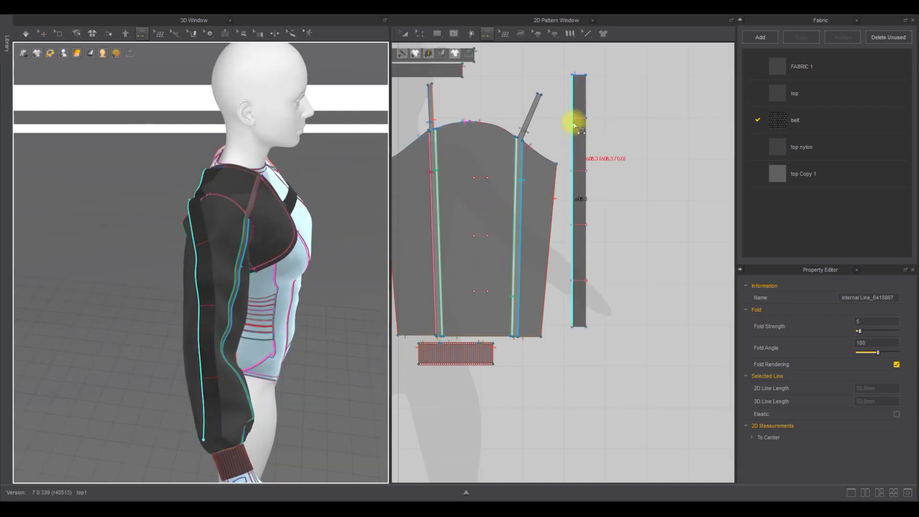
click(576, 171)
click(475, 237)
click(579, 225)
click(477, 287)
click(576, 280)
click(632, 257)
Step: Select the strip's four crosswise internal lines and shift them together slightly down the pattern
right_drag(330, 259, 239, 248)
right_drag(316, 214, 378, 258)
key(z)
click(578, 119)
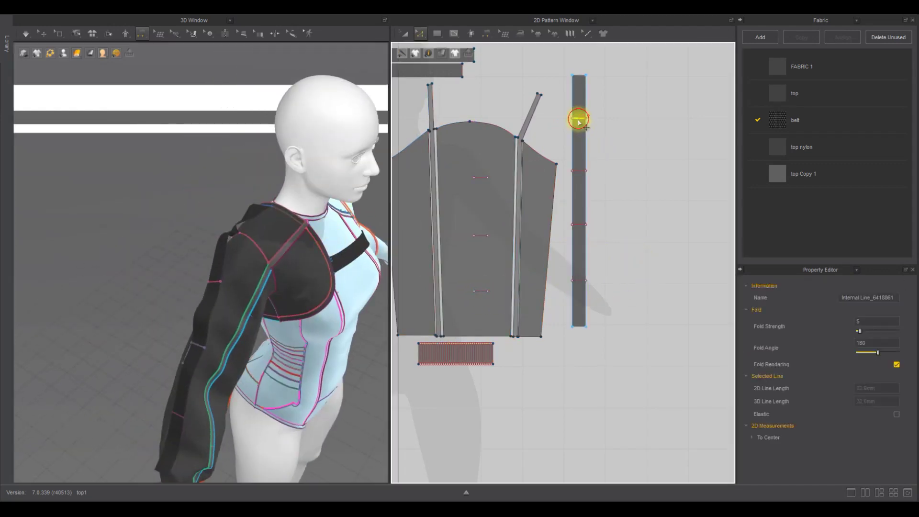
scroll(582, 270, up, 4)
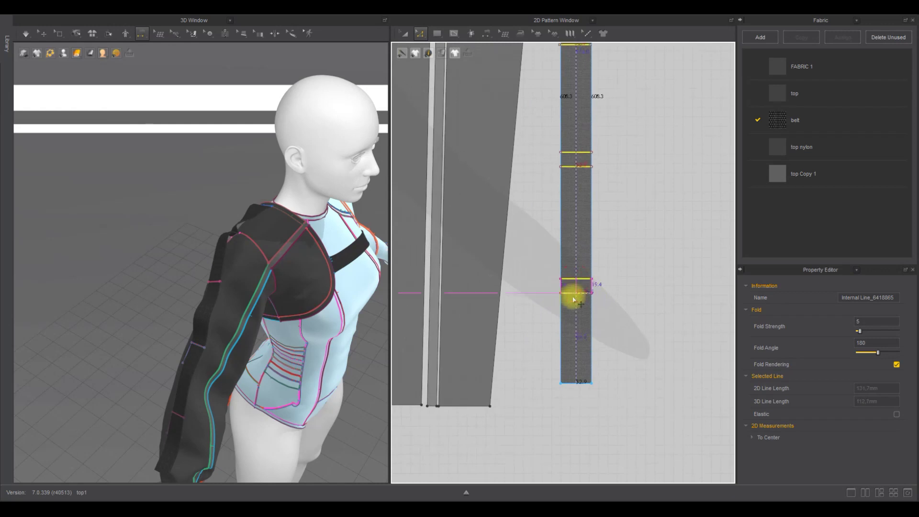
click(626, 259)
Step: Simulate the garment so the strip attaches to the sleeve along the sewn internal lines
right_drag(280, 280, 213, 250)
click(46, 33)
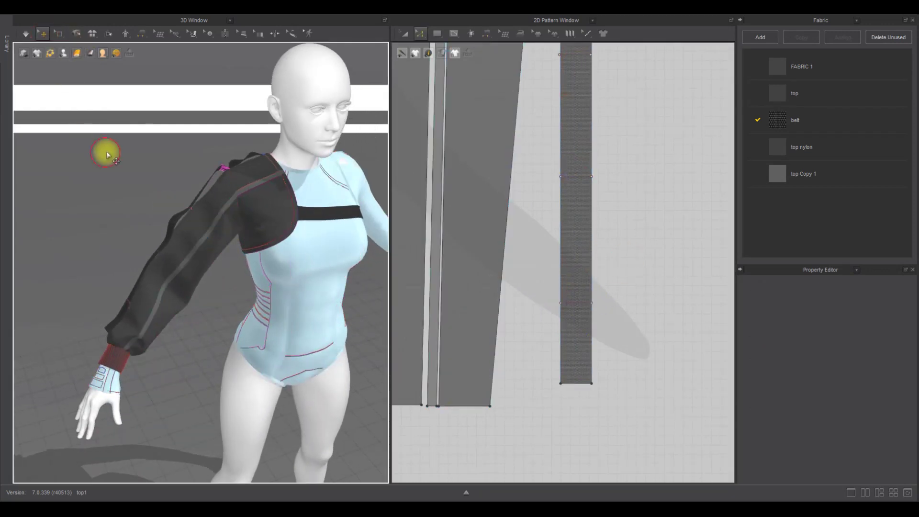
right_drag(133, 155, 173, 166)
key(space)
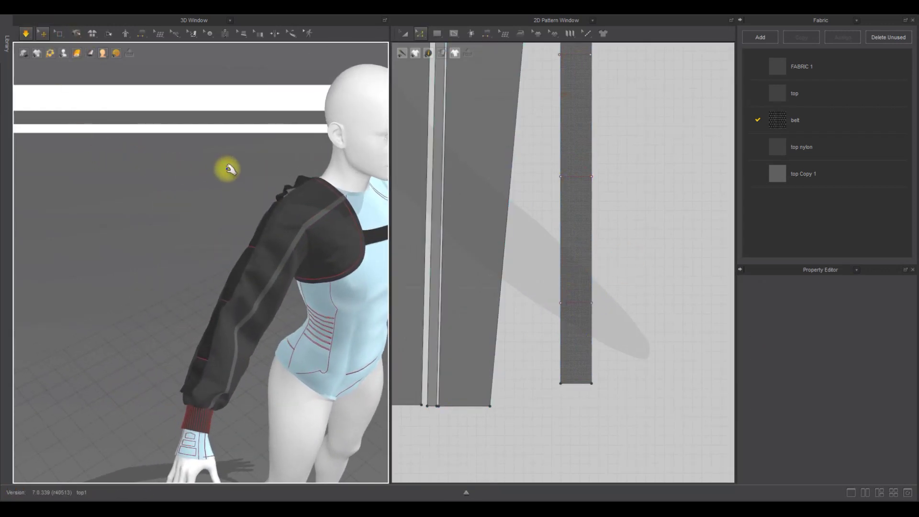
key(space)
Step: Move the strip's uppermost internal line closer to the second one, undoing the last change
scroll(589, 153, down, 4)
scroll(576, 146, up, 3)
click(579, 170)
scroll(578, 173, up, 2)
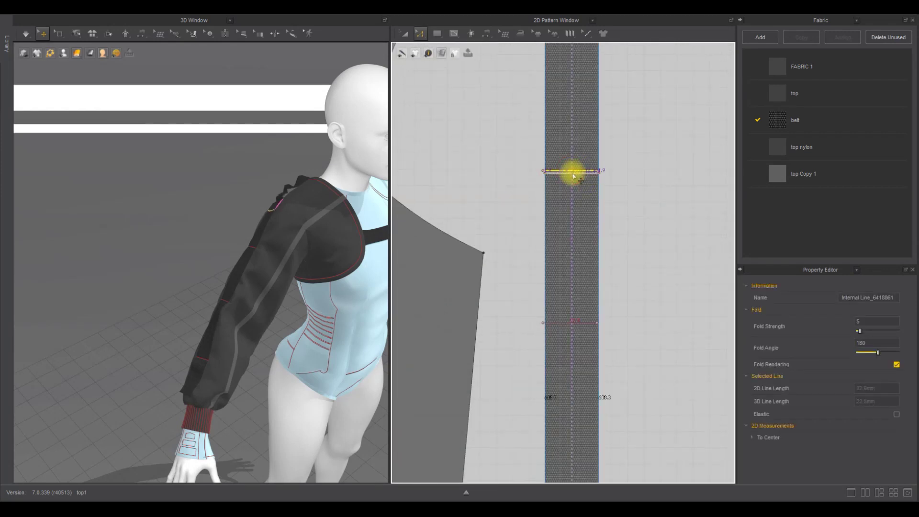
scroll(574, 176, down, 2)
key(space)
key(ctrl+z)
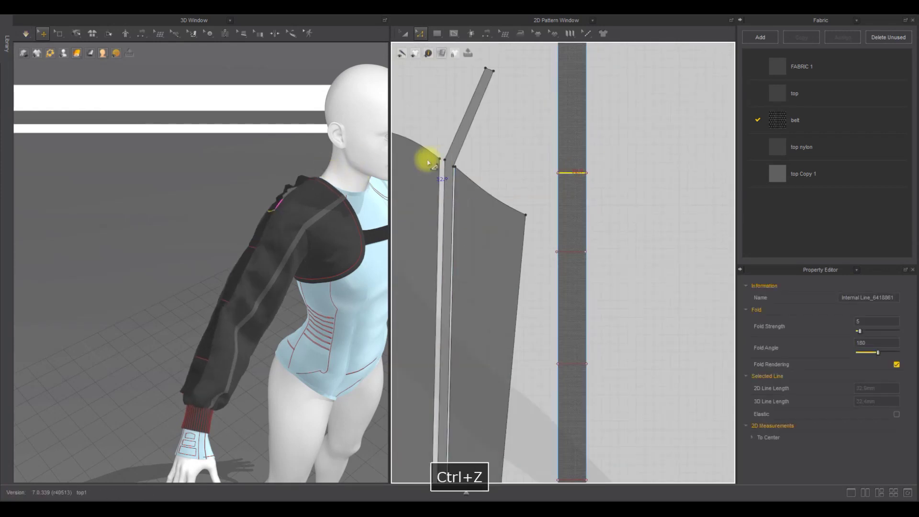
Step: Move the strip's second and third internal lines farther down and simulate to form looser loops between the attachments
click(632, 199)
drag(574, 251, 578, 302)
middle_drag(630, 313, 622, 172)
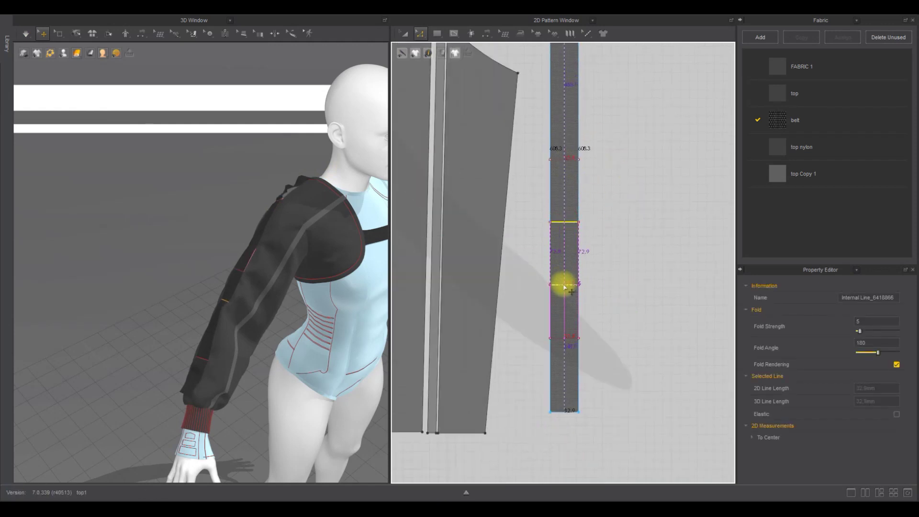
click(634, 371)
key(space)
right_drag(259, 324, 228, 294)
scroll(263, 331, up, 3)
key(space)
Step: Delete the strip's lowest internal line, move the third line farther down, and simulate the change
click(567, 391)
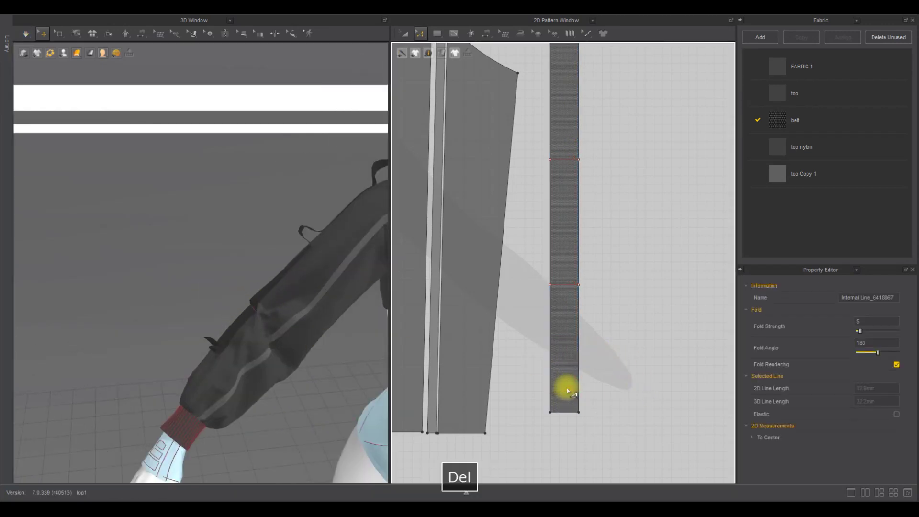
key(space)
key(space)
click(567, 307)
key(space)
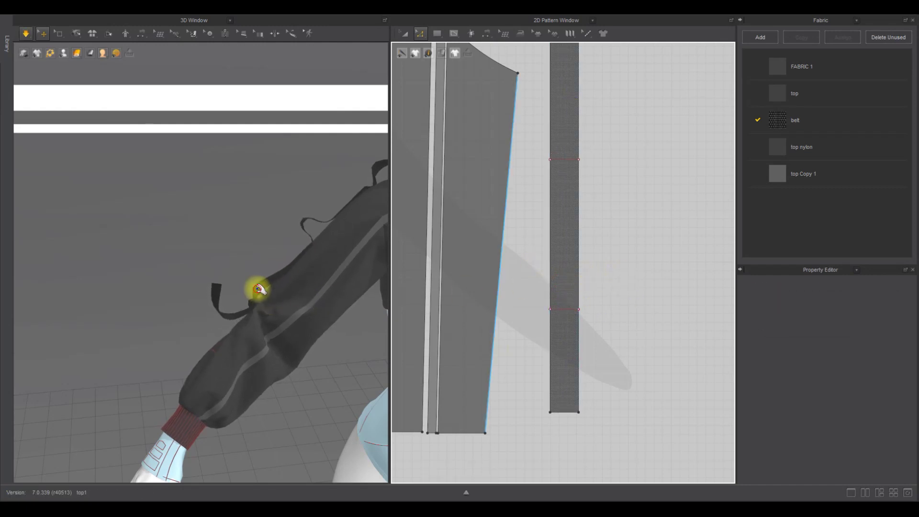
Step: Pull the sleeve and strip during simulation to arrange the loops and the free end along the arm
click(222, 349)
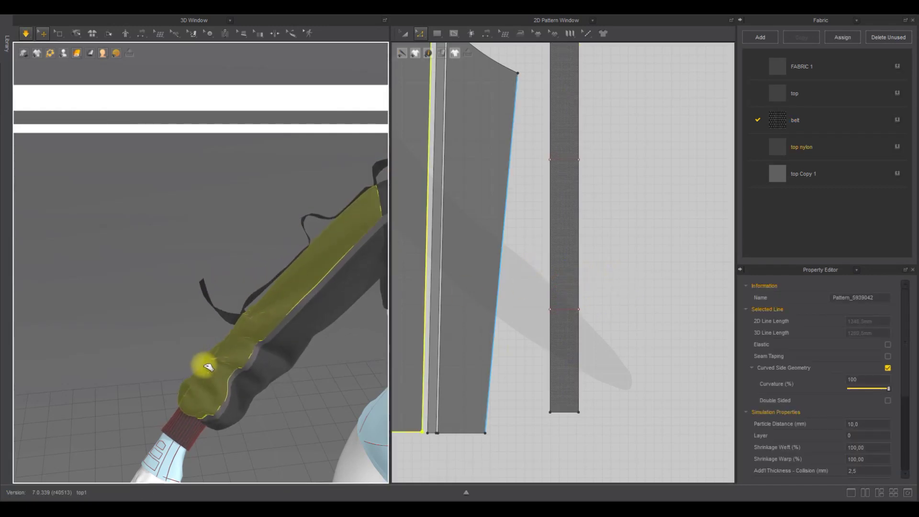
drag(297, 289, 312, 272)
right_drag(312, 272, 291, 314)
drag(291, 314, 228, 331)
drag(260, 275, 294, 281)
right_drag(294, 281, 292, 312)
drag(213, 316, 248, 352)
key(space)
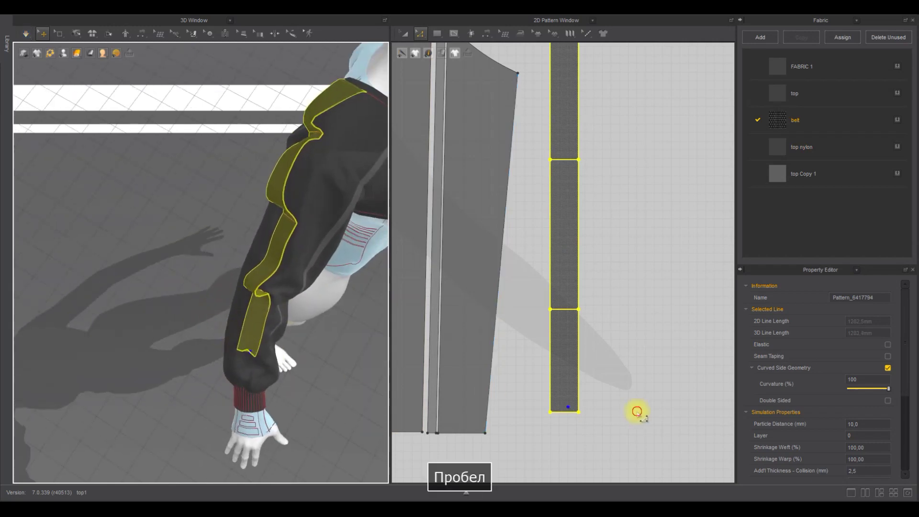
Step: Lengthen the strip in two stages by moving its lower edge down, simulating the new length
click(638, 412)
drag(569, 418, 570, 462)
key(space)
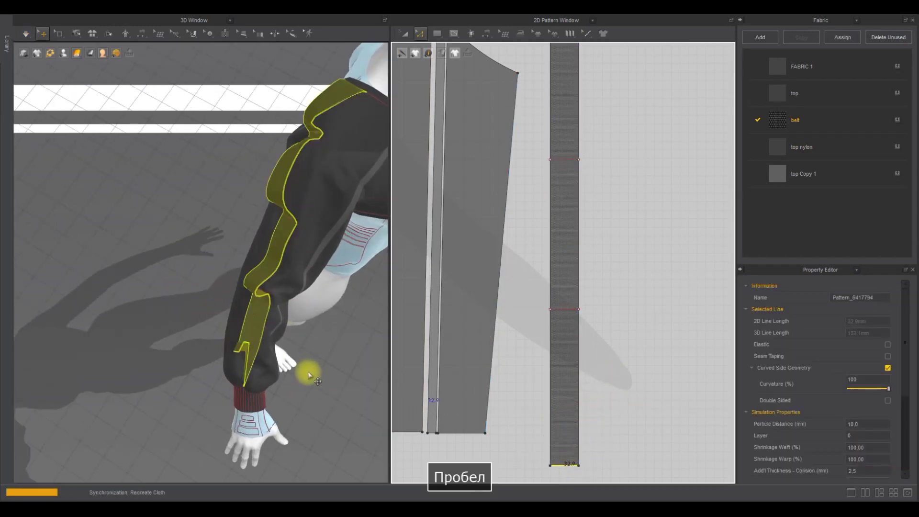
key(space)
middle_drag(607, 386, 603, 267)
drag(559, 347, 564, 418)
right_drag(236, 354, 254, 328)
key(space)
key(space)
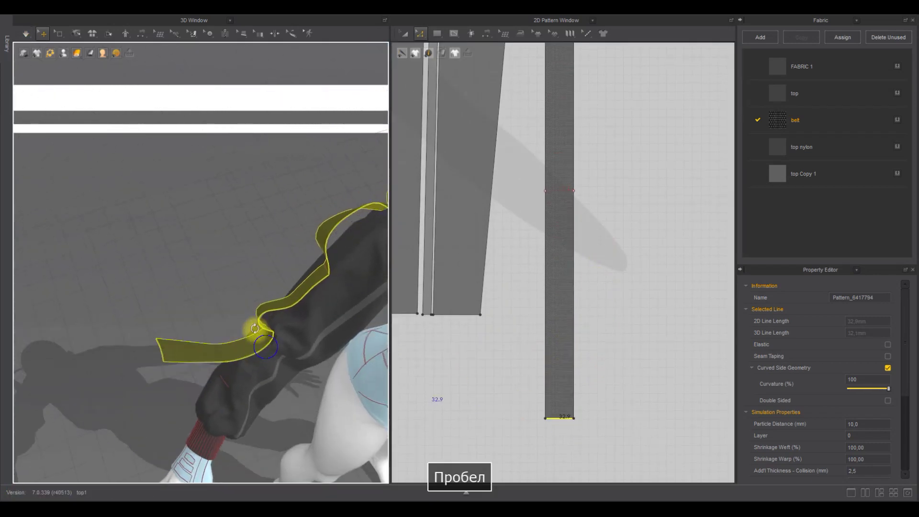
Step: Paste an internal line near the strip's lower end, sew it to the sleeve's lowest internal line, and simulate
key(ctrl+v)
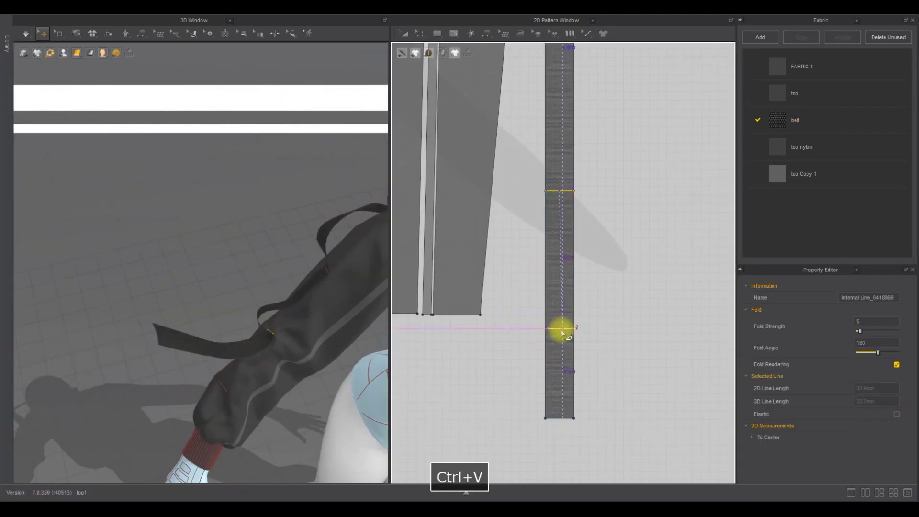
click(561, 331)
key(n)
click(554, 328)
scroll(554, 327, down, 3)
click(419, 260)
click(198, 269)
key(space)
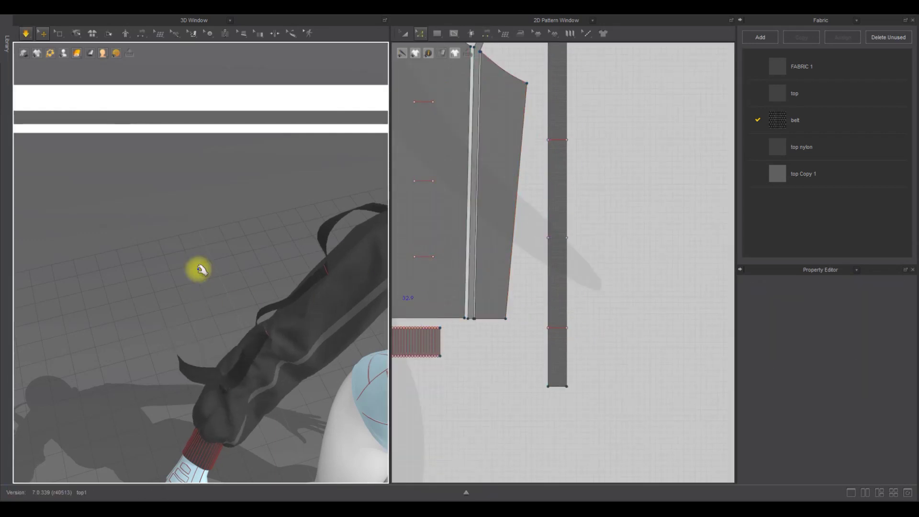
Step: Try pulling the strip's lower loop and free end away from the sleeve during simulation
click(268, 288)
key(ctrl+z)
key(space)
drag(219, 312, 271, 240)
right_drag(271, 240, 313, 294)
key(space)
key(ctrl+z)
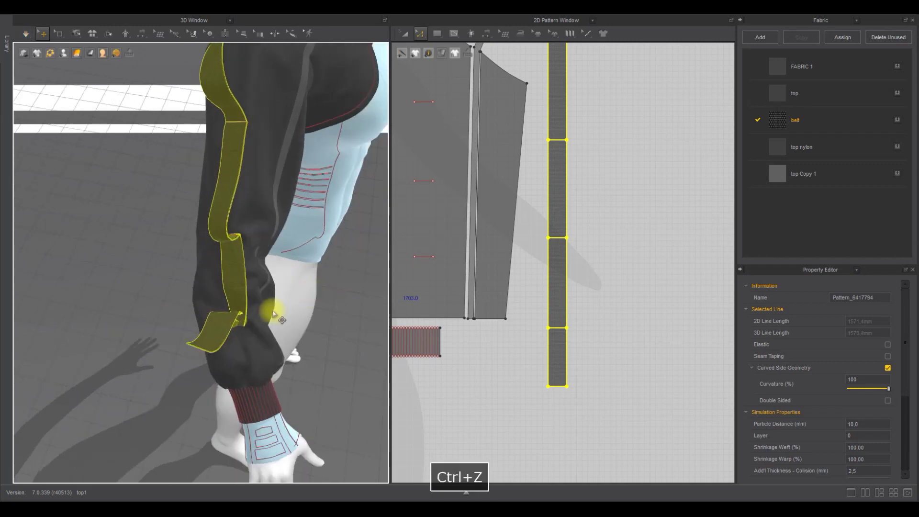
drag(222, 323, 281, 359)
key(space)
key(ctrl+z)
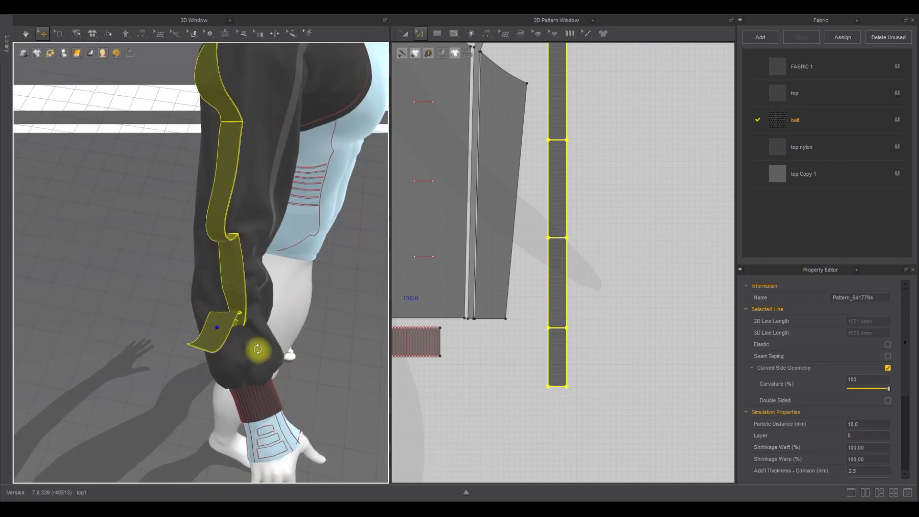
Step: Freeze the main sleeve piece and restart the simulation
click(265, 181)
right_click(265, 181)
click(320, 76)
key(space)
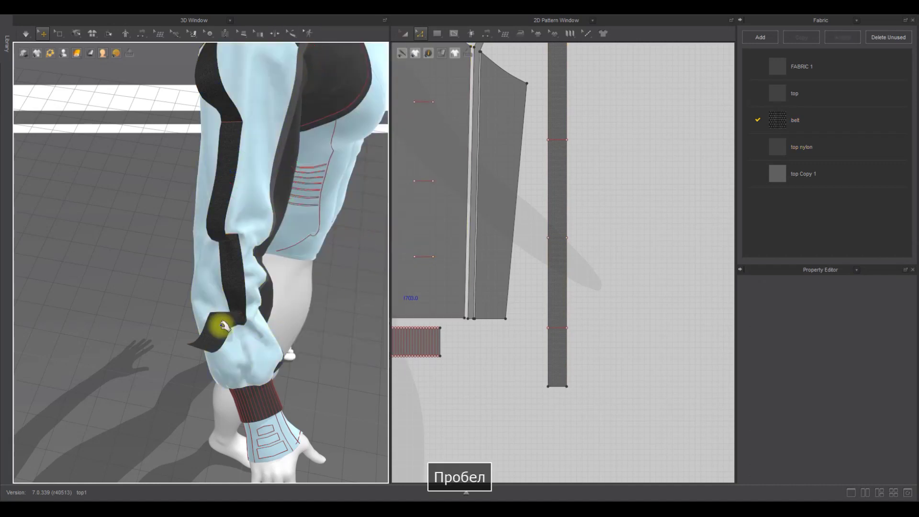
Step: Try pulling the strip's lower loops up along the frozen sleeve during simulation
click(237, 380)
drag(238, 379, 224, 304)
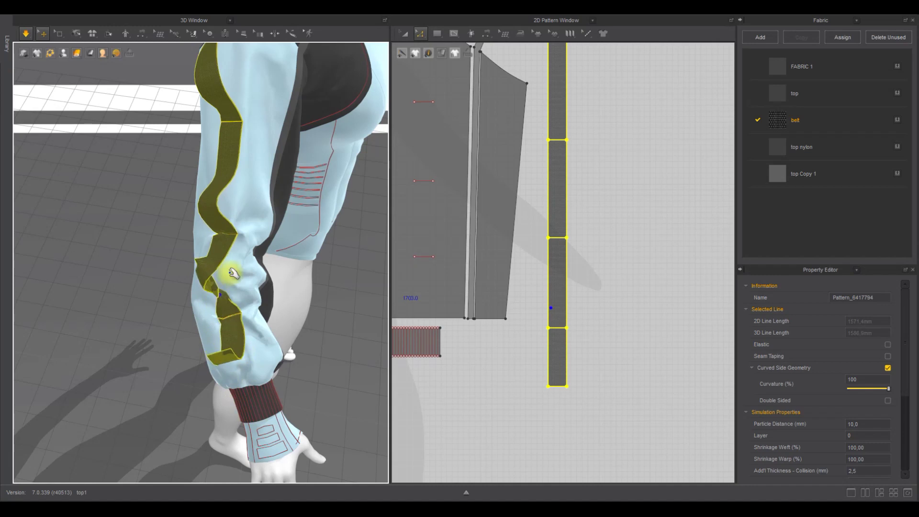
drag(236, 345, 223, 267)
key(space)
key(ctrl+z)
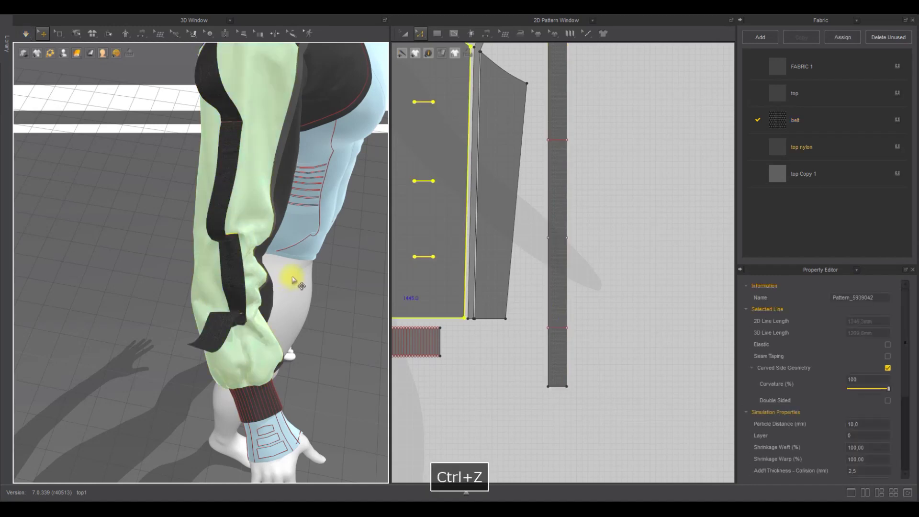
right_click(236, 359)
click(111, 242)
key(space)
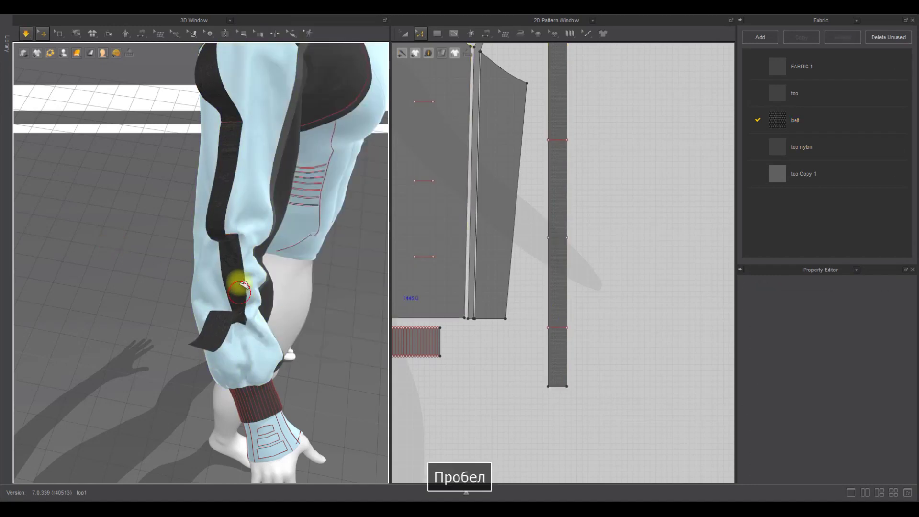
drag(244, 286, 242, 250)
key(ctrl+z)
Step: Select the strip's mesh between its two lowest internal lines and move that section away from the sleeve
right_drag(332, 318, 181, 301)
scroll(178, 298, up, 1)
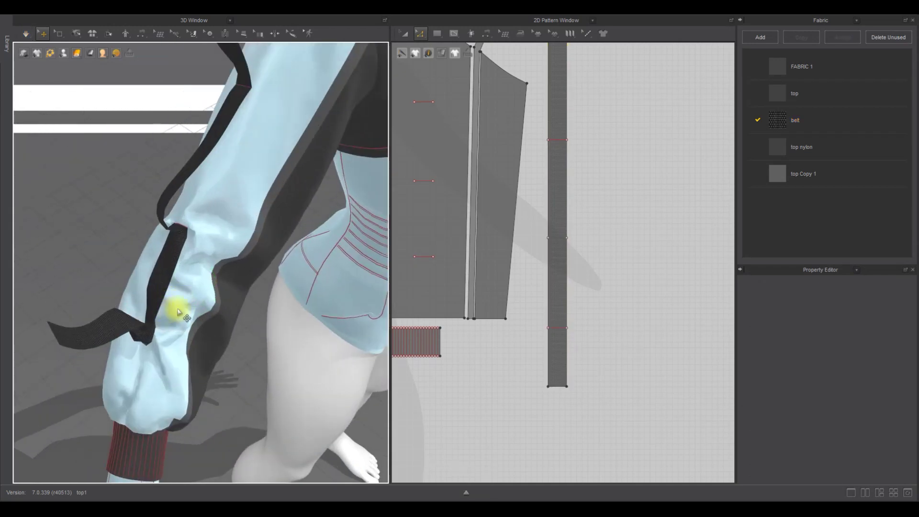
click(559, 328)
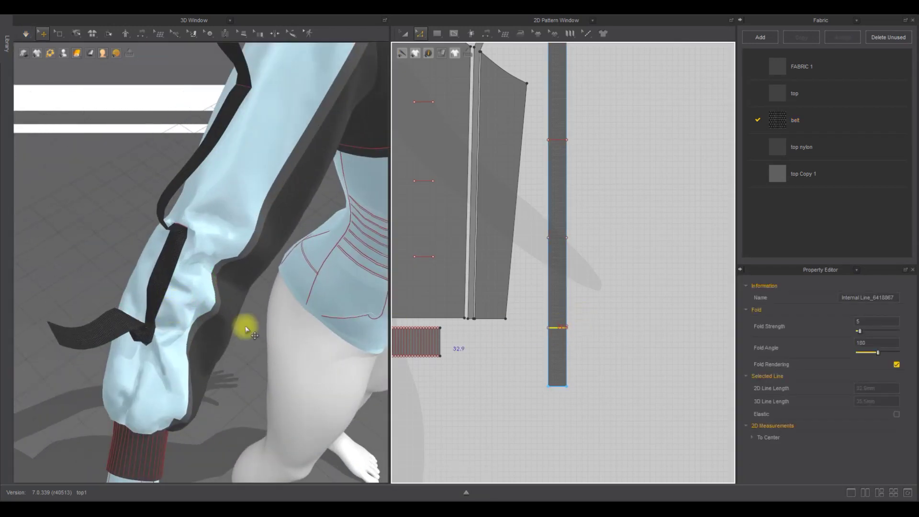
right_drag(246, 329, 194, 317)
click(61, 36)
drag(609, 421, 558, 371)
drag(530, 334, 529, 334)
right_drag(166, 192, 146, 211)
click(574, 241)
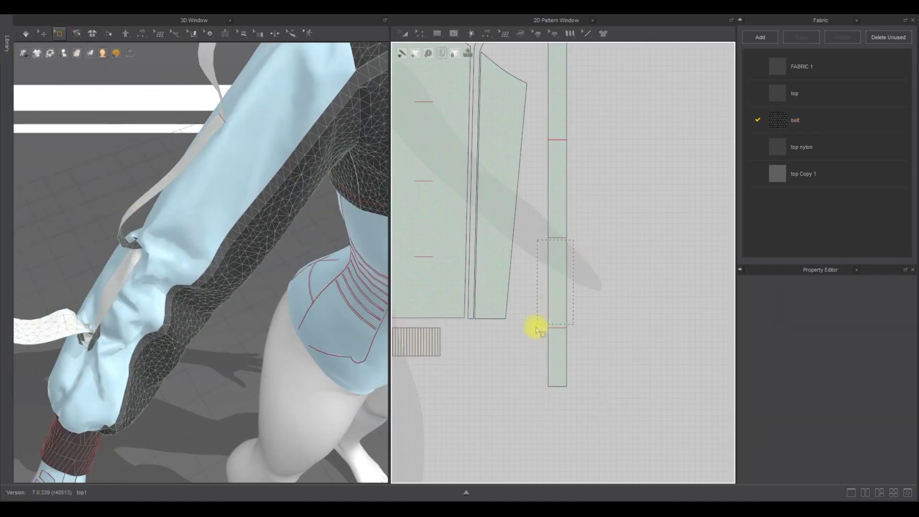
drag(537, 330, 537, 329)
drag(99, 297, 91, 261)
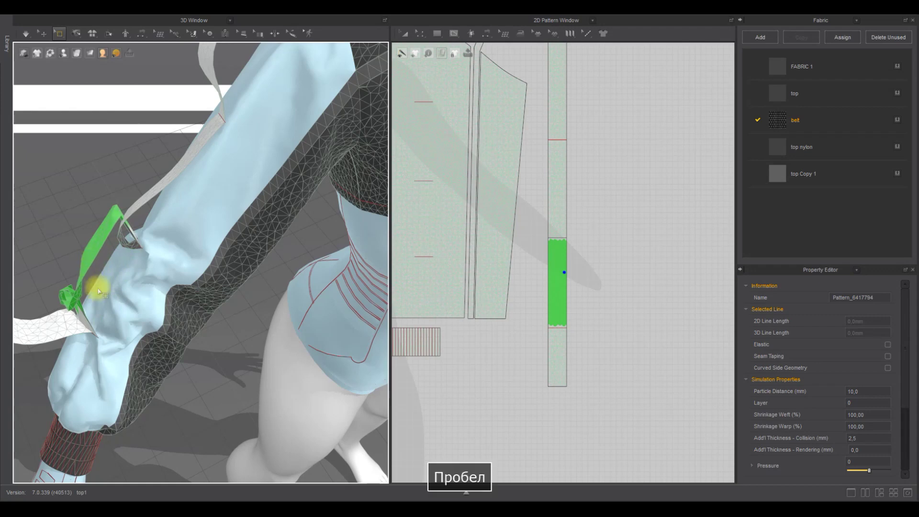
Step: Simulate the repositioned strip section and pull the loops outward along the forearm
key(space)
click(44, 33)
right_drag(178, 181, 240, 192)
drag(101, 211, 117, 236)
key(space)
scroll(163, 240, down, 3)
right_drag(166, 240, 220, 234)
scroll(150, 233, down, 4)
scroll(220, 236, up, 3)
middle_drag(206, 375, 260, 298)
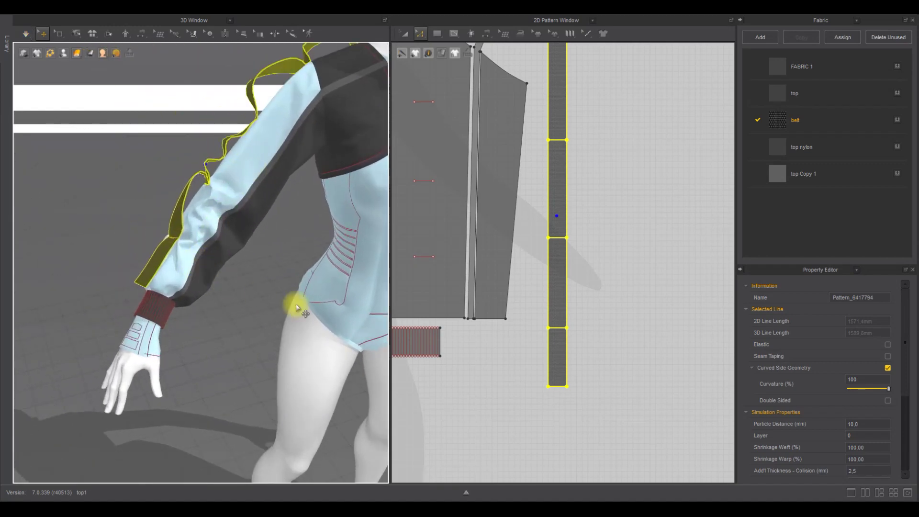
Step: Lengthen the strip by moving its lower edge down and simulate the longer free end
middle_drag(593, 352, 609, 293)
click(600, 352)
drag(574, 326, 573, 377)
click(514, 386)
click(513, 386)
key(space)
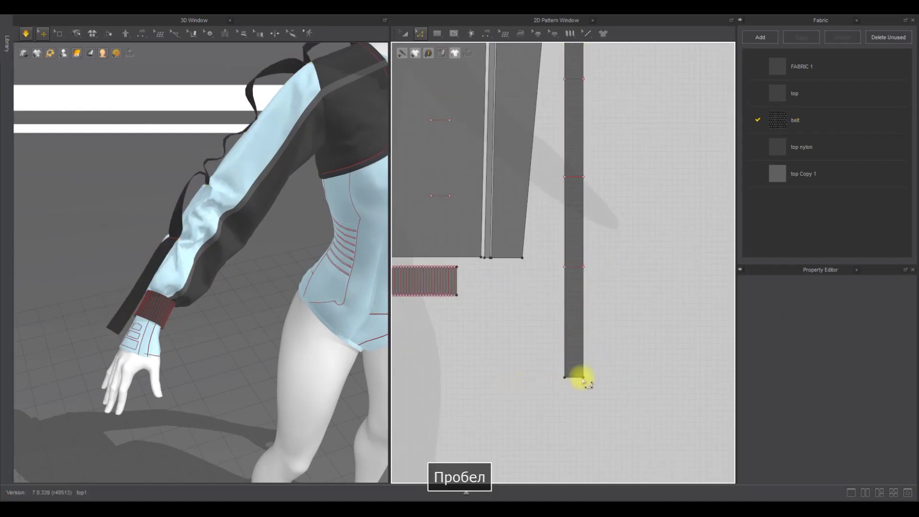
Step: Paste another internal line near the strip's lower end, sew it to the sleeve's lower edge, and simulate
scroll(617, 368, down, 1)
click(582, 286)
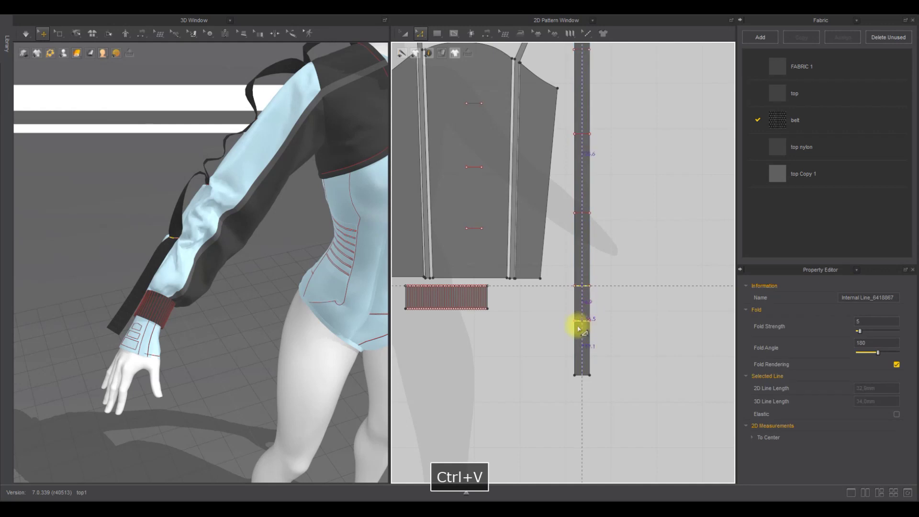
click(582, 341)
key(b)
scroll(467, 285, up, 2)
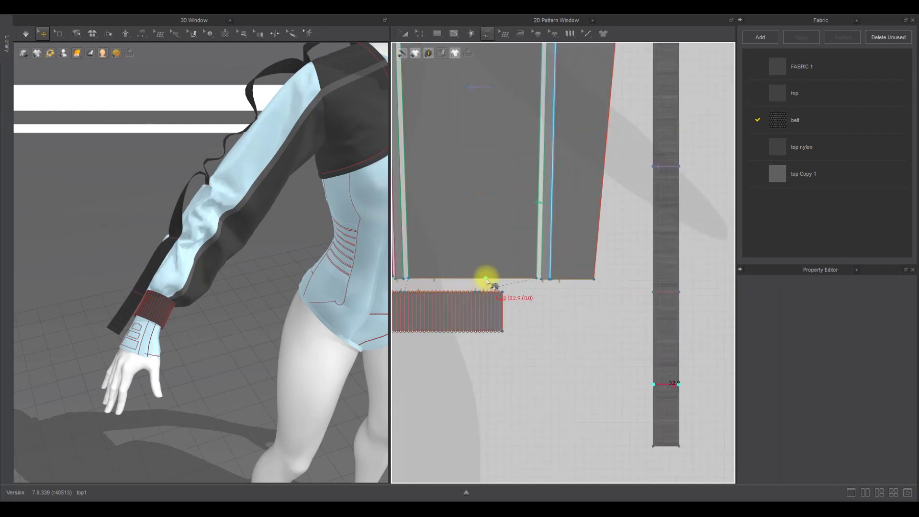
click(468, 279)
key(space)
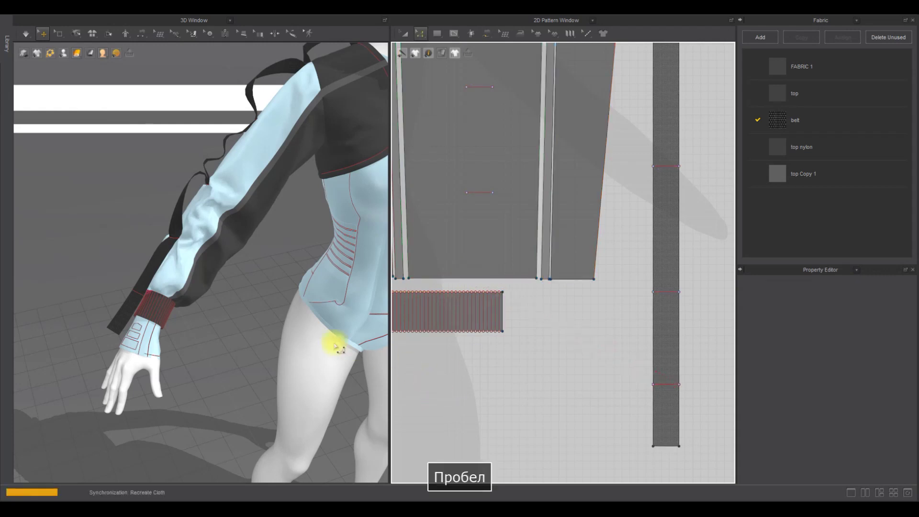
Step: Check the belt fabric's physical properties and pull the strip's loops into shape during simulation
click(824, 122)
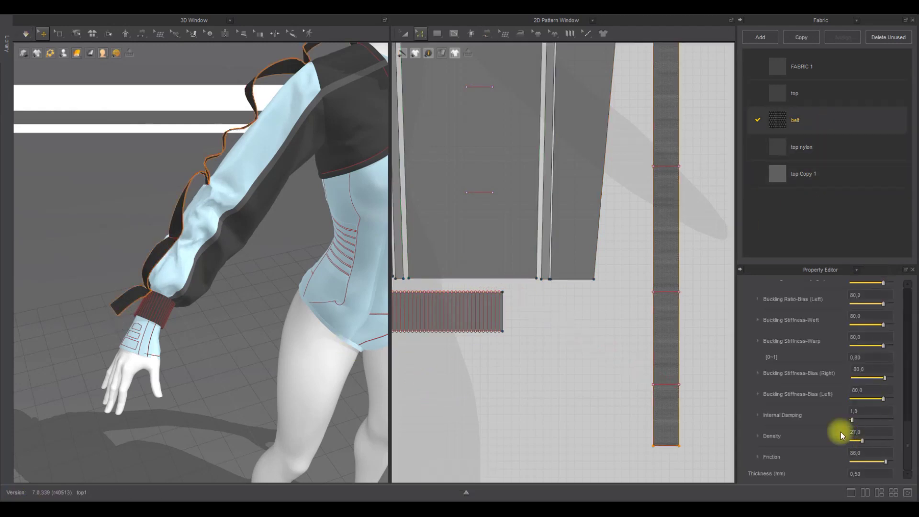
click(543, 415)
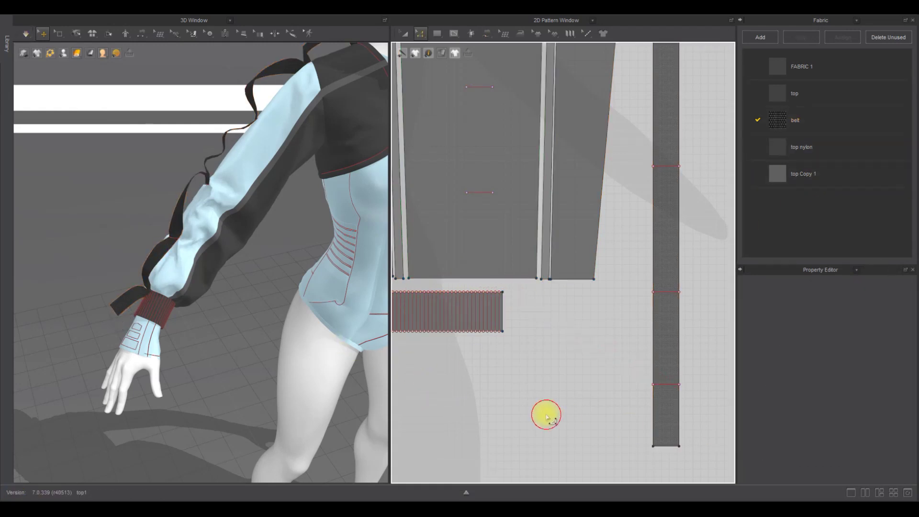
key(space)
right_drag(261, 317, 246, 271)
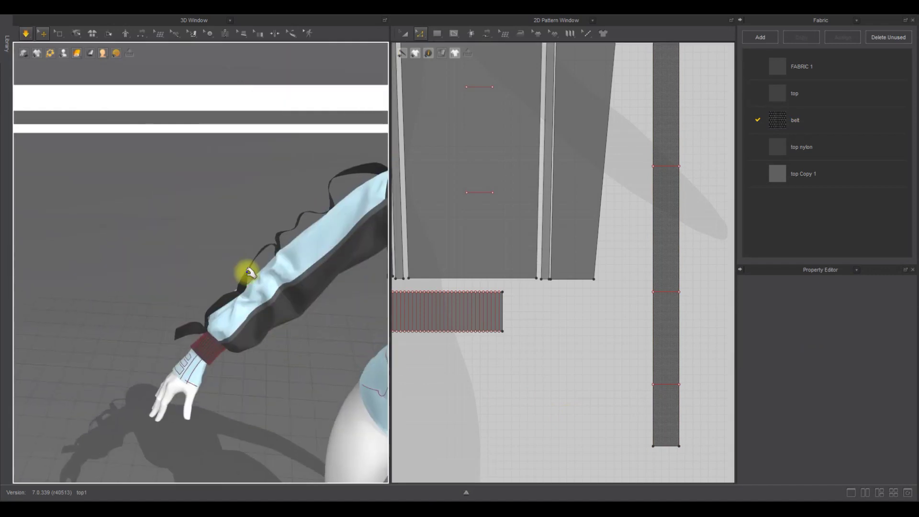
click(236, 282)
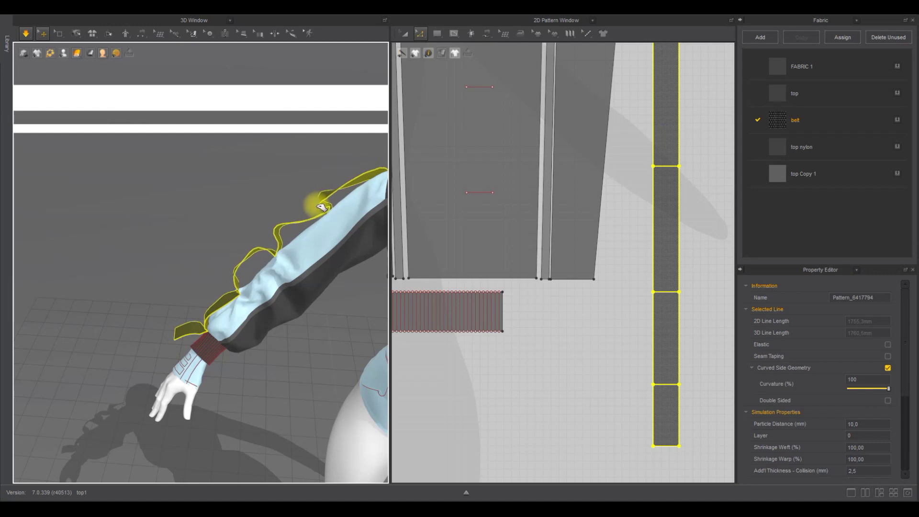
key(space)
Step: Set the strip's particle distance to 5 mm and simulate it, pulling the loop near the shoulder
click(873, 423)
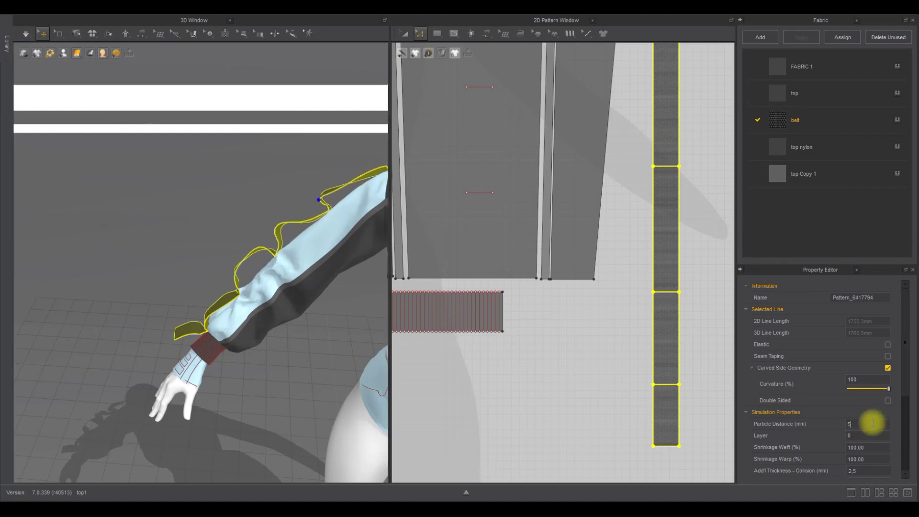
click(231, 109)
right_drag(231, 109, 182, 113)
key(space)
right_drag(275, 139, 275, 219)
click(287, 332)
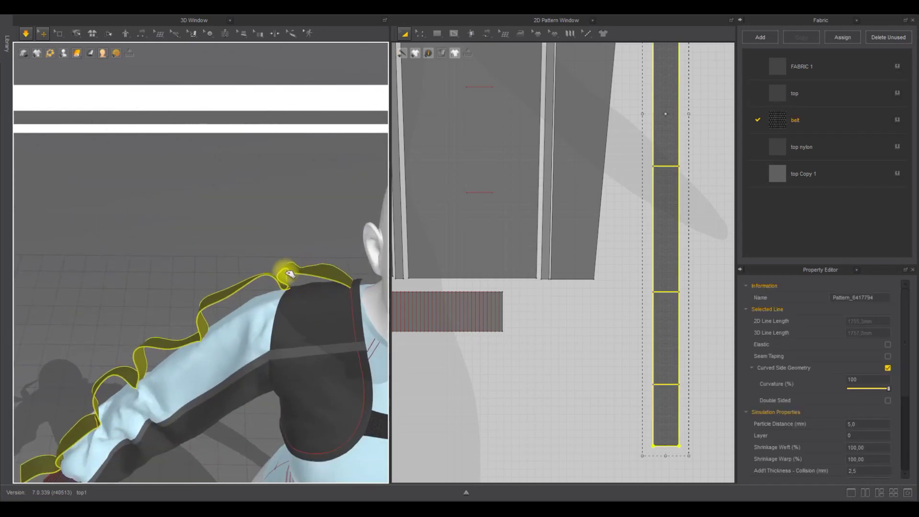
key(space)
Step: Move the strip's lower edge farther down so its free end hangs beside the hand, and simulate
right_drag(319, 271, 302, 188)
scroll(505, 242, down, 4)
middle_drag(577, 308, 532, 240)
key(z)
click(522, 317)
drag(531, 268, 529, 297)
click(480, 334)
key(space)
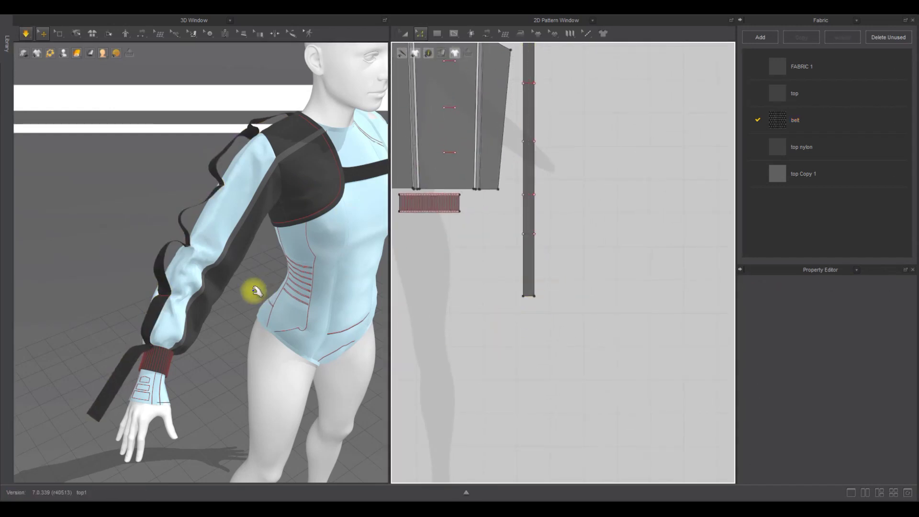
right_drag(224, 327, 148, 308)
key(space)
Step: Lengthen the strip's free end in two more stages, simulating and pulling it down past the hand
click(529, 330)
right_drag(172, 369, 165, 352)
key(space)
drag(135, 320, 146, 317)
right_drag(155, 323, 175, 328)
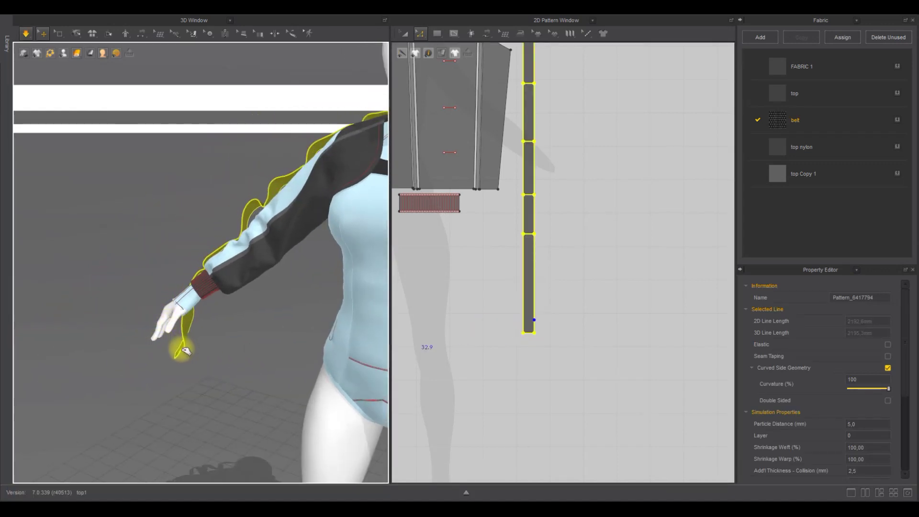
key(space)
drag(529, 334, 528, 368)
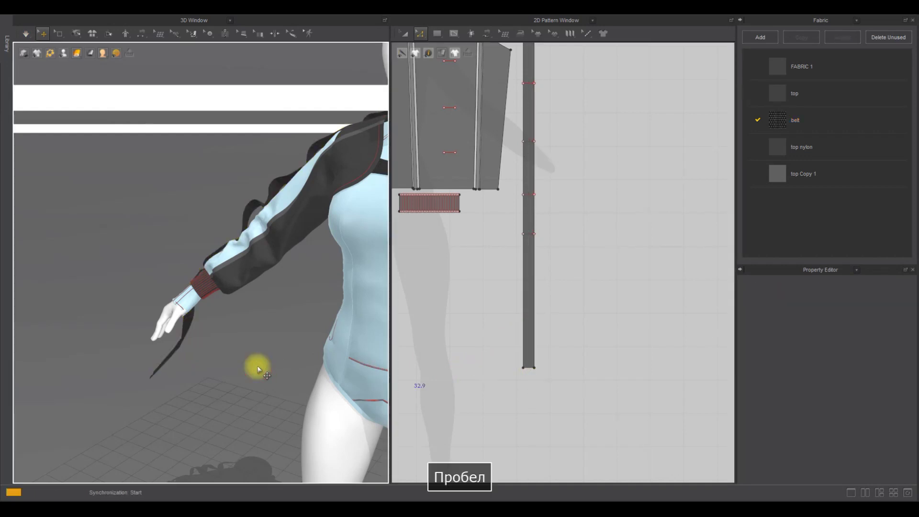
right_drag(180, 364, 246, 375)
click(253, 381)
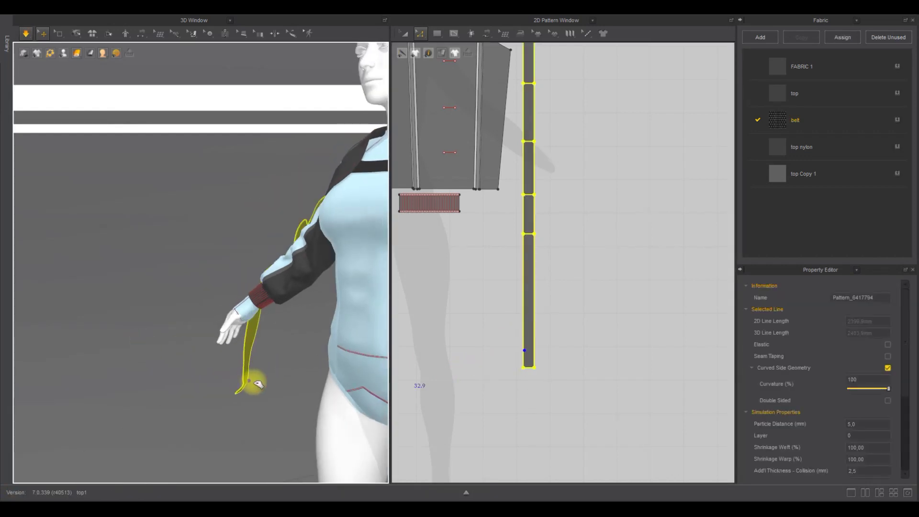
click(279, 347)
right_drag(279, 348, 348, 357)
key(space)
Step: Draw an internal rectangle about 27 by 33 mm just inside the strip's upper end at the shoulder
scroll(293, 353, down, 4)
middle_drag(349, 357, 267, 357)
scroll(281, 359, up, 4)
right_drag(267, 357, 211, 304)
click(204, 305)
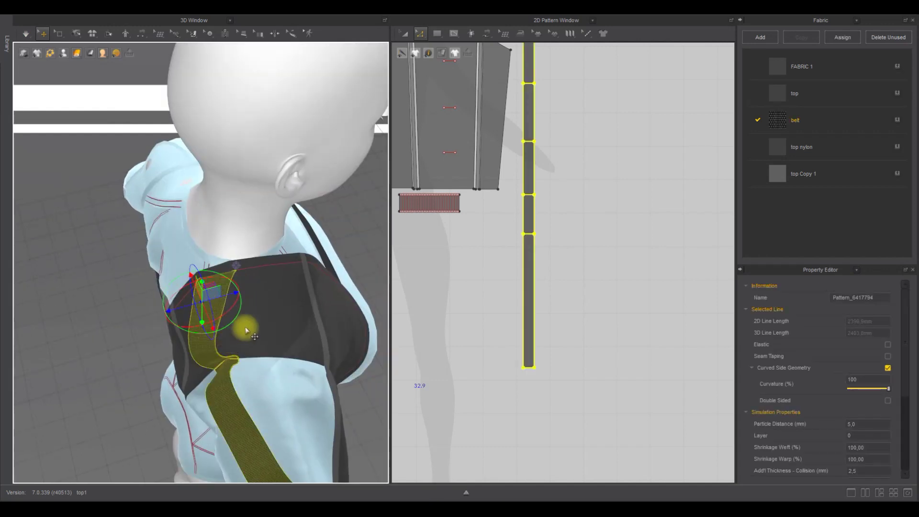
middle_drag(457, 233, 468, 311)
scroll(468, 307, down, 4)
scroll(521, 165, up, 5)
middle_drag(522, 165, 597, 178)
click(601, 133)
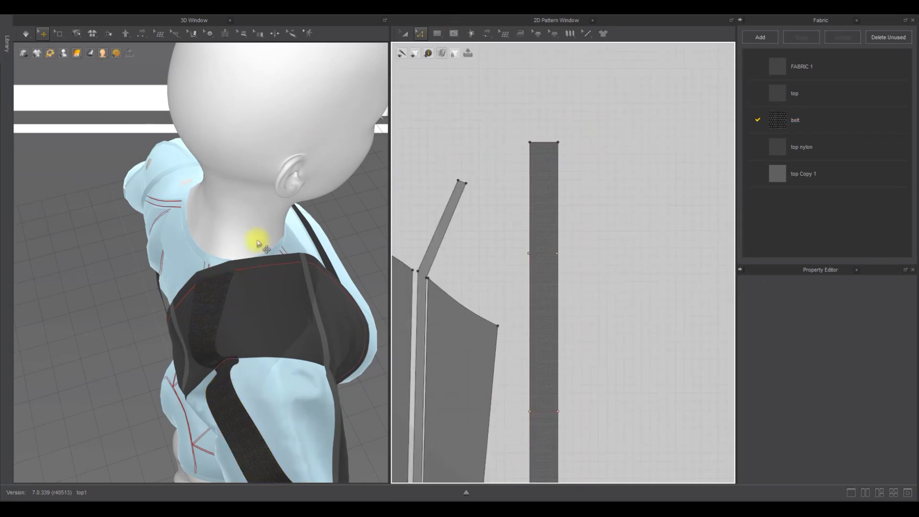
click(452, 33)
click(470, 67)
scroll(550, 146, up, 3)
drag(505, 143, 531, 205)
Step: Draw two crossing diagonal internal lines between the rectangle's opposite corners
click(454, 33)
key(z)
click(578, 182)
click(453, 33)
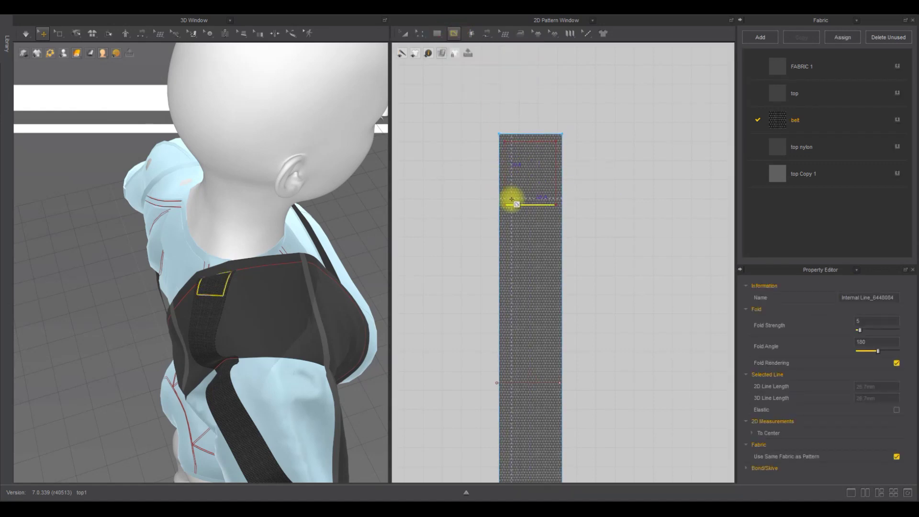
double_click(552, 144)
click(504, 143)
double_click(557, 207)
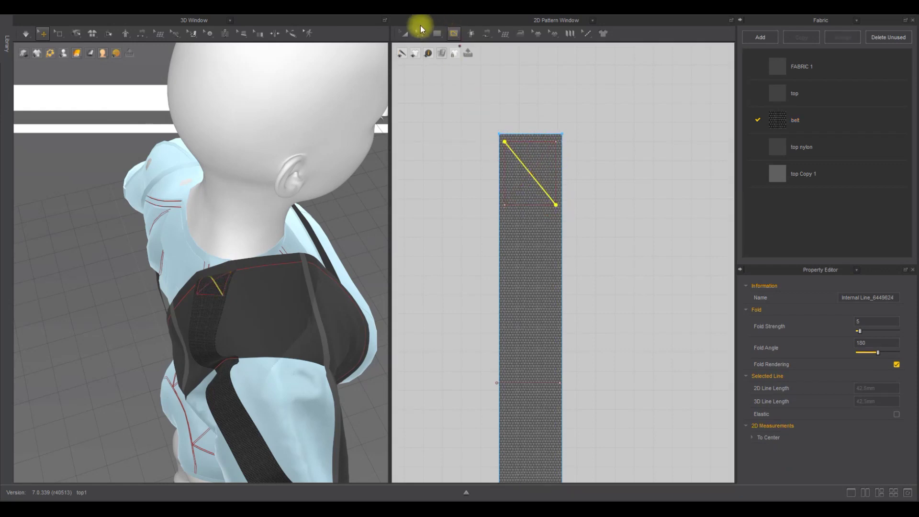
Step: Copy the rectangle with its two diagonals and paste it onto the shoulder piece of the top
shift+click(555, 165)
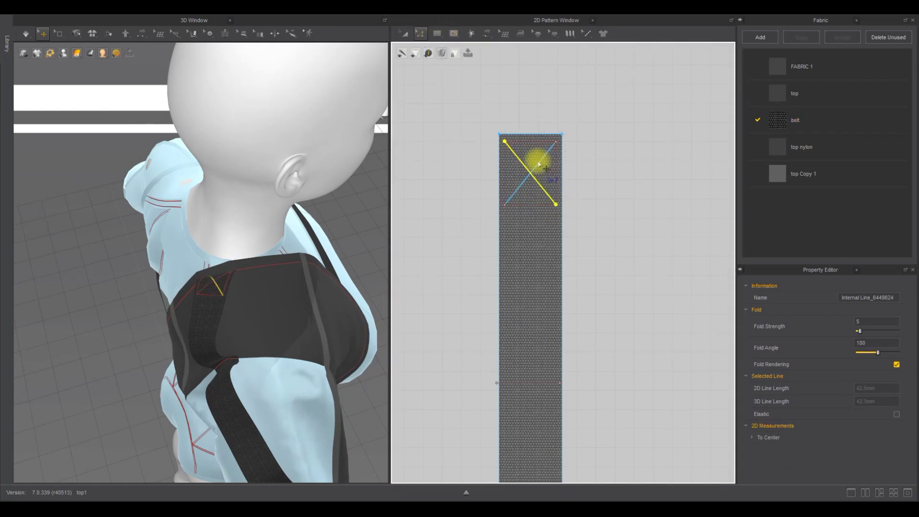
click(404, 34)
shift+click(555, 165)
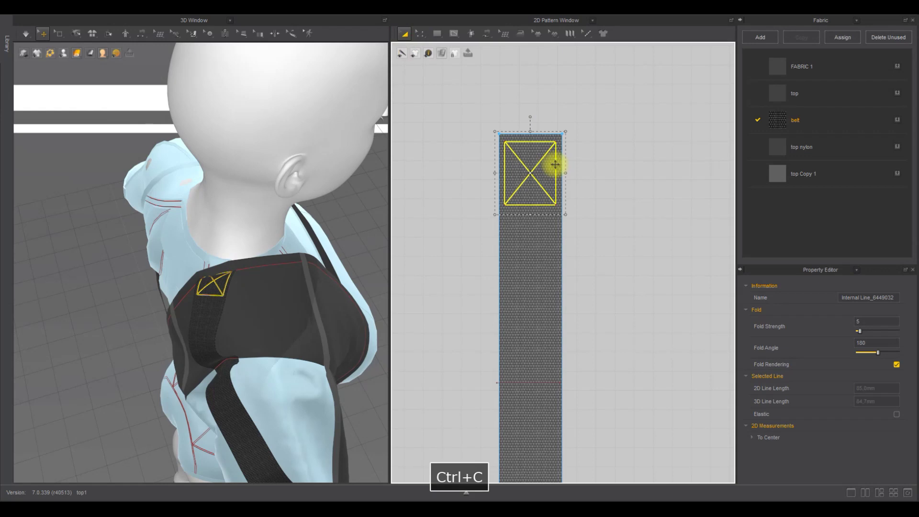
scroll(547, 158, down, 5)
scroll(268, 252, up, 5)
click(313, 333)
click(483, 255)
scroll(497, 162, up, 5)
key(ctrl+v)
click(452, 204)
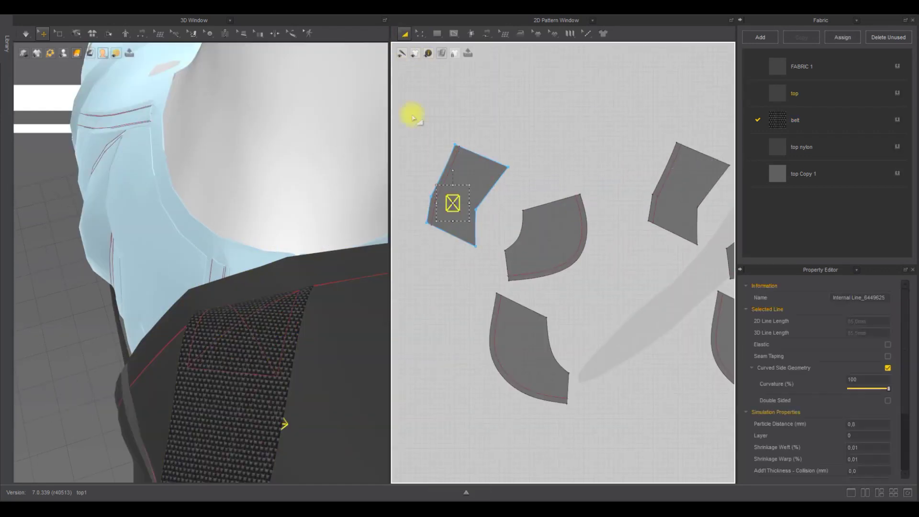
Step: Rotate the pasted crossed rectangle to follow the shoulder piece's slant, and rotate the whole piece level
drag(451, 172, 430, 198)
click(471, 170)
click(471, 122)
click(472, 166)
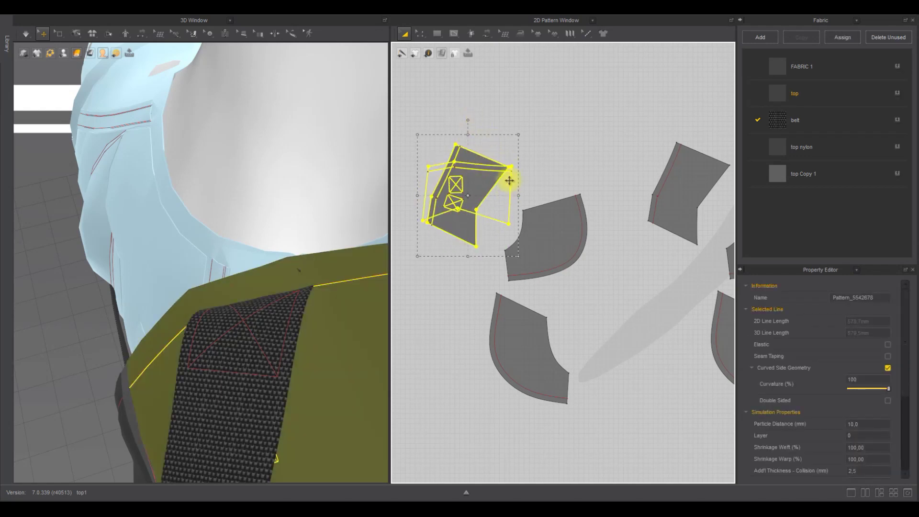
drag(509, 180, 510, 181)
click(498, 149)
Step: Select the lines of the crossed rectangle individually on the levelled shoulder piece
scroll(444, 182, up, 5)
click(474, 181)
click(490, 186)
shift+click(489, 177)
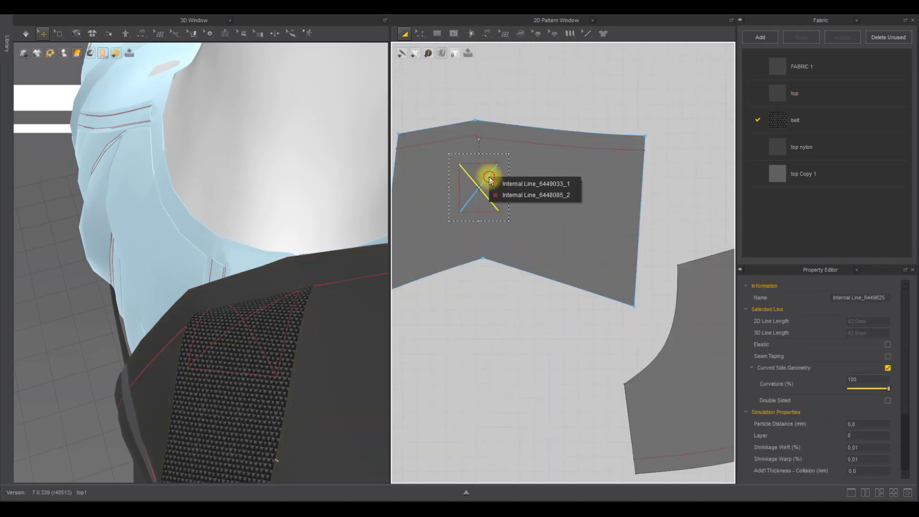
click(489, 164)
click(509, 96)
Step: Adjust the end point where the two internal lines meet on the slanted copy of the shoulder piece
key(z)
scroll(486, 143, down, 5)
middle_drag(609, 137, 581, 129)
scroll(703, 166, up, 5)
click(578, 155)
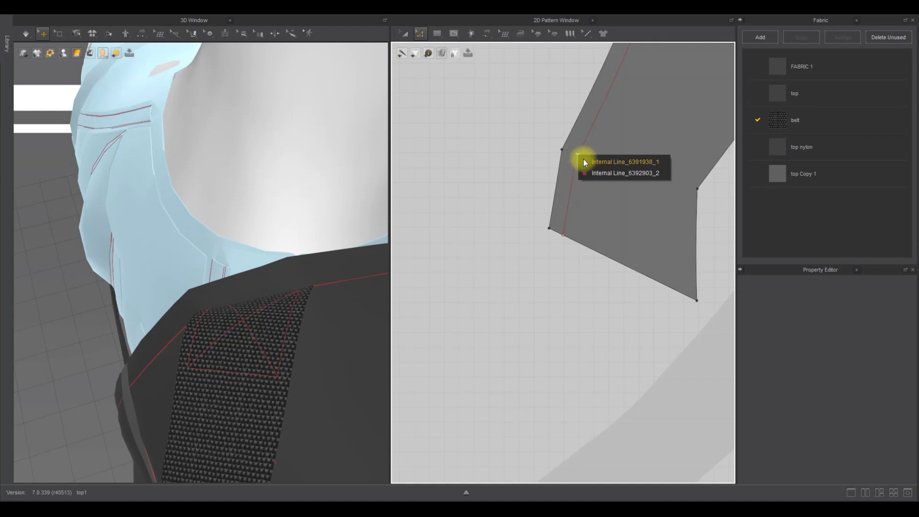
click(583, 161)
scroll(567, 156, up, 5)
scroll(579, 165, down, 5)
scroll(550, 164, up, 5)
click(544, 165)
click(544, 166)
drag(542, 163, 542, 161)
click(570, 128)
scroll(571, 127, down, 5)
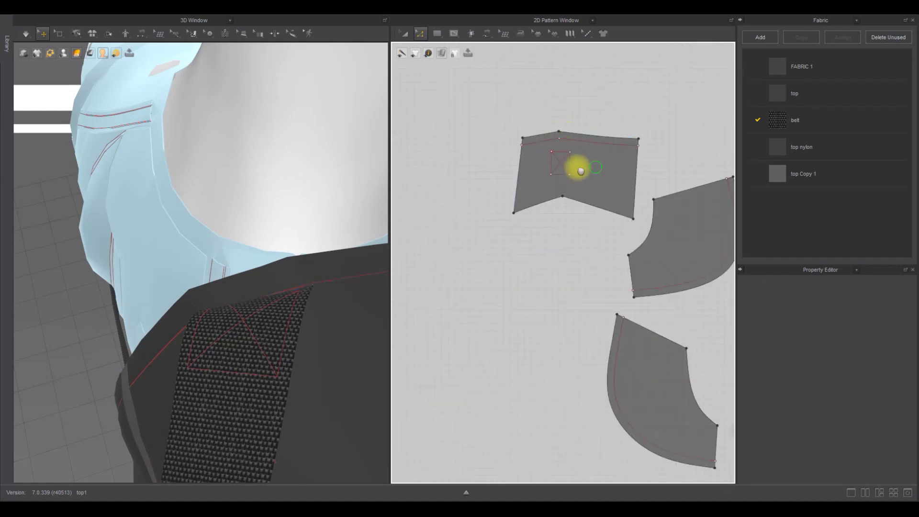
Step: Move the crossed rectangle up to just below the shoulder piece's internal seam line and briefly run the simulation
middle_drag(594, 166, 552, 169)
right_drag(293, 236, 270, 244)
scroll(478, 196, down, 1)
scroll(493, 203, down, 1)
click(402, 35)
scroll(523, 189, up, 5)
drag(502, 205, 415, 119)
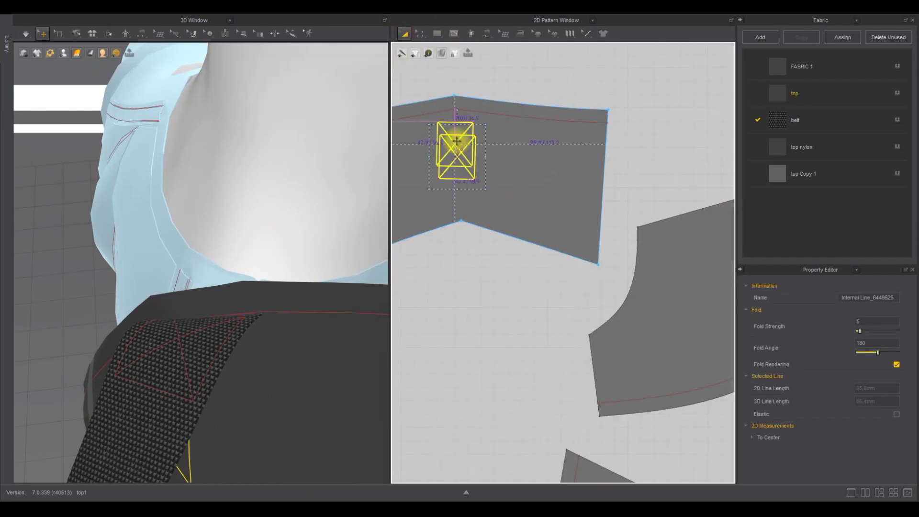
click(558, 62)
key(space)
key(space)
Step: Try to shift the belt at the shoulder in 3D and undo the move
right_drag(333, 198, 282, 268)
right_drag(300, 168, 264, 188)
drag(209, 270, 225, 263)
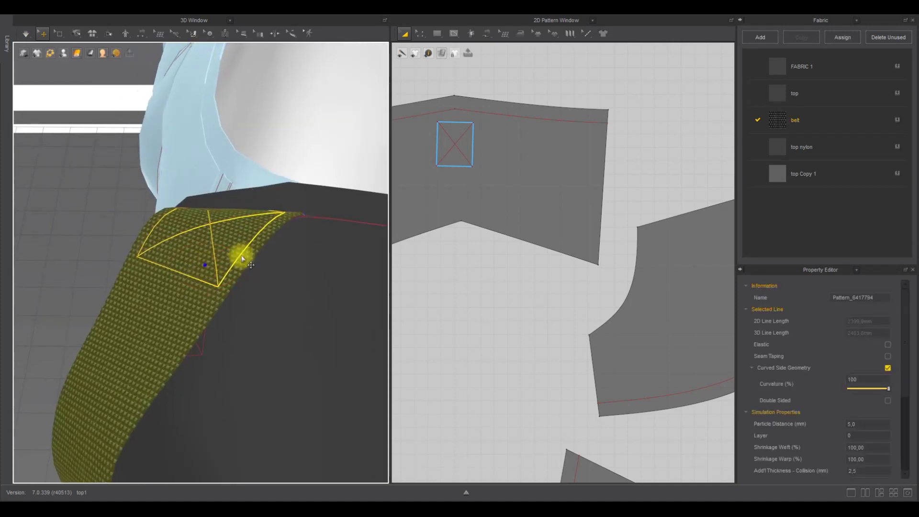
key(ctrl+z)
Step: Select the mesh at the belt's shoulder end and pull it away from the shoulder in 3D
scroll(512, 155, down, 3)
click(58, 33)
click(91, 65)
scroll(550, 230, down, 5)
middle_drag(632, 230, 445, 229)
middle_drag(289, 210, 290, 210)
drag(573, 121, 522, 164)
right_drag(225, 246, 192, 253)
drag(249, 258, 211, 223)
right_drag(250, 236, 302, 219)
Step: Select the crossed rectangle on the shoulder piece and shift it sideways past the piece's upper corner point
click(404, 33)
middle_drag(509, 148, 670, 158)
scroll(435, 194, up, 3)
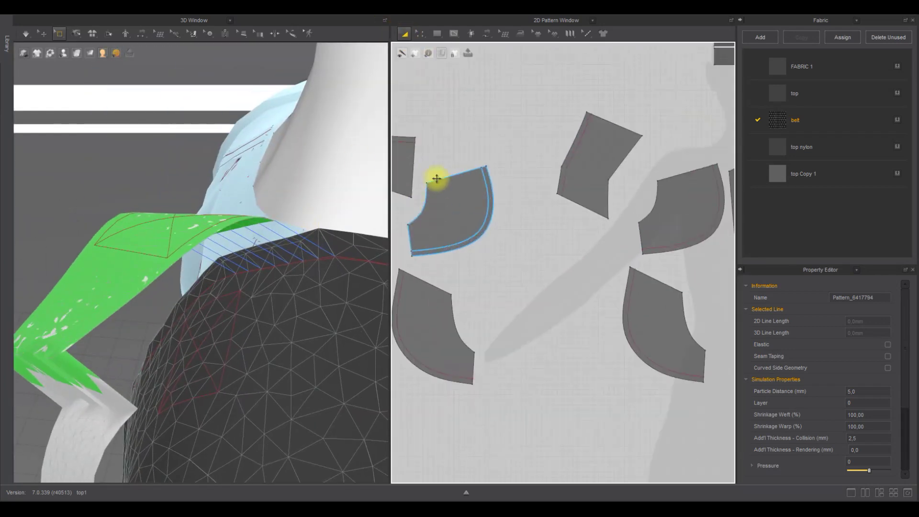
scroll(435, 195, up, 1)
middle_drag(435, 195, 641, 199)
scroll(569, 142, up, 5)
key(z)
drag(552, 203, 465, 110)
drag(539, 154, 571, 156)
Step: Sew both diagonals and the inner side edge of the belt's crossed rectangle to the matching lines on the shoulder piece
right_drag(167, 124, 194, 170)
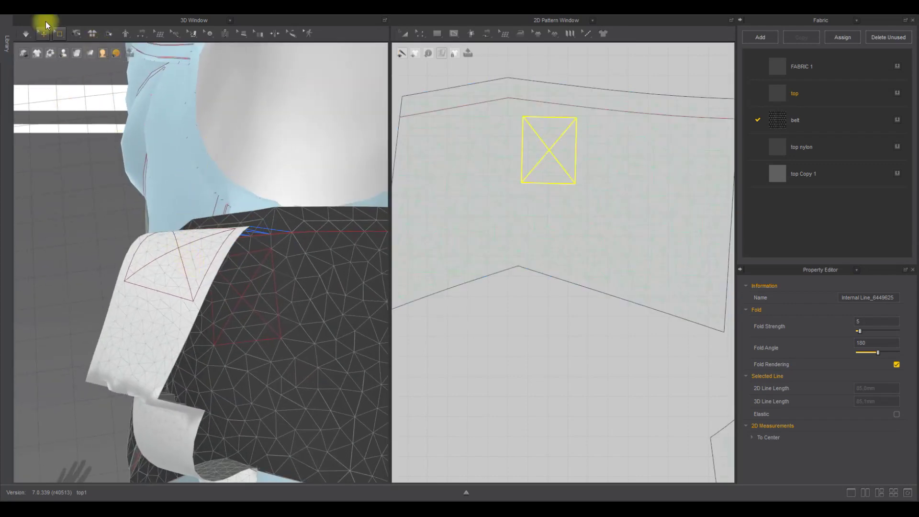
click(43, 33)
click(62, 164)
click(142, 34)
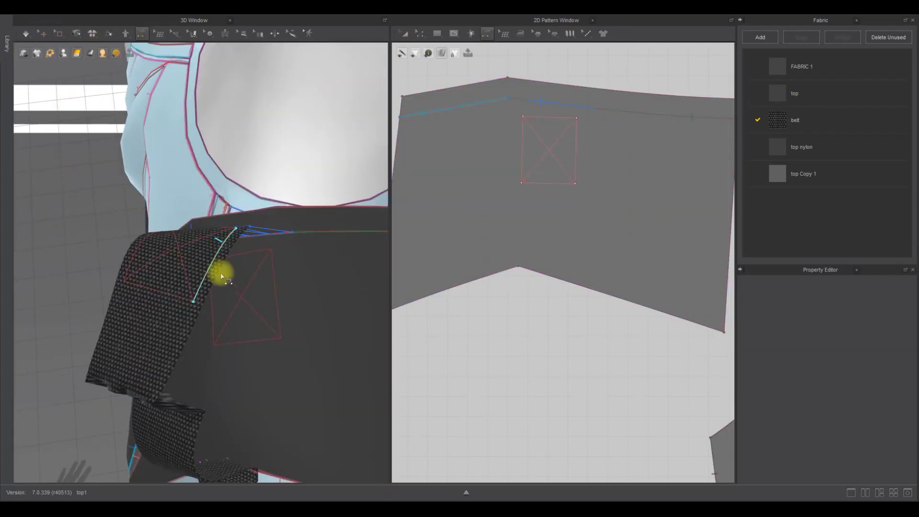
click(187, 275)
click(261, 320)
click(199, 241)
click(254, 272)
click(218, 252)
click(275, 269)
Step: Sew the remaining side, lower and upper edges of the belt's crossed rectangle to the shoulder piece
click(150, 240)
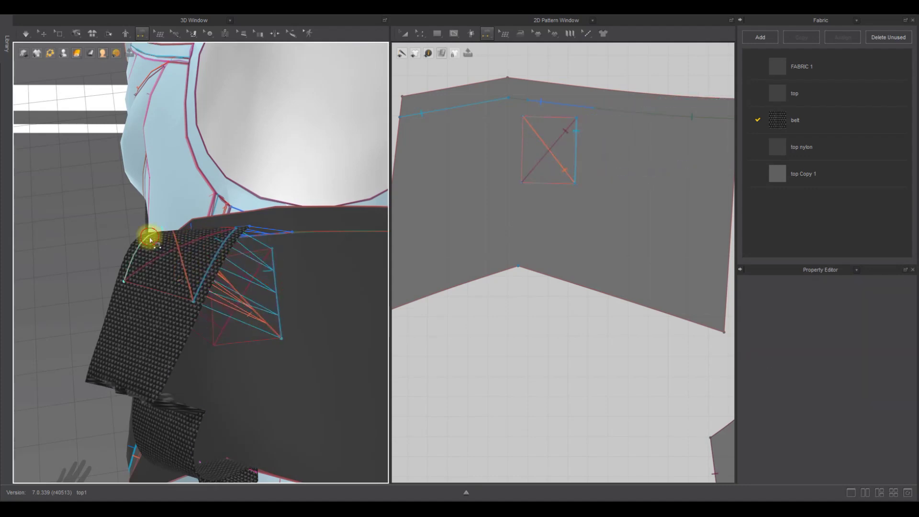
click(215, 297)
click(144, 287)
click(225, 344)
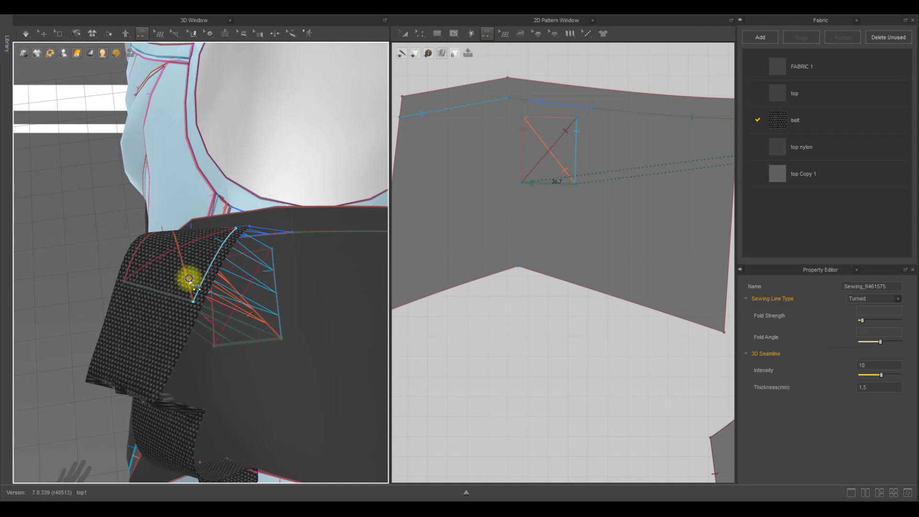
right_drag(187, 274, 188, 279)
click(235, 303)
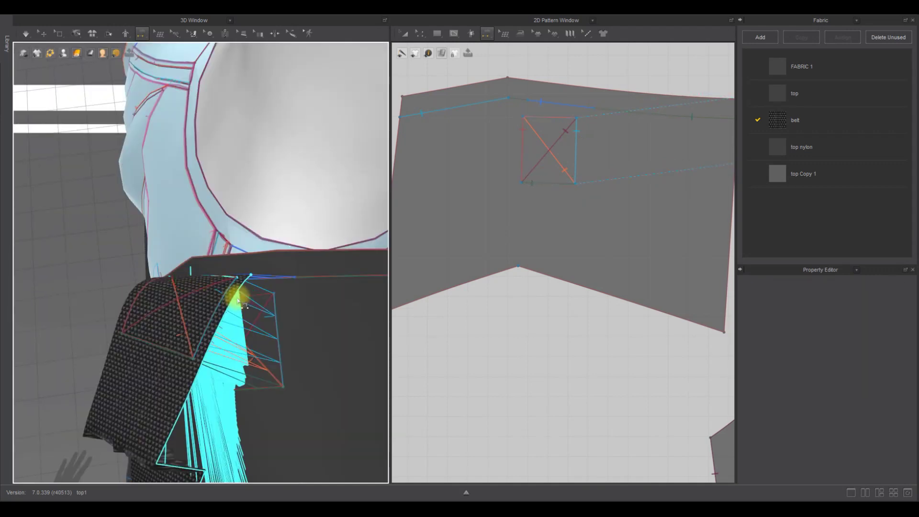
click(246, 307)
right_drag(246, 307, 264, 296)
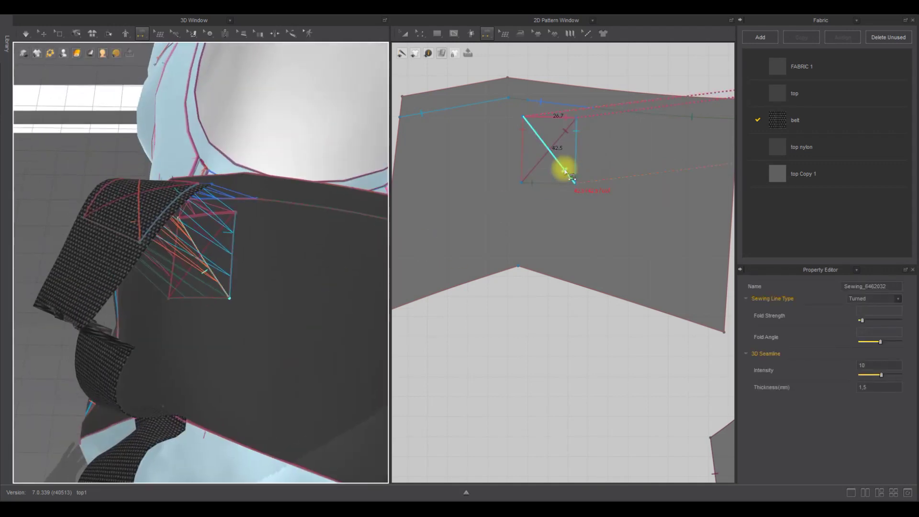
right_click(541, 119)
click(554, 136)
Step: Simulate the garment and pull the twisted belt flat over the shoulder and down onto the sleeve
click(407, 34)
click(420, 34)
click(76, 134)
key(space)
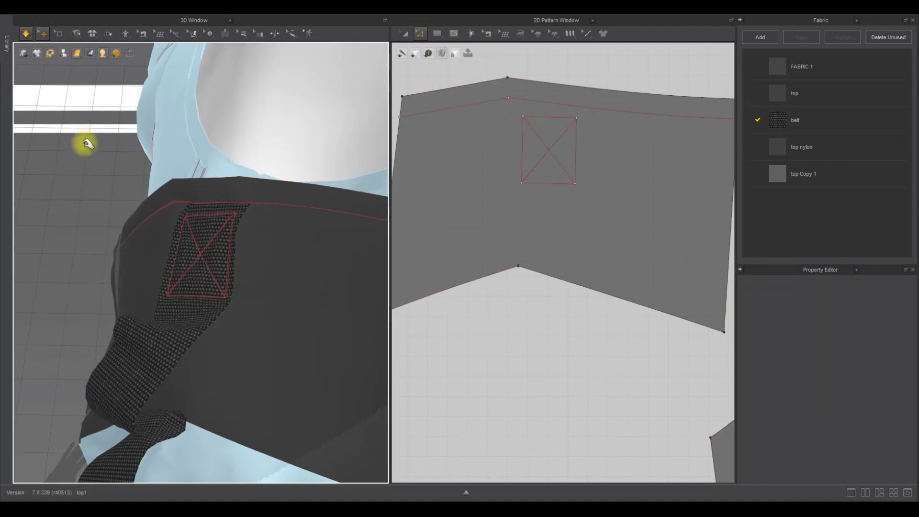
right_drag(193, 229, 305, 179)
drag(287, 223, 298, 242)
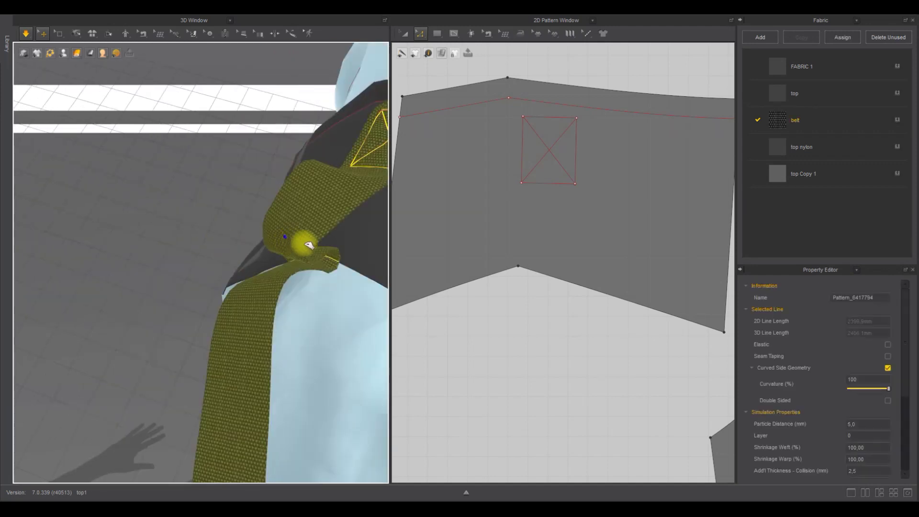
right_drag(298, 243, 328, 234)
drag(328, 234, 339, 290)
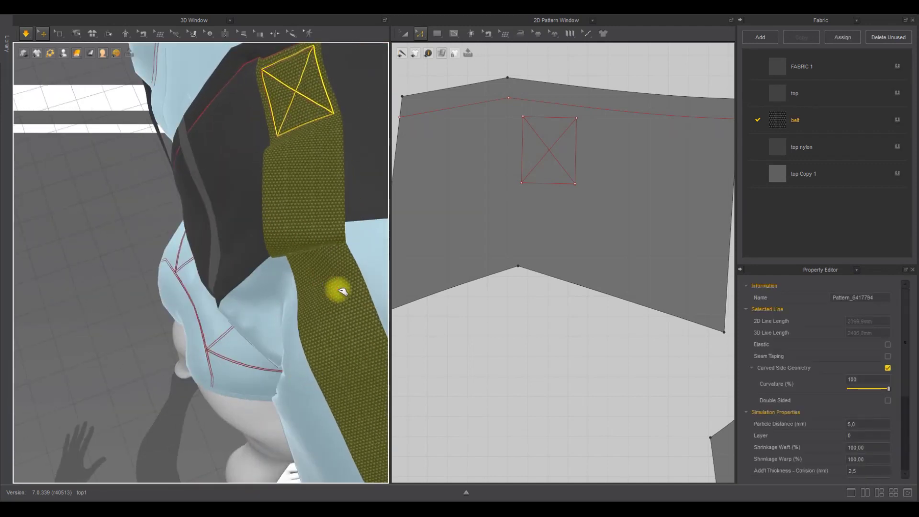
key(space)
Step: Copy the crossed rectangle from the shoulder piece and paste it near the cap of the middle sleeve piece
scroll(527, 218, down, 5)
middle_drag(532, 222, 468, 157)
drag(425, 143, 467, 102)
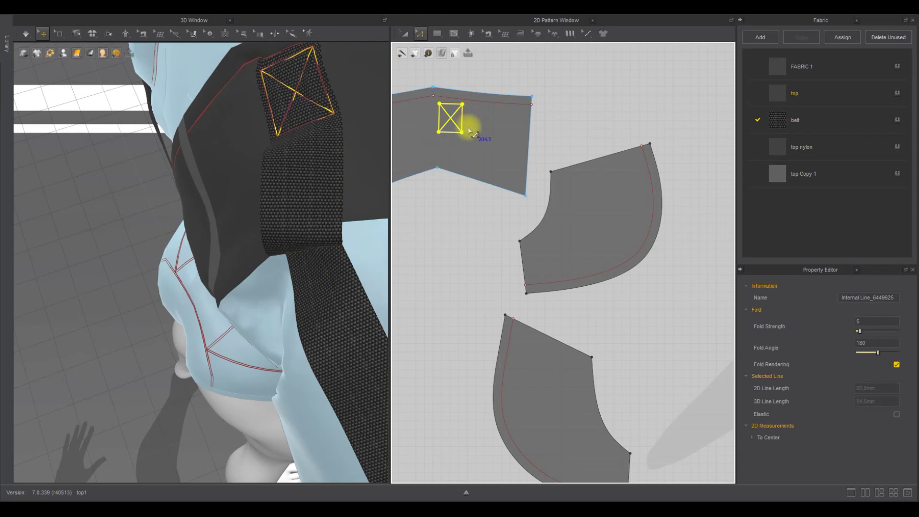
key(ctrl+c)
scroll(461, 167, down, 7)
middle_drag(637, 201, 498, 178)
key(ctrl+v)
scroll(572, 133, up, 5)
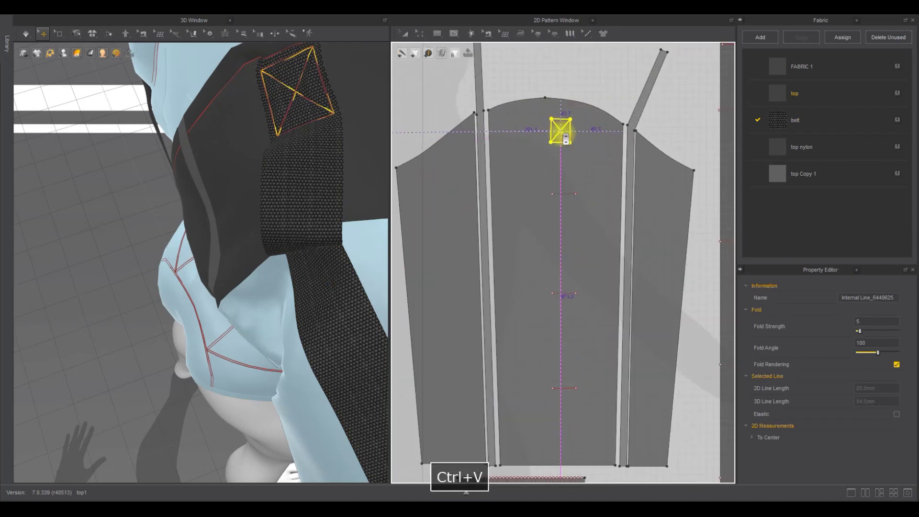
click(563, 125)
Step: Move the pasted crossed rectangle up closer to the sleeve cap's edge
right_drag(322, 242, 343, 215)
click(405, 33)
scroll(557, 117, up, 4)
drag(588, 149, 580, 129)
Step: Shift the belt's seam along the sleeve cap to sit above the crossed rectangle and simulate
scroll(324, 199, down, 2)
right_drag(324, 198, 308, 173)
key(b)
click(537, 78)
click(565, 100)
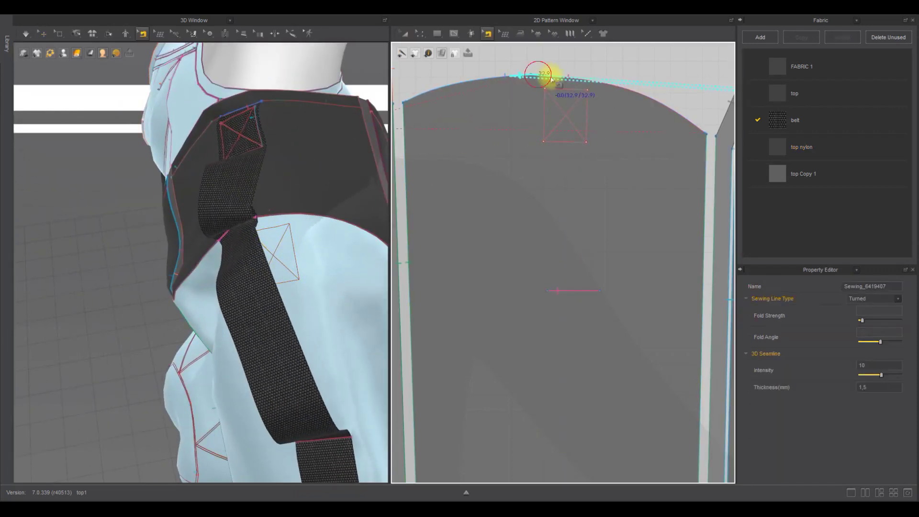
key(space)
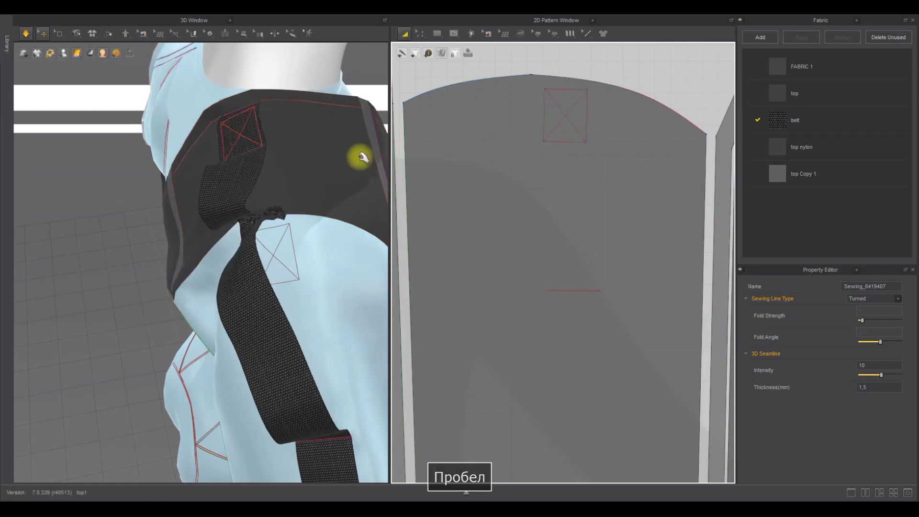
Step: Copy the sleeve's crossed rectangle onto the belt just below its upper sewing line and rotate it slightly to sit level
click(401, 35)
click(570, 108)
shift+click(587, 113)
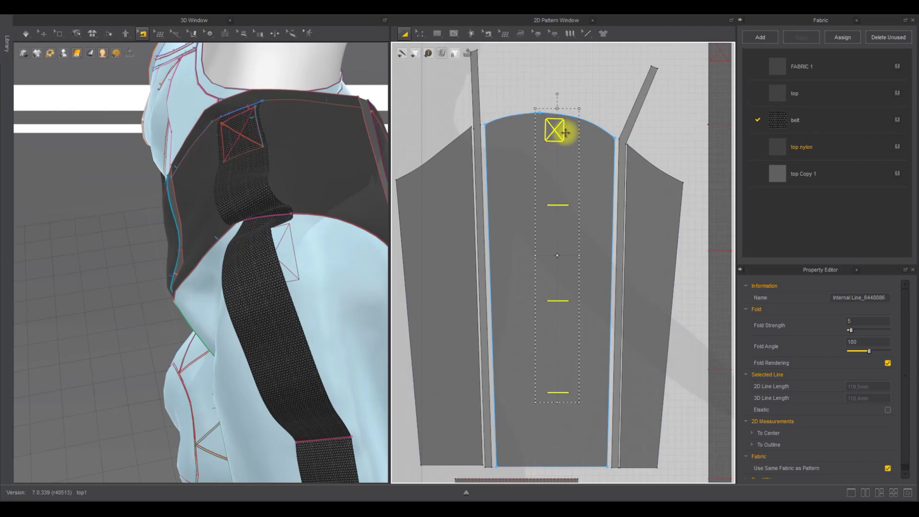
key(ctrl+z)
scroll(558, 128, up, 3)
scroll(546, 144, down, 5)
key(ctrl+c)
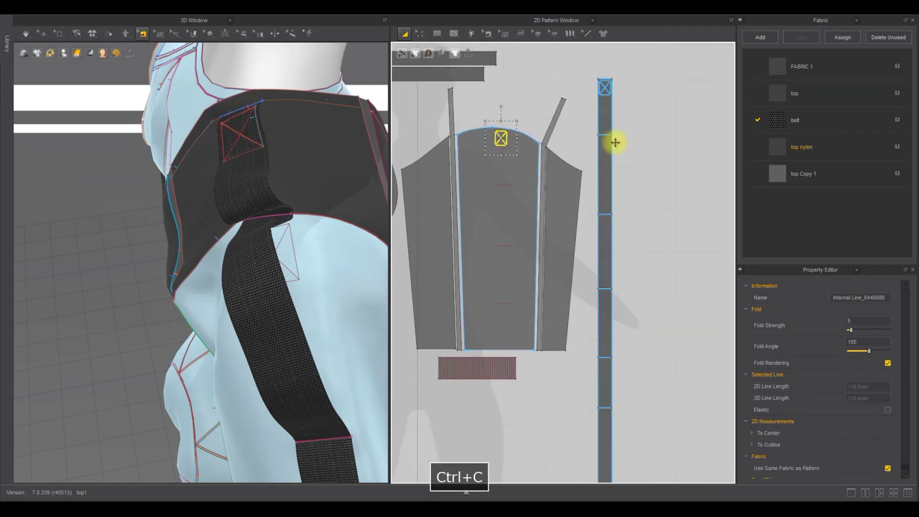
key(ctrl+v)
scroll(615, 142, up, 3)
click(593, 159)
scroll(591, 155, up, 3)
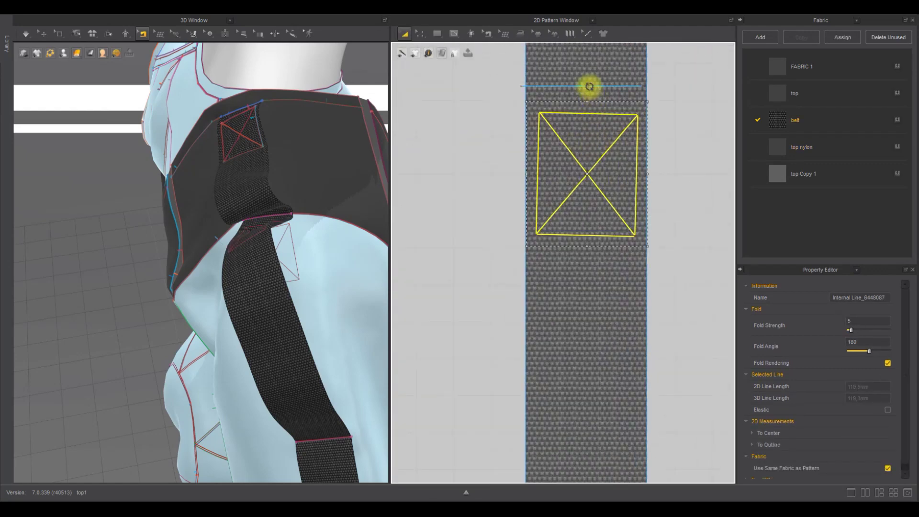
drag(585, 87, 584, 88)
Step: Sew the belt's new crossed rectangle to the matching crossed rectangle at the sleeve cap
scroll(557, 170, down, 5)
middle_drag(548, 168, 617, 155)
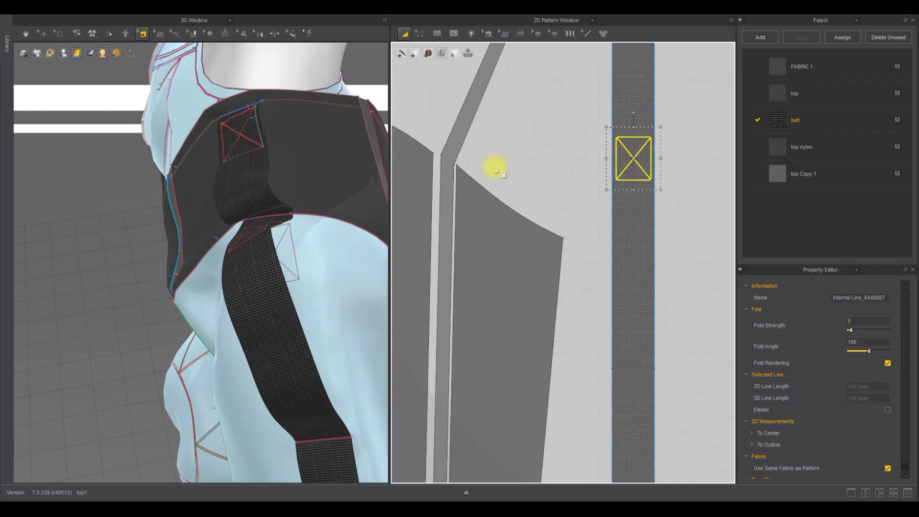
middle_drag(491, 172, 556, 170)
scroll(556, 171, down, 2)
key(m)
click(688, 144)
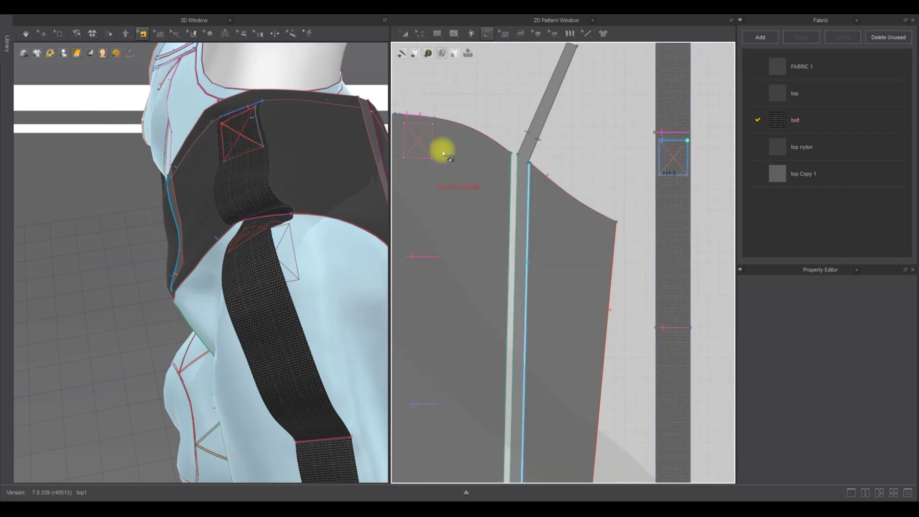
click(425, 137)
click(675, 149)
Step: Run the simulation to settle the belt stitched at the sleeve cap and inspect the whole arm
click(415, 34)
click(43, 34)
key(space)
scroll(318, 191, down, 6)
key(space)
right_drag(308, 180, 306, 162)
Step: Copy the sleeve cap's crossed rectangle, paste it below the next horizontal line on the sleeve and align it under that line
click(406, 33)
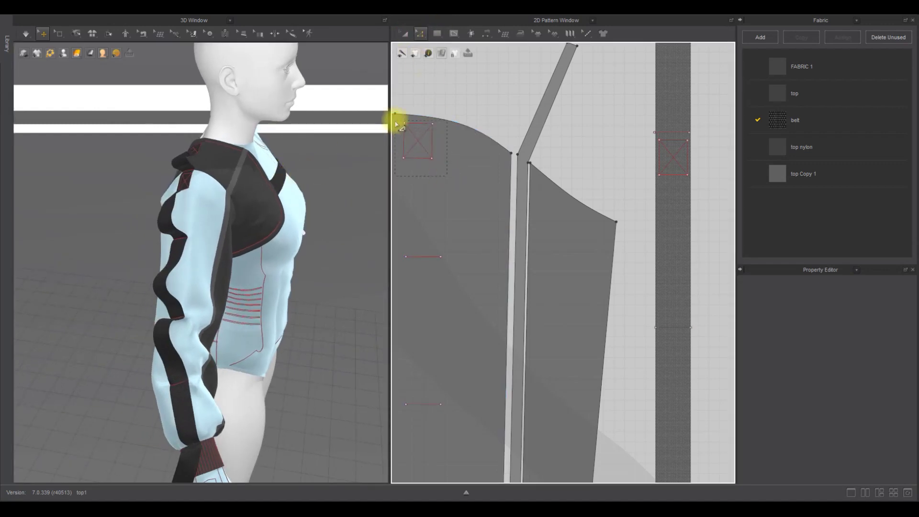
drag(397, 126, 397, 126)
key(ctrl+c)
key(ctrl+v)
click(435, 250)
key(a)
scroll(427, 231, up, 4)
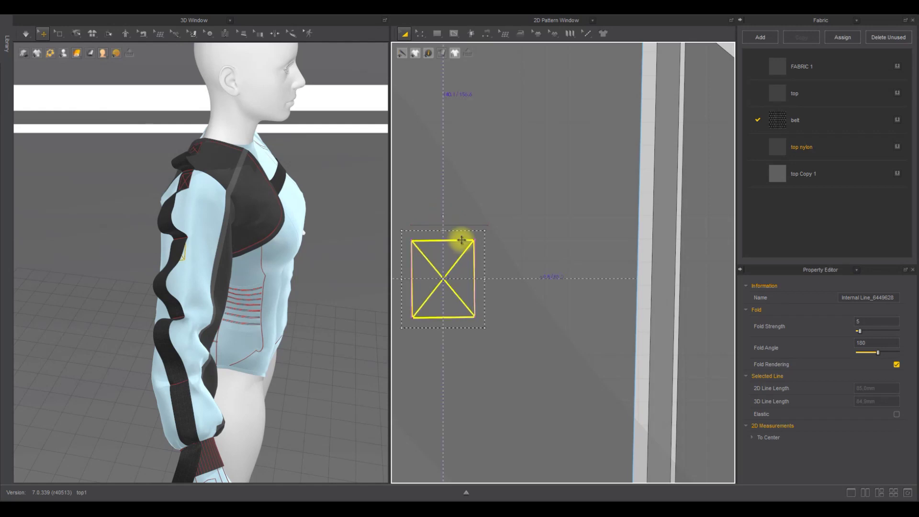
drag(463, 239, 466, 239)
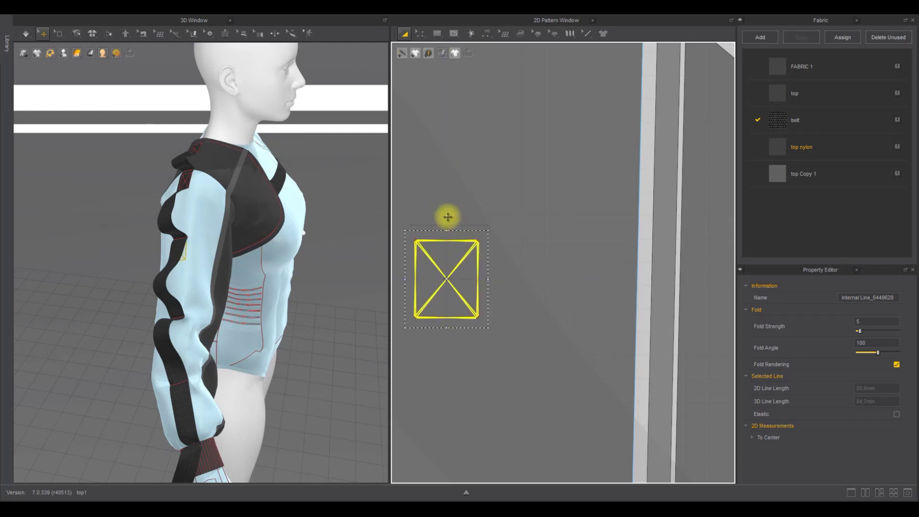
Step: Copy the second crossed rectangle from the sleeve and paste it centred on the belt below its corresponding sewing line
key(ctrl+c)
scroll(441, 225, down, 3)
scroll(554, 267, up, 5)
key(ctrl+v)
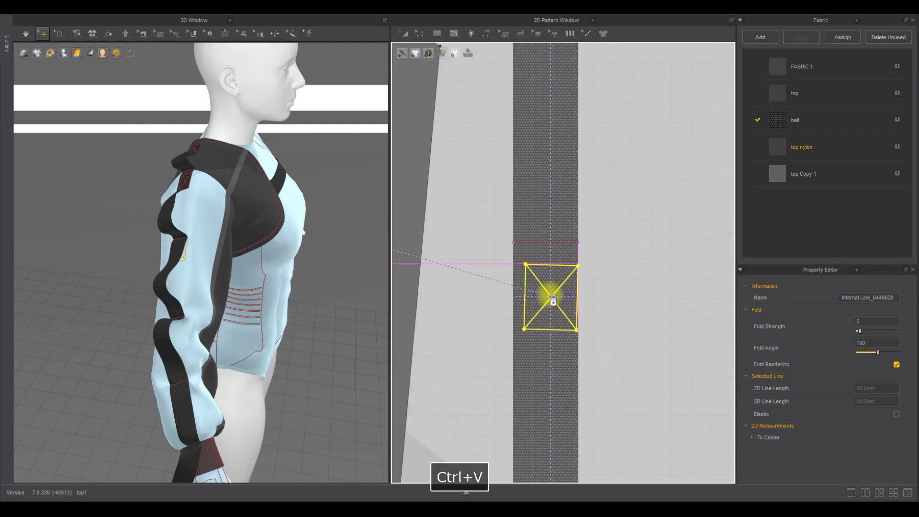
click(547, 288)
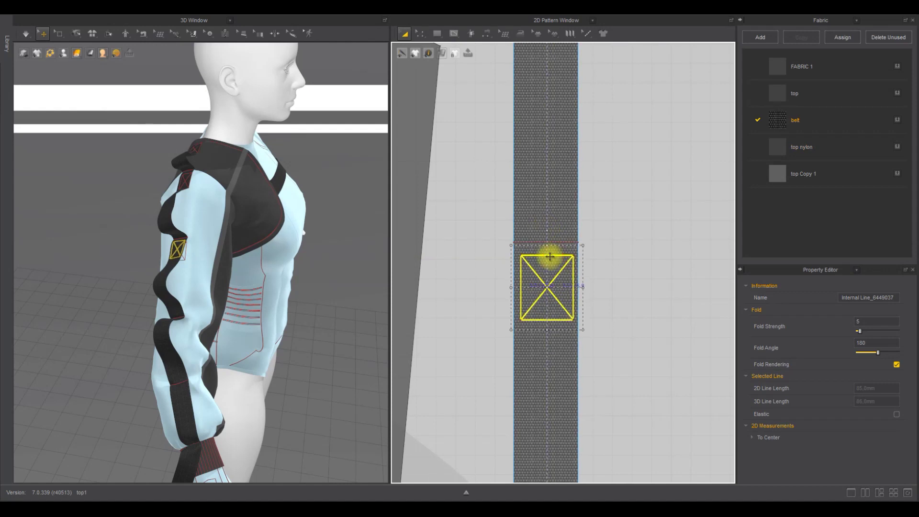
Step: Sew the two diagonals of the belt's second crossed rectangle to the matching diagonals on the sleeve
scroll(550, 256, down, 3)
middle_drag(542, 250, 586, 226)
key(n)
click(582, 233)
middle_drag(426, 229, 496, 217)
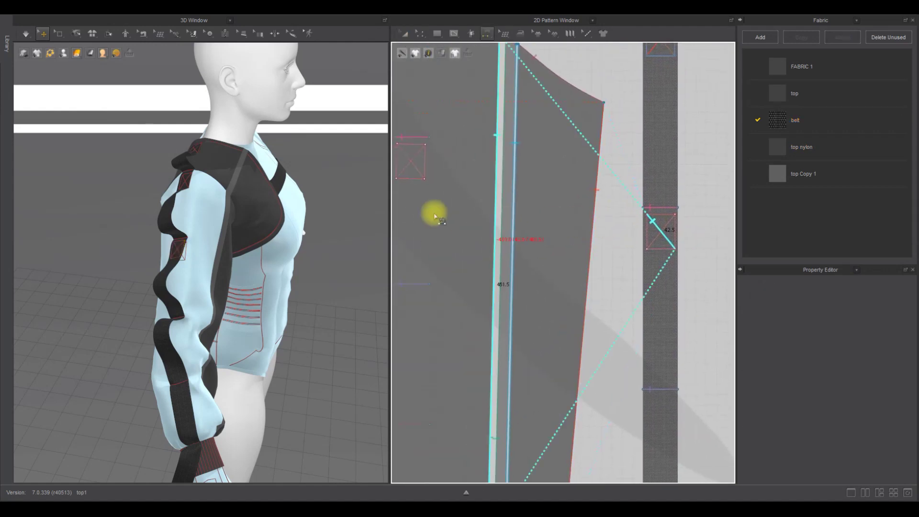
click(405, 153)
key(ctrl+z)
click(654, 233)
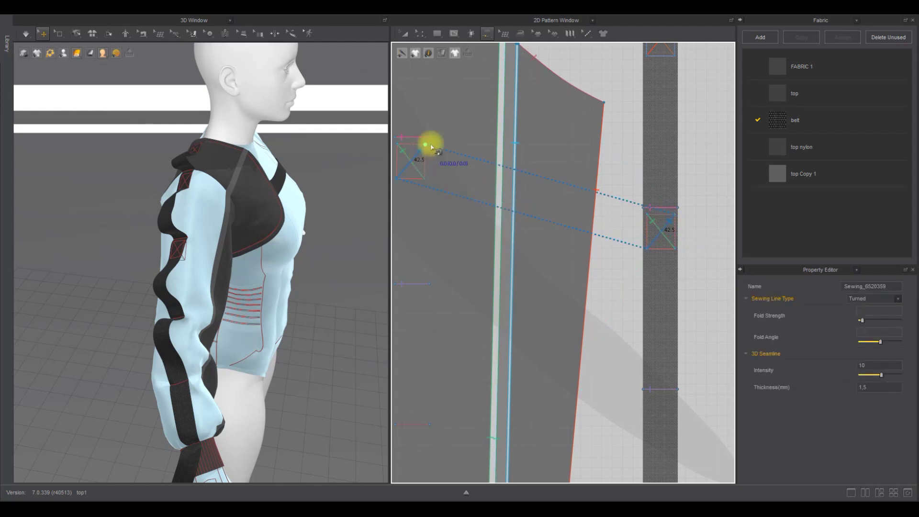
click(674, 217)
click(472, 263)
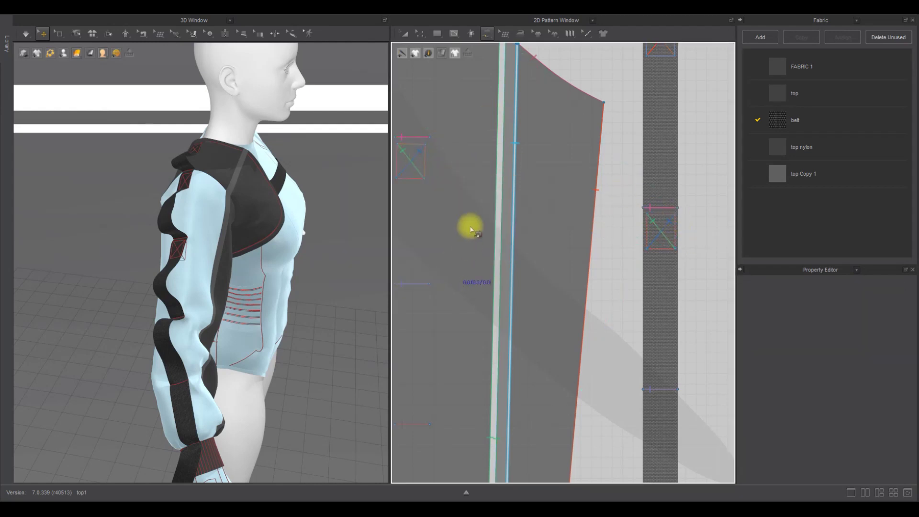
click(674, 216)
click(444, 264)
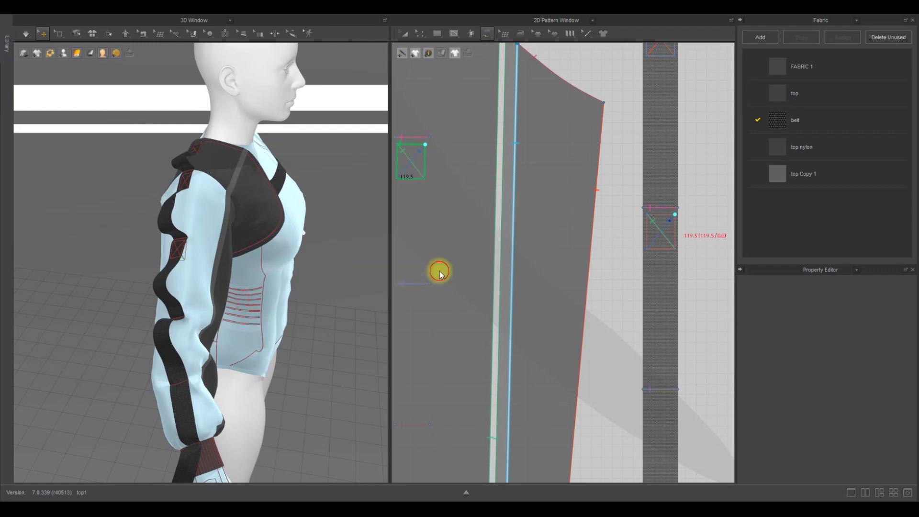
Step: Sew the outline edges of the belt's second crossed rectangle to the matching edges on the sleeve
click(654, 220)
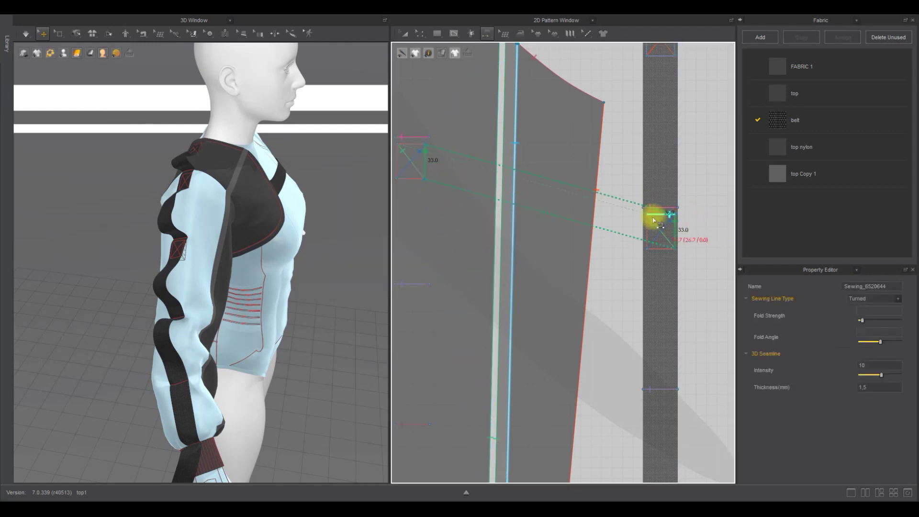
click(406, 144)
click(397, 157)
click(646, 227)
click(659, 248)
click(402, 179)
Step: Simulate the garment with the second belt attachment and inspect the avatar from the front
click(419, 34)
click(359, 143)
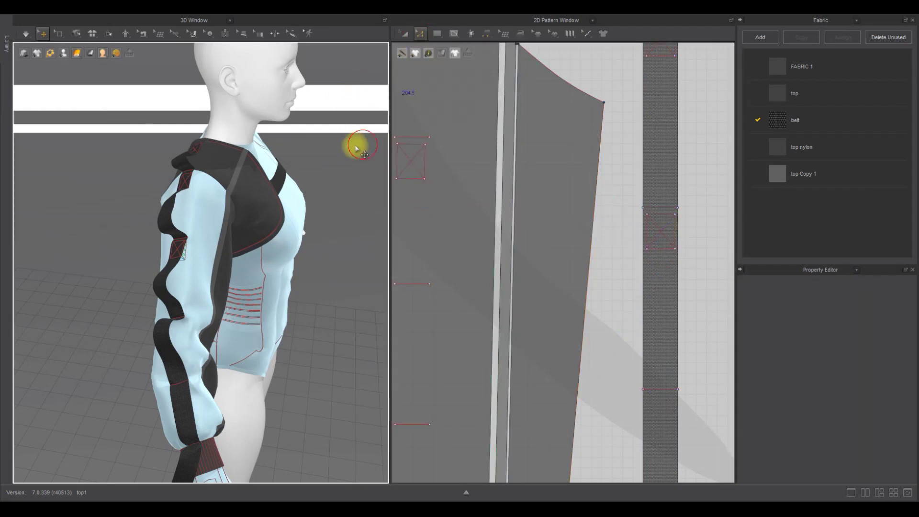
key(space)
key(space)
right_drag(338, 197, 294, 212)
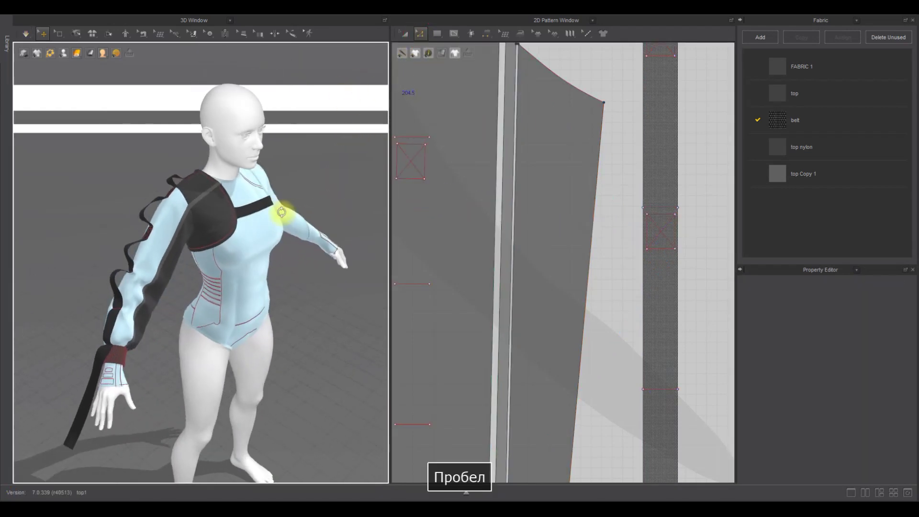
Step: Paste the crossed rectangle on the belt, centred below the next sewing line without a crossed rectangle
scroll(546, 195, down, 4)
click(405, 33)
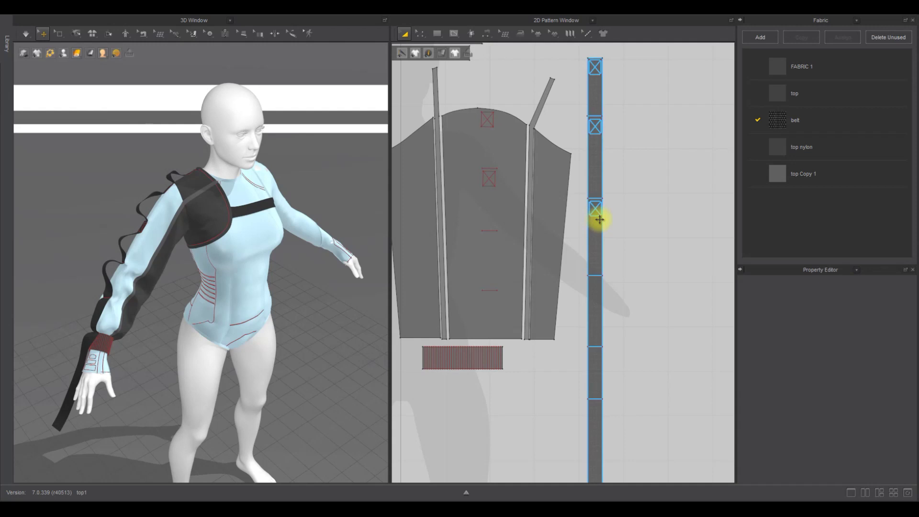
key(z)
scroll(599, 218, up, 3)
scroll(596, 219, down, 2)
scroll(604, 254, up, 3)
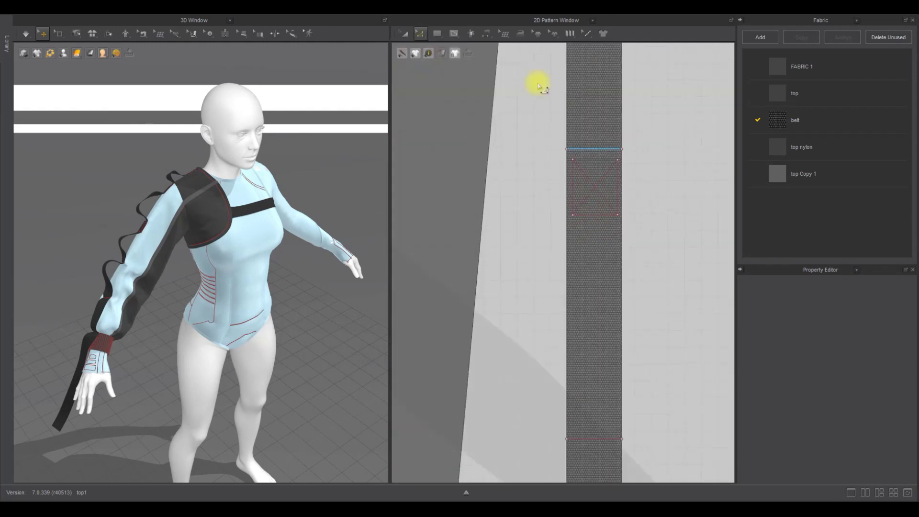
scroll(589, 181, down, 2)
key(ctrl+v)
scroll(596, 259, down, 1)
scroll(596, 259, up, 3)
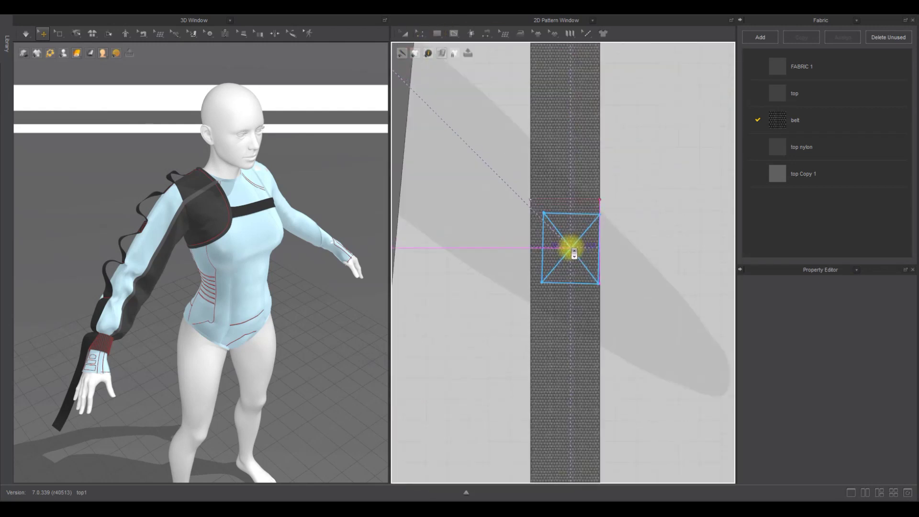
click(566, 247)
click(564, 188)
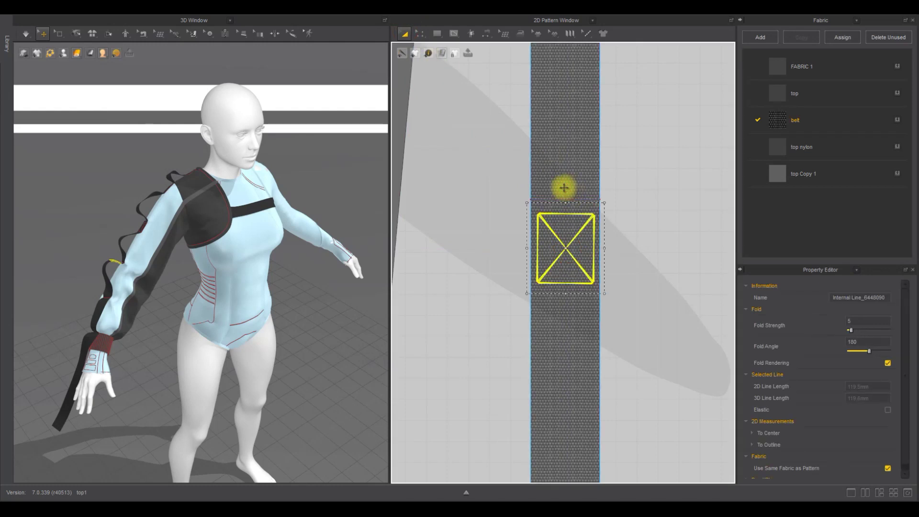
Step: Copy the belt's new crossed rectangle and paste it on the sleeve's centre below the third sewing line
key(ctrl+c)
scroll(575, 215, down, 2)
scroll(480, 160, down, 1)
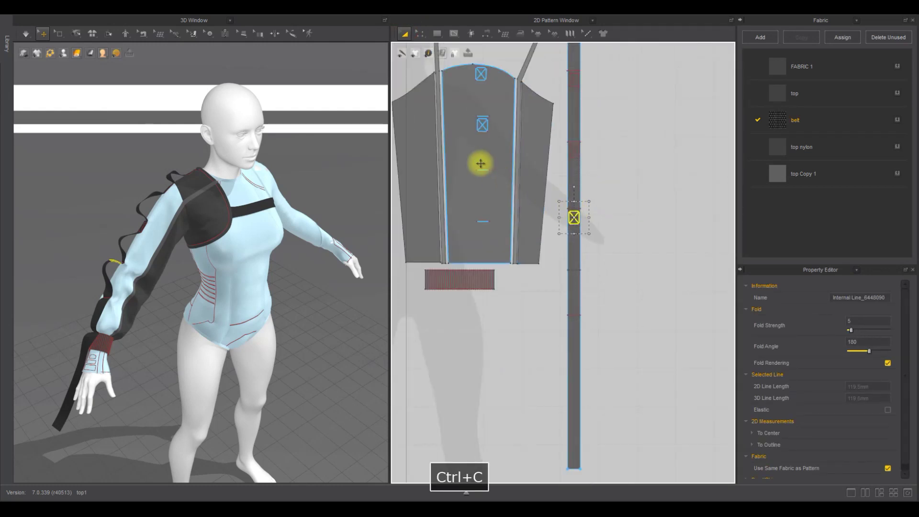
scroll(480, 186, up, 3)
key(ctrl+v)
click(480, 189)
scroll(480, 189, down, 3)
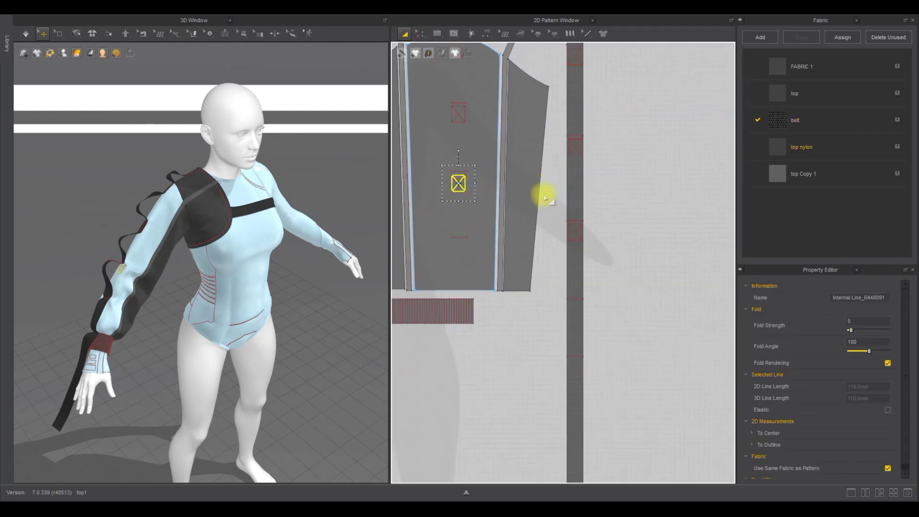
Step: Sew the diagonals and outline of the sleeve's third crossed rectangle to the matching rectangle on the belt
key(m)
click(461, 180)
click(572, 231)
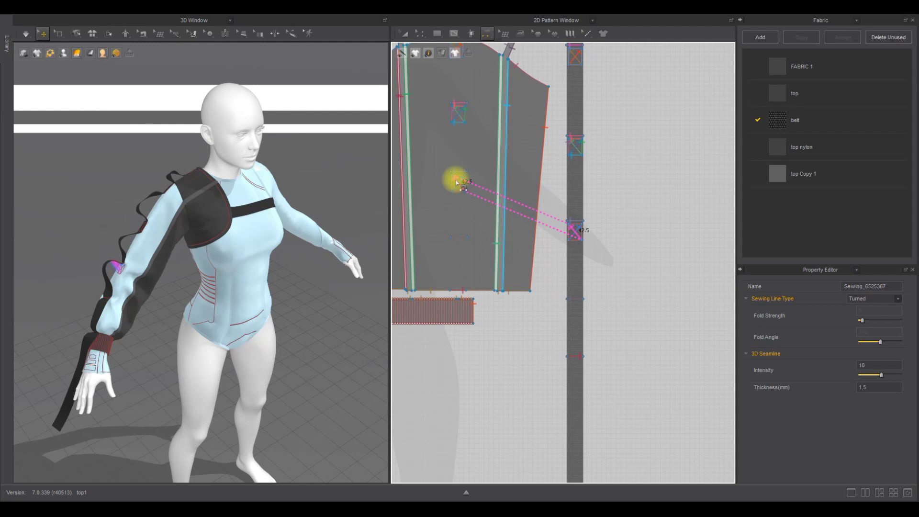
scroll(460, 179, up, 2)
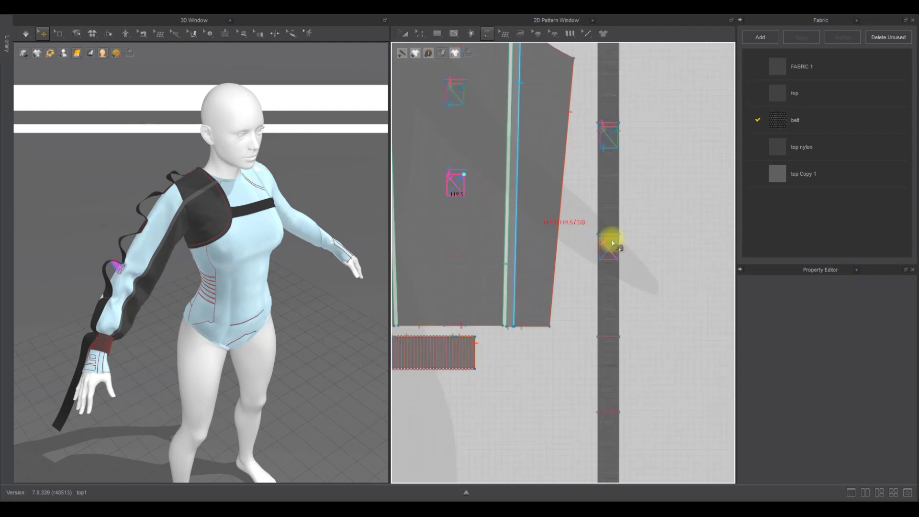
click(420, 33)
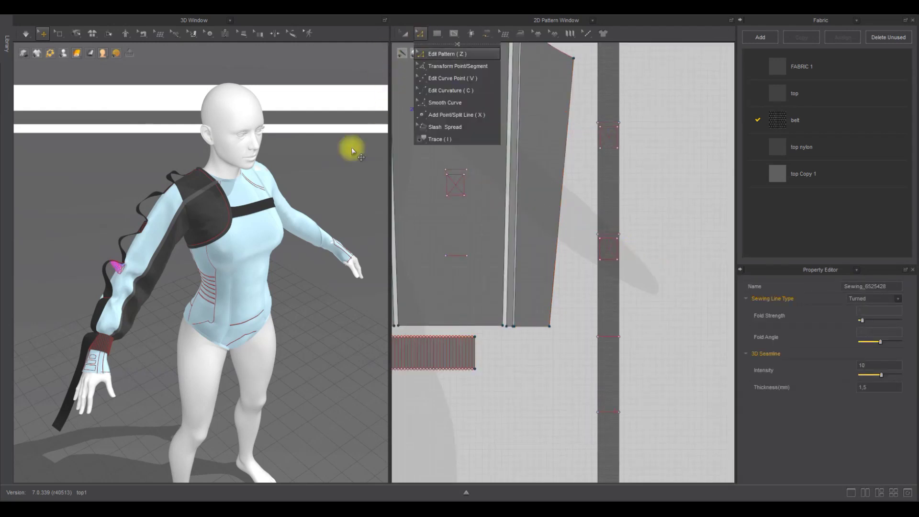
Step: Simulate the garment with the sleeve's third belt attachment while viewing the arm up close
middle_drag(161, 239, 235, 230)
scroll(248, 242, up, 5)
key(space)
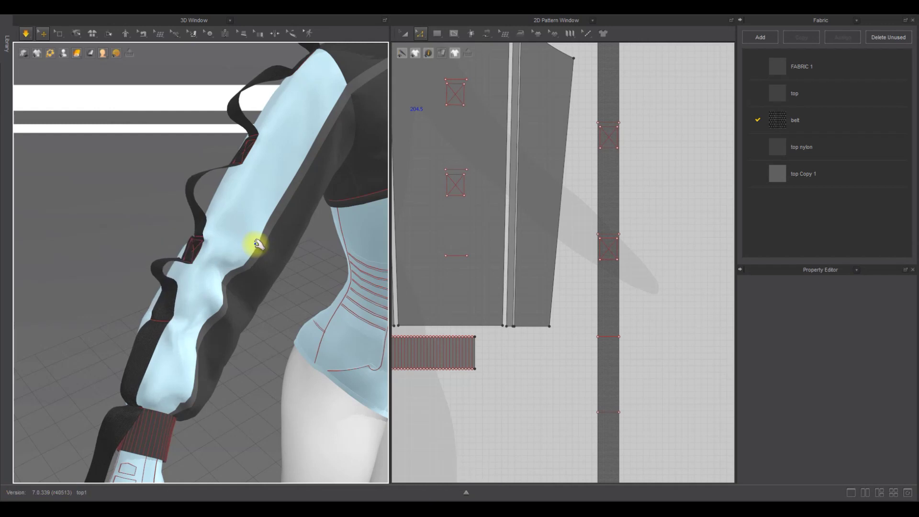
key(space)
Step: Copy the sleeve's third crossed rectangle and paste it below the fourth sewing line on both the sleeve and the belt
scroll(456, 229, up, 2)
click(467, 184)
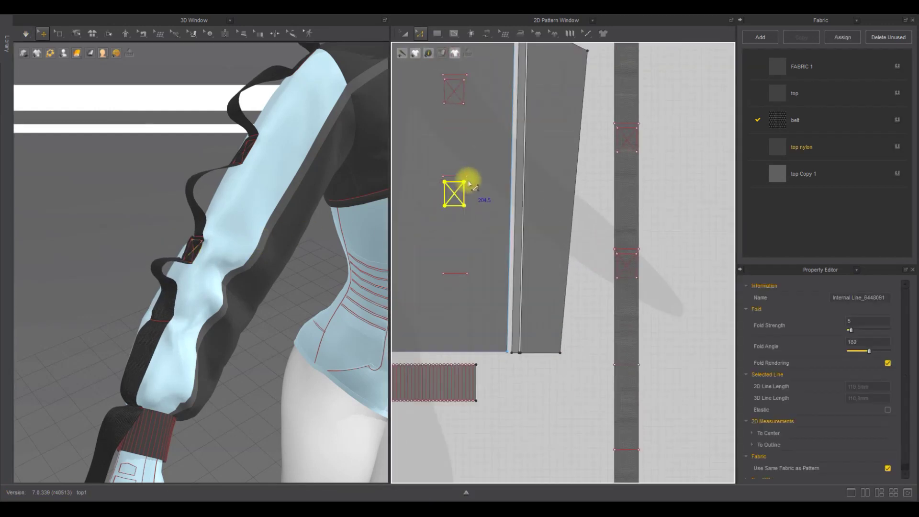
key(ctrl+c)
key(ctrl+v)
click(455, 294)
scroll(593, 271, down, 3)
key(ctrl+v)
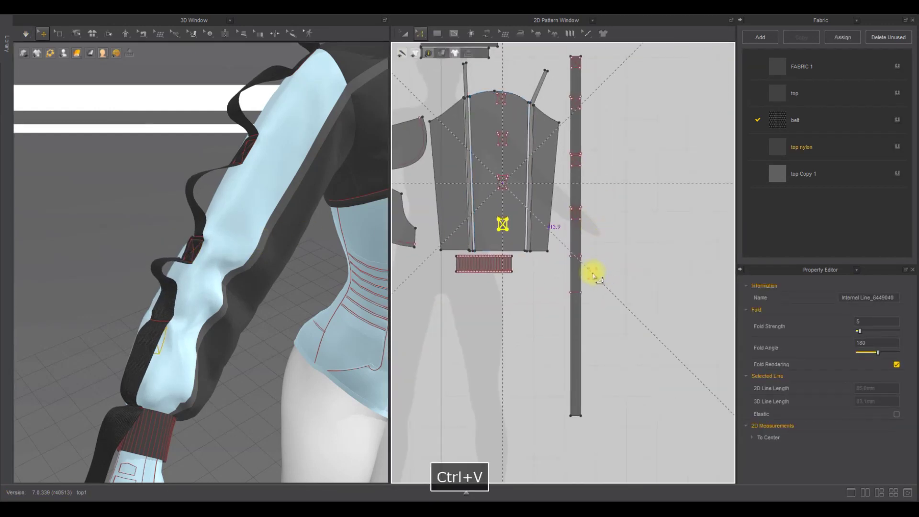
scroll(573, 253, up, 3)
click(574, 251)
scroll(576, 253, down, 2)
Step: Sew the diagonals and outline of the sleeve's fourth crossed rectangle to the matching rectangle on the belt
key(m)
click(582, 234)
click(582, 234)
middle_drag(454, 165, 521, 185)
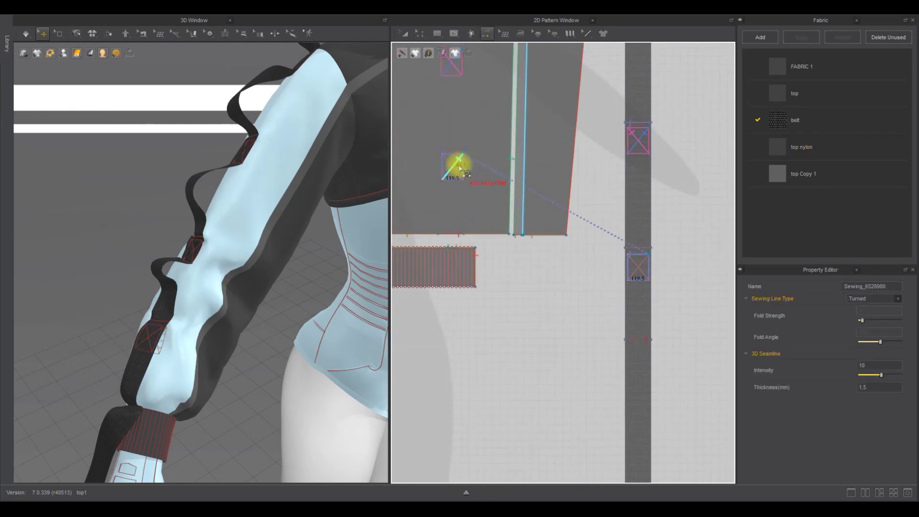
click(647, 273)
Step: Adjust the sleeve's fourth crossed rectangle slightly below its sewing line and simulate the garment
click(420, 33)
drag(435, 191, 470, 153)
click(405, 34)
scroll(450, 170, up, 3)
drag(457, 186, 457, 188)
click(556, 319)
key(space)
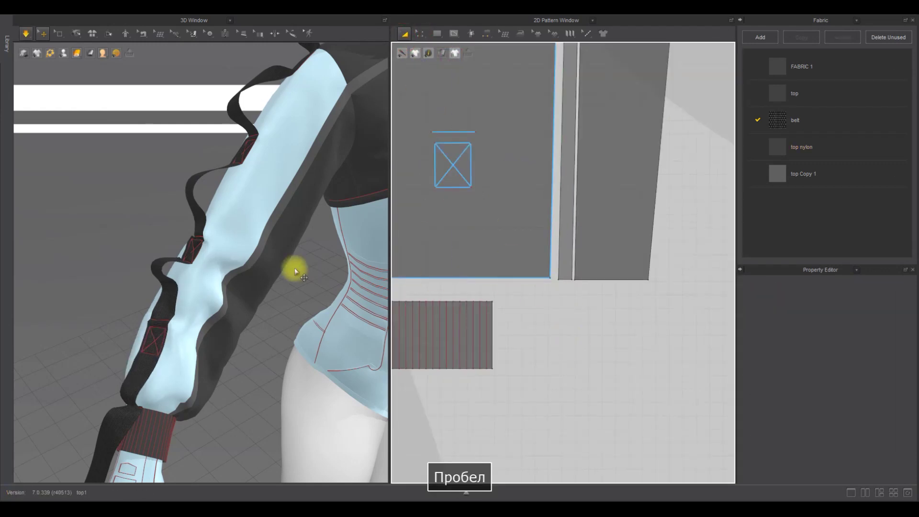
key(space)
Step: Simulate the garment and pull the belt's loose section below the lowest crossed rectangle down toward the cuff
scroll(454, 255, down, 4)
middle_drag(558, 319, 536, 263)
key(z)
scroll(532, 262, up, 3)
click(509, 260)
key(space)
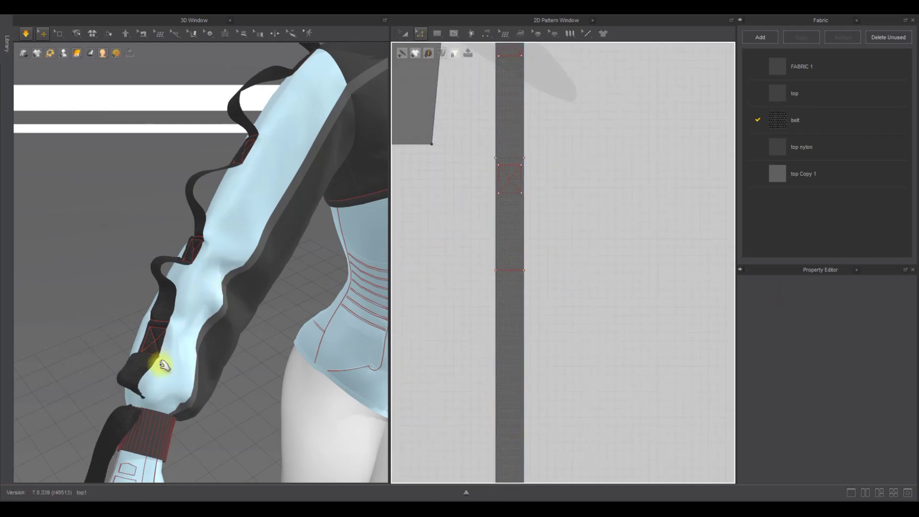
drag(151, 385, 141, 401)
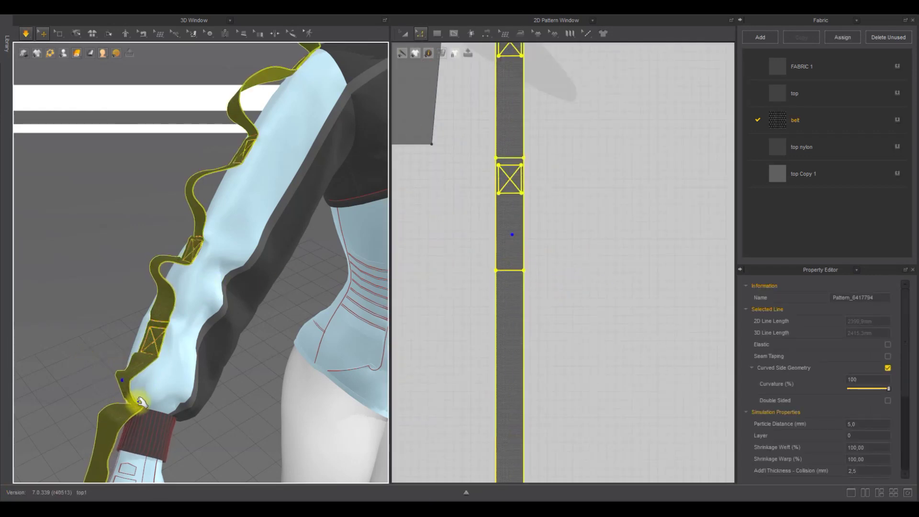
right_drag(186, 399, 143, 389)
key(space)
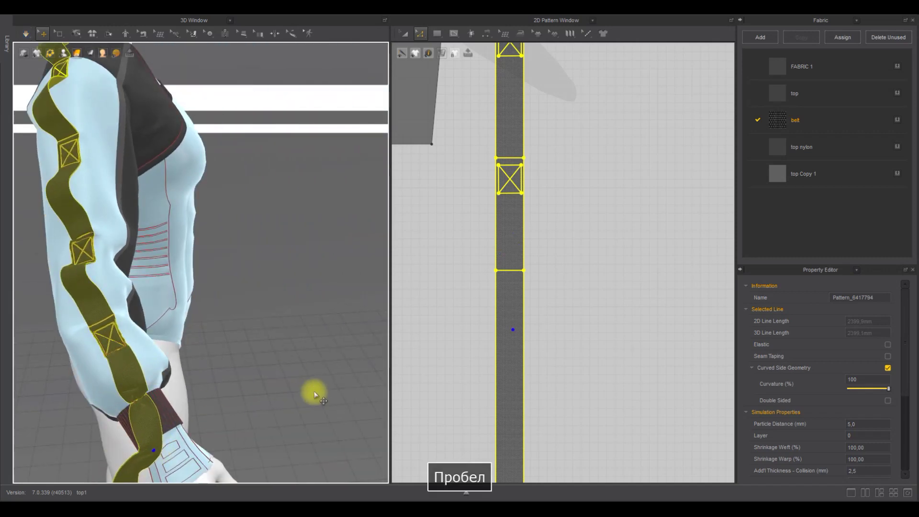
Step: Run the simulation and pull the belt loops near the forearm and upper arm into shape along the sleeve
scroll(314, 394, down, 4)
scroll(487, 294, down, 6)
right_drag(364, 288, 176, 285)
scroll(181, 286, up, 3)
middle_drag(183, 286, 95, 217)
click(405, 34)
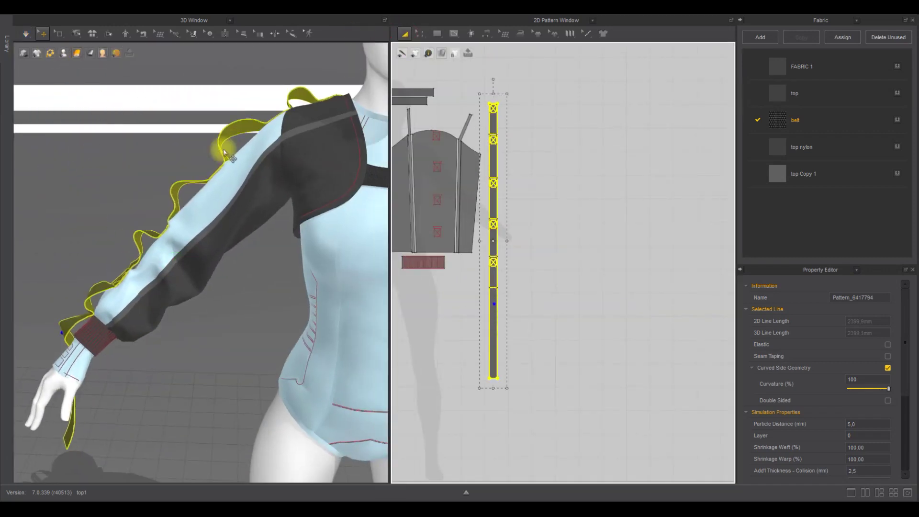
right_drag(224, 150, 238, 232)
scroll(225, 227, up, 3)
key(space)
drag(143, 280, 132, 291)
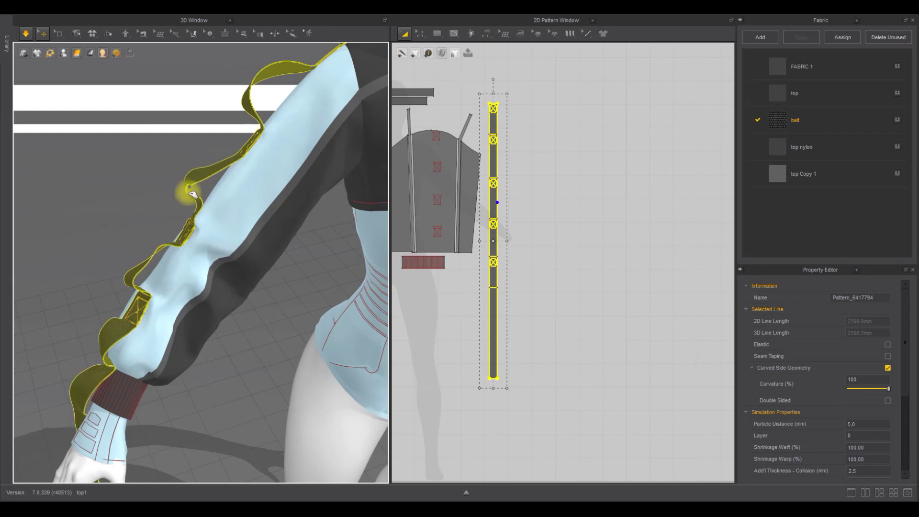
right_drag(179, 214, 222, 205)
drag(290, 118, 287, 143)
key(space)
scroll(288, 142, down, 5)
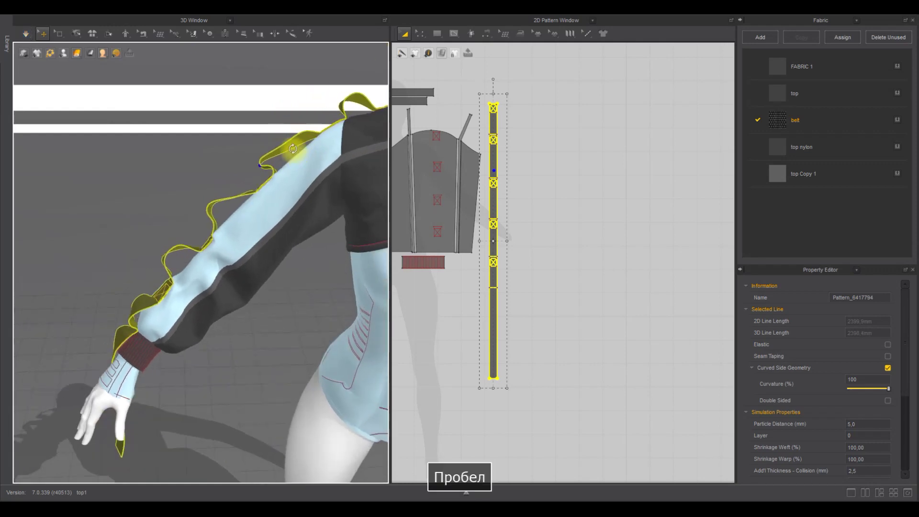
Step: Pull the belt loop nearest the shoulder down during simulation and pin it in place
right_drag(340, 125, 469, 139)
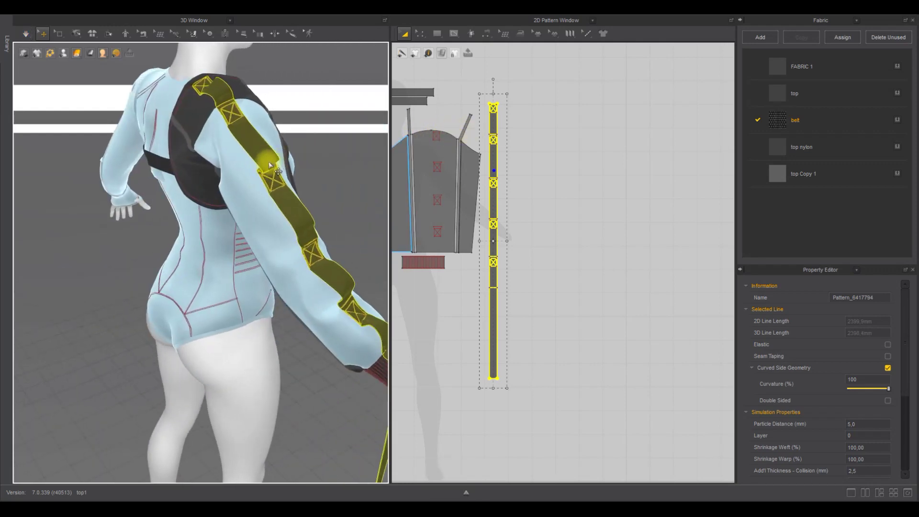
click(318, 158)
right_drag(318, 158, 211, 213)
key(space)
drag(338, 82, 333, 93)
key(space)
click(326, 97)
Step: Pull the second and third belt loops down along the sleeve and pin each one in place
right_drag(246, 118, 249, 132)
drag(256, 139, 260, 153)
key(space)
click(284, 257)
drag(282, 255, 283, 261)
key(space)
click(306, 269)
Step: Pull the belt's fourth loop on the forearm down, pin it in place, and simulate
right_drag(306, 269, 268, 260)
key(space)
drag(238, 312, 238, 318)
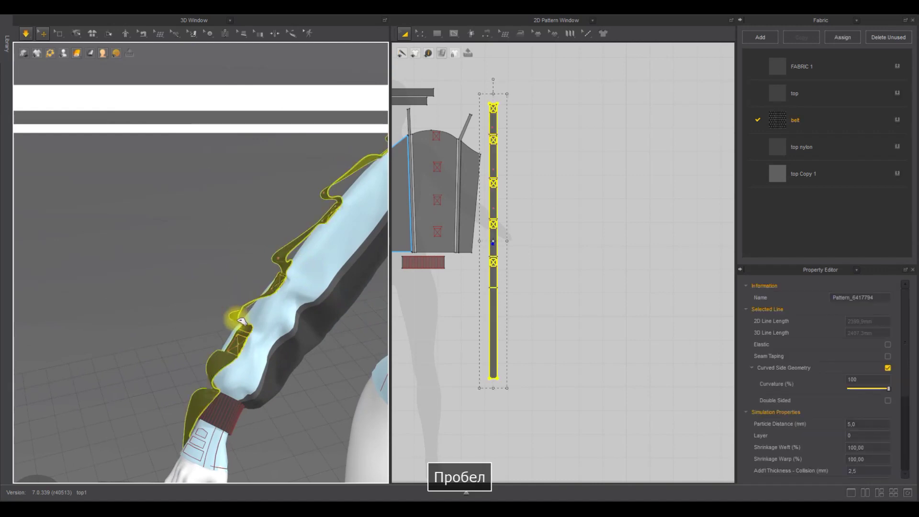
click(226, 315)
key(space)
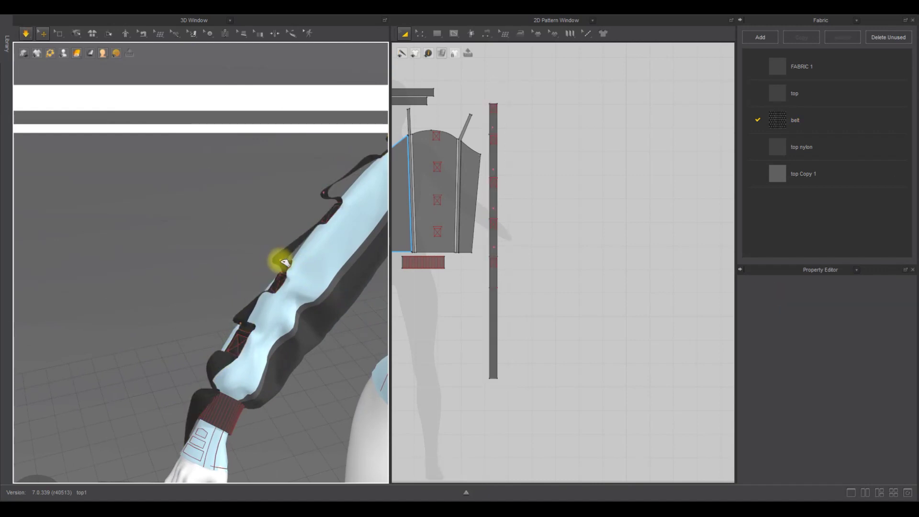
Step: Delete the pin from the belt loop nearest the shoulder
right_drag(347, 148, 339, 165)
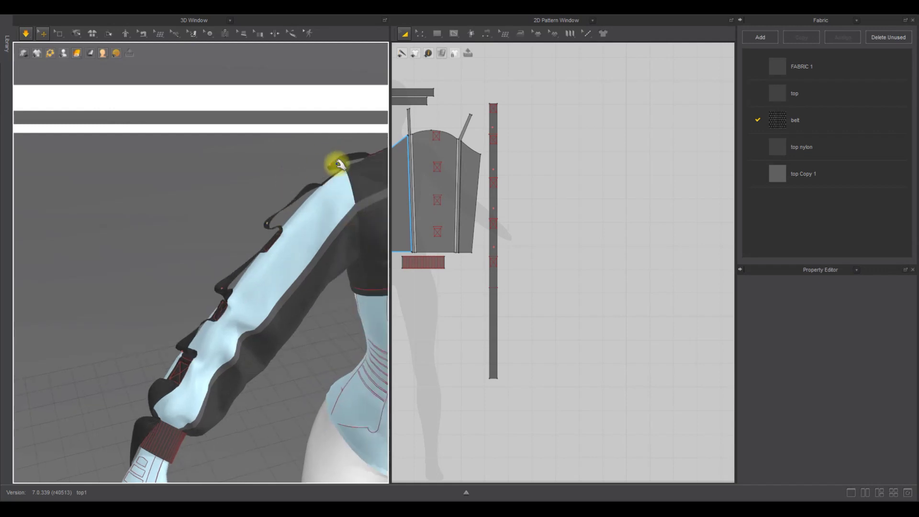
right_drag(353, 122, 337, 163)
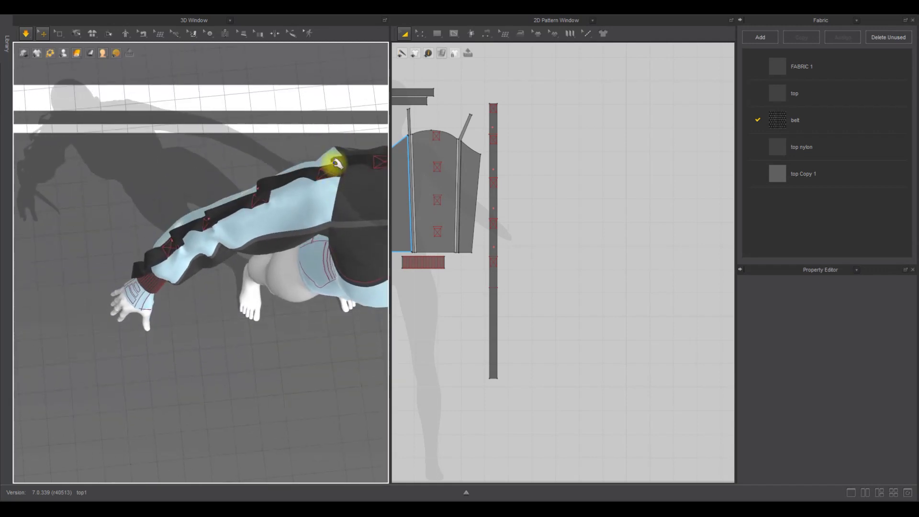
right_click(337, 159)
click(343, 164)
Step: Shape and pin the lowest belt loop just above the cuff, and stop the simulation
right_drag(283, 311, 276, 238)
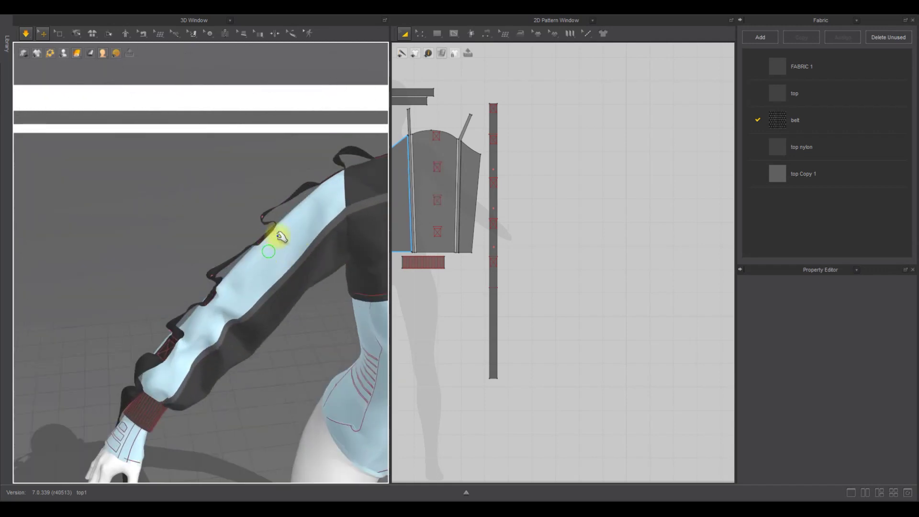
middle_drag(276, 238, 306, 171)
right_drag(308, 171, 270, 337)
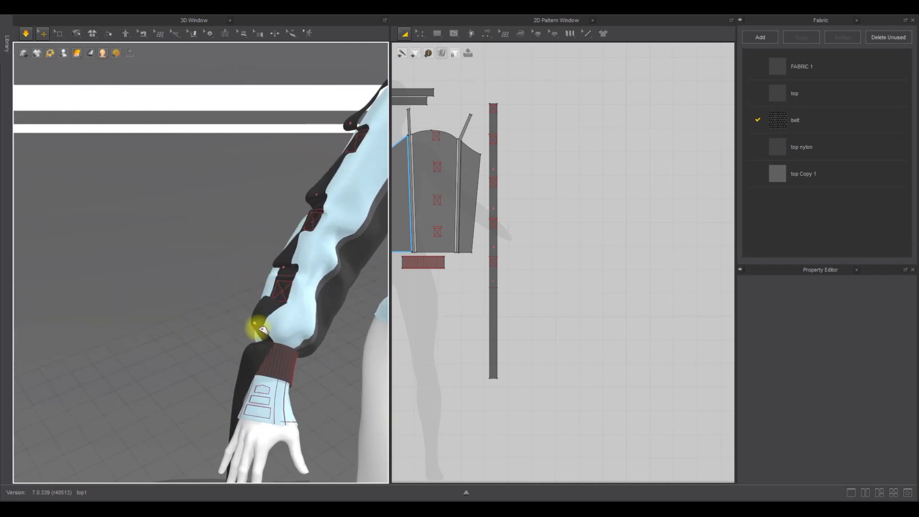
right_drag(269, 338, 249, 324)
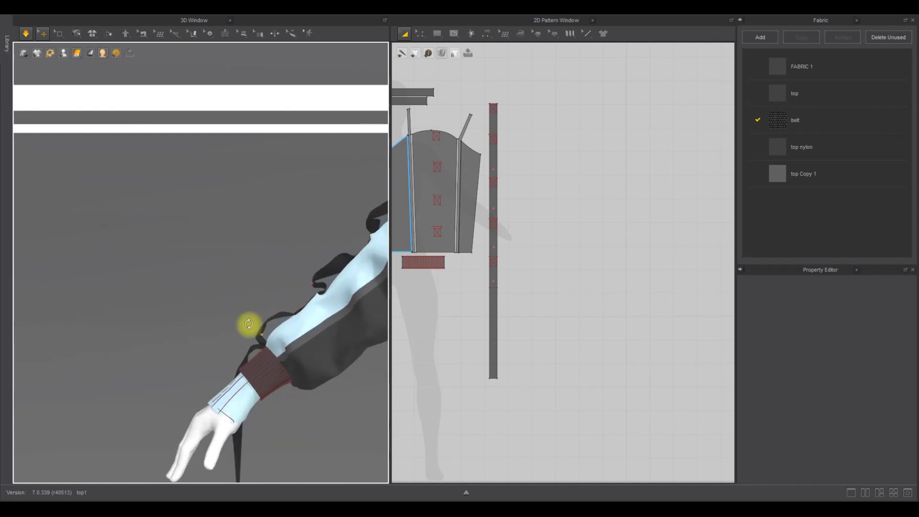
click(261, 343)
key(space)
Step: Set the belt fabric's Internal Damping to 51 and simulate the garment with the adjusted material
click(820, 121)
click(855, 431)
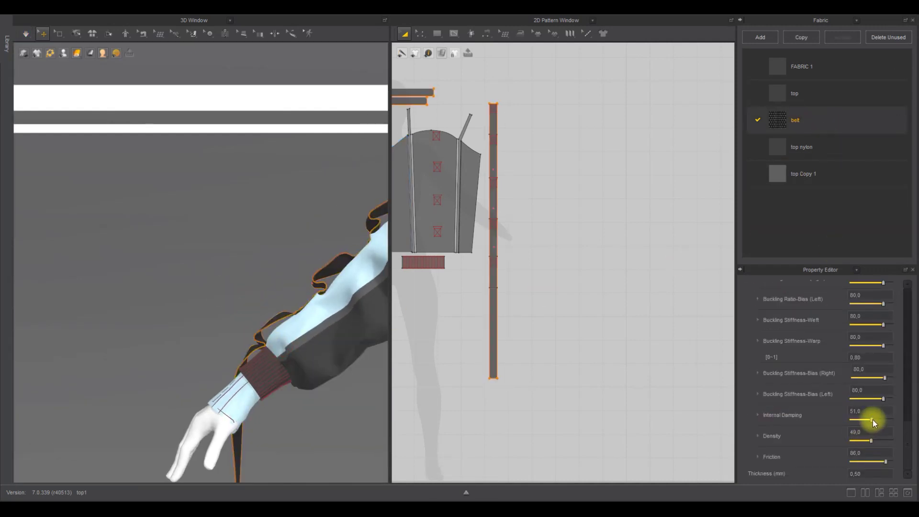
click(621, 420)
scroll(316, 287, down, 2)
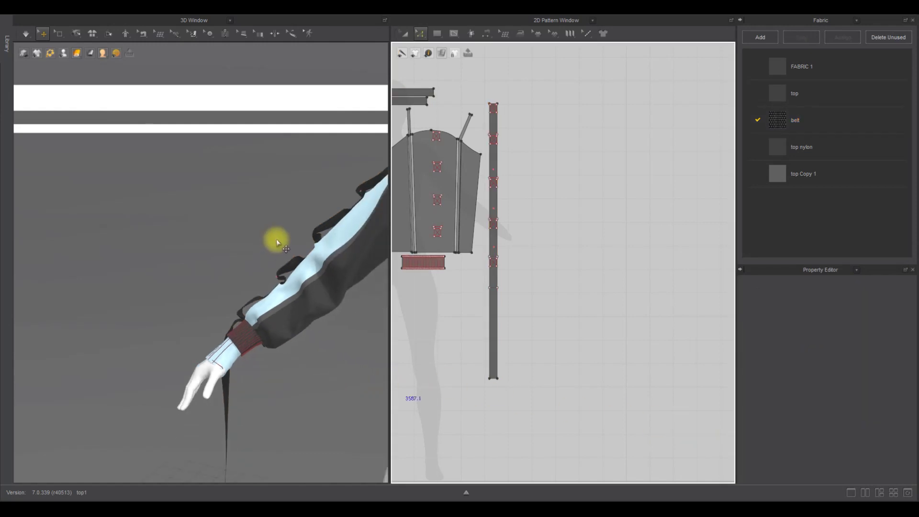
key(space)
scroll(509, 378, up, 3)
key(space)
Step: Draw four internal lines across the belt's lower end for folding and sewing the tip
click(454, 33)
click(458, 297)
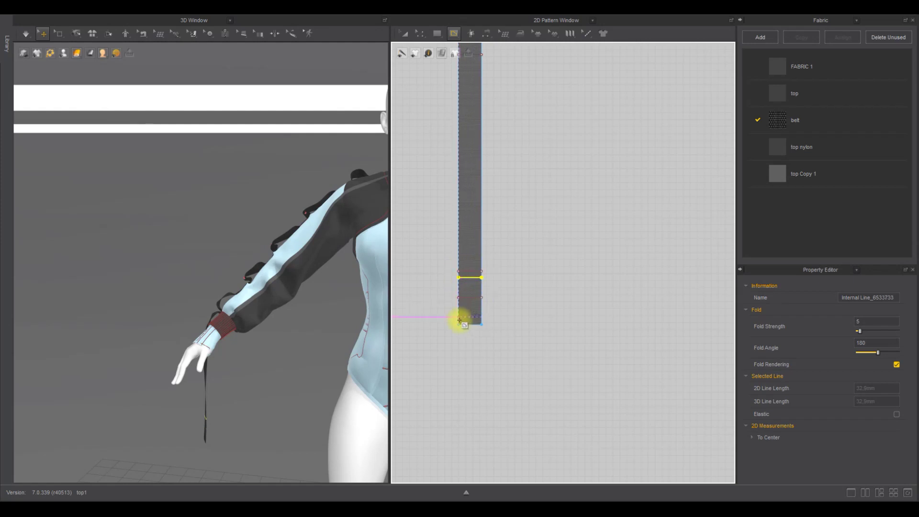
Step: Fold the hanging belt end back on itself along the internal line midway between the outer stitch lines
middle_drag(215, 425, 201, 334)
scroll(202, 335, up, 5)
right_drag(211, 336, 254, 342)
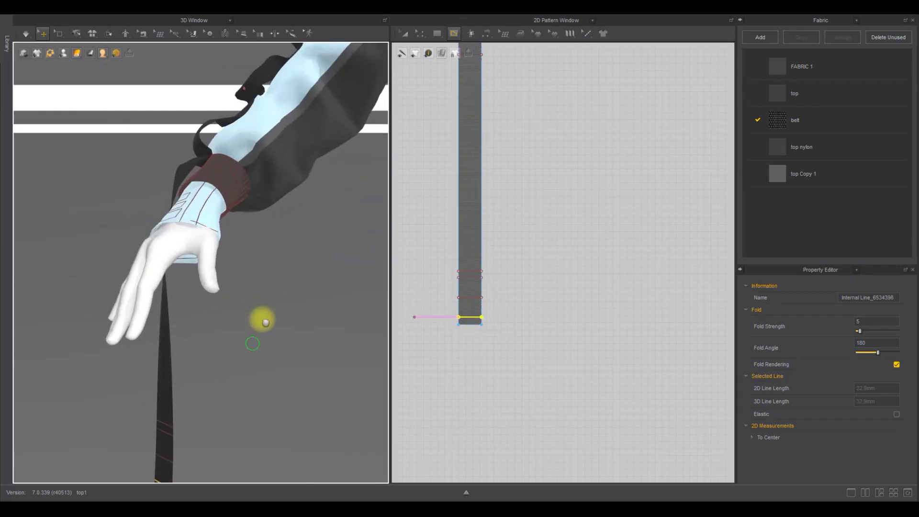
middle_drag(254, 342, 291, 192)
click(110, 35)
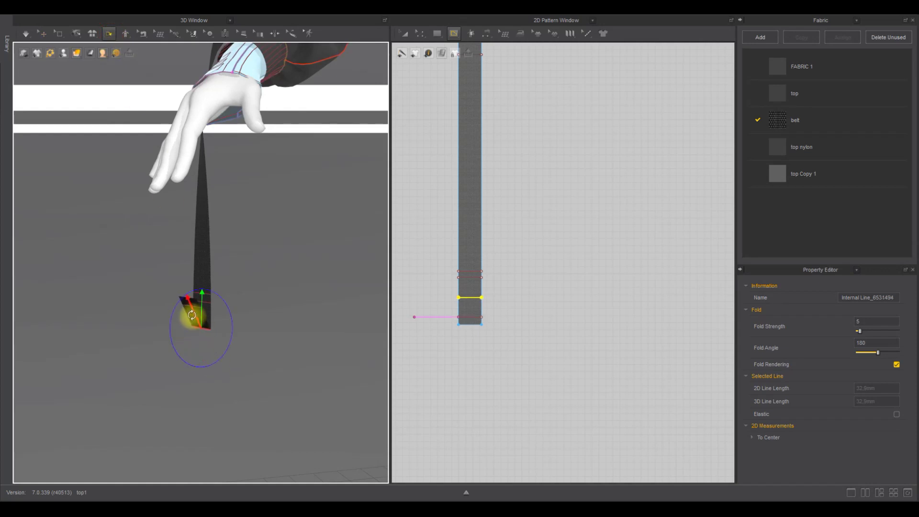
Step: Sew the belt's bottom edge to the uppermost end line, and the second line to the lowest one
key(n)
click(465, 324)
click(469, 271)
click(467, 277)
click(469, 316)
Step: Simulate the folded belt end and pull its loop into shape
key(z)
click(44, 32)
key(space)
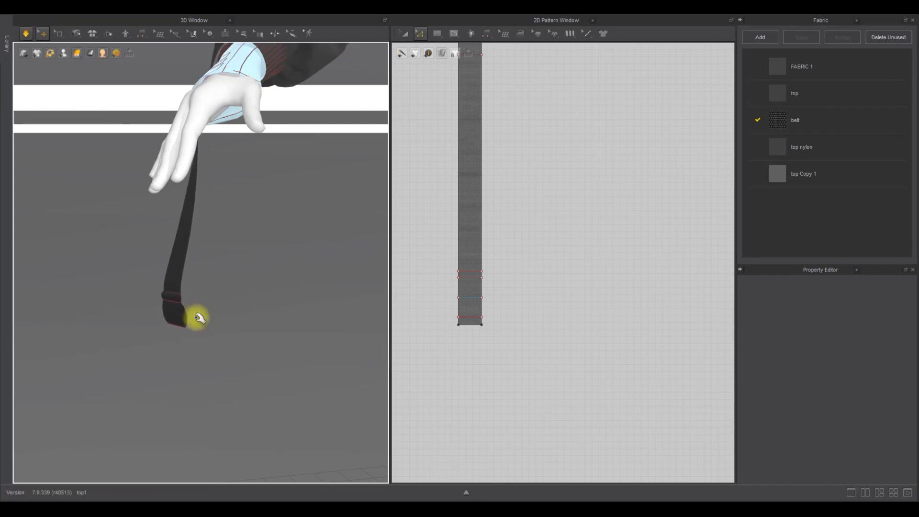
click(175, 323)
click(227, 316)
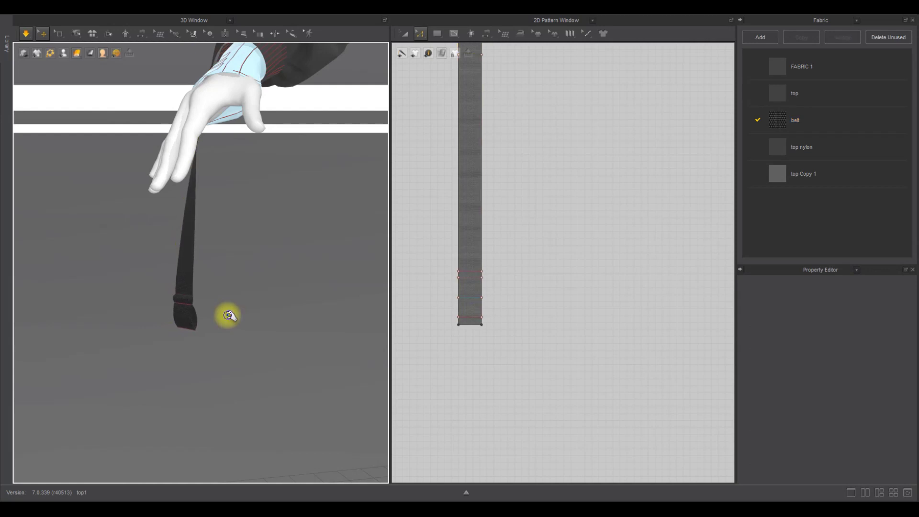
Step: Stop the simulation and delete the internal fold line in the middle of the belt's folded lower end
key(space)
click(470, 298)
key(Delete)
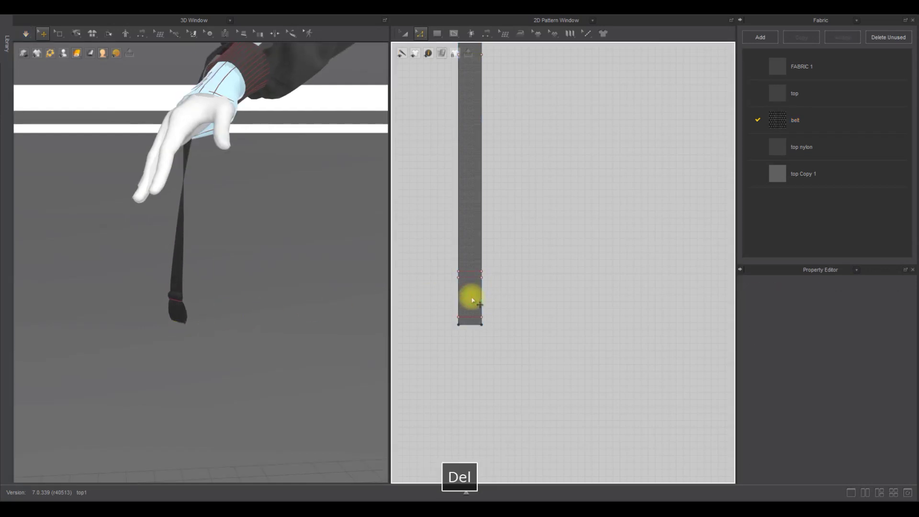
Step: Add the black ring trim from the library and move it to the hanging end of the belt
click(7, 43)
double_click(43, 424)
click(446, 249)
click(4, 20)
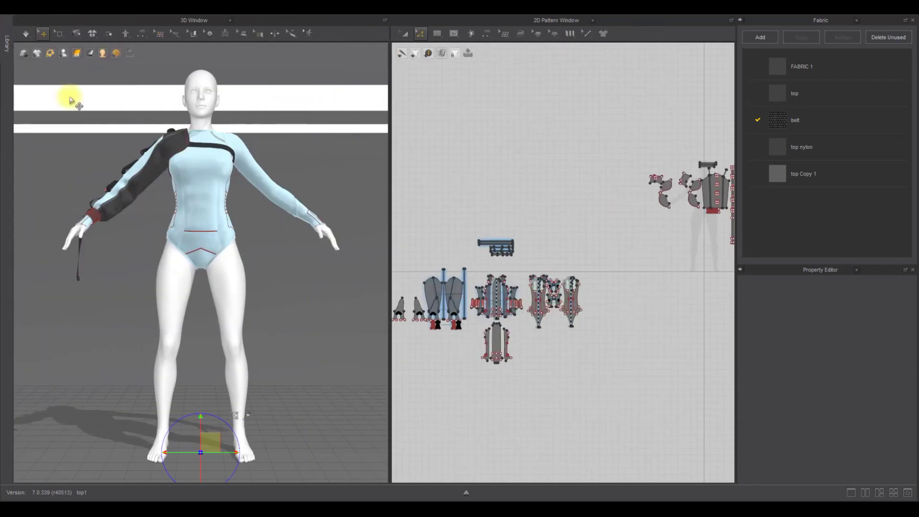
drag(250, 416, 80, 284)
scroll(79, 283, up, 10)
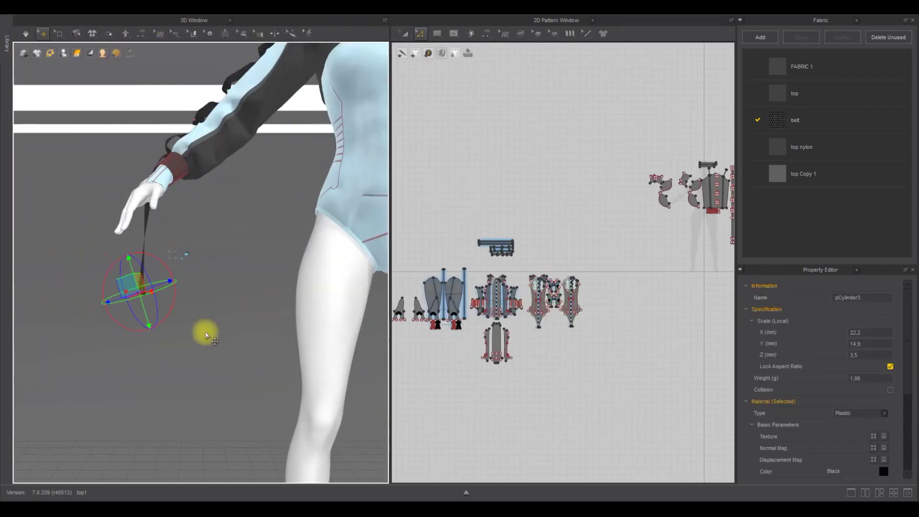
Step: Turn and move the ring to line it up with the loop at the belt's end
drag(177, 339, 197, 342)
right_drag(203, 341, 245, 330)
drag(161, 316, 162, 328)
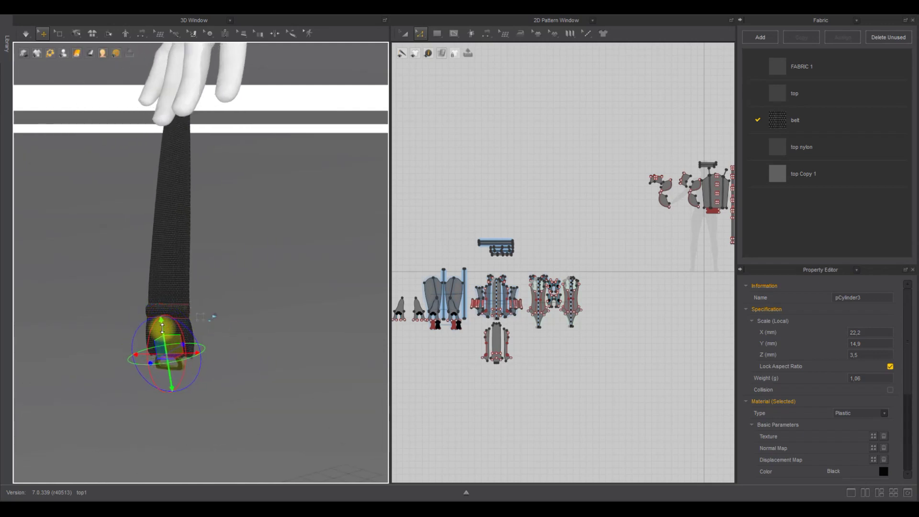
right_drag(180, 330, 200, 326)
Step: Scale the ring up to about 41.5 × 27.9 × 6.6 mm and seat it through the belt's loop
key(r)
mouse_move(168, 353)
mouse_down()
mouse_move(267, 309)
mouse_move(221, 319)
mouse_move(165, 369)
mouse_move(152, 362)
mouse_up()
right_drag(193, 353, 163, 352)
drag(136, 326, 139, 345)
right_drag(164, 370, 228, 346)
click(207, 357)
scroll(228, 347, up, 3)
Step: Set the ring's weight to 10 g and briefly simulate the belt with it
click(113, 370)
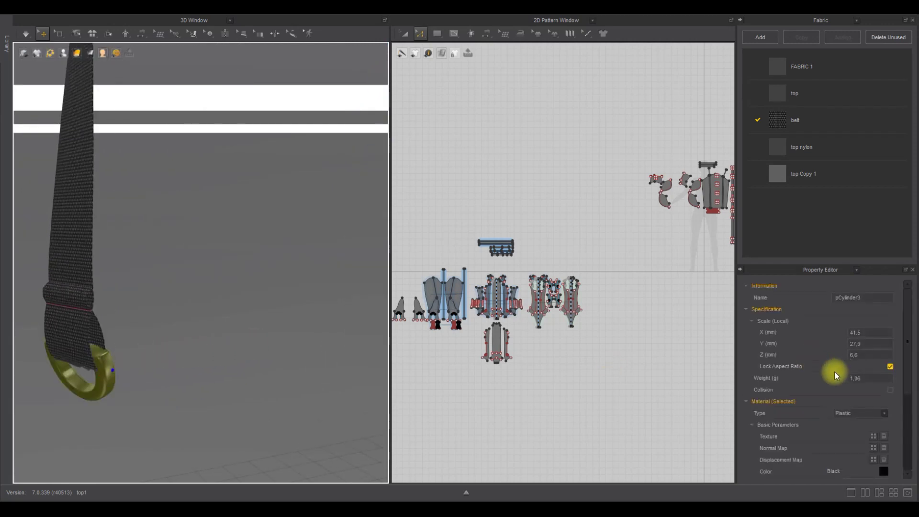
click(876, 378)
click(205, 280)
key(space)
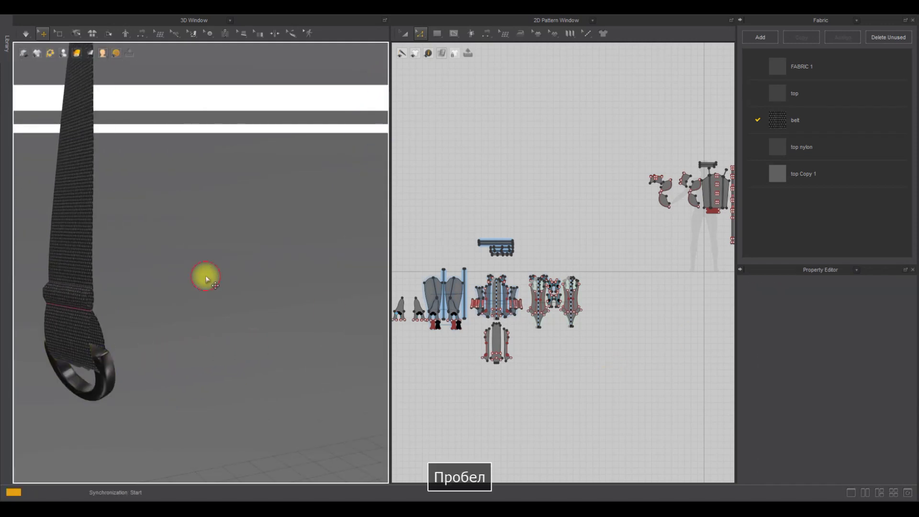
key(space)
Step: Run further simulation passes on the belt with its ring and inspect the hanging end from several angles
click(113, 373)
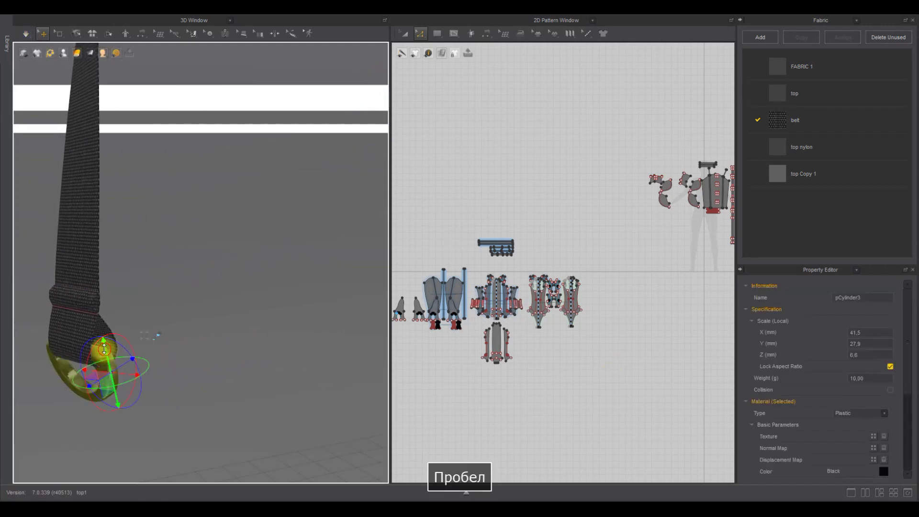
click(223, 314)
key(space)
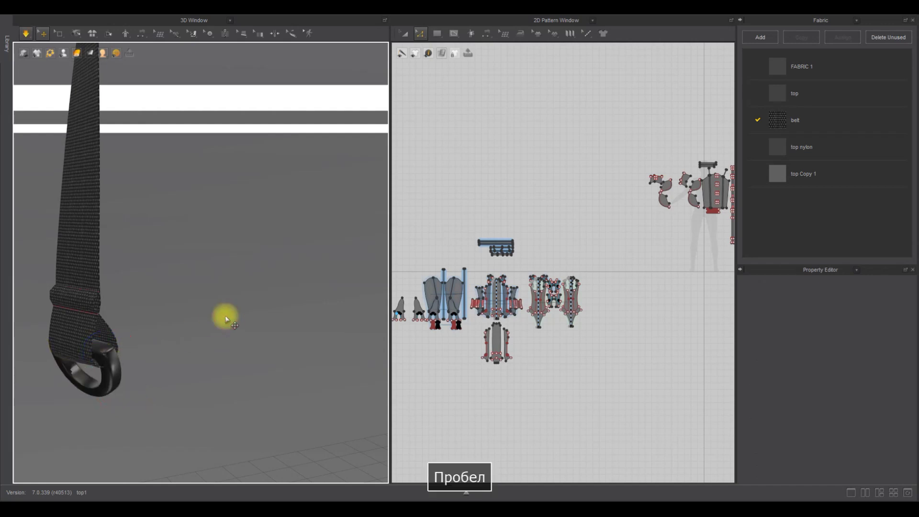
right_drag(168, 333, 223, 321)
key(space)
scroll(235, 332, down, 3)
key(space)
middle_drag(291, 316, 199, 341)
right_drag(199, 340, 108, 353)
middle_drag(107, 353, 193, 338)
right_drag(193, 338, 146, 349)
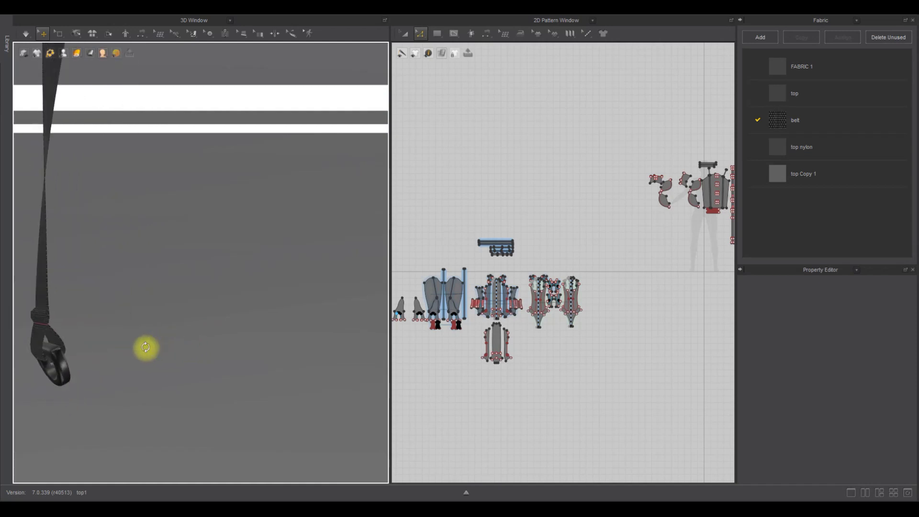
Step: Rotate the ring upright in the belt's loop and review the whole garment
click(68, 367)
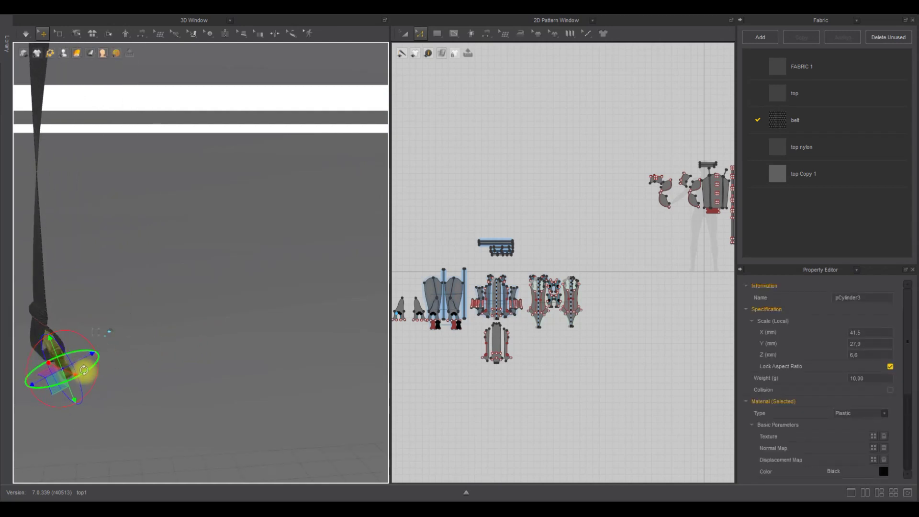
click(169, 344)
click(65, 369)
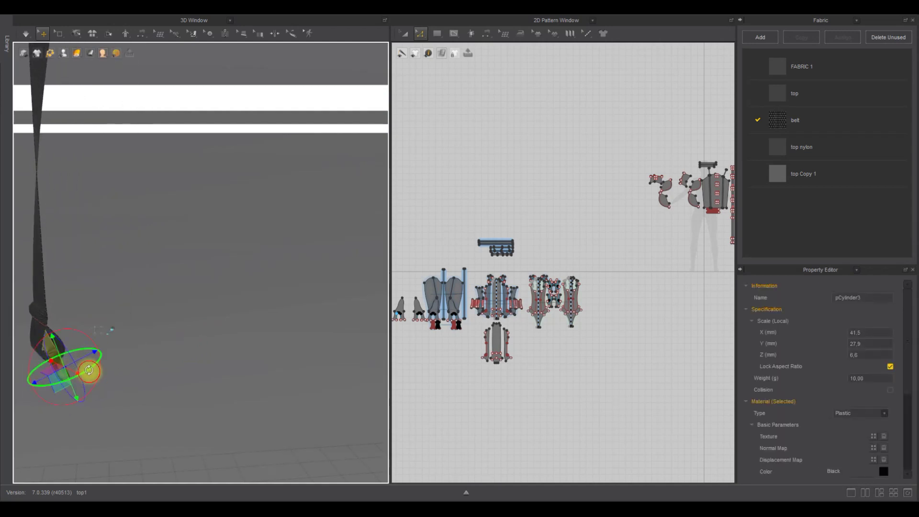
key(space)
key(space)
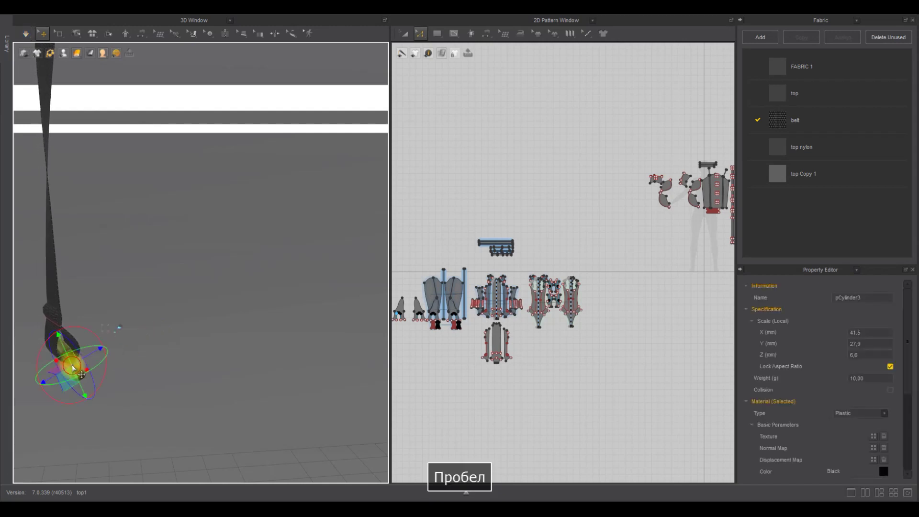
drag(90, 330, 97, 337)
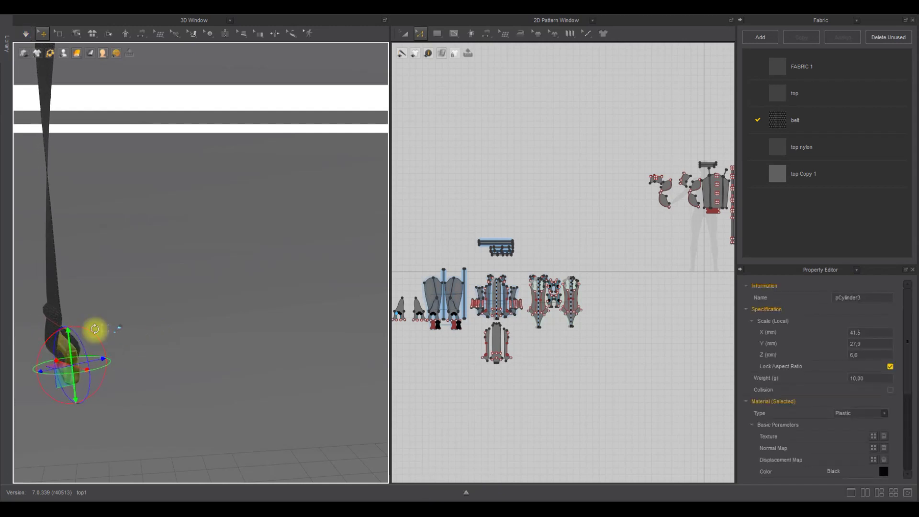
key(space)
scroll(137, 327, down, 5)
right_drag(140, 328, 214, 298)
middle_drag(213, 298, 138, 348)
right_drag(136, 349, 145, 365)
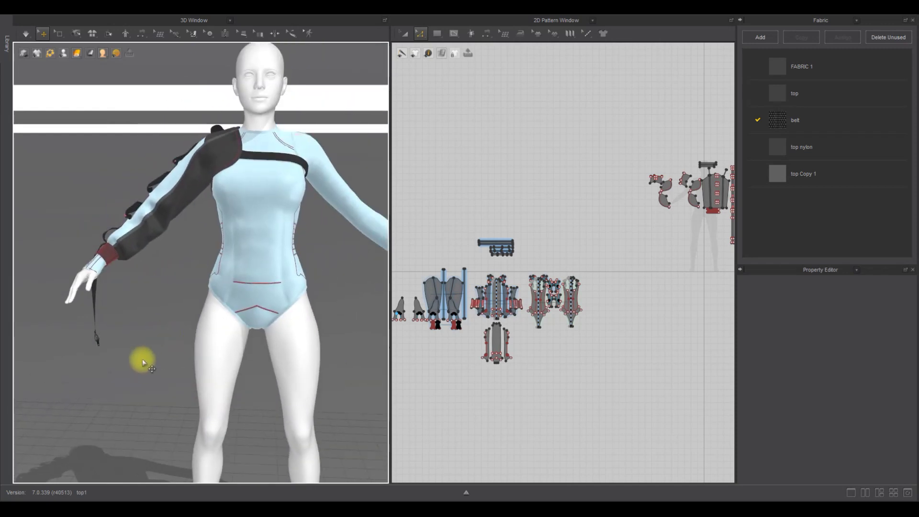
Step: Simulate the garment while tugging the strap hanging below the wrist so that it hangs freely
scroll(139, 356, up, 10)
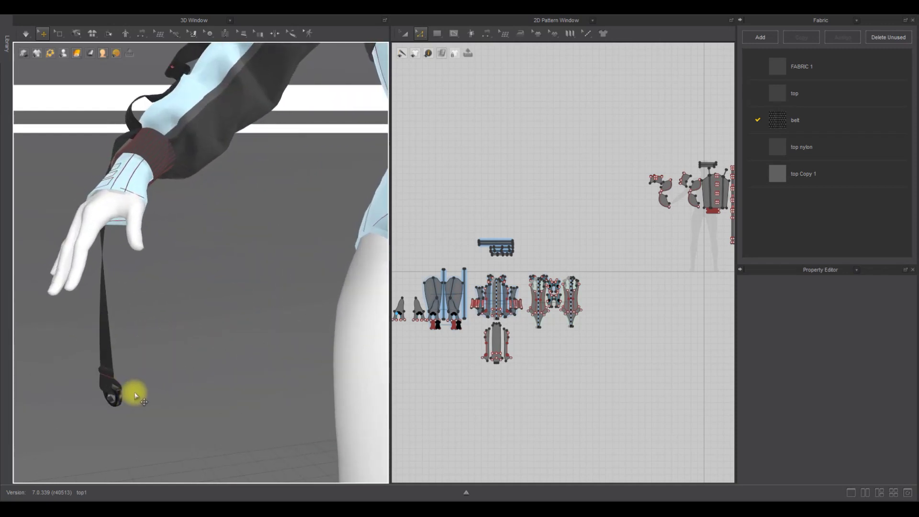
middle_drag(139, 384, 153, 345)
scroll(154, 345, up, 4)
key(space)
drag(86, 345, 95, 342)
key(space)
Step: Pin a narrow band of mesh across the hanging strap above its ring and simulate the garment
click(58, 34)
right_drag(80, 251, 146, 283)
drag(43, 307, 113, 333)
right_click(89, 321)
click(115, 336)
right_drag(131, 308, 86, 308)
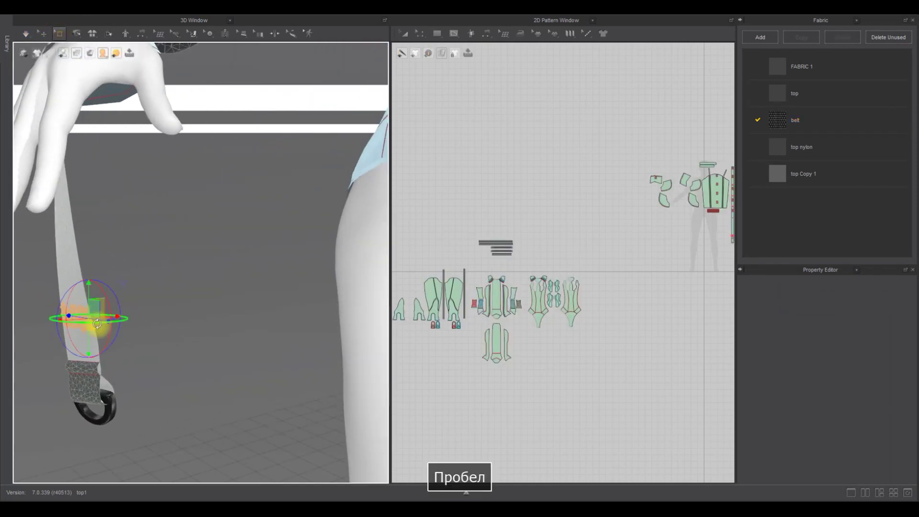
key(space)
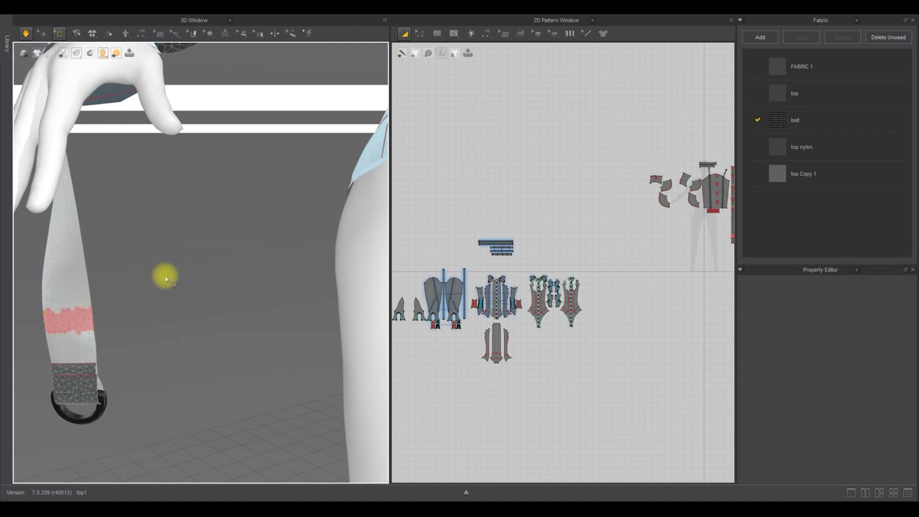
key(space)
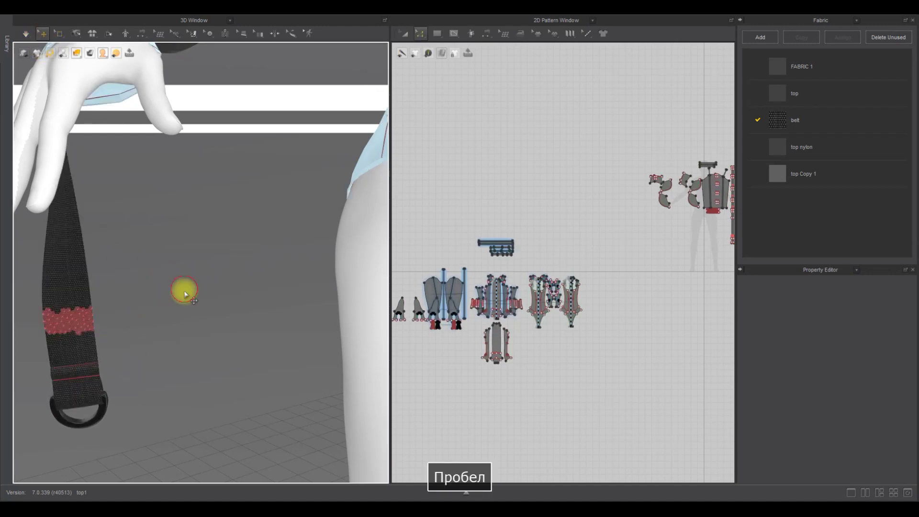
Step: Remove the pins from the three strap sections along the outer sleeve
scroll(185, 291, down, 5)
middle_drag(144, 318, 141, 322)
scroll(145, 299, up, 3)
middle_drag(144, 282, 139, 305)
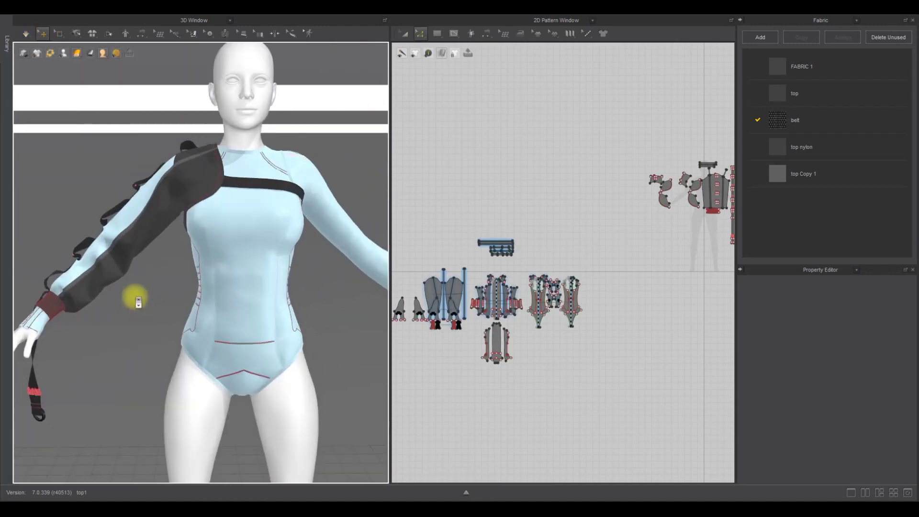
right_drag(138, 304, 160, 295)
right_click(110, 212)
click(124, 219)
right_click(85, 282)
click(97, 288)
right_click(57, 353)
click(74, 360)
Step: Run the simulation until the straps along the sleeve settle
key(space)
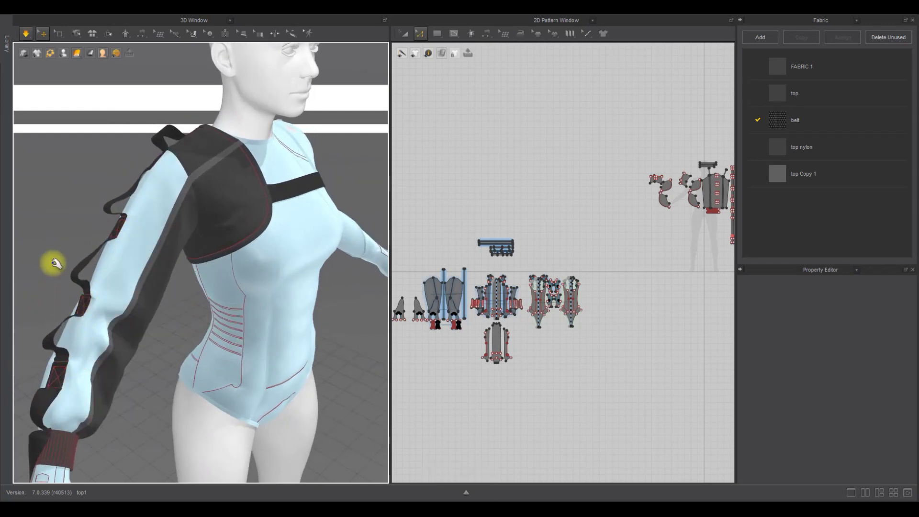
scroll(53, 262, down, 3)
right_drag(53, 263, 34, 240)
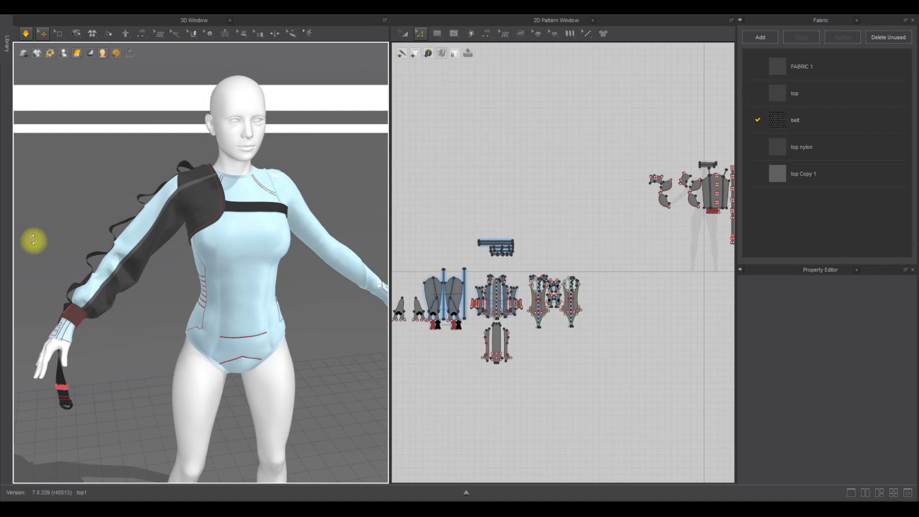
key(space)
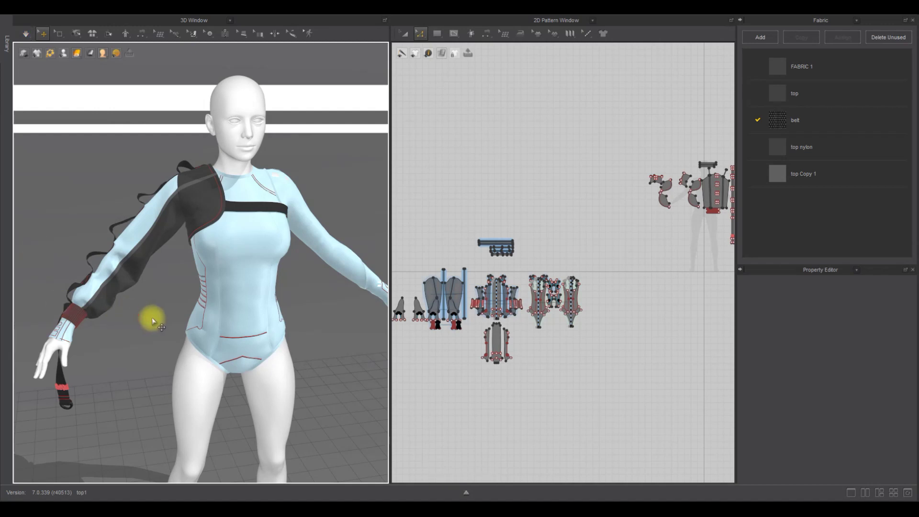
right_drag(158, 317, 148, 304)
scroll(500, 268, down, 3)
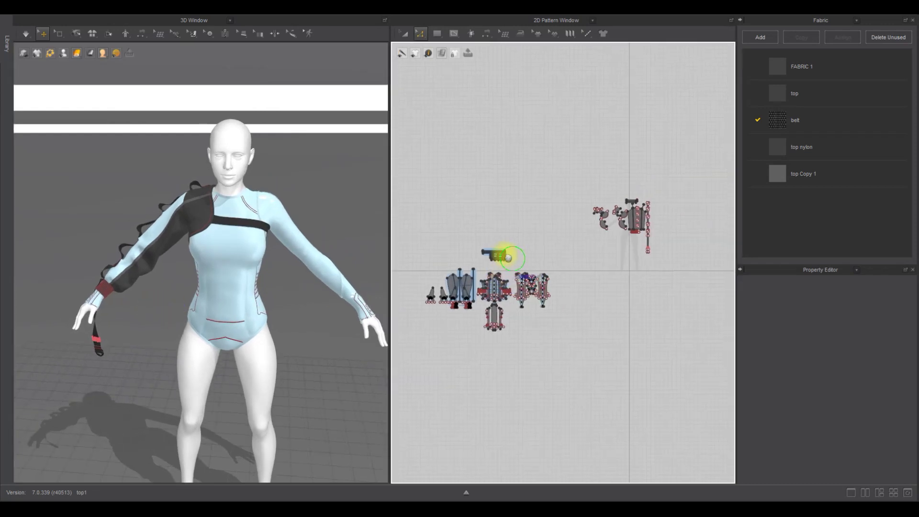
Step: Move the shoulder pieces and the two chest strap patterns clear of the sleeve patterns in the 2D layout
middle_drag(546, 203, 528, 251)
scroll(467, 260, up, 6)
click(400, 35)
drag(477, 262, 514, 314)
drag(534, 242, 453, 272)
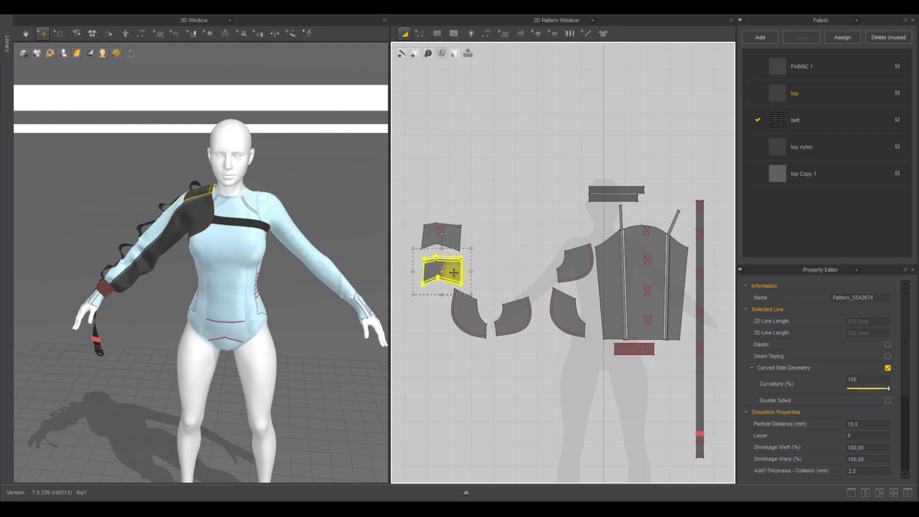
drag(569, 311, 488, 266)
drag(570, 262, 522, 271)
click(615, 188)
drag(536, 205, 511, 211)
click(577, 217)
Step: Unfreeze the centre sleeve panel and simulate while pulling the back shoulder piece slightly downward
scroll(278, 230, up, 3)
right_drag(280, 232, 508, 266)
right_click(372, 251)
click(399, 42)
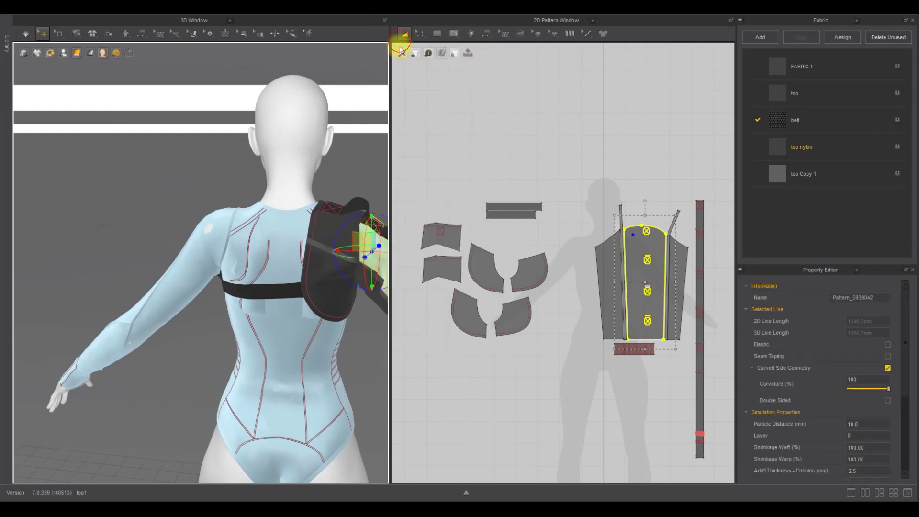
key(space)
click(175, 246)
drag(175, 247, 180, 265)
key(space)
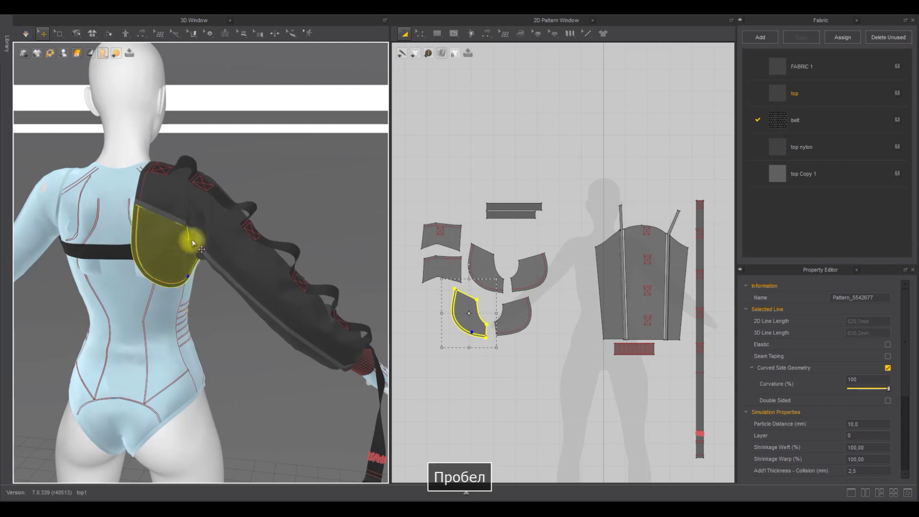
Step: Freeze the back shoulder piece and the sleeve panels
click(210, 239)
click(160, 260)
right_click(160, 260)
click(196, 62)
click(283, 113)
right_drag(284, 113, 280, 206)
click(209, 248)
shift+click(186, 316)
right_click(187, 316)
click(215, 61)
click(279, 123)
Step: Draw an internal line straight across the front chest strap pattern, about 105 mm from its left end
middle_drag(279, 123, 193, 139)
scroll(504, 164, down, 5)
click(303, 232)
scroll(498, 193, up, 5)
middle_drag(553, 181, 520, 200)
right_drag(316, 197, 262, 205)
click(456, 38)
click(471, 55)
scroll(498, 150, up, 5)
click(506, 181)
click(505, 206)
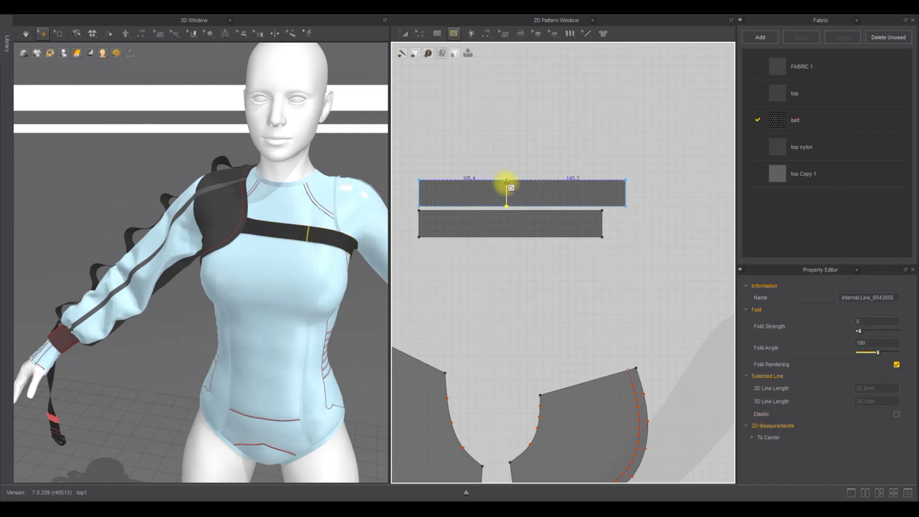
Step: Cut the front chest strap along the internal line and move the two halves apart in the 2D layout
right_click(504, 191)
click(507, 151)
right_click(505, 193)
click(520, 284)
click(405, 34)
drag(553, 188, 587, 187)
click(579, 142)
scroll(580, 144, down, 3)
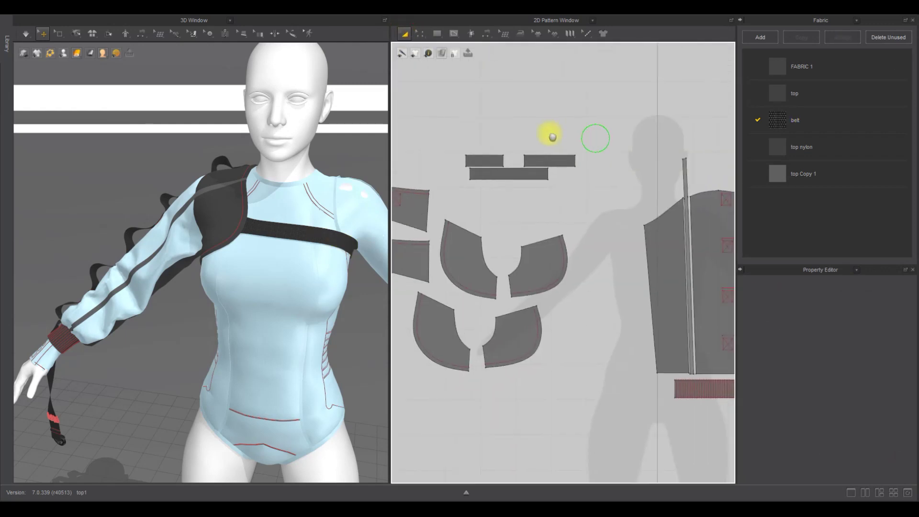
Step: Draw an internal line near the cut end of the left strap half and fold the end back along it
scroll(550, 139, up, 5)
click(454, 33)
click(475, 161)
double_click(475, 193)
click(109, 34)
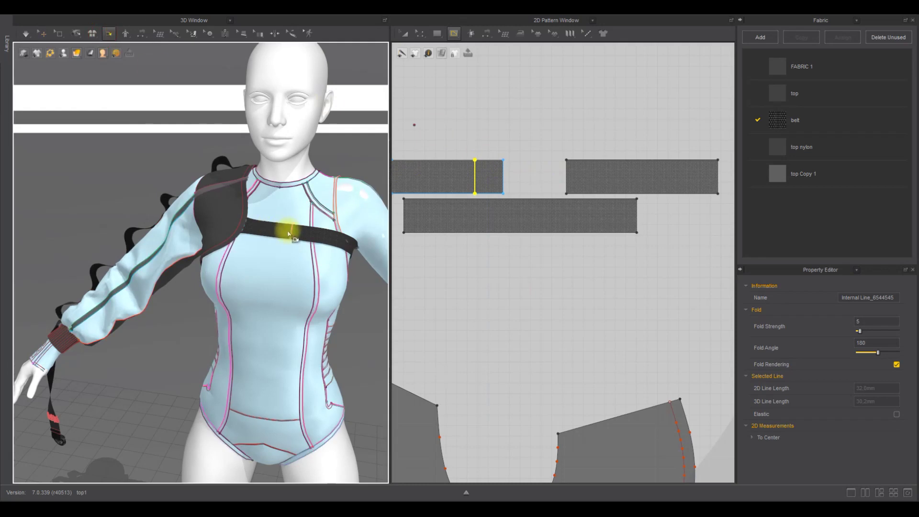
drag(267, 219, 297, 213)
Step: Add another internal line across the left strap half, on the inner side of its fold line
click(454, 33)
click(447, 160)
double_click(447, 193)
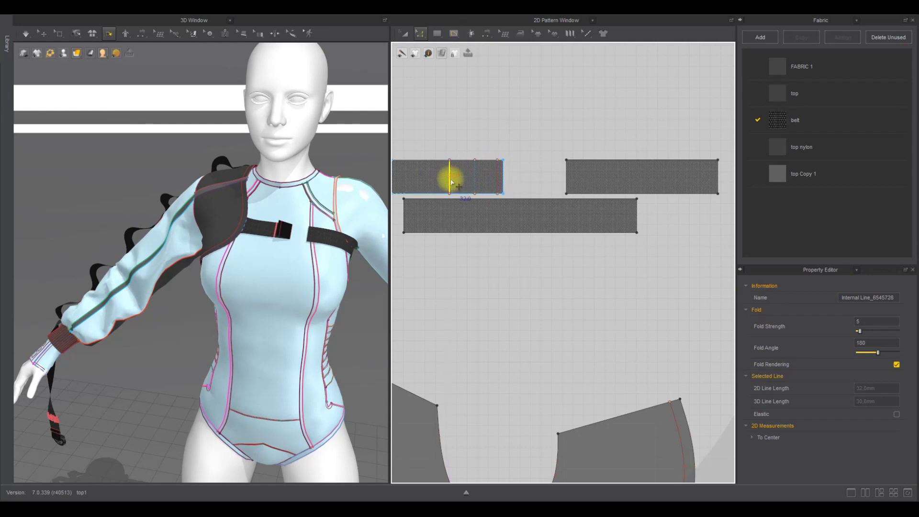
click(537, 139)
Step: Sew the folded end of the left strap half to the inner internal line
key(n)
click(499, 171)
click(450, 172)
key(z)
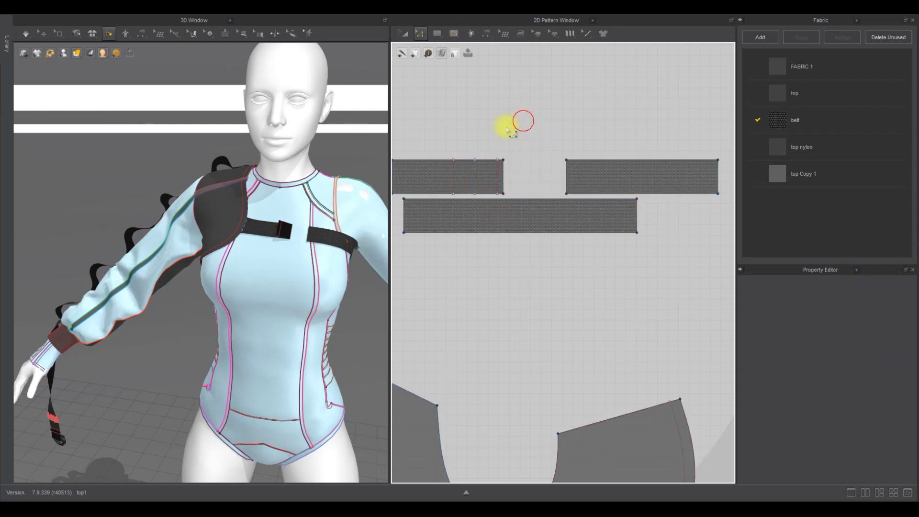
click(523, 122)
Step: Pin the mesh at the cut end of the right strap half
right_drag(283, 175, 354, 179)
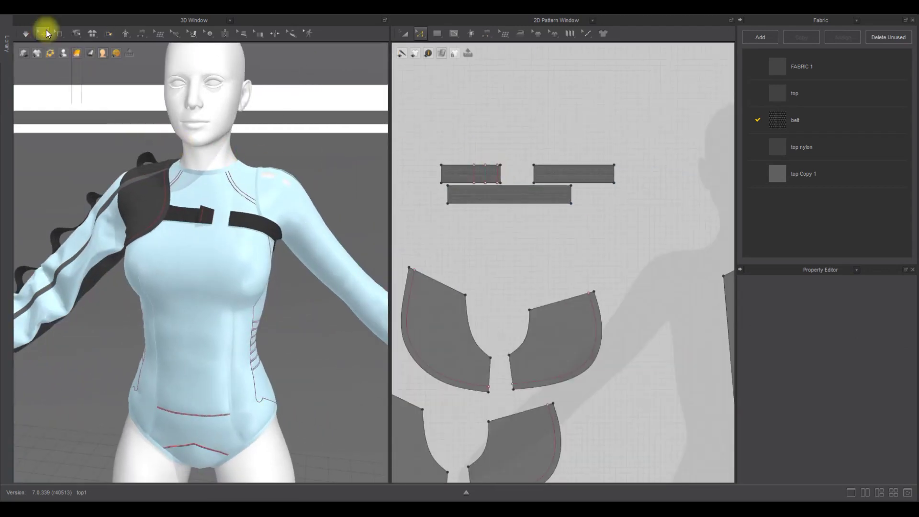
click(59, 33)
drag(540, 184, 532, 165)
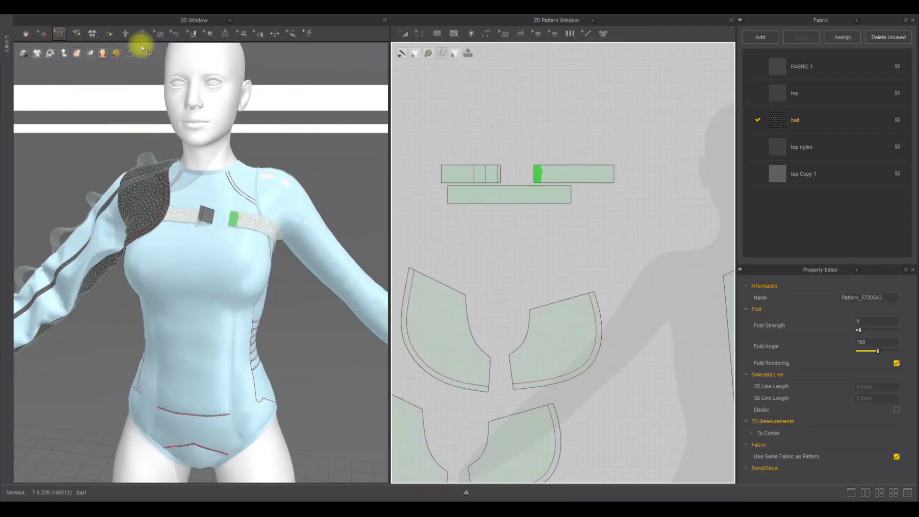
right_click(238, 215)
click(252, 222)
Step: Set the left strap half's particle distance to 3 mm and simulate its sewn fold
click(404, 33)
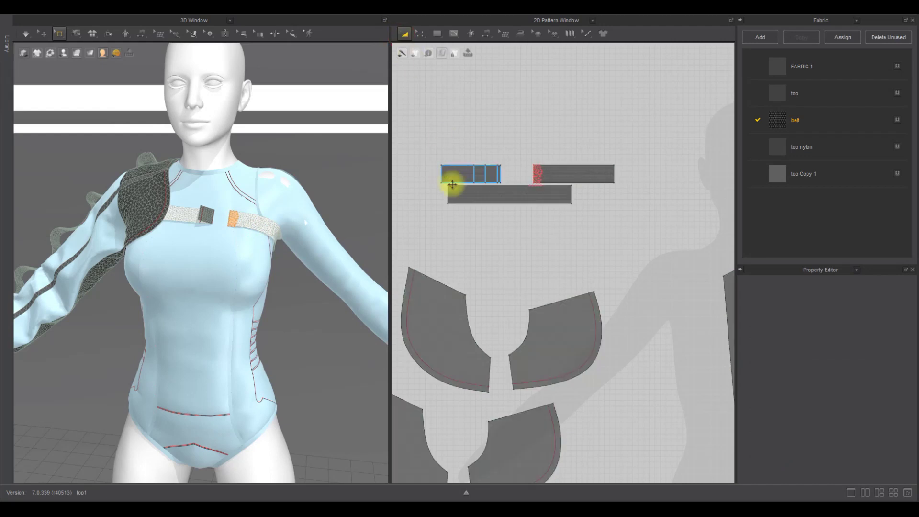
click(450, 180)
click(864, 424)
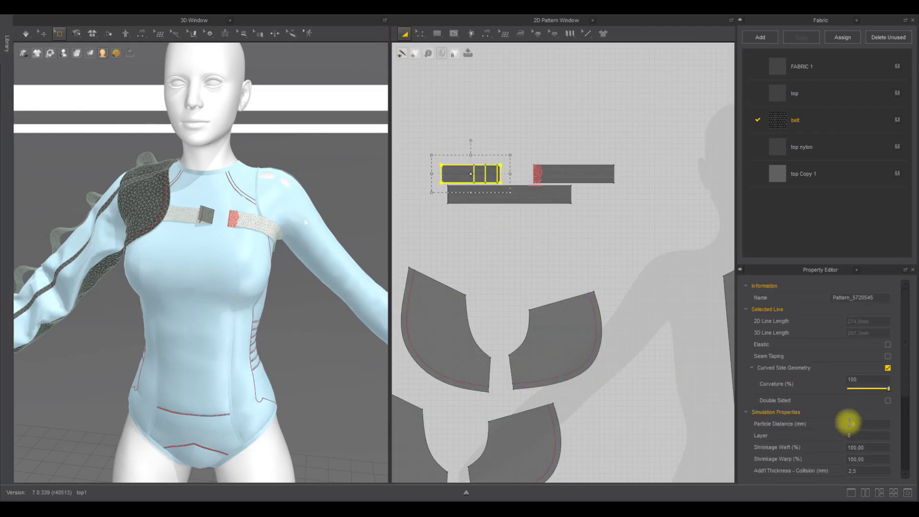
click(43, 36)
scroll(269, 182, up, 3)
key(space)
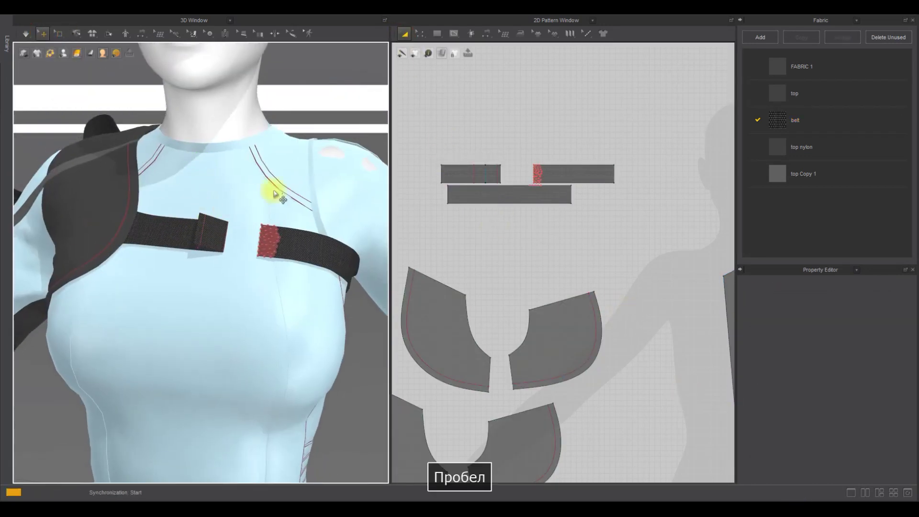
key(space)
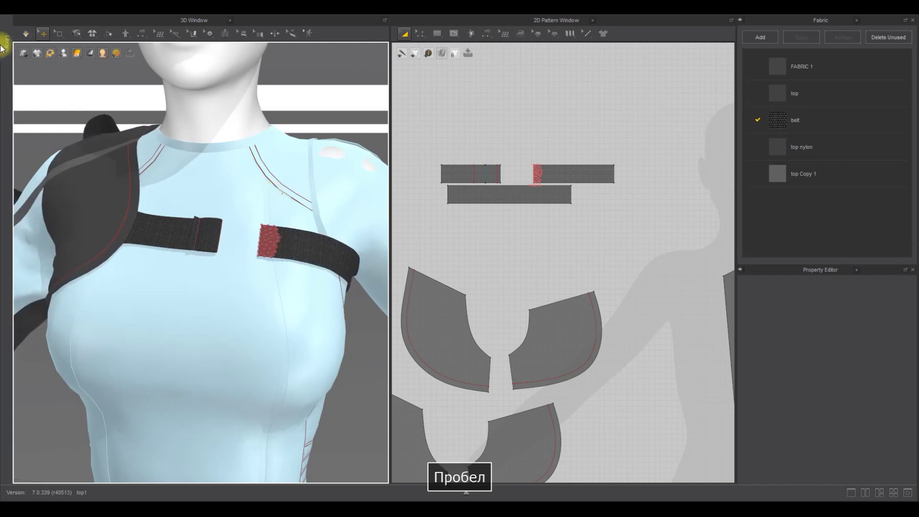
Step: Freeze the left strap half and remove the pins from the right strap half
right_click(211, 230)
click(242, 62)
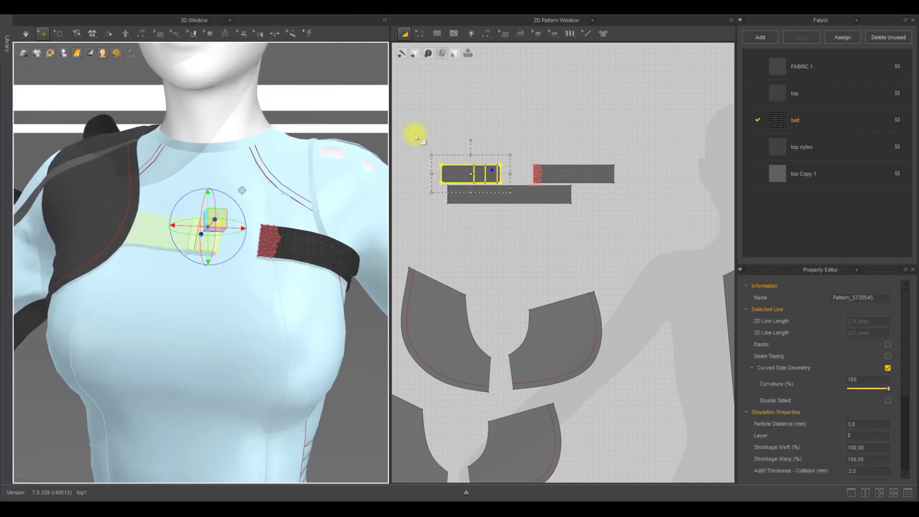
middle_drag(550, 167, 484, 171)
click(475, 147)
right_click(268, 241)
click(286, 244)
scroll(338, 222, down, 3)
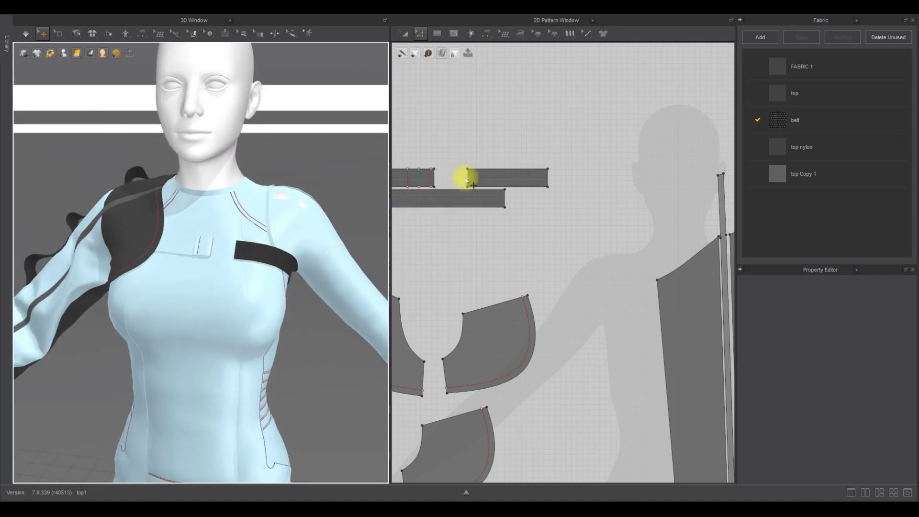
Step: Extend the cut end of the right strap half and fold it back along a new internal line
drag(467, 181, 444, 176)
click(454, 33)
scroll(462, 171, up, 3)
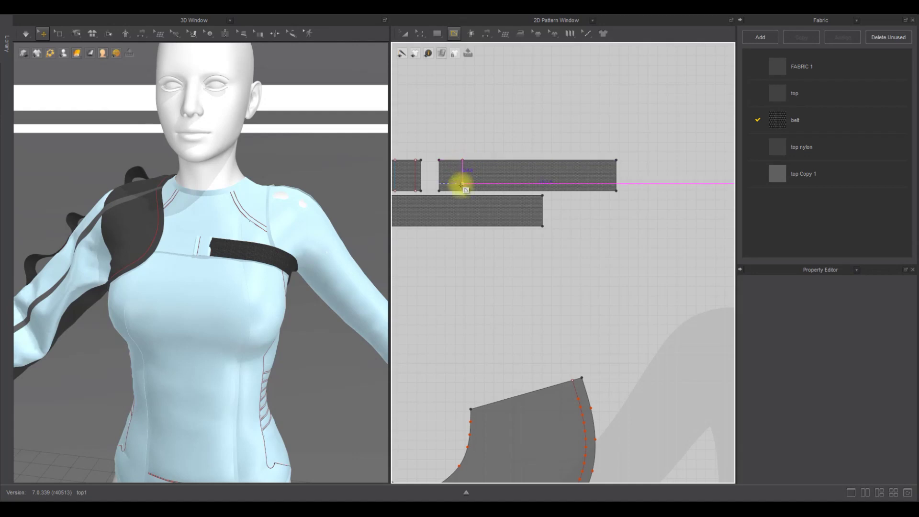
click(461, 190)
click(107, 34)
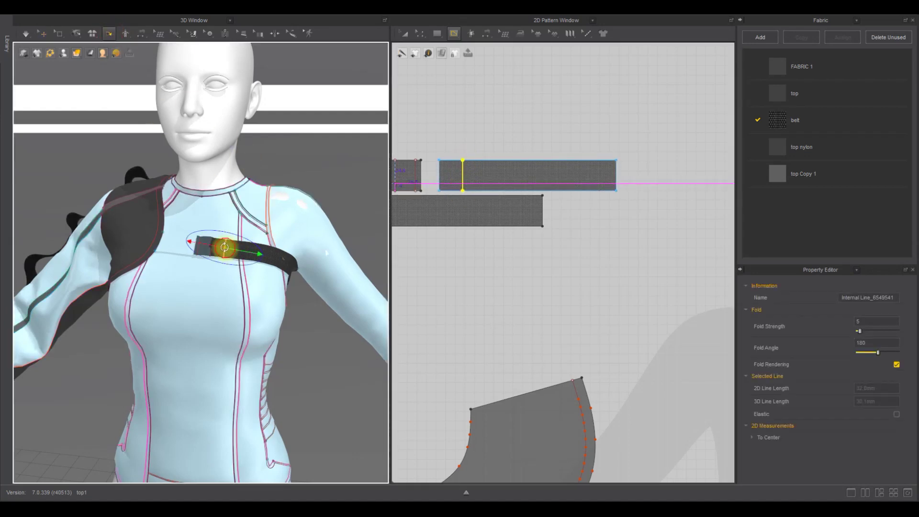
click(353, 155)
Step: Move the right strap half away from its neighbour in the 2D layout and lengthen its folded end
scroll(352, 167, up, 3)
middle_drag(350, 201, 311, 229)
click(41, 35)
scroll(478, 157, up, 3)
click(406, 33)
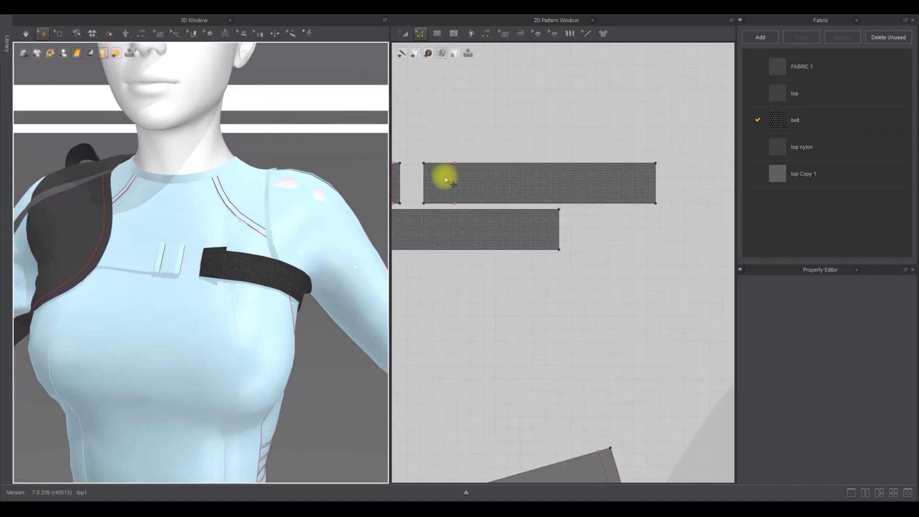
drag(566, 182, 648, 184)
click(421, 34)
click(505, 183)
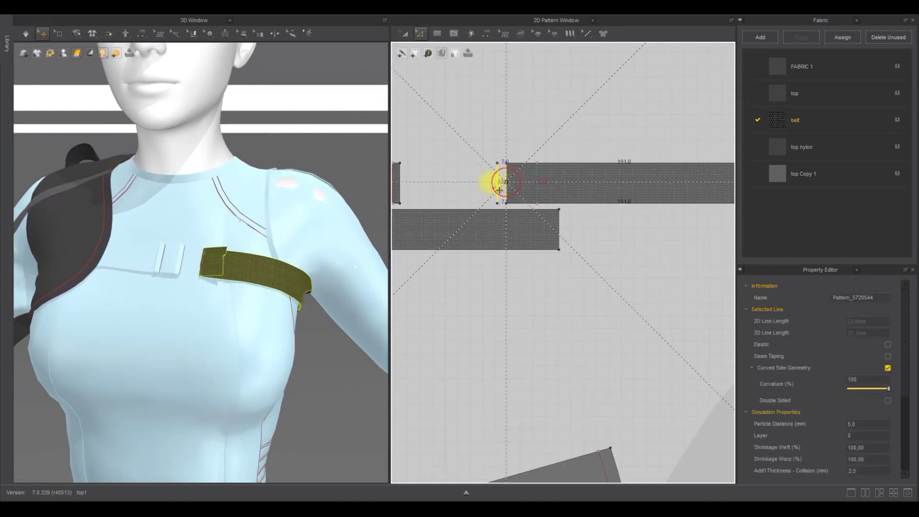
drag(505, 183, 437, 183)
click(530, 133)
middle_drag(530, 134, 507, 129)
Step: Draw internal lines across the right strap half on both sides of its fold line
click(453, 34)
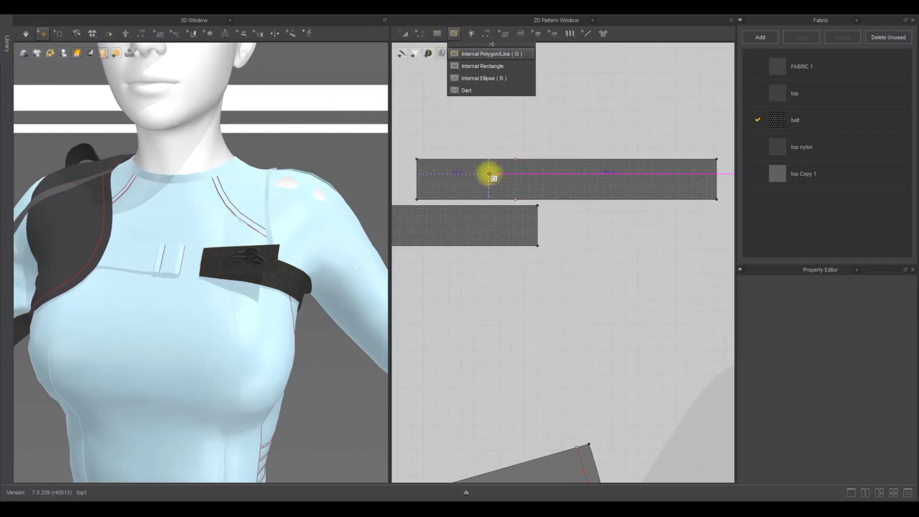
click(538, 160)
double_click(540, 198)
key(z)
drag(493, 174, 494, 175)
click(550, 129)
Step: Sew the two internal lines beside the right strap's fold together and simulate the garment
key(n)
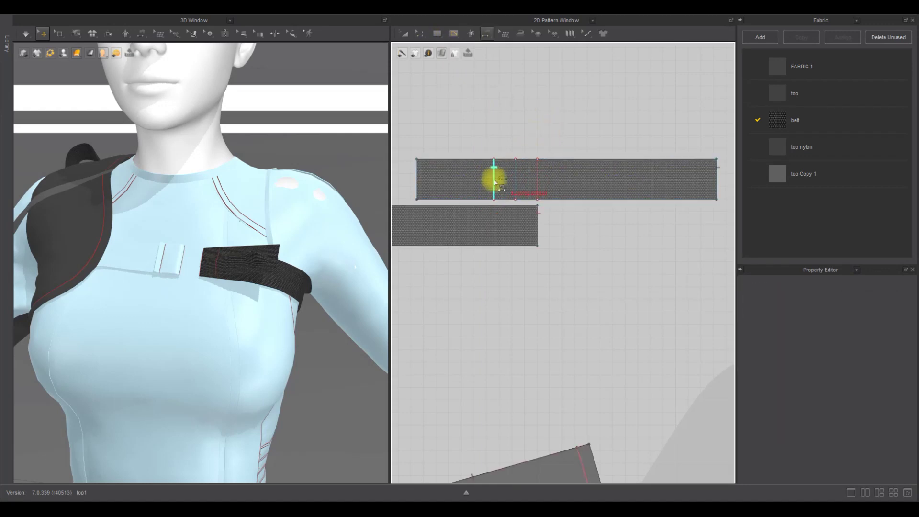
click(537, 178)
key(z)
key(space)
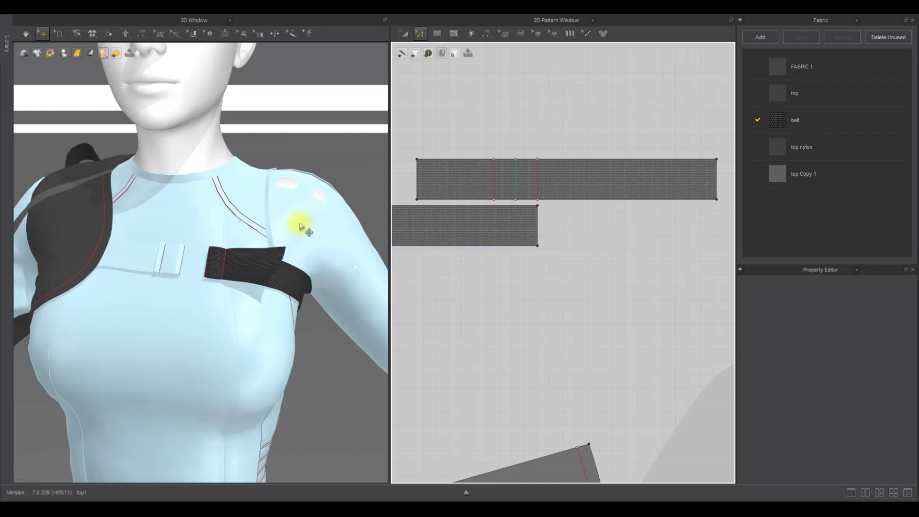
Step: Draw a small upright rectangular pattern, slightly taller than the strap's width, beside the right strap's sewing lines
click(437, 33)
click(455, 66)
drag(571, 208, 570, 209)
click(404, 34)
scroll(210, 235, down, 6)
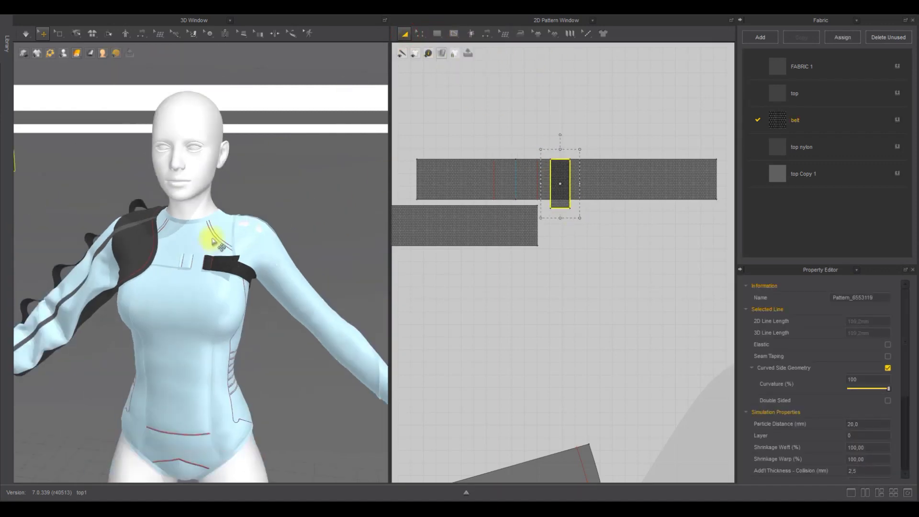
Step: Place the small rectangle in front of the folded right strap on the avatar and below the strap in 2D
click(117, 216)
drag(154, 194, 207, 266)
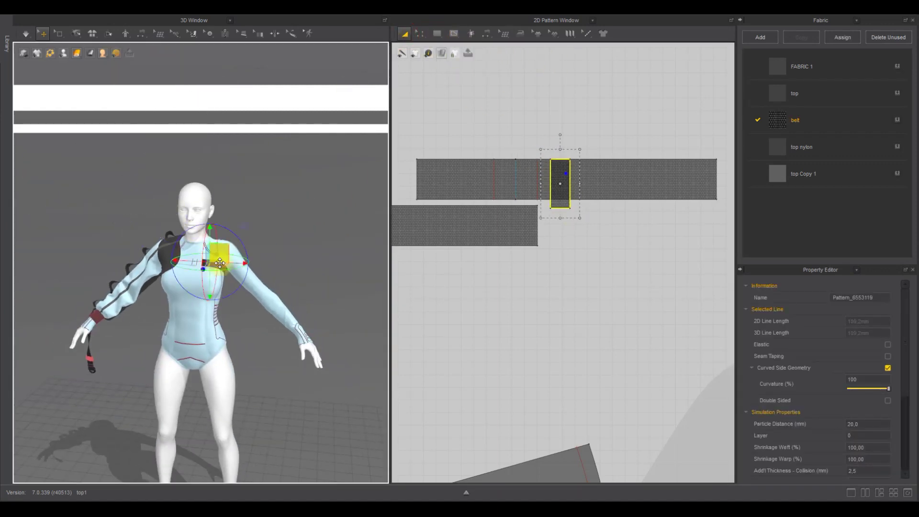
drag(560, 203, 570, 243)
scroll(227, 278, up, 6)
drag(232, 268, 222, 263)
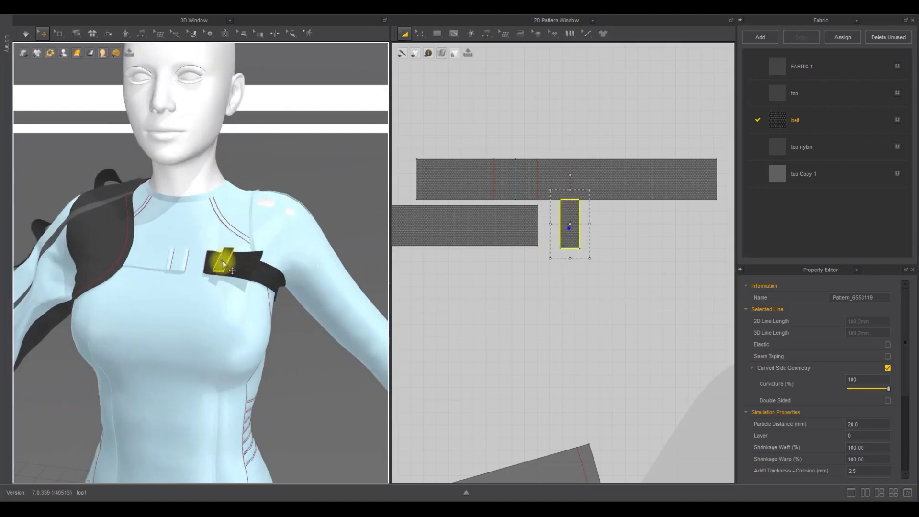
Step: Move the small rectangle down in 2D and sew its short ends to the long edges of the right strap half
click(611, 307)
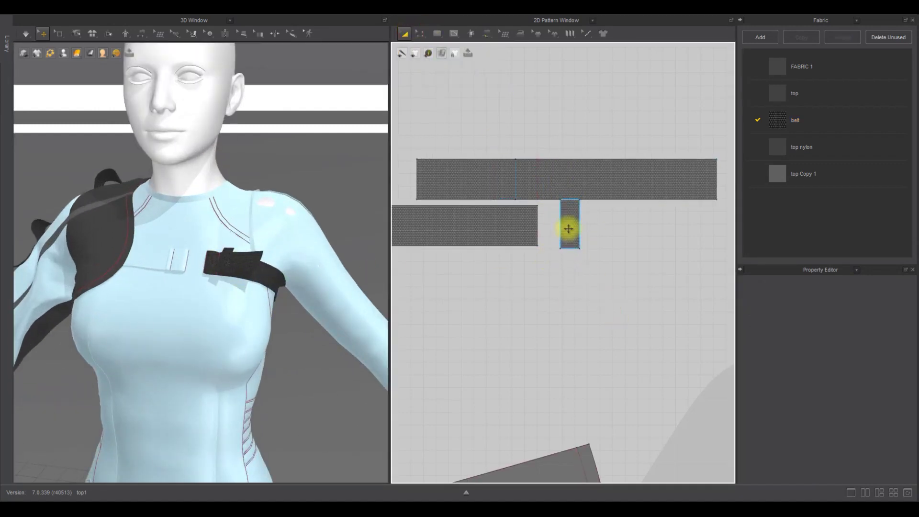
drag(568, 225, 568, 250)
click(622, 259)
key(n)
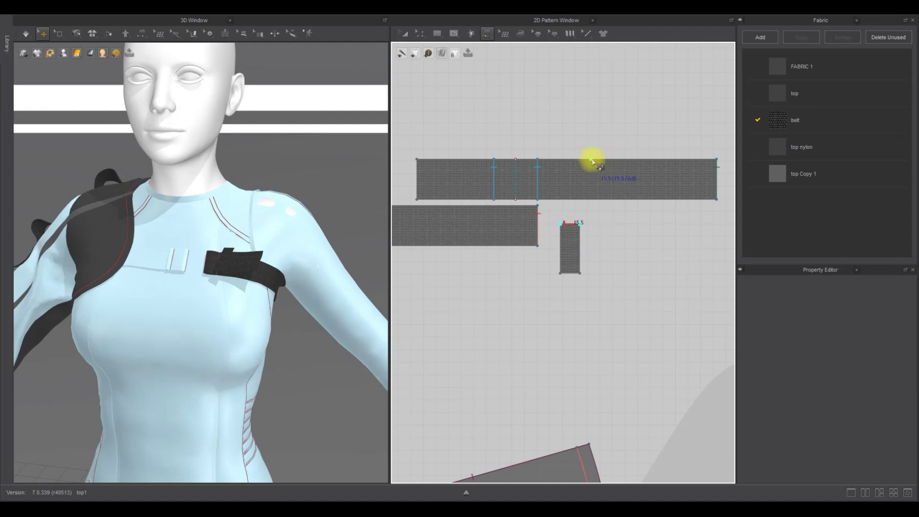
click(579, 162)
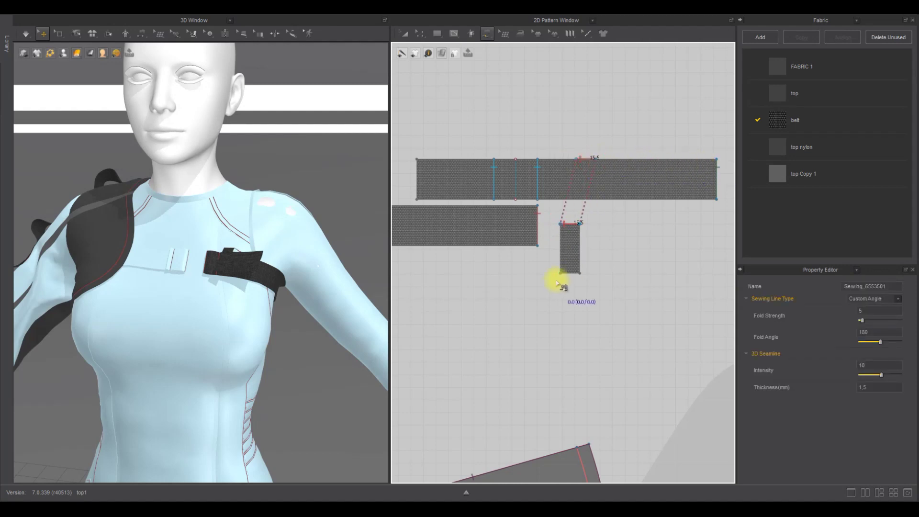
Step: Set the small rectangle's particle distance to 2 mm and lengthen it slightly in 2D
click(405, 33)
scroll(246, 268, up, 3)
click(250, 250)
mouse_move(250, 251)
mouse_down()
mouse_move(272, 257)
mouse_move(258, 248)
mouse_up()
right_drag(259, 248, 255, 251)
drag(255, 251, 262, 254)
click(883, 421)
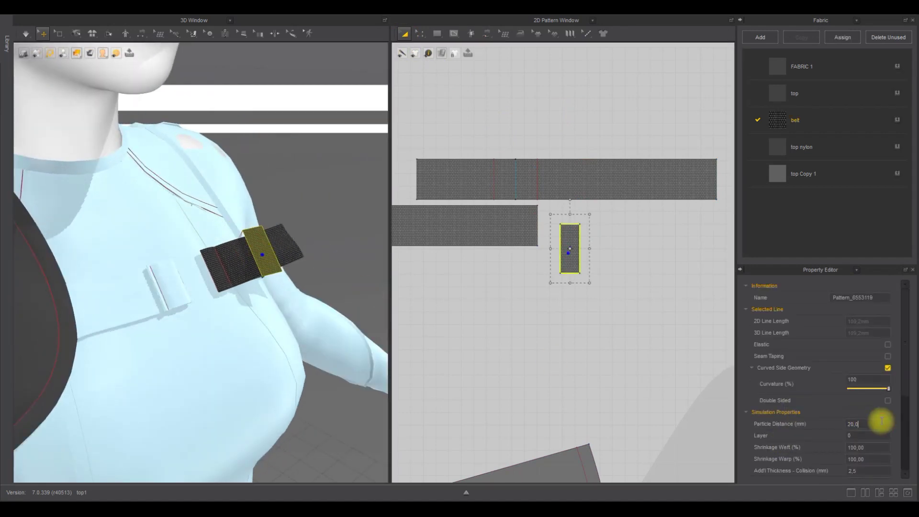
click(568, 286)
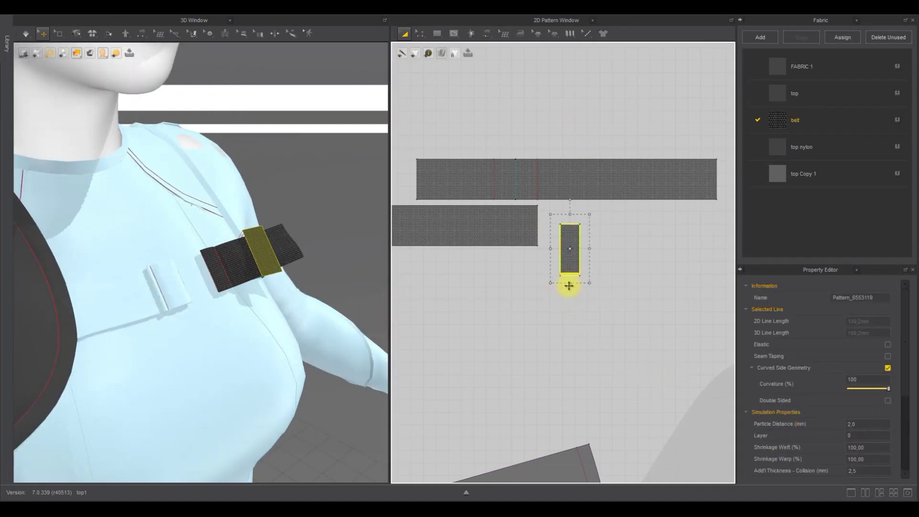
Step: Try simulating the small rectangle as a loop around the folded right strap, and undo the simulation
key(space)
right_drag(308, 301, 244, 293)
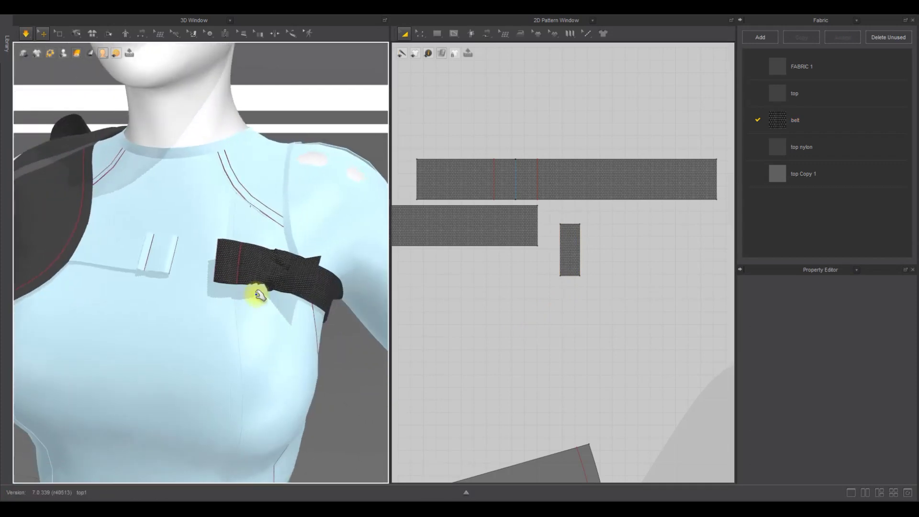
key(space)
key(ctrl+z)
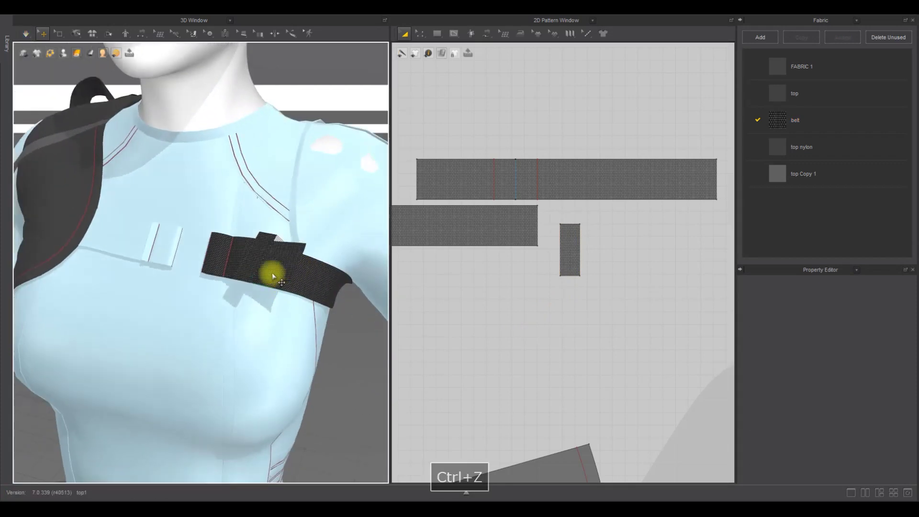
Step: Deactivate the small rectangle together with its sewing and pull the folded right strap into shape during simulation
right_click(245, 236)
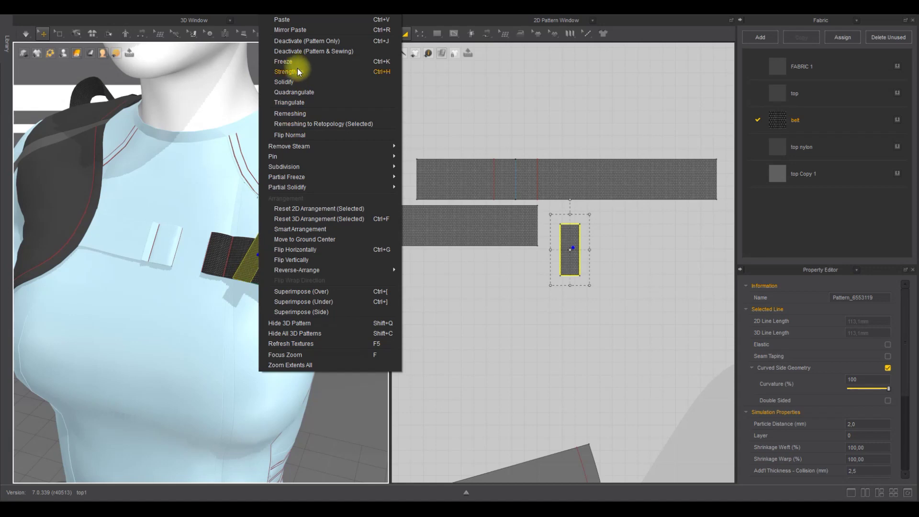
click(330, 51)
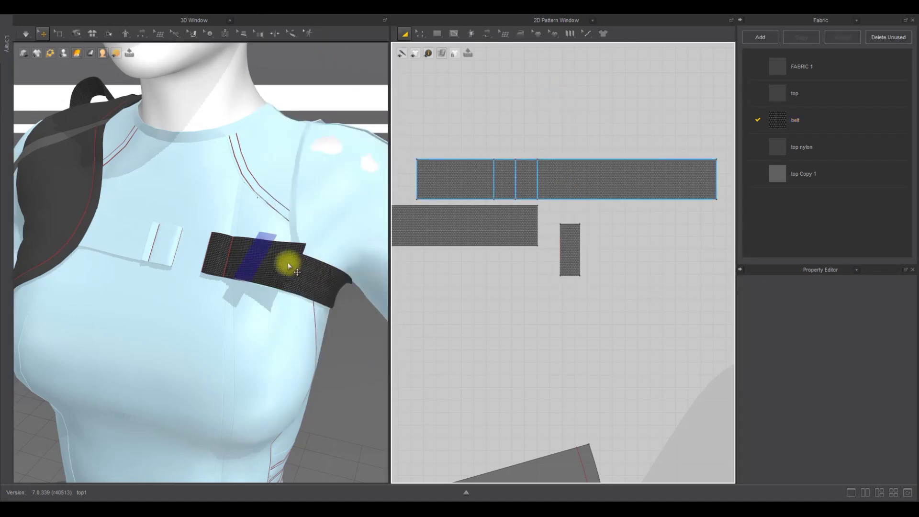
key(space)
drag(297, 264, 322, 283)
right_drag(321, 283, 262, 262)
drag(298, 270, 331, 291)
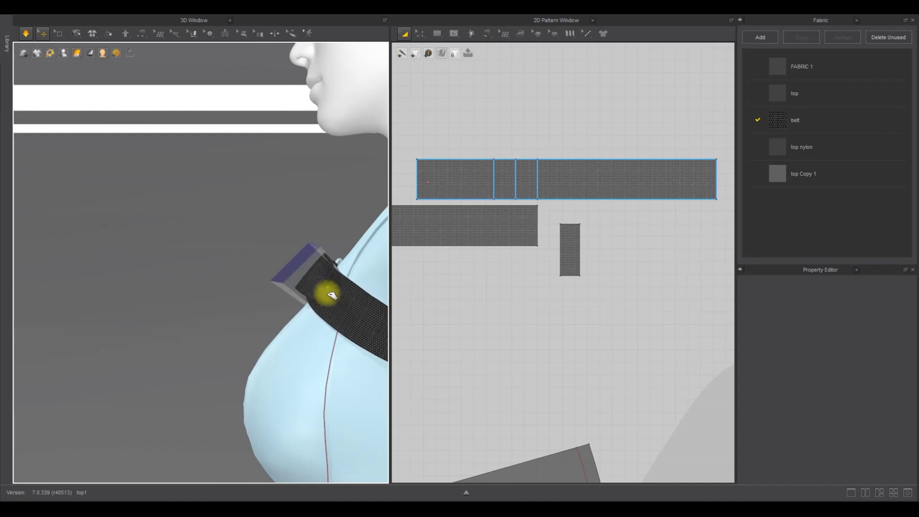
right_drag(357, 297, 430, 285)
drag(304, 287, 310, 291)
key(space)
Step: Reactivate the small rectangle, test it in a simulation, and undo the simulation
right_click(254, 257)
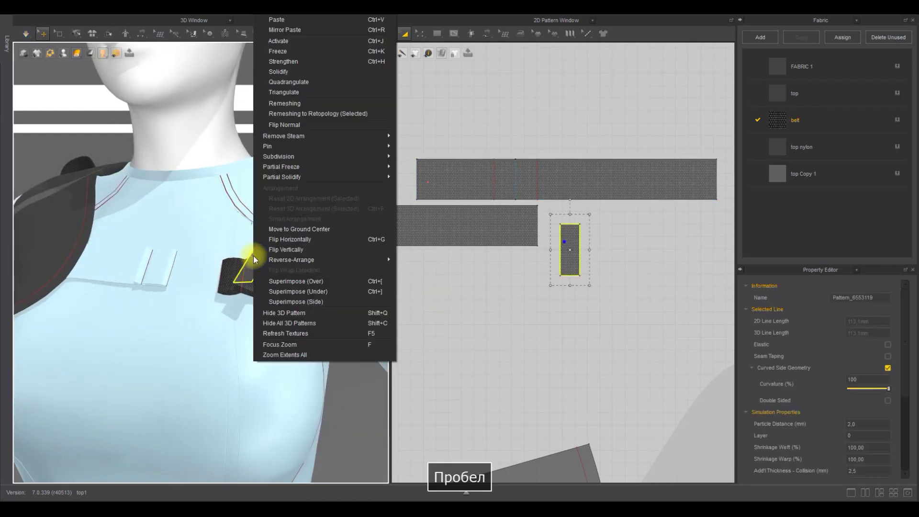
click(277, 43)
right_drag(279, 203, 286, 253)
key(space)
key(ctrl+z)
Step: Pull the right strap's folded end into line under the loop during simulation and delete its pin
drag(261, 264, 341, 289)
right_drag(340, 289, 325, 266)
drag(302, 270, 337, 302)
key(space)
key(space)
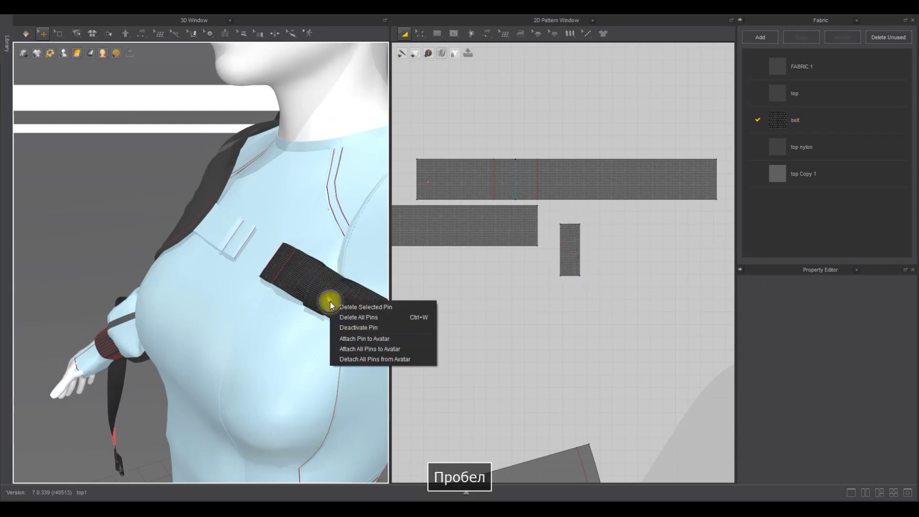
Step: Shift the loop's sewing along the right strap toward the fold, test the simulation, and undo the simulation
click(589, 161)
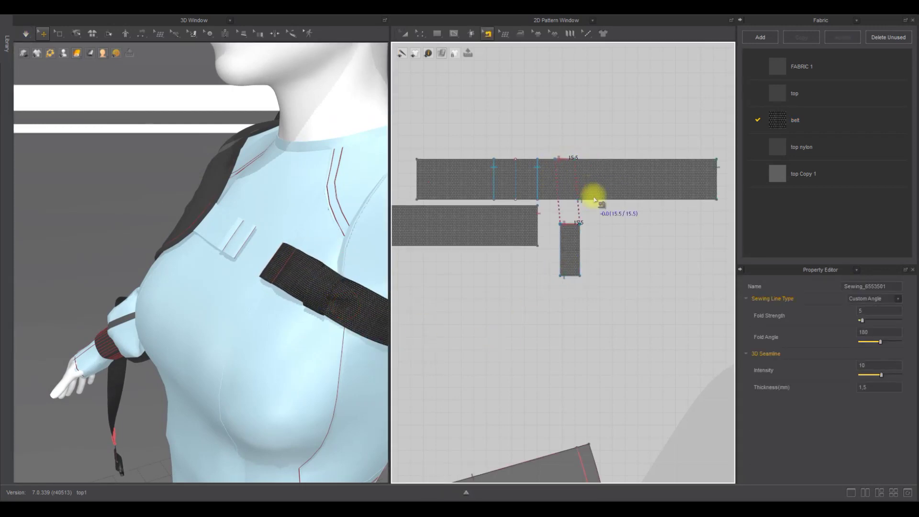
key(a)
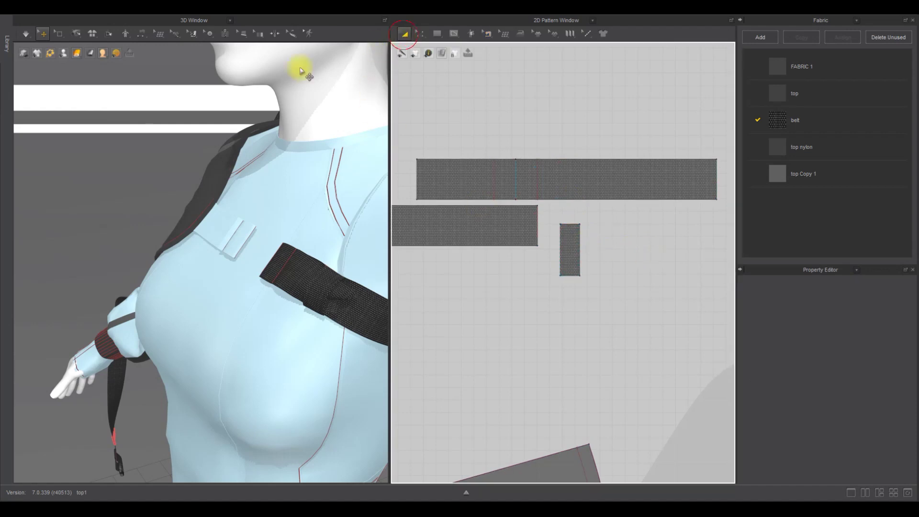
key(space)
click(345, 301)
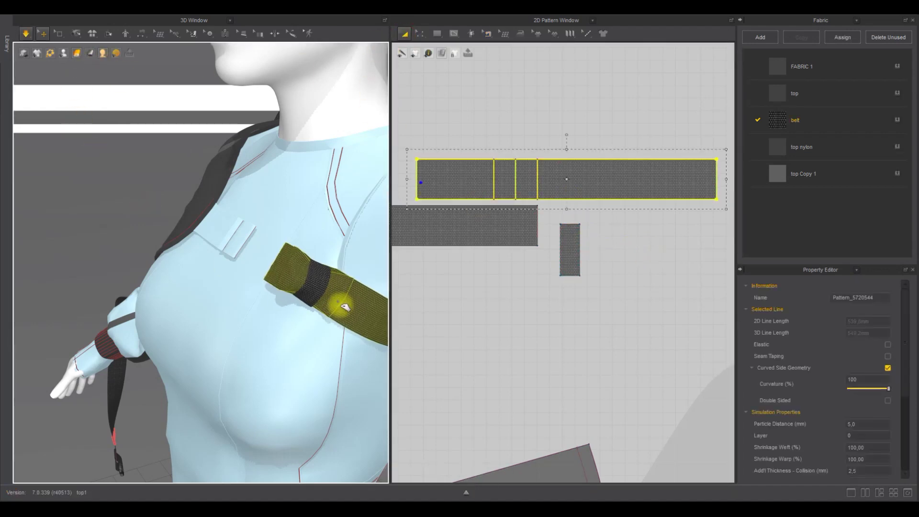
key(space)
key(ctrl+z)
Step: Select the mesh points at the right strap's folded end and pin them
right_drag(335, 291, 284, 288)
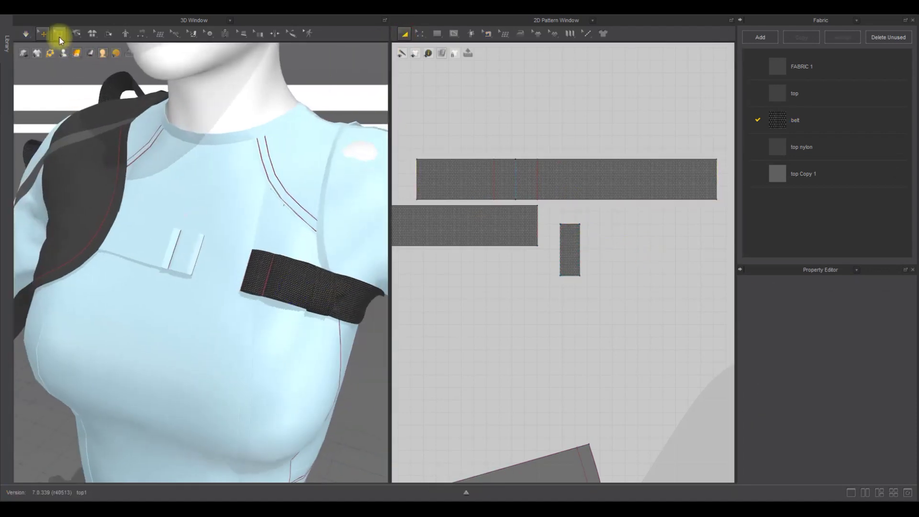
click(58, 34)
drag(239, 251, 256, 296)
right_click(251, 282)
click(268, 287)
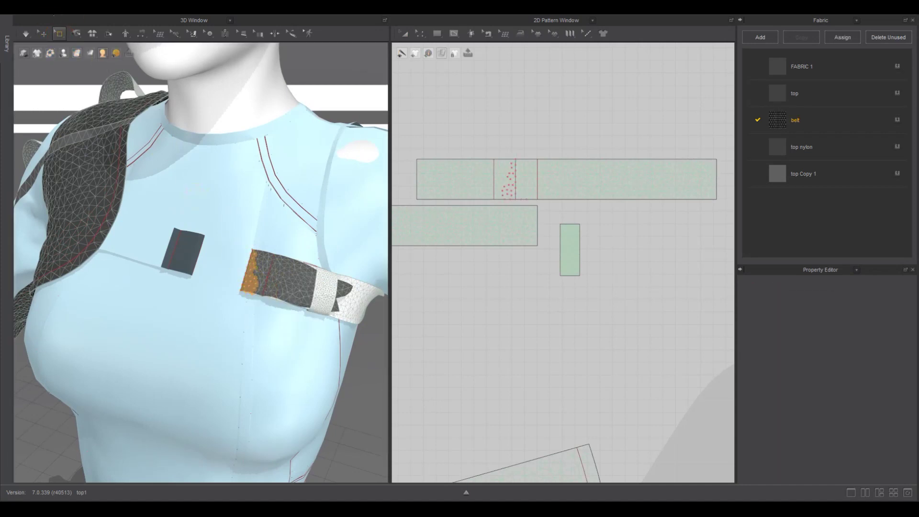
Step: Simulate the garment while pulling the right strap's loose end taut through the loop
click(43, 33)
key(space)
drag(342, 303, 372, 318)
key(space)
Step: Lengthen the right strap pattern by moving its short end edge slightly outward, and simulate the garment
key(z)
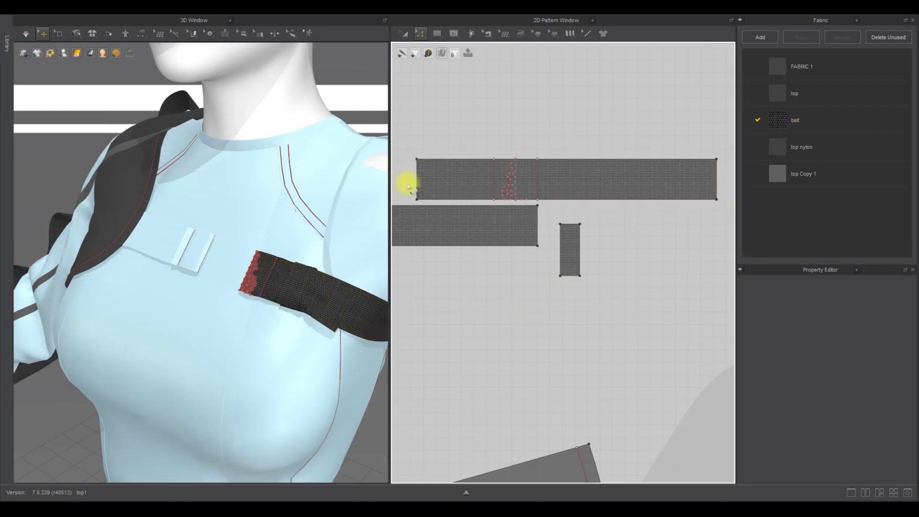
drag(418, 187, 399, 186)
key(space)
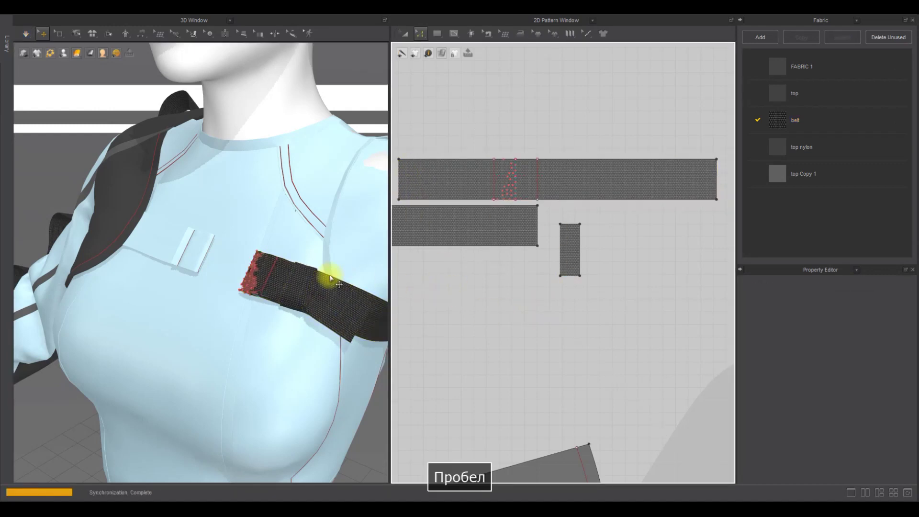
key(space)
drag(343, 316, 363, 315)
Step: Replace the mesh pins at the right strap's fold with a single pin and pin the strap's loose end
click(262, 278)
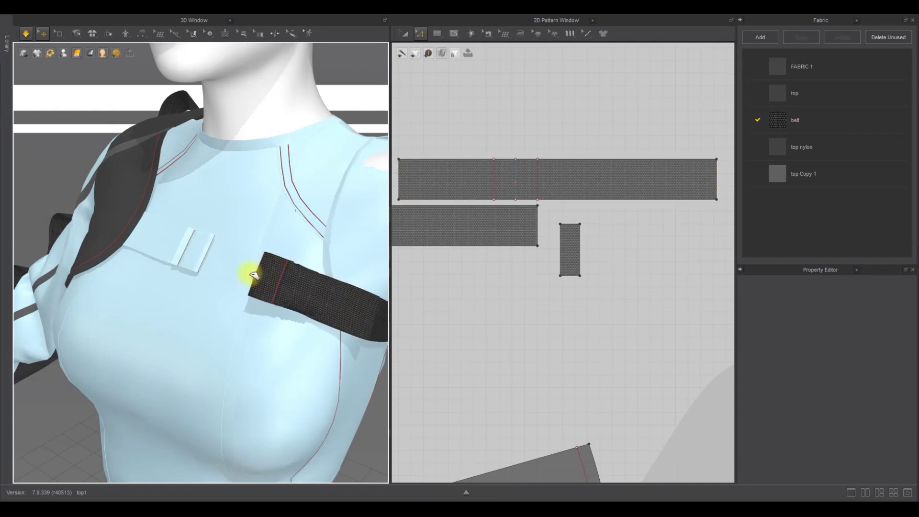
drag(254, 275, 247, 273)
key(w)
drag(377, 321, 381, 321)
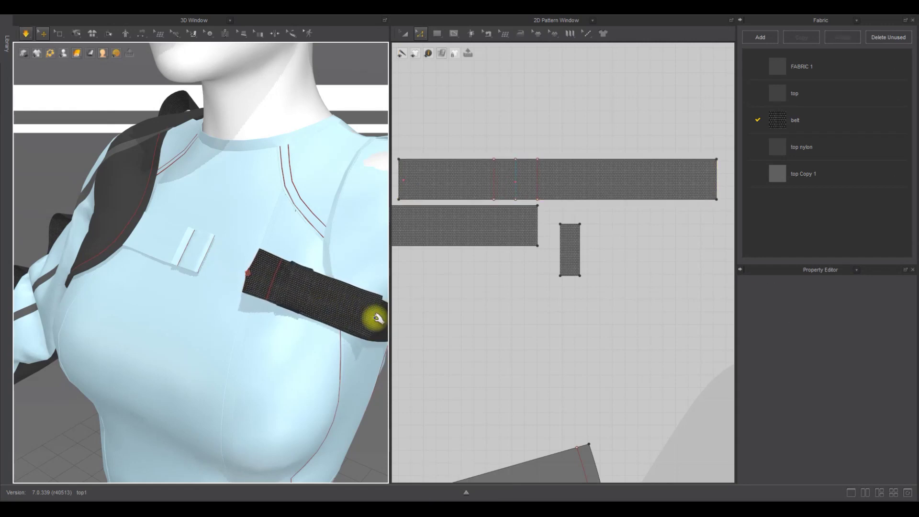
Step: Pull the folded right strap and its loop straight across the chest during simulation, adjusting the pins
right_drag(384, 310, 337, 294)
drag(285, 293, 251, 297)
right_drag(251, 298, 266, 318)
drag(267, 318, 245, 310)
key(w)
mouse_move(245, 310)
right_down()
mouse_move(239, 295)
mouse_move(267, 304)
right_up()
drag(267, 304, 287, 314)
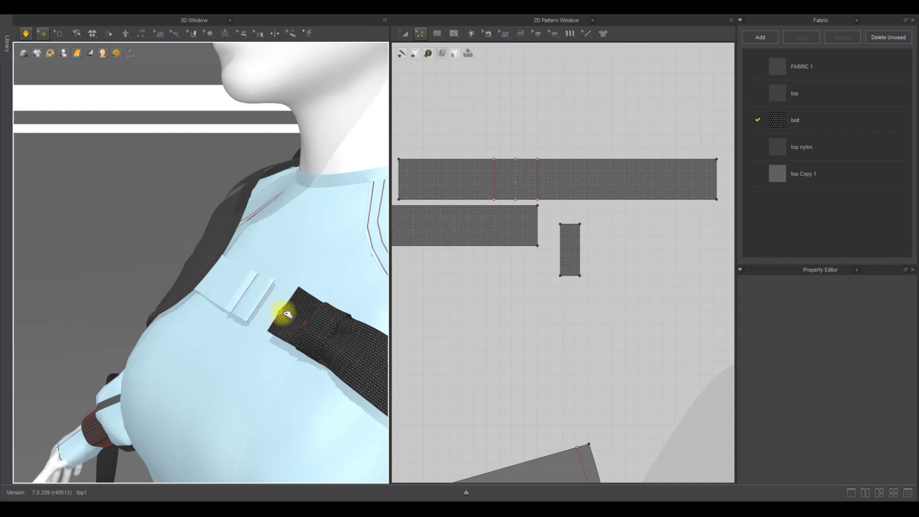
right_drag(287, 314, 351, 313)
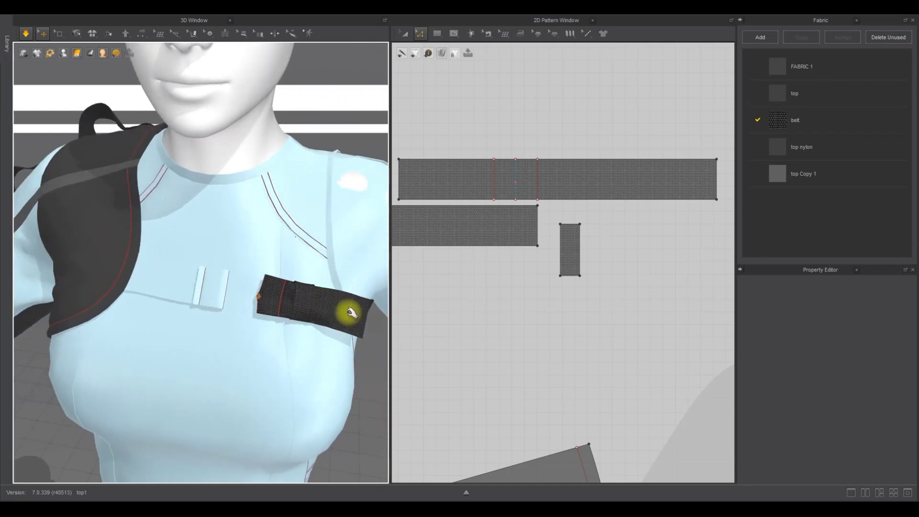
key(space)
Step: Examine how the right strap runs from its folded end across the chest and under the arm
scroll(350, 312, down, 3)
right_drag(348, 312, 311, 310)
click(309, 308)
scroll(509, 293, down, 5)
click(474, 318)
scroll(314, 316, up, 4)
click(314, 317)
click(508, 307)
right_drag(349, 316, 314, 309)
middle_drag(351, 305, 271, 284)
click(300, 321)
click(624, 316)
click(311, 351)
Step: Pull the strap below the armpit slightly downward during simulation and pin it there
key(space)
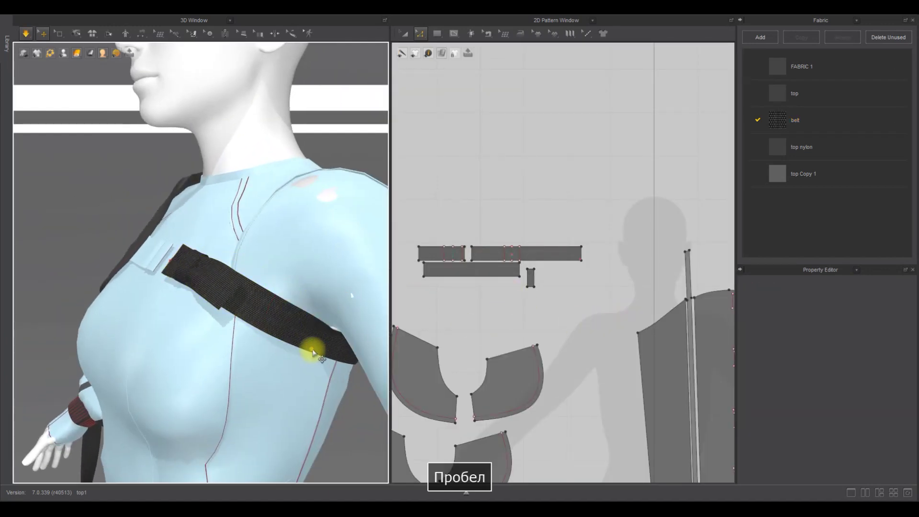
mouse_move(314, 360)
mouse_down()
mouse_move(303, 385)
mouse_move(307, 368)
mouse_move(349, 369)
mouse_move(315, 372)
mouse_up()
key(space)
click(328, 345)
click(320, 342)
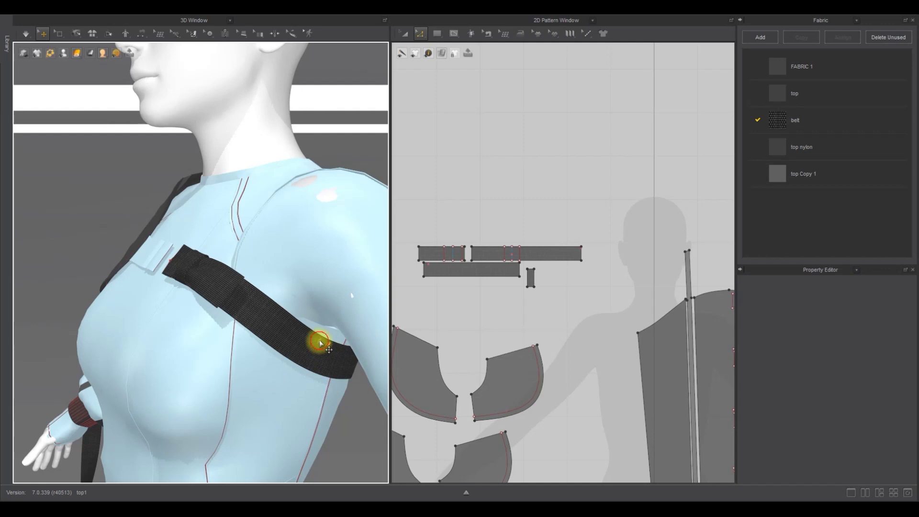
key(space)
key(space)
scroll(263, 316, down, 2)
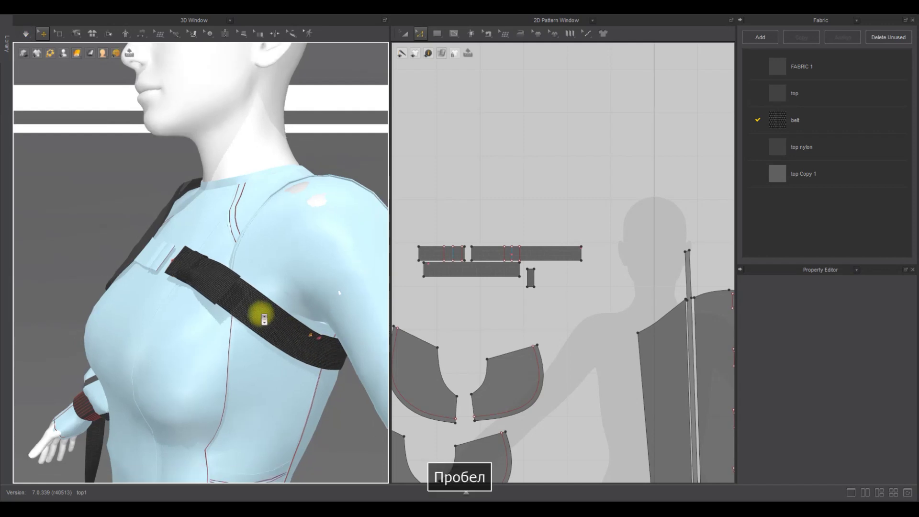
Step: Set the right strap half's particle distance to 3 mm
right_drag(251, 305, 333, 325)
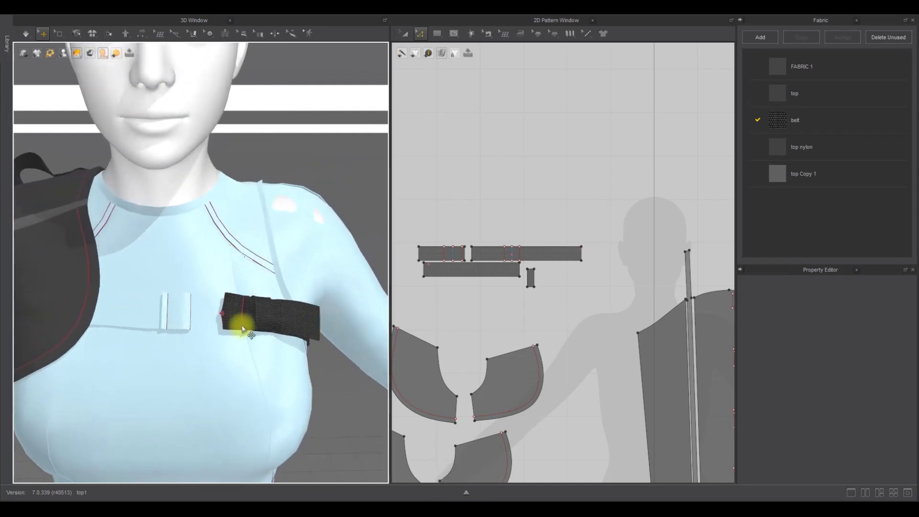
scroll(216, 314, up, 3)
click(283, 335)
double_click(863, 424)
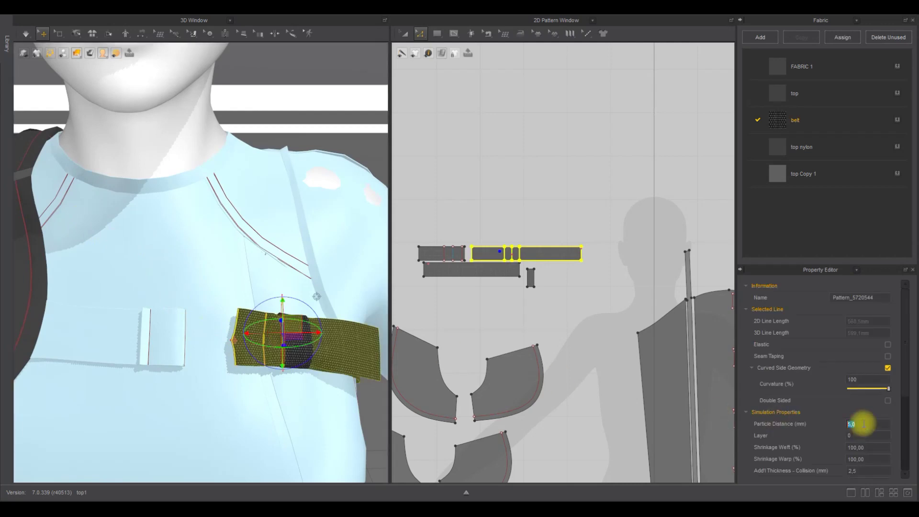
text(3)
click(581, 318)
Step: Simulate the refined right strap and unfreeze the left strap half
key(space)
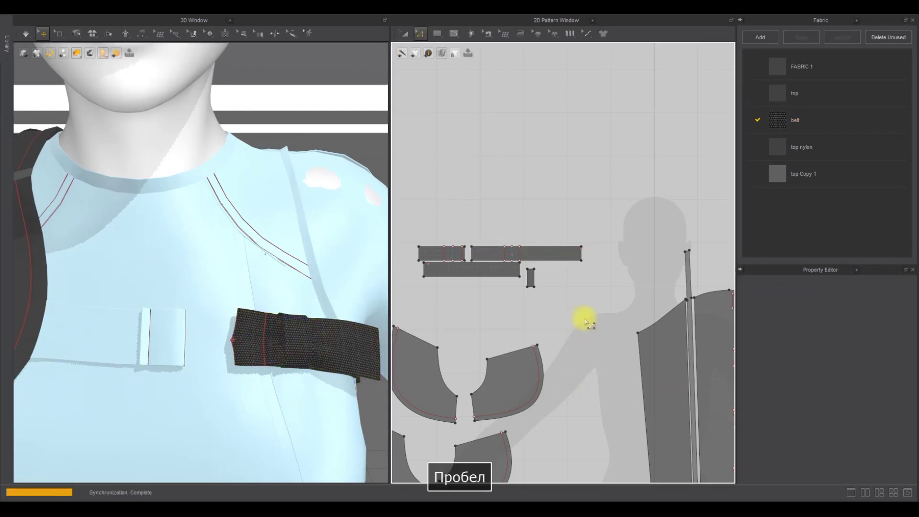
right_click(168, 354)
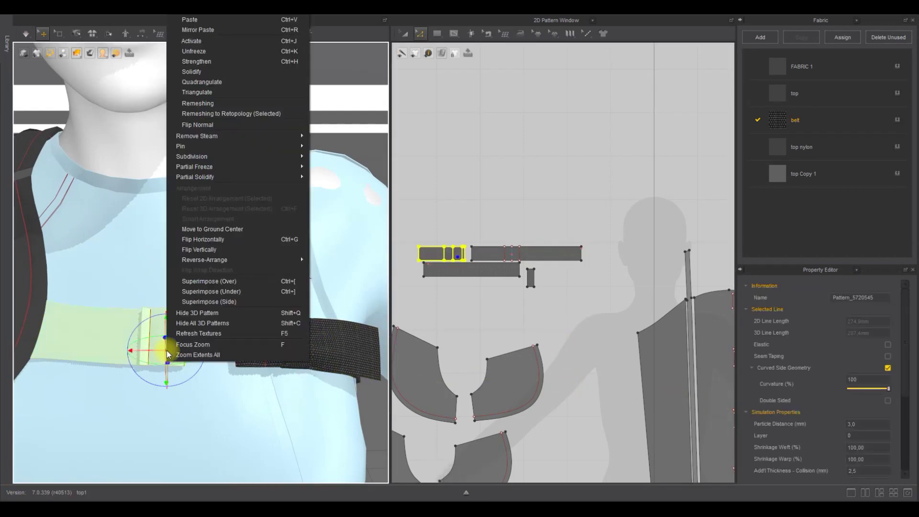
click(206, 48)
Step: Load a belt clip trim from the Hardware_and_Trims library at position Reset (0,0)
click(9, 63)
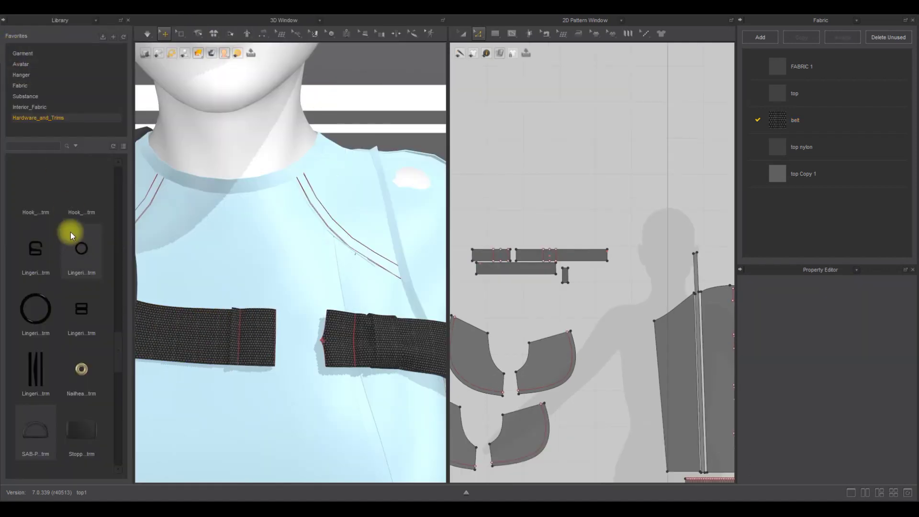
scroll(80, 247, up, 10)
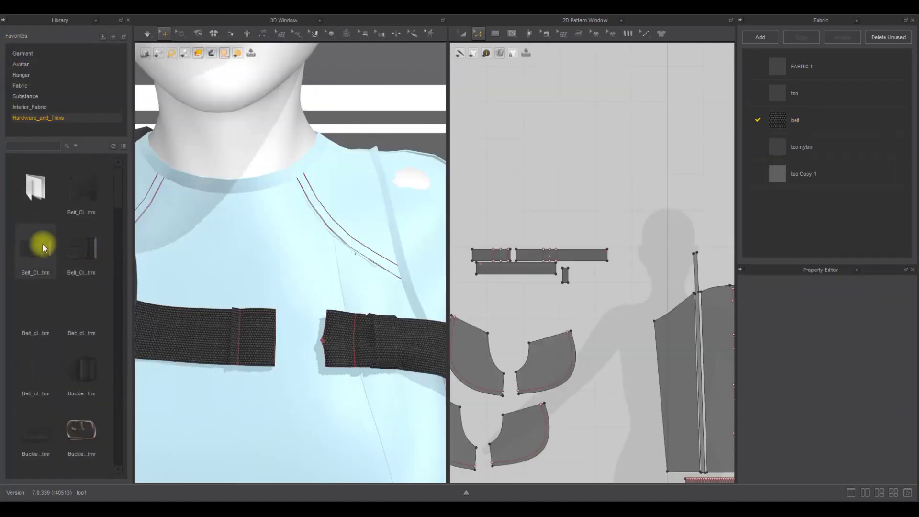
mouse_move(42, 246)
double_click(42, 246)
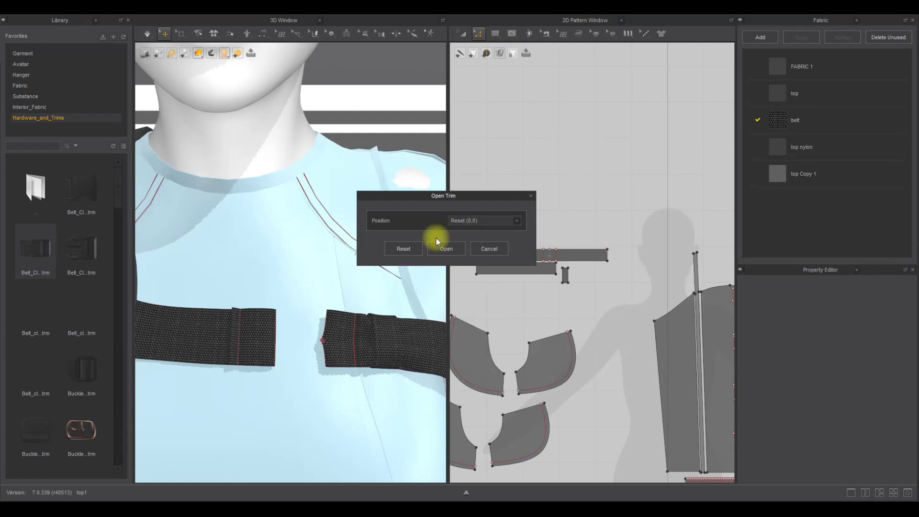
click(448, 249)
Step: Move the belt clip up from the floor to the chest, near the gap between the two strap ends
click(338, 416)
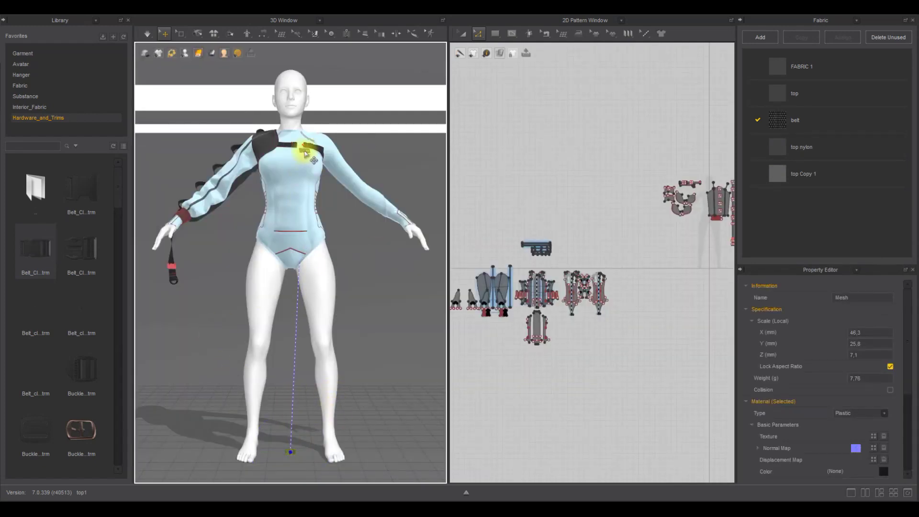
click(305, 153)
click(3, 22)
scroll(234, 305, up, 10)
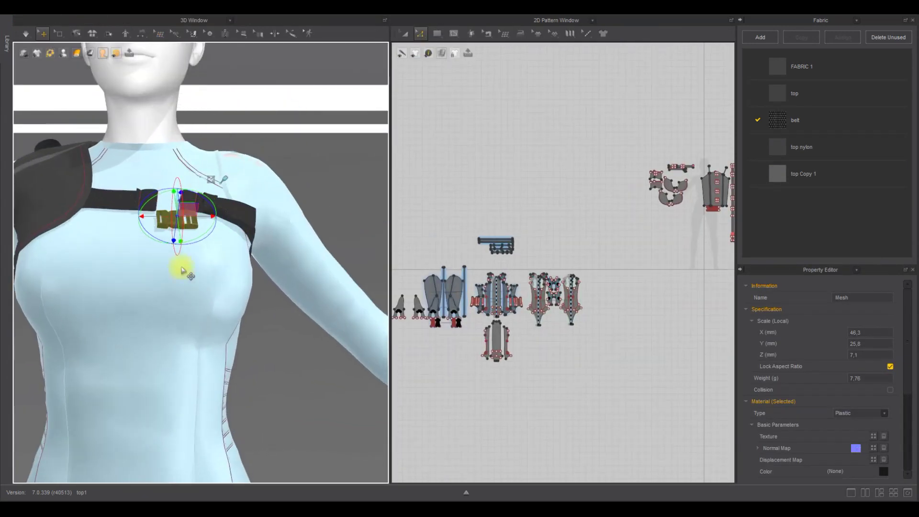
Step: Enlarge the belt clip to about 68.5 × 38.2 mm and centre it over the gap between the chest strap ends
scroll(234, 305, down, 10)
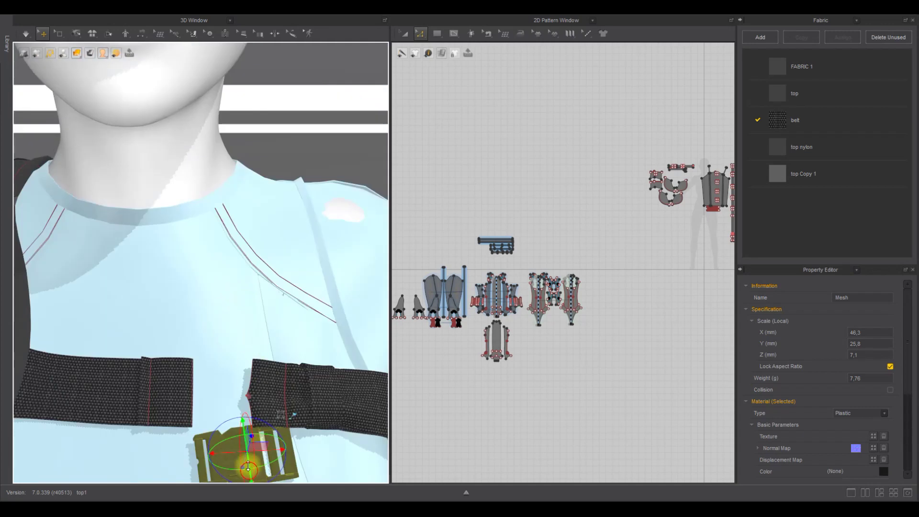
drag(254, 391, 269, 368)
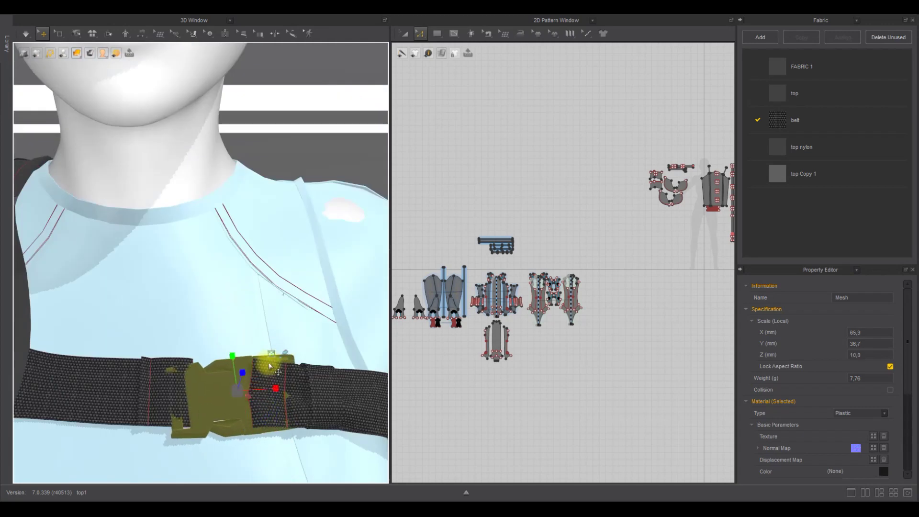
drag(262, 413, 263, 421)
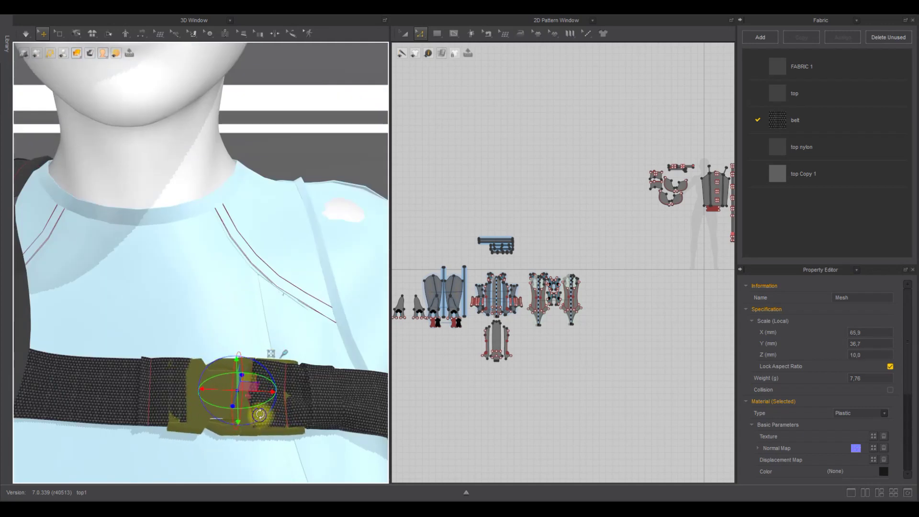
right_drag(258, 415, 273, 418)
drag(238, 390, 242, 394)
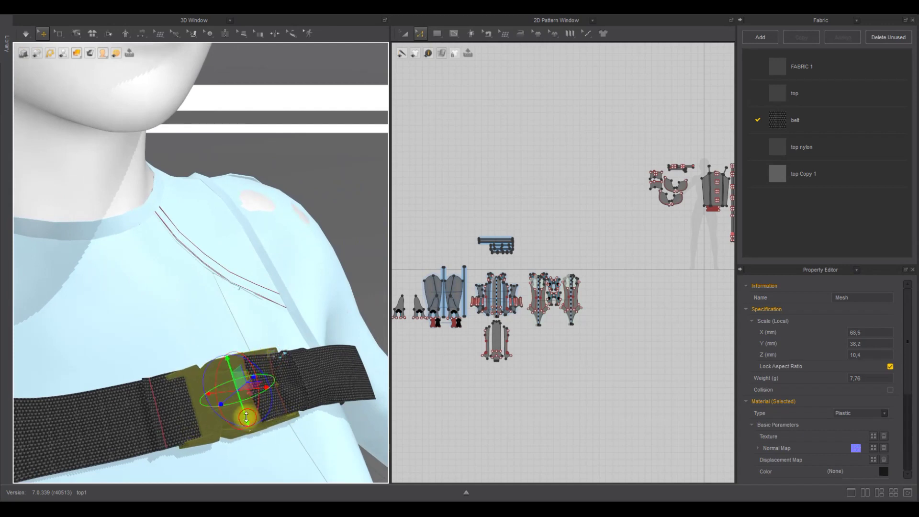
Step: Rotate the belt clip so it lies level with the chest strap and faces forward
right_drag(343, 334, 284, 339)
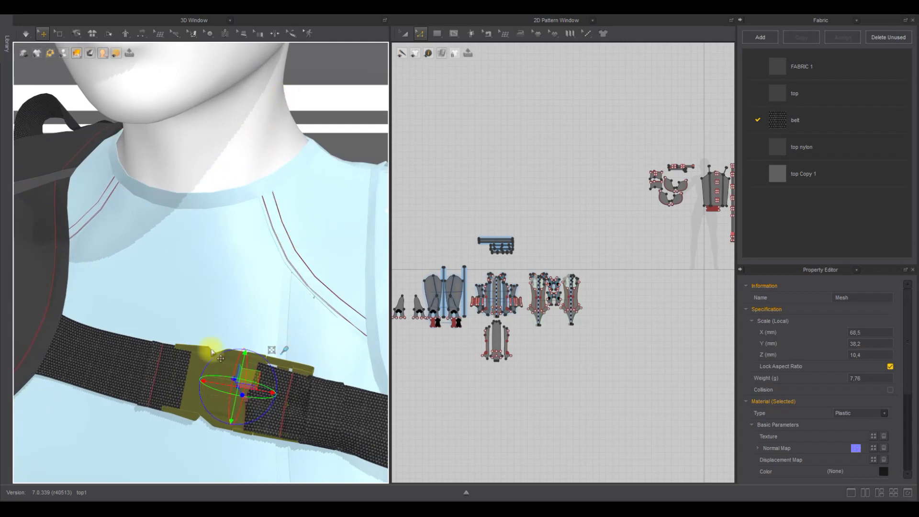
right_drag(236, 251, 132, 356)
right_drag(225, 378, 279, 382)
drag(280, 383, 271, 370)
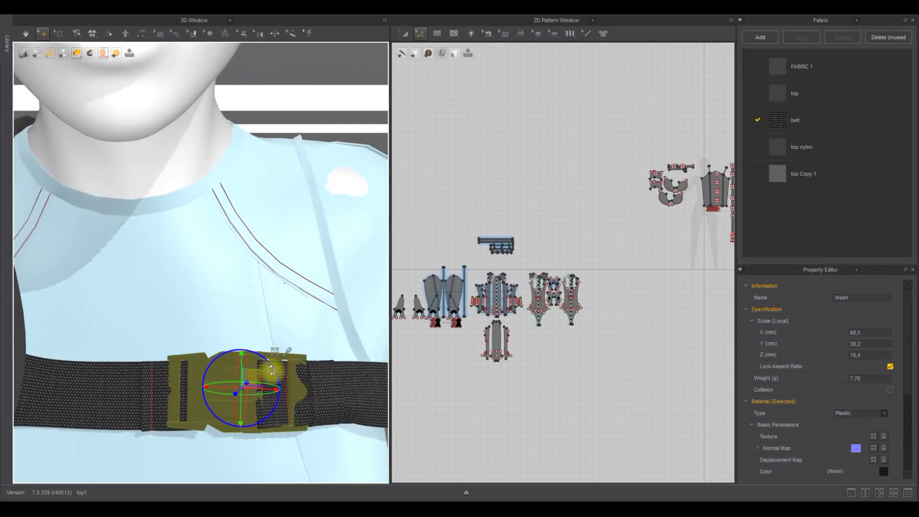
Step: Select the mesh of the left strap half's folded end and shift it back toward the clip's slot
click(406, 34)
click(545, 220)
middle_drag(544, 216, 500, 131)
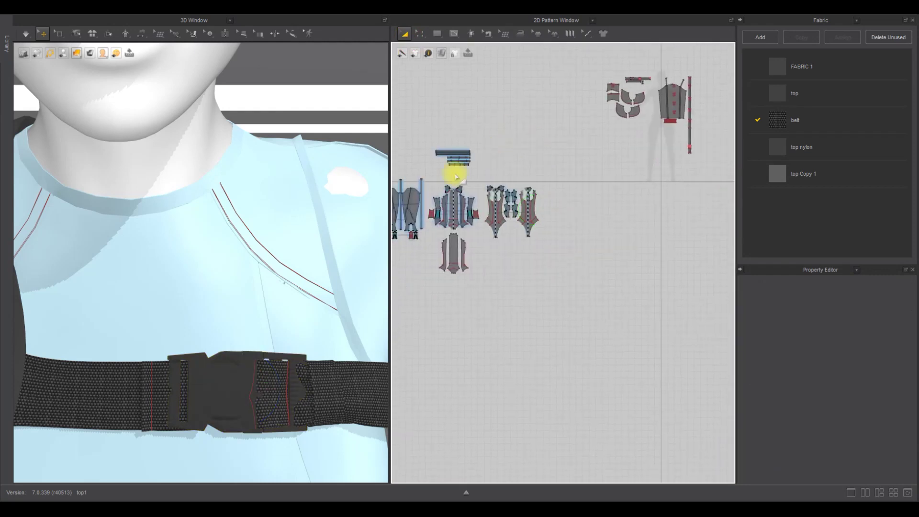
scroll(209, 369, up, 1)
click(161, 393)
middle_drag(651, 66, 531, 166)
scroll(522, 158, up, 6)
middle_drag(476, 218, 521, 135)
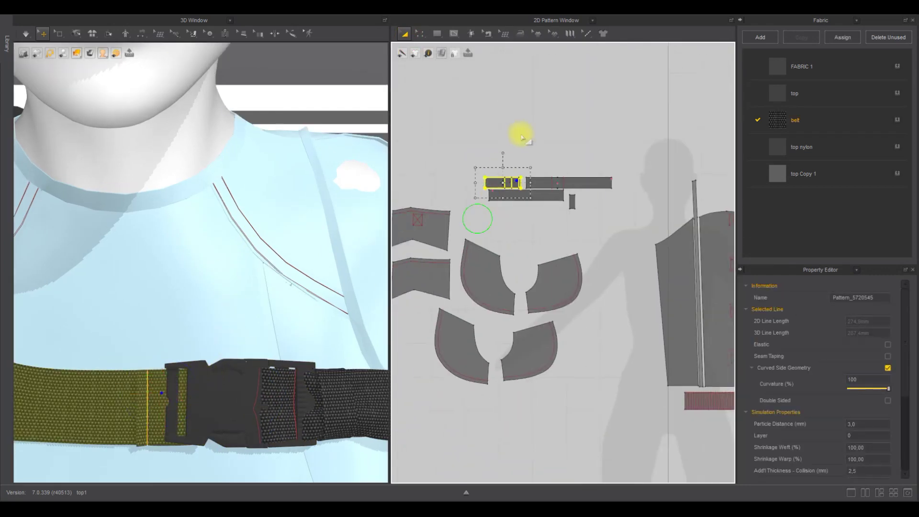
click(65, 34)
scroll(529, 181, up, 4)
mouse_move(165, 415)
right_down()
mouse_move(211, 402)
mouse_move(166, 424)
right_up()
drag(143, 414, 137, 420)
drag(153, 386, 154, 378)
right_drag(154, 380, 248, 392)
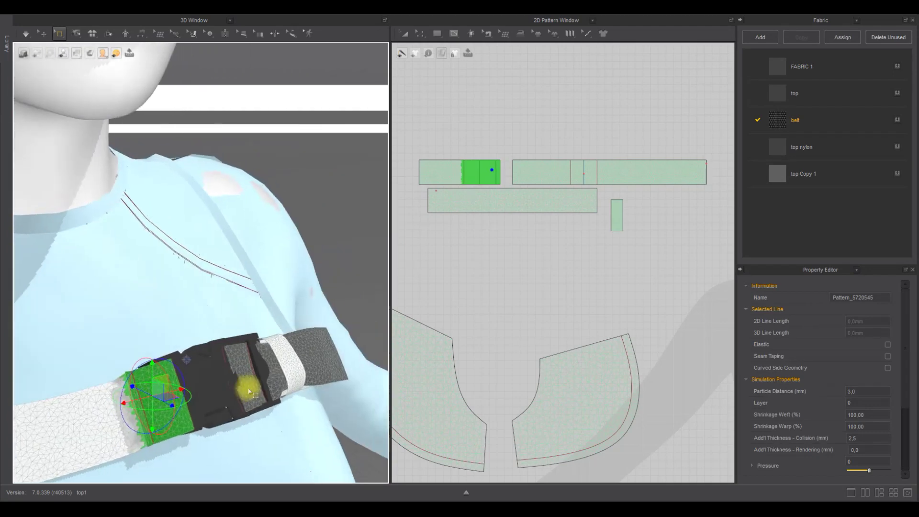
drag(170, 404, 163, 402)
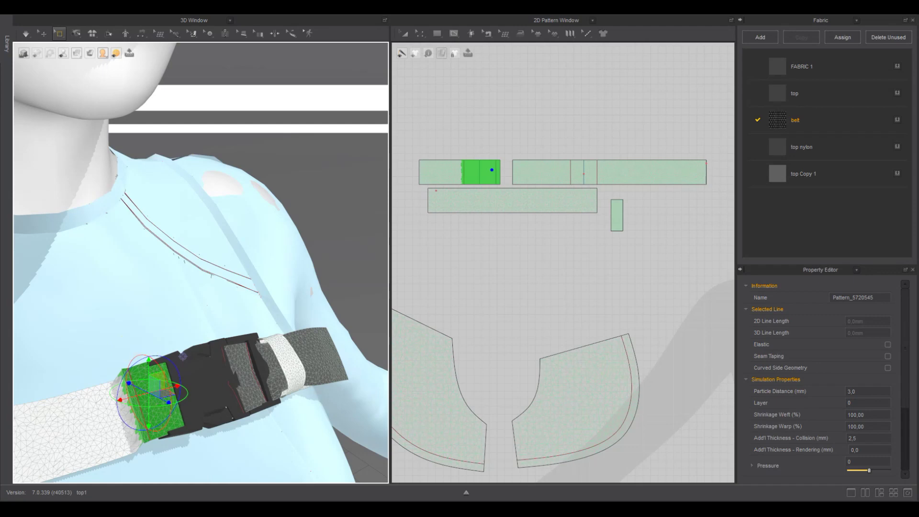
Step: Move and rotate the selected folded end of the left strap half so it wraps around the clip's bar
right_drag(170, 342, 178, 240)
scroll(191, 268, up, 3)
right_drag(203, 282, 198, 249)
drag(189, 296, 151, 281)
right_drag(176, 296, 196, 264)
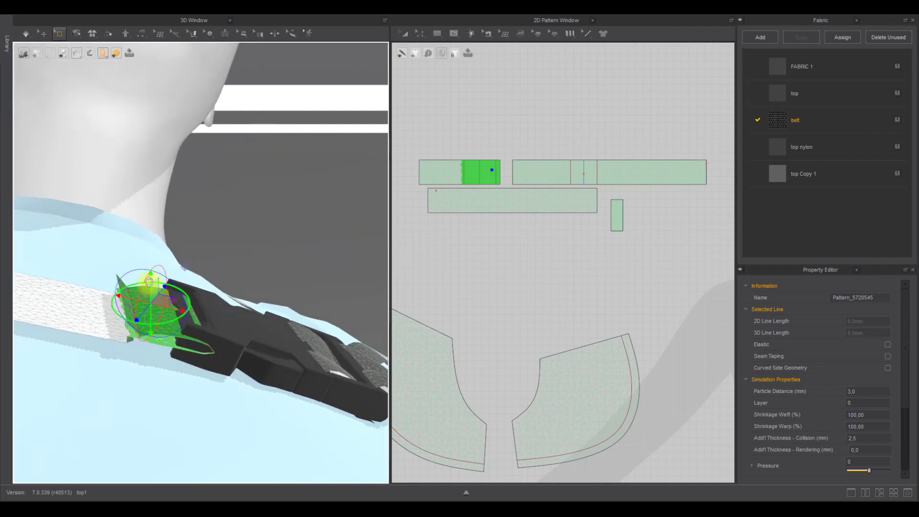
drag(161, 301, 163, 293)
mouse_move(163, 293)
right_down()
mouse_move(143, 361)
mouse_move(154, 291)
right_up()
drag(144, 282, 145, 277)
right_drag(146, 280, 176, 305)
click(192, 308)
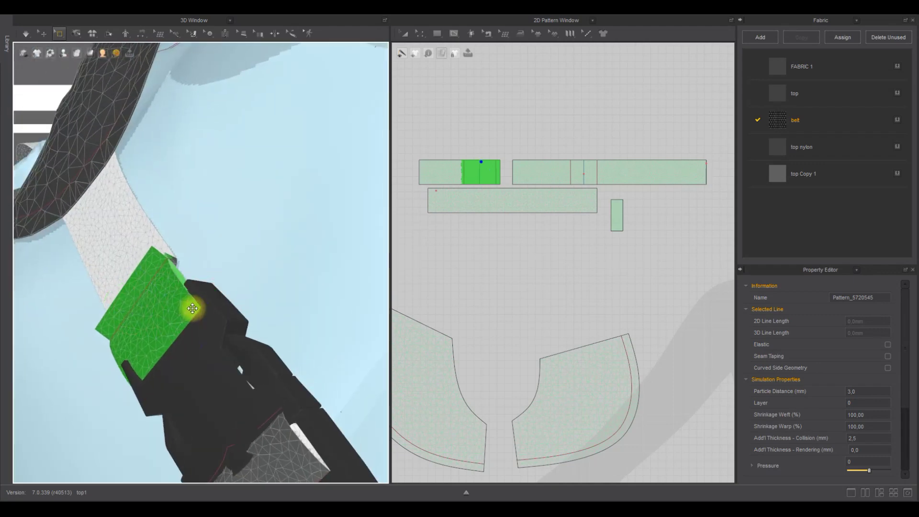
Step: Enable collision on the belt clip and set its collision thickness to 0
click(43, 34)
right_click(212, 343)
click(258, 393)
click(890, 389)
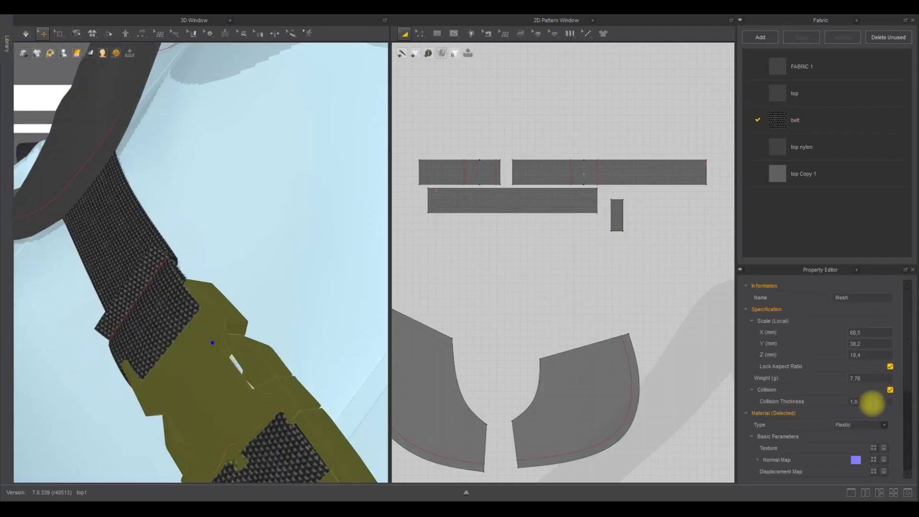
scroll(197, 286, down, 4)
right_drag(181, 300, 195, 224)
scroll(195, 224, up, 3)
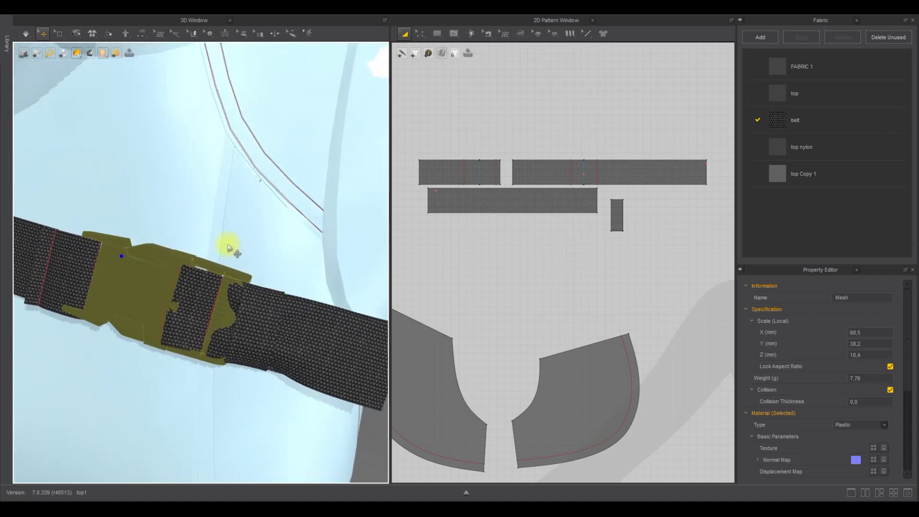
click(58, 33)
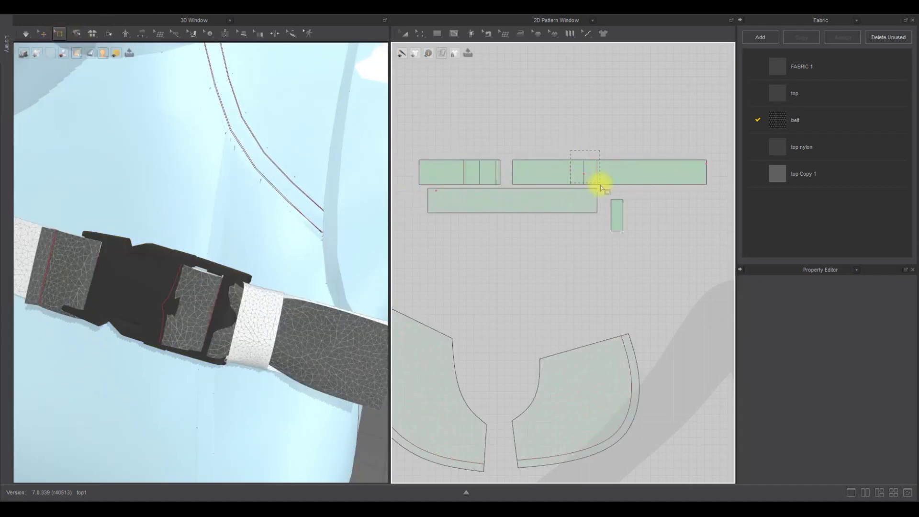
click(591, 186)
click(421, 34)
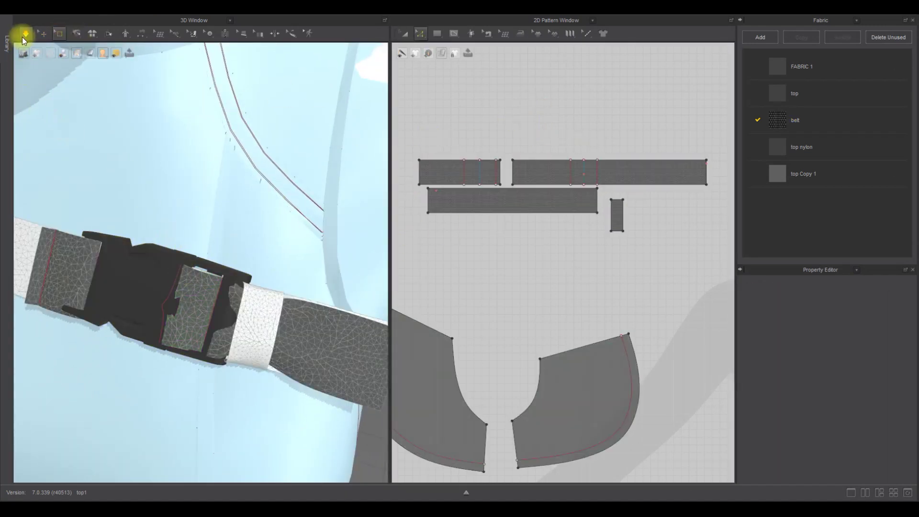
Step: Hide the belt clip to examine the strap ends behind it and show it again
click(44, 33)
right_drag(244, 196, 211, 257)
right_click(160, 253)
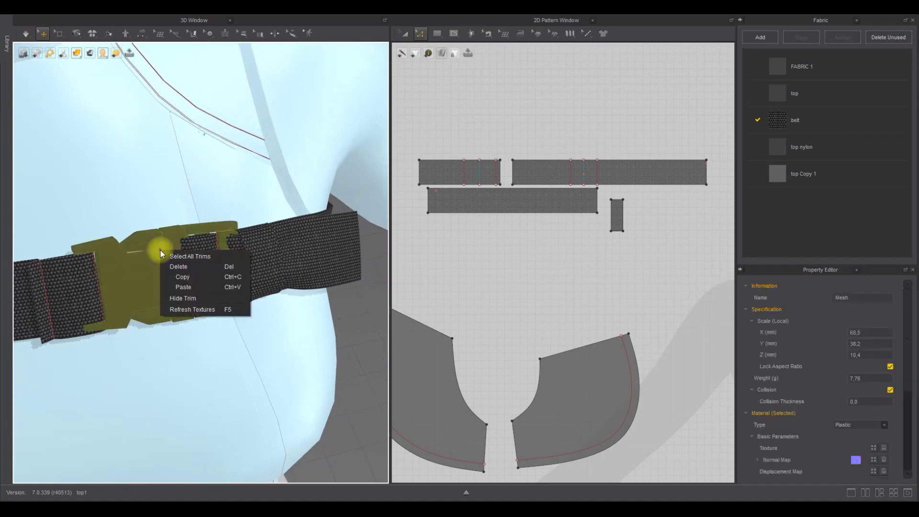
click(183, 298)
right_click(185, 287)
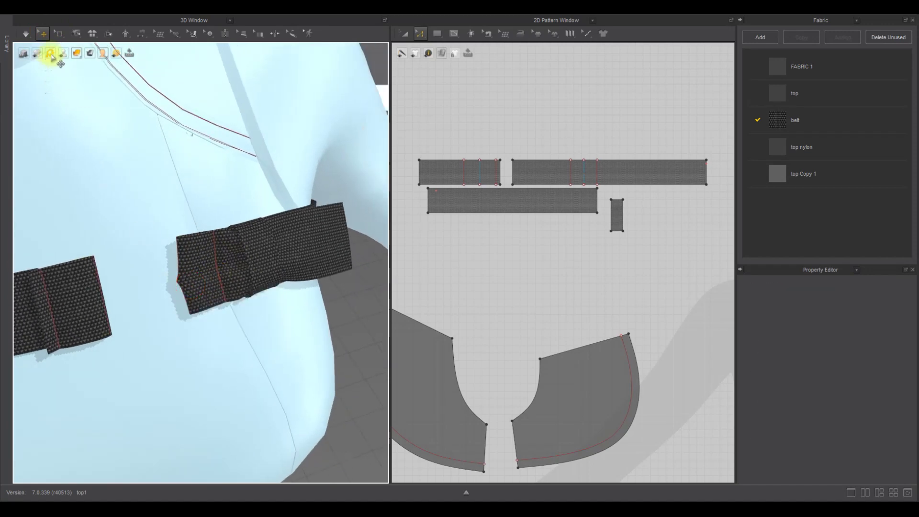
click(54, 99)
right_drag(144, 182, 215, 240)
Step: Shift the right strap half together with its retaining loop so its fold sits in the clip's slot
click(207, 279)
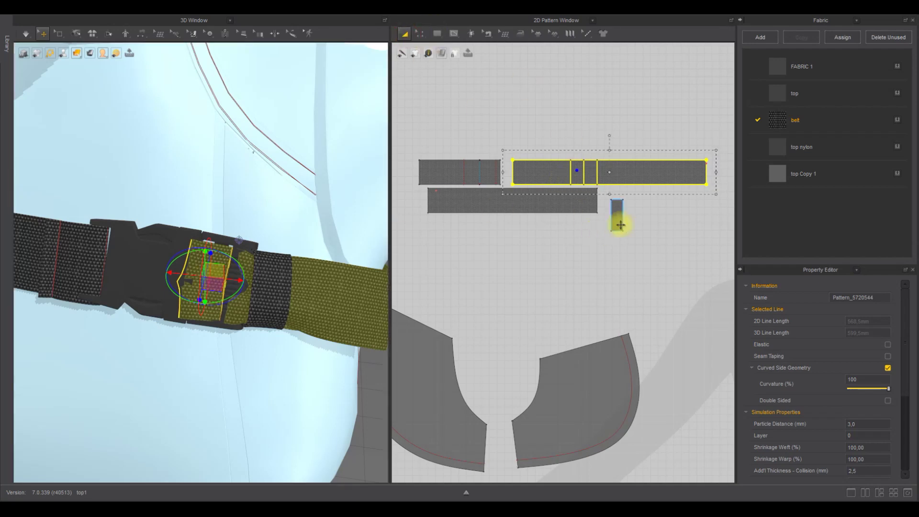
shift+click(620, 225)
mouse_move(311, 281)
right_down()
mouse_move(253, 289)
mouse_move(302, 294)
mouse_move(298, 303)
mouse_move(289, 282)
mouse_move(299, 282)
right_up()
drag(300, 282, 305, 280)
right_drag(263, 299, 245, 215)
Step: Align the belt clip with the strap from a low view and raise the right strap half and retaining loop to match
click(156, 268)
right_drag(156, 268, 157, 243)
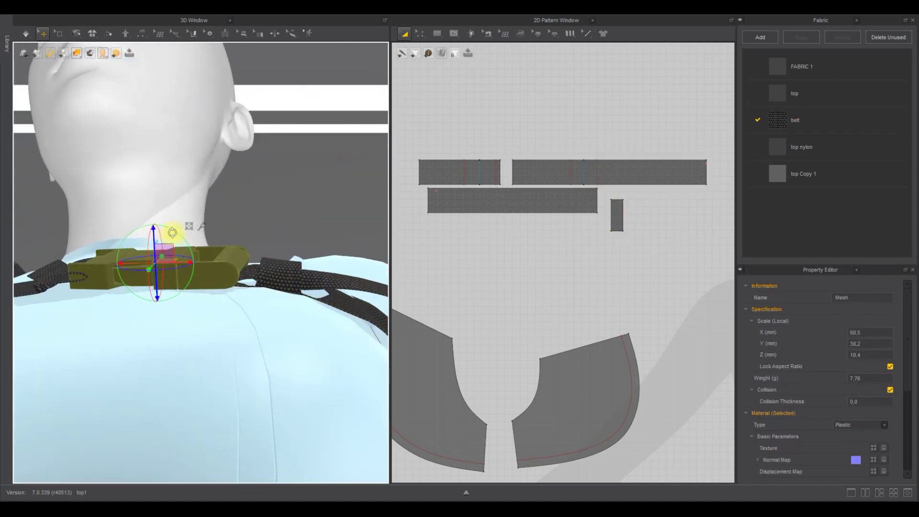
click(633, 171)
shift+click(615, 210)
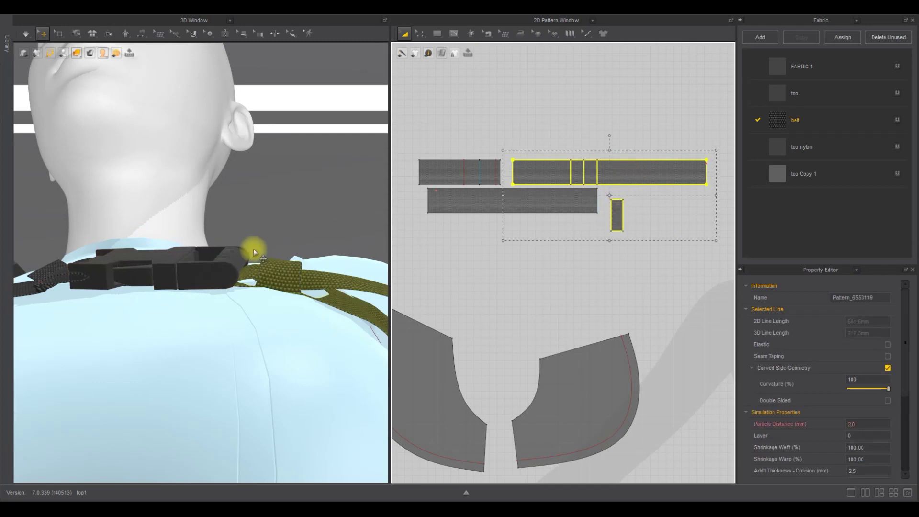
right_drag(252, 247, 272, 297)
drag(271, 296, 273, 292)
right_drag(273, 289, 154, 252)
click(154, 252)
Step: Box-select the mesh of the left strap half's folded end and reposition it around the clip's bar
click(58, 33)
click(91, 65)
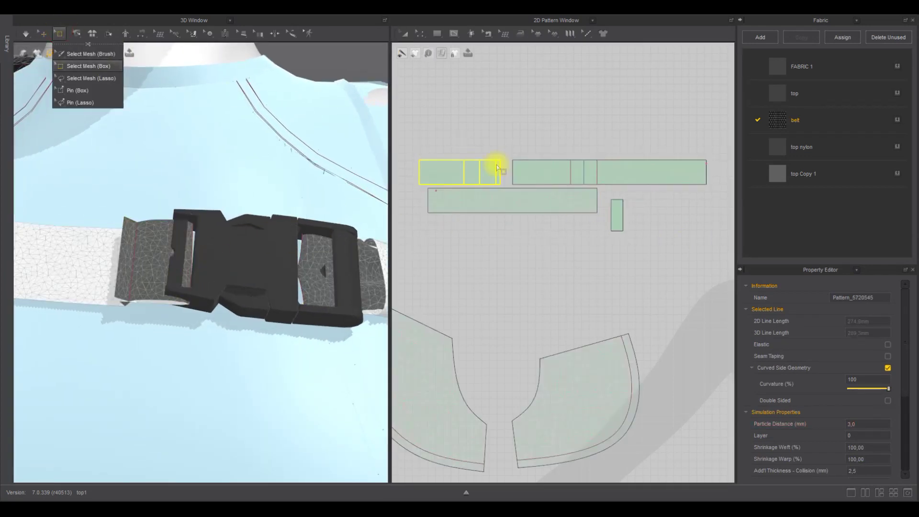
drag(505, 141, 471, 179)
click(145, 265)
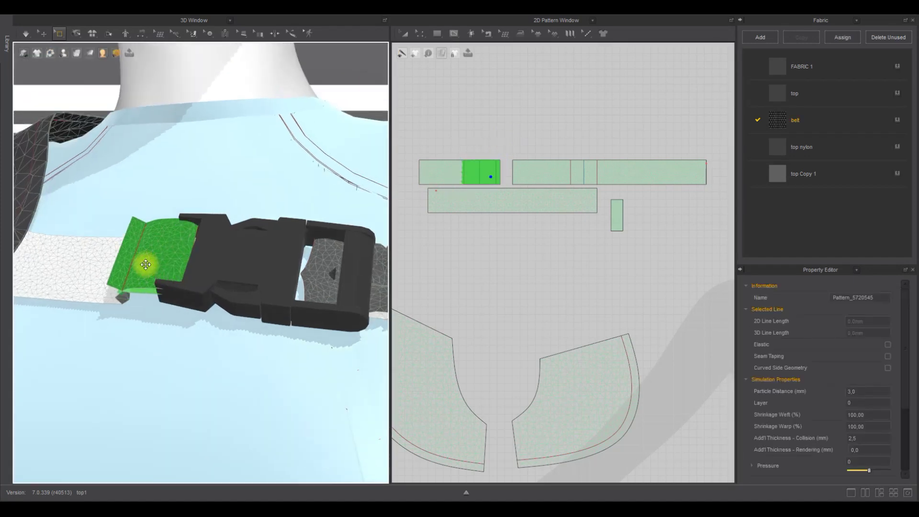
Step: Simulate the straps against the belt clip and undo the simulation
click(43, 34)
right_drag(287, 148, 192, 120)
key(space)
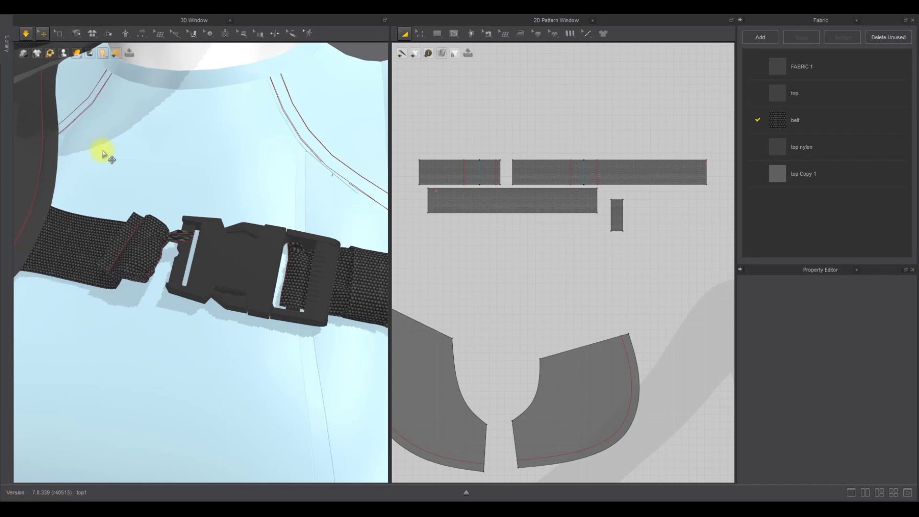
key(ctrl+z)
Step: Select the fold area mesh of the left strap half for another adjustment at the clip's slot
right_drag(148, 191, 168, 259)
click(59, 34)
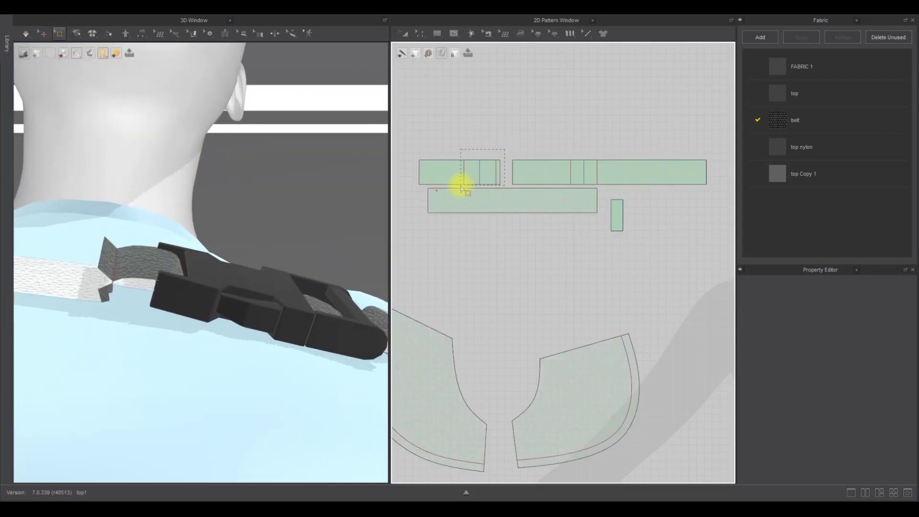
drag(461, 186, 460, 185)
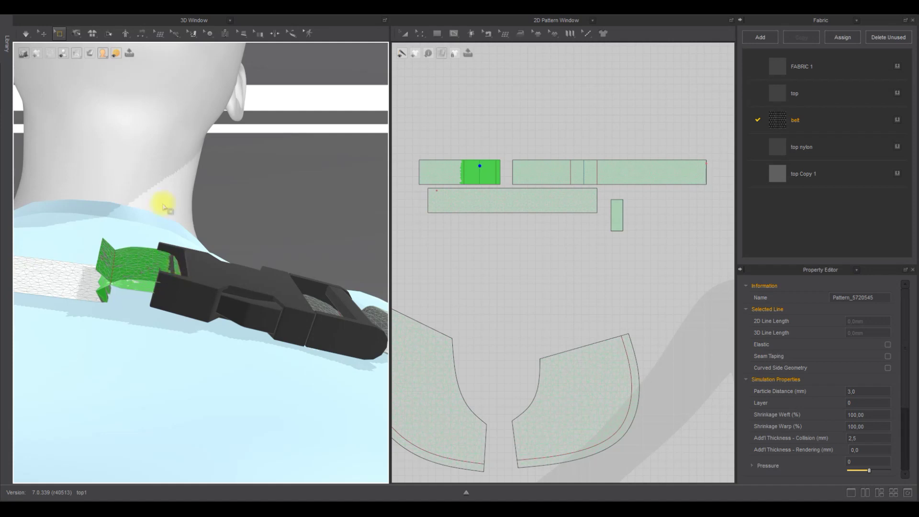
Step: Run the simulation on the adjusted left strap end and undo the result
click(42, 34)
click(419, 34)
key(space)
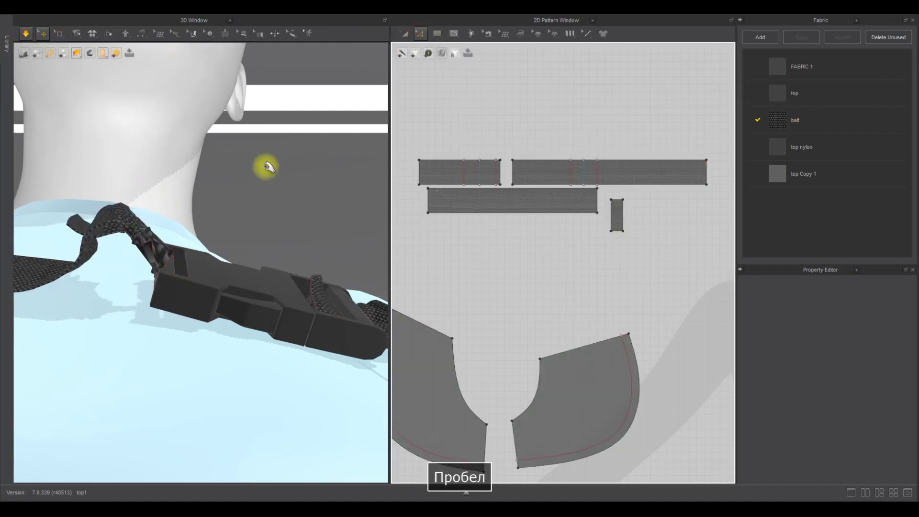
key(ctrl+z)
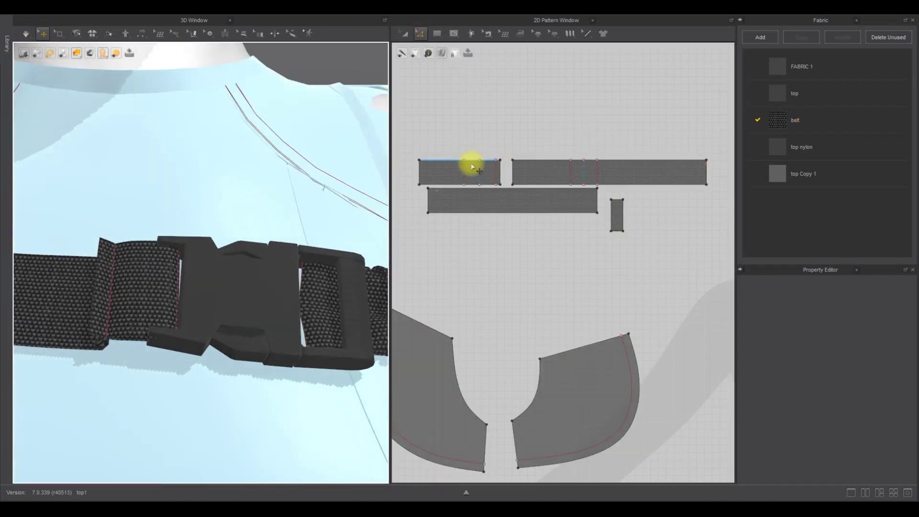
Step: Reselect a slightly wider mesh area at the left strap half's folded end and refit it to the clip
click(61, 34)
click(90, 66)
drag(512, 142, 458, 186)
right_drag(236, 303, 143, 287)
click(502, 146)
drag(459, 188, 460, 189)
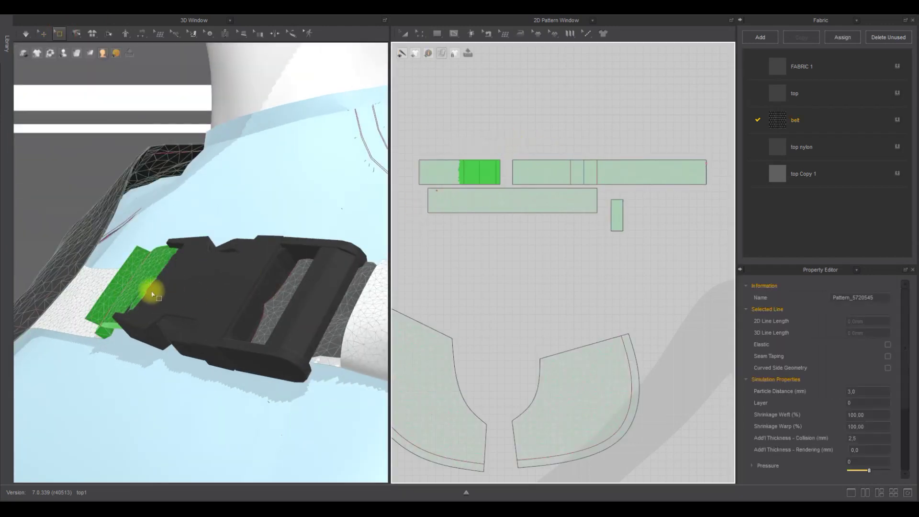
Step: Try simulating the refitted left strap end and undo it
key(space)
right_drag(310, 251, 284, 251)
key(ctrl+z)
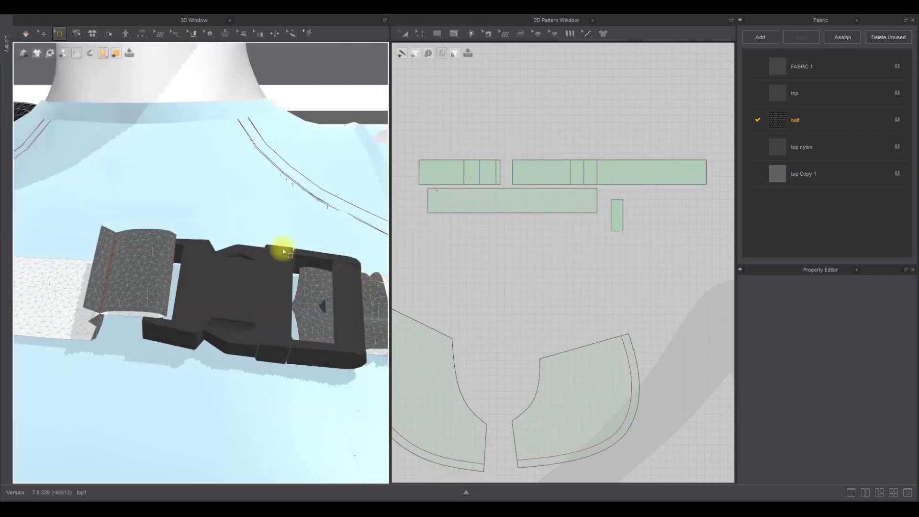
Step: Box-select the mesh around the right strap half's fold lines and fit it in the clip's slot
drag(571, 157, 600, 188)
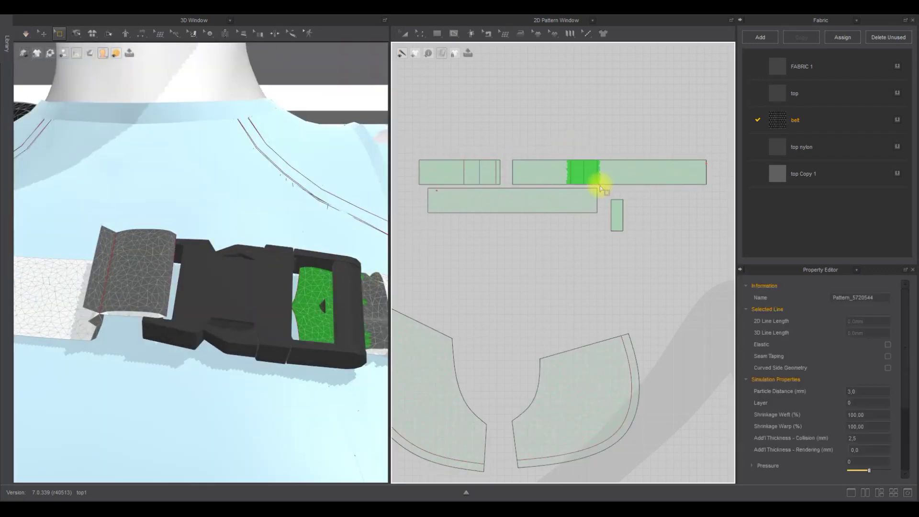
right_drag(354, 218, 246, 292)
click(59, 33)
click(357, 56)
Step: Simulate both strap halves with the belt clip and undo the simulation
key(space)
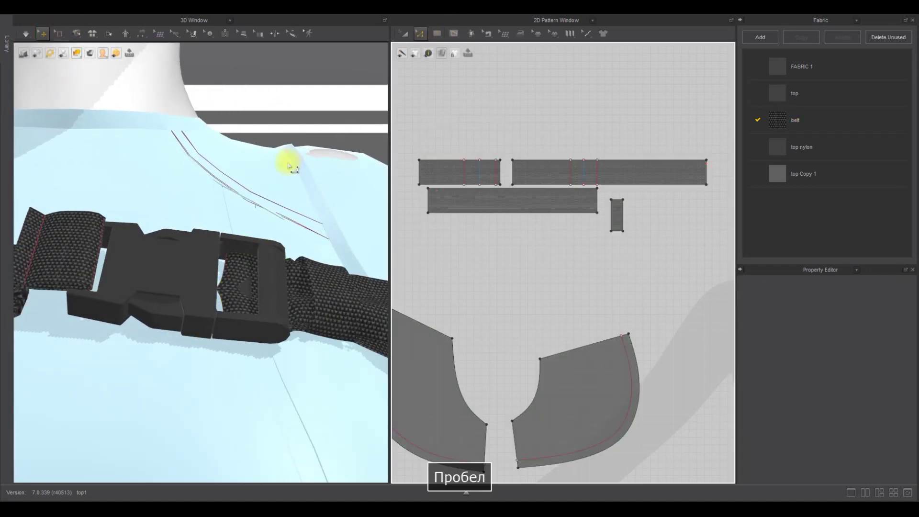
click(245, 291)
right_drag(244, 291, 239, 242)
key(space)
key(ctrl+z)
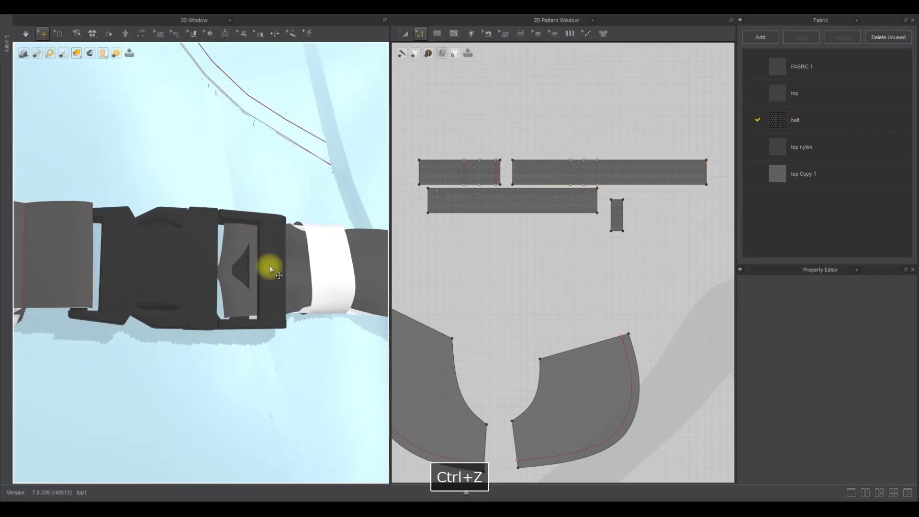
Step: Delete the middle fold line of the folded end on both chest strap halves
click(406, 35)
scroll(306, 199, up, 3)
right_drag(292, 211, 269, 242)
key(z)
click(583, 173)
shift+click(480, 175)
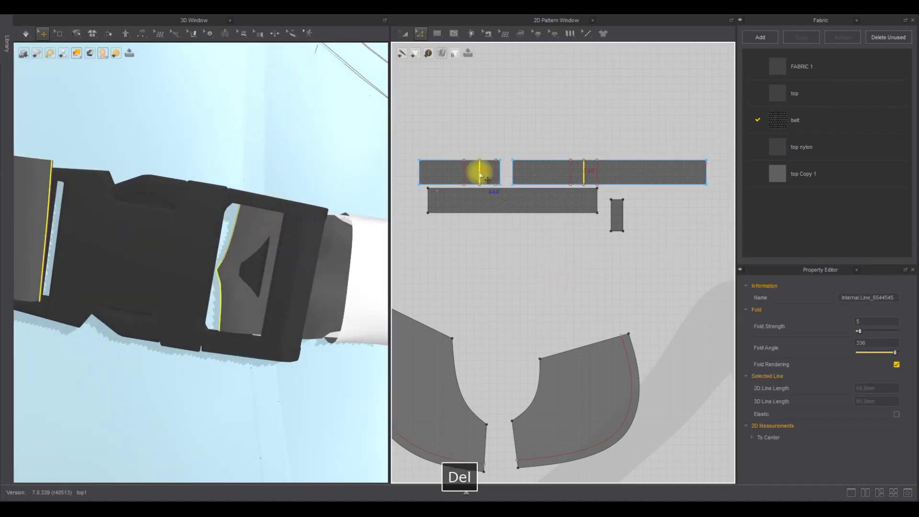
click(525, 127)
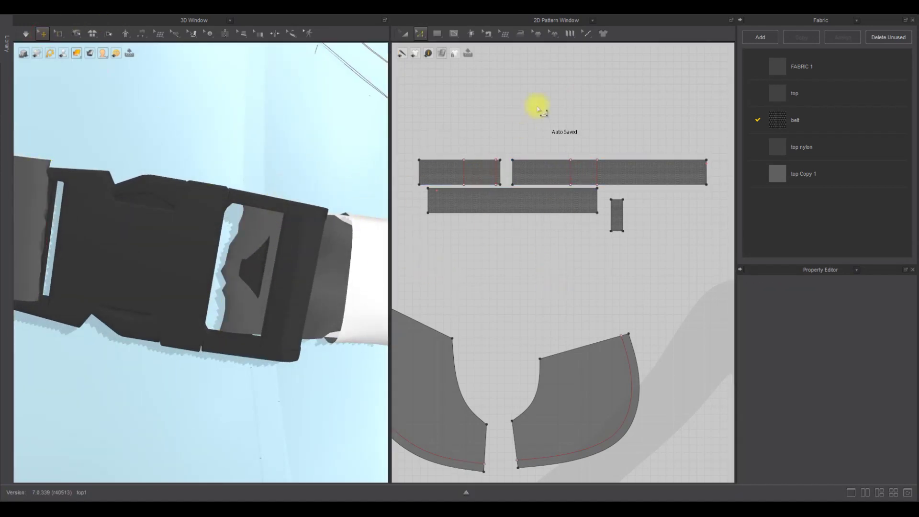
Step: Simulate the straps and tug the right strap half's fold inside the clip's slot
key(space)
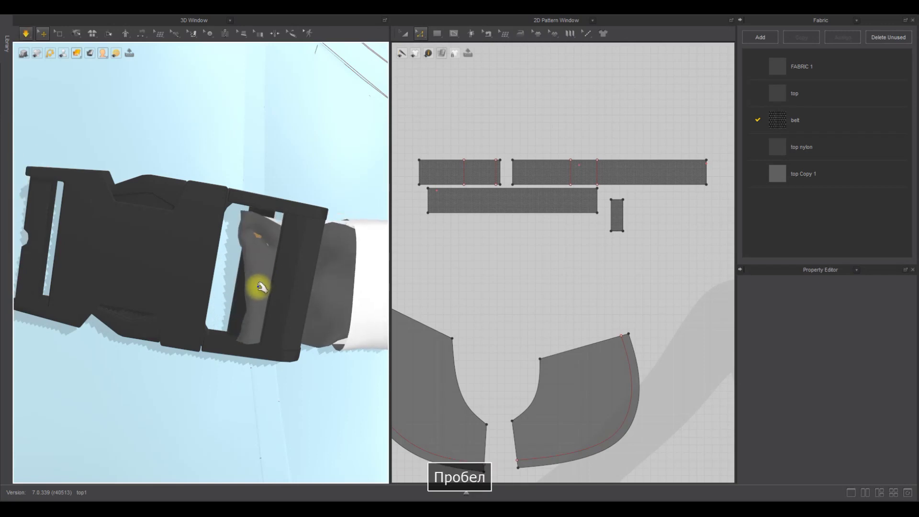
right_click(262, 234)
click(270, 241)
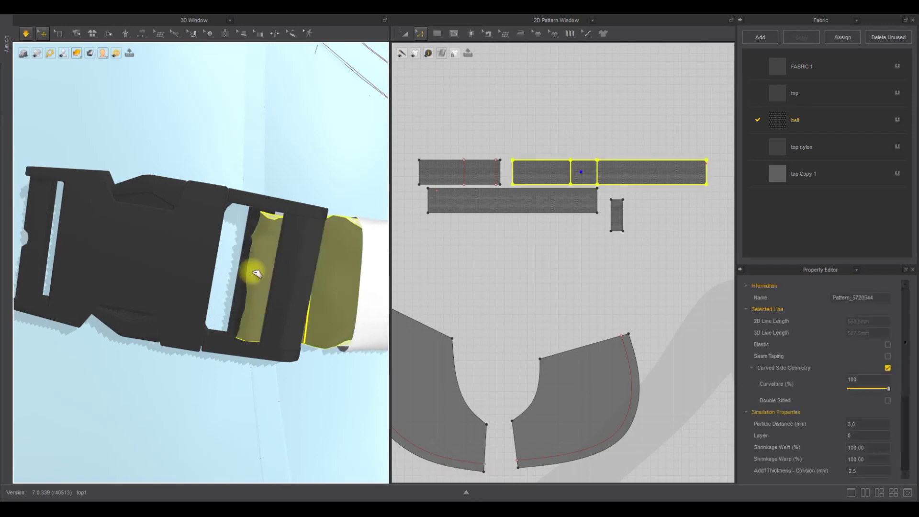
key(space)
Step: Box-select the mesh around the right strap half's two fold lines and shift it within the clip's slot
click(59, 33)
drag(564, 150, 604, 191)
drag(266, 271, 242, 267)
right_drag(242, 268, 335, 232)
drag(278, 266, 256, 275)
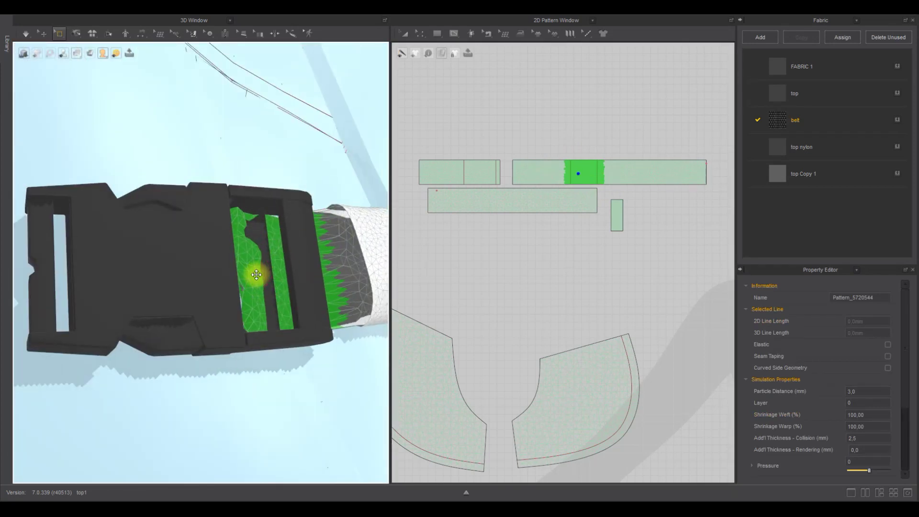
Step: Select only the mesh strip beside the right strap half's first fold line and reposition it in the slot
drag(580, 150, 597, 191)
drag(570, 149, 584, 191)
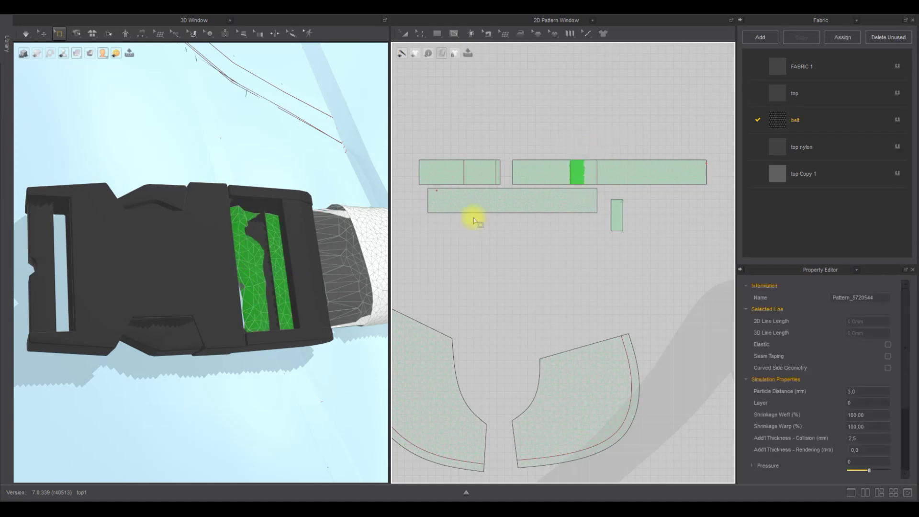
click(259, 262)
right_drag(258, 244, 248, 244)
drag(225, 287, 238, 273)
right_drag(238, 273, 233, 275)
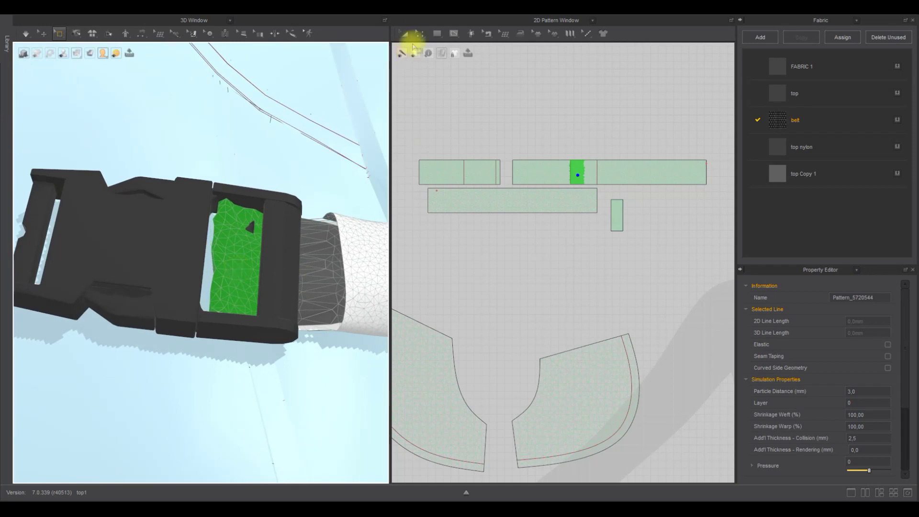
Step: Simulate the straps while pulling the right strap's folded end into shape inside the clip's slot
click(622, 102)
key(space)
right_drag(268, 257, 287, 276)
key(space)
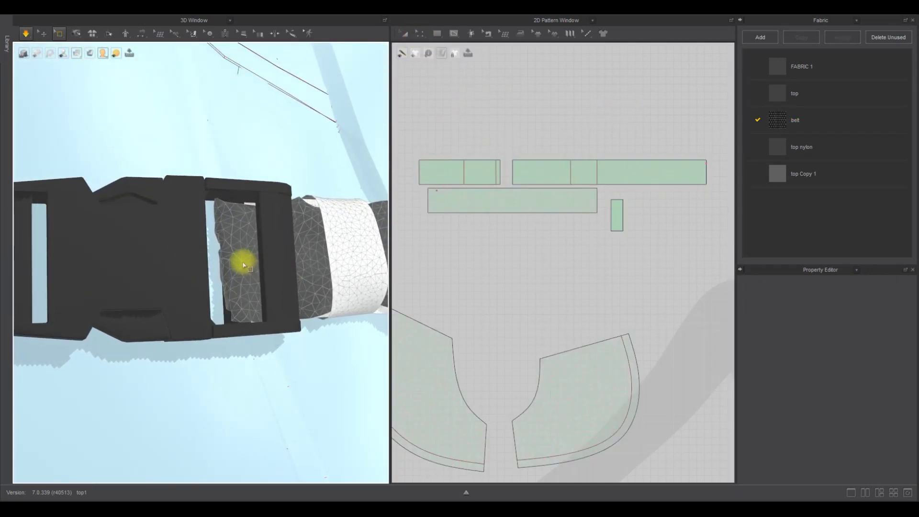
click(42, 33)
drag(227, 286, 198, 287)
right_drag(199, 287, 239, 303)
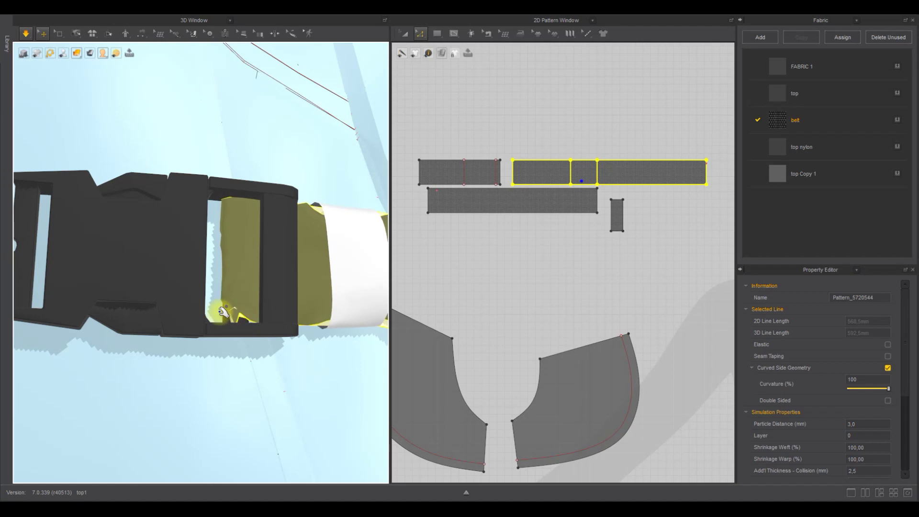
drag(271, 255, 195, 300)
mouse_move(241, 316)
right_down()
mouse_move(217, 266)
mouse_move(231, 314)
right_up()
key(space)
Step: Box-select the mesh between the right strap half's fold lines and check its fit in the slot from below
click(59, 35)
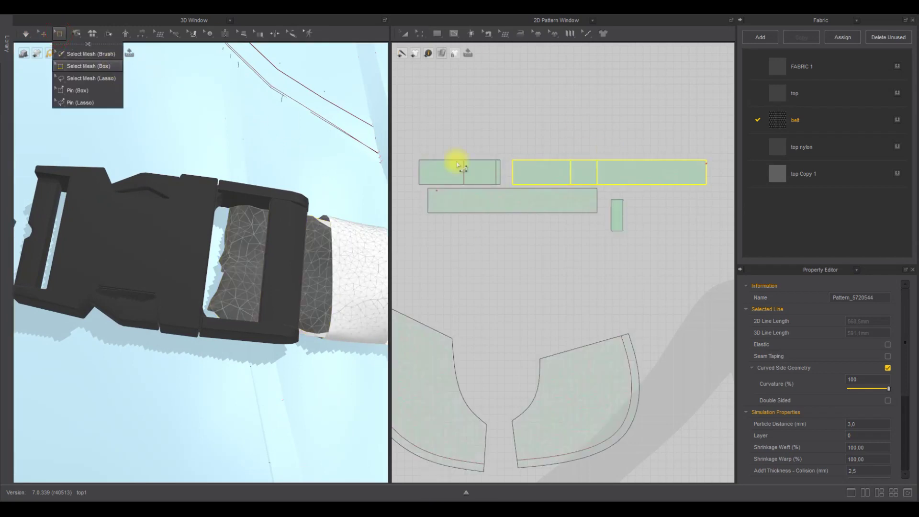
drag(569, 155, 571, 158)
drag(600, 185, 601, 187)
right_drag(195, 338, 196, 271)
click(244, 295)
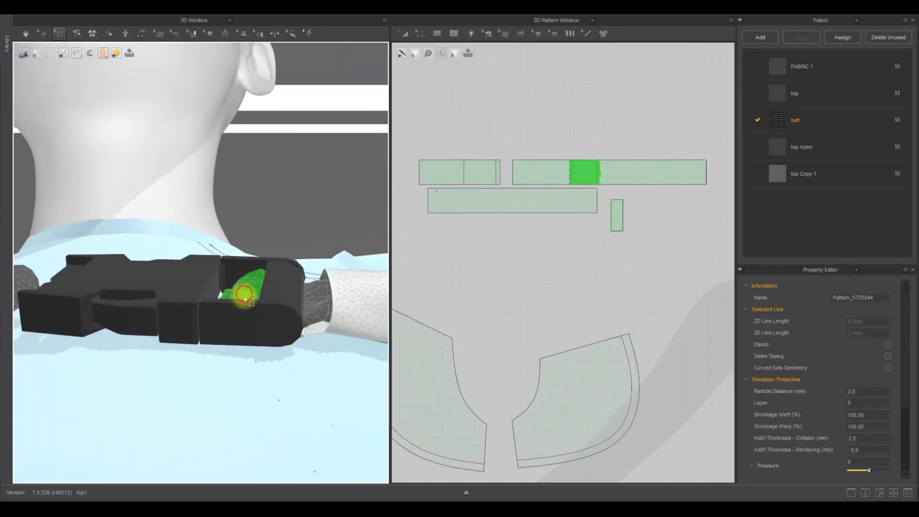
Step: Try simulating and tugging the right strap half in the clip again, and undo the result
key(space)
click(42, 33)
click(578, 134)
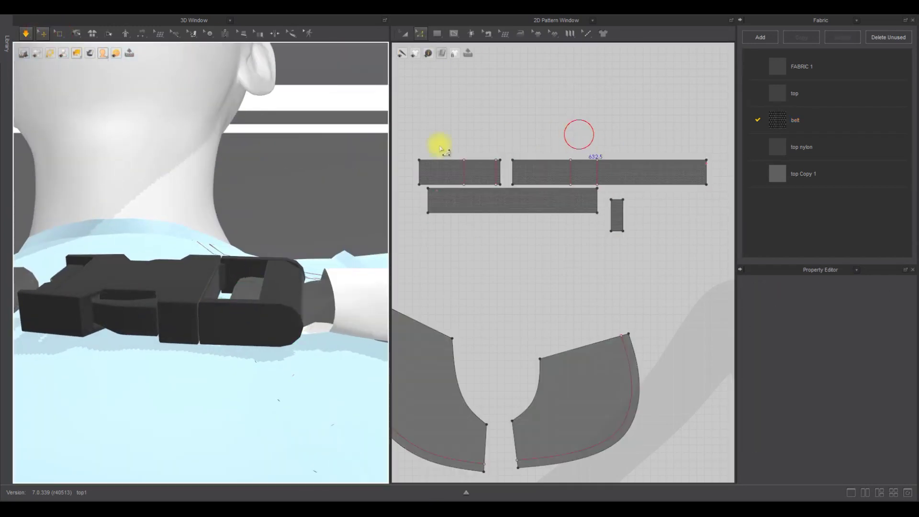
right_drag(277, 167, 265, 244)
click(250, 324)
scroll(232, 277, down, 5)
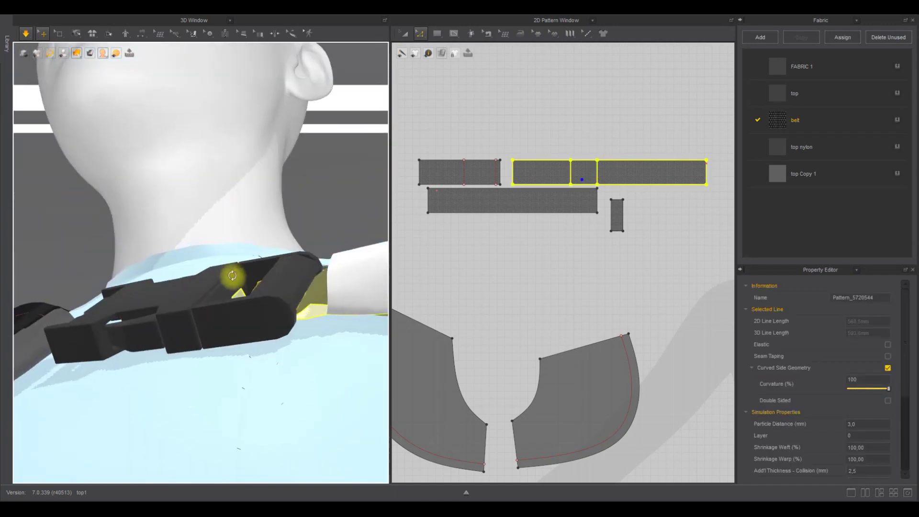
key(space)
right_drag(236, 285, 216, 316)
click(173, 271)
right_drag(205, 241, 232, 283)
click(229, 281)
key(ctrl+z)
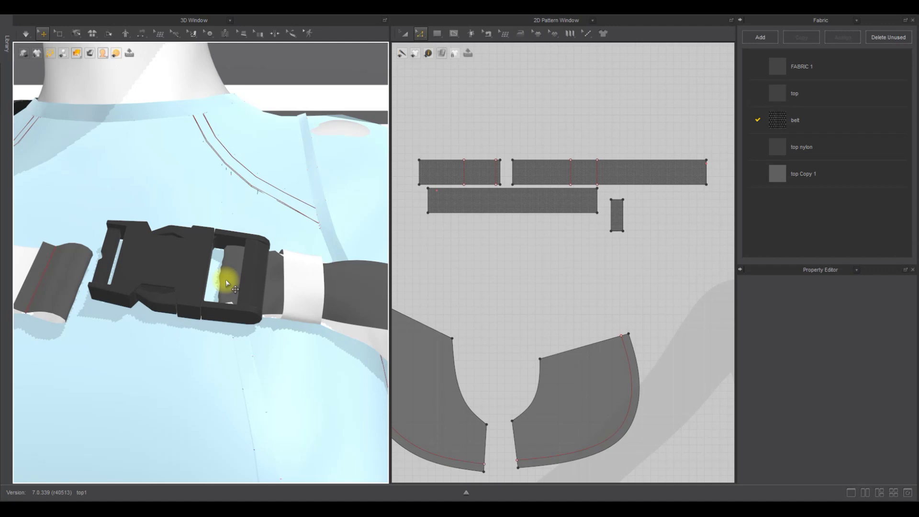
Step: Turn off collision for the belt clip
scroll(225, 279, down, 3)
right_drag(226, 279, 250, 295)
scroll(225, 289, up, 3)
right_click(169, 253)
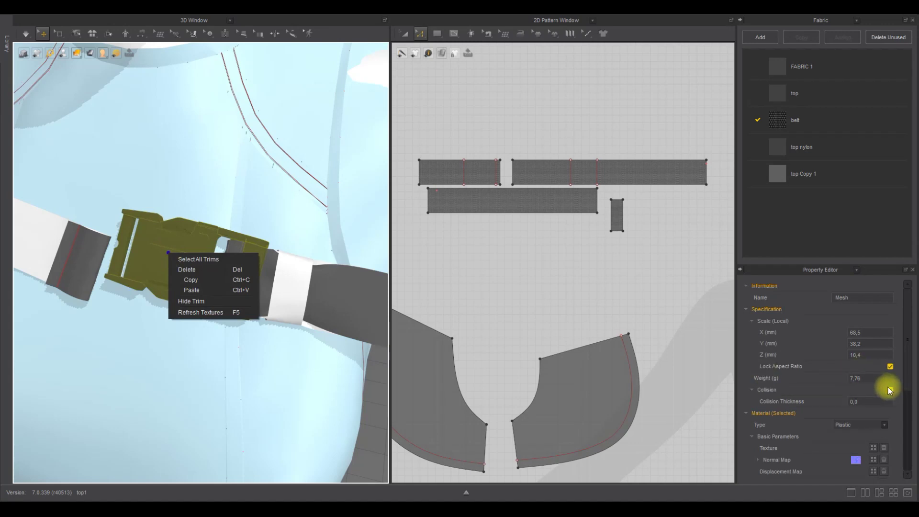
click(607, 303)
Step: Simulate the straps and pull the right strap's folded end completely out of the clip's slot
key(space)
click(221, 294)
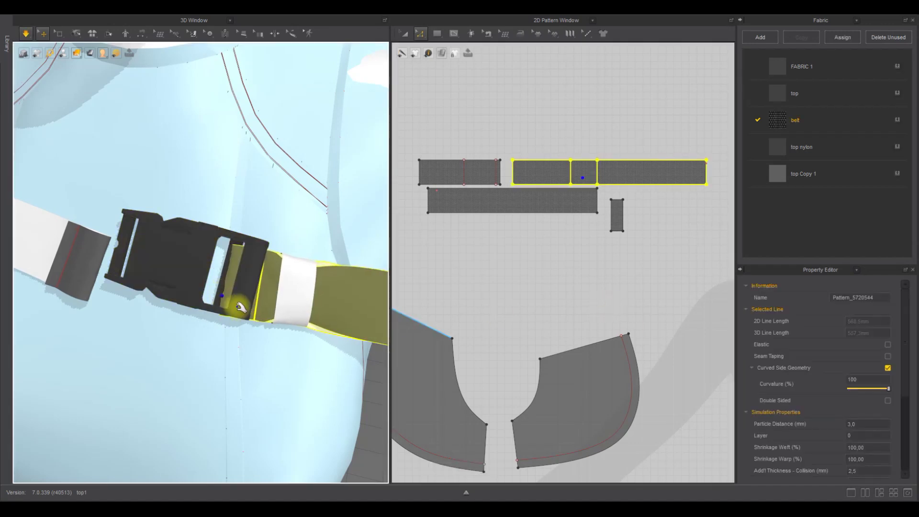
mouse_move(240, 307)
mouse_down()
mouse_move(254, 324)
mouse_move(250, 344)
mouse_move(243, 329)
mouse_move(259, 316)
mouse_move(250, 311)
mouse_up()
key(space)
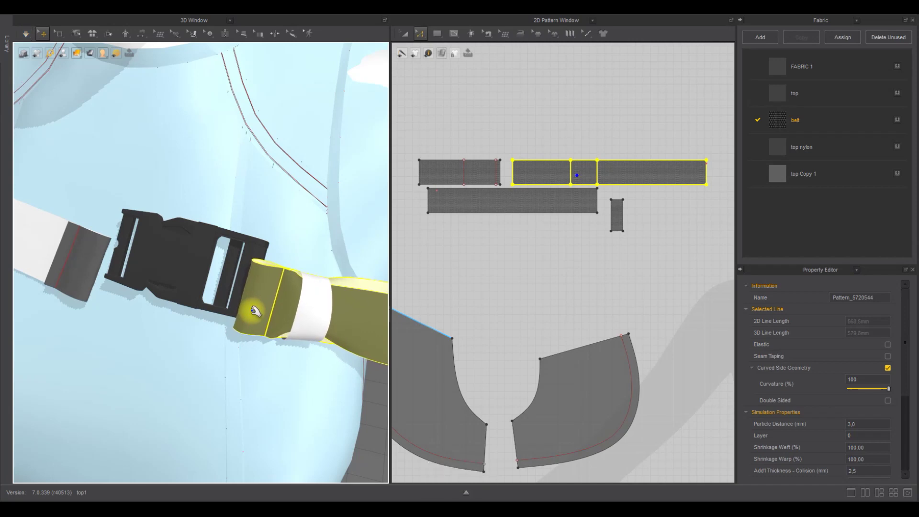
Step: Box-select the mesh around both fold lines of the right strap half, extending slightly past each line
right_drag(252, 310, 257, 309)
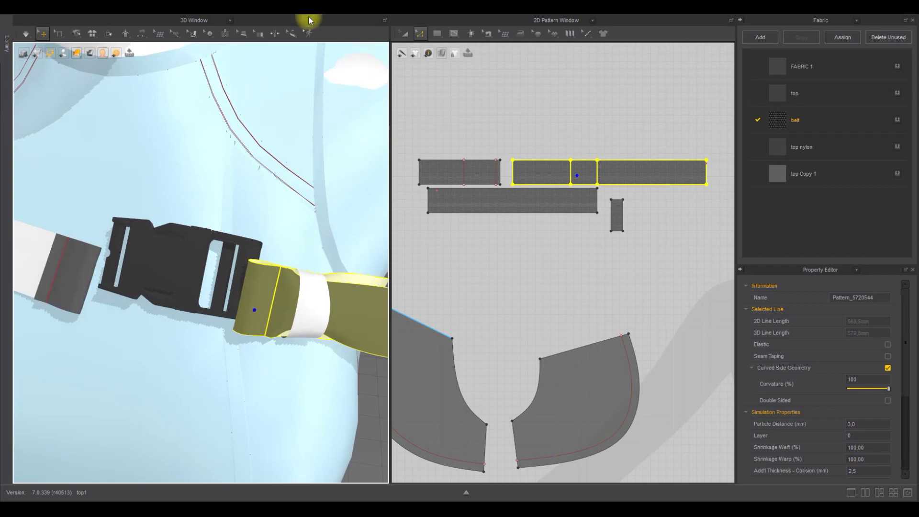
click(59, 34)
drag(568, 151, 600, 187)
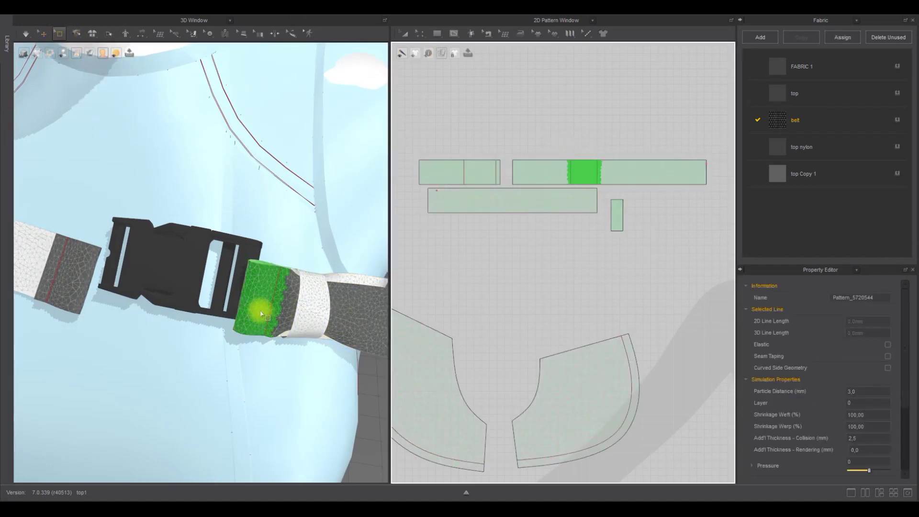
click(269, 321)
right_drag(269, 322, 309, 344)
drag(557, 152, 603, 188)
click(670, 137)
right_drag(297, 246, 269, 294)
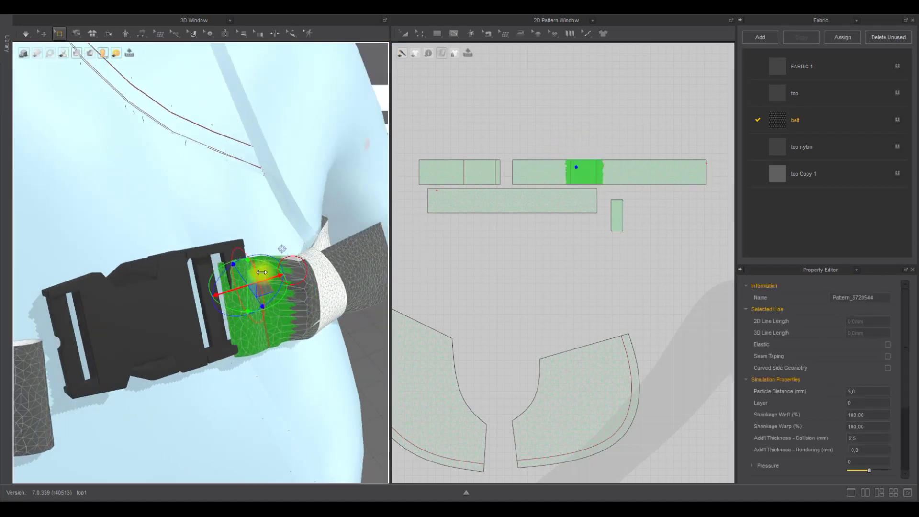
Step: Move and rotate the selected fold mesh so the right strap end passes through the clip's slot
right_drag(219, 259, 240, 283)
scroll(239, 283, up, 2)
drag(240, 283, 253, 291)
right_drag(253, 291, 264, 295)
drag(228, 276, 229, 271)
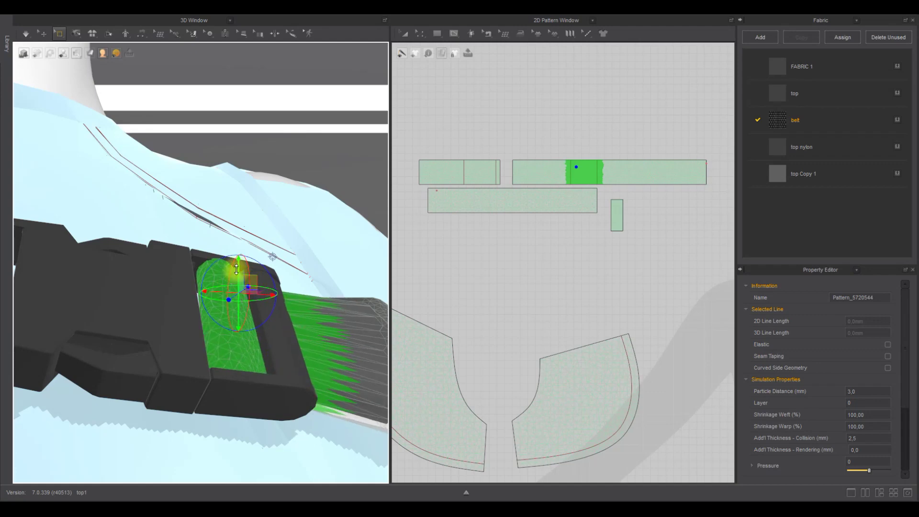
right_drag(231, 281, 192, 343)
drag(192, 342, 197, 323)
Step: Turn the belt clip's collision back on
click(43, 33)
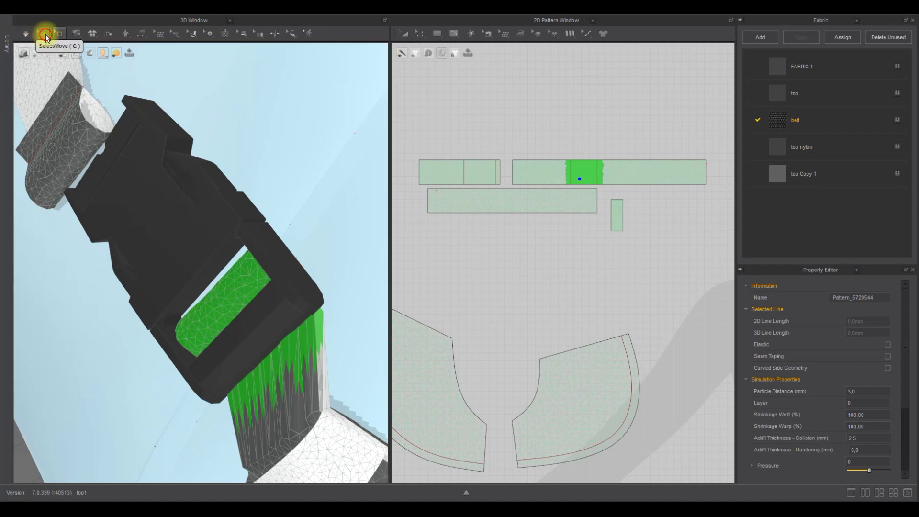
click(194, 224)
click(890, 390)
click(581, 347)
Step: Simulate the refitted right strap half with the clip's collision active, and stop the simulation
right_drag(225, 311, 156, 242)
click(363, 93)
middle_drag(234, 146, 188, 218)
scroll(246, 218, up, 2)
right_drag(287, 215, 255, 215)
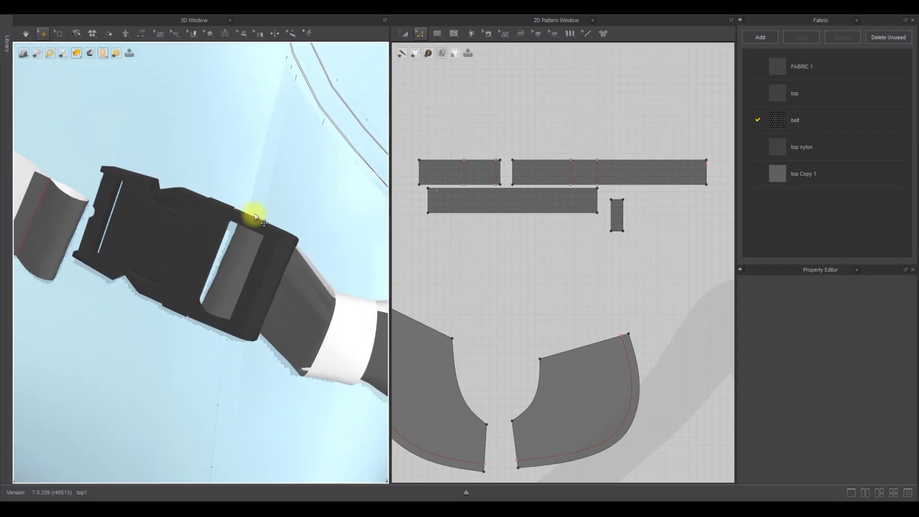
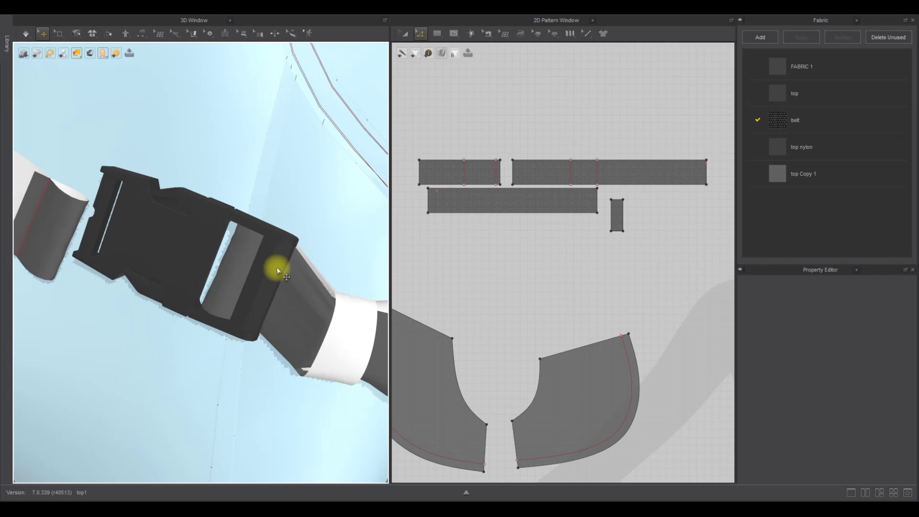
key(space)
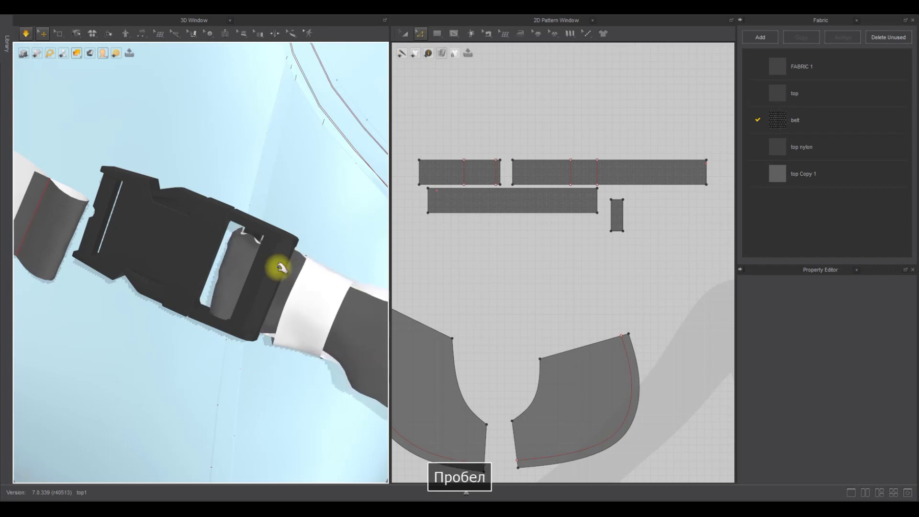
mouse_move(279, 274)
right_down()
mouse_move(308, 248)
mouse_move(273, 286)
right_up()
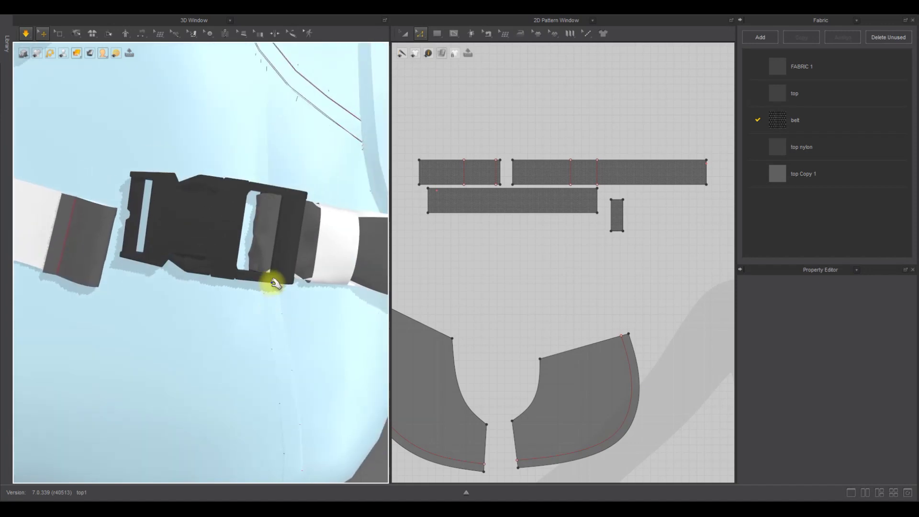
key(space)
Step: Adjust the belt clip's distance from the chest
click(212, 232)
right_drag(212, 232, 65, 227)
drag(221, 248, 218, 245)
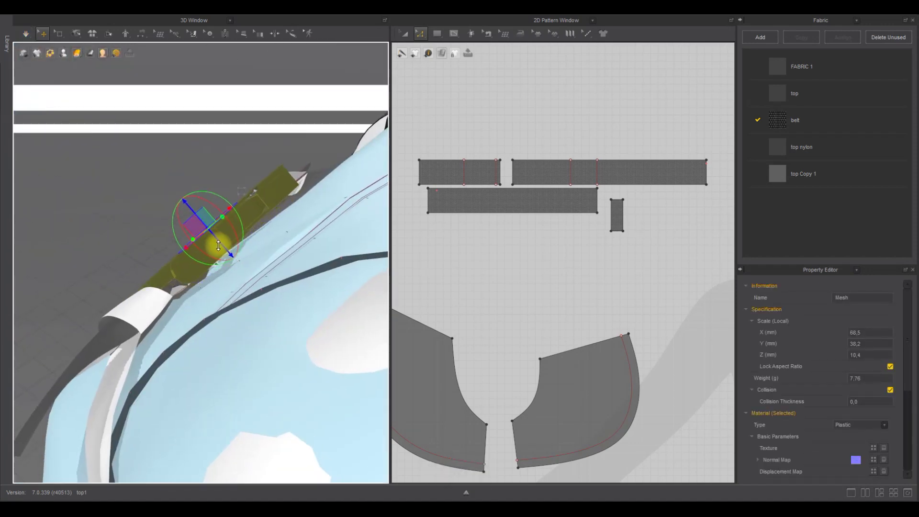
click(536, 228)
Step: Reselect the mesh around the right strap half's fold lines and realign it in the clip's slot
click(59, 33)
drag(562, 152, 599, 190)
right_drag(170, 286, 331, 314)
click(243, 214)
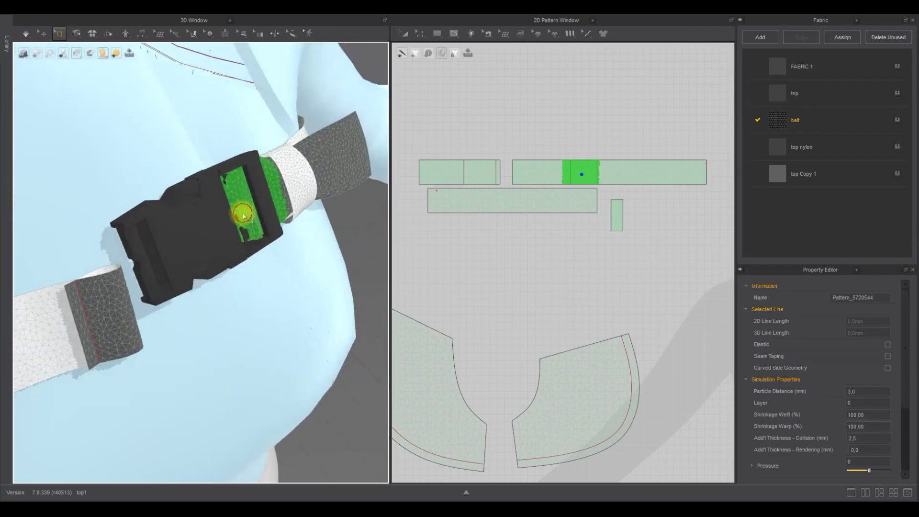
right_drag(242, 214, 268, 222)
click(477, 244)
Step: Simulate the straps and tug the right strap's fold until it settles in the clip's slot
key(space)
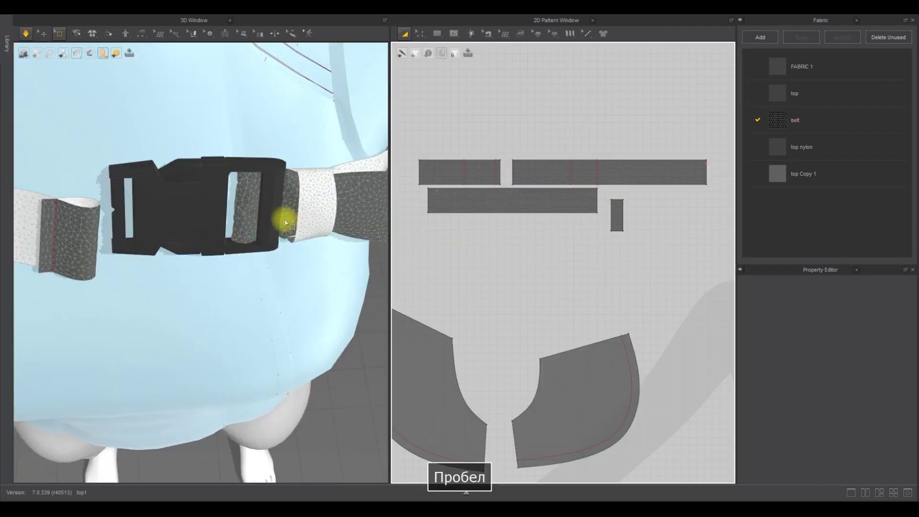
click(43, 33)
click(239, 198)
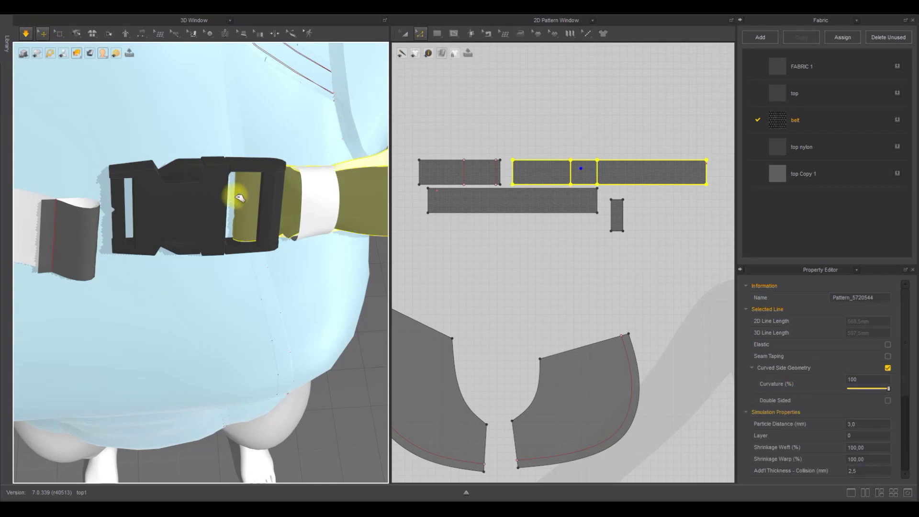
key(space)
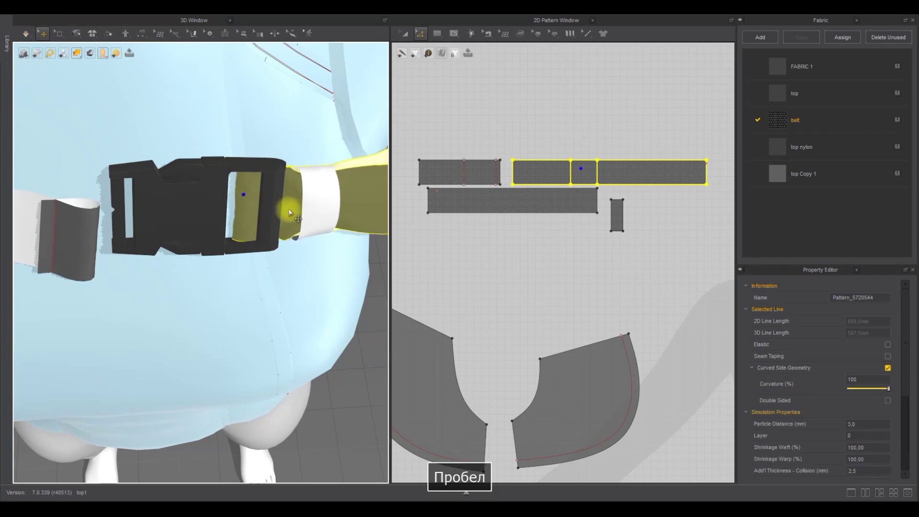
Step: Set the right strap half's particle distance to 2 mm and simulate it again
click(860, 423)
text(2)
click(569, 246)
key(space)
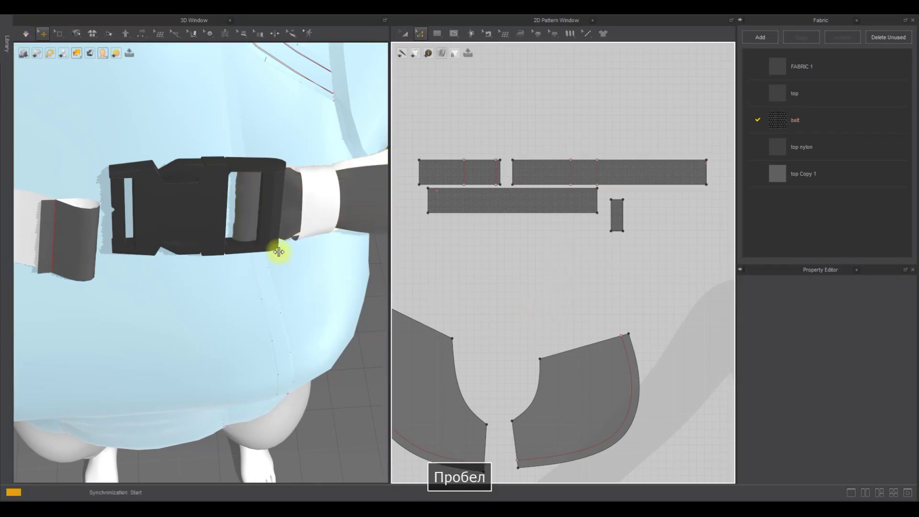
click(246, 201)
key(space)
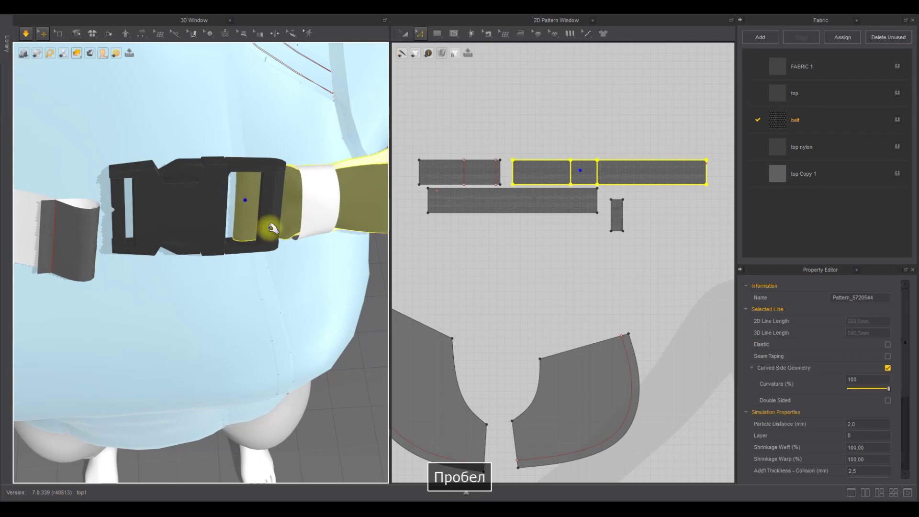
Step: Box-select the mesh of the left strap half's folded end and move it toward the clip's free slot
click(61, 35)
drag(506, 150, 459, 189)
right_drag(110, 234, 77, 200)
drag(111, 167, 118, 153)
right_drag(116, 152, 186, 163)
drag(111, 150, 129, 148)
Step: Rotate and position the left strap's folded end around the bar of the clip's free slot
drag(111, 147, 112, 149)
right_drag(112, 150, 136, 146)
drag(125, 145, 151, 127)
drag(139, 165, 145, 142)
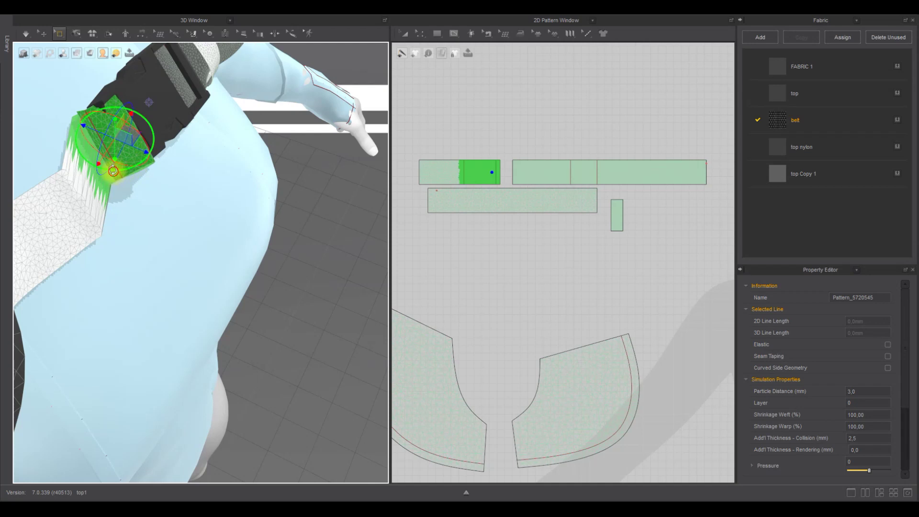
right_drag(113, 171, 85, 175)
drag(93, 169, 96, 174)
click(111, 158)
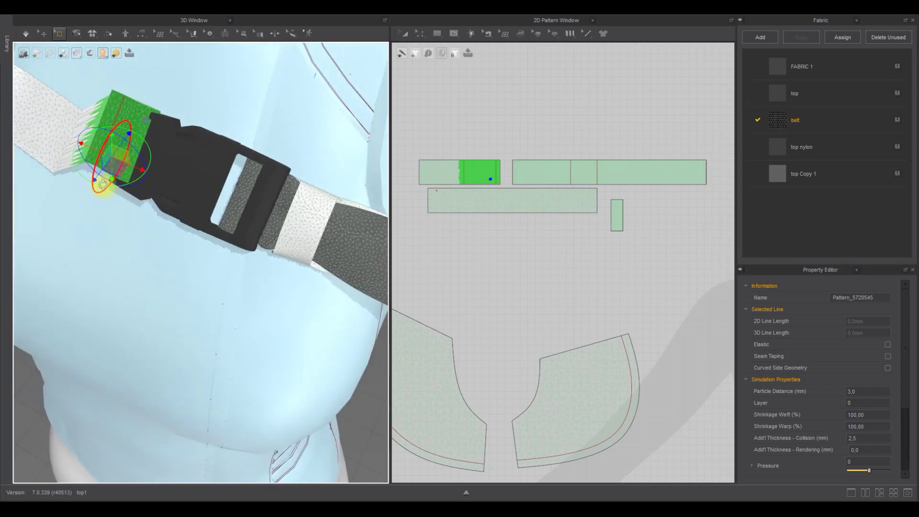
right_drag(119, 145, 209, 84)
Step: Try simulating the fitted left strap end with the clip and undo the simulation
click(406, 33)
click(40, 34)
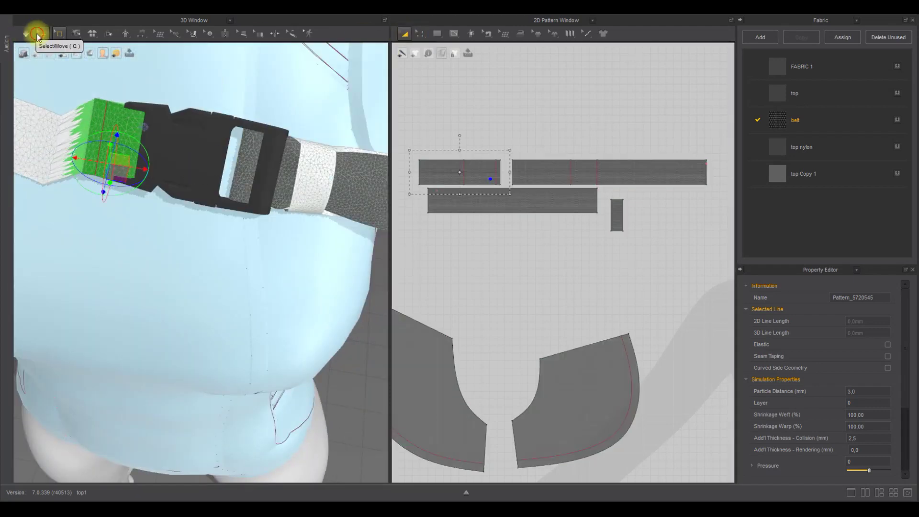
click(466, 117)
right_drag(199, 134, 175, 163)
key(space)
key(ctrl+z)
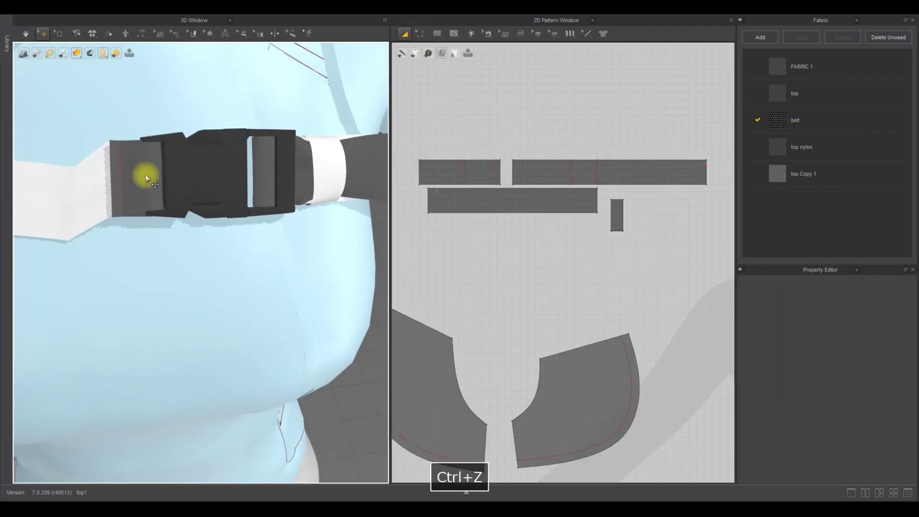
Step: Simulate the left strap end around the clip again, check the fit from above, and undo the simulation
key(space)
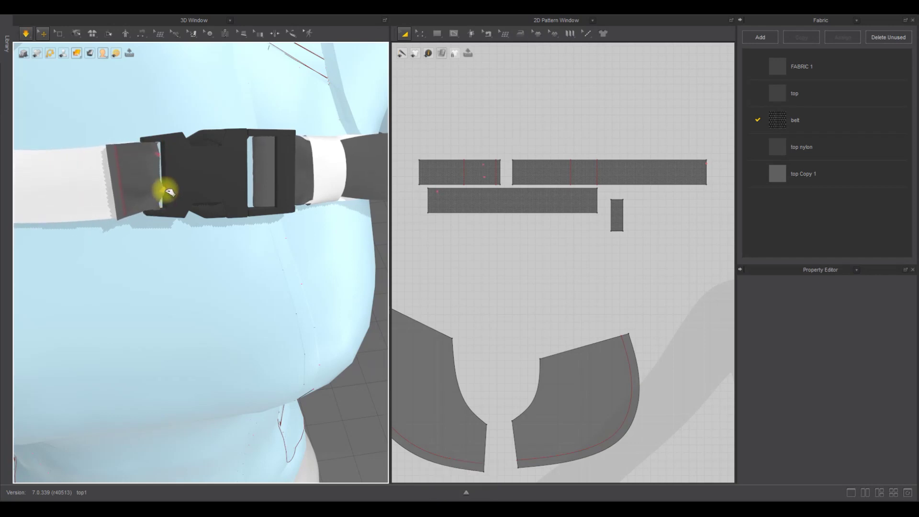
key(space)
right_drag(175, 178, 147, 168)
right_click(158, 168)
key(space)
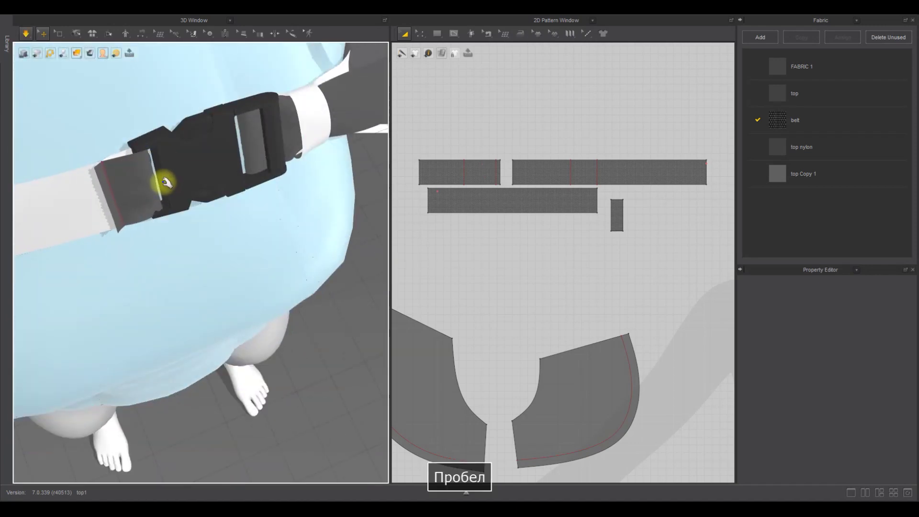
key(ctrl+z)
Step: Set the left strap half's particle distance to 2 mm, lengthen its outer end slightly, and start the simulation
click(148, 177)
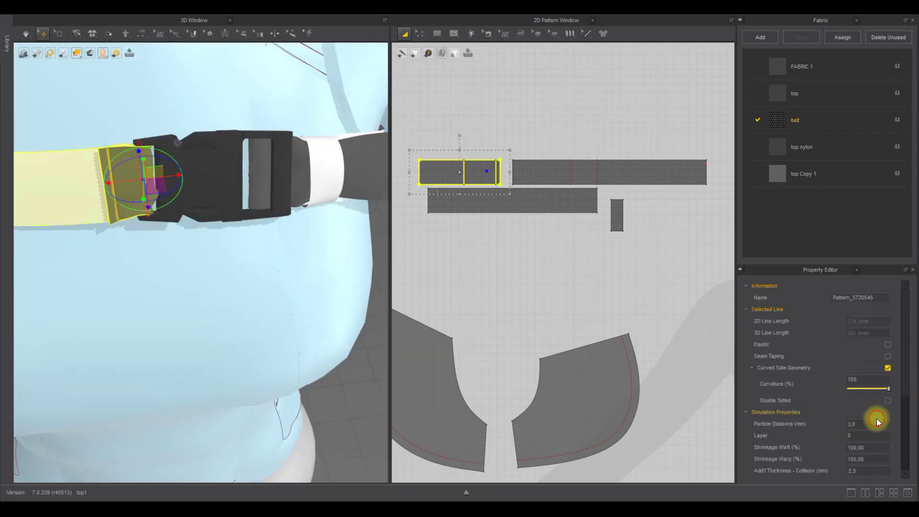
click(496, 293)
drag(417, 178, 406, 179)
click(482, 125)
scroll(213, 211, down, 3)
middle_drag(214, 210, 266, 212)
key(space)
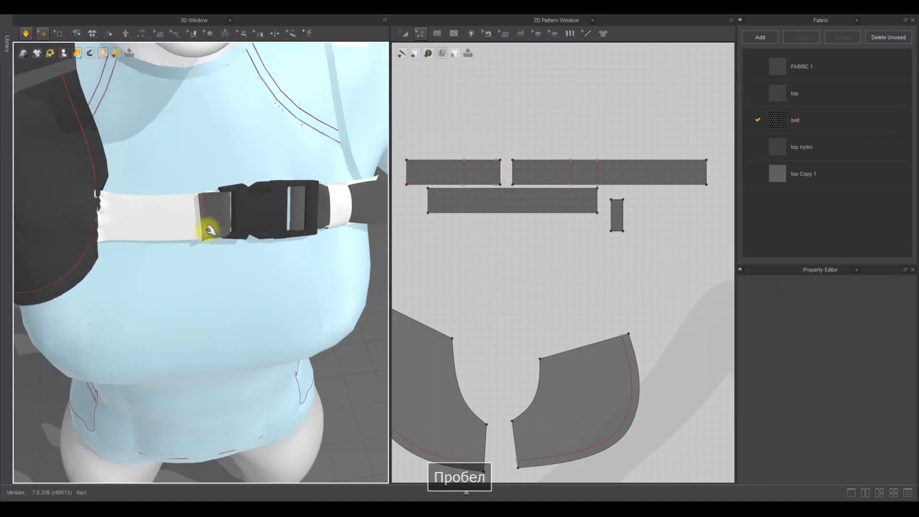
Step: Pull the left strap half into place beside the clip while the simulation runs, and stop the simulation
click(209, 230)
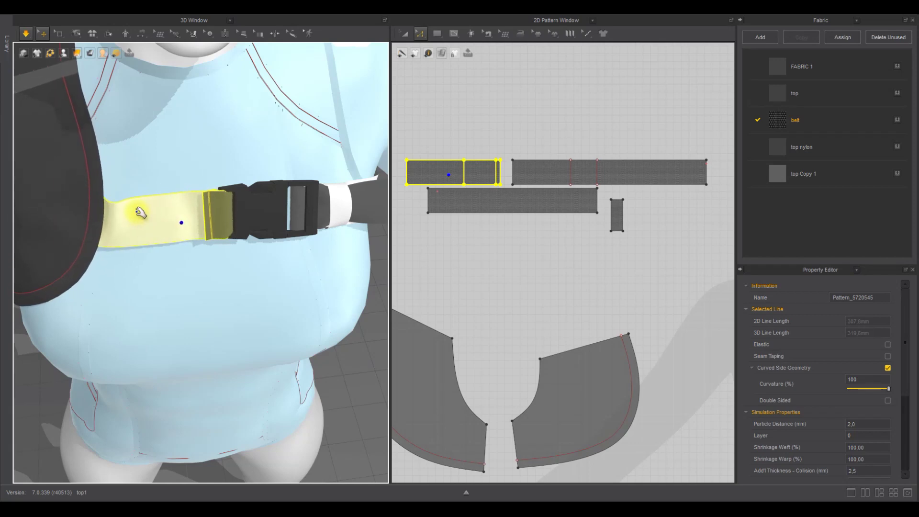
right_drag(256, 217, 287, 253)
scroll(287, 252, up, 4)
drag(214, 272, 202, 274)
right_drag(233, 270, 272, 283)
key(space)
Step: Lengthen the outer end of the right strap half's pattern slightly and start the simulation
middle_drag(314, 264, 180, 240)
click(258, 260)
scroll(267, 263, down, 5)
middle_drag(343, 262, 266, 261)
right_drag(266, 261, 215, 309)
right_click(336, 353)
click(347, 360)
click(328, 359)
click(521, 309)
click(320, 362)
click(707, 173)
key(space)
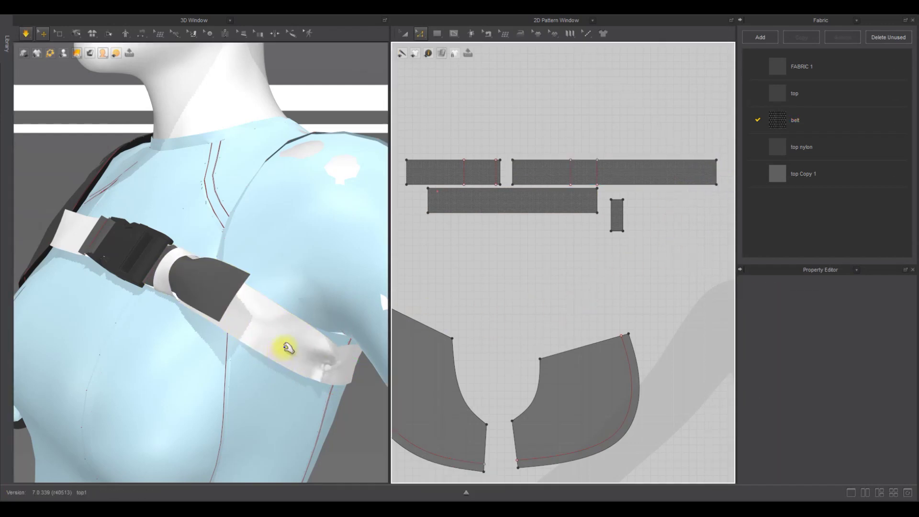
Step: Pull the right strap half into place under the arm and at the clip's slot during simulation
click(266, 344)
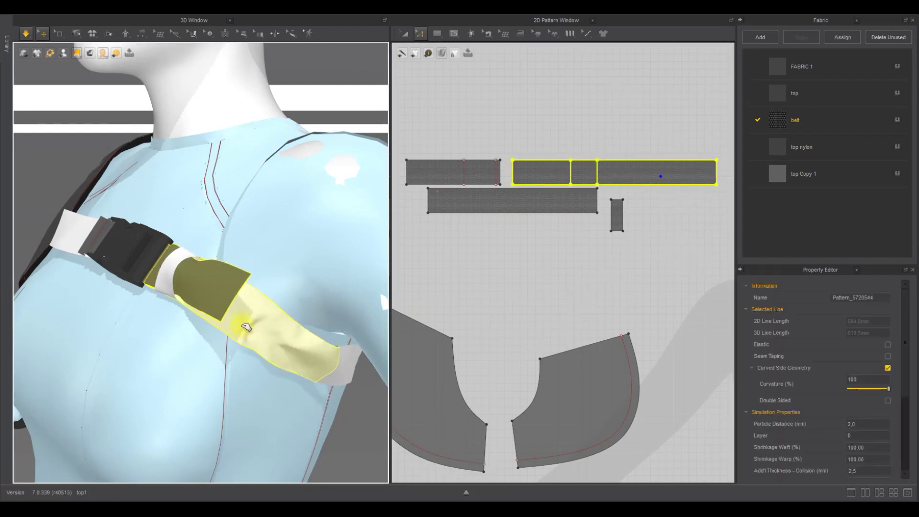
right_drag(280, 340, 331, 356)
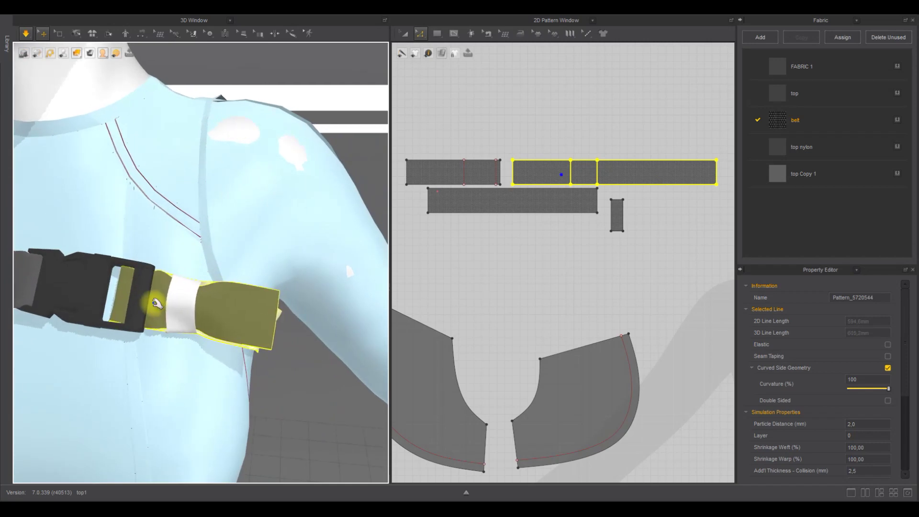
scroll(138, 293, up, 5)
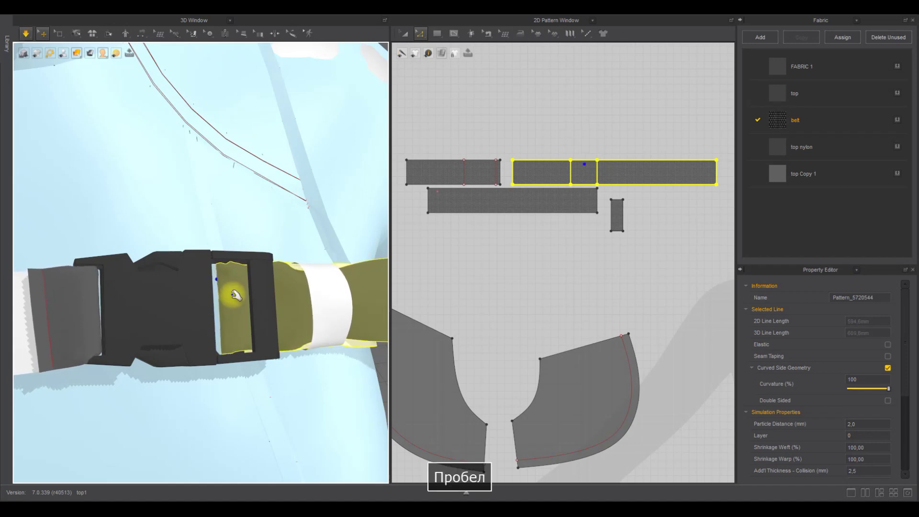
Step: Duplicate the belt fabric and set the copy's physical property preset to Trim_Fusible_Rigid
click(800, 124)
scroll(863, 355, up, 12)
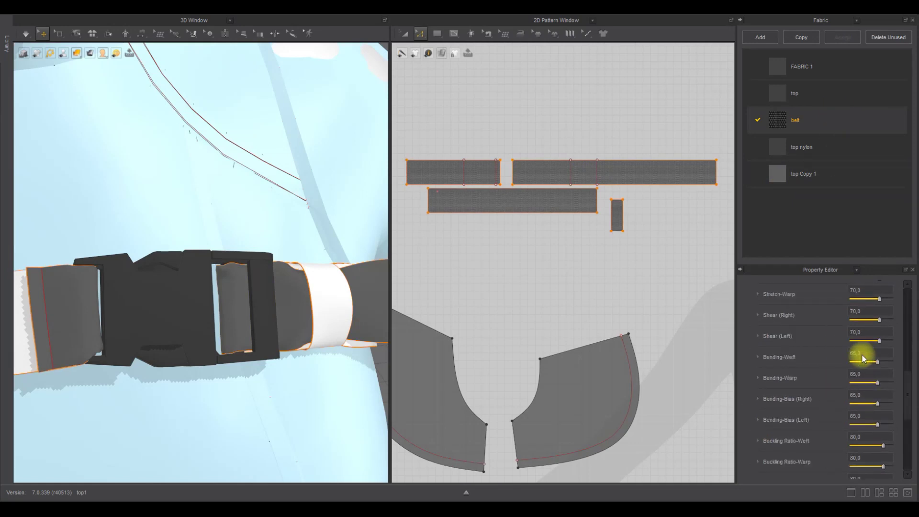
scroll(865, 354, down, 12)
scroll(864, 349, up, 8)
click(794, 38)
click(868, 400)
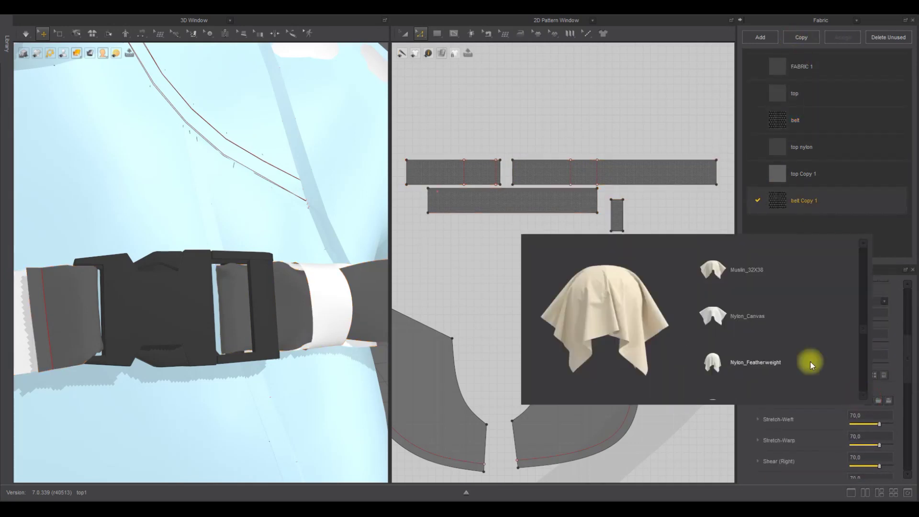
scroll(768, 312, down, 5)
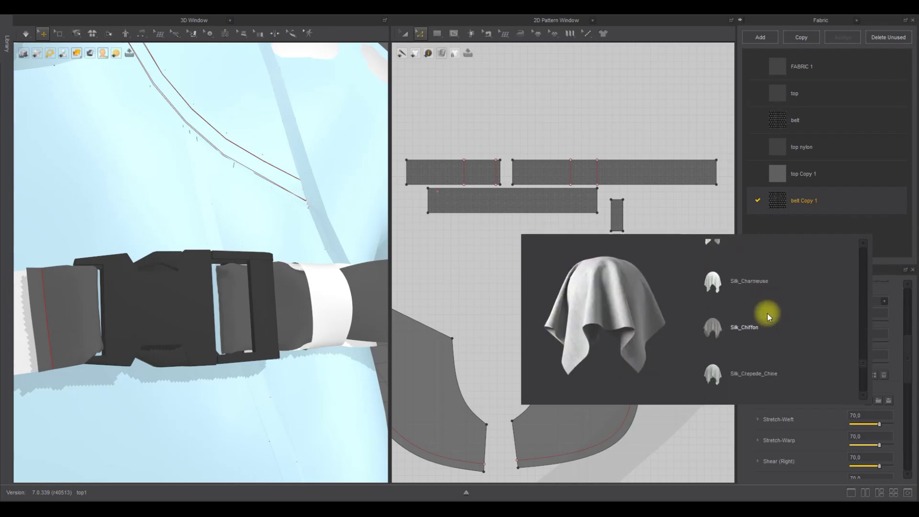
click(771, 358)
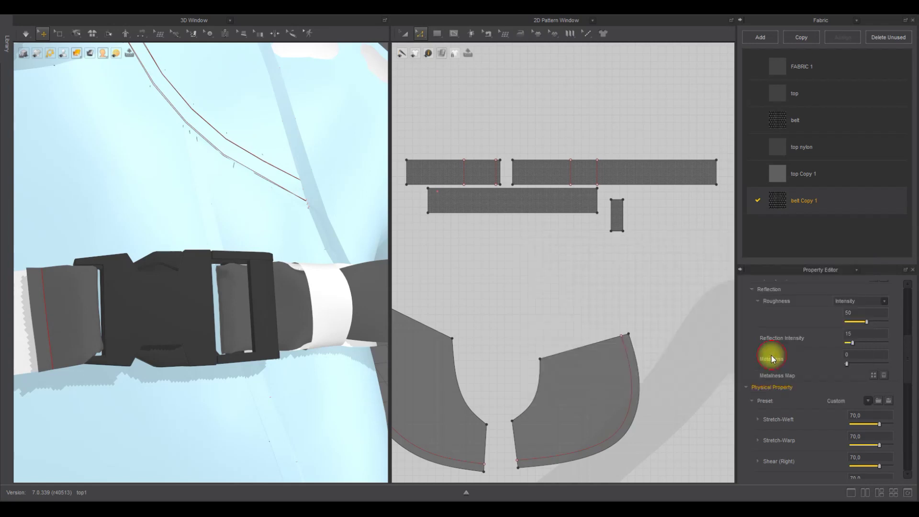
Step: Box-select the strap pattern pieces and assign the belt Copy 1 fabric to them
click(404, 34)
scroll(511, 158, down, 4)
drag(431, 125, 638, 209)
click(898, 200)
Step: Try simulating the straps with the copied fabric, adjust the selected pieces' simulation properties, simulate again, and undo it all
key(space)
drag(237, 283, 227, 283)
key(space)
drag(654, 119, 447, 202)
click(856, 472)
key(space)
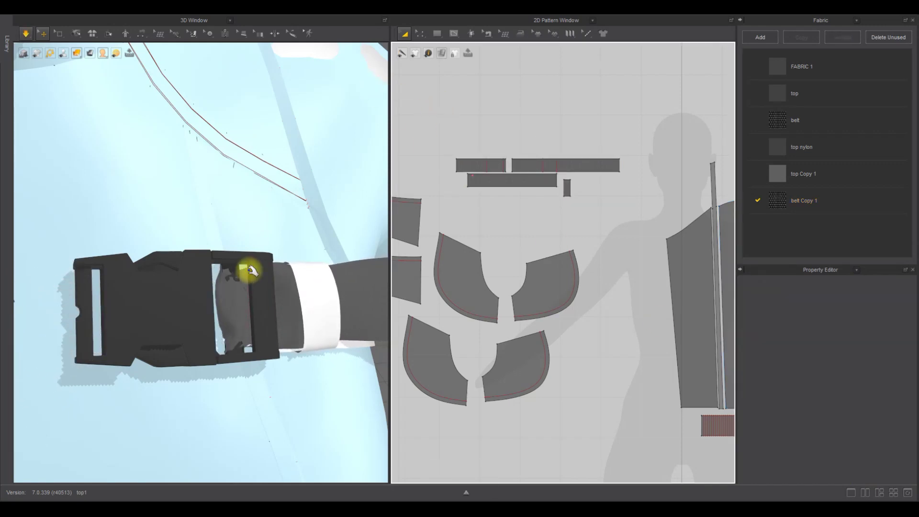
key(ctrl+z)
key(ctrl+z)
key(ctrl+z)
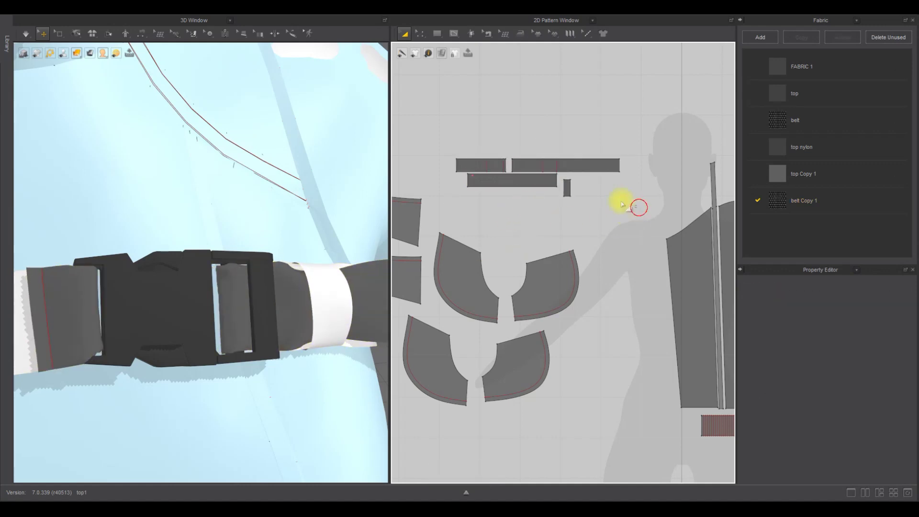
Step: Change the belt Copy 1 fabric's physical property preset to Default_for_Simulation
drag(634, 207, 472, 137)
click(804, 200)
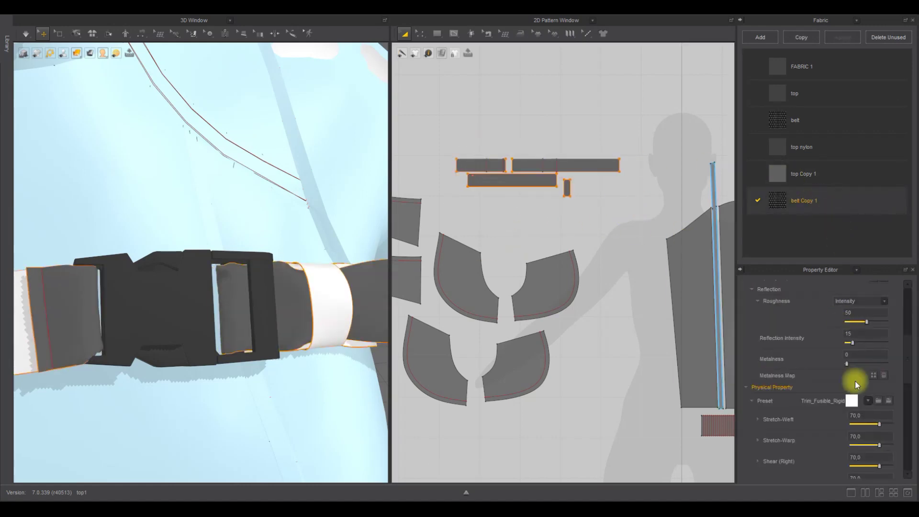
click(855, 381)
scroll(767, 271, up, 5)
click(763, 259)
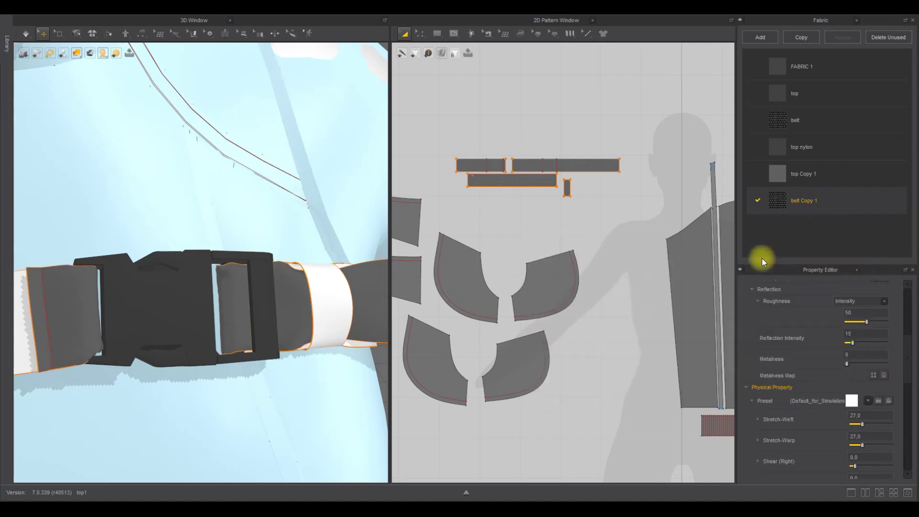
click(600, 235)
Step: Try simulating the straps with the default fabric preset and undo the simulation
key(space)
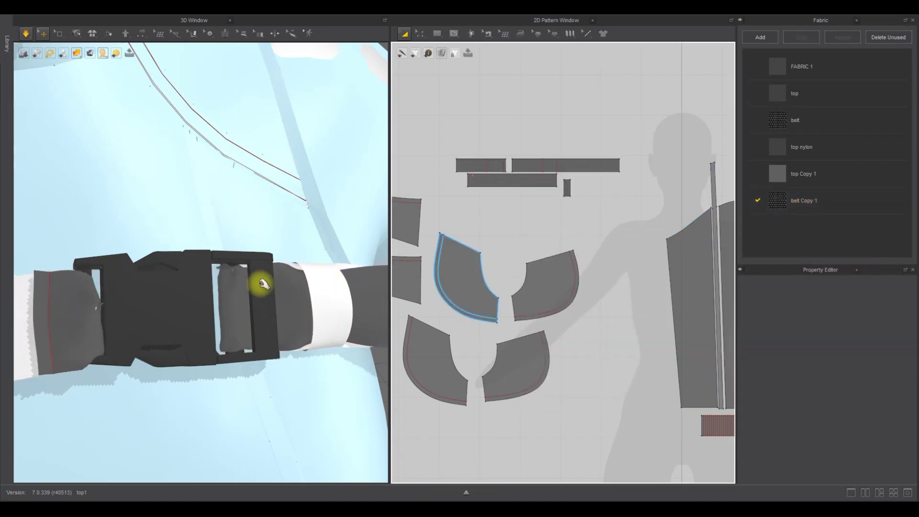
click(213, 277)
key(ctrl+z)
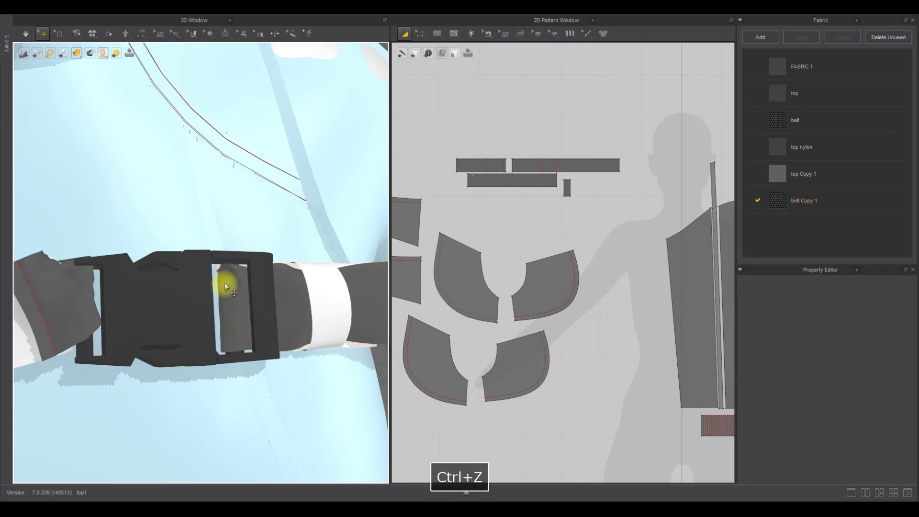
Step: Select the right strap half and briefly simulate its folded end inside the clip's slot
right_drag(231, 287, 273, 306)
click(247, 302)
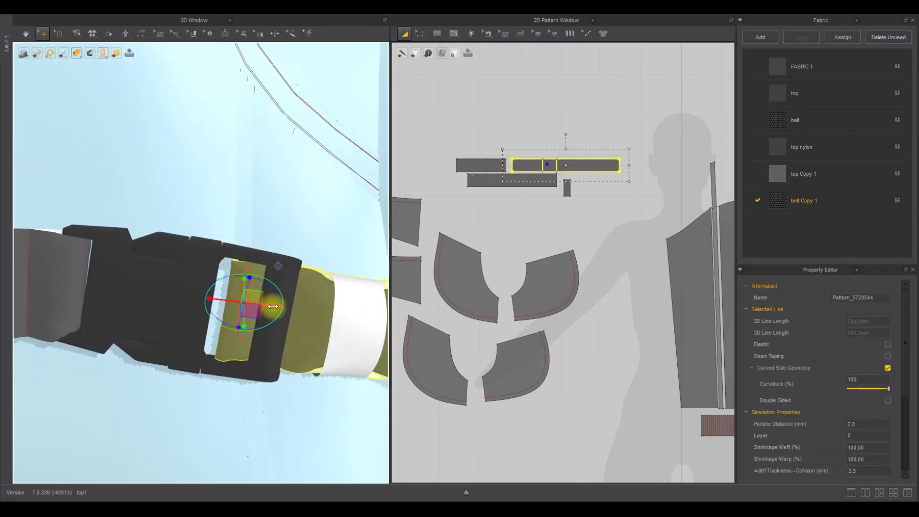
key(space)
key(space)
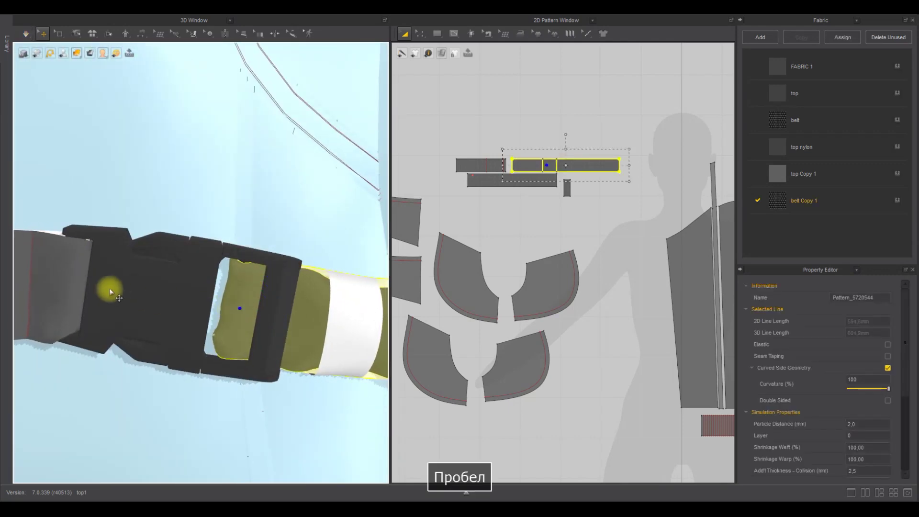
Step: Pin the folded ends of both straps at the clip's slots and simulate briefly
click(77, 281)
key(w)
click(70, 241)
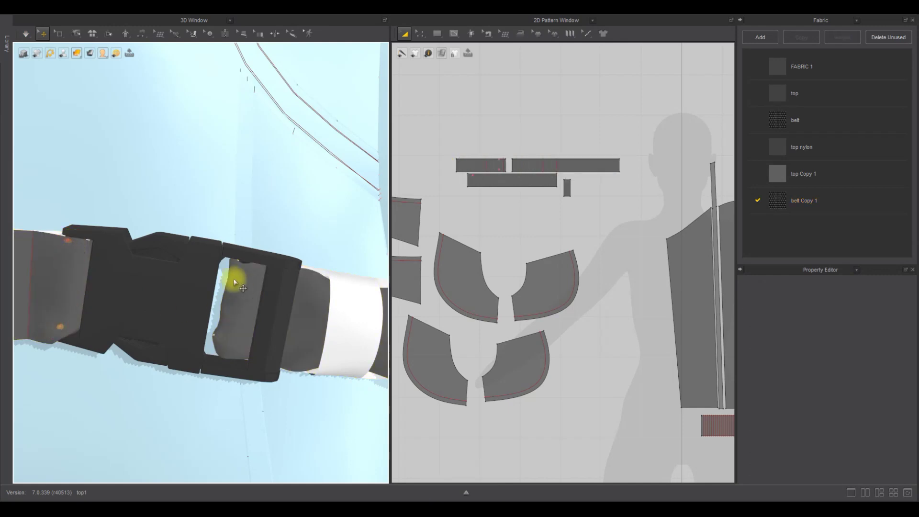
drag(225, 352, 215, 343)
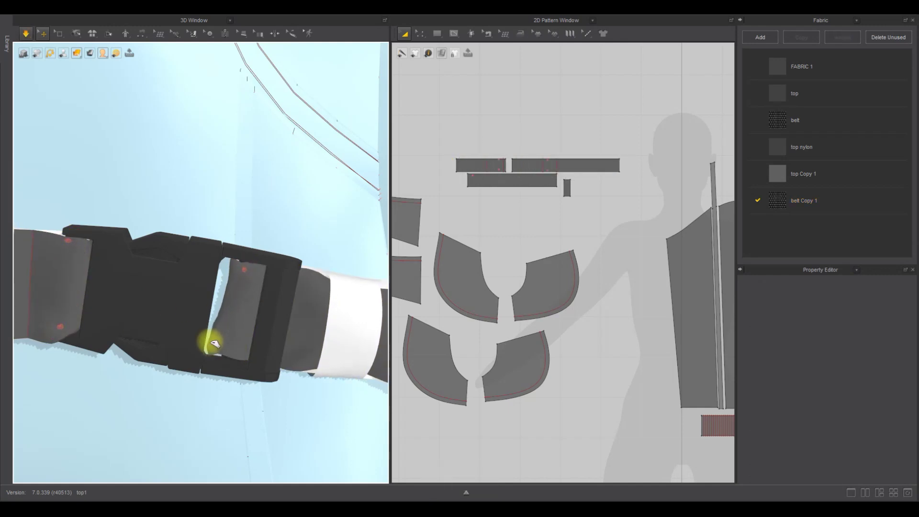
key(space)
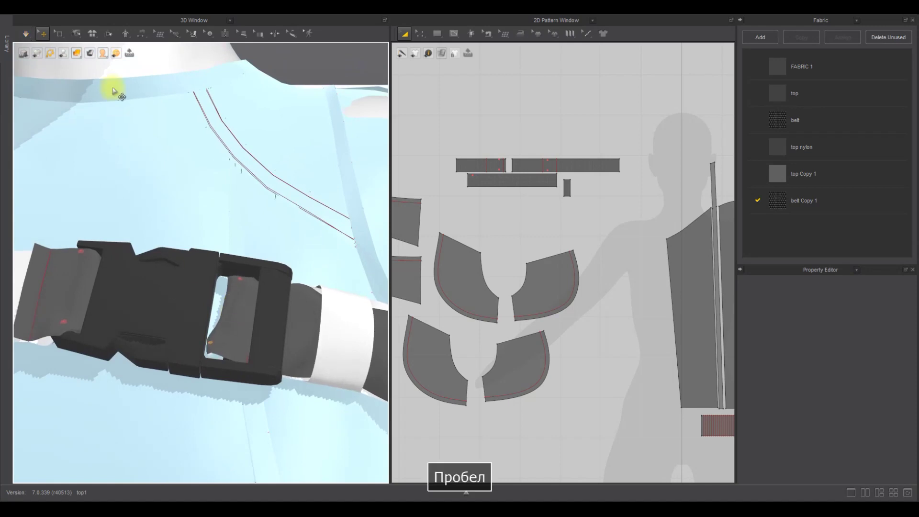
Step: Select the bodysuit's pattern pieces and hide them together with the avatar to expose the back of the clip
scroll(559, 212, down, 5)
scroll(545, 177, down, 5)
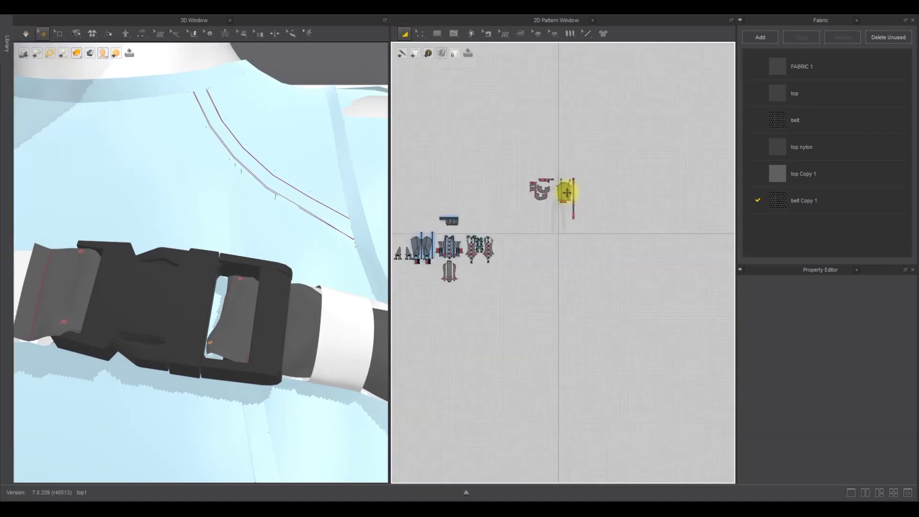
middle_drag(566, 191, 667, 195)
drag(475, 202, 523, 249)
drag(596, 298, 599, 299)
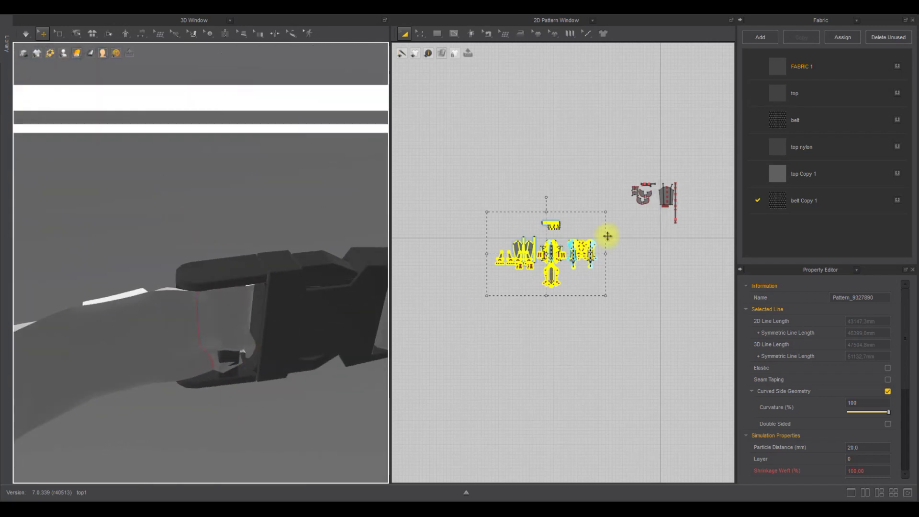
scroll(459, 293, up, 4)
Step: Box-select a strip of the right strap's mesh beside its fold line, try simulating it behind the clip, and undo
click(246, 318)
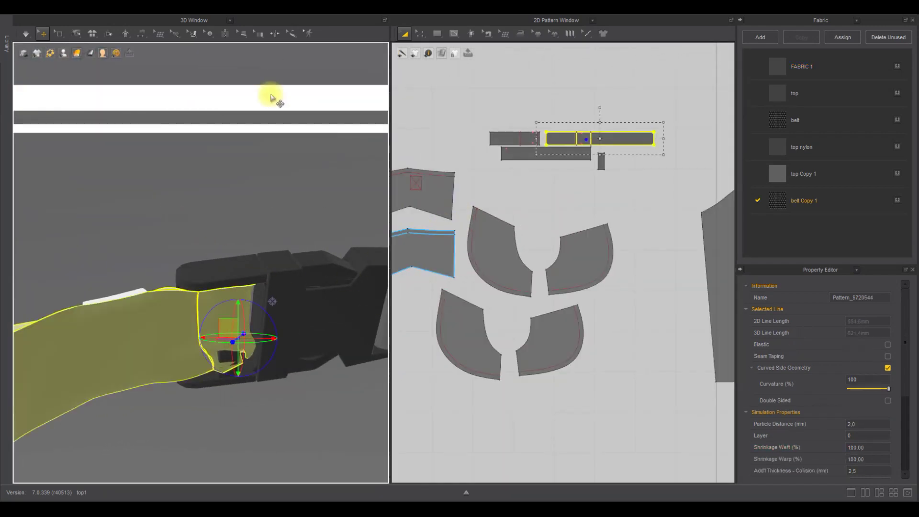
click(59, 37)
click(90, 65)
scroll(575, 137, up, 5)
drag(632, 119, 654, 185)
right_drag(239, 335, 218, 342)
key(space)
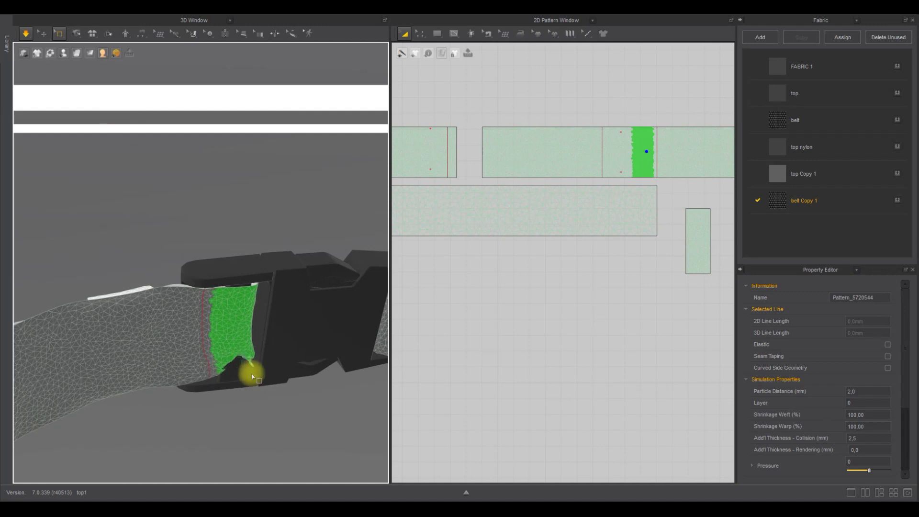
key(ctrl+z)
Step: Reselect the mesh strip beside the right strap's fold line, try another simulation, and undo it
right_drag(246, 363, 247, 333)
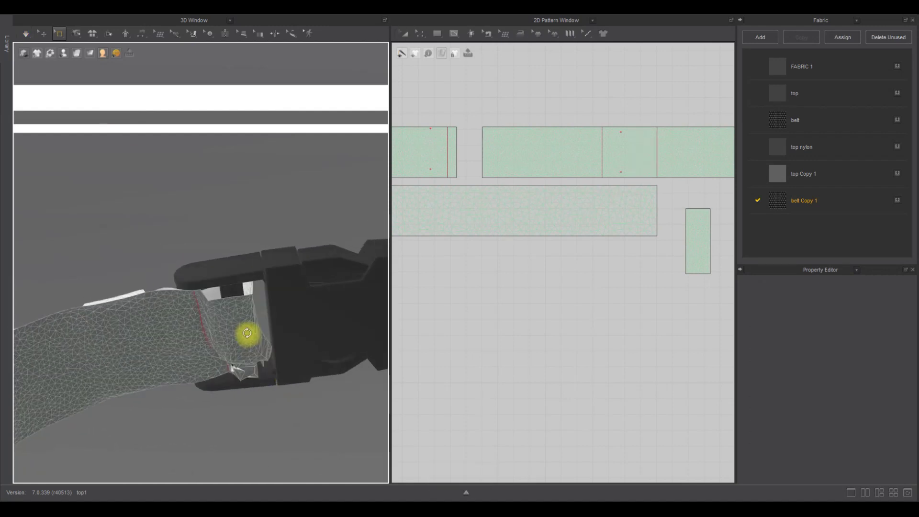
drag(636, 181, 656, 123)
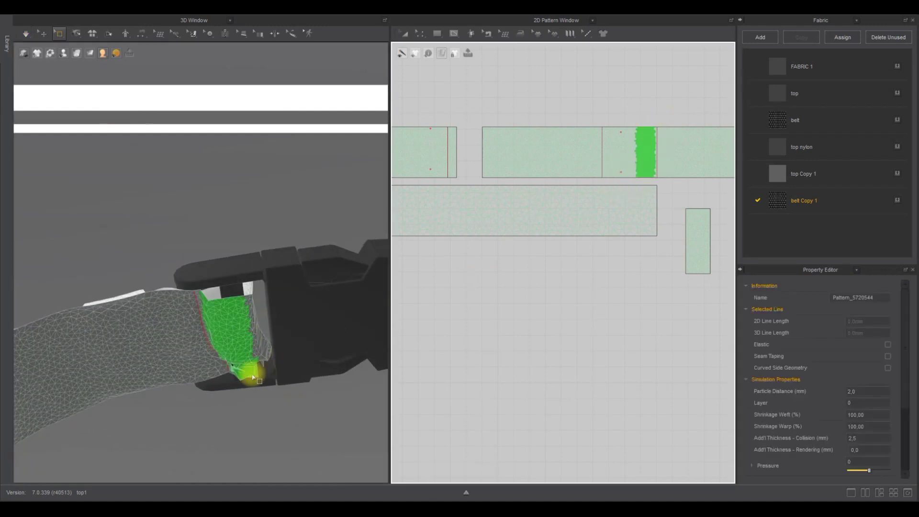
click(42, 33)
key(space)
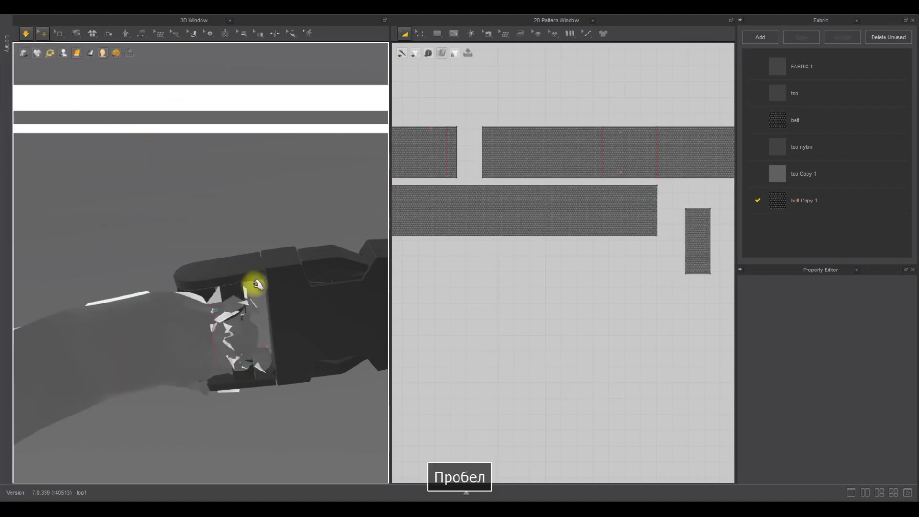
key(ctrl+z)
Step: Delete the two pins on the right strap's folded section at the clip's slot
scroll(253, 268, down, 3)
right_drag(225, 246, 299, 266)
scroll(299, 266, up, 2)
scroll(301, 270, up, 5)
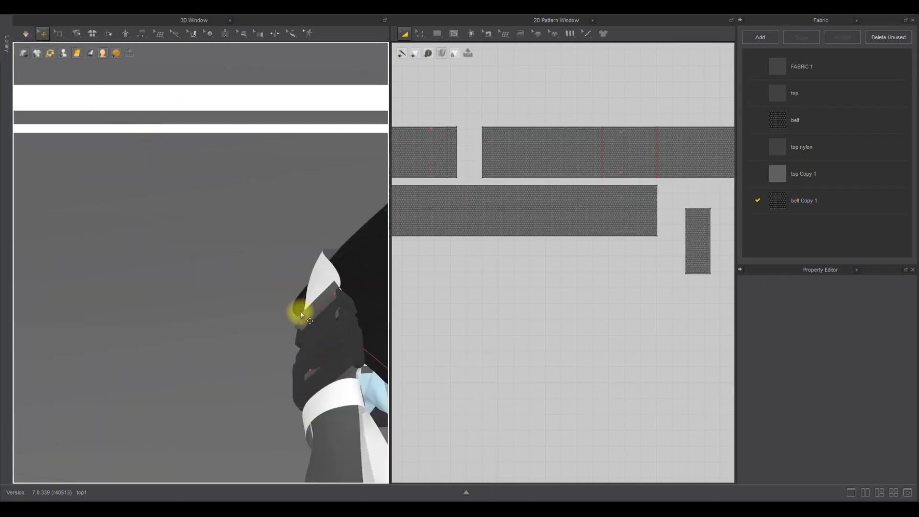
click(271, 325)
right_drag(283, 333, 244, 325)
click(60, 35)
middle_drag(586, 170, 518, 179)
right_drag(158, 271, 343, 314)
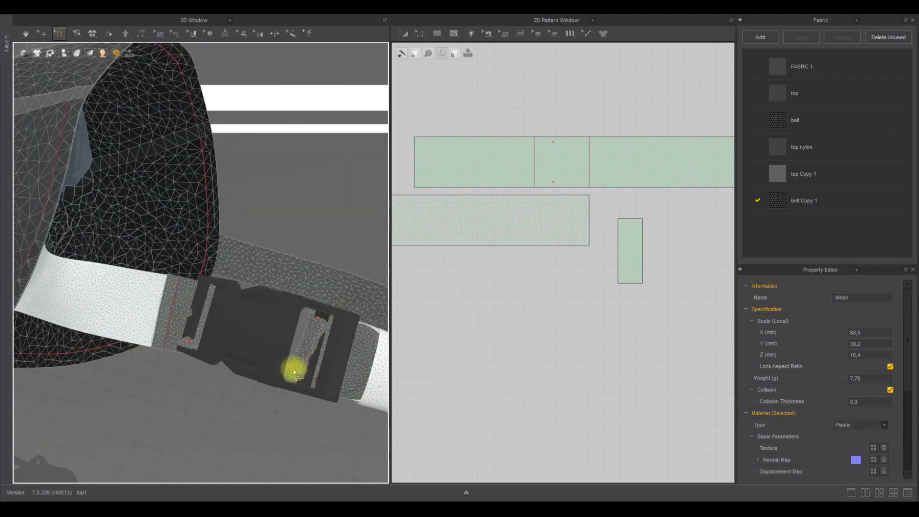
right_click(290, 368)
click(295, 371)
right_click(318, 316)
click(329, 322)
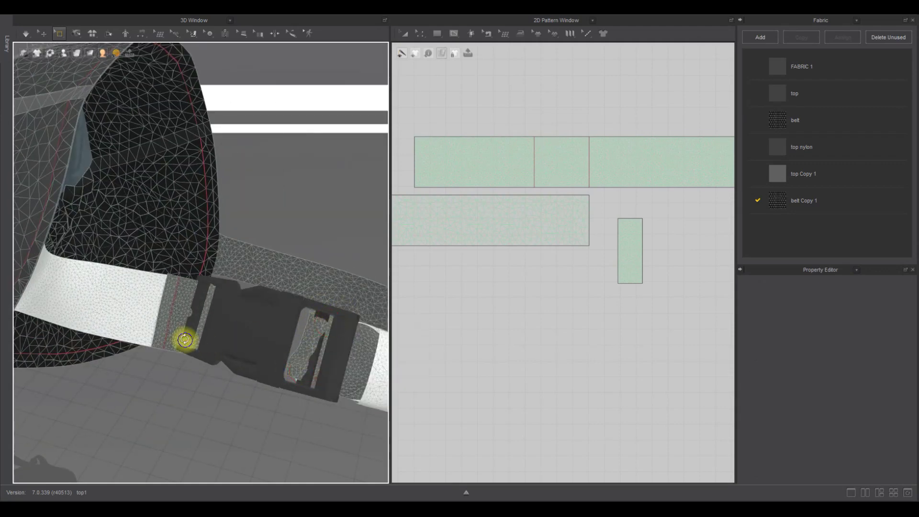
Step: Select the right strap's mesh section between its fold lines and examine how it passes through the clip's slot
click(586, 185)
right_drag(335, 230, 171, 287)
click(66, 364)
right_drag(72, 367, 115, 390)
right_drag(73, 363, 72, 345)
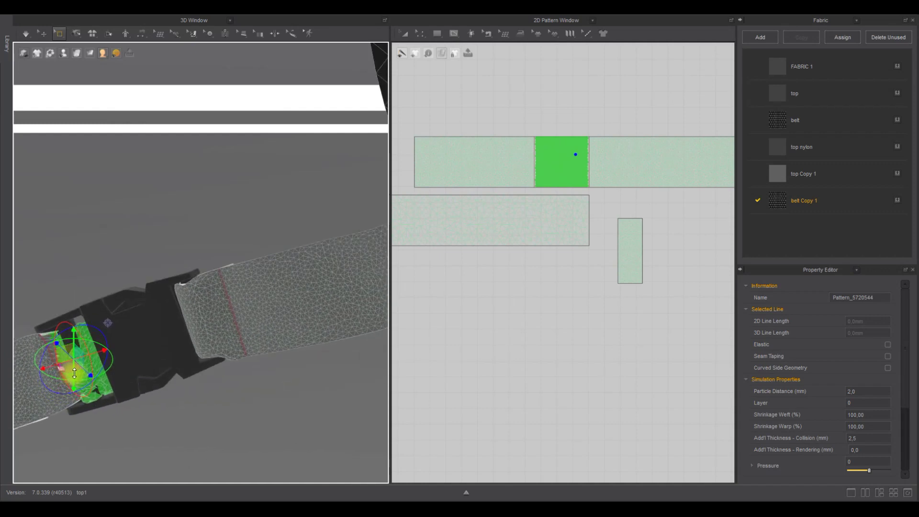
right_drag(204, 330, 192, 377)
middle_drag(410, 307, 509, 324)
scroll(562, 273, down, 3)
mouse_move(282, 308)
right_down()
mouse_move(381, 325)
mouse_move(297, 314)
right_up()
middle_drag(499, 311, 577, 313)
scroll(578, 313, down, 2)
middle_drag(185, 303, 377, 303)
right_drag(206, 314, 224, 268)
middle_drag(331, 359, 240, 299)
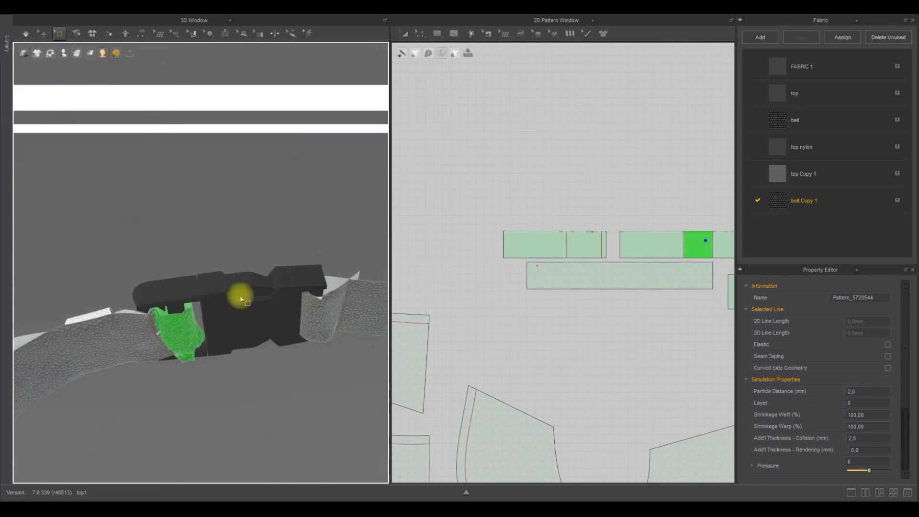
scroll(240, 300, up, 2)
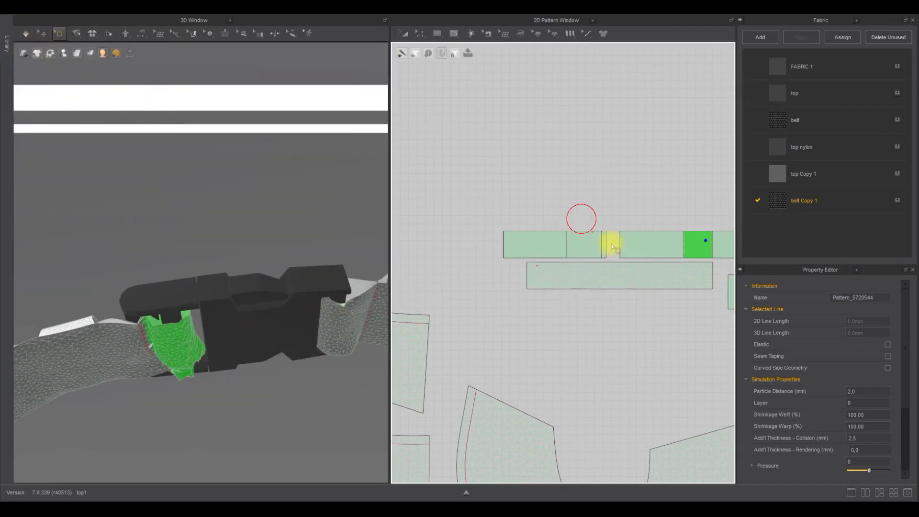
Step: Box-select the mesh section between the left strap's fold lines and inspect its fold around the clip's slot
click(59, 33)
click(78, 91)
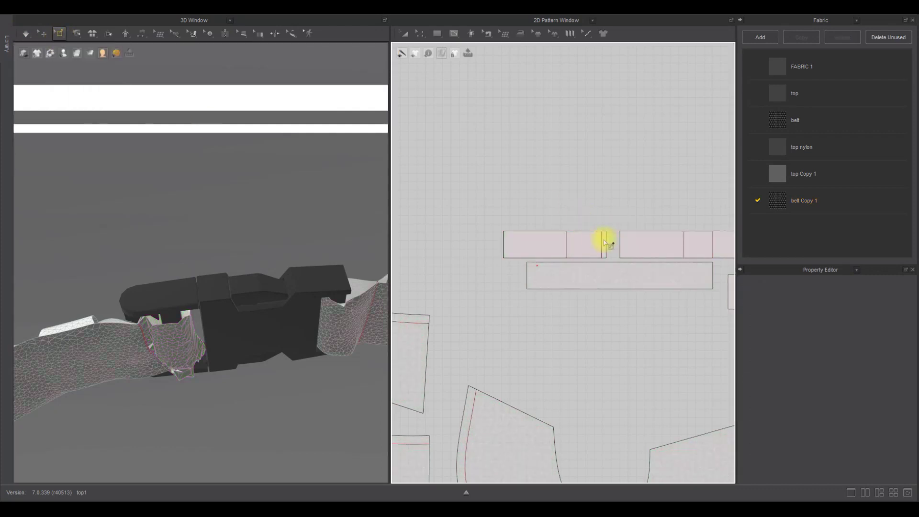
click(56, 30)
click(71, 66)
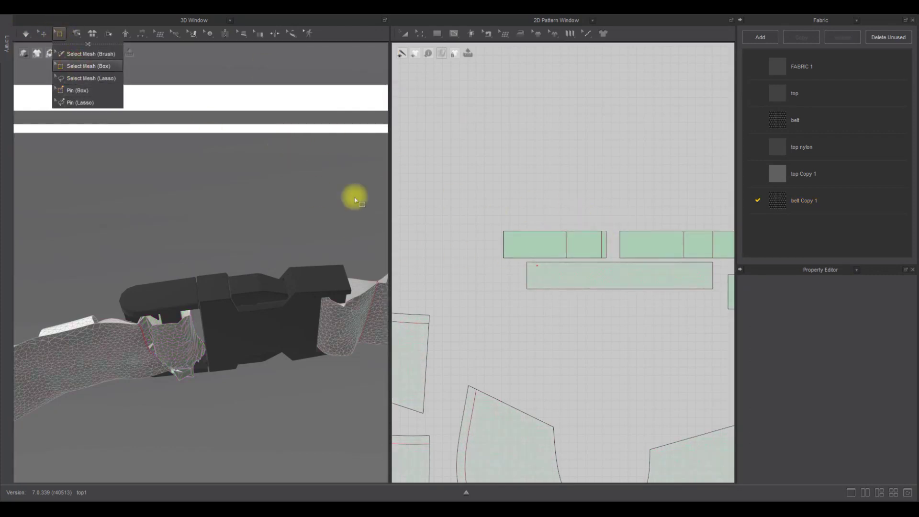
drag(565, 222, 605, 263)
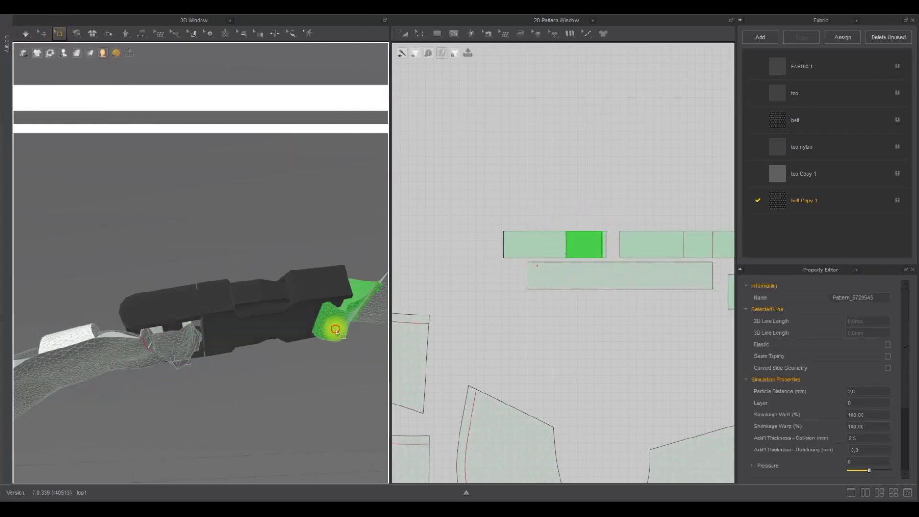
right_drag(338, 328, 409, 388)
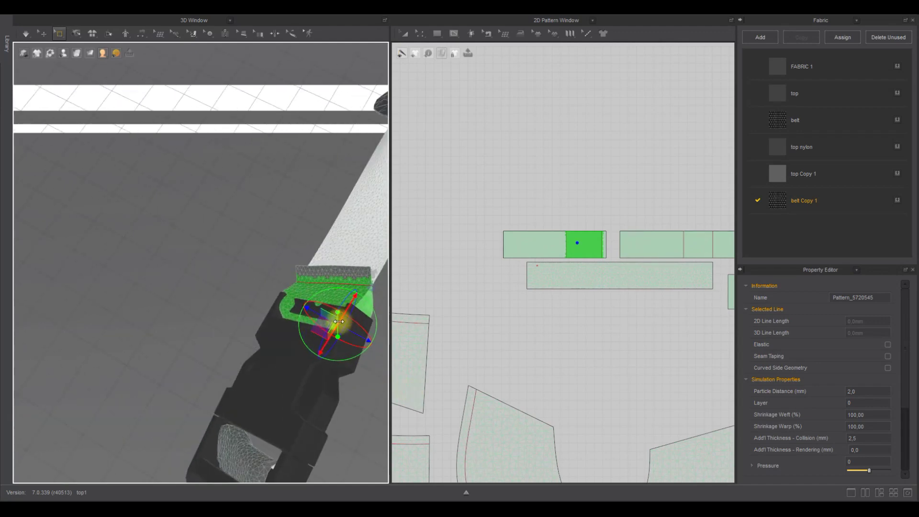
right_drag(339, 320, 307, 290)
click(42, 34)
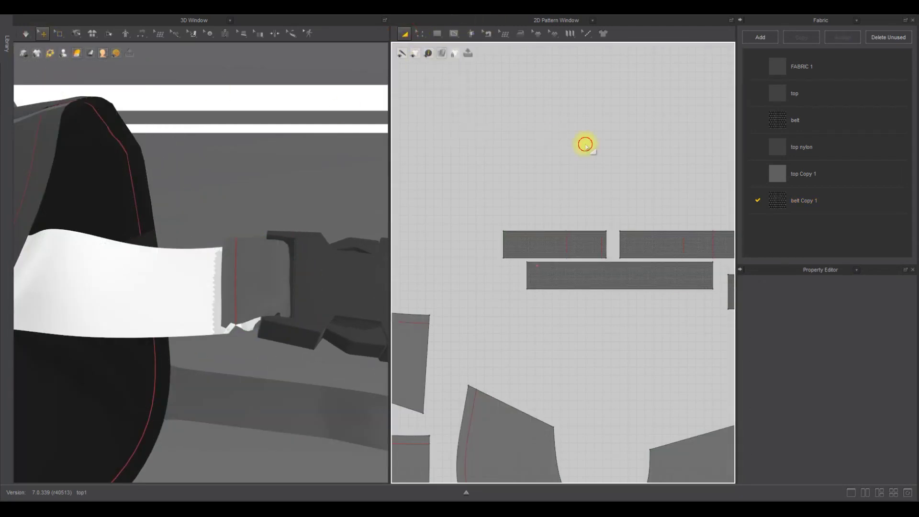
Step: Try simulating the harness while pulling the left strap's end at the clip's slot, and undo it
scroll(588, 150, down, 3)
right_drag(228, 124, 268, 145)
click(43, 33)
key(space)
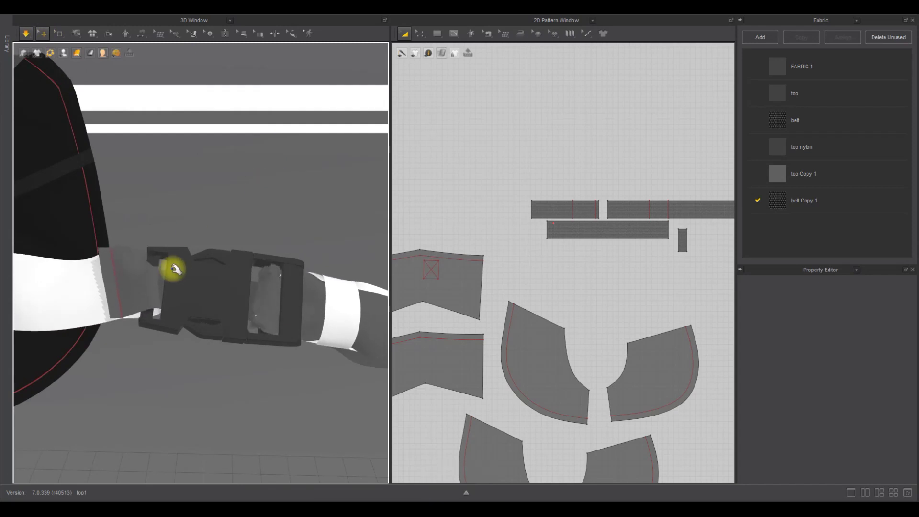
drag(152, 280, 178, 340)
key(space)
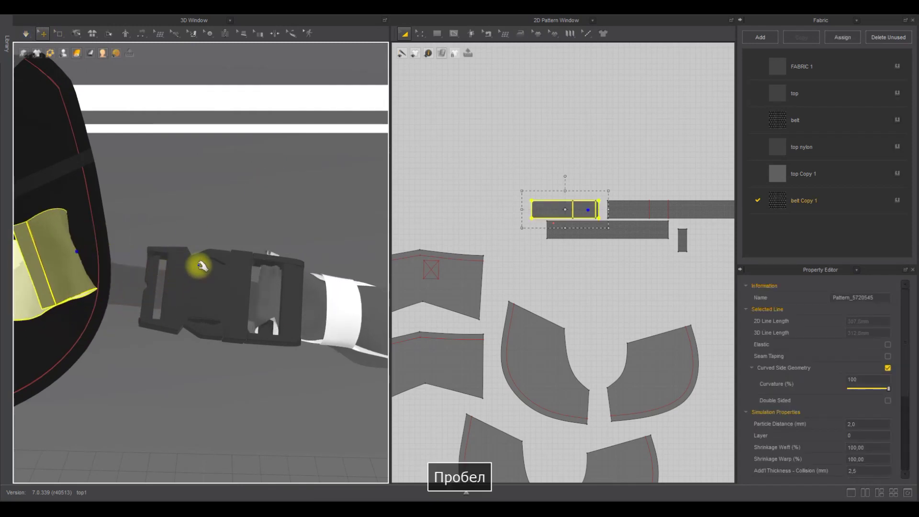
key(ctrl+z)
Step: Try another simulation while tugging the left strap's folded part at the clip, and undo it
right_drag(191, 262, 154, 288)
click(154, 290)
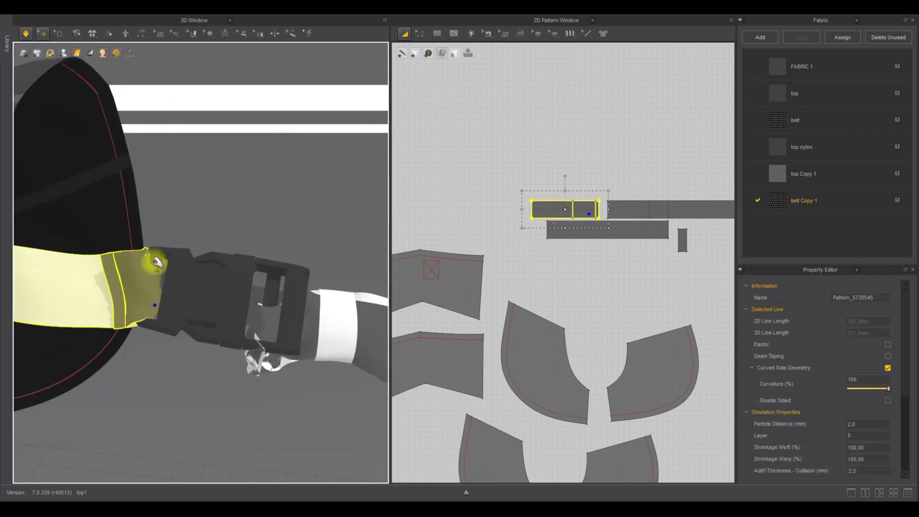
click(173, 275)
key(ctrl+z)
key(ctrl+z)
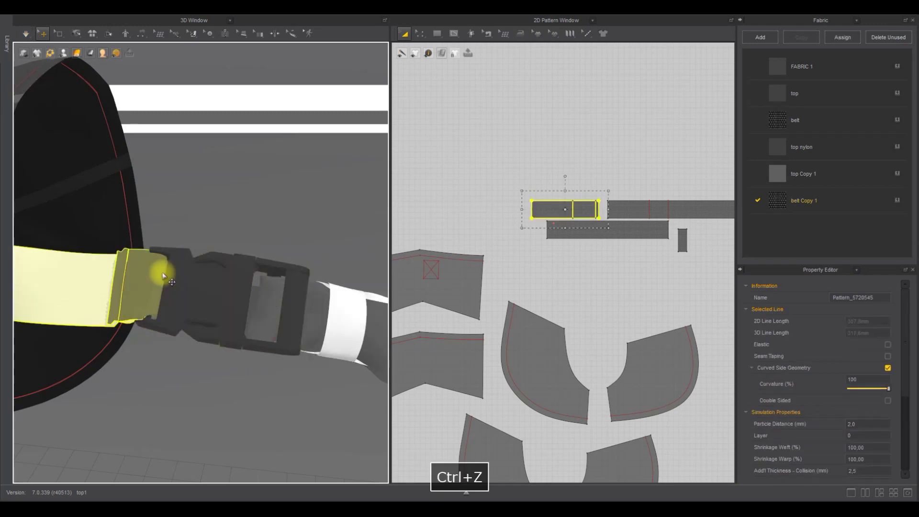
Step: Cut and sew the left strap's pattern along the fold line farther from its end
key(z)
right_click(572, 208)
click(598, 303)
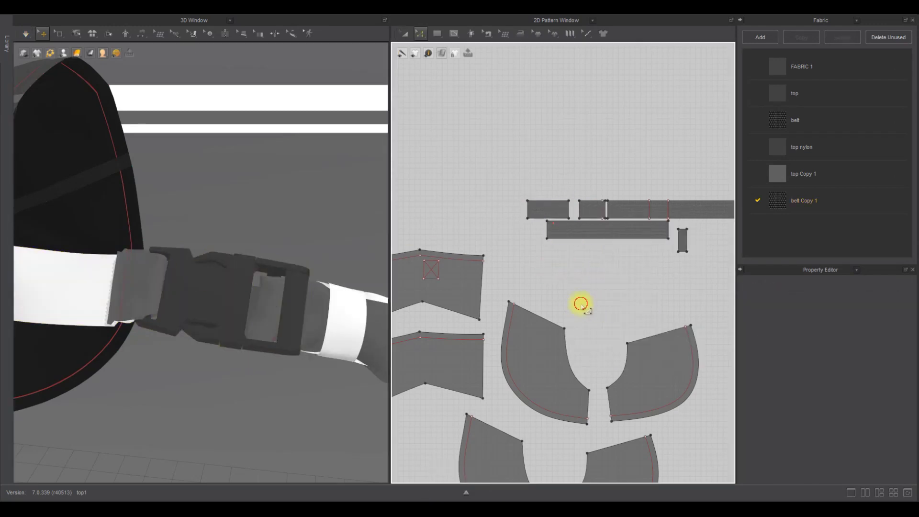
Step: Try simulating the separated left end piece while pulling it through the clip's slot, undoing each attempt
right_drag(155, 267, 154, 293)
click(154, 296)
key(space)
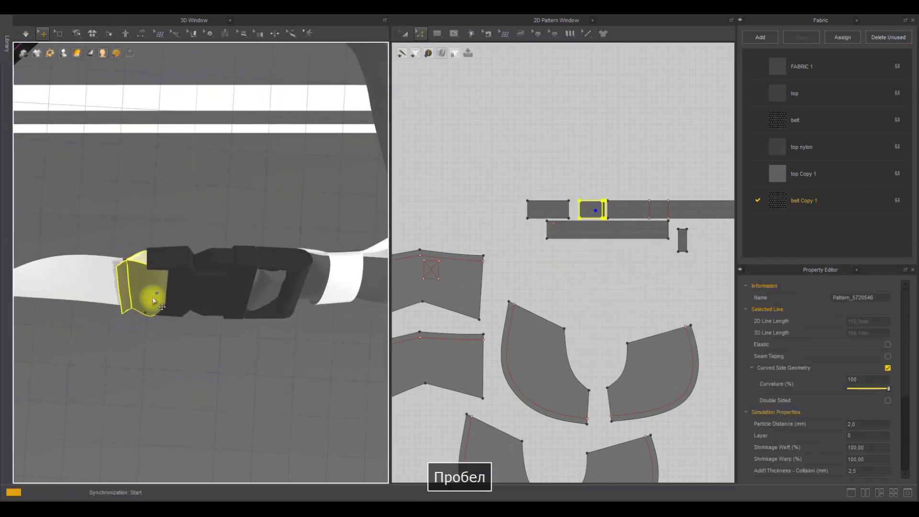
key(space)
key(ctrl+z)
right_drag(174, 279, 170, 196)
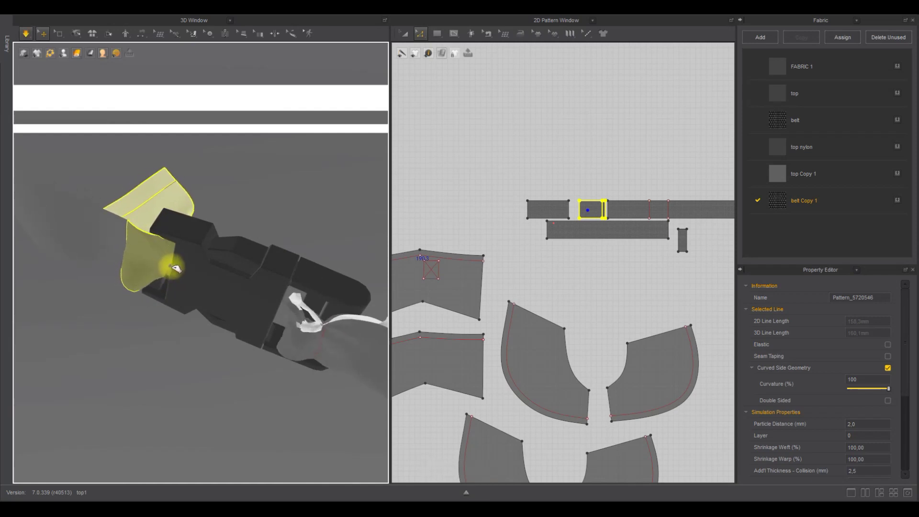
drag(210, 210, 261, 210)
key(space)
key(ctrl+z)
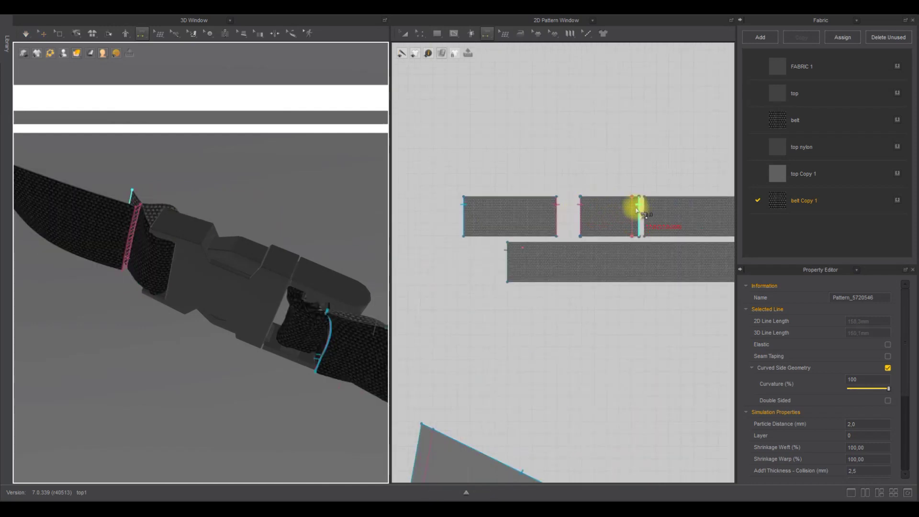
Step: Sew the left end piece's inner fold line to its cut edge to form a closed loop
click(632, 209)
key(ctrl+z)
right_drag(202, 199, 300, 233)
click(632, 209)
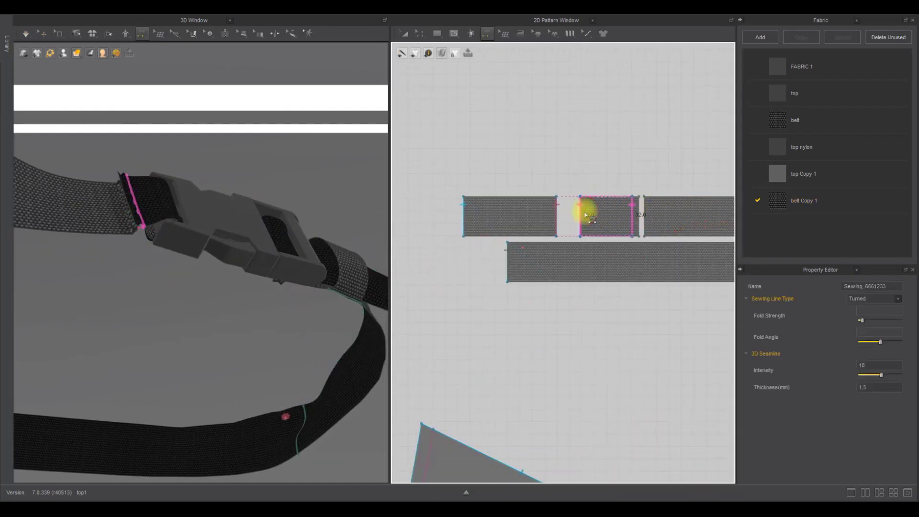
Step: Try simulating both straps while pulling first the left loop and then the right strap, and undo it
click(43, 33)
scroll(254, 113, up, 10)
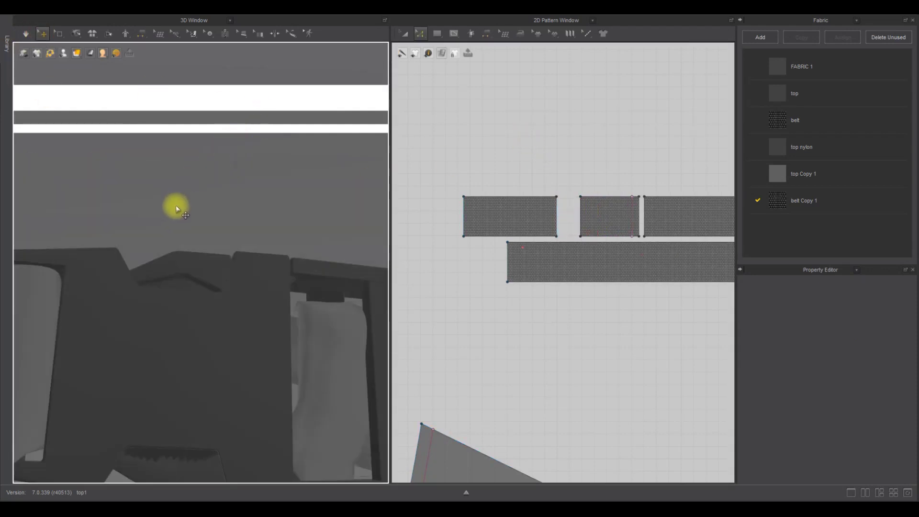
key(space)
click(72, 207)
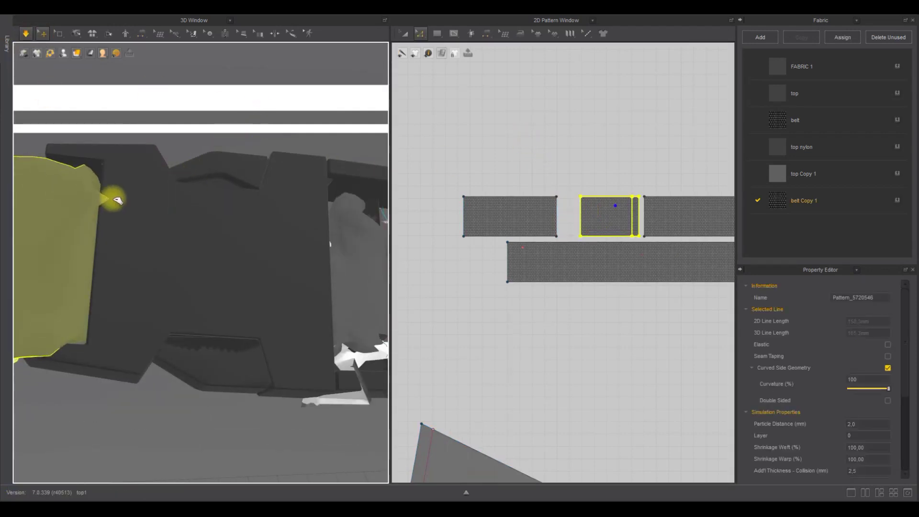
key(space)
scroll(224, 231, down, 3)
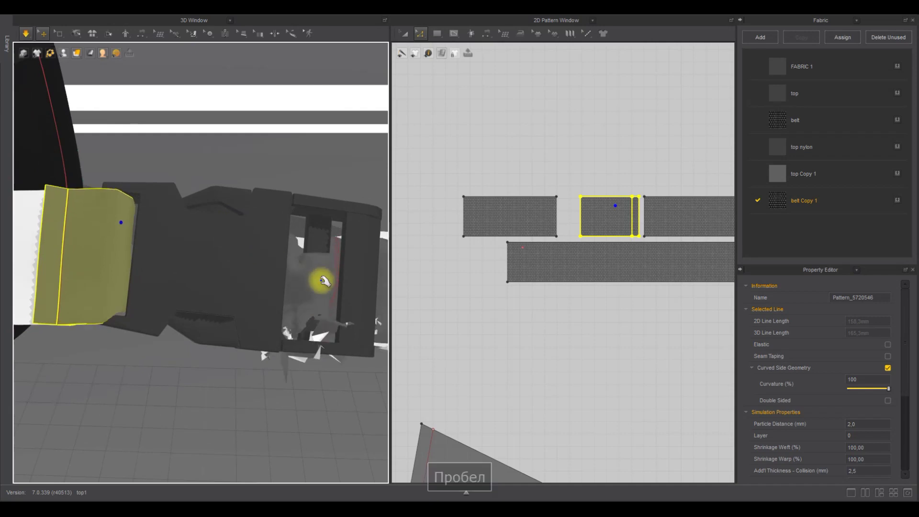
drag(315, 269, 329, 263)
key(space)
key(ctrl+z)
key(ctrl+z)
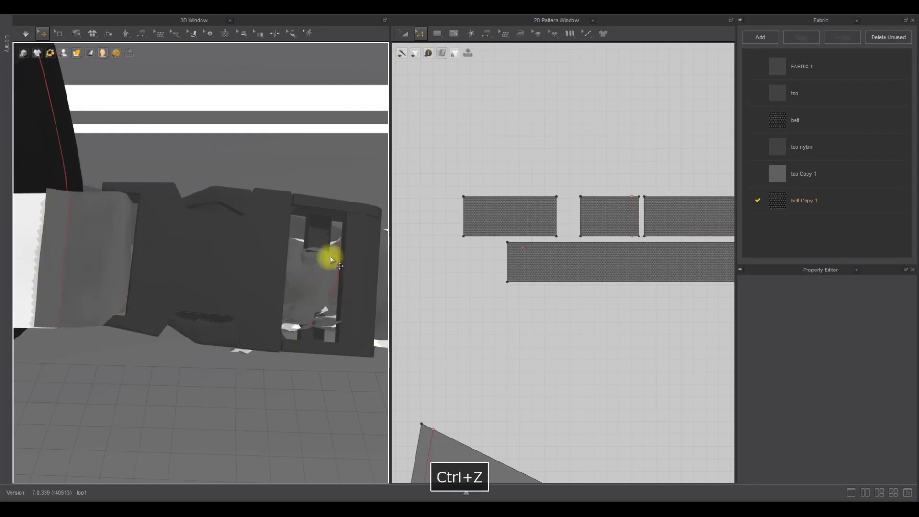
Step: Freeze the right strap and bring the left end piece clear of the clip in simulation
right_click(327, 257)
click(363, 63)
click(267, 184)
scroll(266, 184, down, 3)
middle_drag(179, 191, 291, 170)
scroll(232, 200, up, 2)
drag(279, 216, 304, 215)
right_drag(304, 216, 246, 234)
drag(246, 234, 224, 199)
key(space)
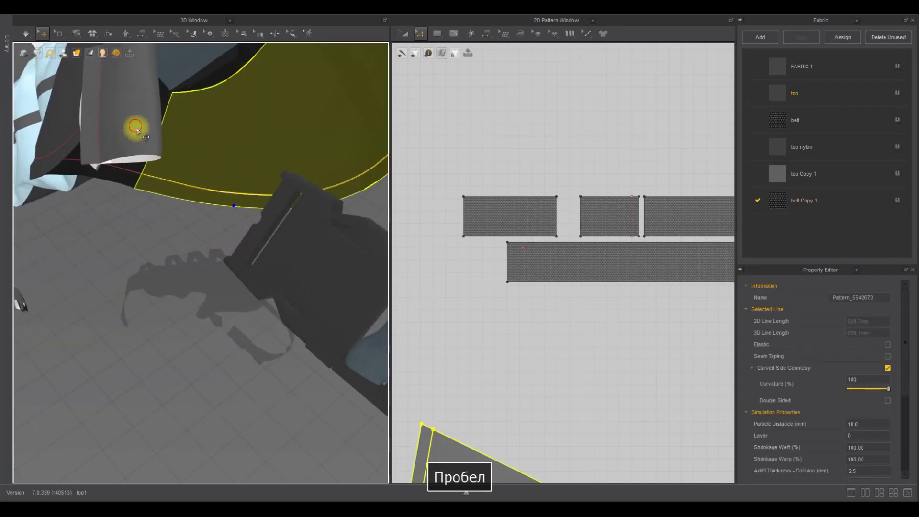
Step: Move and rotate the left end piece from the loose strap to the clip's narrow slot
drag(136, 128, 234, 207)
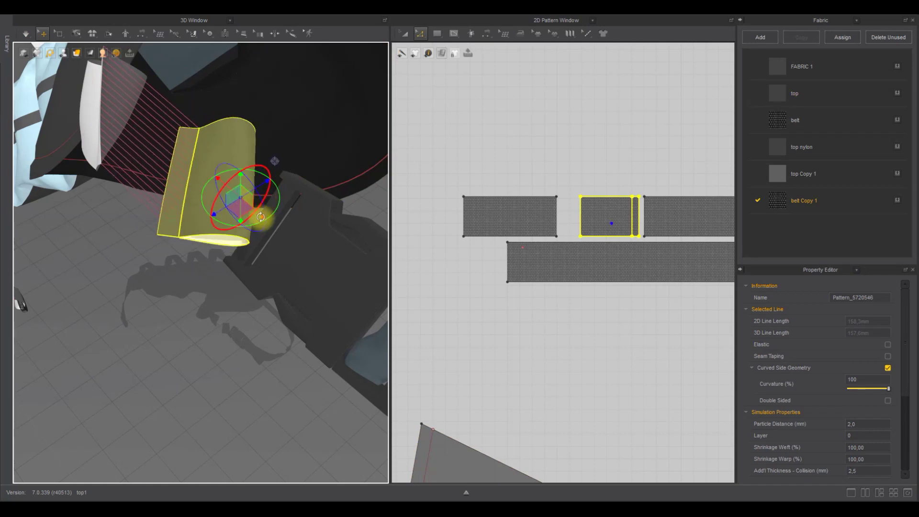
key(ctrl+z)
drag(267, 171, 274, 191)
drag(201, 178, 280, 206)
right_drag(280, 207, 309, 168)
drag(293, 149, 260, 219)
right_drag(260, 219, 274, 216)
drag(271, 206, 293, 220)
drag(294, 227, 259, 229)
Step: Fine-tune the left end piece's position and rotation so its fold wraps around the slot's bar
right_drag(259, 229, 235, 212)
mouse_move(235, 198)
mouse_down()
mouse_move(234, 208)
mouse_move(250, 196)
mouse_up()
right_drag(254, 198, 288, 232)
drag(268, 219, 271, 223)
right_drag(290, 225, 421, 128)
drag(250, 256, 244, 258)
right_drag(230, 243, 238, 231)
drag(233, 249, 232, 257)
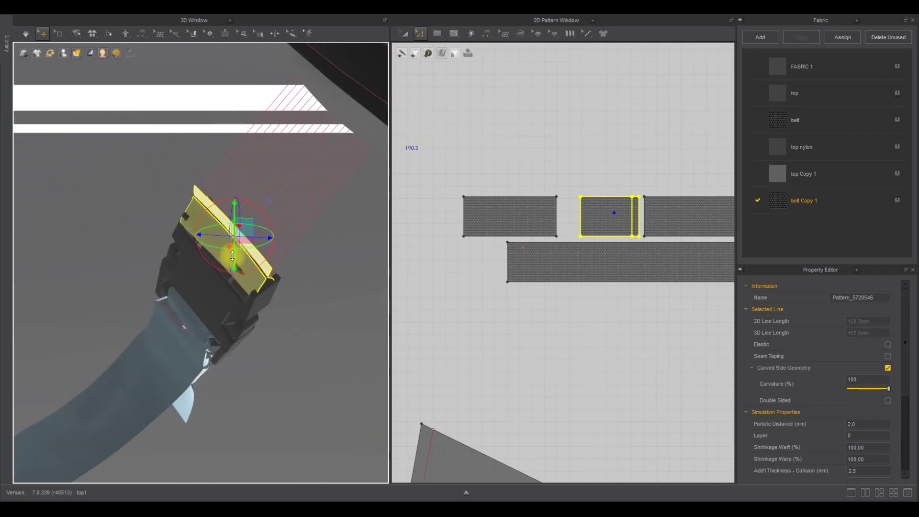
Step: Freeze the positioned left end piece and simulate the rest of the left strap up to it
right_click(225, 253)
click(264, 61)
click(330, 219)
right_drag(330, 219, 235, 247)
right_click(118, 340)
click(140, 312)
scroll(295, 243, up, 3)
scroll(267, 261, up, 3)
key(space)
scroll(230, 217, up, 5)
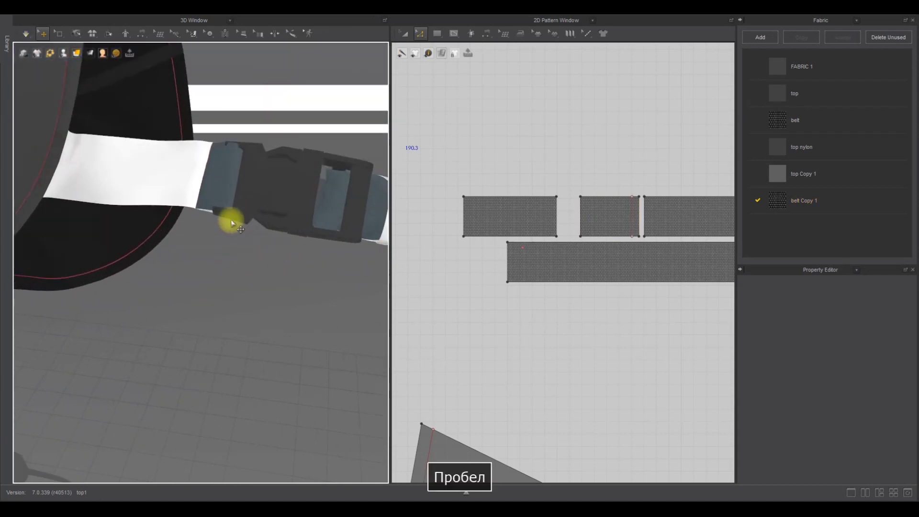
Step: Unfreeze the left end piece, try simulating it in the clip's slot, and undo the simulation
right_click(196, 259)
click(232, 35)
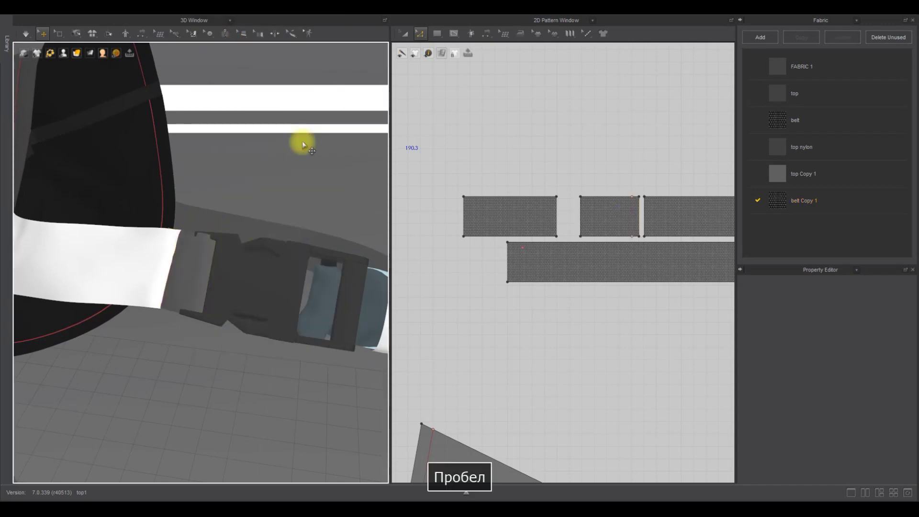
key(space)
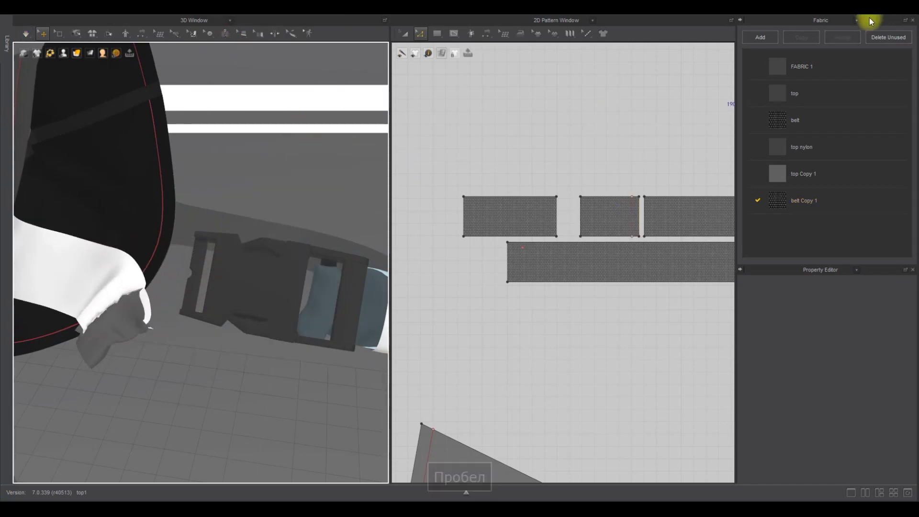
key(ctrl+z)
Step: Select all the chest strap pattern pieces together and scale their height down slightly to narrow the straps
right_drag(216, 182, 199, 201)
click(200, 283)
middle_drag(549, 217, 488, 204)
key(a)
scroll(429, 120, down, 4)
drag(436, 143, 656, 222)
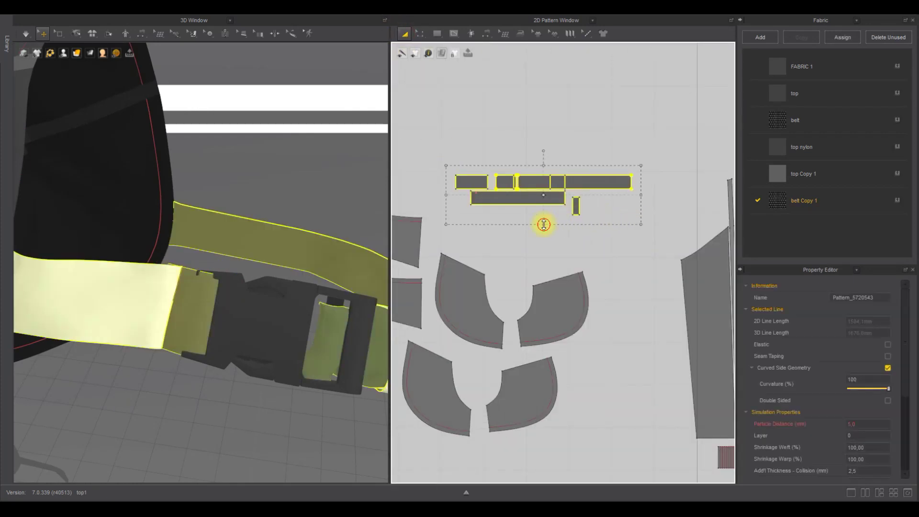
click(554, 242)
Step: Simulate the narrowed left strap until its end piece settles in the clip's slot
click(191, 329)
key(space)
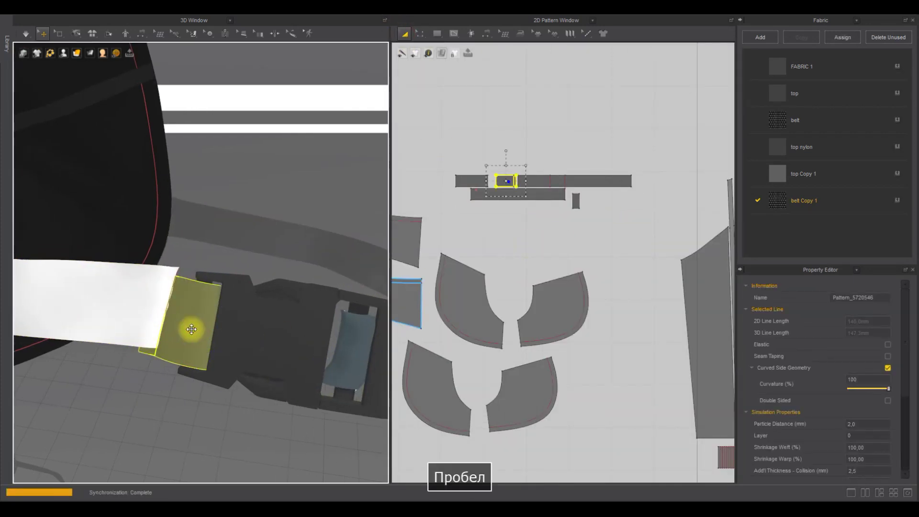
key(space)
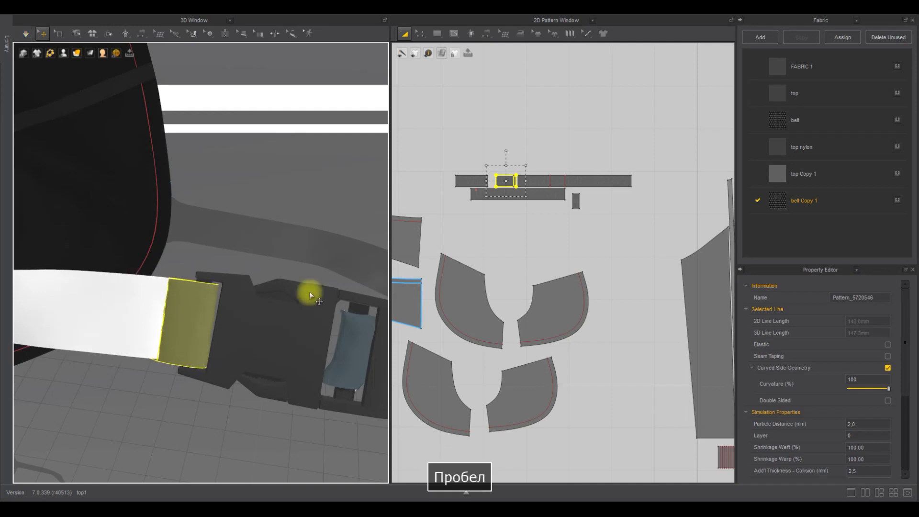
Step: Box-select the mesh strip beyond the left end piece's fold line and bring it out in front of the strap
scroll(512, 173, up, 5)
click(59, 34)
drag(530, 170, 518, 229)
right_drag(195, 290, 75, 283)
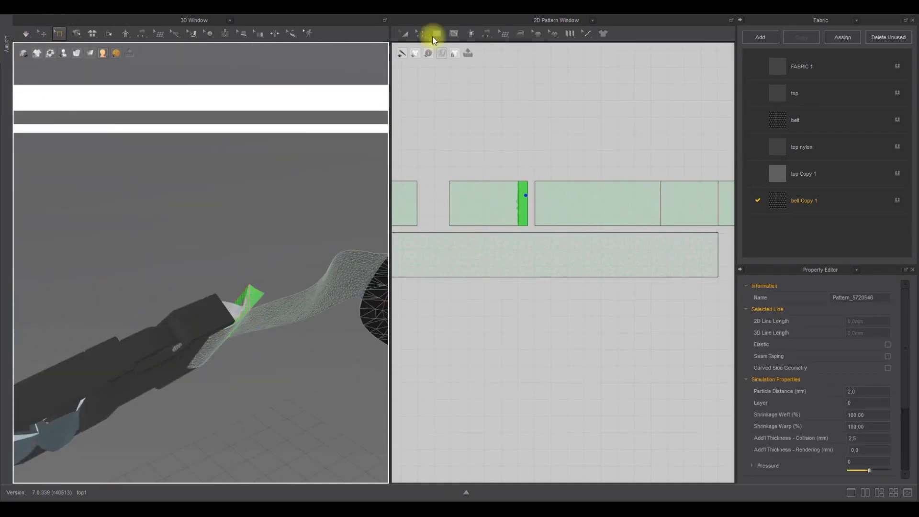
click(420, 33)
click(42, 33)
Step: Simulate the left strap so its folded end lies flat over the strap beside the clip
scroll(78, 191, down, 4)
right_drag(99, 216, 39, 124)
scroll(118, 126, down, 6)
scroll(268, 201, up, 6)
middle_drag(330, 131, 199, 234)
scroll(199, 234, up, 3)
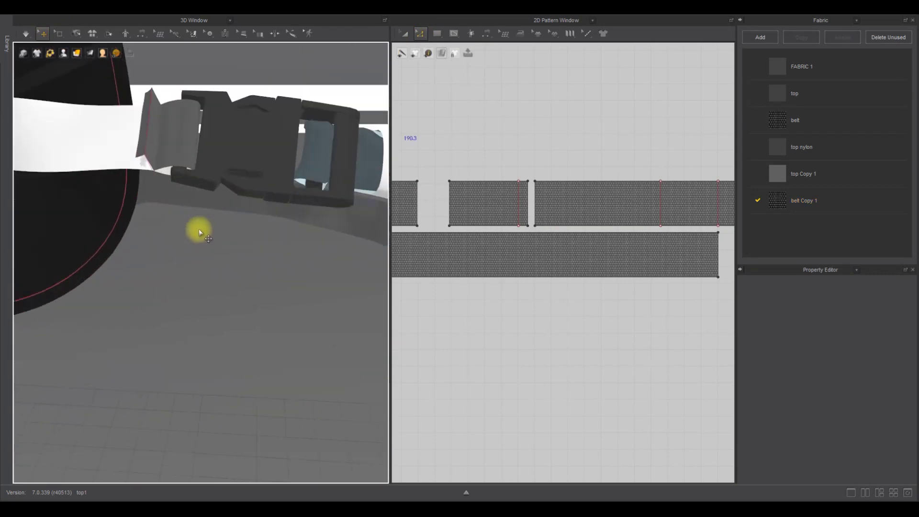
scroll(201, 237, up, 6)
key(space)
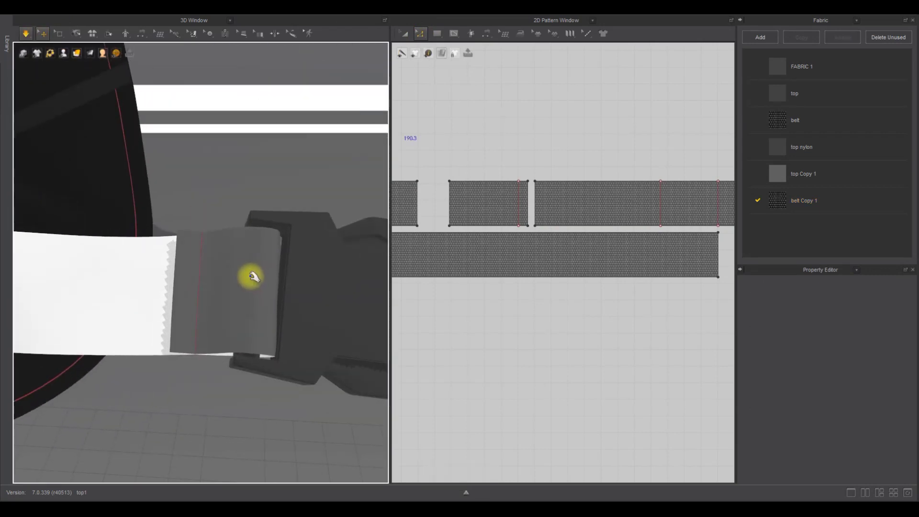
key(space)
Step: Unfreeze the right strap and clear the selection
scroll(251, 275, down, 4)
middle_drag(371, 280, 250, 276)
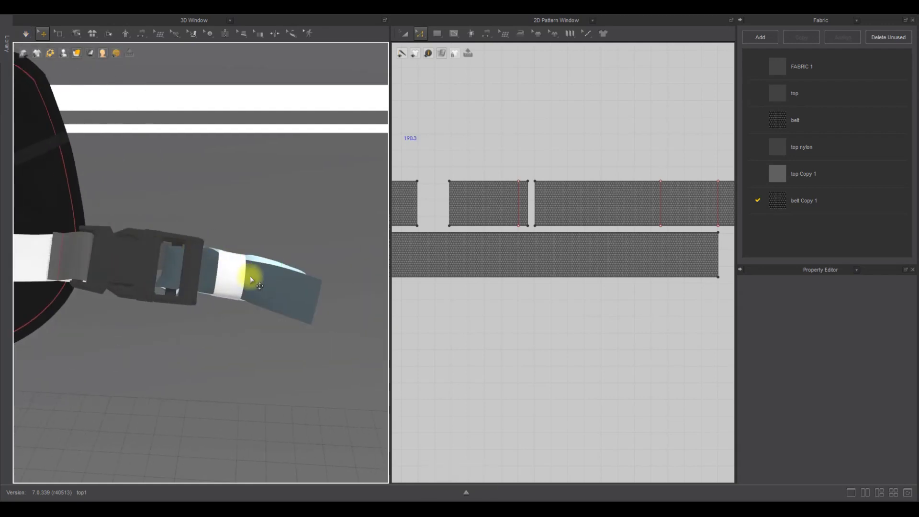
right_click(251, 275)
click(283, 55)
scroll(478, 165, down, 4)
middle_drag(486, 220, 465, 225)
click(312, 214)
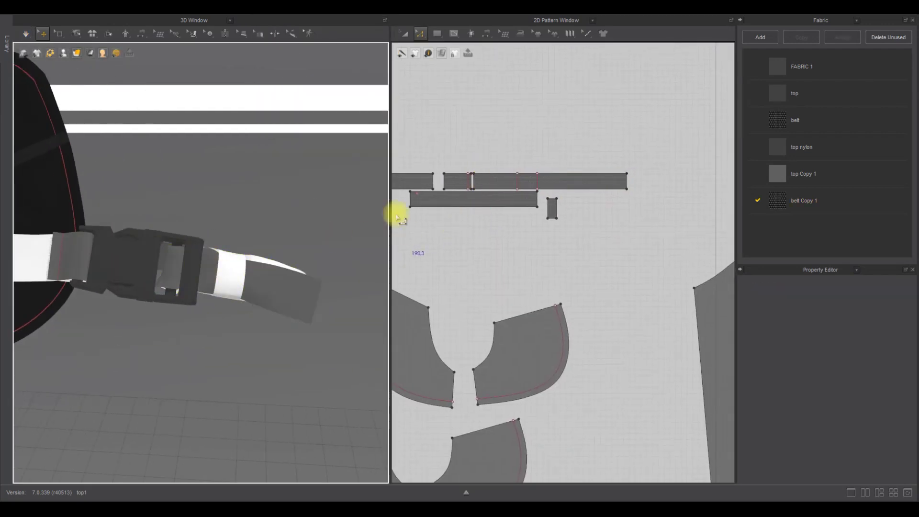
Step: Cut the right strap pattern along its two internal lines into separate pieces
scroll(472, 190, up, 3)
click(174, 269)
scroll(532, 222, down, 3)
click(532, 242)
click(555, 188)
shift+click(584, 187)
right_click(584, 186)
click(610, 277)
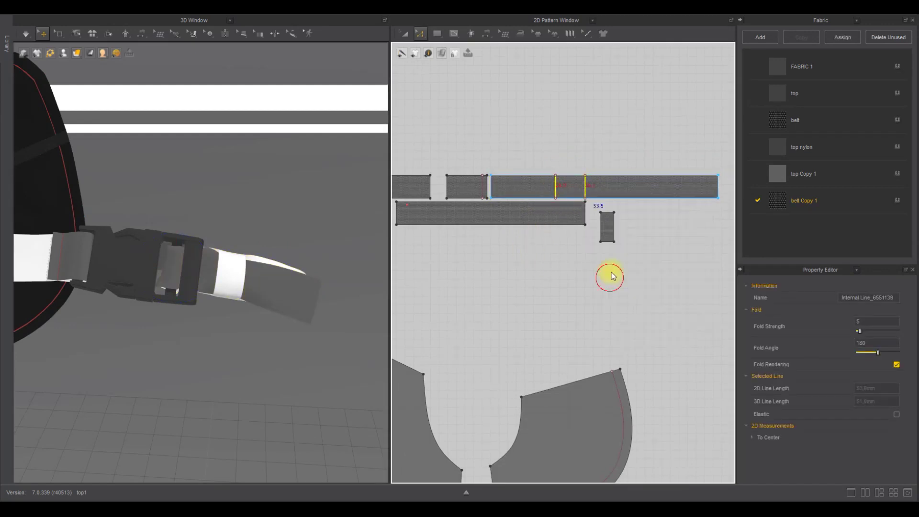
Step: Sew the cut strap pieces back together at their facing edges and simulate the strap
click(405, 34)
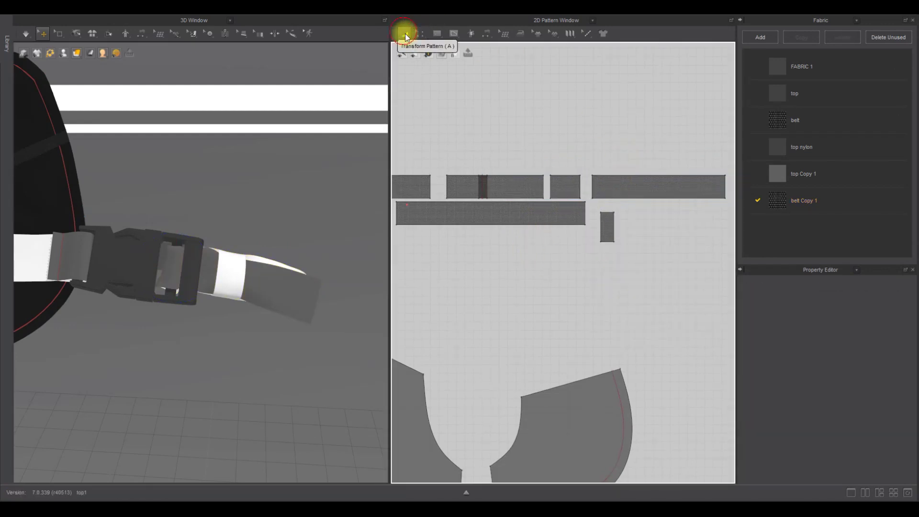
drag(455, 185, 455, 187)
key(ctrl+z)
click(573, 142)
key(n)
click(544, 185)
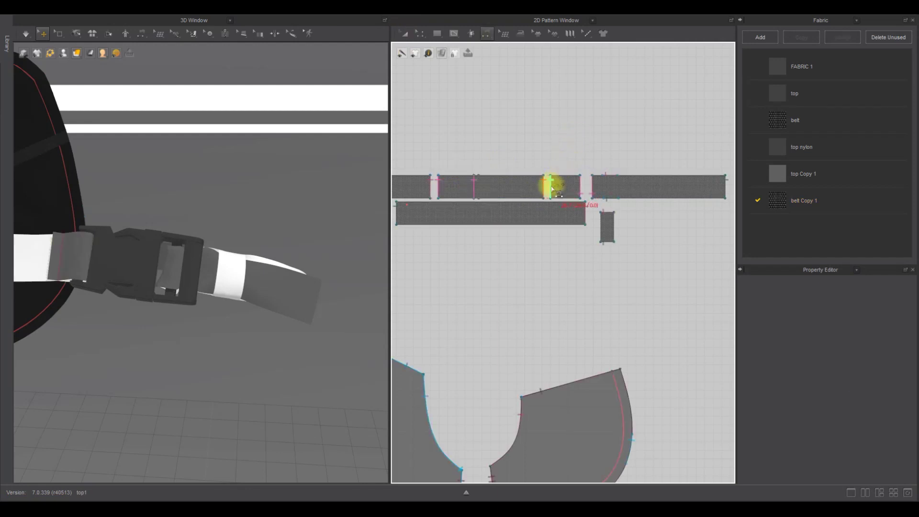
key(space)
mouse_move(217, 308)
right_down()
mouse_move(244, 308)
mouse_move(221, 308)
right_up()
key(space)
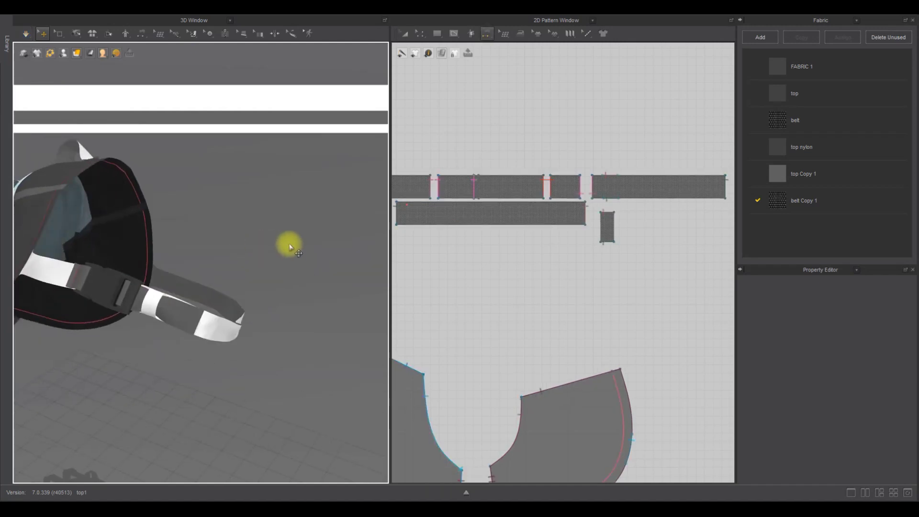
Step: Show the bodysuit under the harness again and switch the strap display to its textured fabric
key(shift+a)
click(78, 64)
right_drag(252, 147, 216, 239)
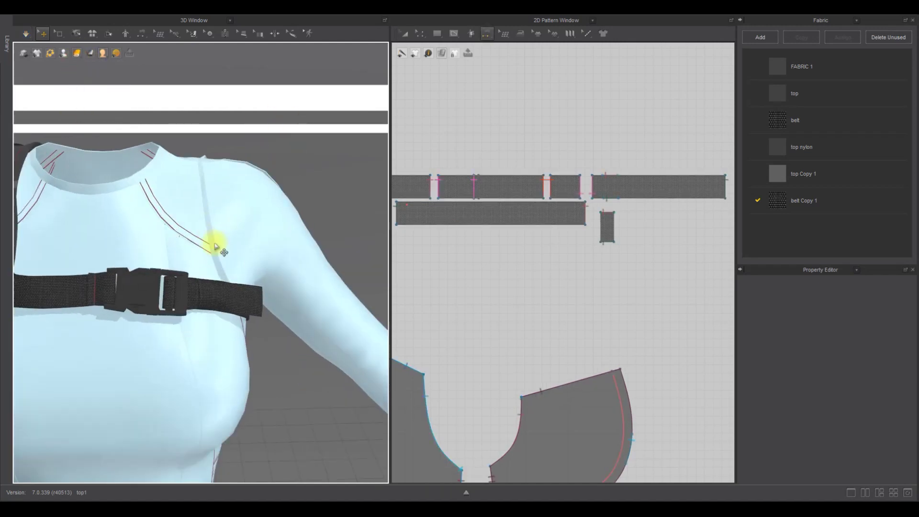
scroll(268, 202, up, 3)
scroll(437, 211, down, 3)
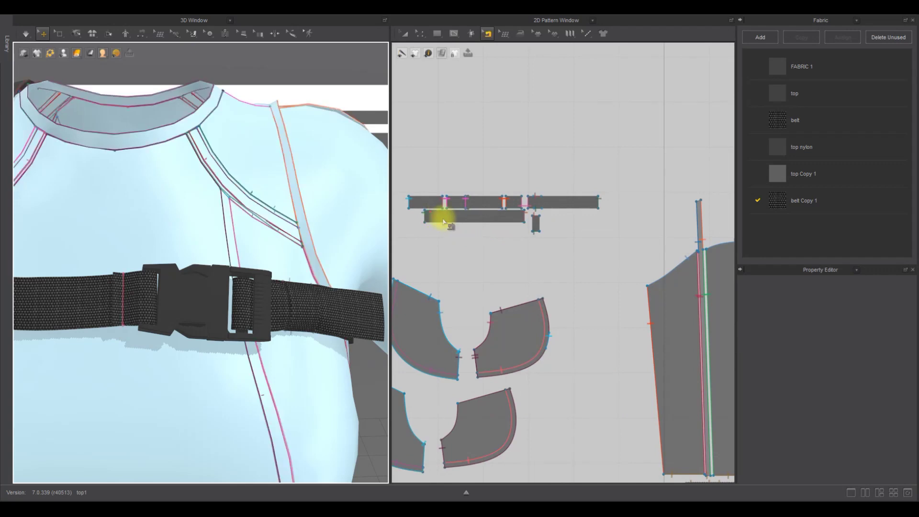
Step: Examine the seam joining the back strap to the end of the cut strap, in the pattern and from behind
click(408, 205)
scroll(545, 340, up, 3)
scroll(556, 334, down, 3)
middle_drag(398, 323, 534, 318)
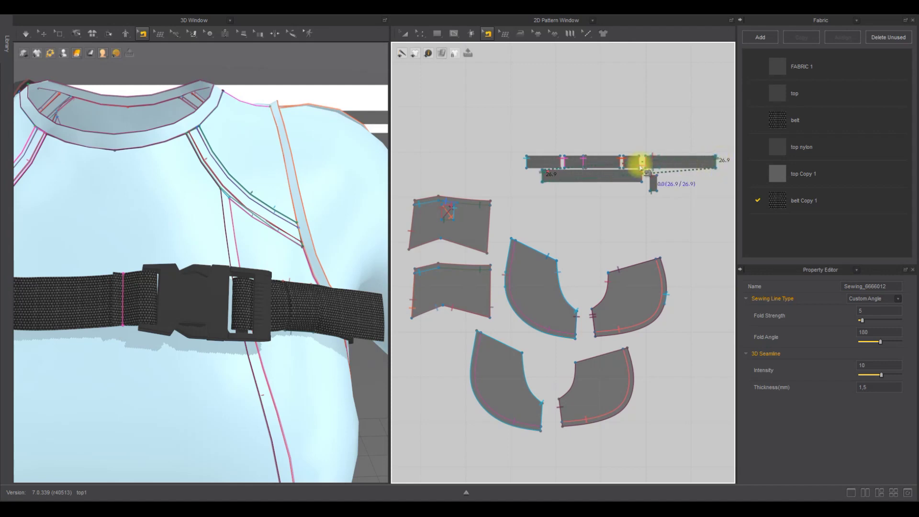
scroll(133, 297, down, 4)
right_drag(309, 302, 128, 281)
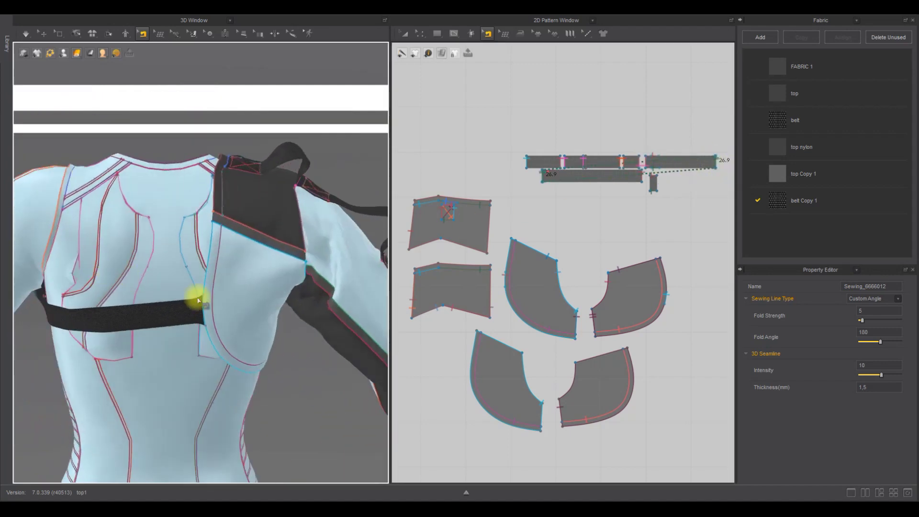
key(z)
click(78, 53)
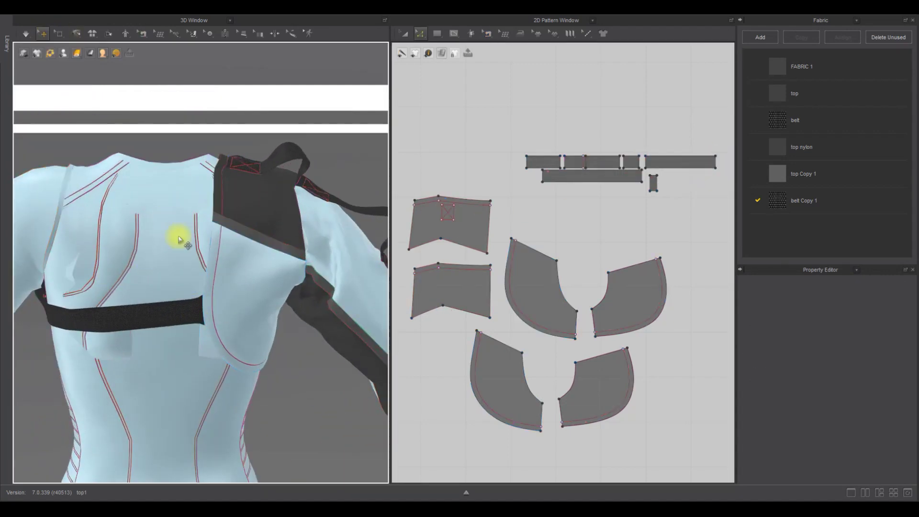
Step: Match the back strap's seam on the shoulder piece edge to the 26.9 mm strap width and simulate
click(191, 304)
scroll(493, 281, down, 5)
middle_drag(516, 277, 513, 274)
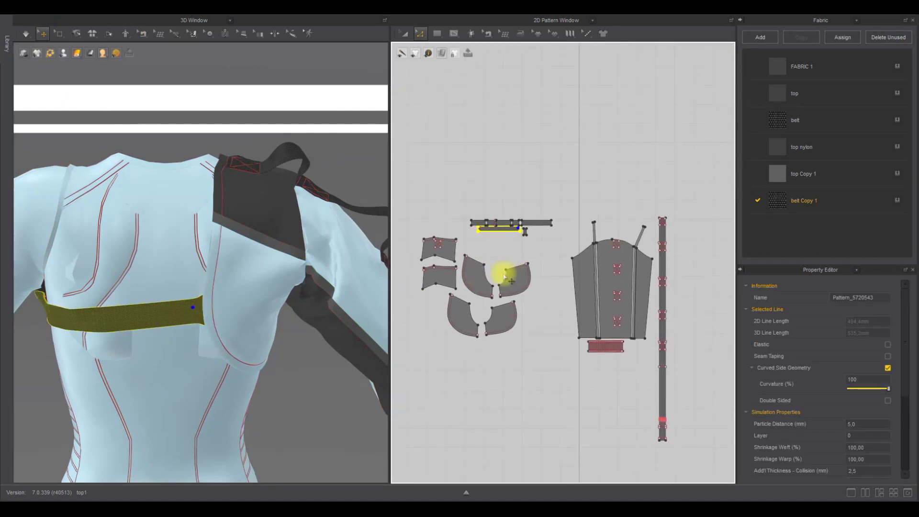
key(n)
click(493, 223)
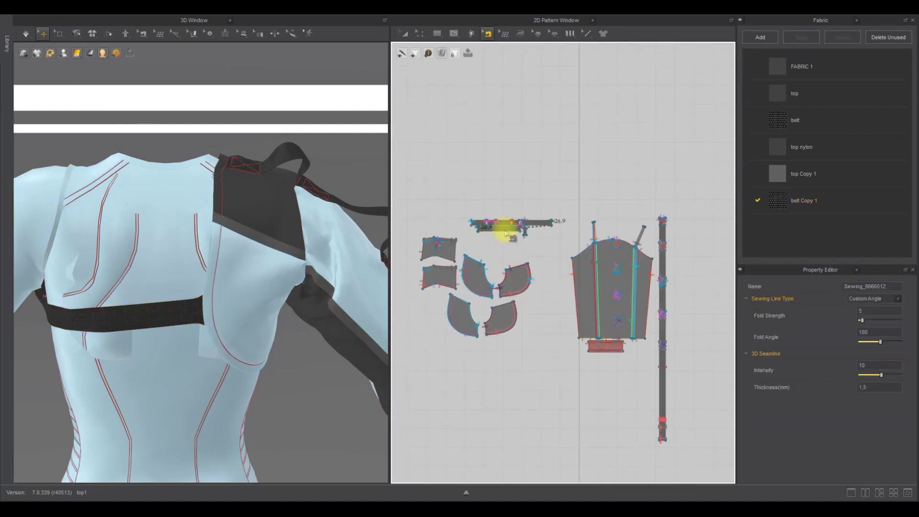
scroll(505, 230, up, 3)
scroll(404, 306, up, 5)
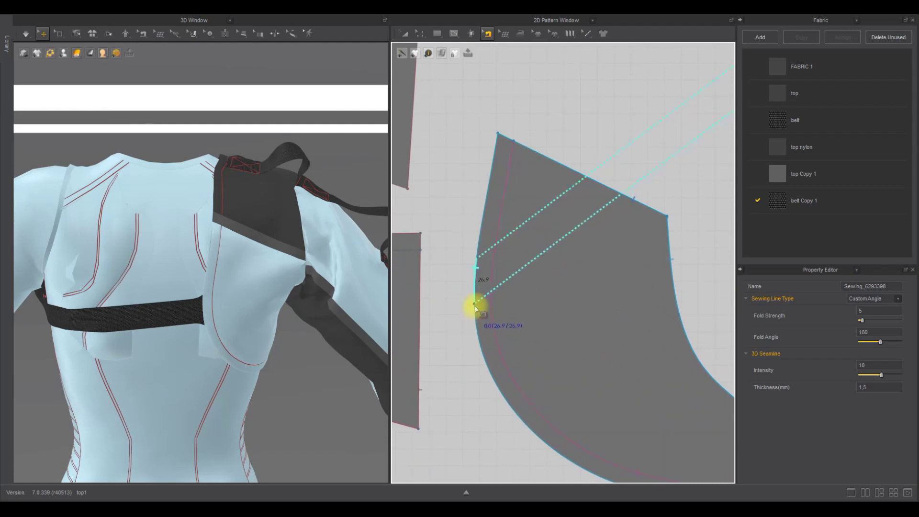
scroll(445, 249, down, 6)
key(space)
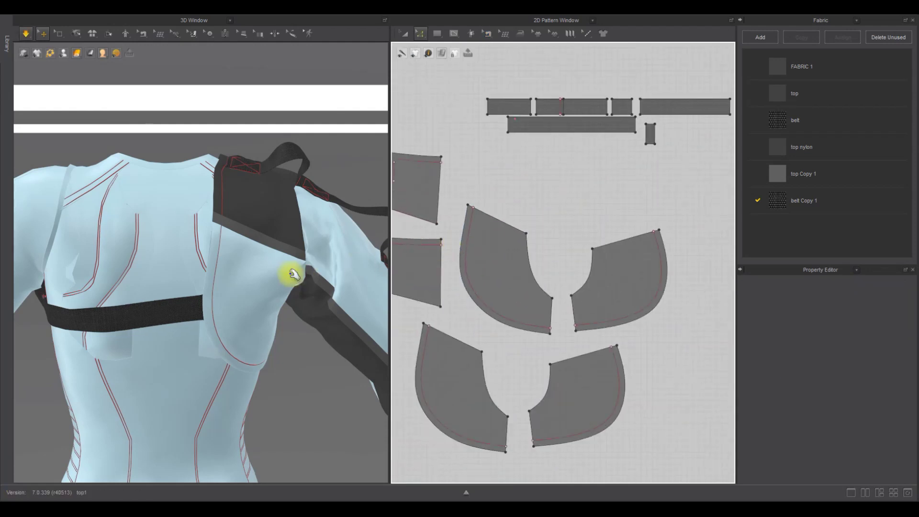
key(space)
Step: Move the strap's loose tail piece clear of the other patterns and offset its end edge as an internal line
right_drag(173, 306, 322, 297)
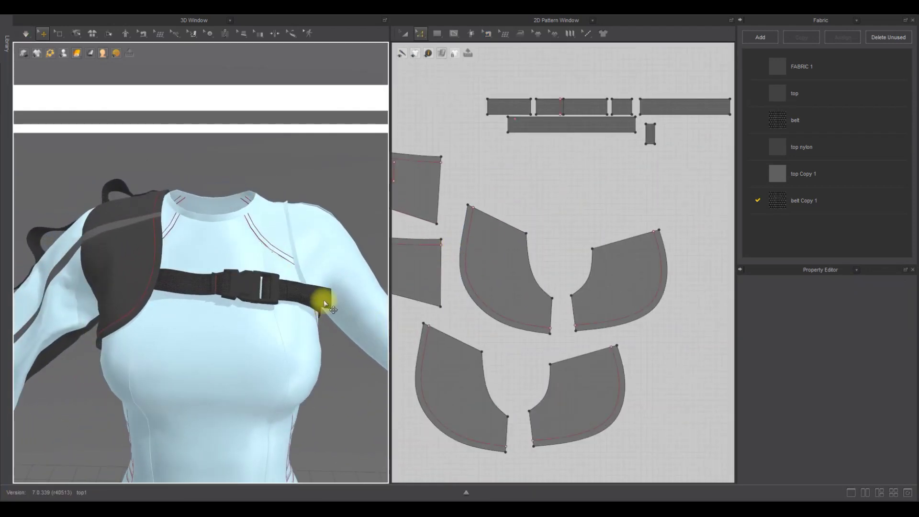
click(322, 297)
middle_drag(627, 168, 530, 244)
click(529, 244)
scroll(516, 119, up, 5)
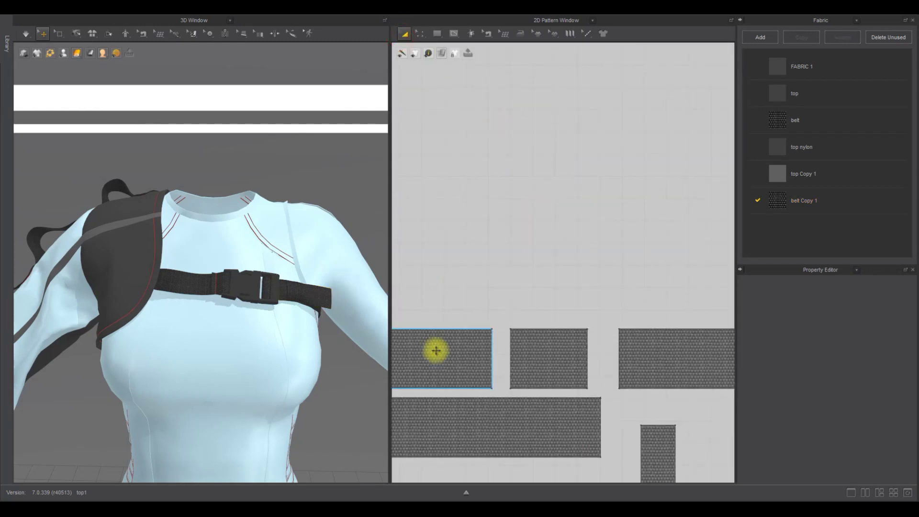
drag(435, 351, 491, 256)
key(z)
click(510, 256)
right_click(511, 257)
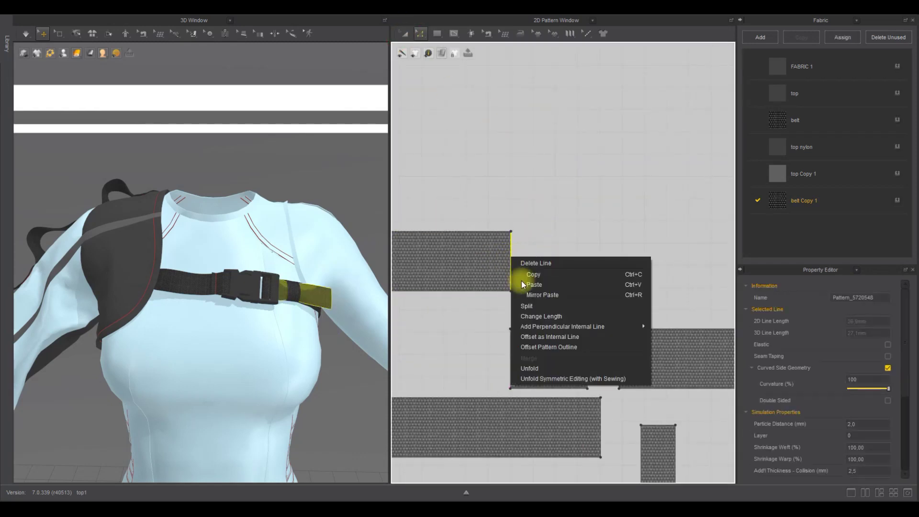
click(551, 336)
drag(453, 162, 334, 180)
click(373, 203)
click(373, 202)
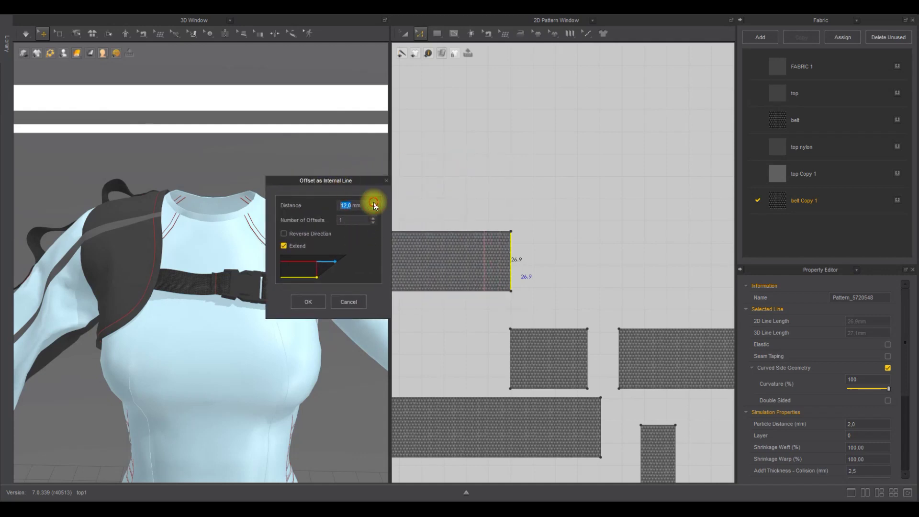
click(308, 301)
Step: Move the internal line near the tail's free end and fold that end over along it with Fold Arrangement
click(110, 33)
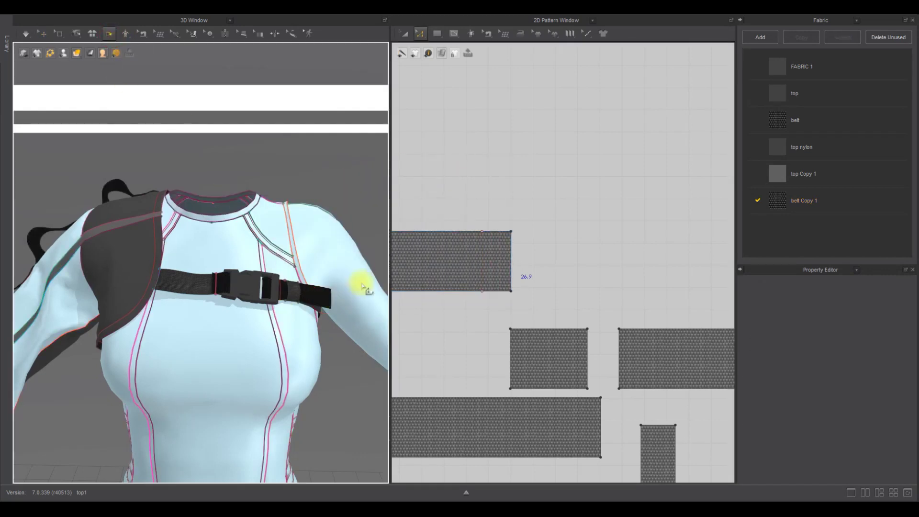
scroll(363, 286, up, 3)
middle_drag(333, 330, 283, 282)
right_drag(283, 283, 268, 291)
click(482, 265)
scroll(487, 264, down, 4)
middle_drag(507, 267, 543, 266)
drag(520, 262, 468, 262)
scroll(464, 262, up, 3)
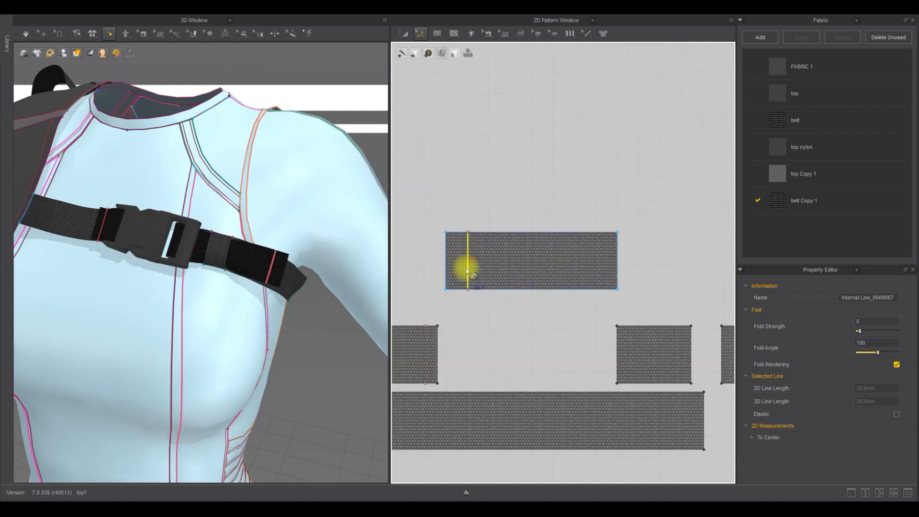
click(282, 271)
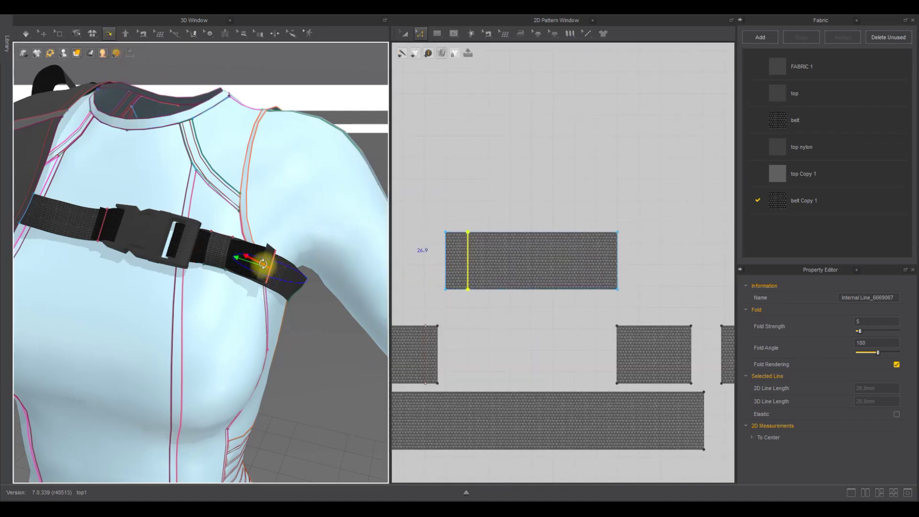
Step: Add internal lines on both sides of the tail's fold line and sew them to each other
click(447, 254)
right_click(448, 255)
click(480, 324)
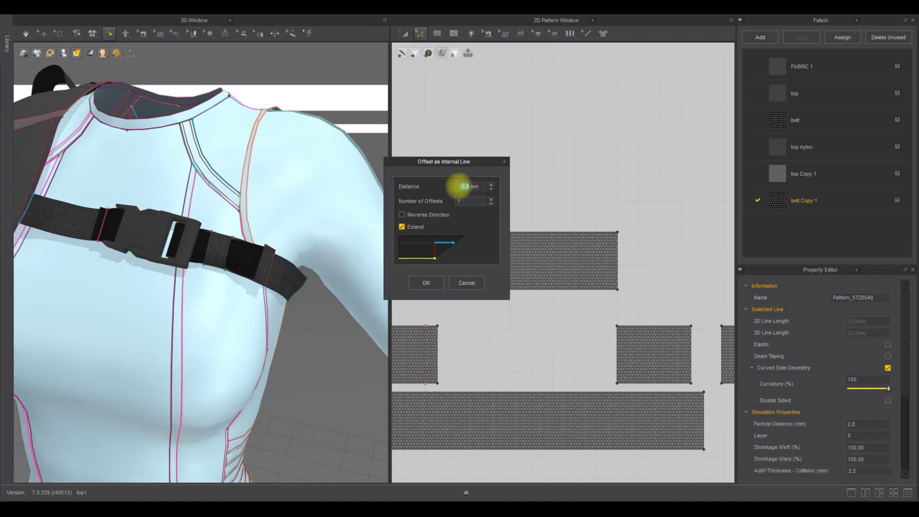
click(319, 302)
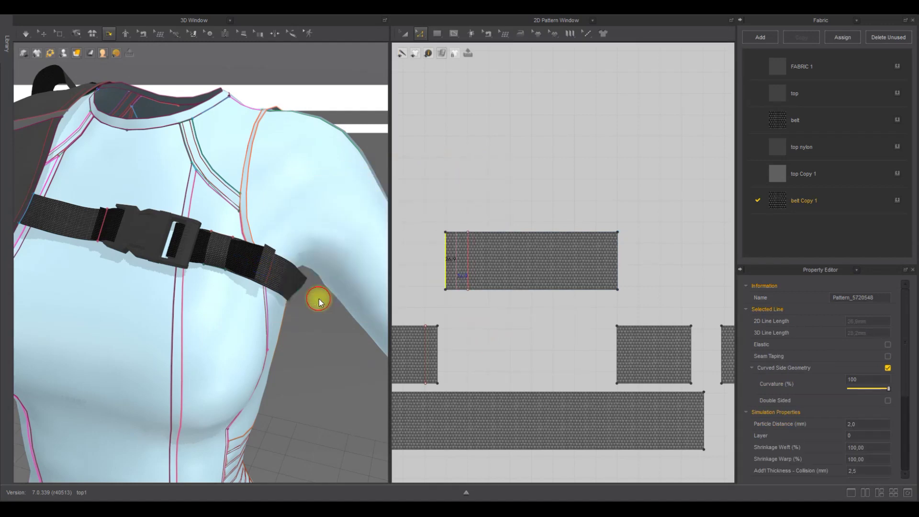
key(ctrl+v)
click(480, 263)
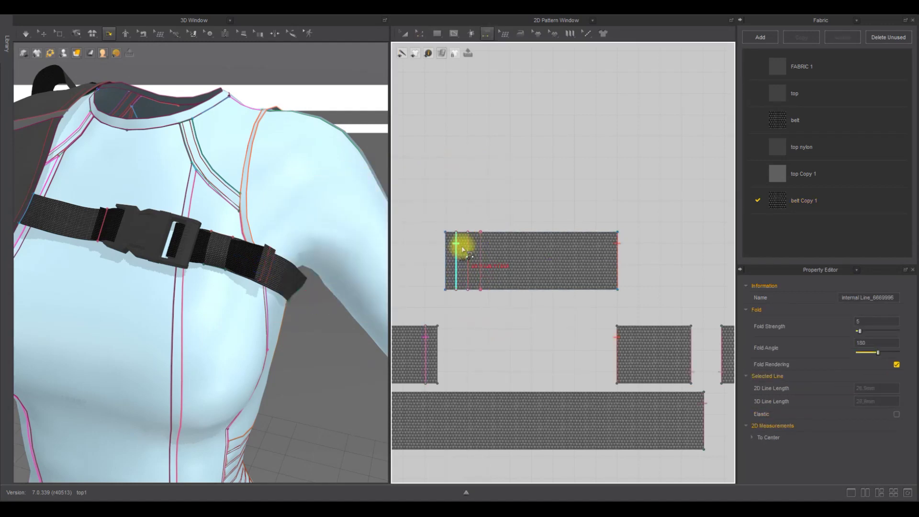
click(513, 189)
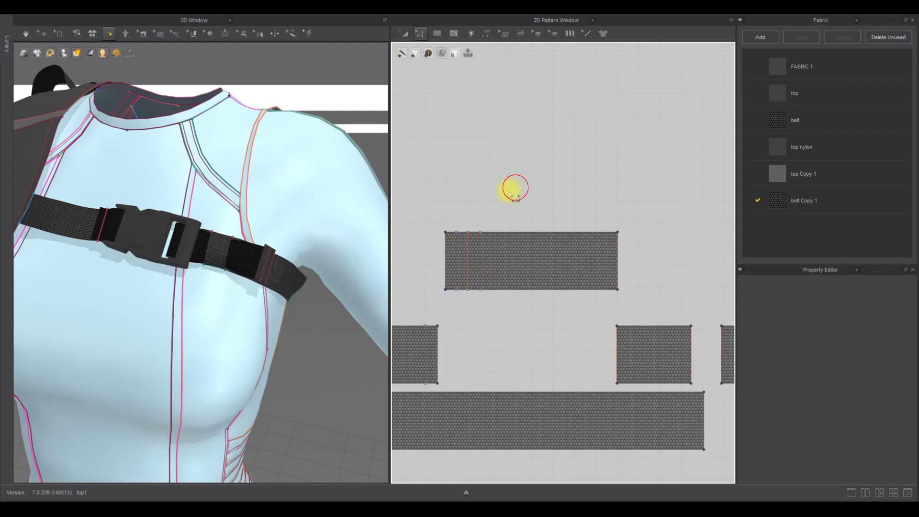
Step: Simulate the folded strap tail and delete the fold line between the two sewn lines
click(42, 34)
scroll(273, 185, up, 5)
key(space)
key(space)
scroll(254, 195, down, 6)
click(468, 261)
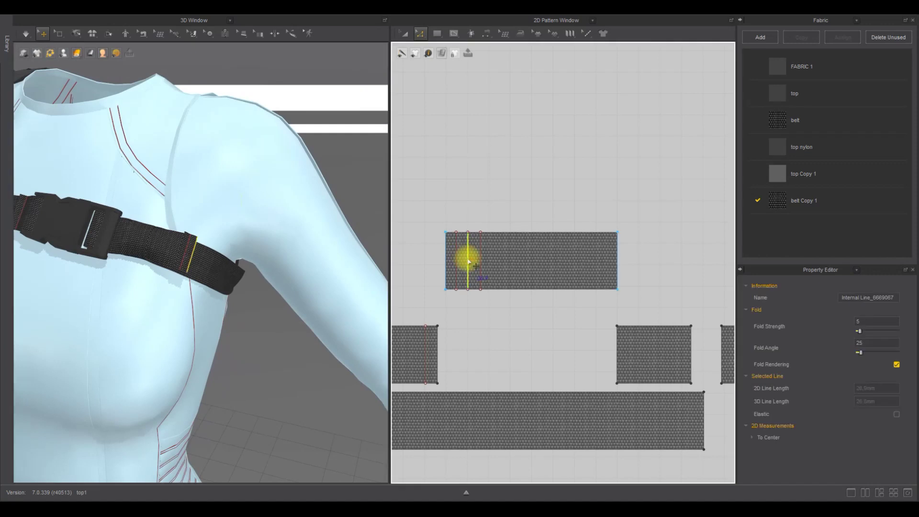
key(Delete)
key(space)
scroll(480, 214, down, 5)
scroll(246, 229, down, 5)
Step: Check the strap under the arm with high-quality rendering switched on and simulate it briefly
right_drag(246, 229, 313, 220)
click(23, 54)
scroll(275, 277, up, 5)
mouse_move(275, 278)
right_down()
mouse_move(297, 271)
mouse_move(262, 280)
mouse_move(254, 271)
mouse_move(110, 256)
mouse_move(231, 254)
mouse_move(220, 264)
right_up()
scroll(296, 270, down, 4)
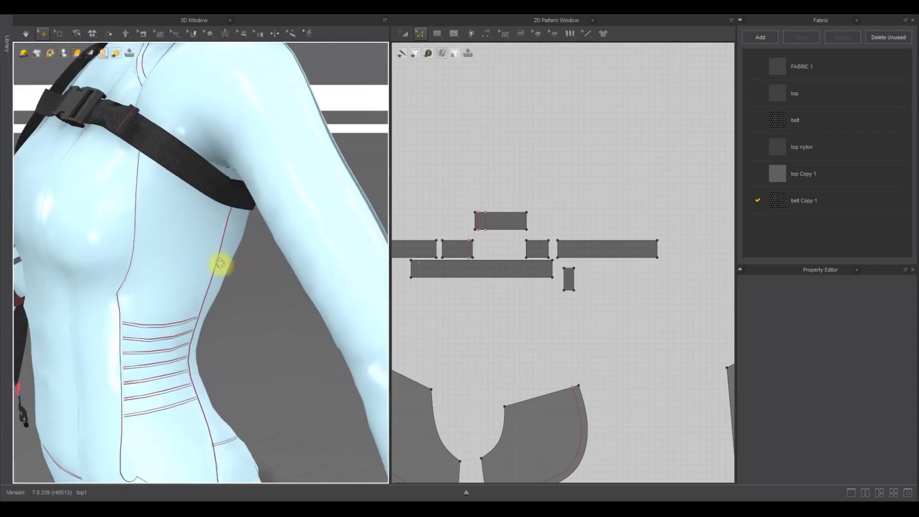
scroll(211, 260, up, 10)
key(space)
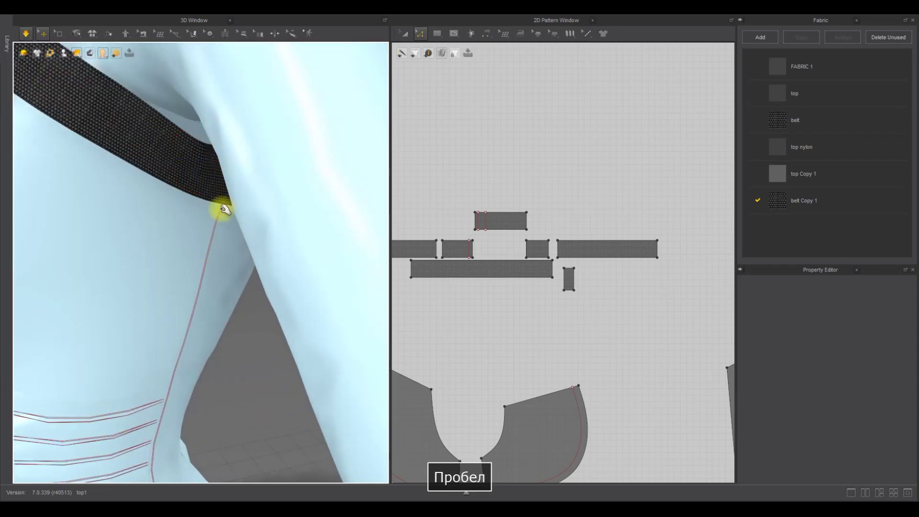
key(space)
scroll(223, 208, down, 4)
click(23, 53)
Step: Set the roughness intensity of the belt clip's plastic material to 15
scroll(201, 215, down, 4)
right_drag(206, 220, 326, 244)
scroll(264, 227, up, 4)
click(264, 226)
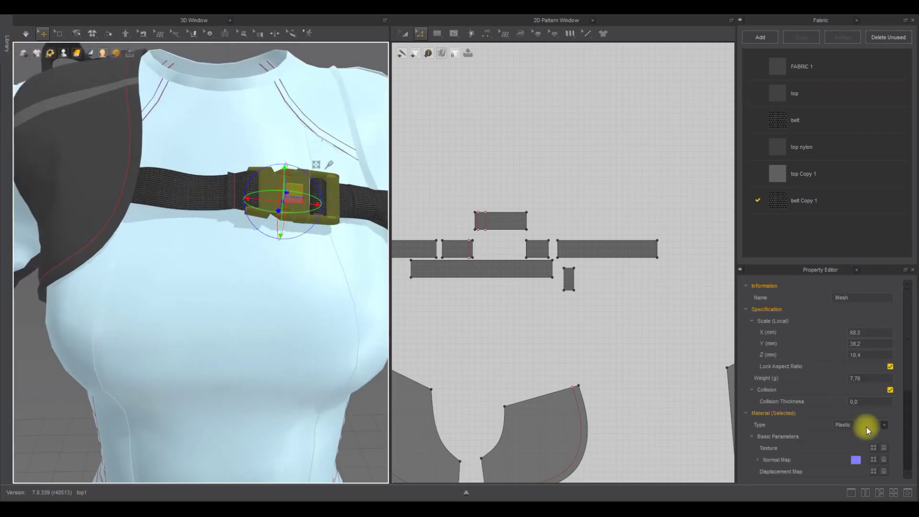
scroll(867, 428, down, 5)
drag(872, 409, 852, 409)
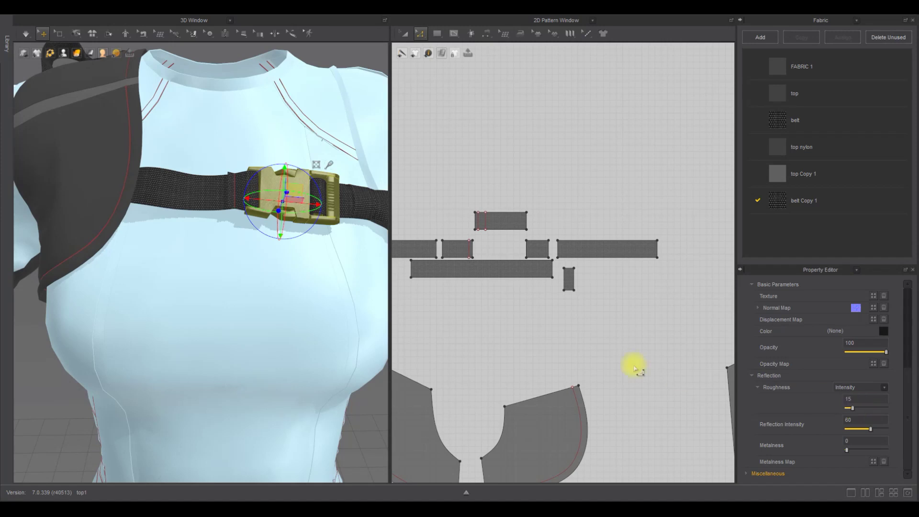
click(634, 368)
Step: Examine the chest strap, clip and sleeve harness from the front across the whole garment
scroll(289, 297, down, 4)
right_drag(289, 297, 275, 284)
scroll(275, 283, up, 4)
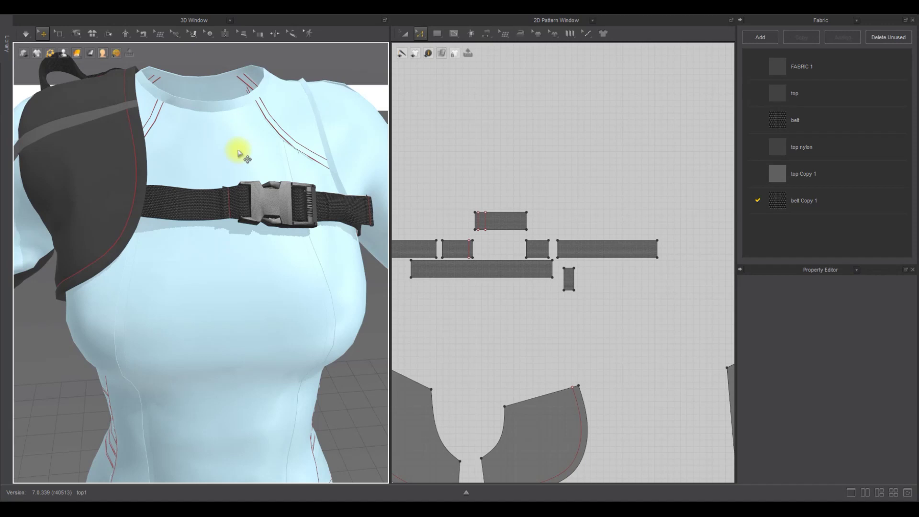
scroll(118, 170, down, 4)
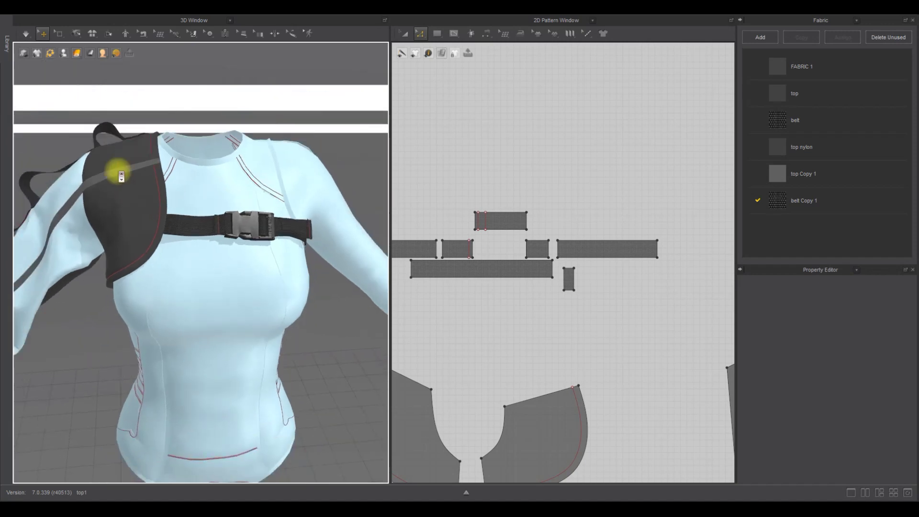
scroll(144, 171, up, 2)
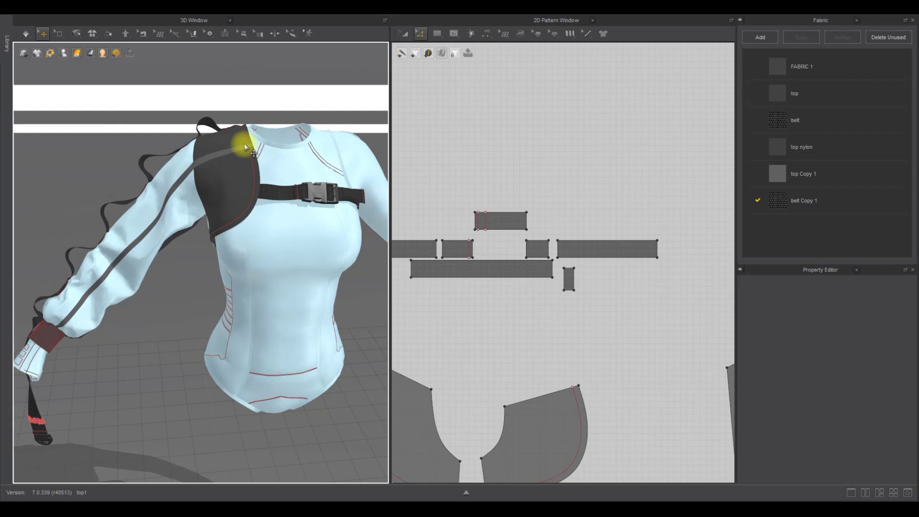
scroll(428, 183, down, 4)
middle_drag(281, 182, 319, 163)
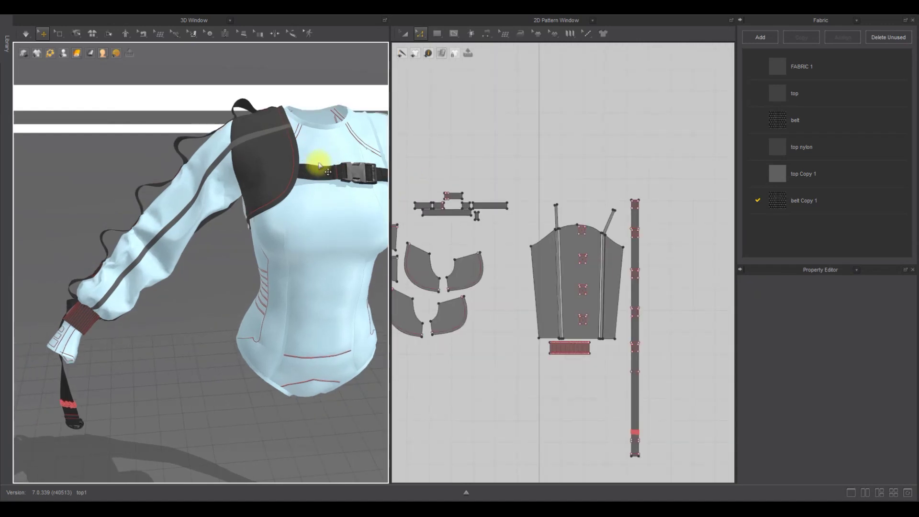
Step: Unfreeze the lower back piece of the shoulder harness and clear the selection
right_drag(293, 186, 225, 196)
right_click(220, 198)
click(259, 41)
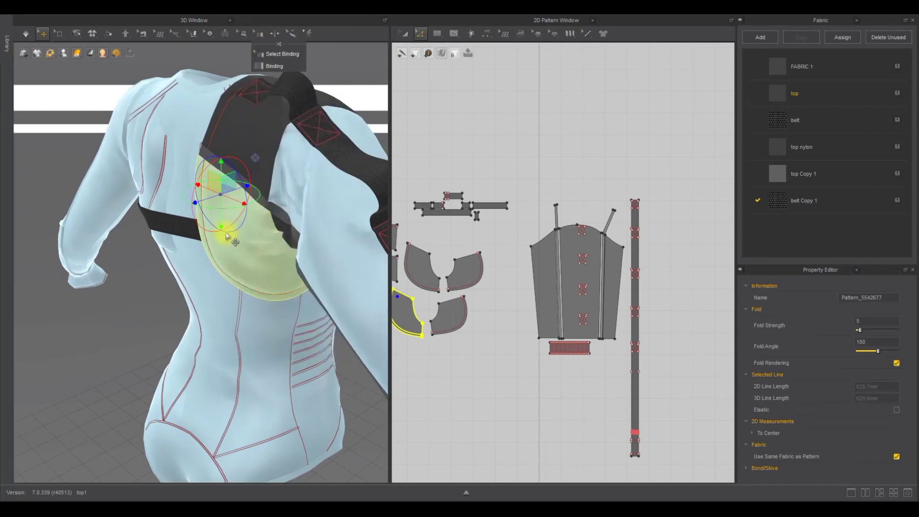
right_click(227, 237)
click(250, 50)
click(372, 88)
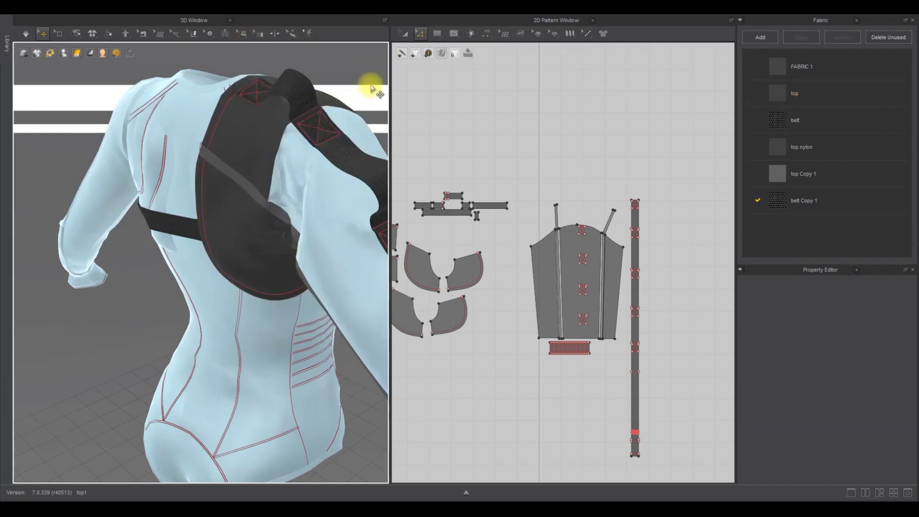
Step: Unfreeze the two frozen sleeve panels and clear the selection
right_click(326, 204)
click(375, 43)
click(505, 102)
right_drag(316, 182, 239, 189)
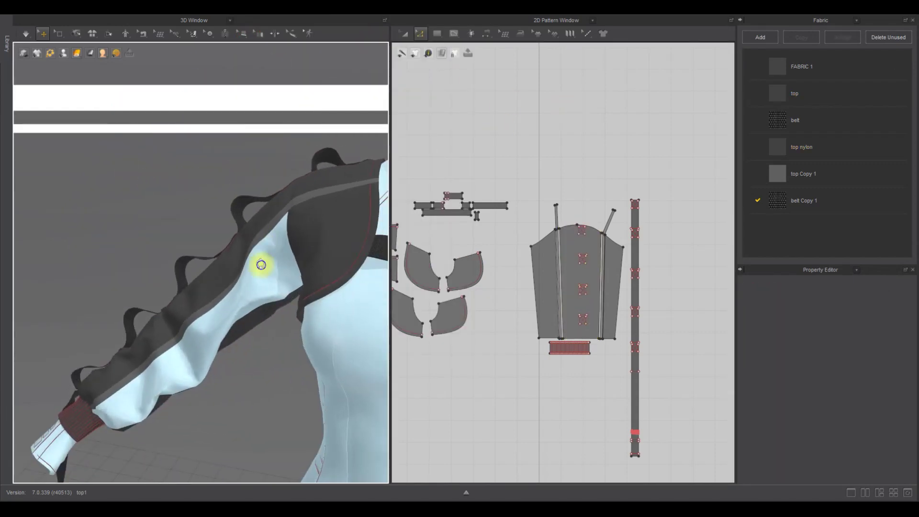
right_click(261, 265)
click(289, 48)
click(219, 96)
Step: Simulate the garment to settle the unfrozen sleeve panels
right_drag(225, 103, 268, 125)
scroll(281, 131, up, 2)
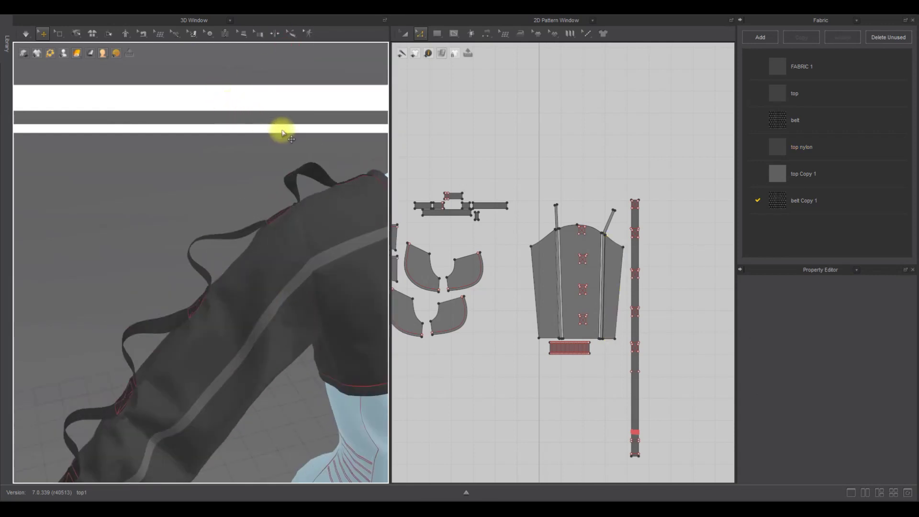
key(space)
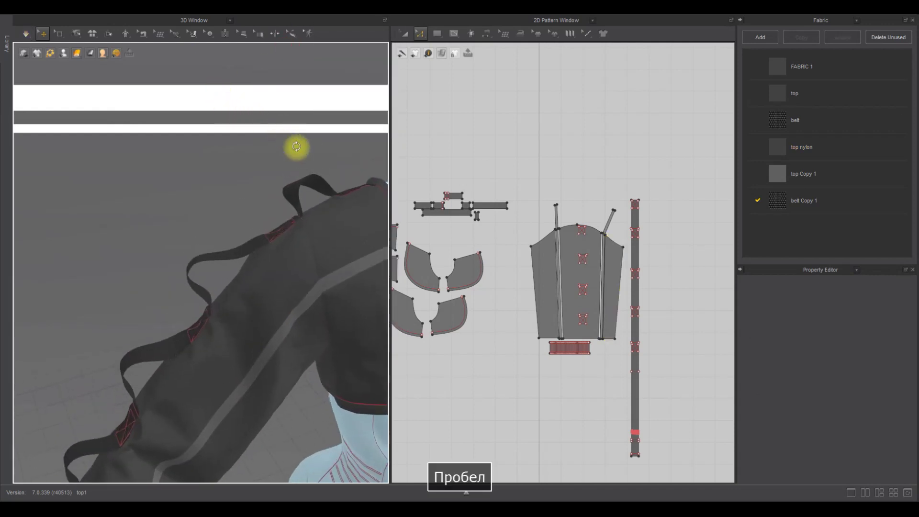
right_drag(295, 147, 257, 93)
Step: Add offset internal lines along the upper edges of both front shoulder pieces, check their sewing and simulate the garment
click(403, 33)
click(338, 202)
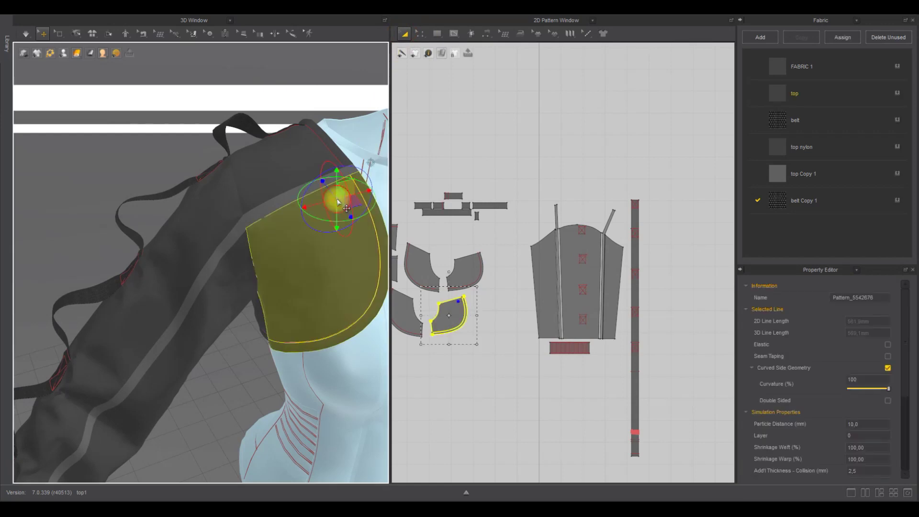
right_drag(451, 257, 506, 190)
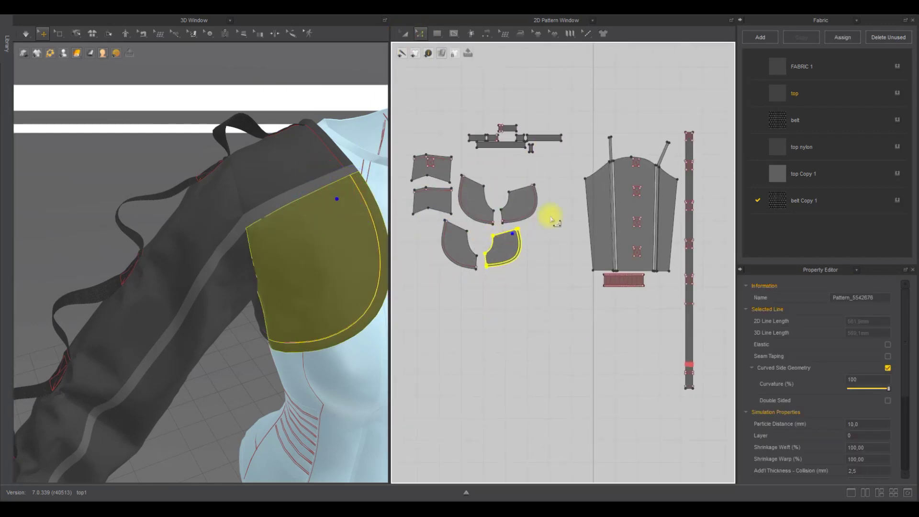
scroll(500, 232, up, 3)
click(501, 233)
right_click(540, 143)
click(553, 194)
click(424, 282)
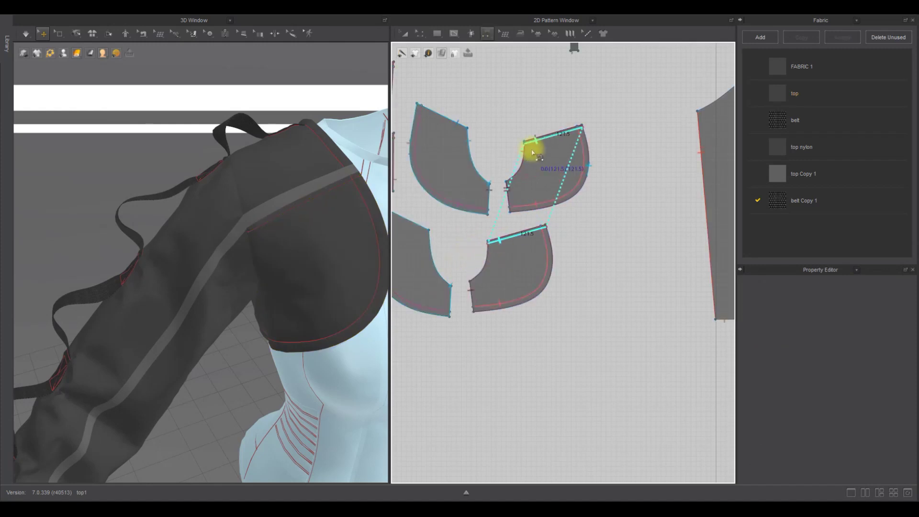
key(space)
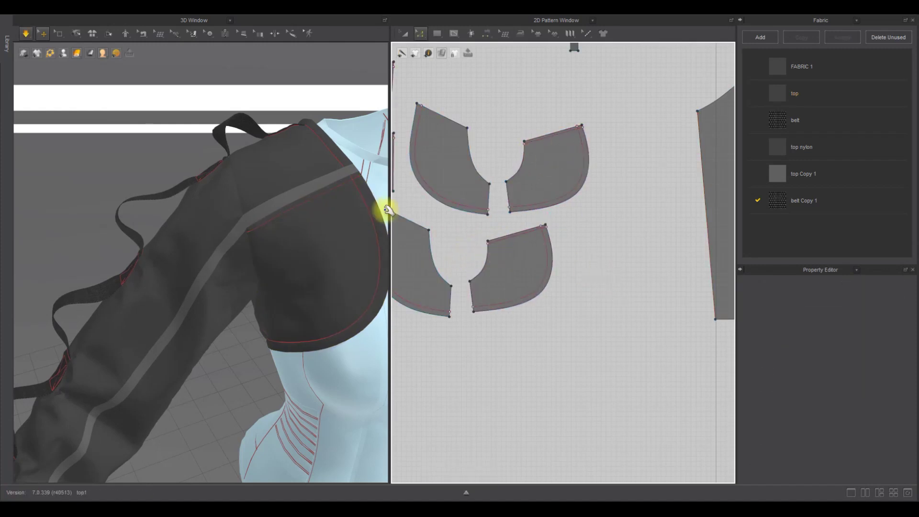
click(292, 153)
middle_drag(510, 157, 539, 187)
click(497, 131)
shift+click(499, 189)
right_click(499, 187)
click(515, 122)
key(ctrl+z)
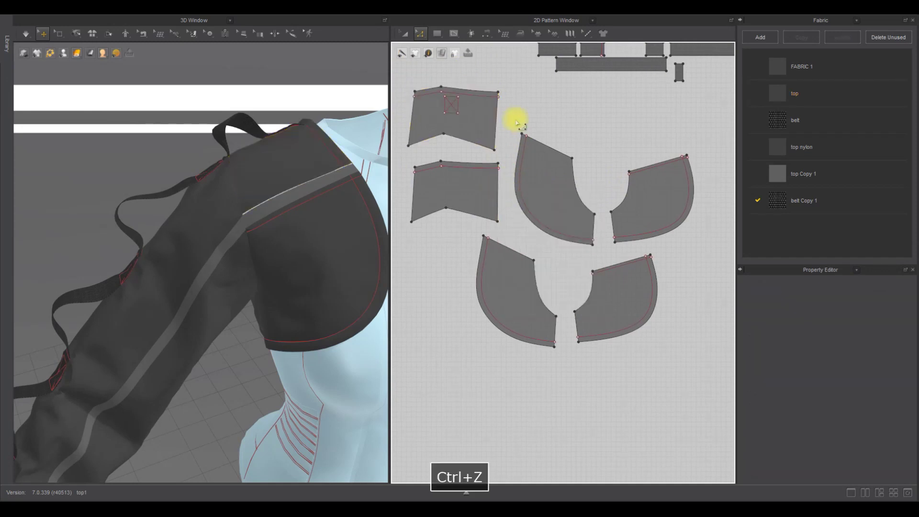
Step: Add offset internal lines along the right-hand edges of the two top shoulder patterns and sew the lines together
right_click(498, 184)
click(534, 254)
click(432, 282)
key(n)
click(494, 107)
click(496, 178)
key(z)
Step: Add offset internal lines along the left-hand edges of the two top shoulder patterns and sew them
click(410, 125)
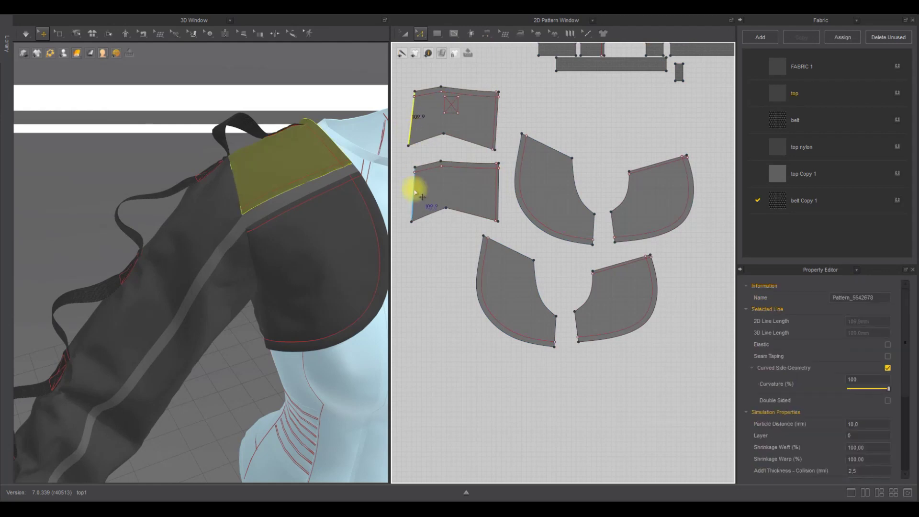
shift+click(414, 188)
right_click(414, 189)
click(447, 259)
click(426, 282)
key(n)
click(418, 181)
key(z)
Step: Offset internal lines by 5.0 mm along the upper edges of both back shoulder pieces and simulate the garment briefly
scroll(315, 105, down, 5)
mouse_move(268, 132)
right_down()
mouse_move(406, 125)
mouse_move(273, 119)
right_up()
scroll(277, 243, up, 5)
click(244, 226)
right_click(507, 249)
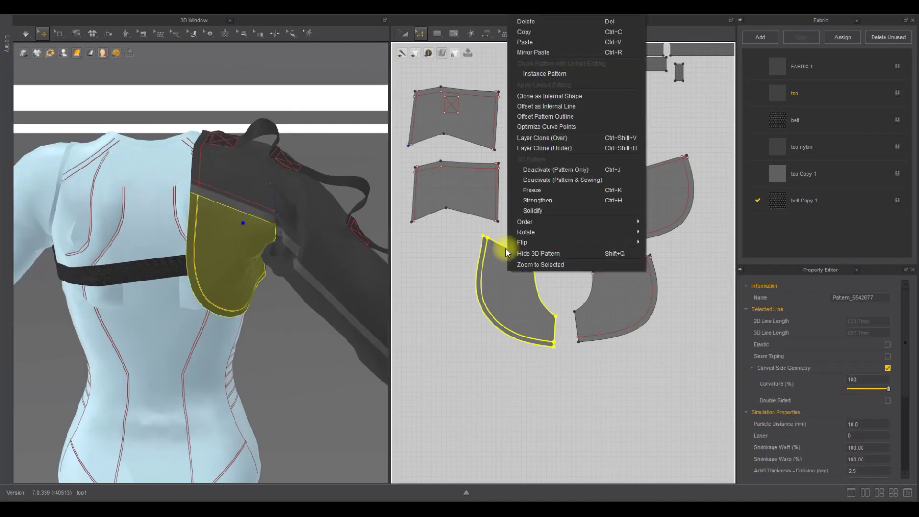
click(504, 243)
right_click(553, 147)
click(581, 266)
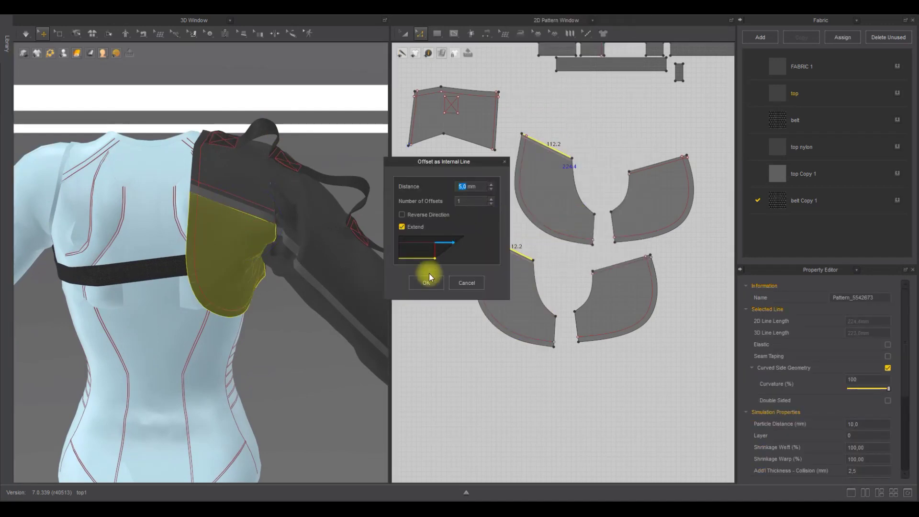
click(426, 270)
click(498, 254)
click(431, 160)
click(289, 204)
key(space)
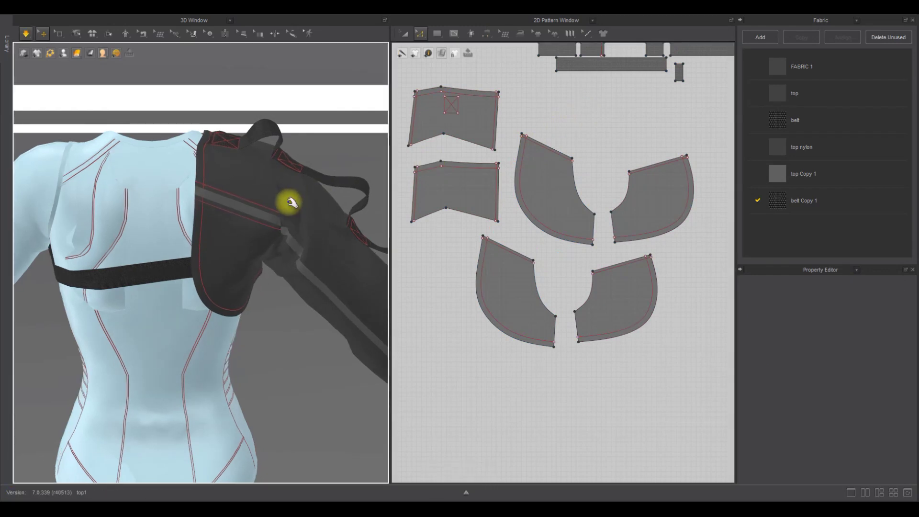
key(space)
Step: Add offset internal lines along the sleeve panel edges that border the narrow strips
scroll(523, 200, down, 5)
middle_drag(664, 198, 574, 198)
scroll(574, 198, up, 6)
click(489, 206)
key(ctrl+z)
click(589, 216)
scroll(591, 219, up, 3)
right_click(564, 224)
click(595, 283)
click(426, 284)
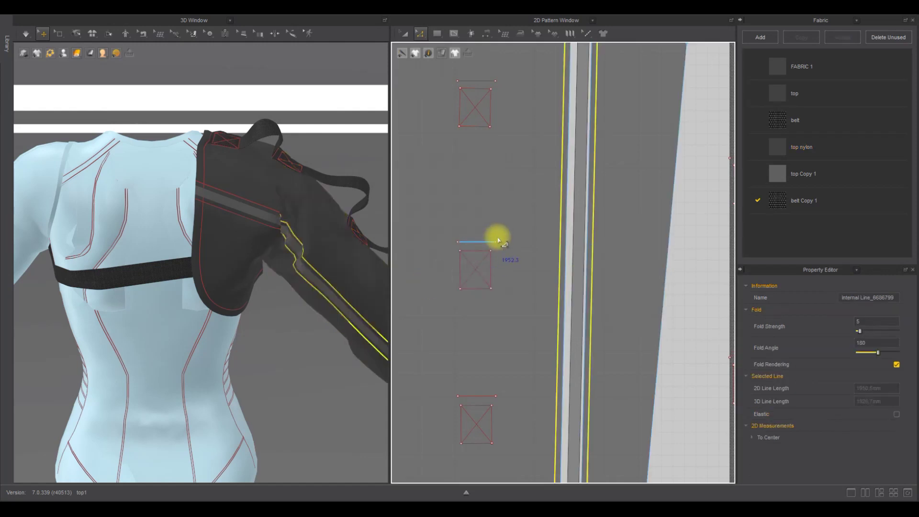
scroll(497, 236, down, 5)
Step: Run the simulation while pulling the back shoulder piece outward and down into place
key(space)
drag(203, 195, 157, 186)
drag(240, 247, 229, 318)
key(space)
key(space)
Step: Move the upper end of the centre sleeve panel's internal line onto the panel's outline and simulate briefly
scroll(524, 216, up, 5)
scroll(285, 232, up, 3)
click(324, 193)
scroll(535, 146, down, 5)
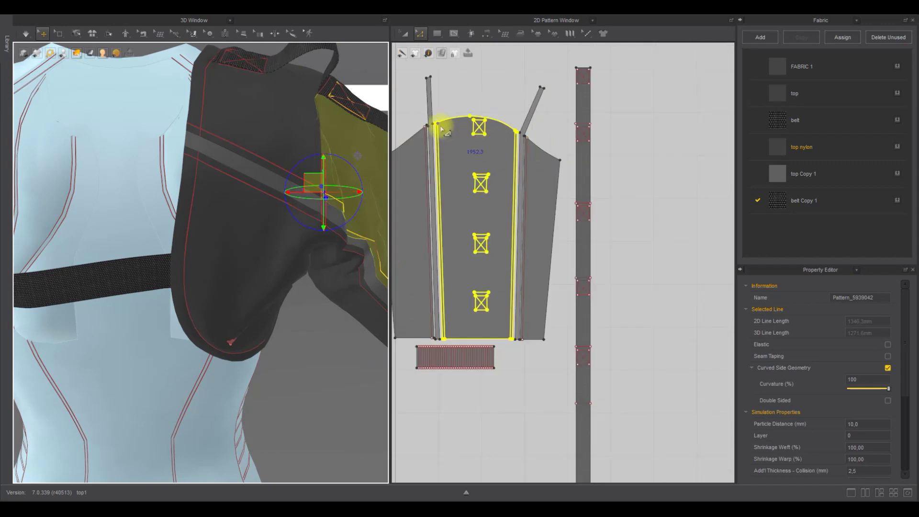
scroll(445, 125, up, 6)
click(467, 94)
scroll(450, 130, up, 3)
click(470, 134)
drag(471, 136, 478, 135)
scroll(479, 138, up, 2)
click(483, 115)
scroll(483, 118, down, 4)
key(space)
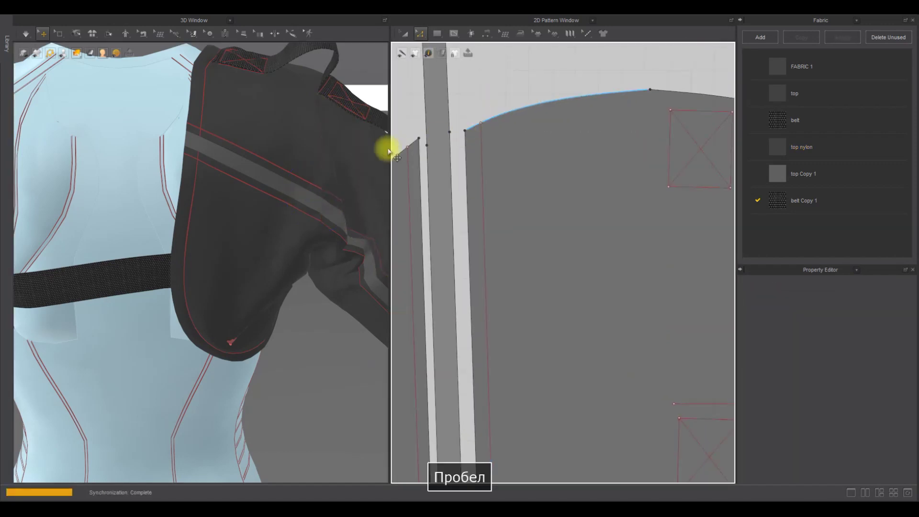
key(space)
Step: Move the upper end of the side sleeve panel's internal line onto that panel's curved outline
scroll(294, 186, down, 4)
right_drag(295, 182, 273, 197)
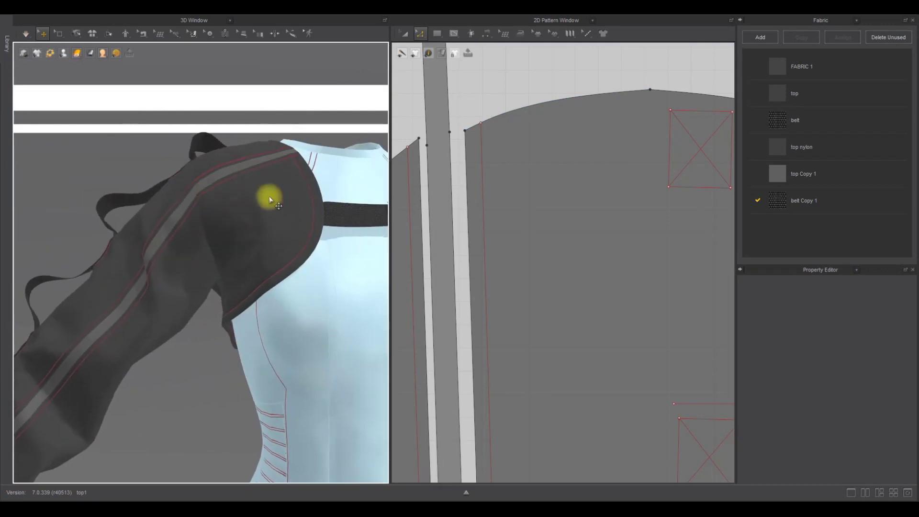
scroll(406, 208, down, 3)
click(209, 246)
middle_drag(586, 188, 502, 166)
scroll(503, 166, up, 2)
middle_drag(633, 223, 537, 178)
scroll(538, 179, up, 1)
right_drag(250, 199, 225, 232)
scroll(225, 232, up, 3)
click(499, 144)
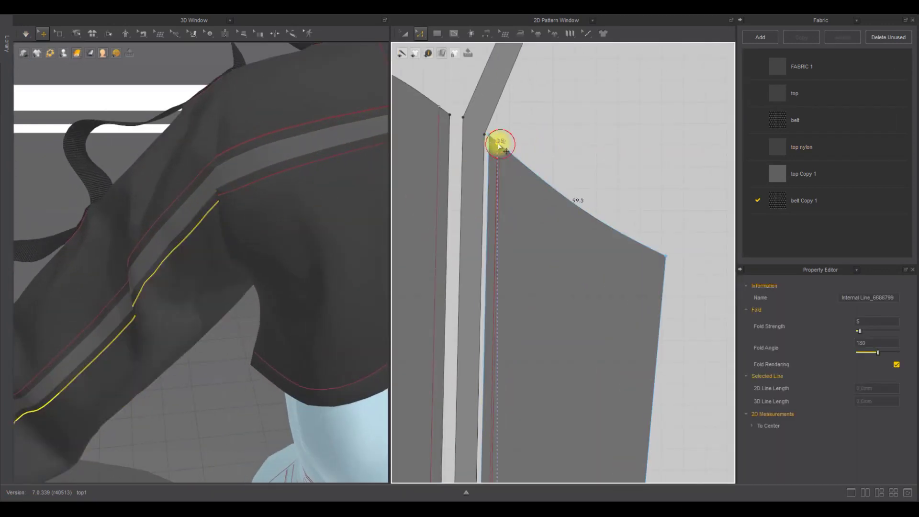
click(549, 138)
Step: Hide the internal lines on the garment in the 3D view
scroll(548, 141, down, 4)
scroll(260, 181, down, 3)
right_drag(260, 181, 301, 154)
mouse_move(42, 56)
right_drag(153, 119, 316, 174)
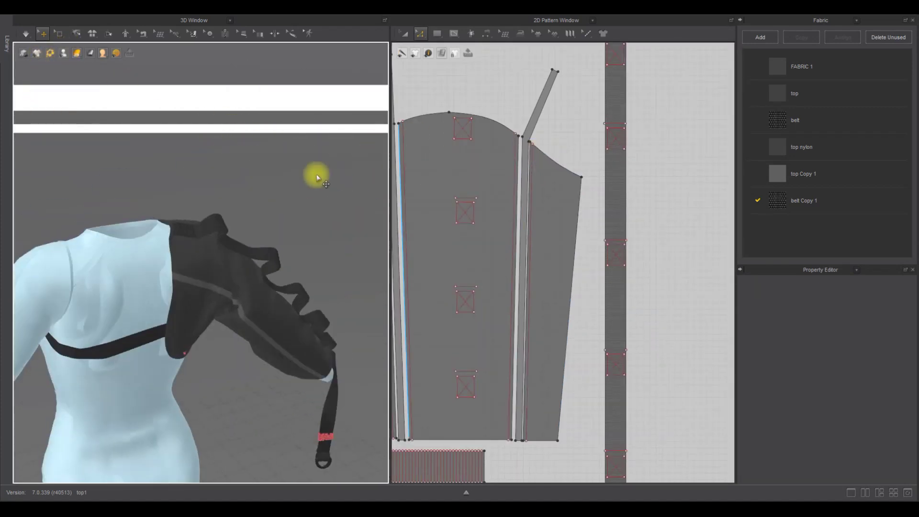
Step: Check the sewing between the matching front and back shoulder pieces in the pattern layout
scroll(610, 177, down, 3)
middle_drag(610, 179, 670, 210)
key(n)
scroll(493, 213, up, 5)
middle_drag(515, 205, 644, 168)
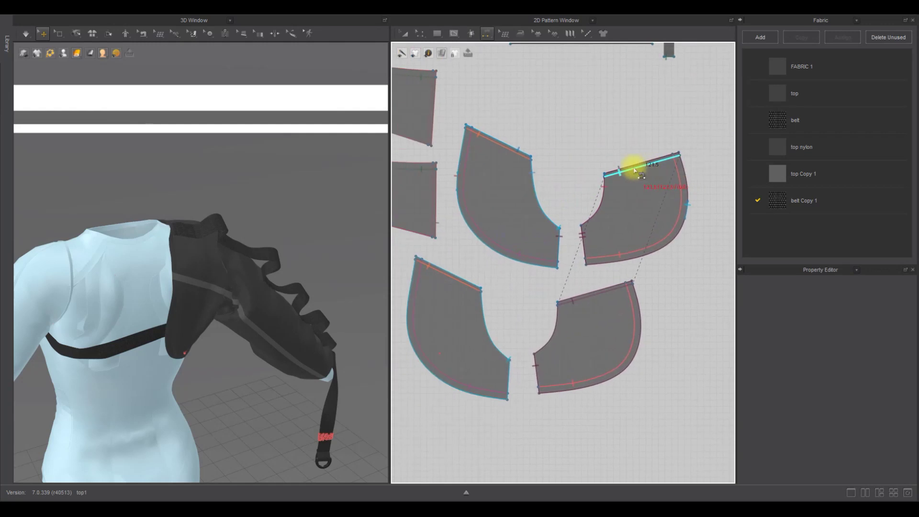
scroll(613, 170, down, 3)
click(405, 34)
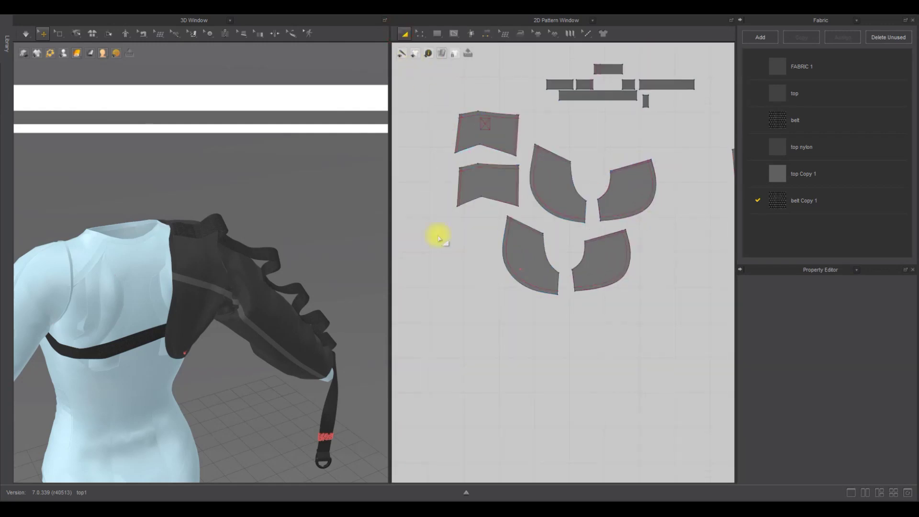
Step: Remove the pin from the back shoulder piece and pull its lower edge down while simulating
right_drag(288, 262, 248, 231)
scroll(242, 241, up, 3)
middle_drag(234, 252, 295, 216)
key(space)
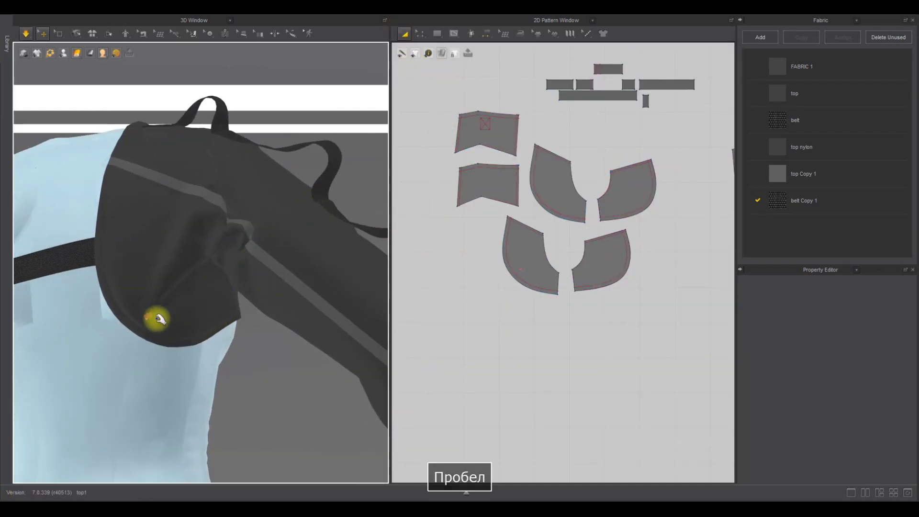
right_click(147, 316)
click(160, 322)
drag(209, 331, 222, 354)
key(space)
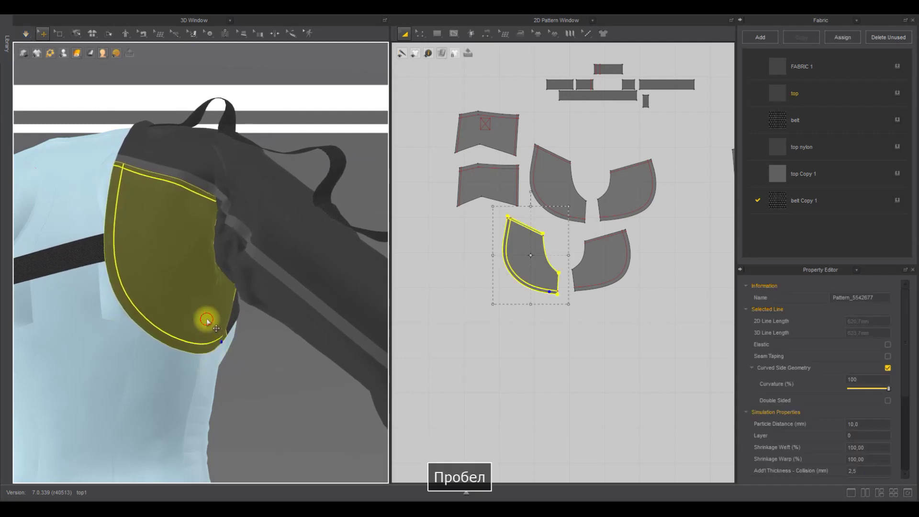
right_click(179, 301)
click(205, 61)
click(298, 131)
scroll(297, 130, down, 5)
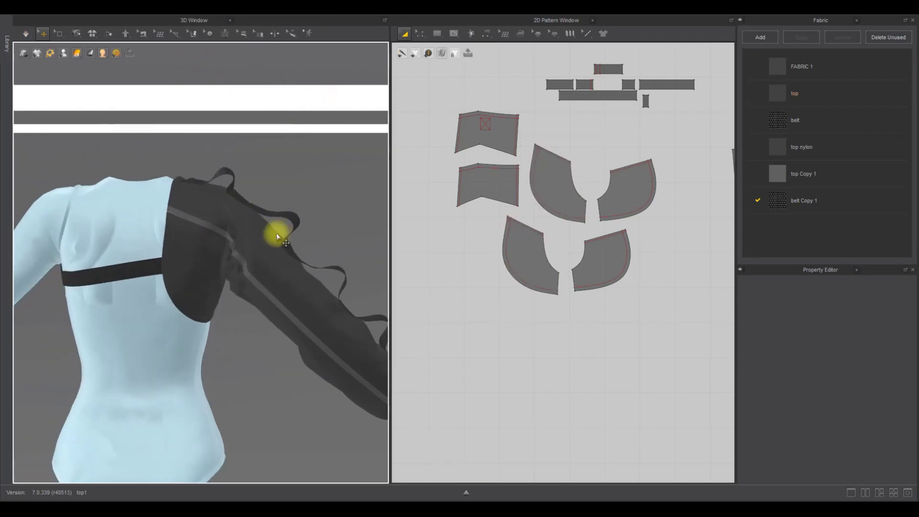
Step: Inspect the chest strap sections from the back and under the arm, and change the garment's 3D rendering style
click(245, 282)
click(150, 274)
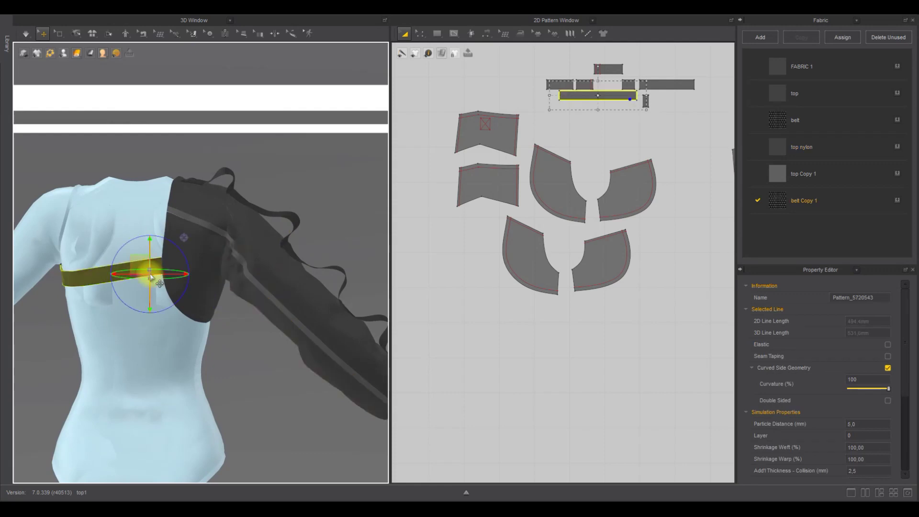
right_drag(150, 277, 285, 286)
middle_drag(454, 229, 403, 277)
right_drag(230, 253, 206, 247)
click(149, 271)
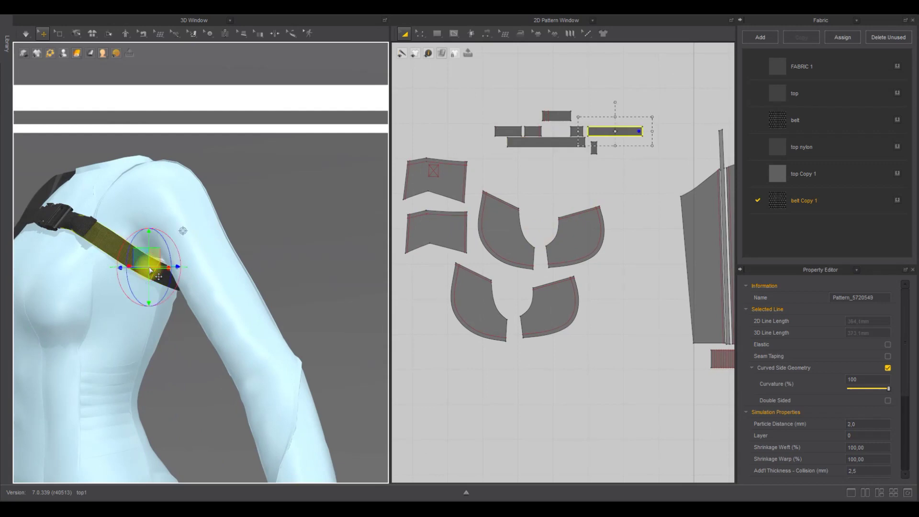
mouse_move(77, 55)
click(85, 97)
Step: Merge the front and back chest strap patterns along their shared short edge under the arm
click(149, 269)
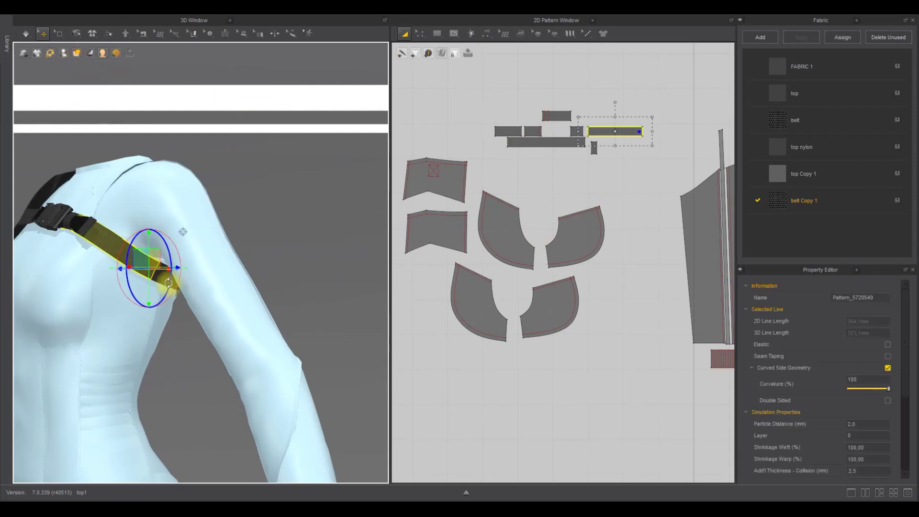
key(z)
click(640, 132)
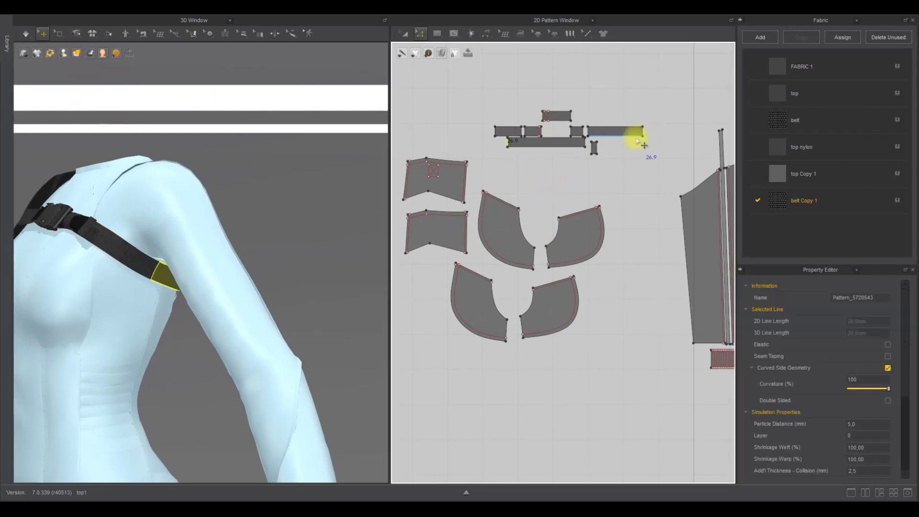
right_click(642, 132)
click(667, 219)
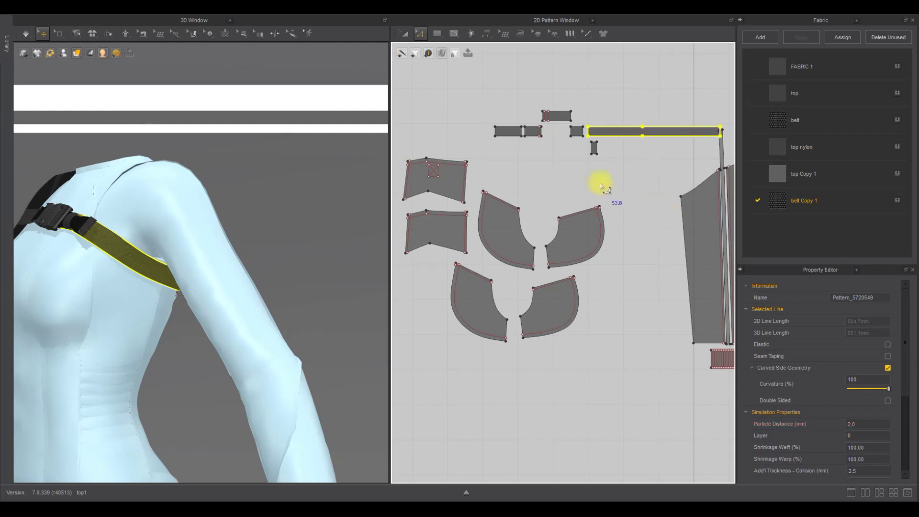
Step: Move the merged chest strap pattern above the small strap pieces in the pattern layout
right_drag(185, 194, 228, 280)
middle_drag(617, 192, 486, 207)
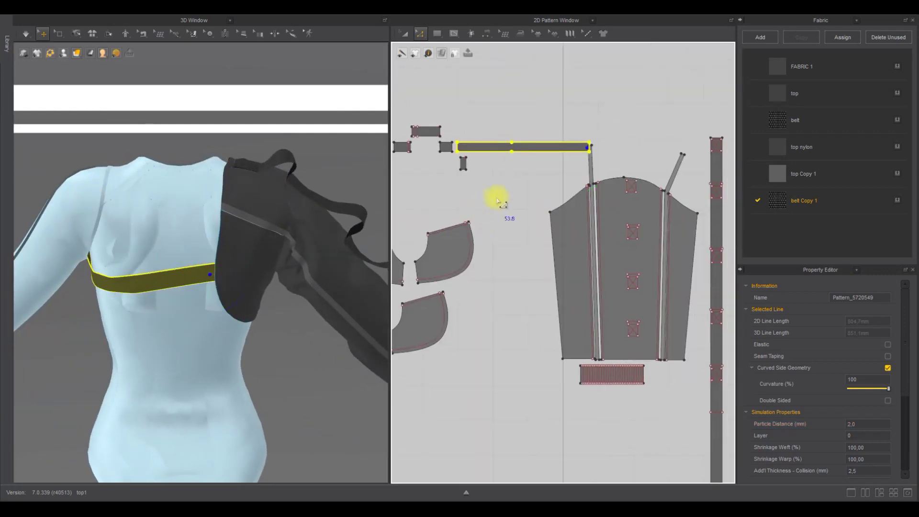
click(486, 207)
click(404, 34)
drag(500, 150, 398, 118)
middle_drag(496, 135, 627, 145)
scroll(627, 145, up, 3)
Step: Arrange the small strap pieces in one straight row beneath the long chest strap pattern
drag(427, 160, 421, 133)
drag(472, 163, 466, 135)
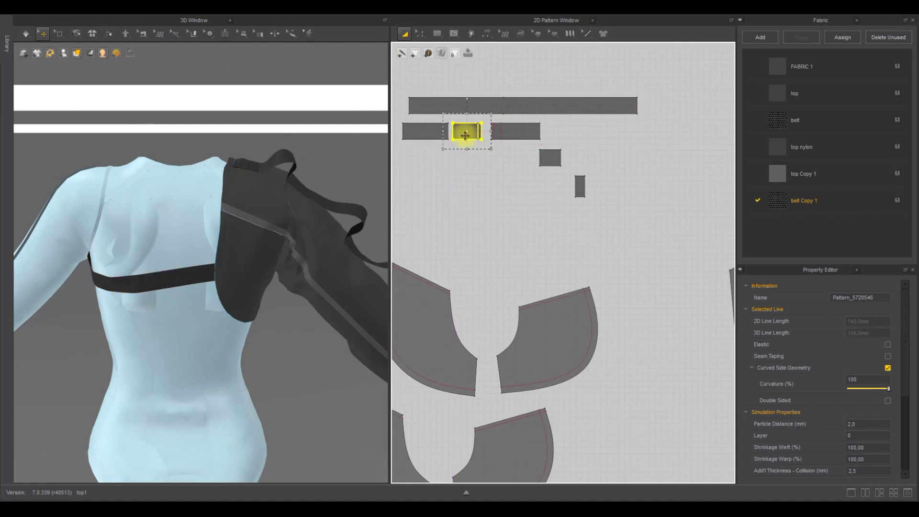
scroll(465, 135, up, 2)
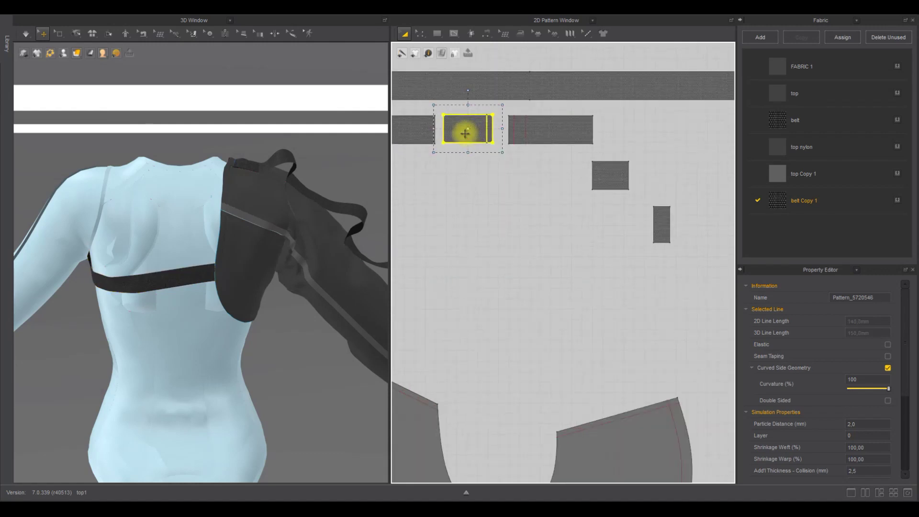
drag(608, 179, 616, 133)
drag(662, 228, 669, 191)
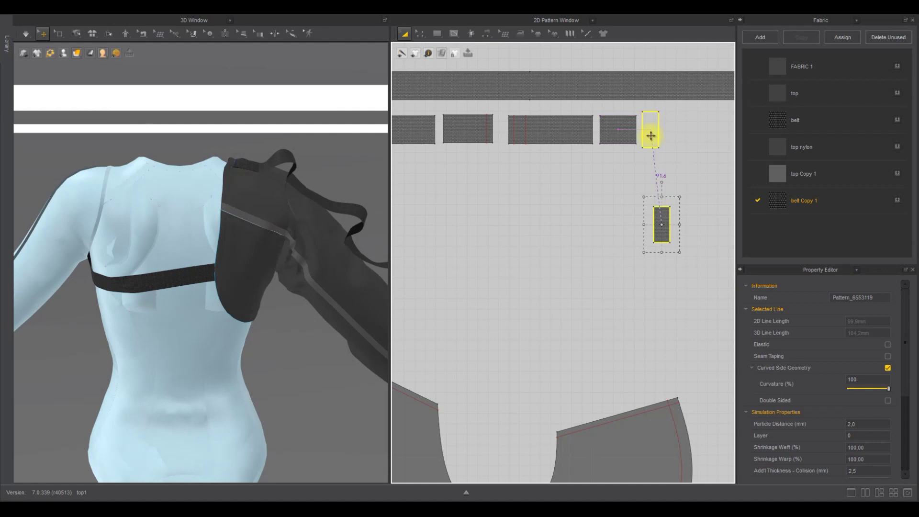
drag(651, 136, 651, 135)
click(266, 207)
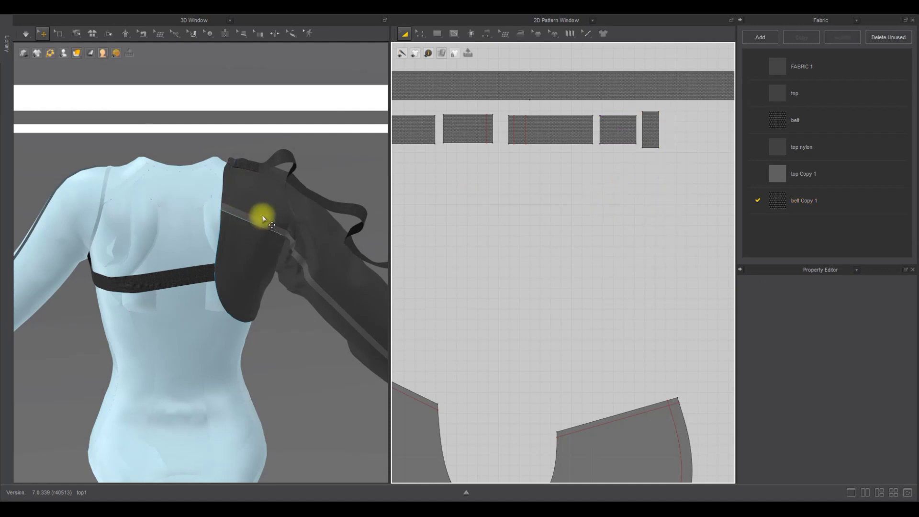
Step: Extend the short end of the long chest strap pattern with a pattern outline offset
click(204, 272)
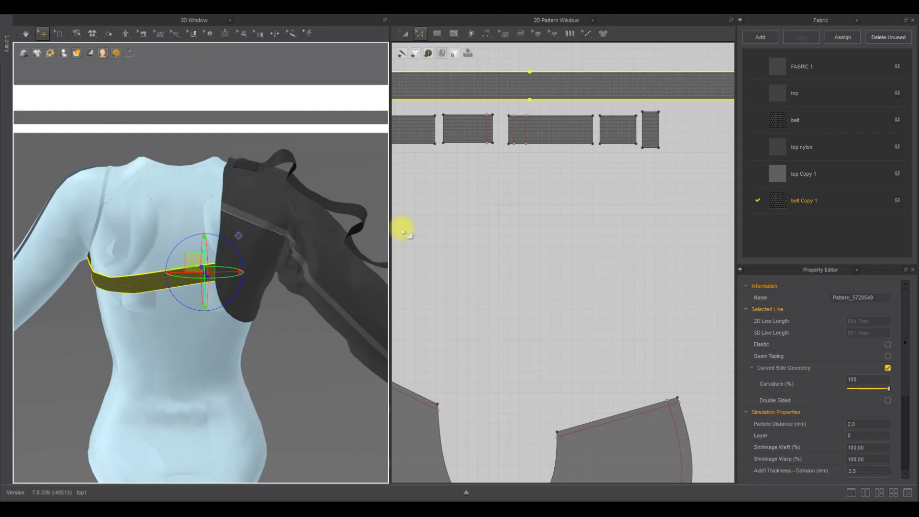
scroll(437, 210, down, 4)
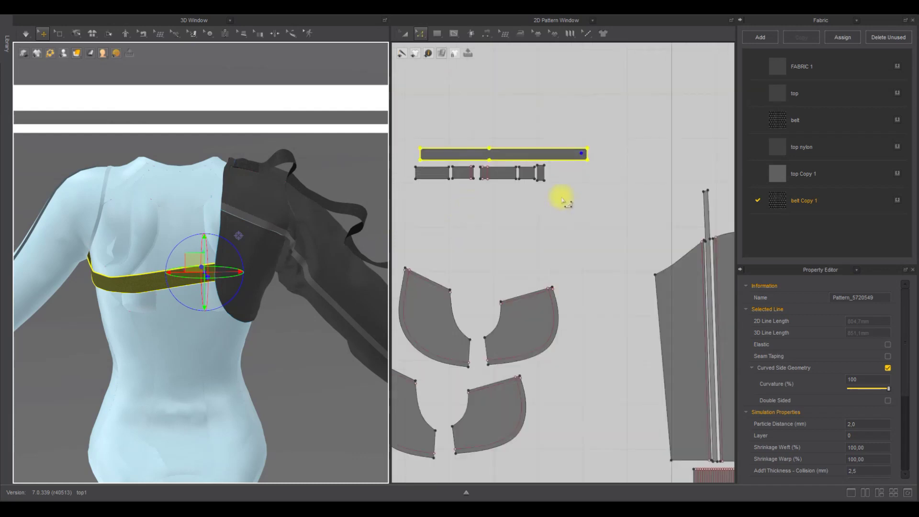
click(584, 198)
scroll(471, 205, up, 5)
scroll(468, 201, down, 3)
middle_drag(285, 218, 261, 200)
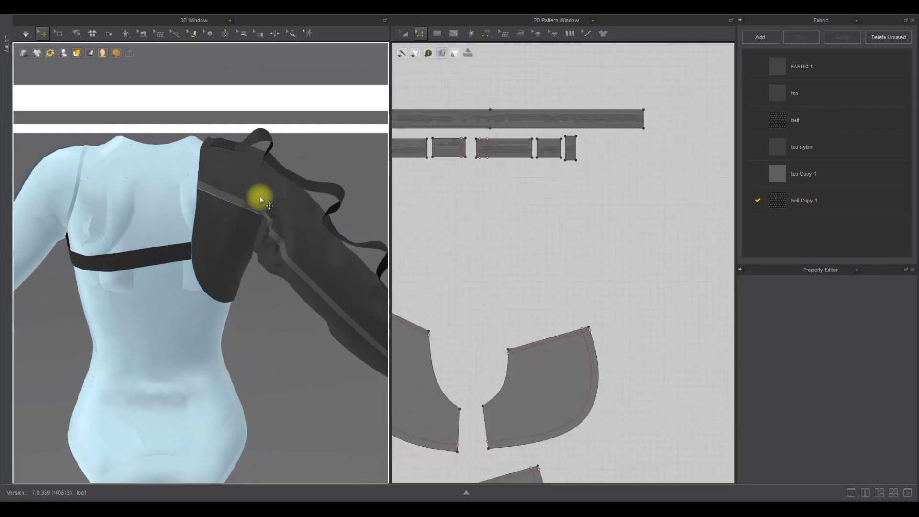
scroll(220, 225, up, 3)
click(178, 251)
click(582, 192)
click(644, 126)
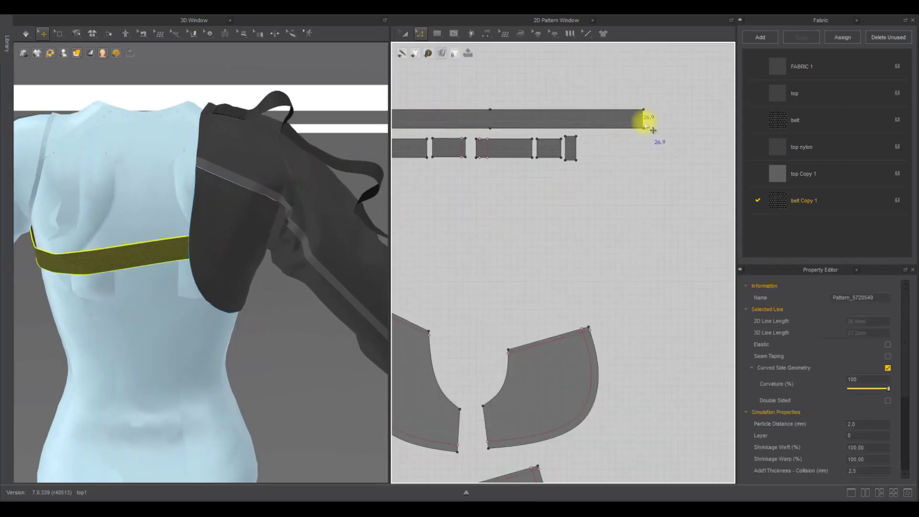
right_click(644, 123)
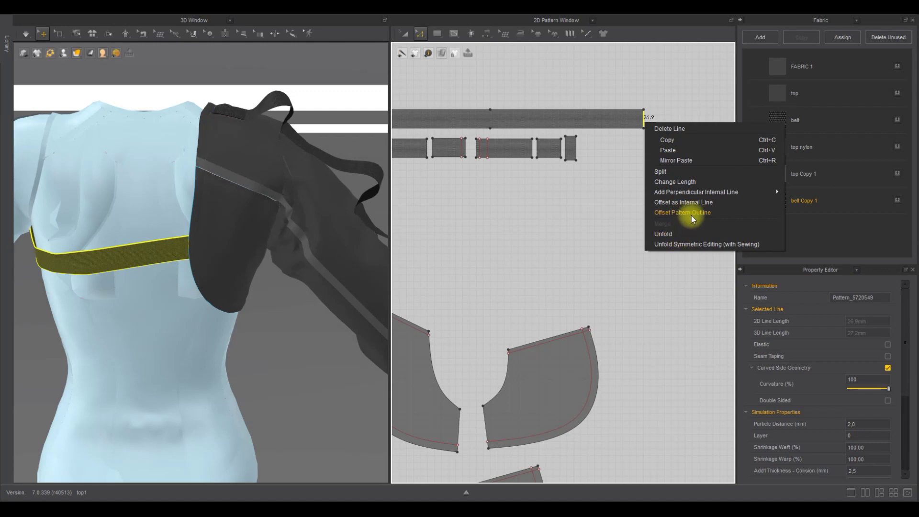
click(691, 214)
click(422, 315)
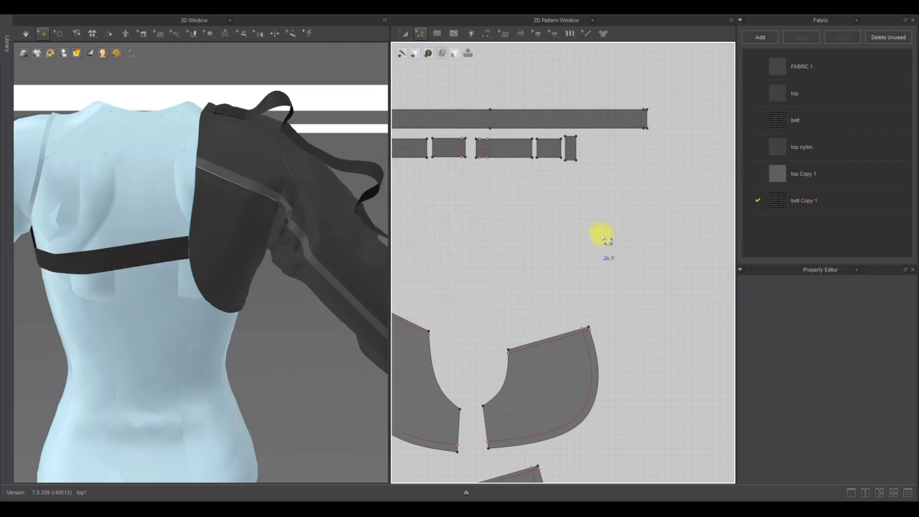
Step: Select the mesh at the extended end of the chest strap and pull it outward over the shoulder panel on the avatar
middle_drag(602, 237, 557, 235)
click(453, 33)
scroll(584, 113, up, 3)
click(573, 133)
scroll(232, 211, up, 5)
click(59, 33)
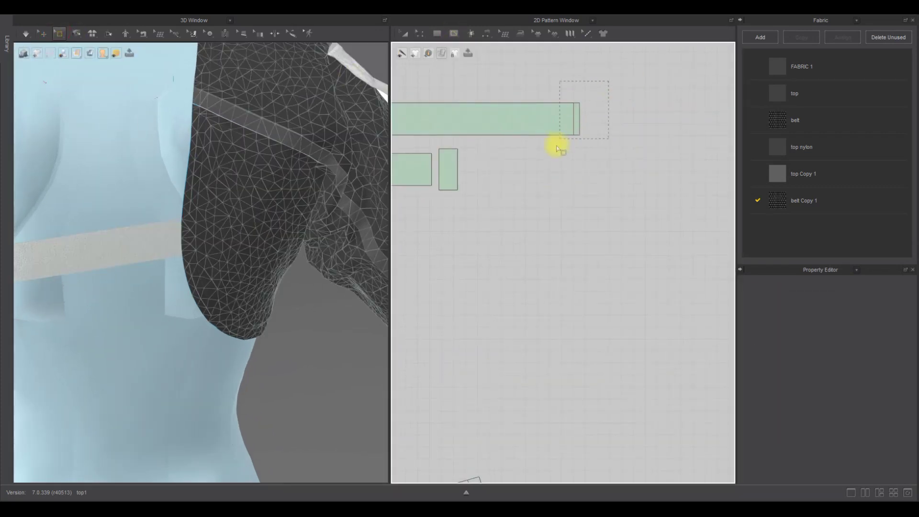
drag(609, 82, 556, 145)
right_drag(215, 240, 240, 243)
drag(189, 250, 206, 263)
Step: Delete the seam that joins the extended end of the chest strap to the shoulder panel
click(420, 33)
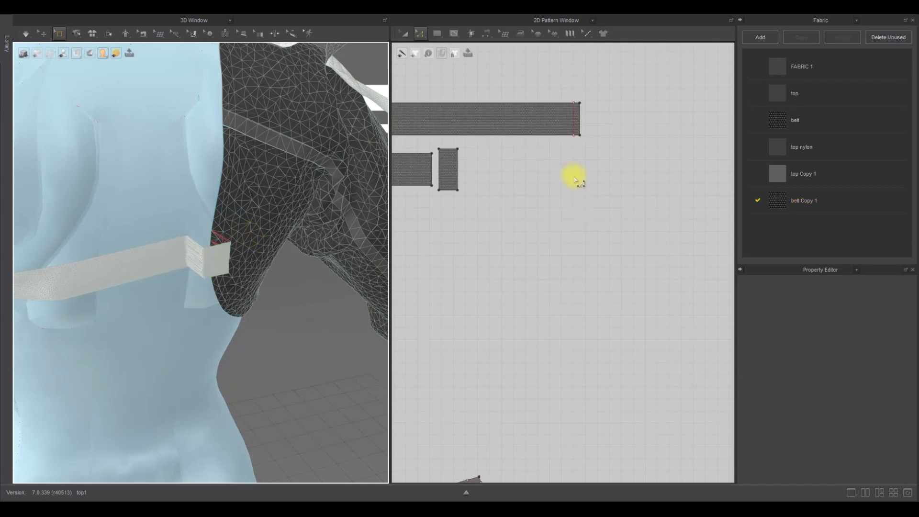
key(n)
click(582, 124)
scroll(582, 123, down, 3)
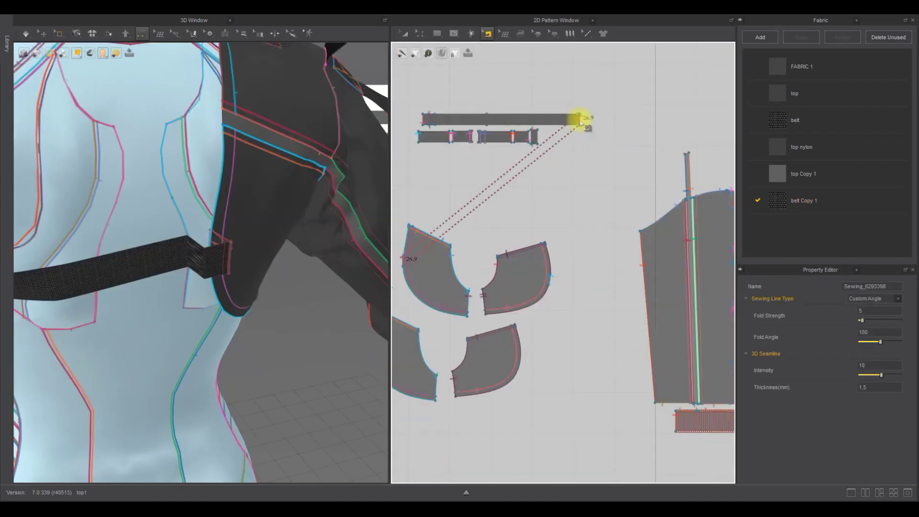
key(Delete)
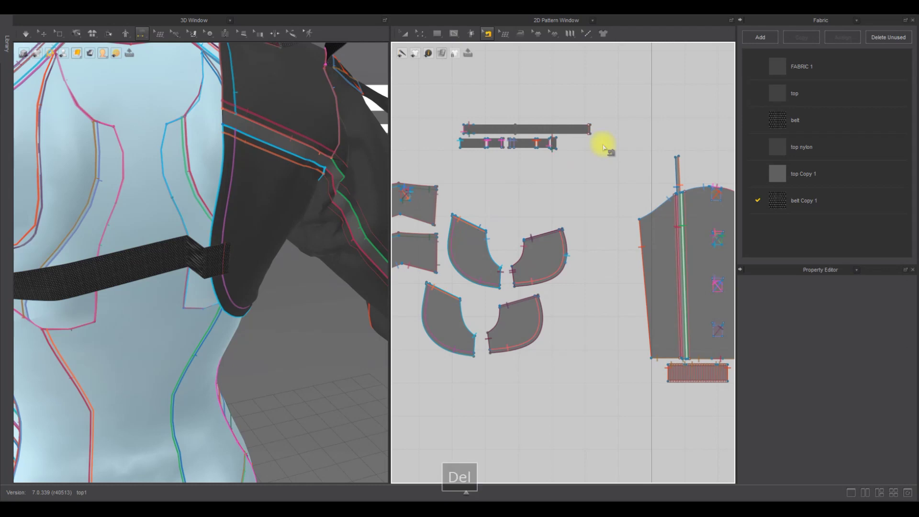
Step: Sew the internal line near the chest strap's end to the inner seam line along the curved side of the shoulder panel
scroll(593, 134, up, 3)
key(ctrl+z)
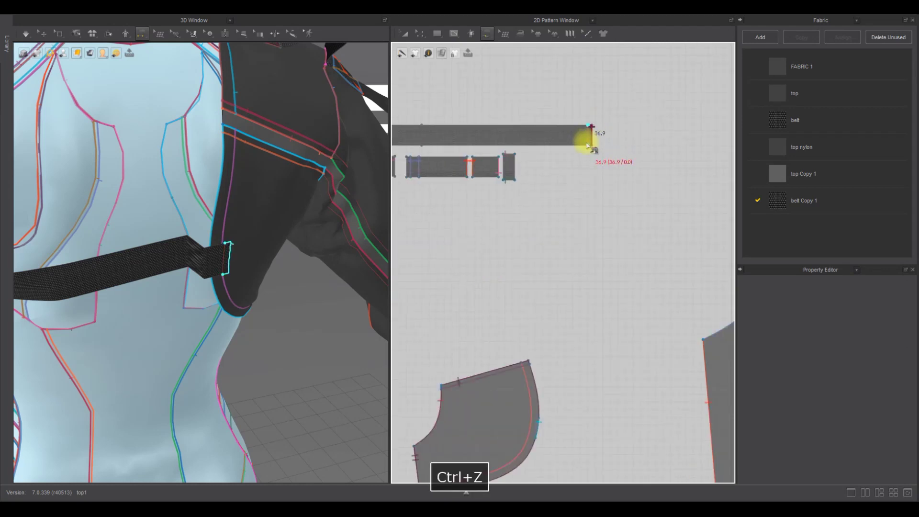
scroll(589, 145, up, 3)
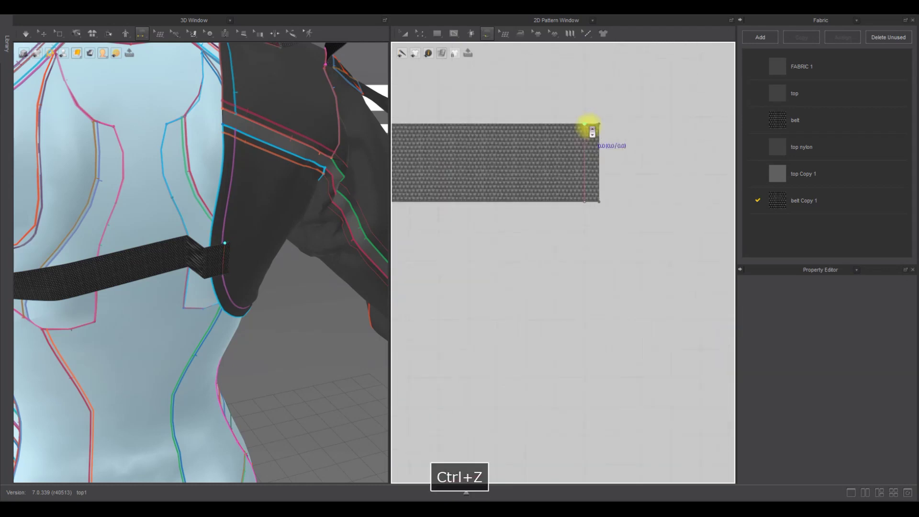
click(585, 201)
scroll(537, 222, down, 6)
scroll(507, 280, up, 4)
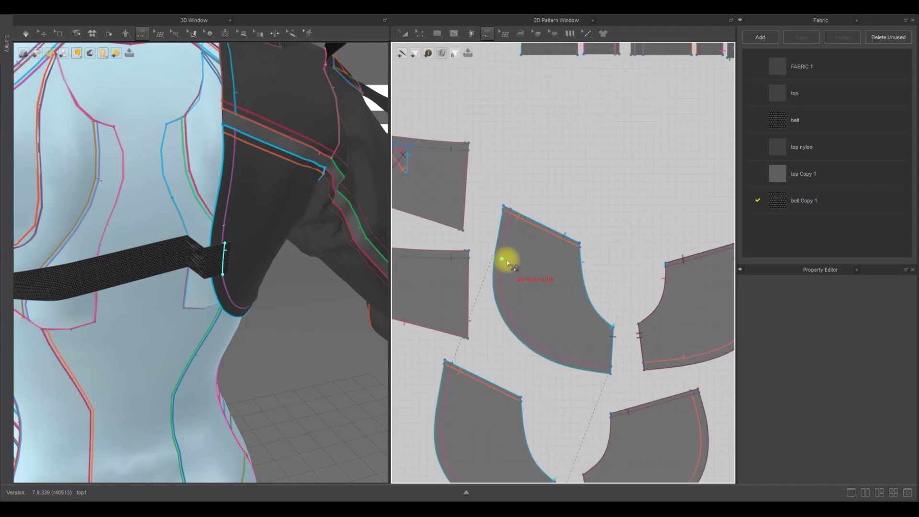
click(501, 273)
click(503, 291)
Step: Simulate the garment to settle the newly sewn chest strap end against the shoulder panel
right_drag(309, 273, 281, 276)
key(space)
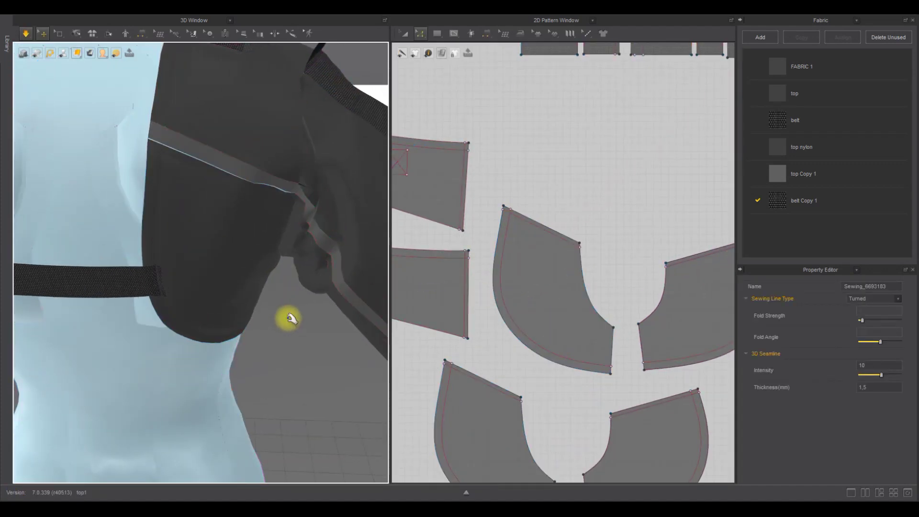
scroll(584, 207, down, 4)
scroll(584, 207, up, 4)
key(z)
click(583, 164)
click(585, 230)
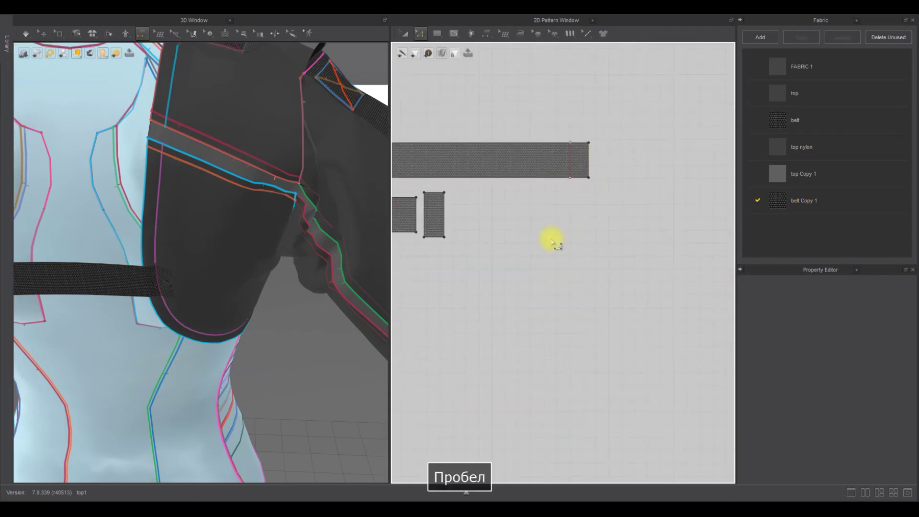
key(space)
key(space)
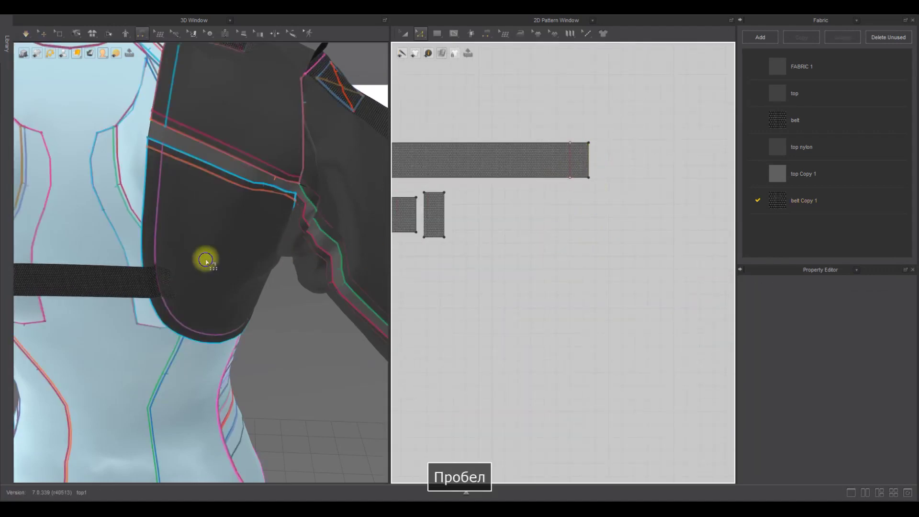
Step: Lengthen the chest strap pattern by moving its short end edge slightly outward
right_drag(205, 261, 227, 251)
click(418, 34)
scroll(283, 204, down, 2)
mouse_move(282, 204)
right_down()
mouse_move(252, 201)
mouse_move(273, 196)
right_up()
click(43, 34)
click(410, 274)
drag(589, 168, 600, 175)
Step: Draw an internal line straight across the chest strap's end section and fold the strap end along it in 3D
click(451, 33)
click(583, 145)
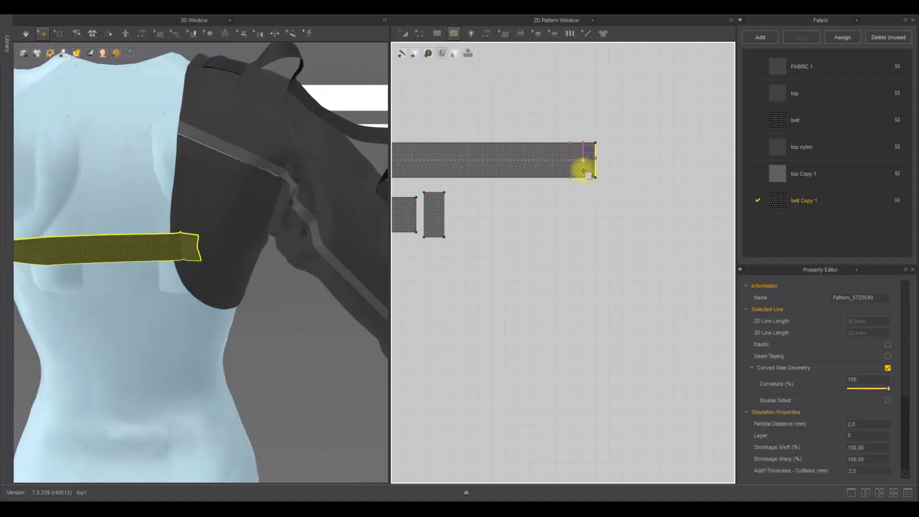
click(583, 176)
click(109, 33)
click(192, 244)
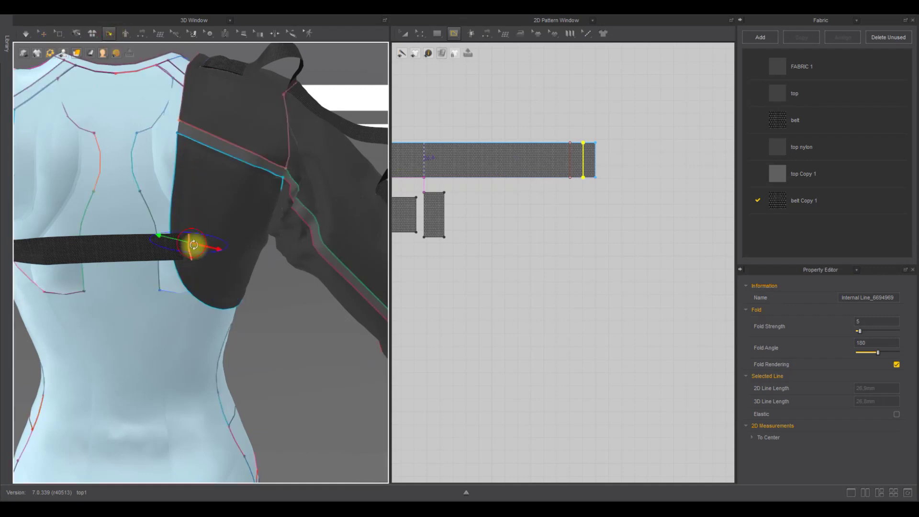
key(z)
Step: Extend the strap's end edge a little further and offset it as one internal line at 5.0 mm
click(439, 262)
click(640, 174)
key(z)
drag(595, 162, 604, 165)
right_click(605, 165)
click(612, 239)
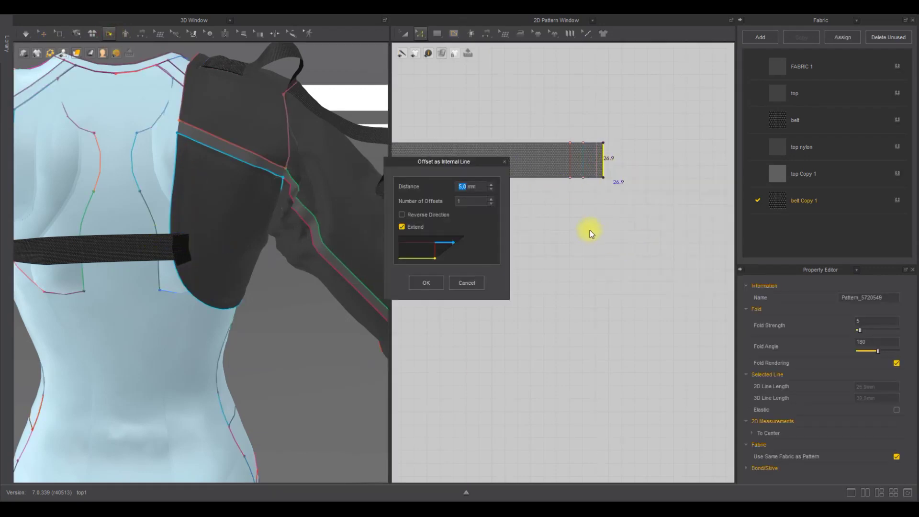
click(427, 282)
click(597, 148)
click(496, 248)
Step: Simulate the folded chest strap end against the shoulder panel
scroll(226, 232, up, 5)
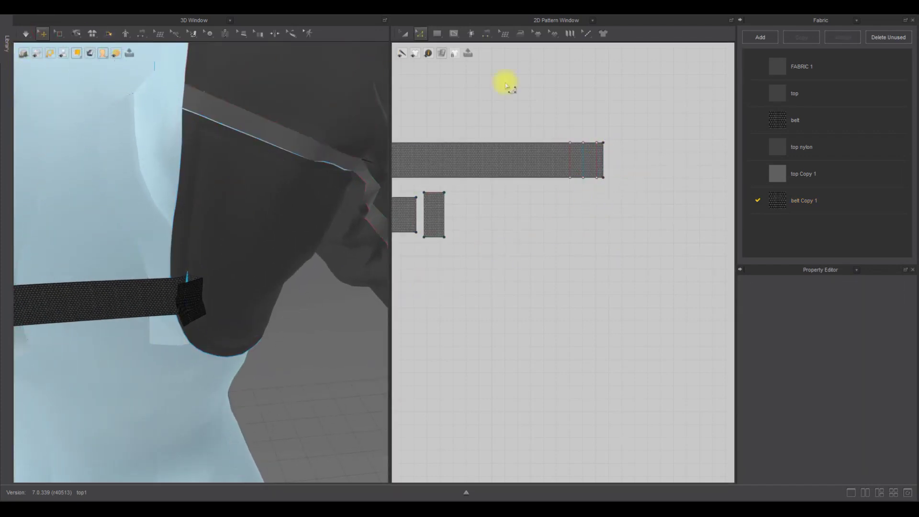
key(space)
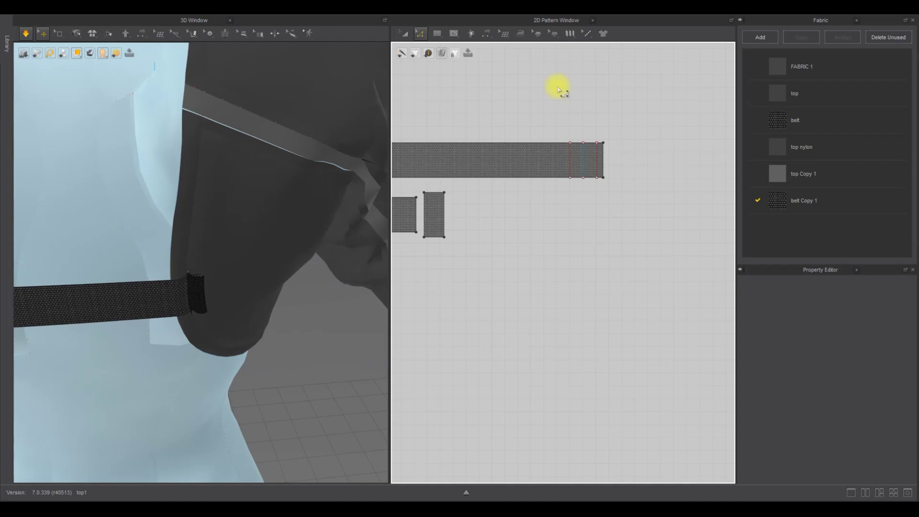
key(space)
Step: Change the garment's 3D rendering style and inspect the sleeve, chest strap and cuff from the front
scroll(164, 181, down, 5)
click(82, 68)
scroll(177, 130, down, 2)
right_drag(177, 129, 380, 129)
scroll(288, 134, up, 3)
middle_drag(210, 154, 323, 122)
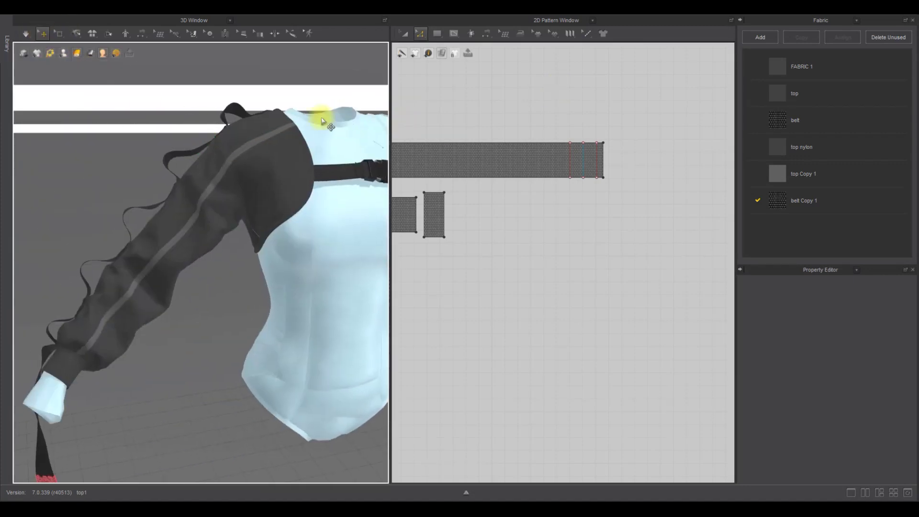
right_drag(322, 121, 279, 129)
scroll(517, 137, down, 7)
right_drag(195, 262, 171, 258)
middle_drag(171, 259, 214, 209)
right_drag(213, 209, 221, 209)
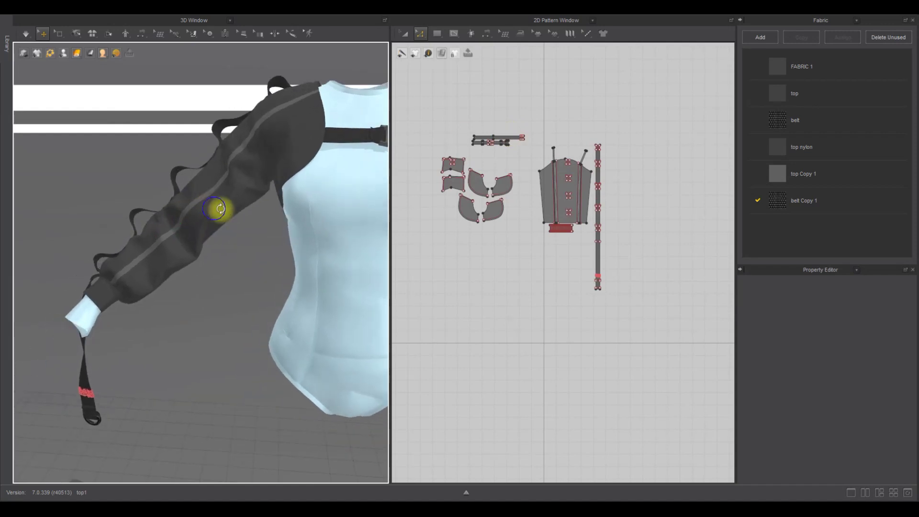
scroll(219, 204, up, 3)
middle_drag(220, 203, 264, 244)
Step: Create an over layer clone of the ribbed cuff pattern, place it just below the original and simulate it
click(235, 260)
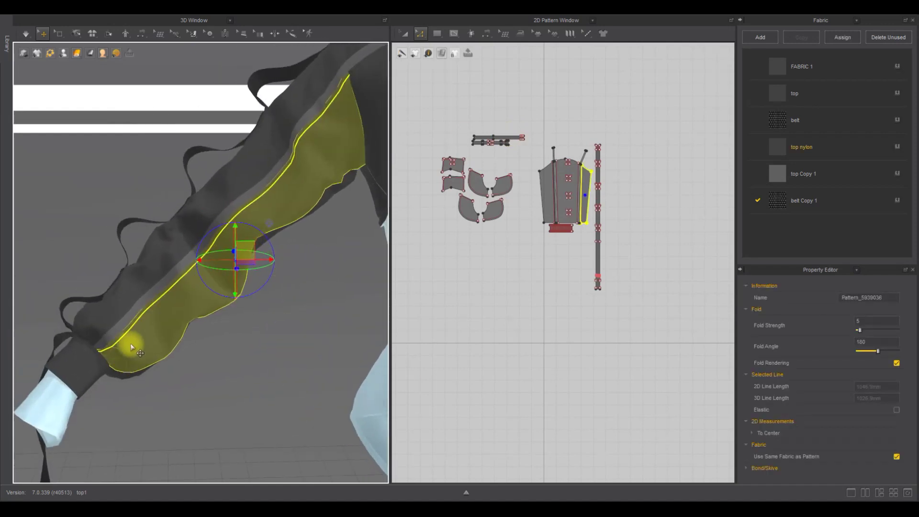
click(85, 360)
scroll(582, 241, up, 7)
click(405, 34)
right_click(524, 196)
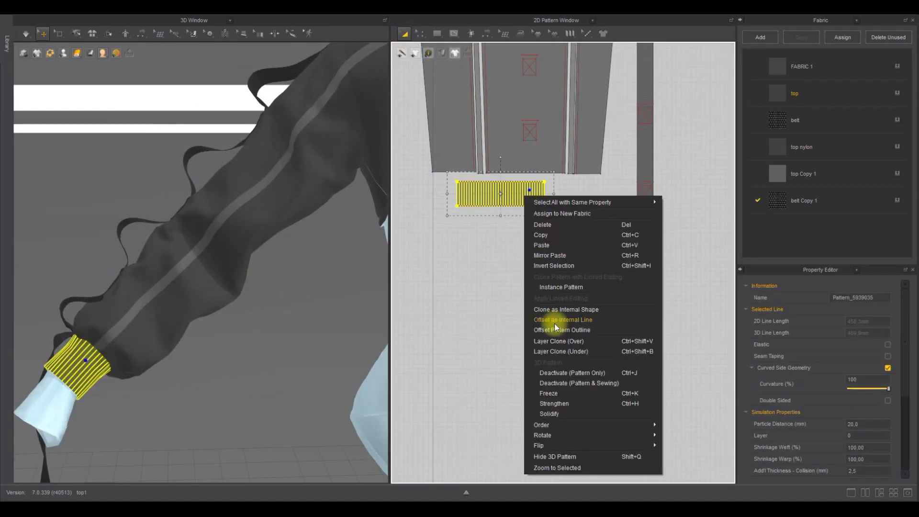
click(558, 340)
click(502, 224)
click(489, 285)
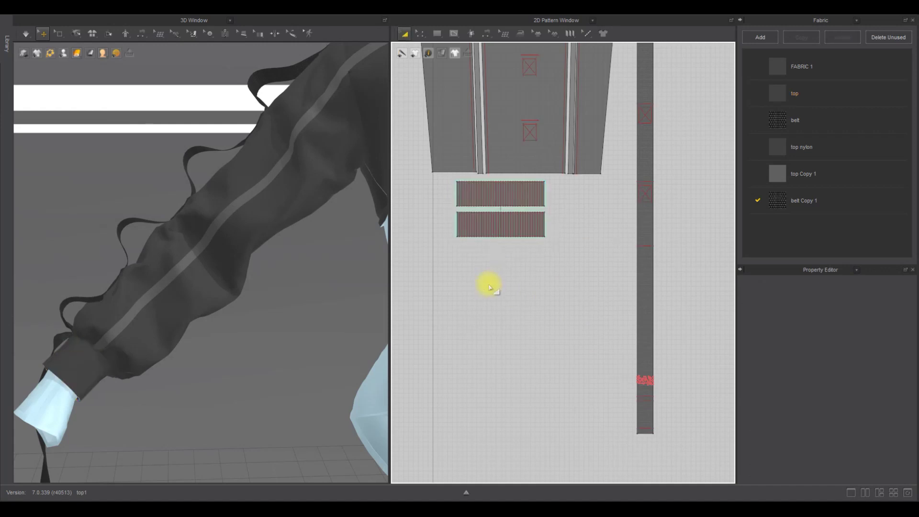
key(space)
key(space)
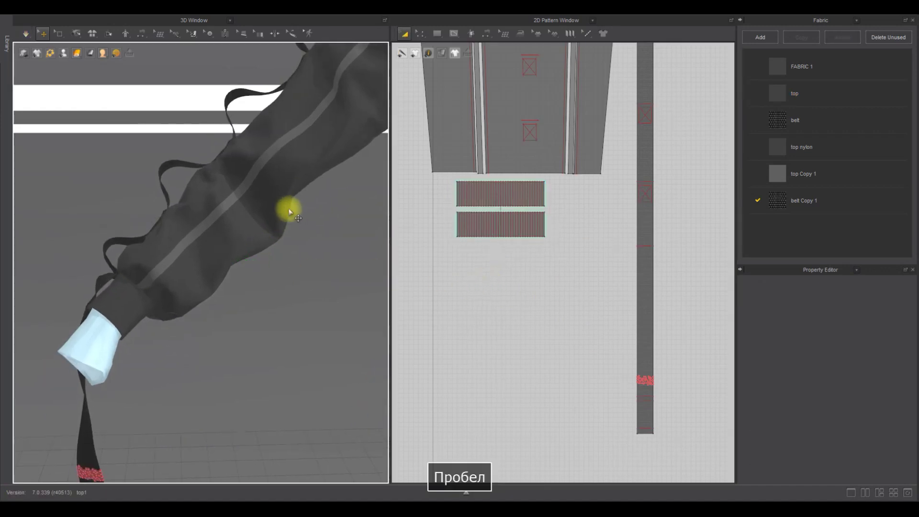
Step: Change the particle distance of both cuff patterns together and simulate the sleeve
click(84, 332)
click(588, 258)
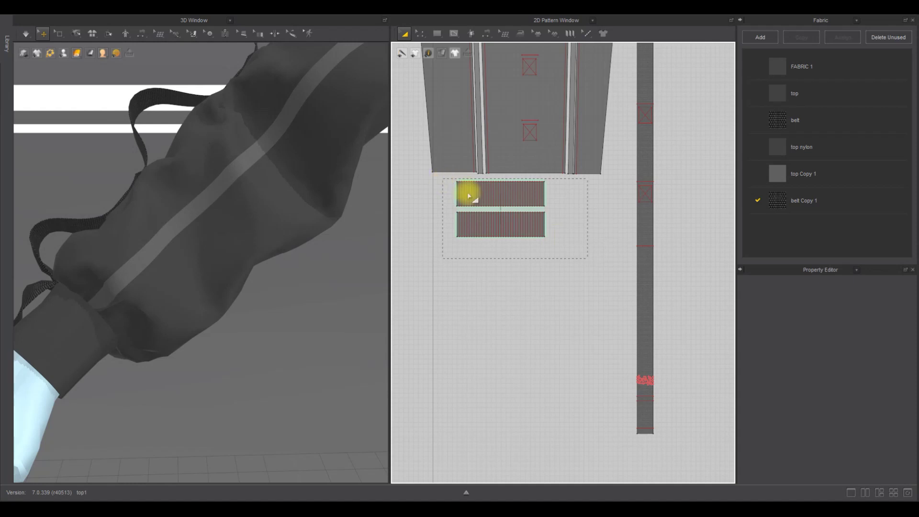
drag(447, 183, 447, 184)
double_click(872, 421)
key(space)
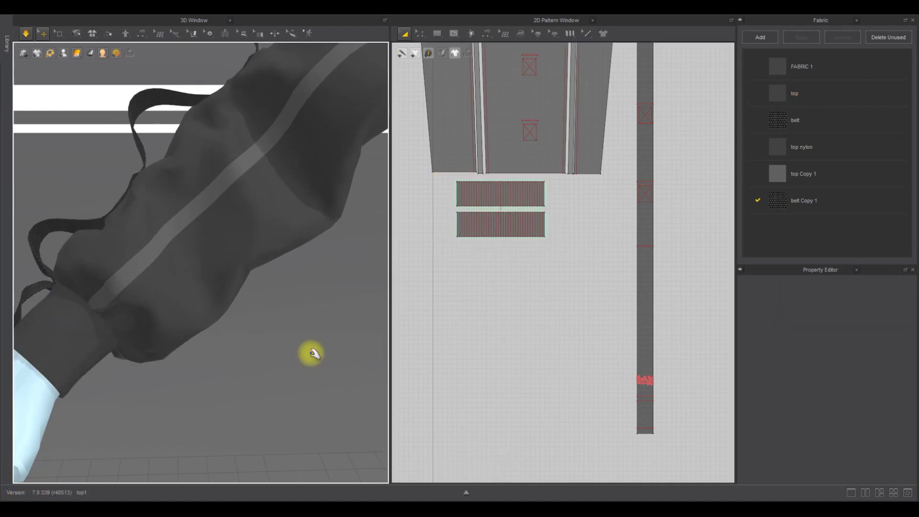
key(space)
scroll(310, 350, down, 3)
scroll(171, 370, up, 5)
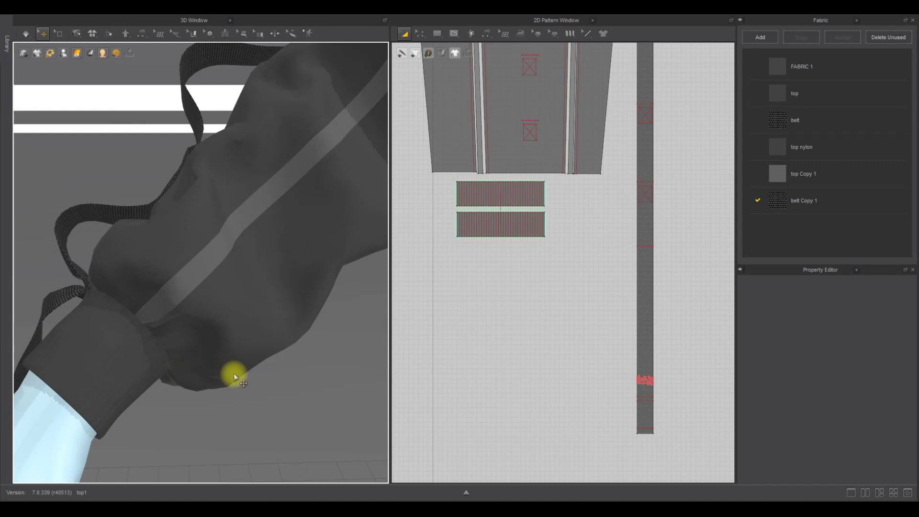
Step: Layer-clone the three main sleeve panels, place the copies on the far side of the long vertical belt pattern and simulate
click(245, 260)
click(186, 219)
scroll(434, 239, down, 5)
scroll(437, 223, up, 4)
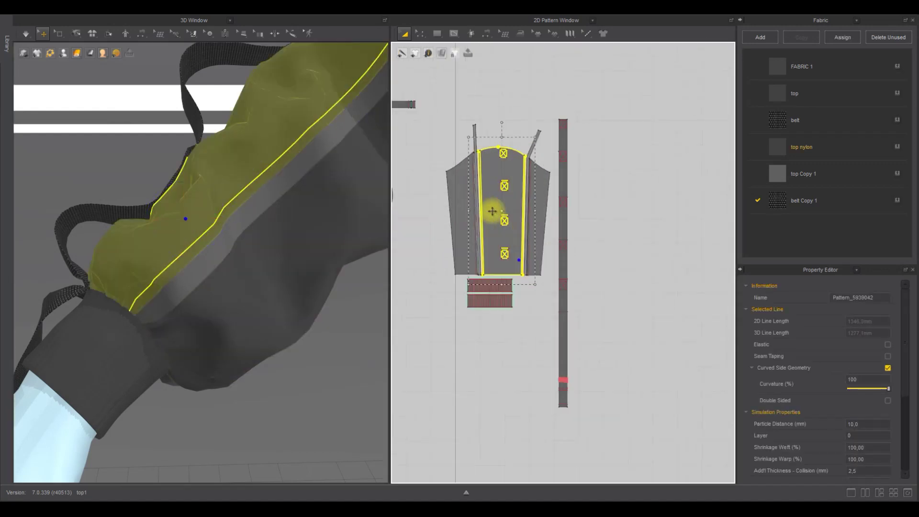
shift+click(433, 224)
shift+click(550, 197)
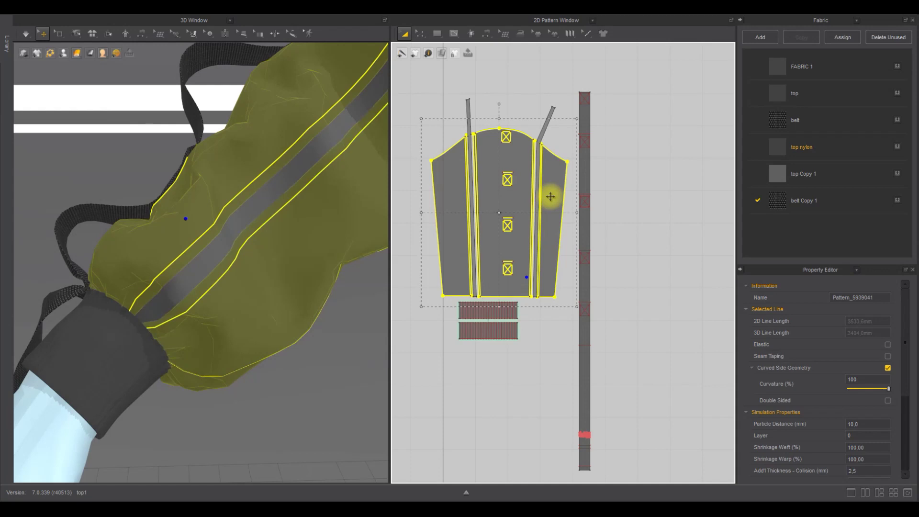
right_click(550, 197)
click(608, 182)
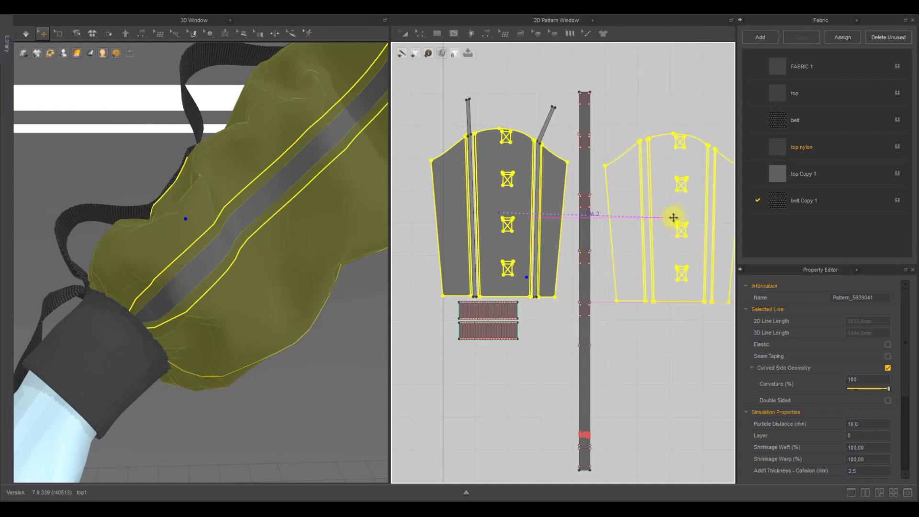
click(674, 219)
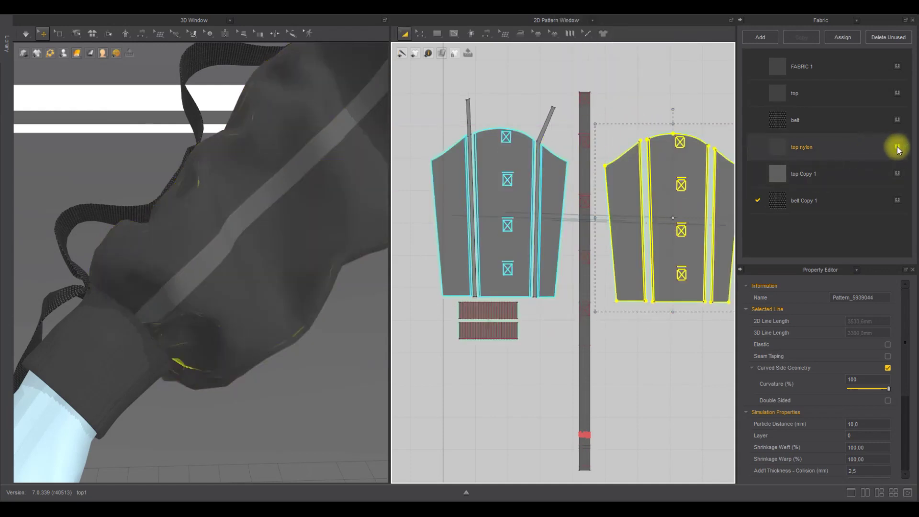
click(673, 376)
key(space)
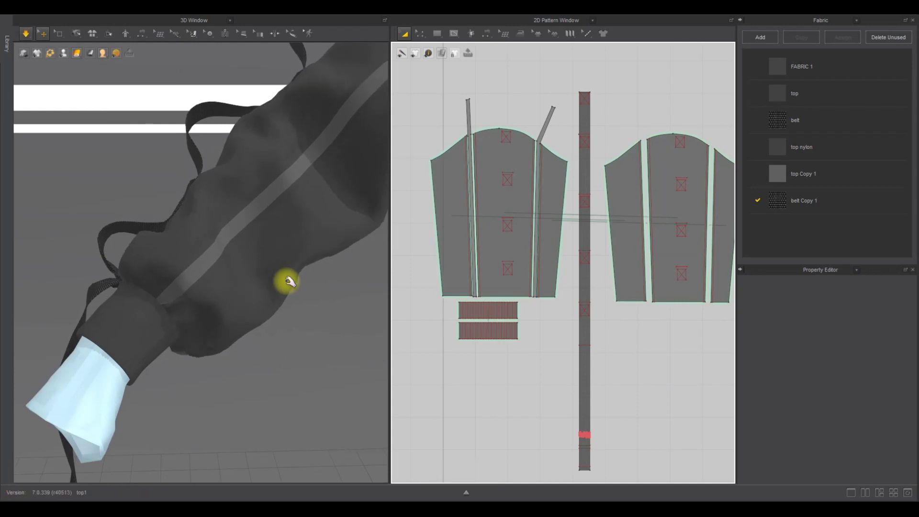
Step: Stop the simulation and examine the cloned sleeve panels, their folds and seams from several angles
key(space)
middle_drag(315, 253, 256, 297)
scroll(238, 266, up, 2)
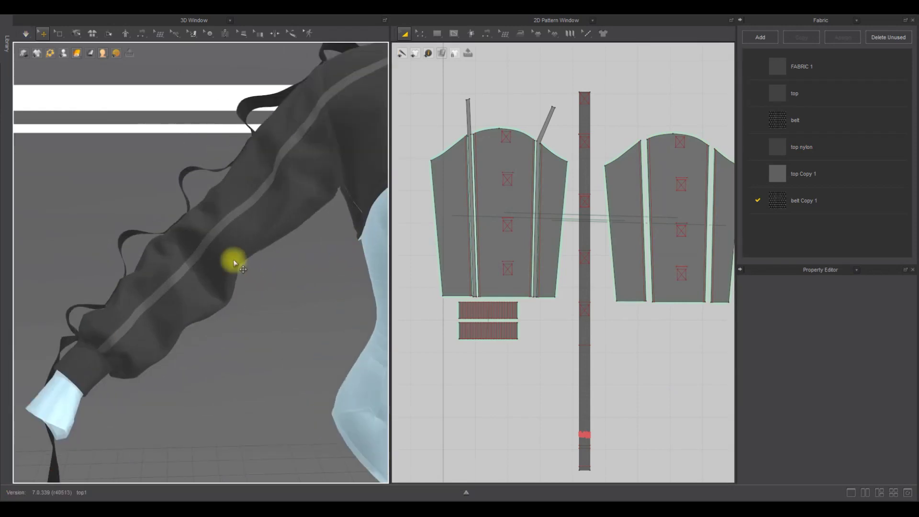
click(228, 256)
shift+click(157, 256)
right_drag(157, 259, 189, 275)
shift+click(188, 277)
click(352, 208)
right_drag(348, 210, 309, 241)
scroll(536, 221, down, 4)
Step: Check the chest strap's fit from the side and set the thickness of the belt Copy 1 fabric to 1.50 mm
click(167, 193)
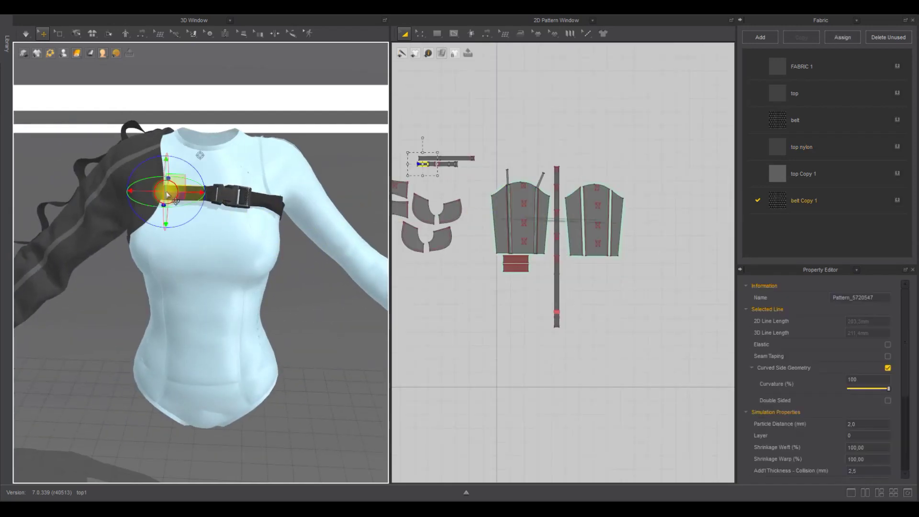
middle_drag(403, 186, 476, 229)
scroll(187, 163, up, 3)
middle_drag(187, 162, 279, 259)
scroll(279, 258, up, 2)
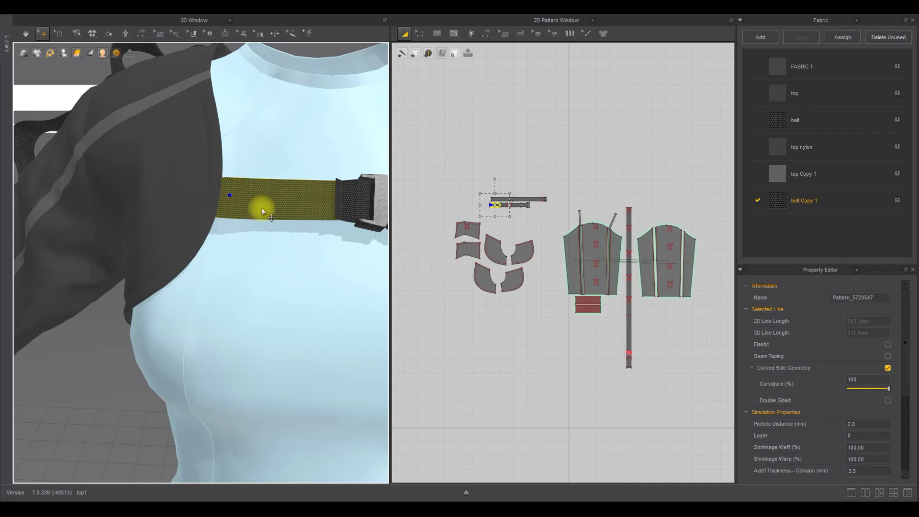
right_drag(263, 211, 312, 252)
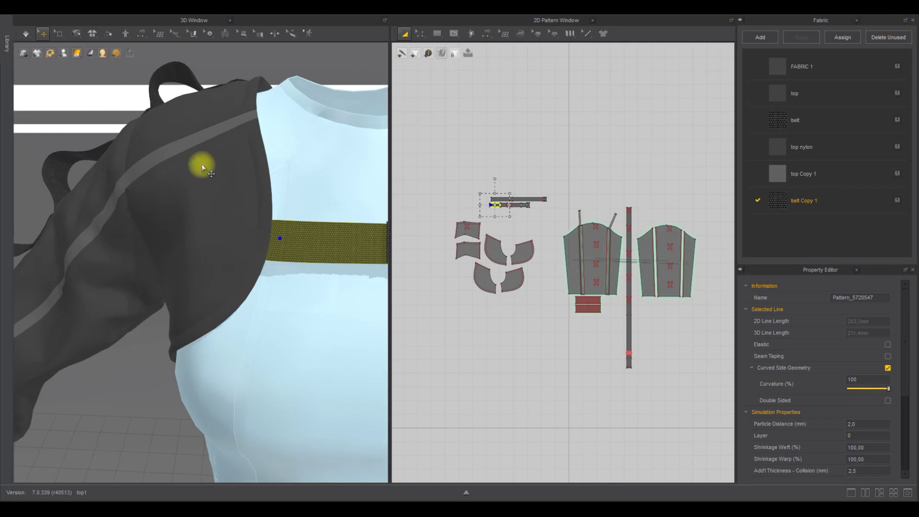
right_drag(202, 152, 268, 211)
click(316, 235)
right_drag(313, 232, 205, 187)
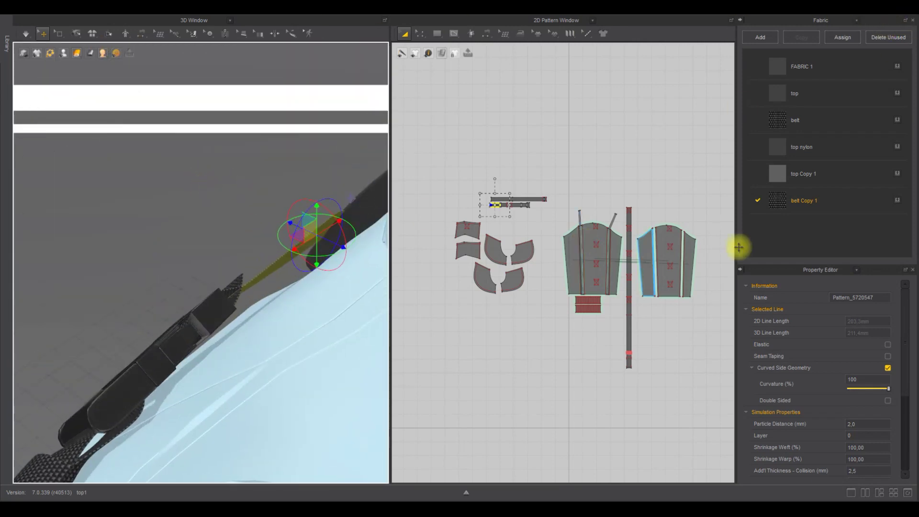
click(861, 195)
scroll(866, 447, down, 10)
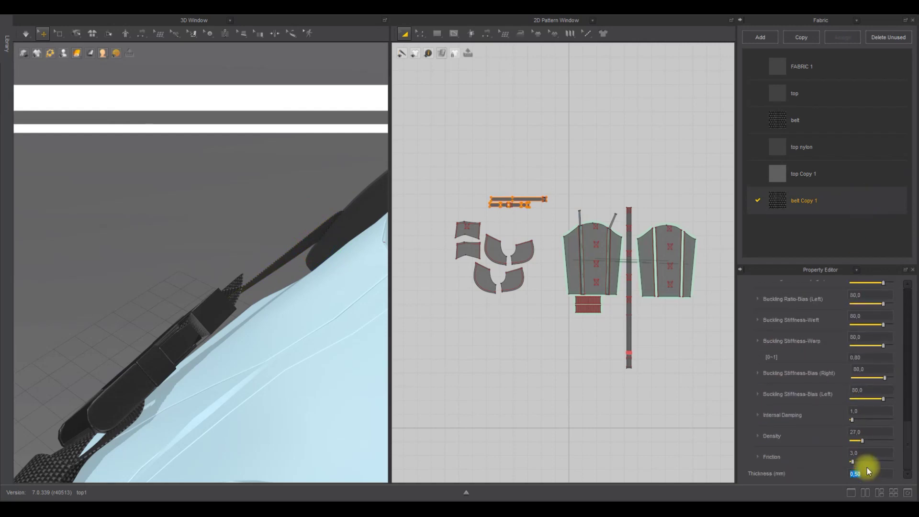
Step: Change the additional collision thickness of all the chest strap patterns together and simulate the garment
scroll(526, 194, up, 5)
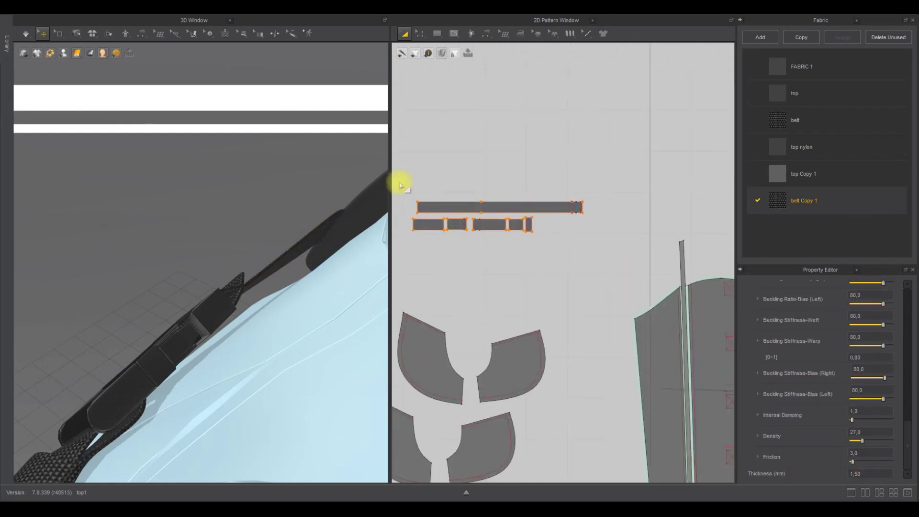
drag(400, 185, 620, 260)
scroll(869, 435, down, 2)
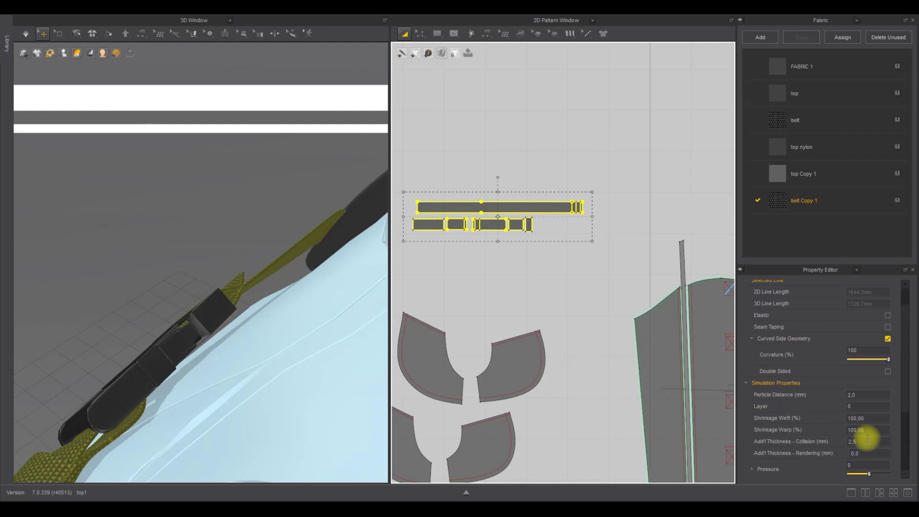
click(250, 234)
key(space)
key(space)
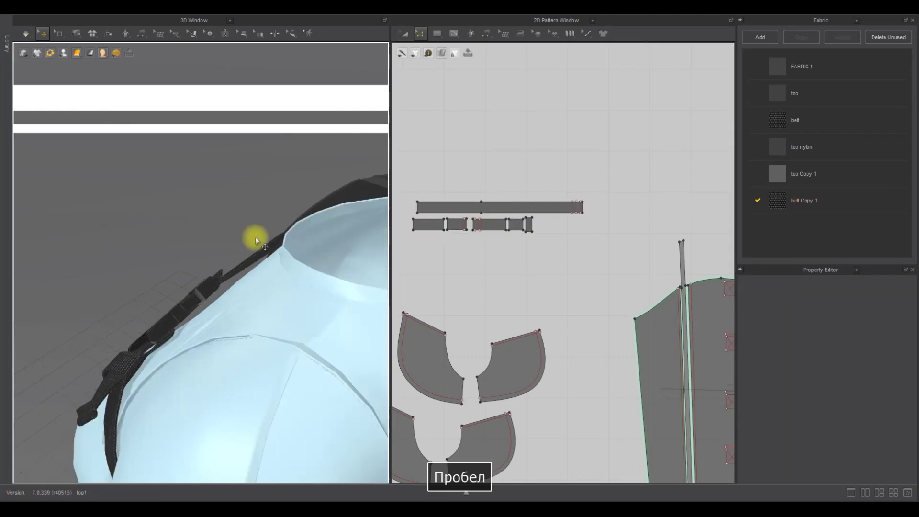
right_drag(262, 250, 324, 188)
Step: Move the long vertical belt pattern out from between the two sleeve panel sets to the far side of the copies
middle_drag(607, 250, 532, 236)
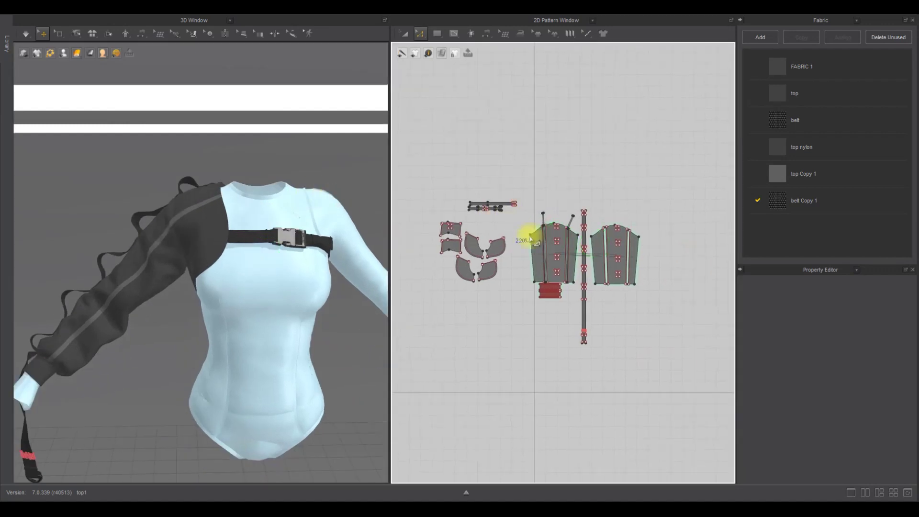
scroll(532, 236, up, 5)
click(404, 33)
click(611, 178)
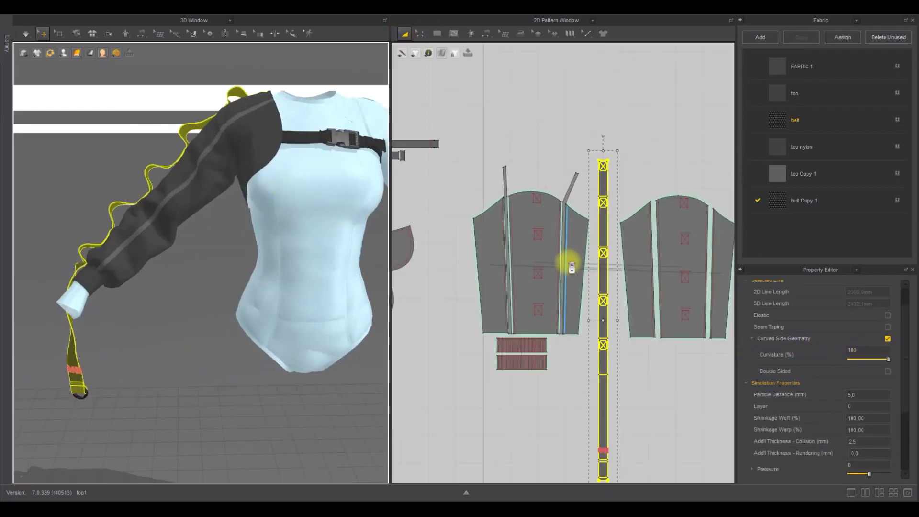
scroll(568, 263, down, 6)
scroll(561, 268, up, 5)
drag(607, 266, 737, 261)
scroll(441, 206, down, 1)
Step: Set the particle distance of all the original and cloned sleeve panels, including the narrow strips, to 5 mm
drag(439, 181, 611, 315)
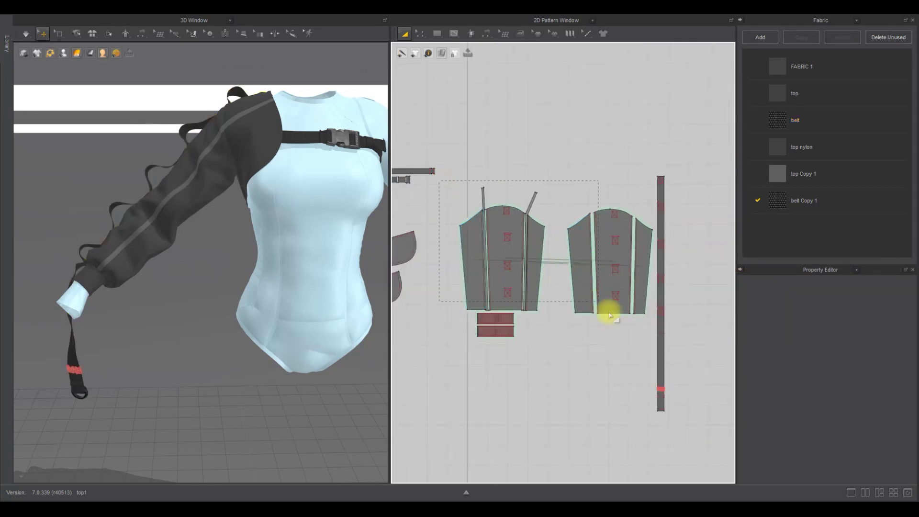
drag(649, 316, 649, 317)
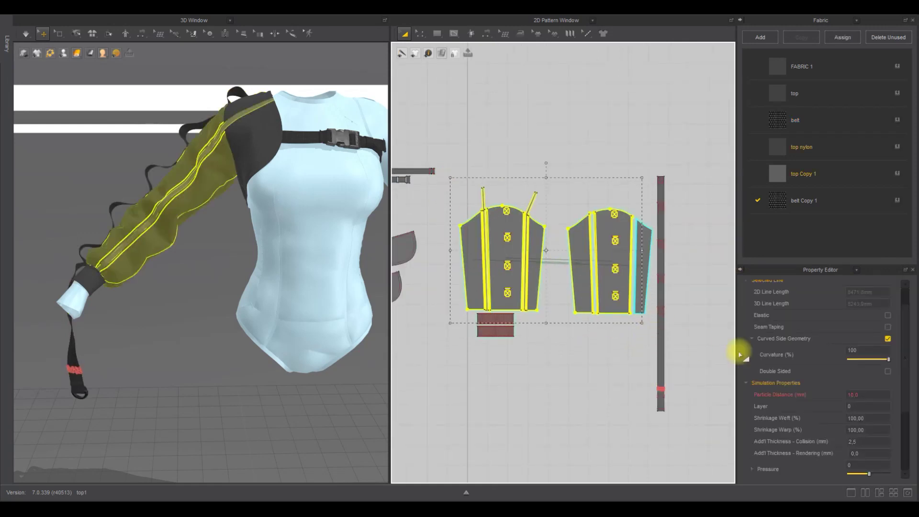
click(625, 353)
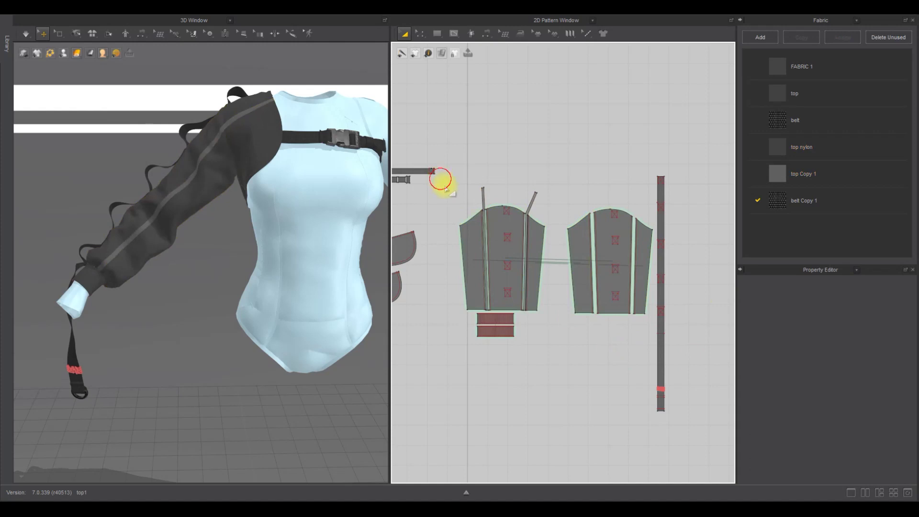
drag(654, 320, 652, 314)
click(869, 393)
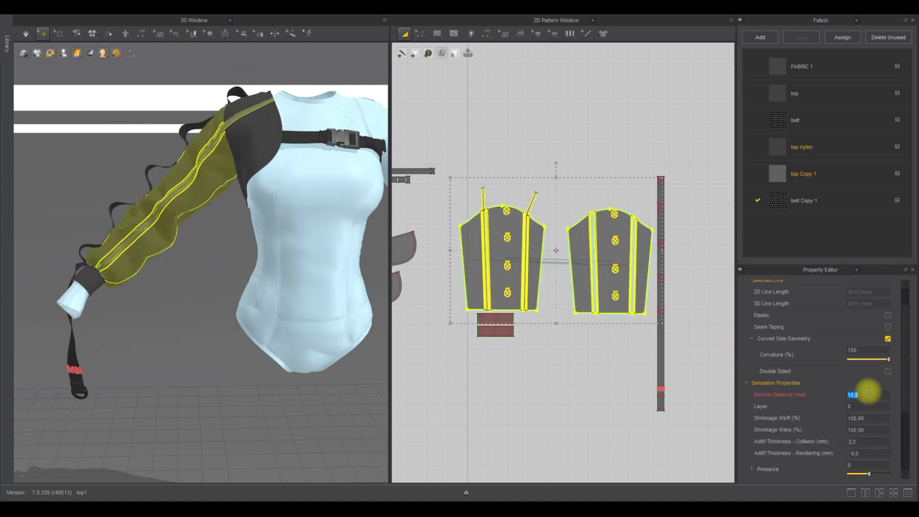
key(Return)
click(180, 313)
Step: Set the particle distance of both ribbed cuff patterns to 3 mm
scroll(172, 351, up, 4)
drag(544, 361, 506, 348)
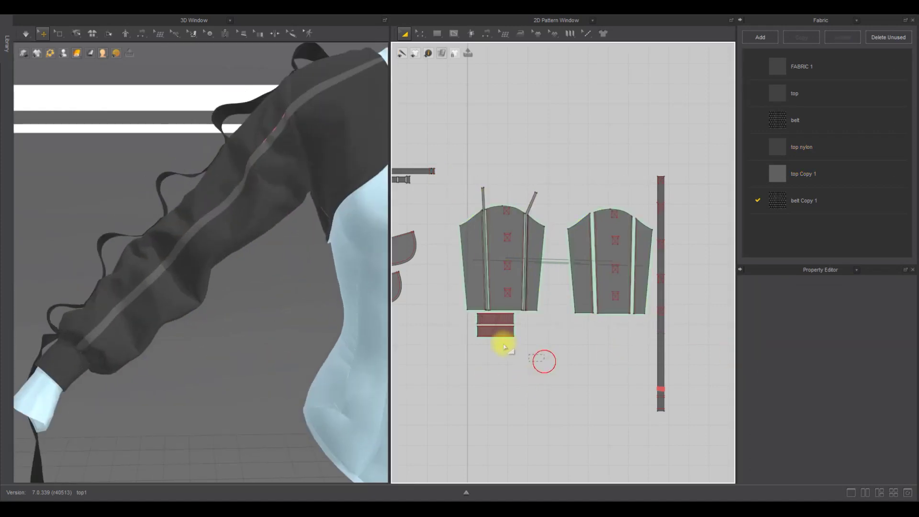
drag(460, 312, 458, 310)
click(863, 394)
text(3)
click(603, 390)
Step: Set the particle distance of the visible outer cuff to 2 mm and simulate the sleeve
click(77, 371)
click(858, 395)
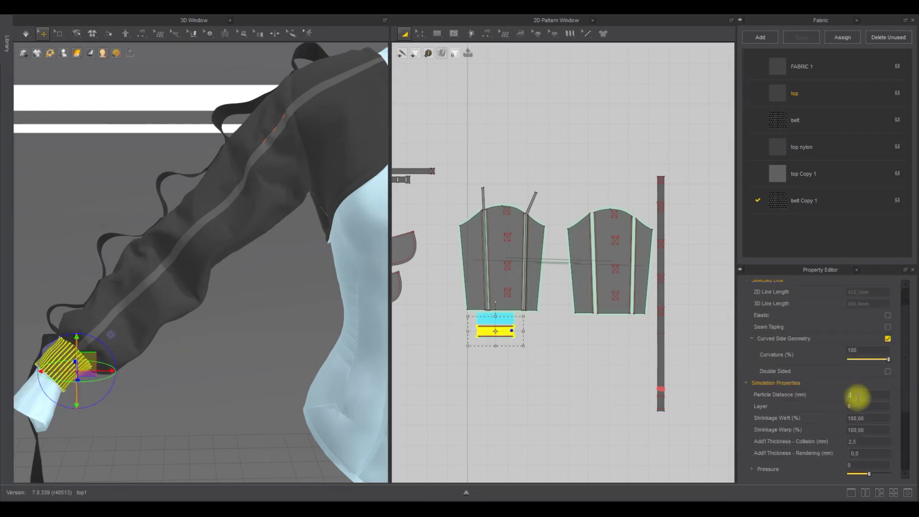
text(2)
click(216, 349)
key(space)
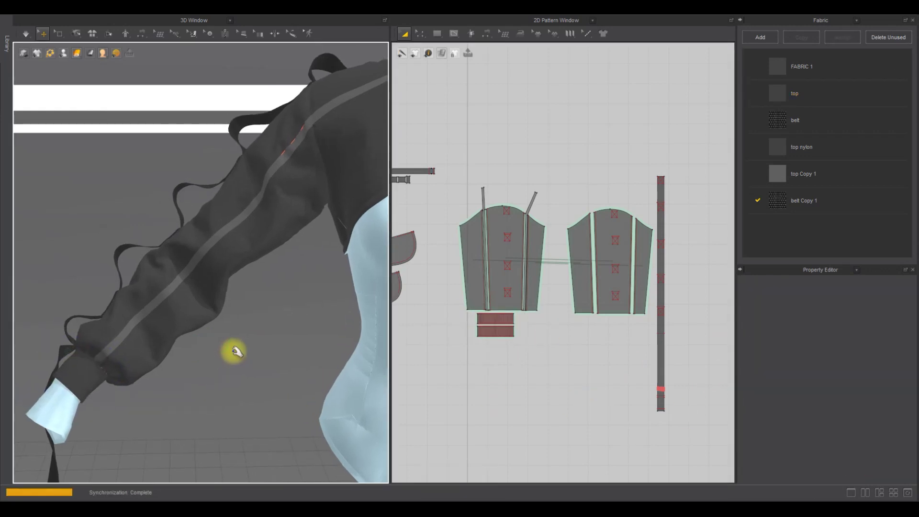
key(space)
Step: Set the particle distance of the three visible outer sleeve panels in the top nylon fabric to 3 mm
click(216, 284)
scroll(216, 283, up, 3)
click(252, 382)
click(198, 347)
shift+click(138, 279)
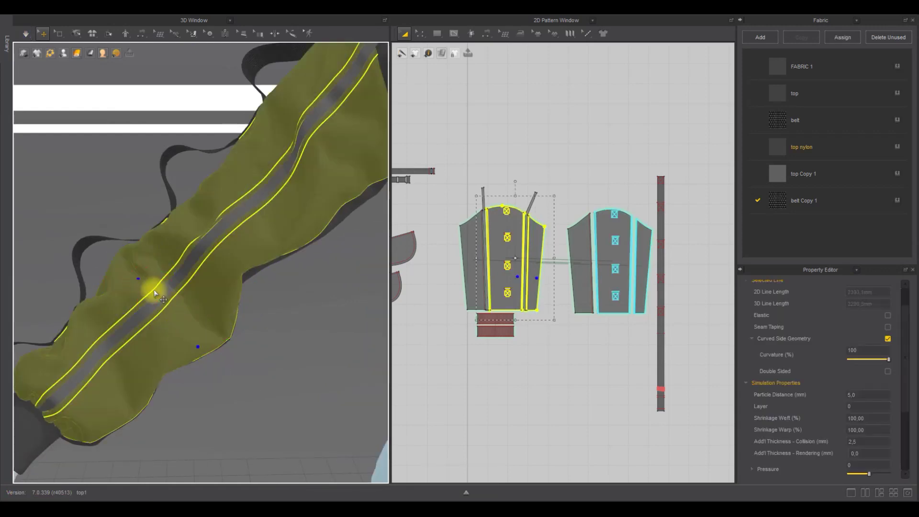
scroll(138, 279, down, 5)
right_drag(232, 326, 459, 333)
shift+click(179, 283)
click(870, 395)
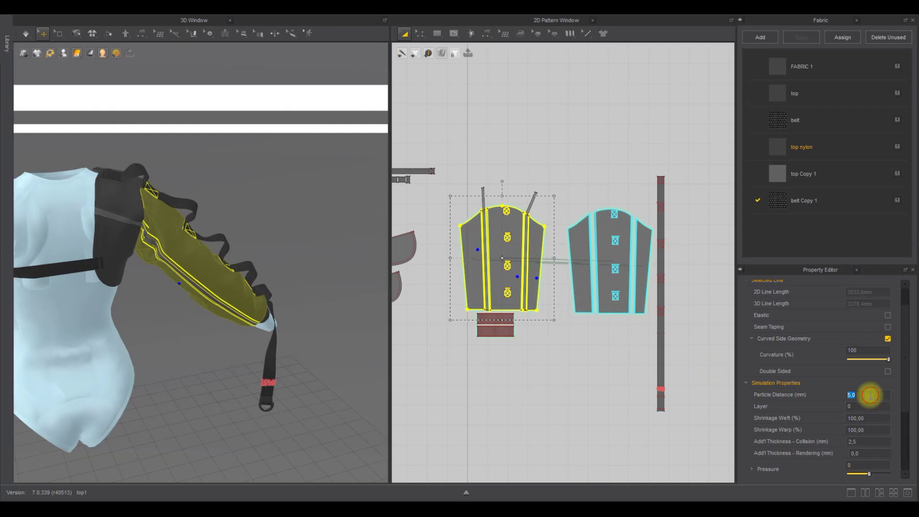
click(231, 184)
Step: Set the particle distance of the three visible outer shoulder panels to 3 mm
click(122, 250)
shift+click(128, 195)
right_drag(211, 210, 138, 231)
click(140, 237)
click(868, 393)
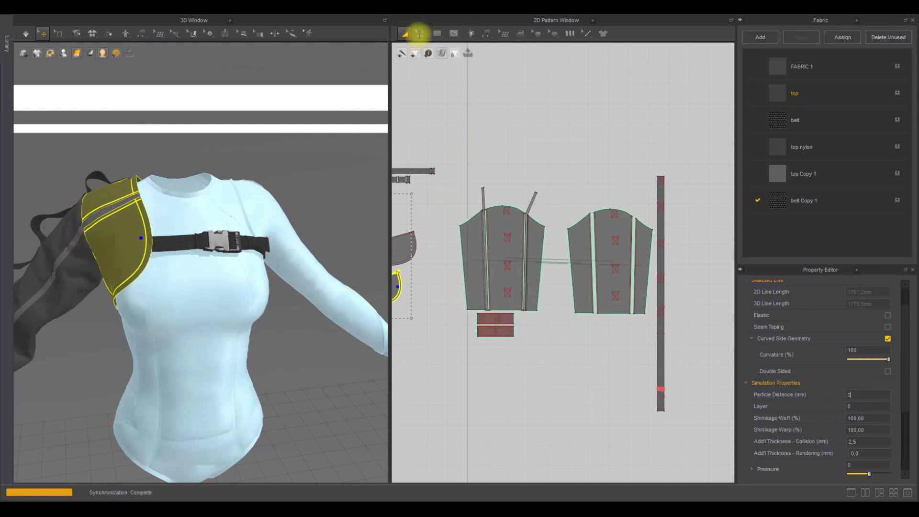
text(3)
key(Return)
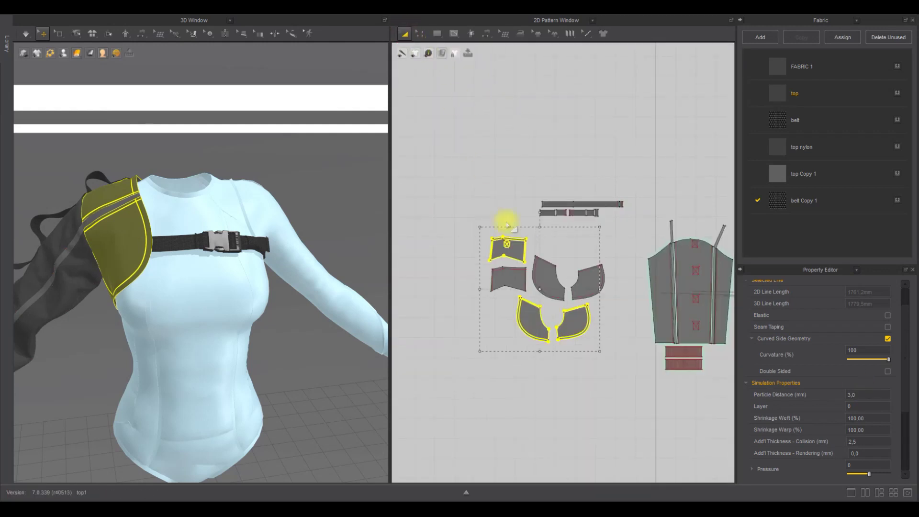
Step: Change the particle distance of the three inner shoulder panels together and simulate the garment
click(549, 284)
shift+click(581, 286)
shift+click(510, 279)
click(865, 396)
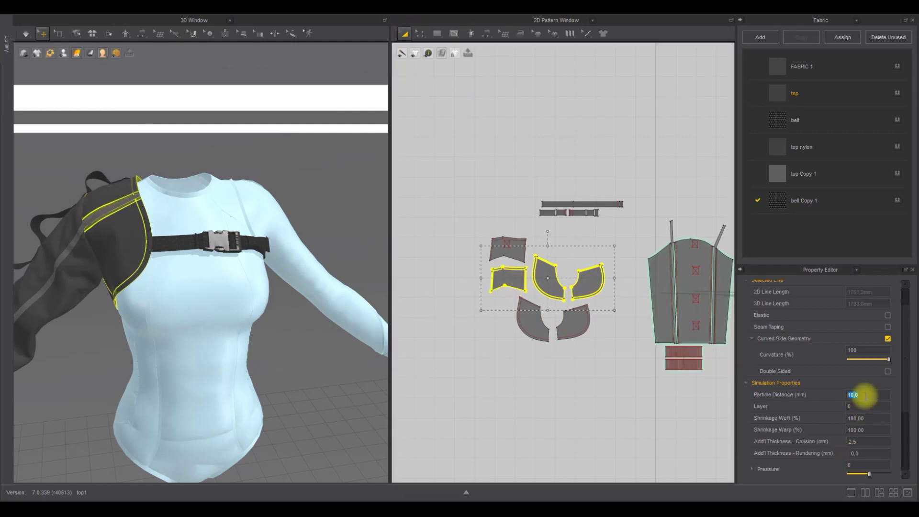
click(520, 445)
middle_drag(517, 369, 454, 367)
middle_drag(590, 285, 488, 281)
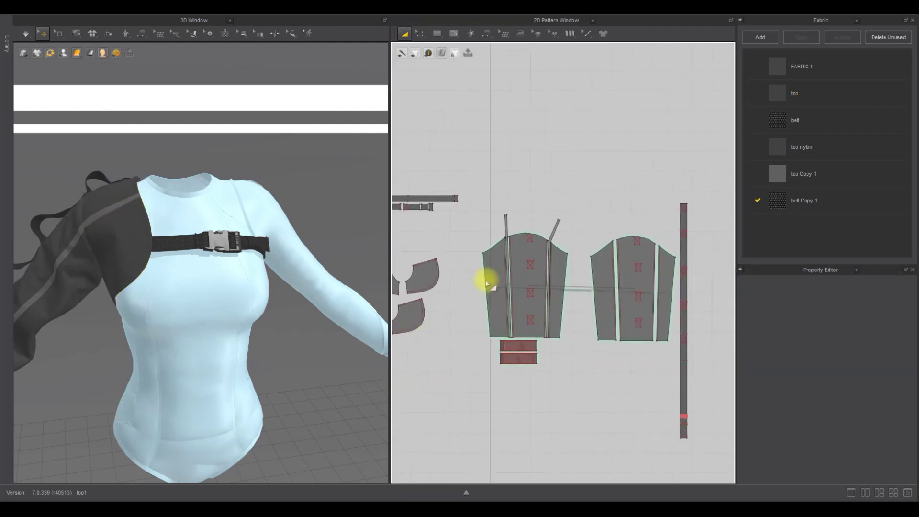
scroll(545, 218, up, 5)
scroll(562, 218, down, 4)
scroll(265, 318, up, 3)
key(space)
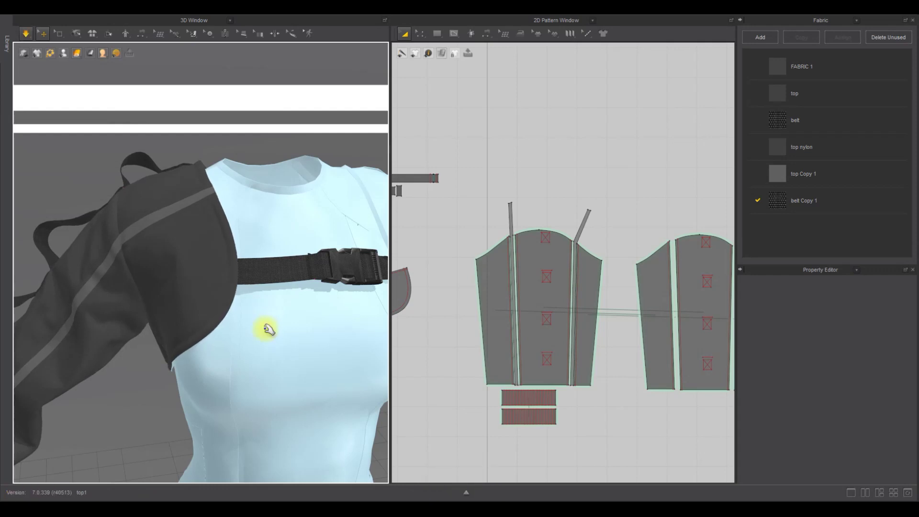
key(space)
Step: Set the weft and warp shrinkage of all original and cloned top nylon sleeve panels to 110 % and simulate
right_drag(253, 320, 318, 306)
middle_drag(248, 315, 302, 172)
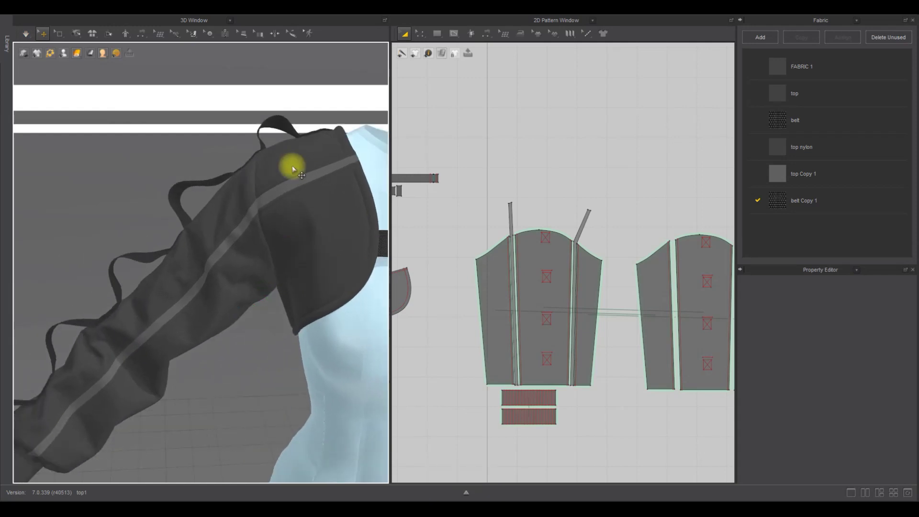
scroll(533, 281, down, 3)
scroll(281, 220, down, 6)
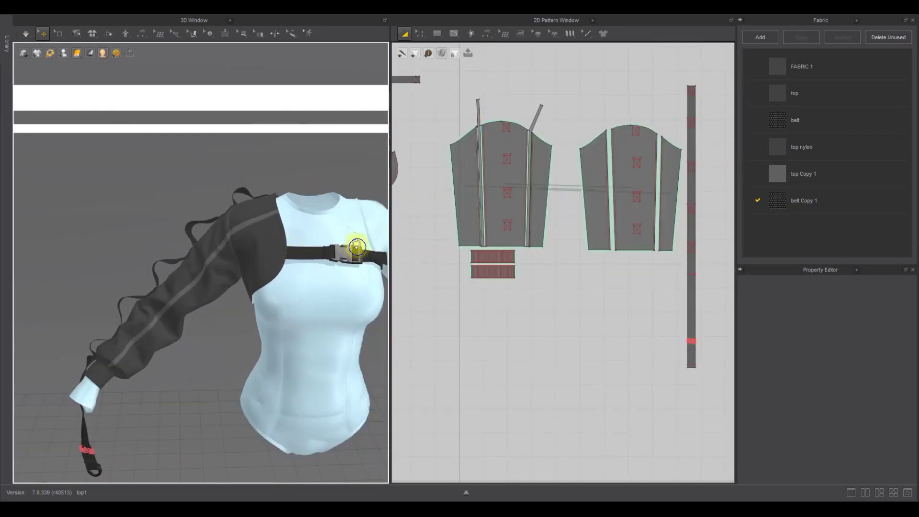
click(466, 203)
shift+click(505, 210)
shift+click(626, 194)
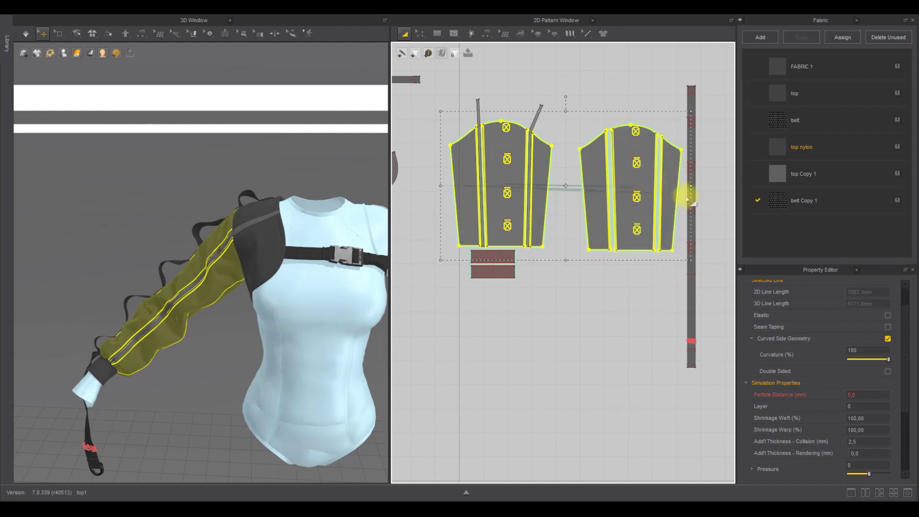
click(880, 430)
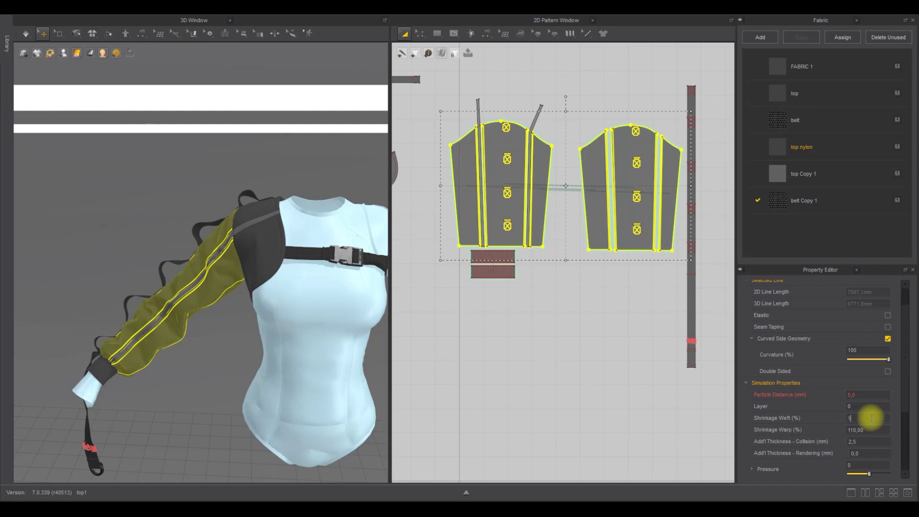
key(space)
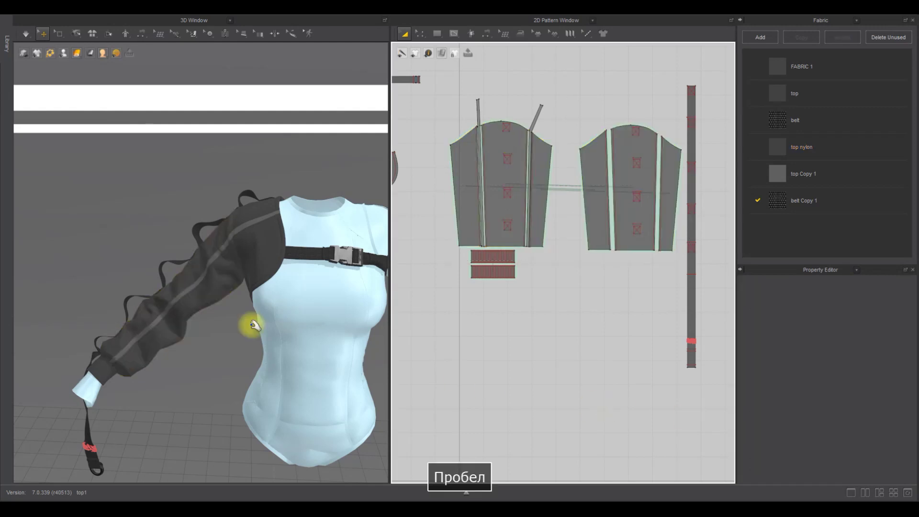
key(space)
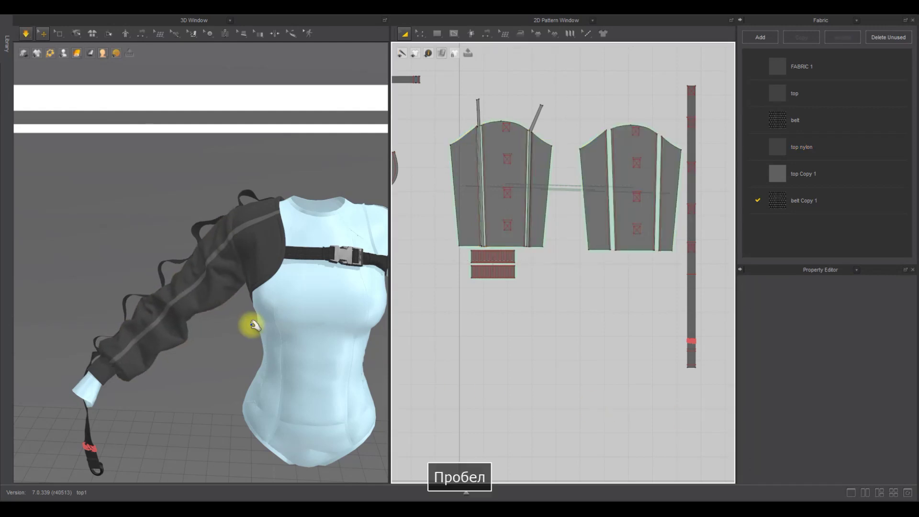
Step: Freeze the long looped belt that runs along the sleeve
right_click(170, 260)
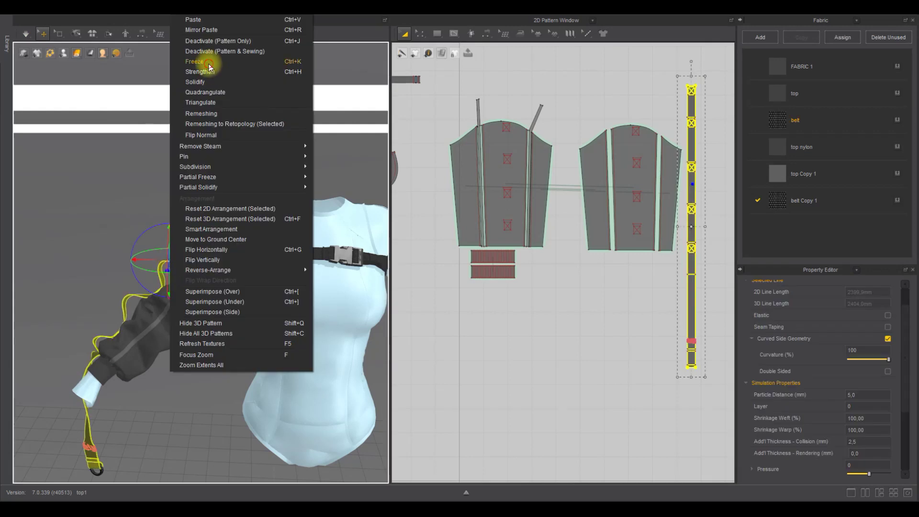
click(205, 66)
Step: Examine the simulated sleeve and shoulder panels from the front and back
click(208, 297)
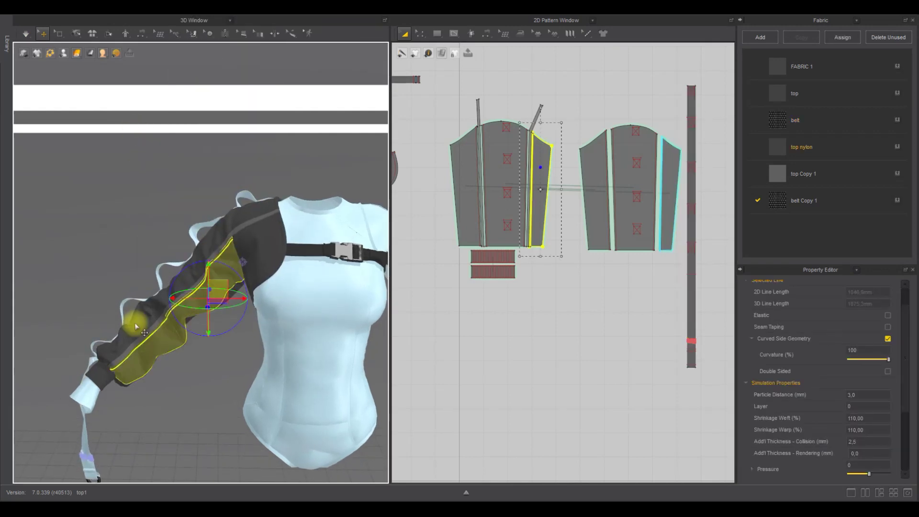
right_drag(179, 318, 383, 309)
right_drag(242, 297, 288, 284)
click(306, 269)
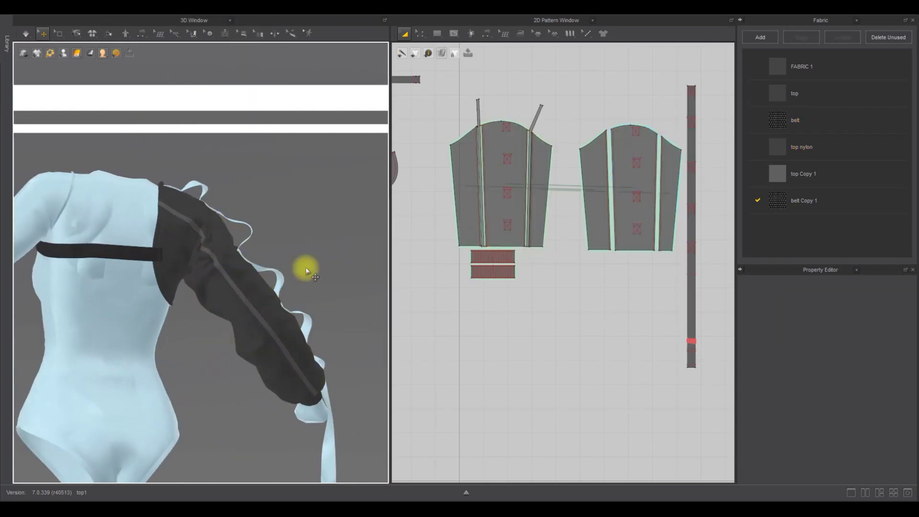
scroll(275, 296, up, 4)
click(275, 298)
scroll(222, 319, down, 5)
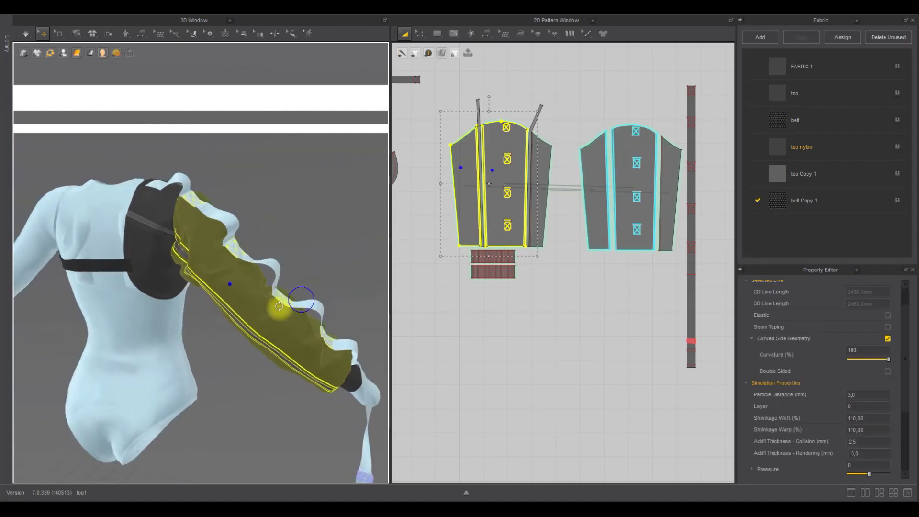
click(140, 254)
right_drag(203, 238, 140, 298)
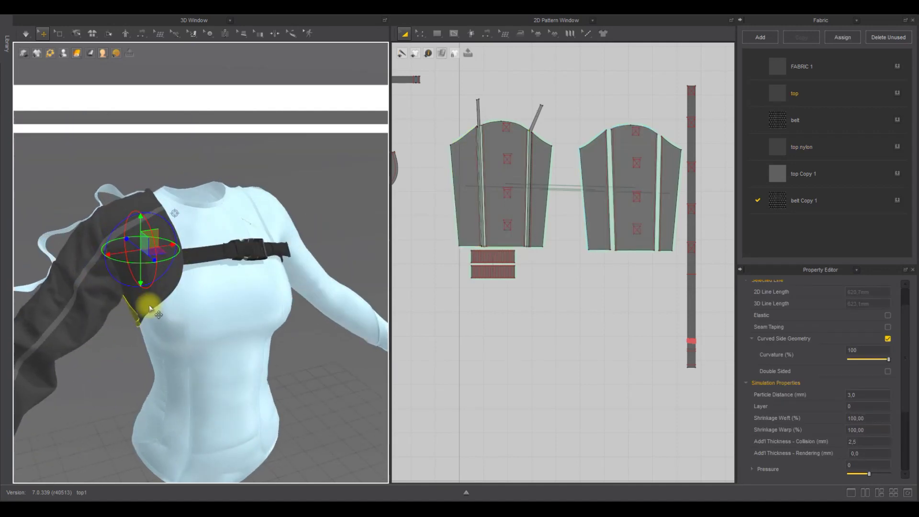
Step: Set the weft shrinkage of the outer shoulder panels to 105 % and simulate the garment
click(125, 232)
shift+click(125, 230)
key(ctrl+z)
shift+click(123, 217)
right_drag(114, 247, 198, 250)
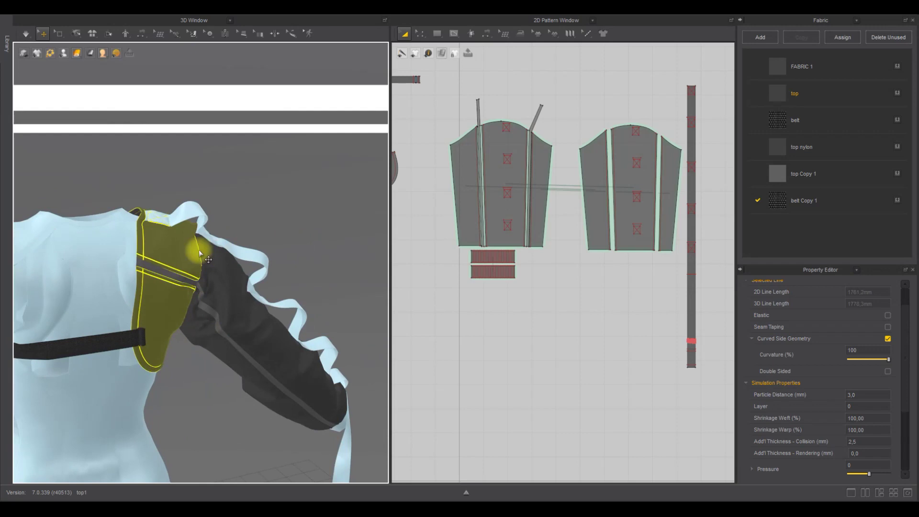
click(897, 147)
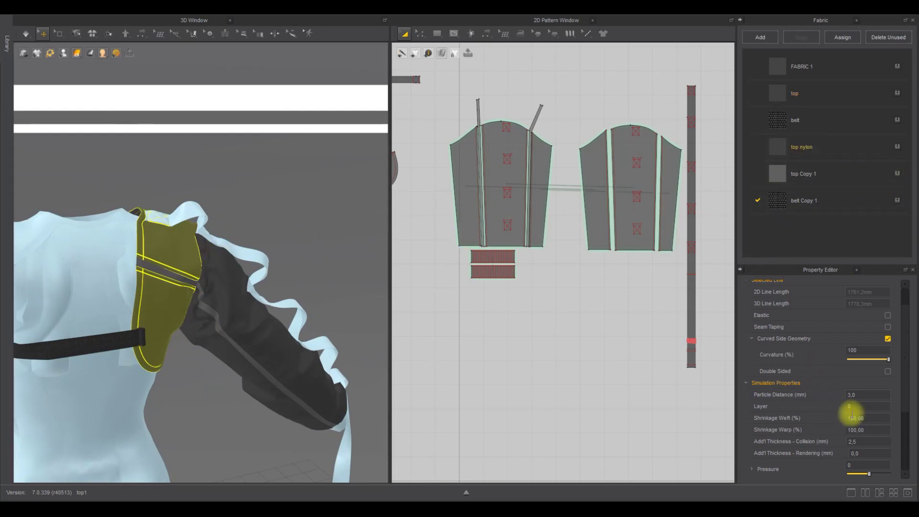
click(874, 418)
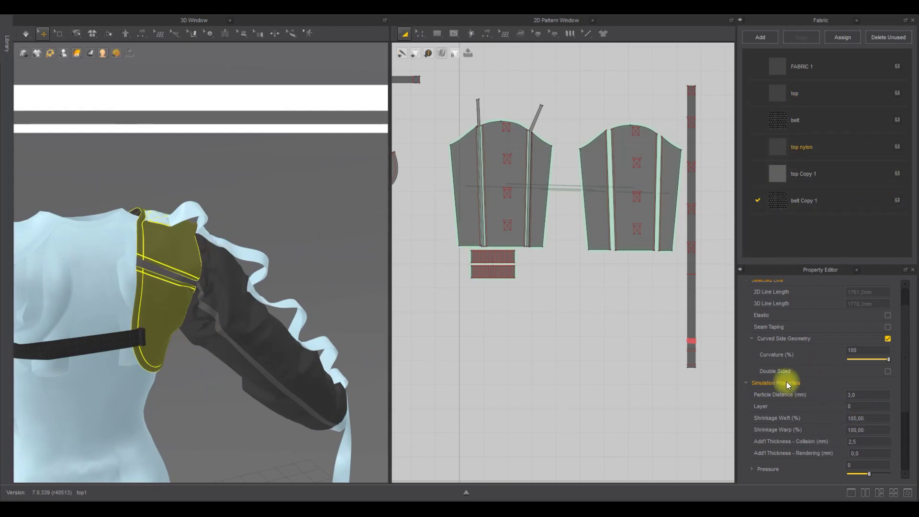
click(554, 343)
scroll(211, 286, up, 3)
key(space)
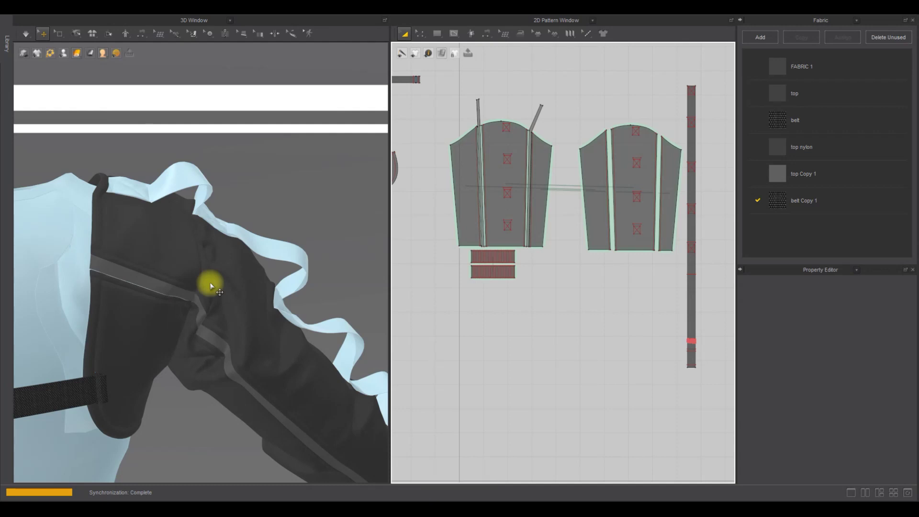
key(space)
Step: Set the warp shrinkage of the outer shoulder panels to 110 % and simulate the garment
right_drag(238, 288, 53, 311)
scroll(170, 330, up, 1)
click(165, 312)
shift+click(113, 207)
right_drag(179, 260, 367, 296)
shift+click(186, 363)
click(876, 429)
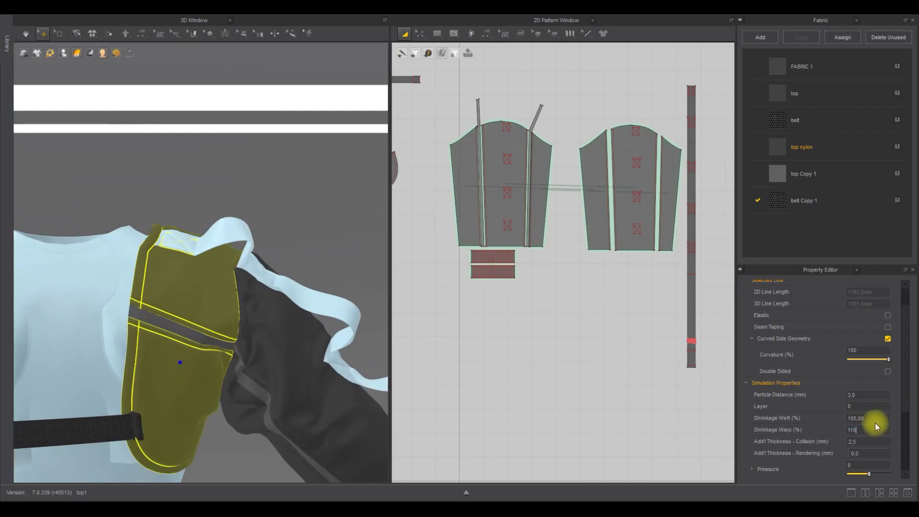
click(611, 358)
key(space)
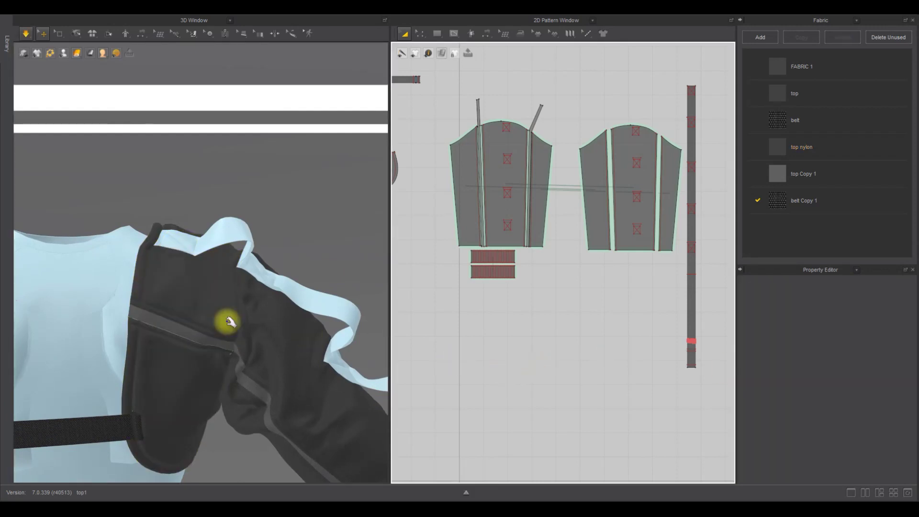
key(space)
Step: Run the simulation again and examine the folds on the shoulder and along the sleeve
right_drag(222, 322, 103, 318)
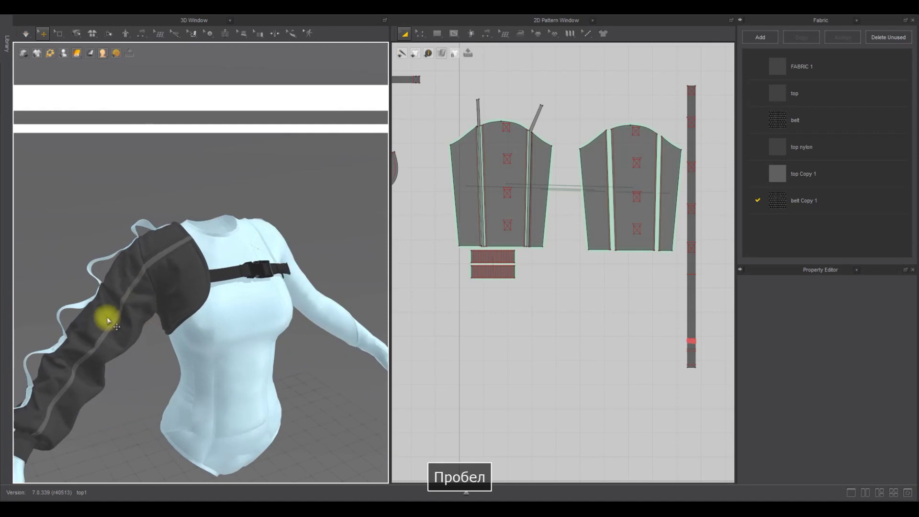
right_drag(195, 324, 274, 317)
key(space)
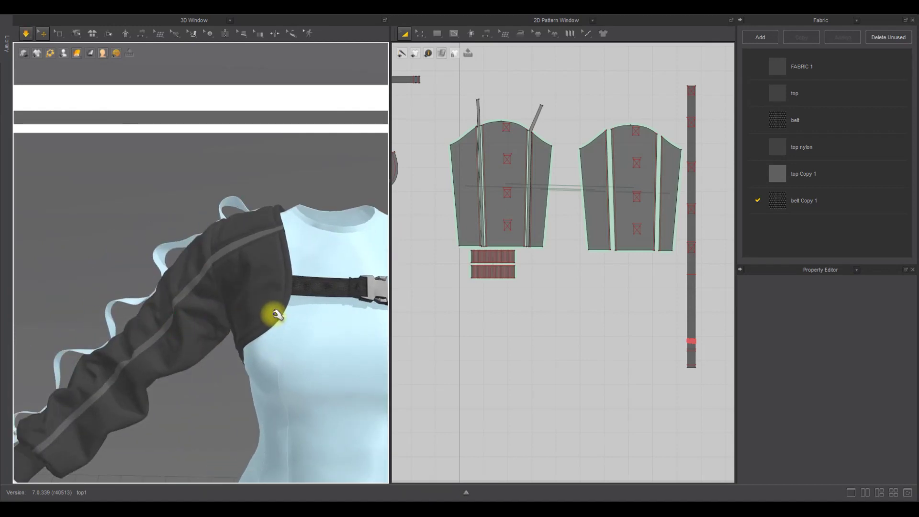
key(space)
scroll(277, 315, down, 3)
right_drag(277, 314, 243, 313)
scroll(243, 313, up, 6)
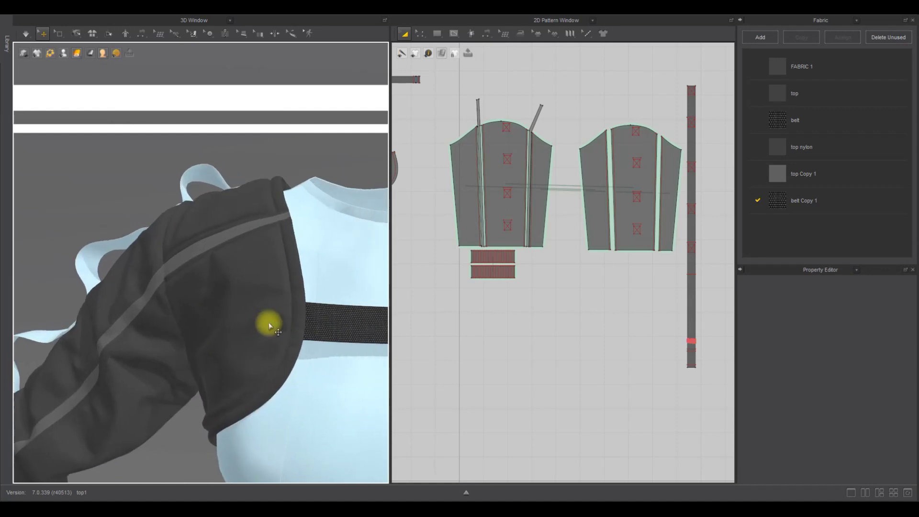
click(269, 327)
scroll(259, 319, down, 5)
right_drag(230, 243, 248, 342)
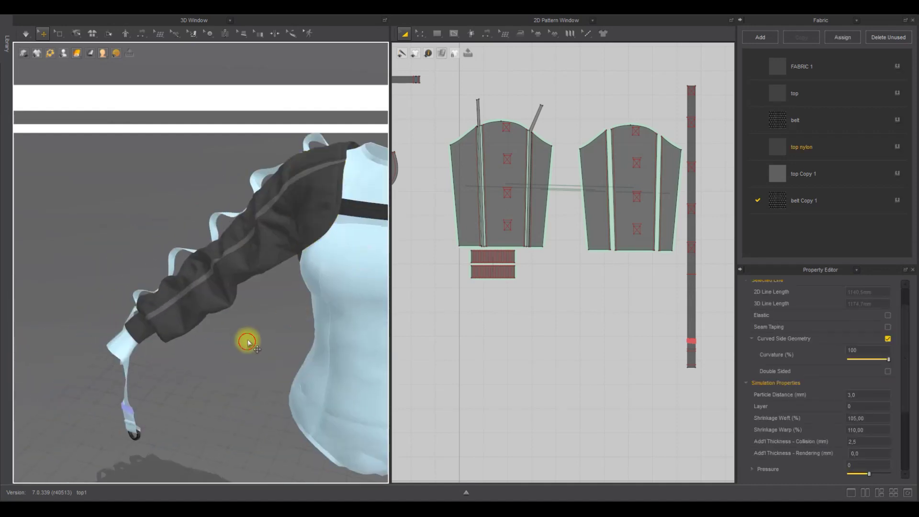
scroll(328, 310, up, 3)
click(197, 286)
scroll(193, 284, up, 2)
click(307, 334)
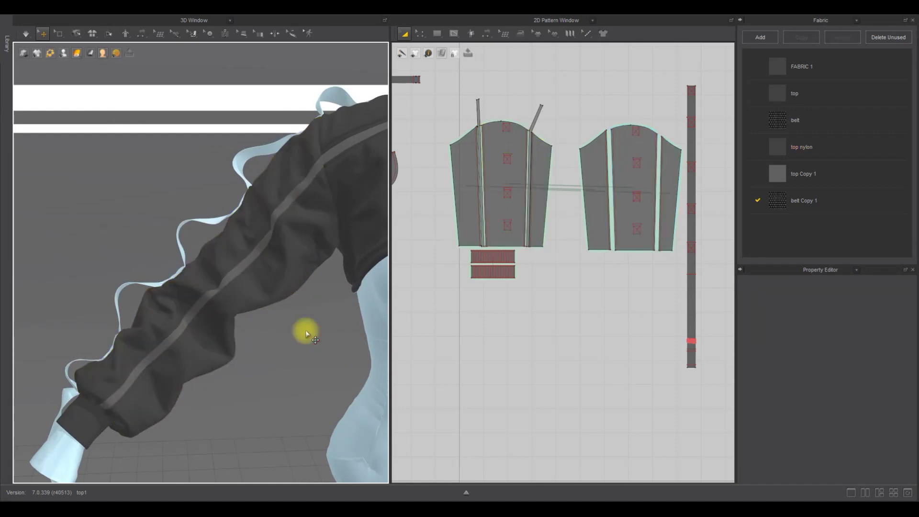
Step: Set the particle distance of the outer nylon sleeve panels to 2 mm
scroll(297, 323, up, 2)
click(203, 294)
scroll(200, 290, down, 2)
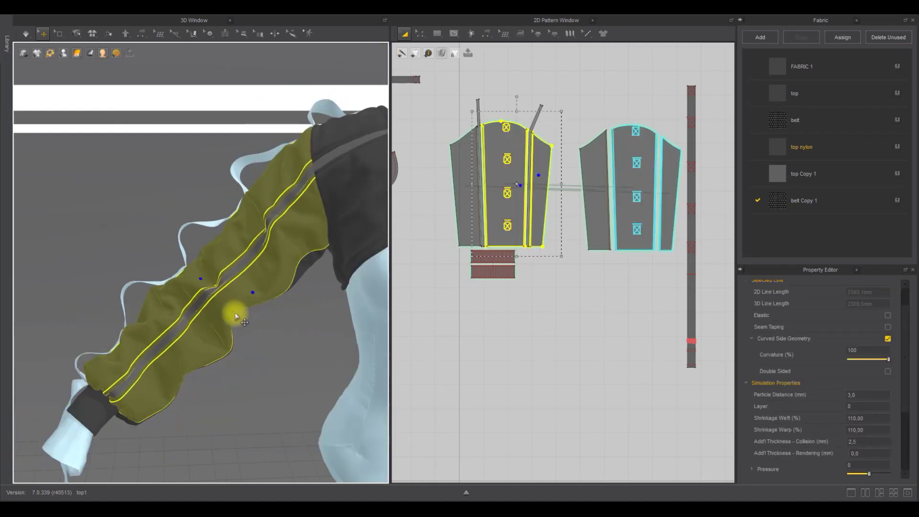
right_drag(235, 314, 200, 318)
shift+click(285, 321)
right_drag(385, 333, 50, 324)
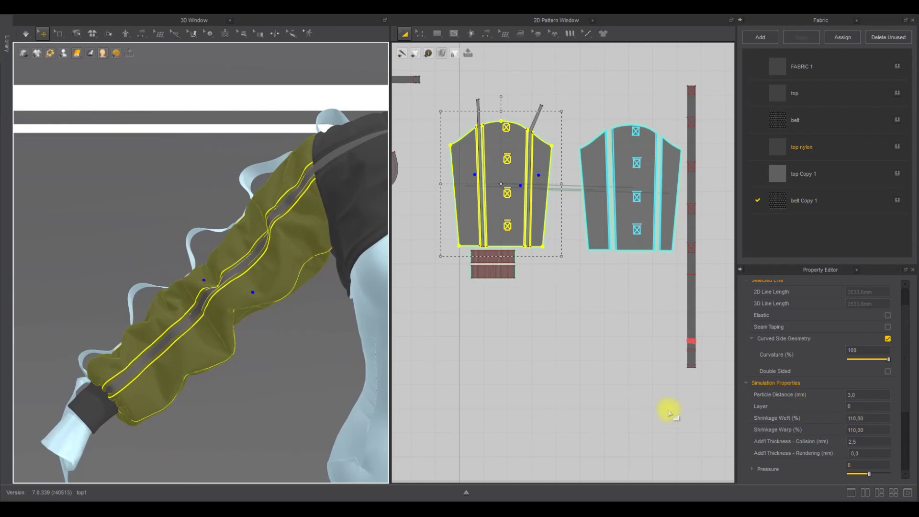
click(669, 412)
click(191, 298)
click(284, 347)
right_drag(284, 347, 169, 342)
click(381, 277)
shift+click(326, 271)
shift+click(254, 283)
click(864, 393)
text(3)
Step: Simulate the garment to form finer folds in the sleeve
click(216, 380)
scroll(237, 371, up, 5)
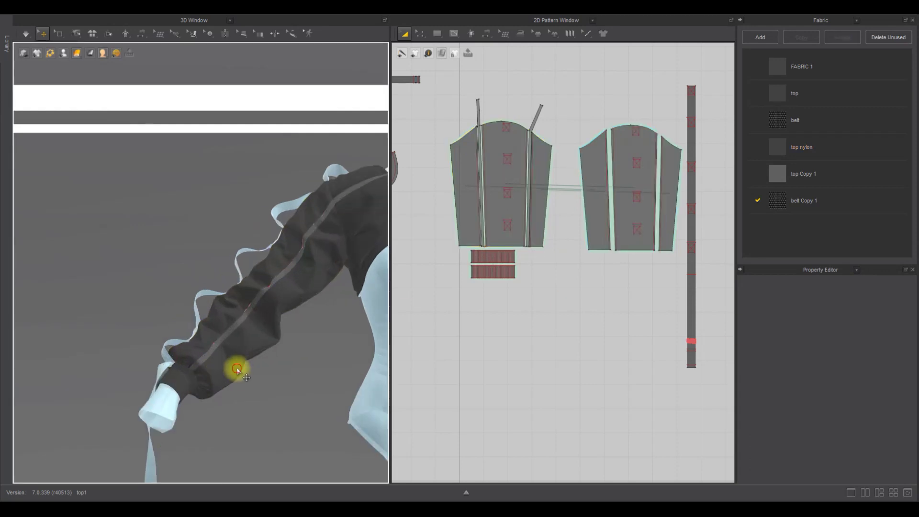
click(238, 371)
click(318, 363)
key(space)
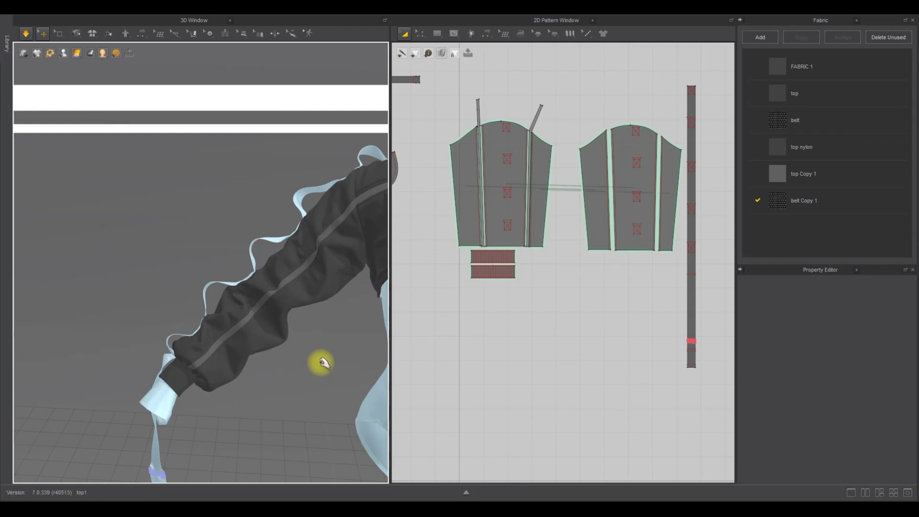
key(space)
Step: Set the warp shrinkage of the outer nylon sleeve panels to 115 % and simulate the garment
right_drag(281, 381, 222, 332)
click(302, 267)
right_drag(301, 267, 223, 268)
click(869, 429)
text(115,00)
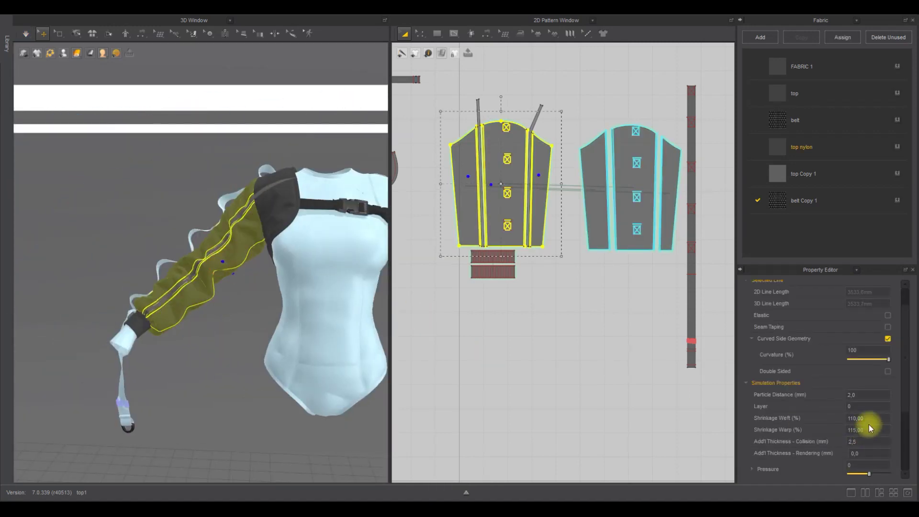
click(272, 368)
scroll(241, 368, up, 5)
key(space)
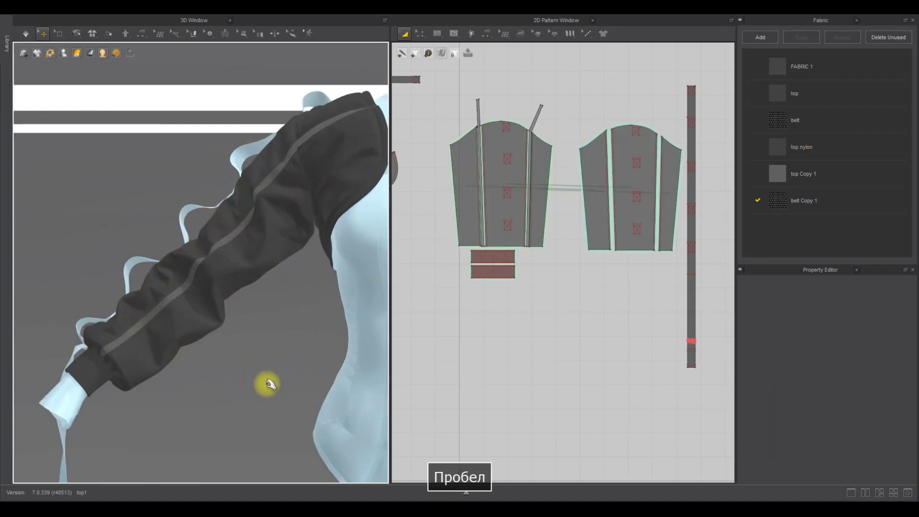
key(space)
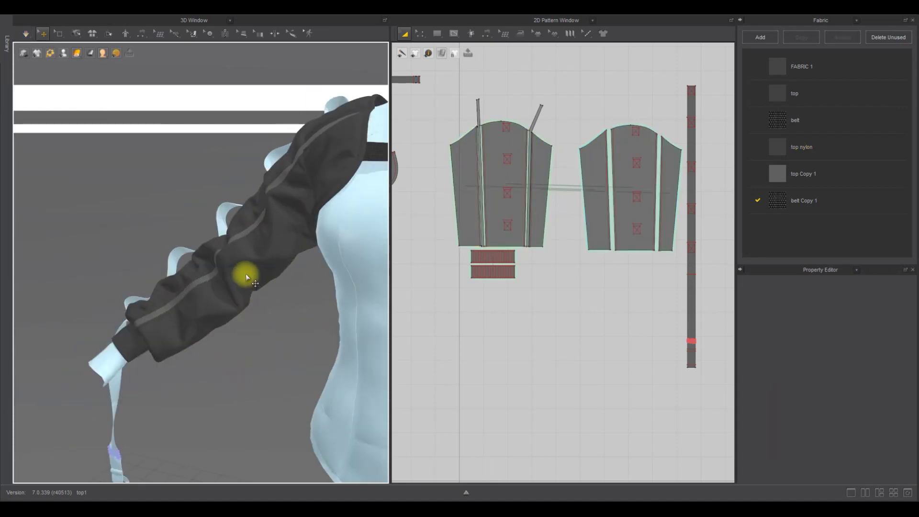
Step: Run further simulation passes to settle the sleeve folds and inspect the sleeve
key(space)
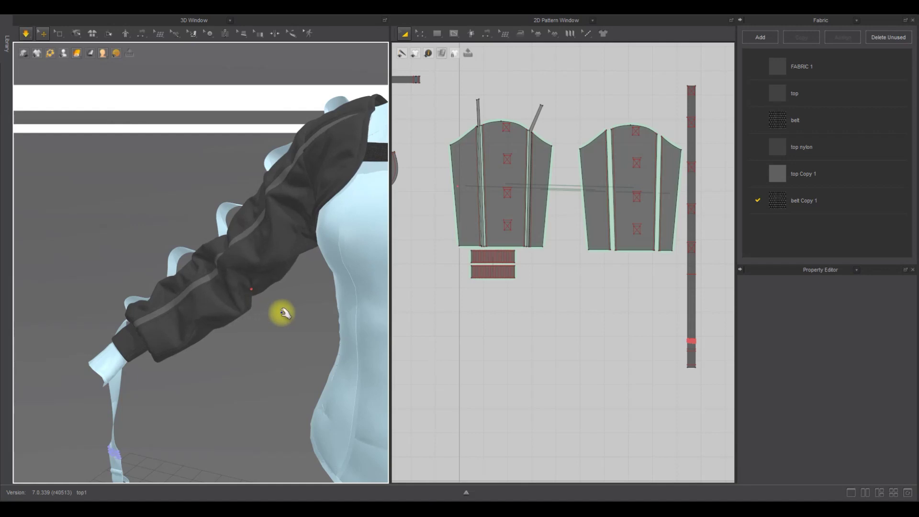
right_drag(309, 329, 306, 327)
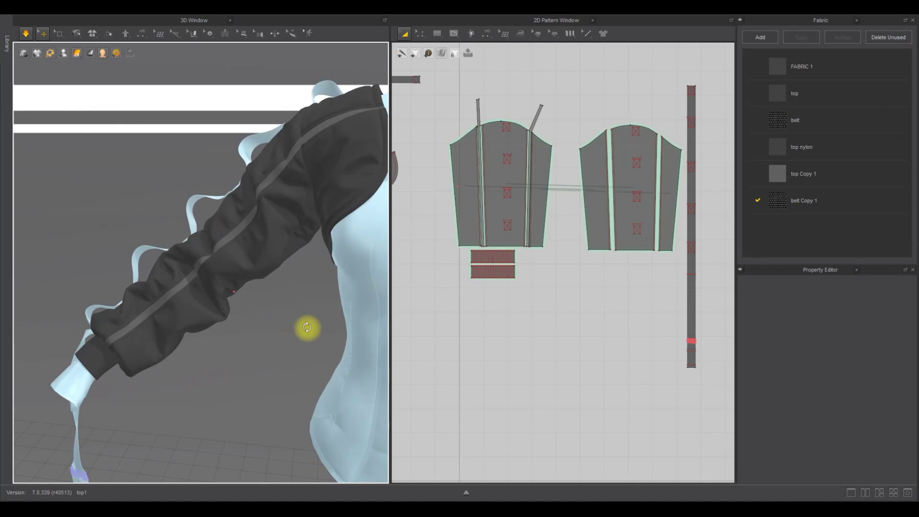
key(space)
key(space)
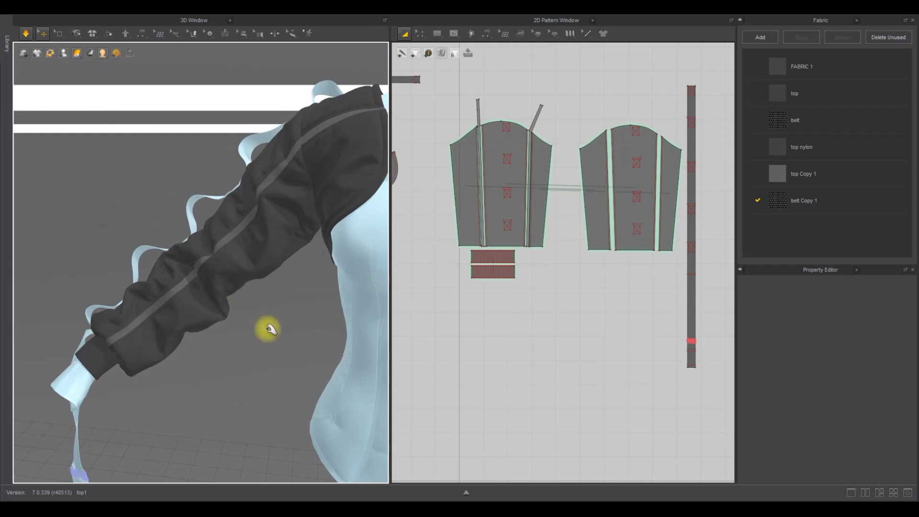
key(space)
right_drag(268, 329, 280, 355)
scroll(265, 352, up, 3)
scroll(265, 351, down, 3)
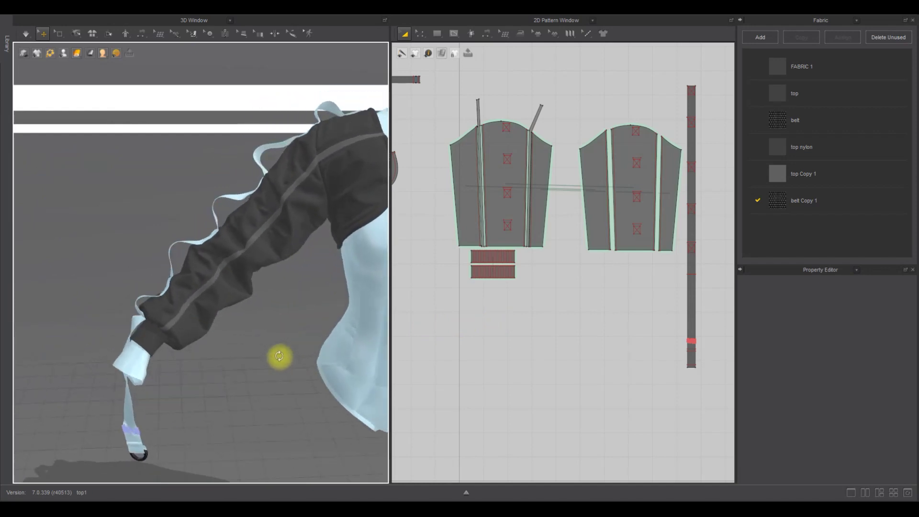
Step: Set the thickness of the belt fabric to 1.5 mm
click(834, 120)
click(876, 472)
text(1,5)
key(Return)
Step: Turn off Curved Side Geometry for the long belt pattern beside the sleeve panels
middle_drag(490, 267, 613, 359)
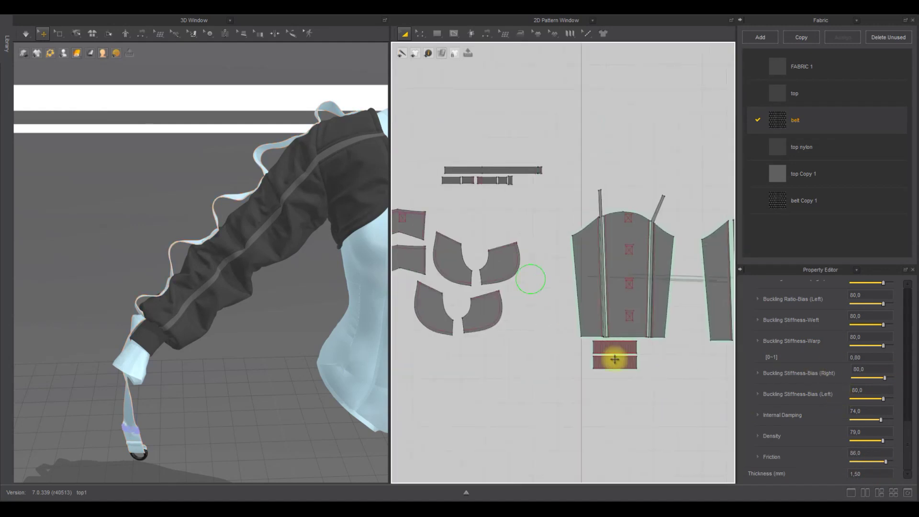
scroll(612, 335, down, 4)
scroll(610, 312, up, 4)
click(580, 306)
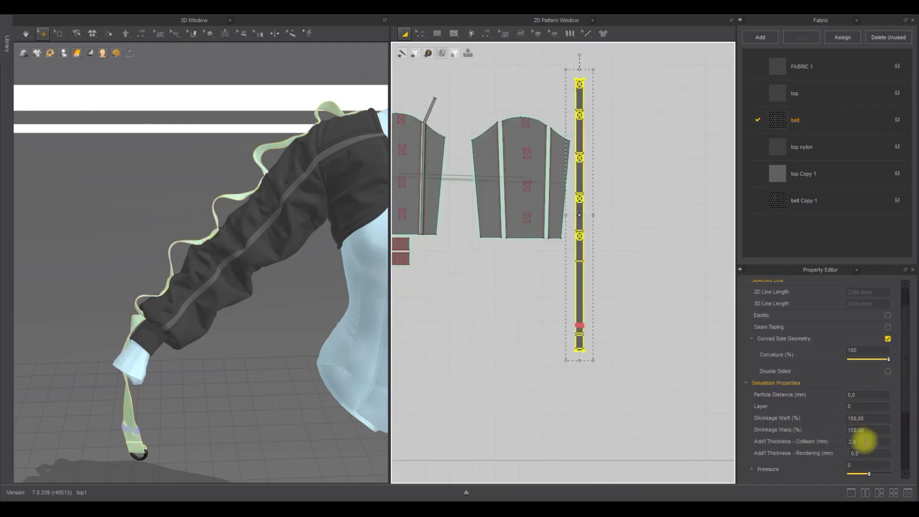
click(888, 339)
click(888, 339)
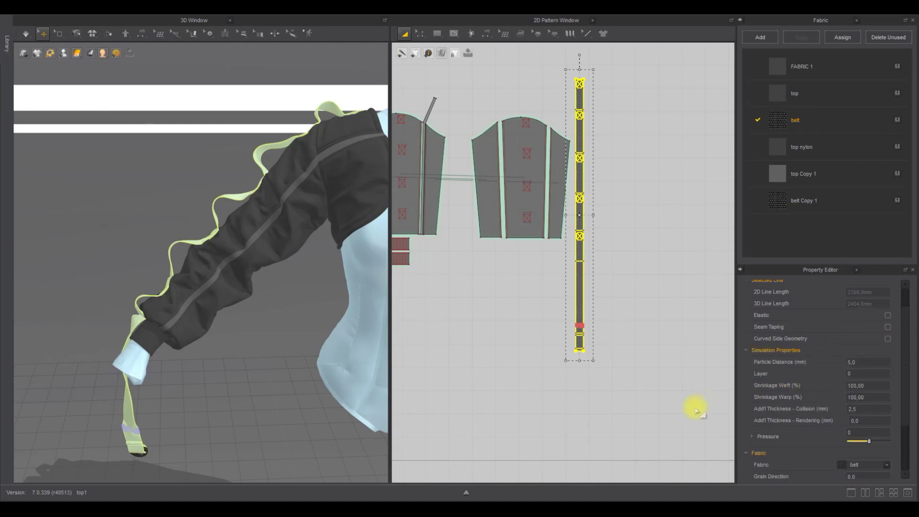
click(694, 411)
Step: Set the particle distance of the ribbed outer sleeve cuff to 1 mm
scroll(168, 346, up, 3)
click(163, 262)
click(299, 358)
right_drag(299, 358, 351, 314)
click(158, 222)
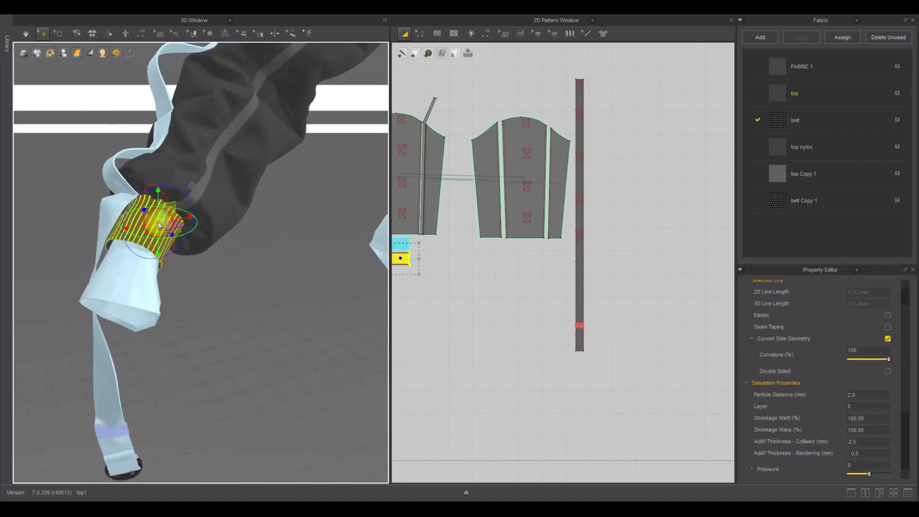
double_click(855, 394)
text(10)
key(Return)
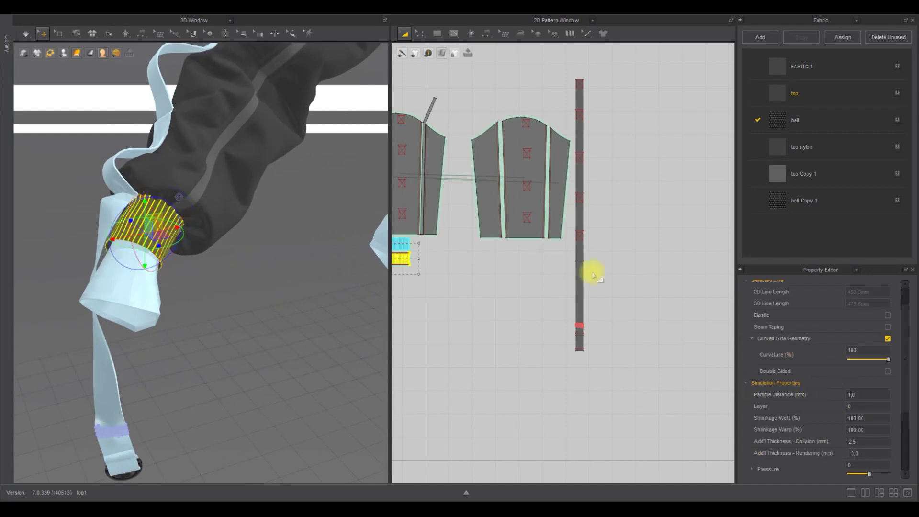
Step: Simulate the garment to refine the ribbed cuff at the wrist
click(308, 292)
middle_drag(309, 292, 336, 351)
scroll(321, 351, up, 3)
key(space)
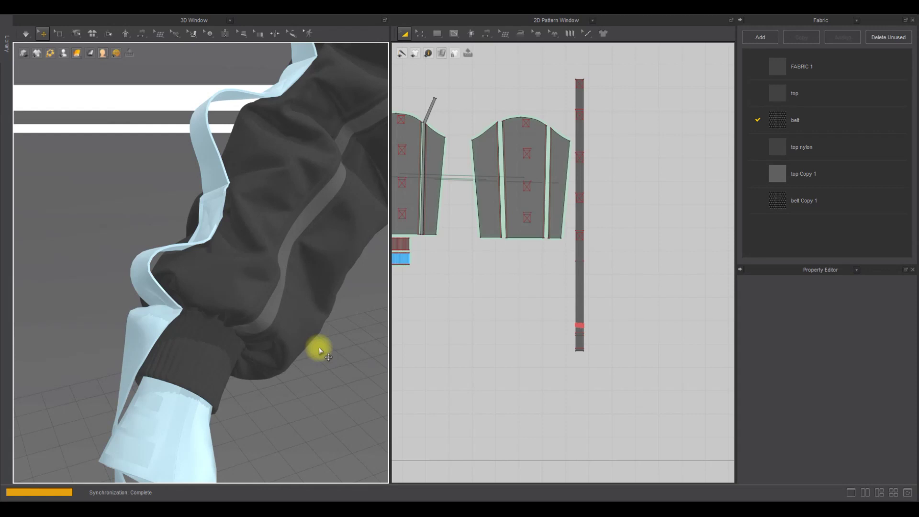
key(space)
Step: Unfreeze the long looped belt along the sleeve and view it from the outer side
right_drag(319, 351, 251, 314)
right_click(251, 314)
click(282, 53)
click(196, 121)
right_drag(196, 121, 349, 210)
Step: Set the default topstitch to the Texture type with near-black colour 131313 and a 2.0 mm thread thickness
click(853, 21)
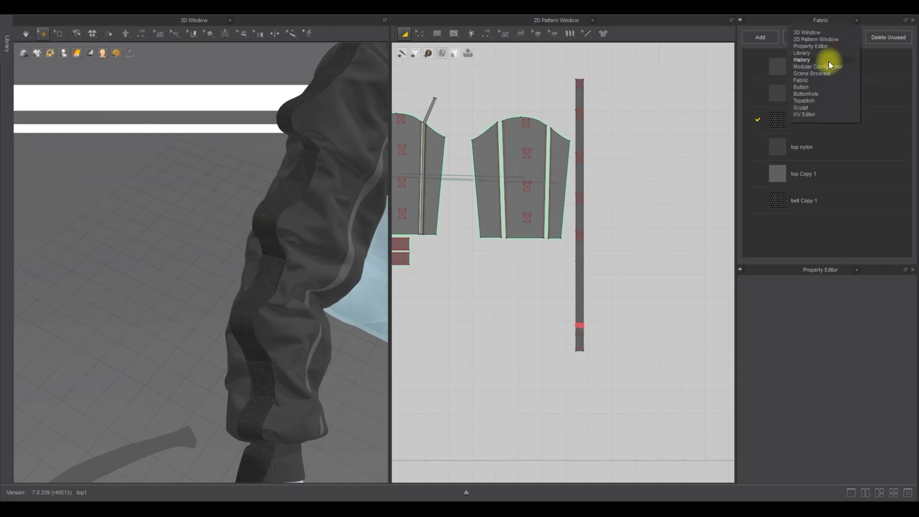
click(811, 101)
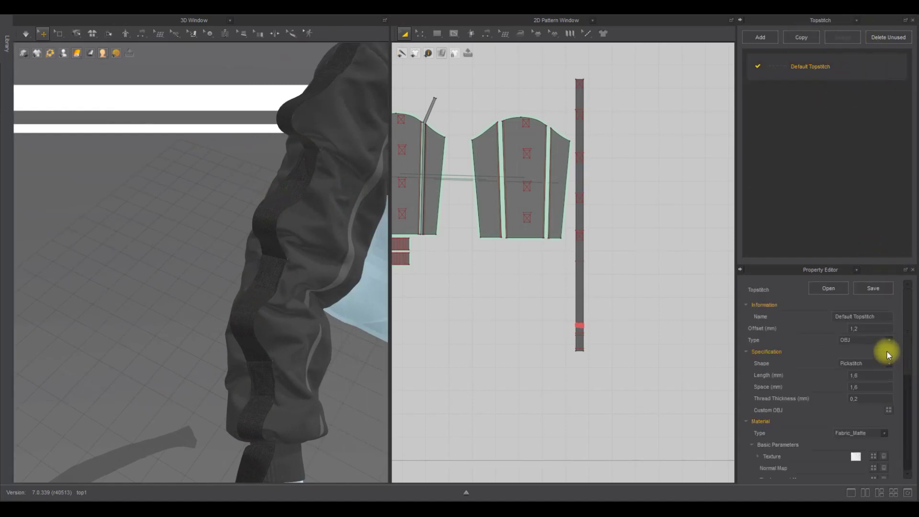
click(888, 364)
click(886, 340)
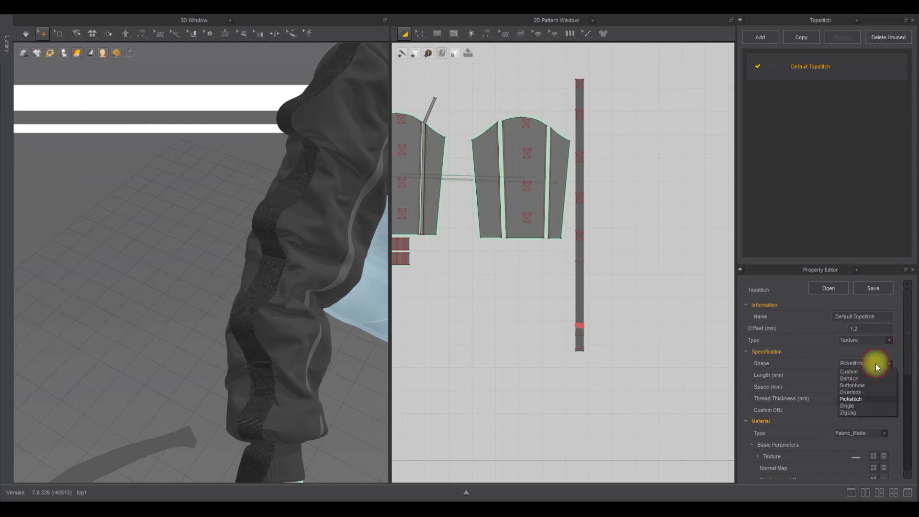
scroll(871, 426, down, 3)
click(883, 404)
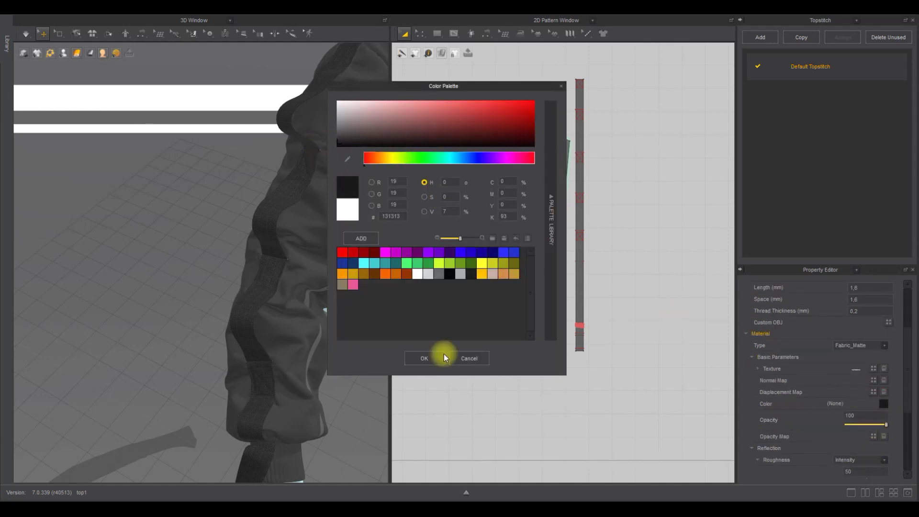
click(424, 358)
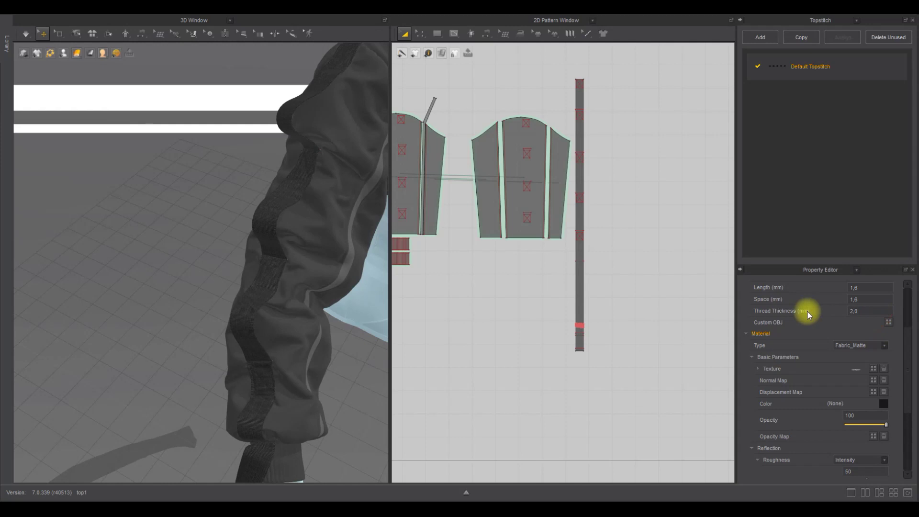
Step: Topstitch the outline of a box on the long belt and give the default topstitch a Custom shape with 5.0 mm length
middle_drag(472, 271, 521, 291)
middle_drag(680, 288, 621, 264)
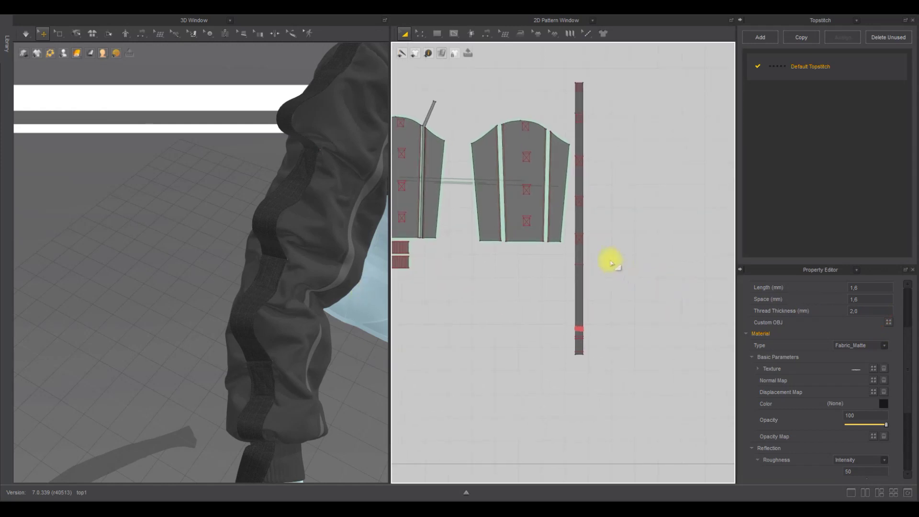
scroll(599, 254, up, 6)
click(567, 178)
scroll(326, 326, up, 5)
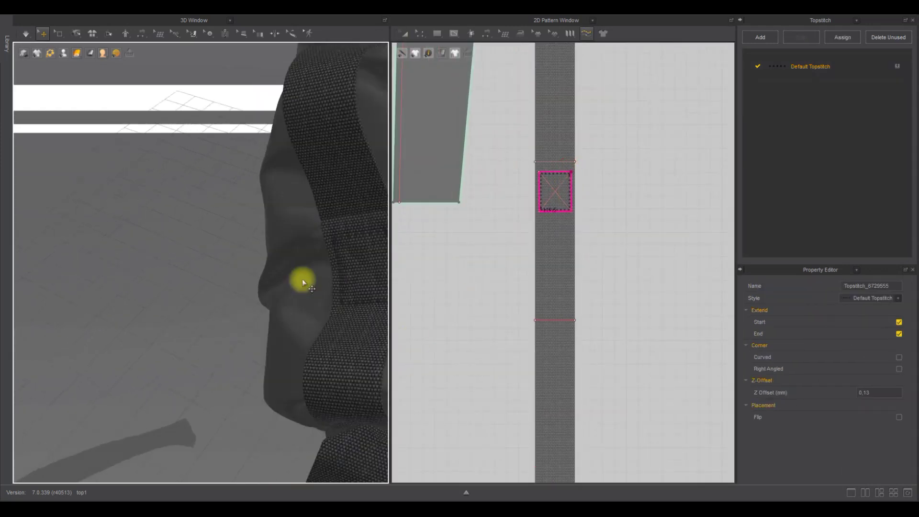
right_drag(303, 281, 312, 299)
click(858, 91)
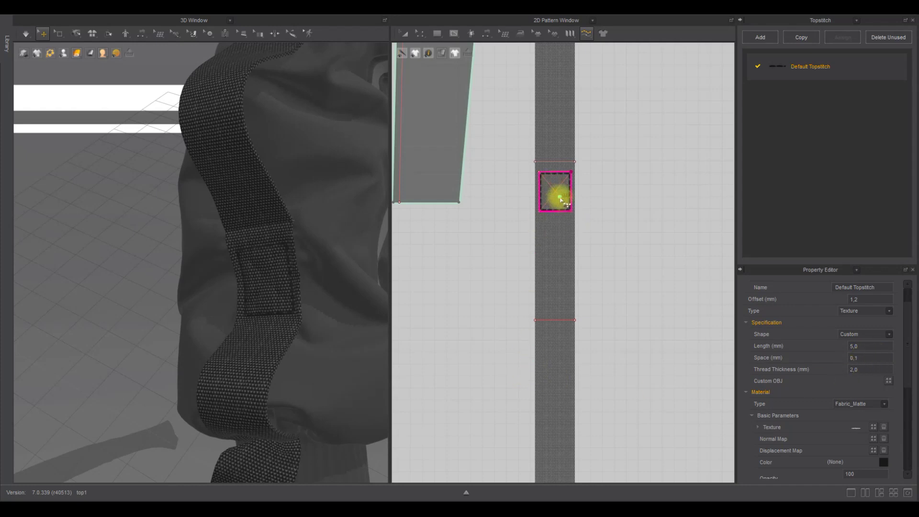
Step: Add topstitching along the crossed diagonals inside the same belt box
click(570, 209)
scroll(541, 340, up, 5)
click(539, 311)
click(564, 279)
Step: Topstitch the outline and crossed diagonals of the next box up the long belt
scroll(570, 274, down, 5)
middle_drag(577, 215, 568, 376)
key(k)
scroll(536, 289, up, 3)
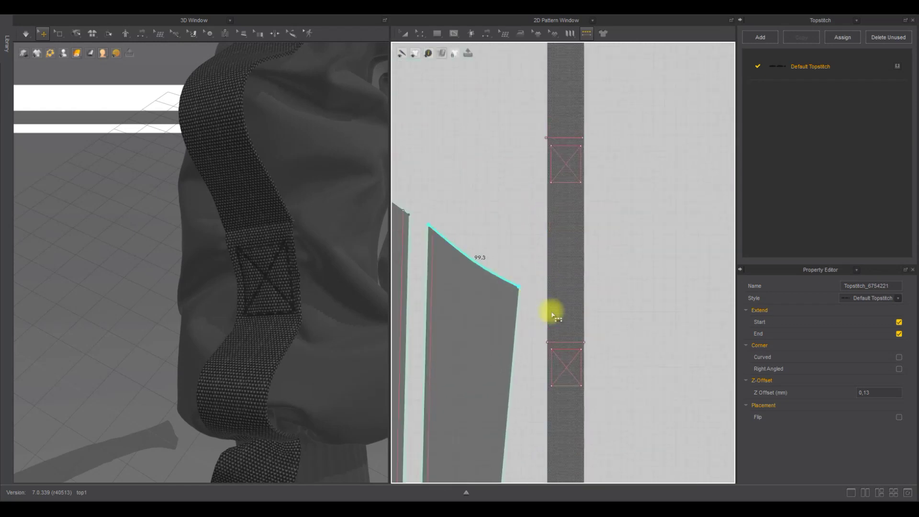
click(580, 355)
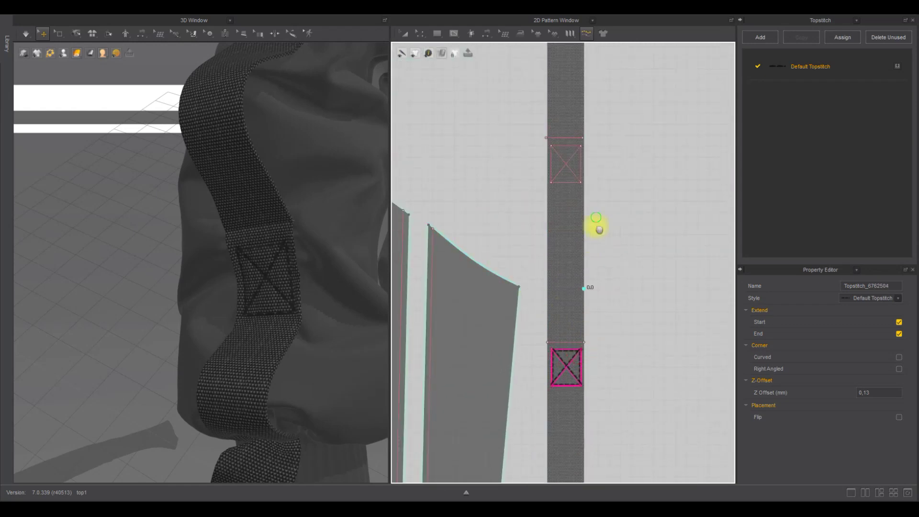
Step: Continue topstitching the outlines and diagonals of the remaining boxes toward the upper end of the long belt
scroll(588, 287, down, 2)
scroll(570, 349, up, 2)
click(576, 312)
key(ctrl+z)
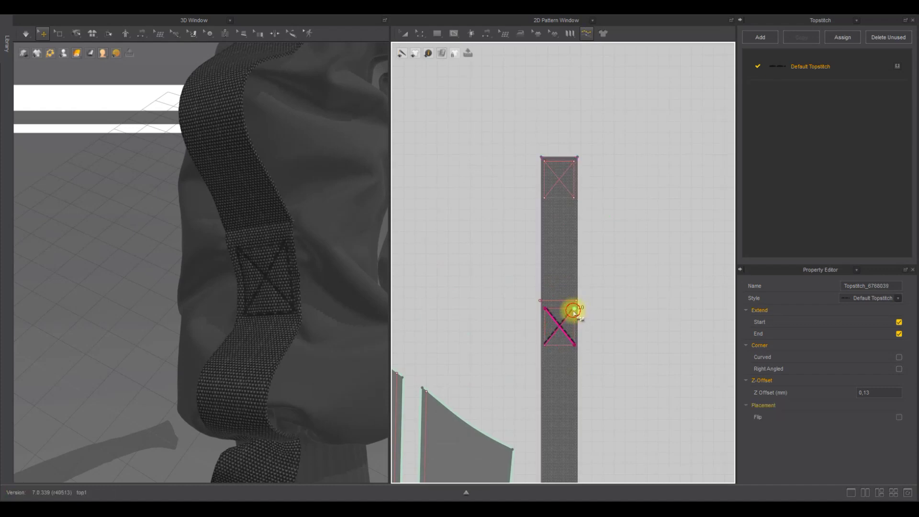
click(569, 173)
click(562, 176)
Step: Delete the horizontal internal lines just above the stitched boxes on the long belt
key(z)
click(565, 300)
key(ctrl+a)
scroll(571, 294, down, 3)
click(617, 304)
click(566, 297)
middle_drag(602, 318, 599, 219)
shift+click(563, 285)
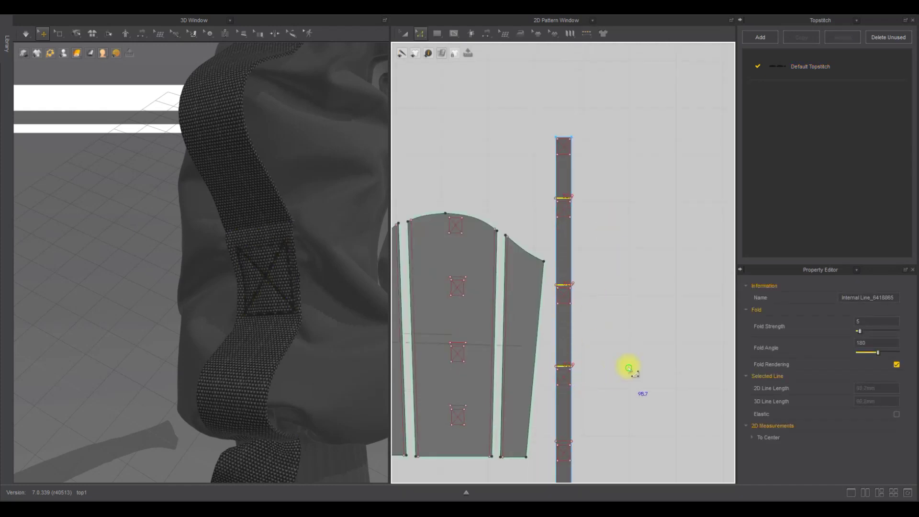
right_drag(617, 378, 558, 320)
key(Delete)
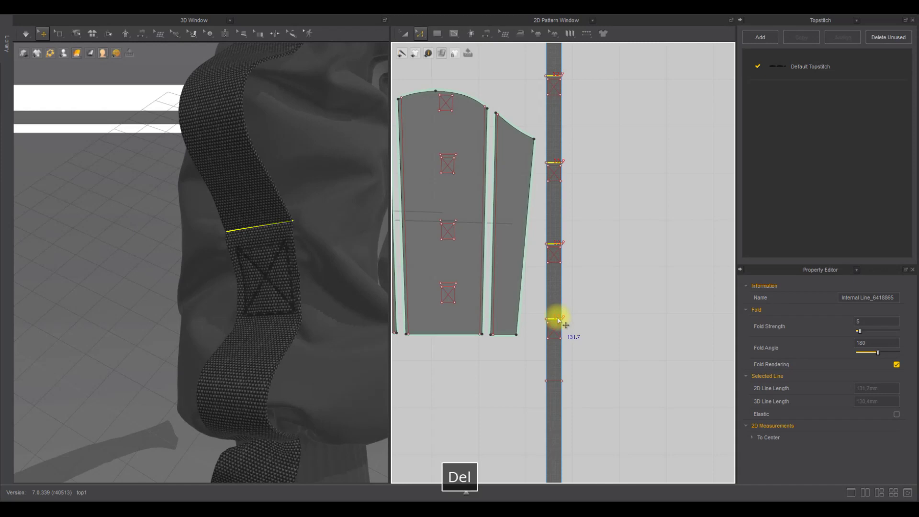
Step: Delete the three short internal lines above the boxes on the middle sleeve panel
scroll(441, 287, up, 3)
click(445, 283)
shift+click(454, 200)
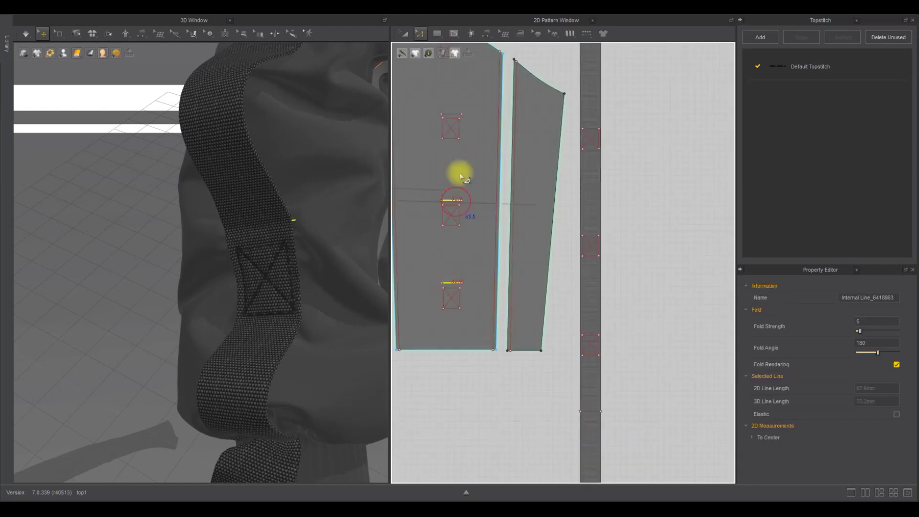
shift+click(458, 114)
key(Delete)
Step: Simulate the garment briefly to settle the sleeve and the looped belt
scroll(139, 162, down, 5)
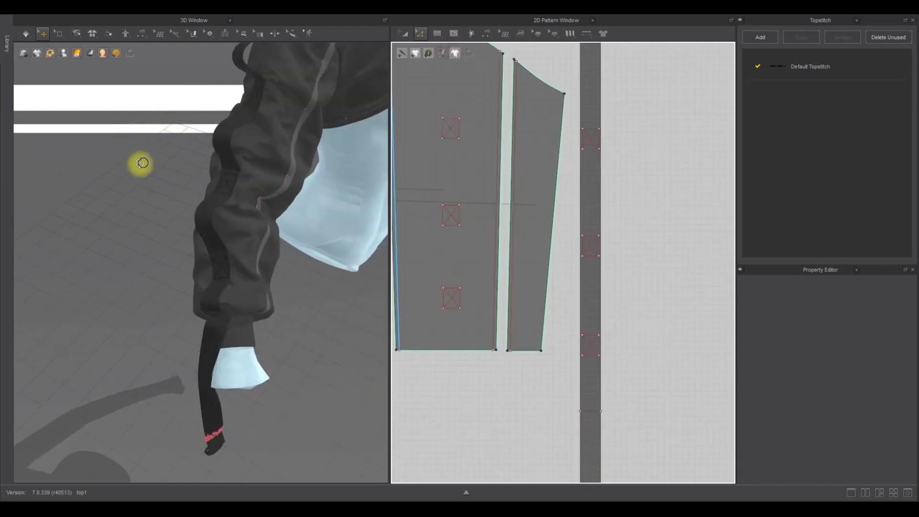
right_drag(139, 162, 96, 230)
key(space)
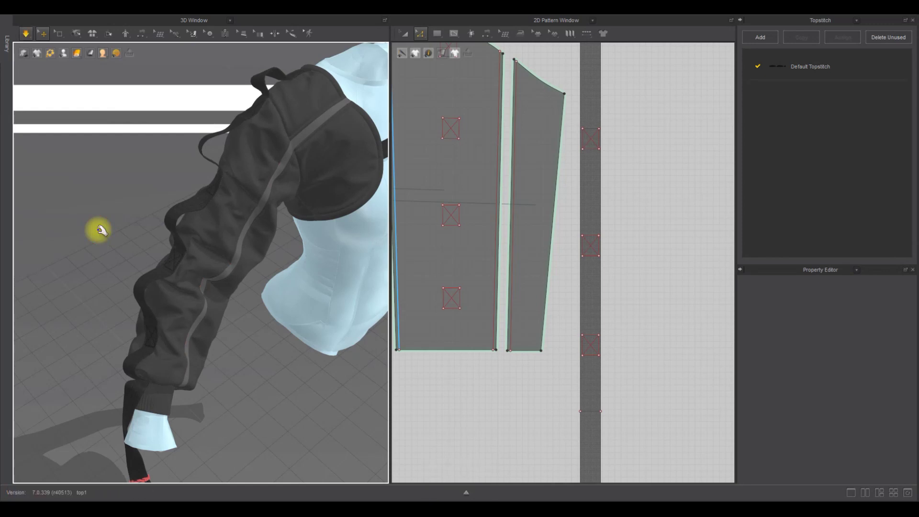
key(space)
Step: Examine the simulated sleeve, looped belt and shoulder harness from close up and from other sides of the avatar
mouse_move(235, 232)
right_down()
mouse_move(205, 254)
mouse_move(215, 225)
mouse_move(260, 252)
mouse_move(269, 240)
mouse_move(250, 238)
right_up()
scroll(208, 259, up, 8)
scroll(201, 259, down, 8)
scroll(265, 220, up, 3)
scroll(547, 216, down, 6)
right_drag(266, 207, 349, 185)
scroll(280, 197, down, 4)
scroll(349, 186, up, 3)
middle_drag(348, 186, 298, 263)
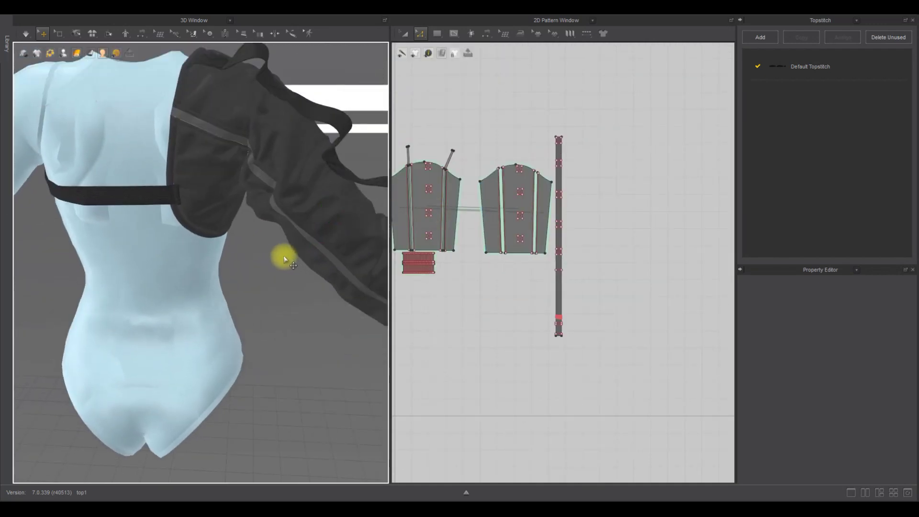